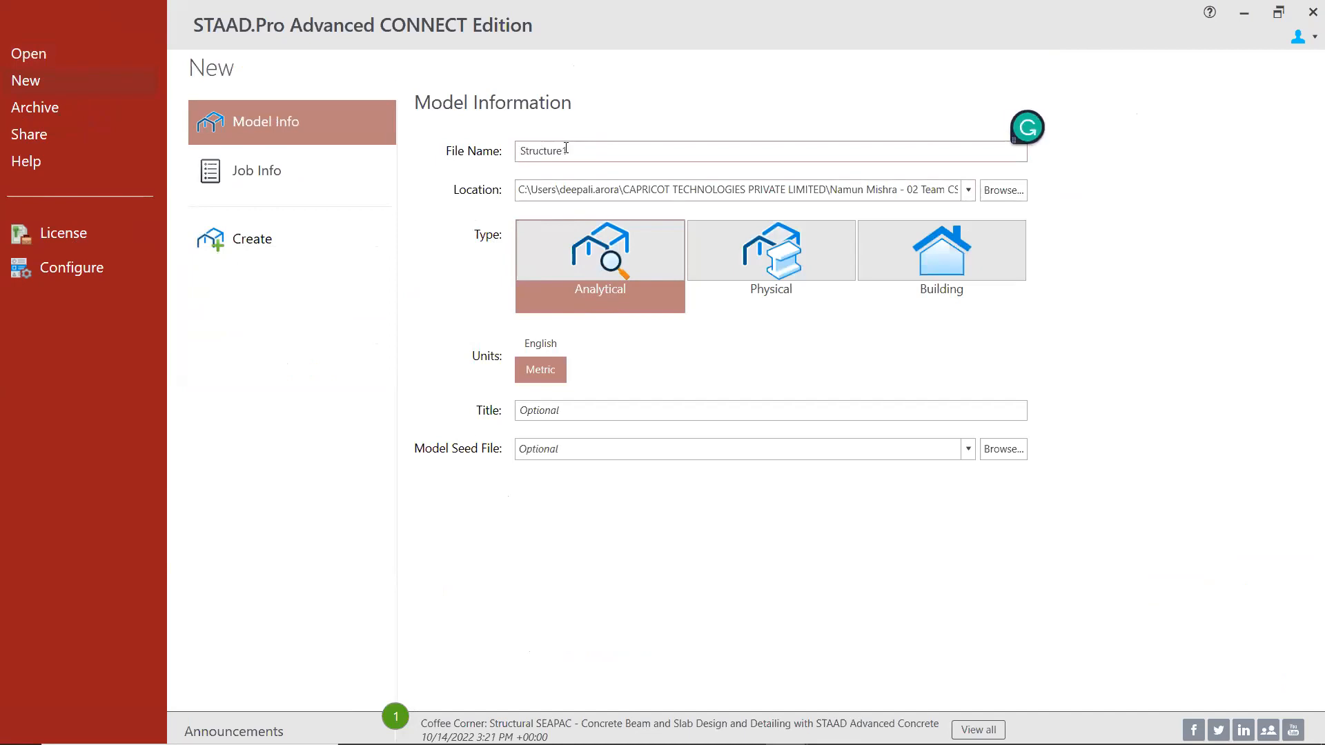
Step: Create a new metric analytical model with the file name BuildingStructure1
{"action": "type", "text": "Building"}
{"action": "left_click", "coordinate": [539, 376]}
{"action": "left_click", "coordinate": [297, 247]}
{"action": "left_click", "coordinate": [294, 243]}
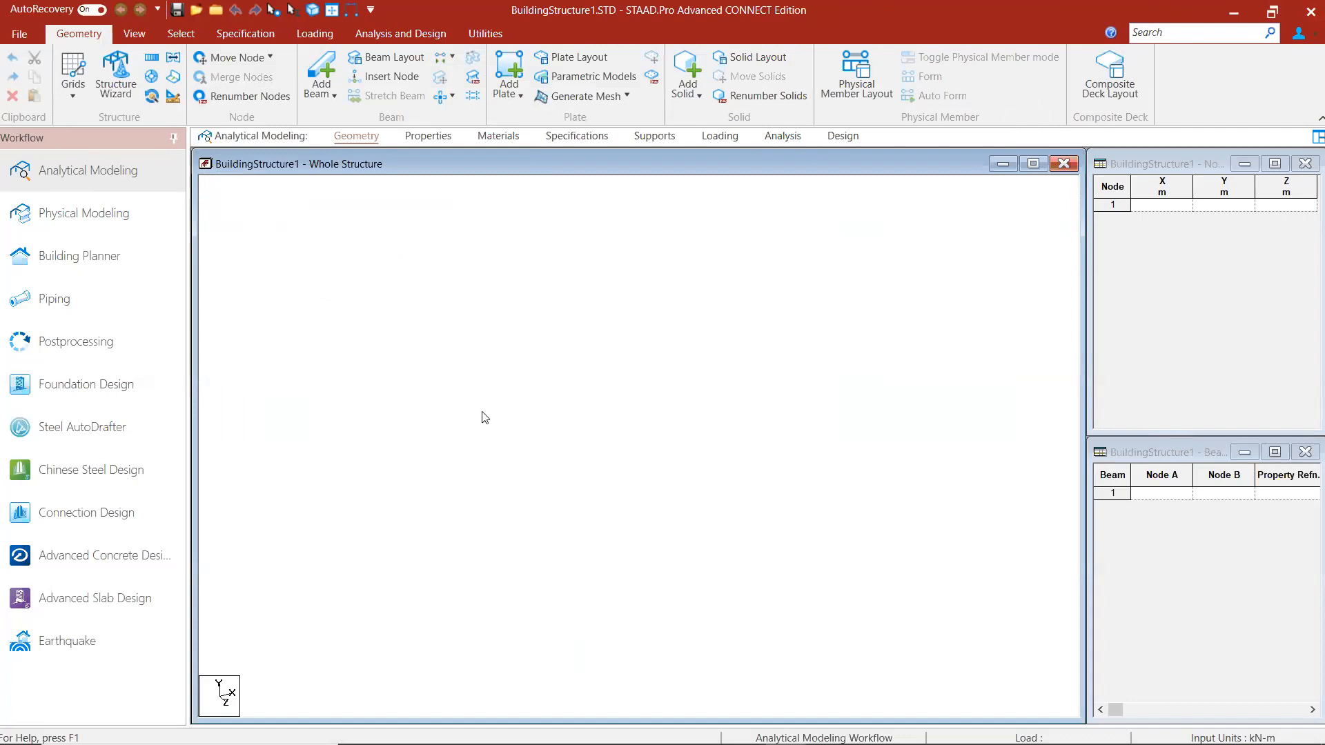
Step: Enter a node with X, Y and Z coordinates of 0 in the node table
{"action": "left_click", "coordinate": [674, 446]}
{"action": "left_click", "coordinate": [1156, 207]}
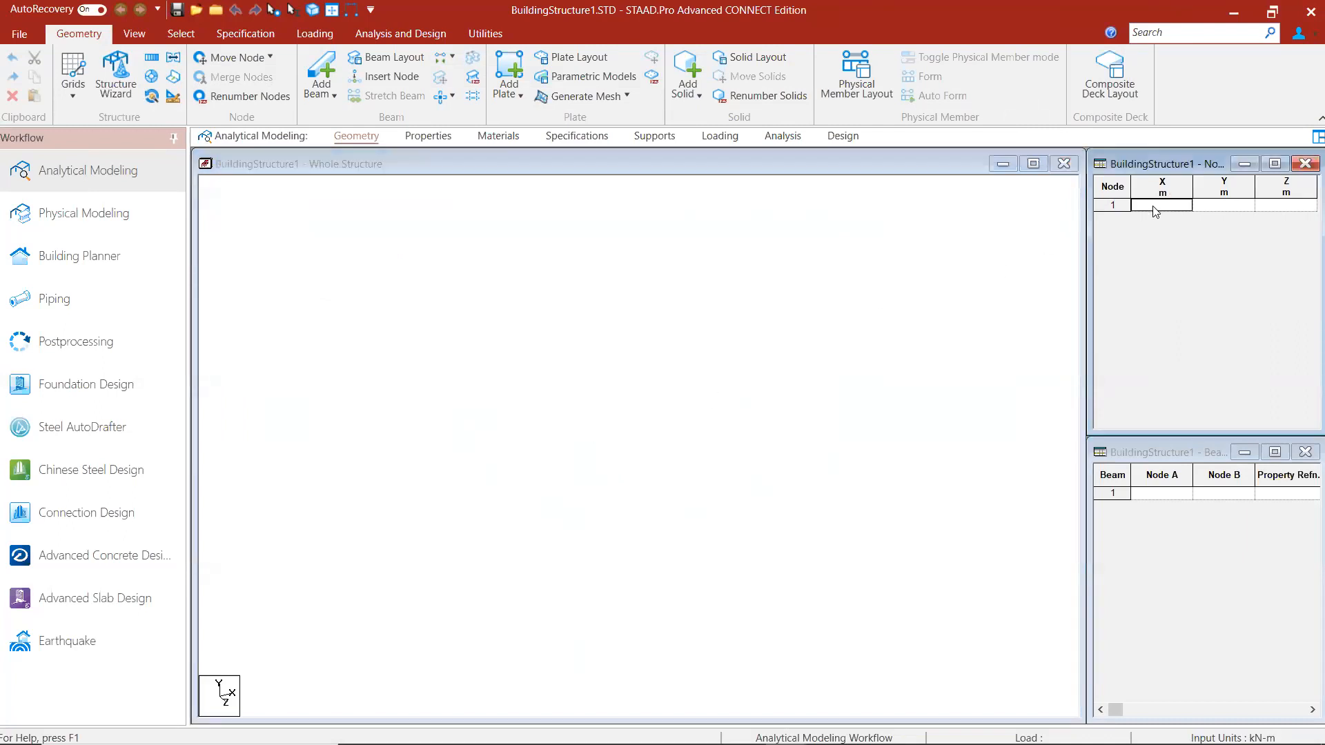
{"action": "type", "text": "0"}
{"action": "key", "text": "Tab"}
{"action": "key", "text": "Tab"}
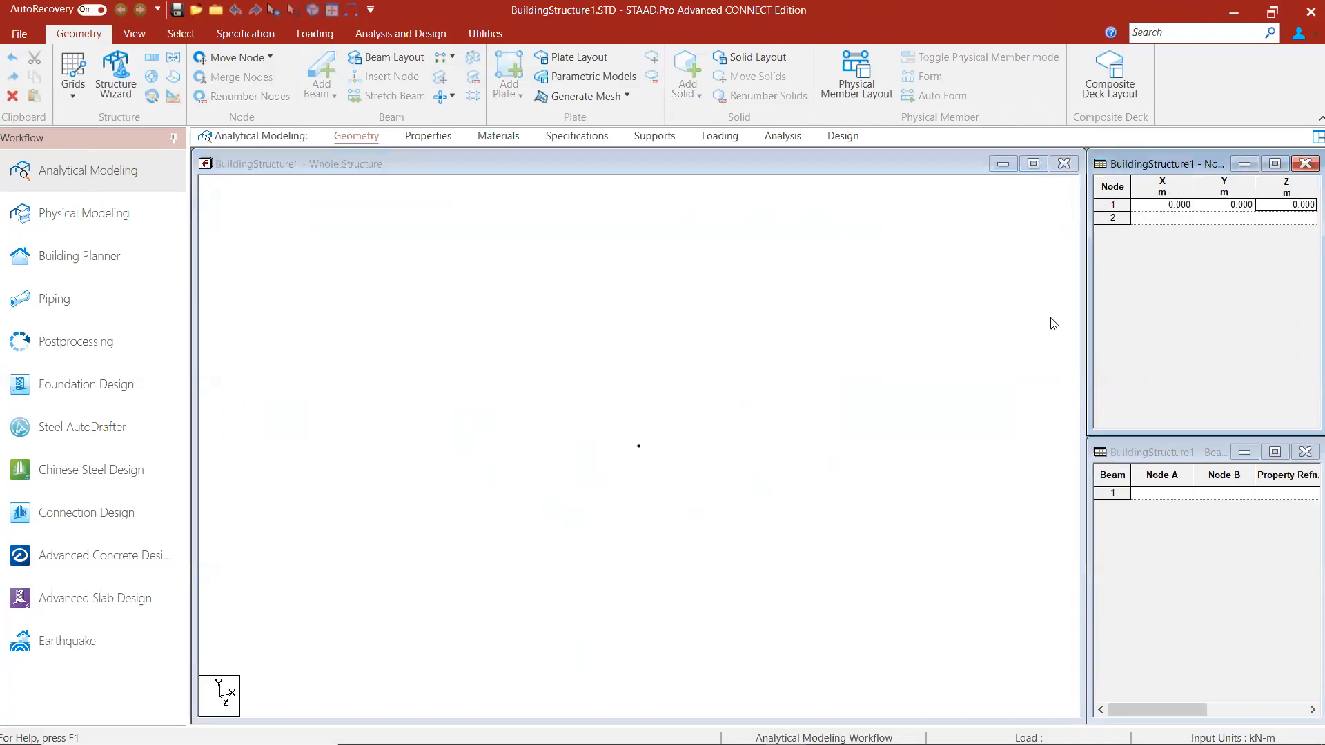
{"action": "left_click", "coordinate": [803, 437]}
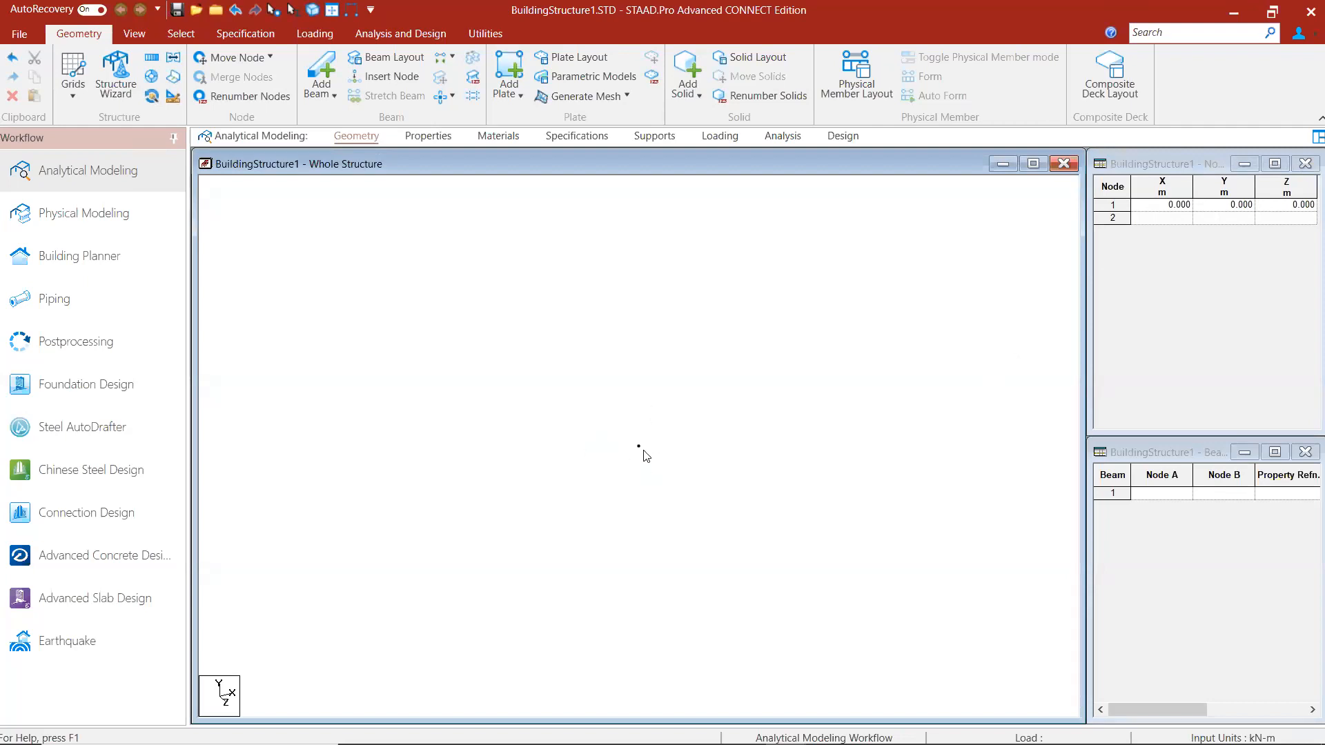
Step: Select the single node at the origin with the nodes cursor and delete it
{"action": "left_click", "coordinate": [644, 453]}
{"action": "left_click", "coordinate": [272, 14]}
{"action": "left_click_drag", "start_coordinate": [767, 440], "coordinate": [388, 597]}
{"action": "key", "text": "Delete"}
{"action": "key", "text": "Return"}
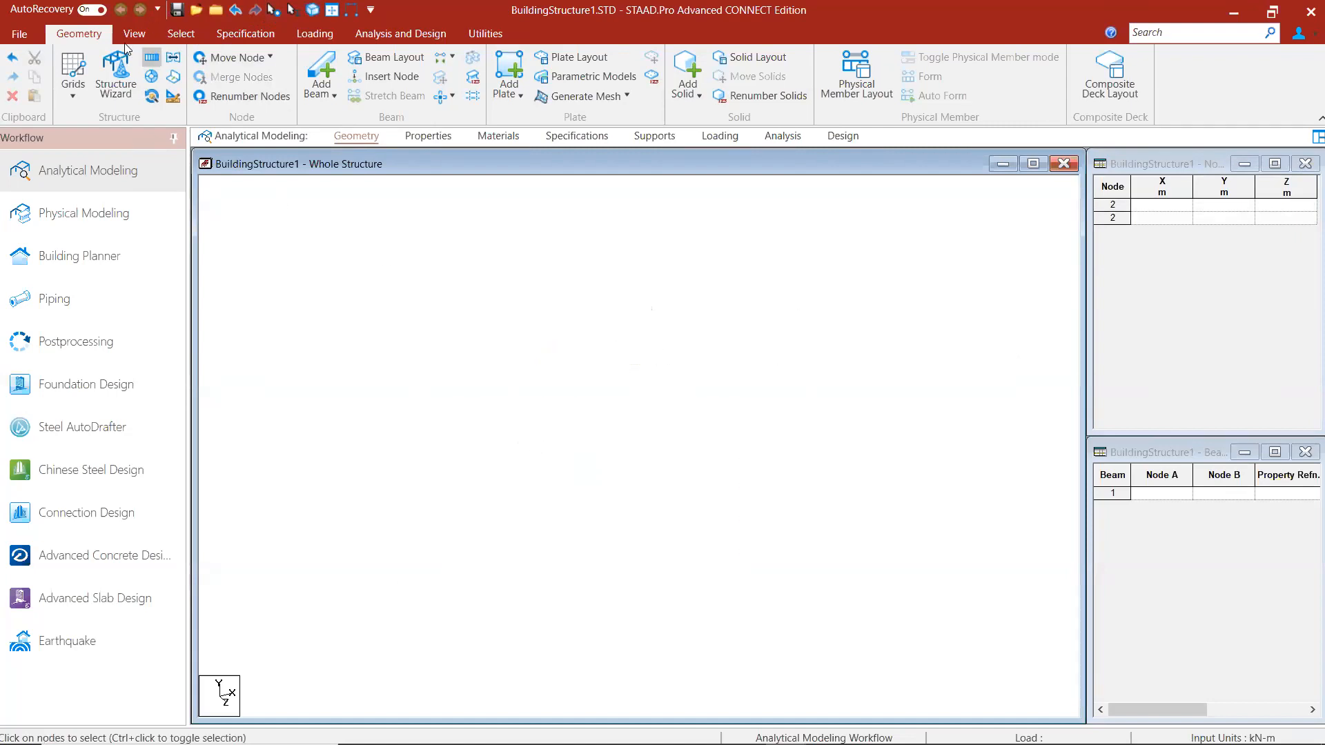
Step: Open the default linear beam grid, preview its X-Z and Y-Z planes, and set it to the X-Y plane
{"action": "left_click", "coordinate": [74, 81]}
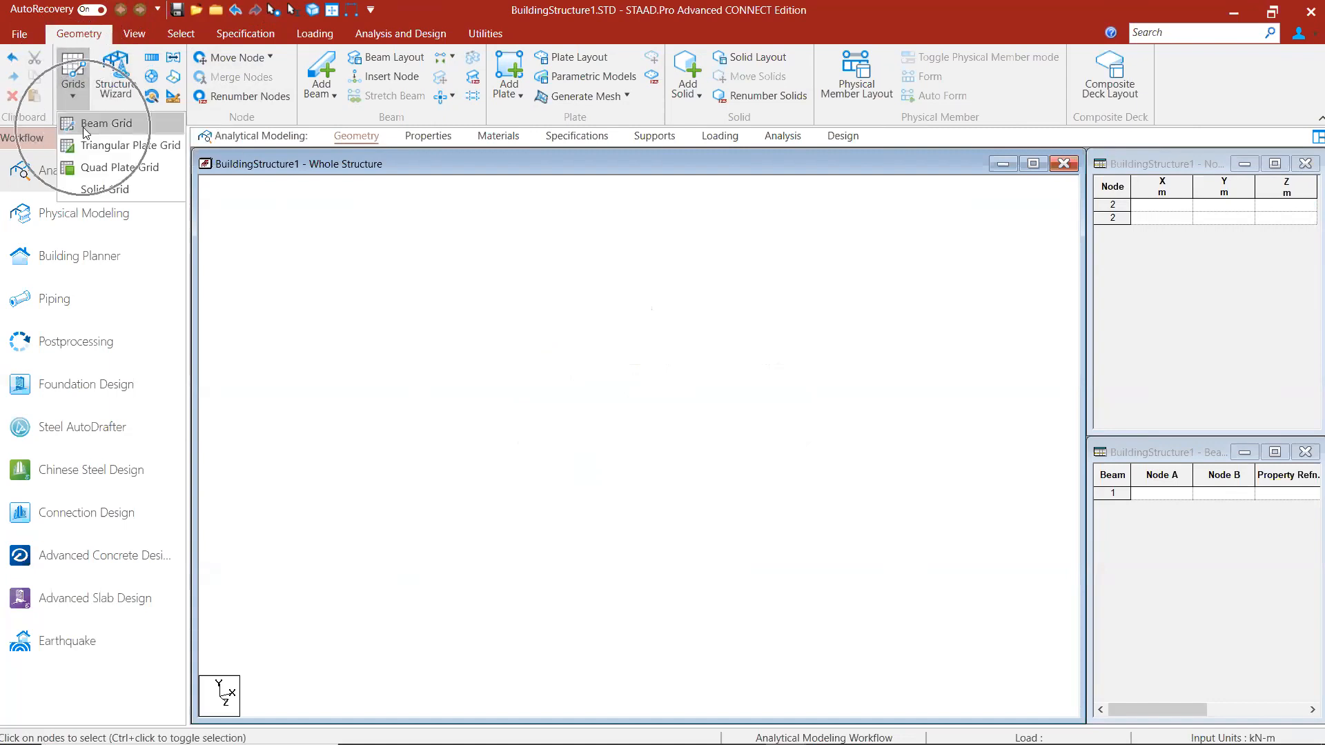
{"action": "left_click", "coordinate": [82, 126]}
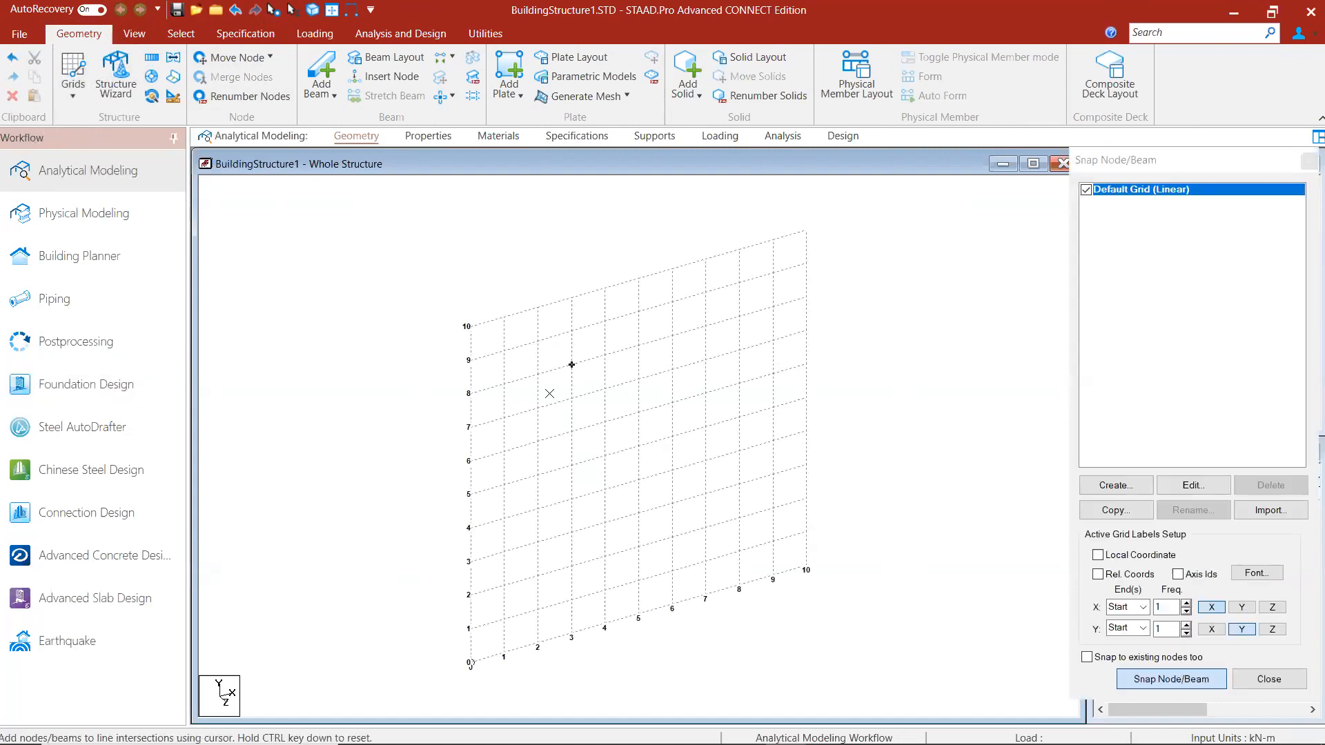
{"action": "left_click", "coordinate": [1193, 487]}
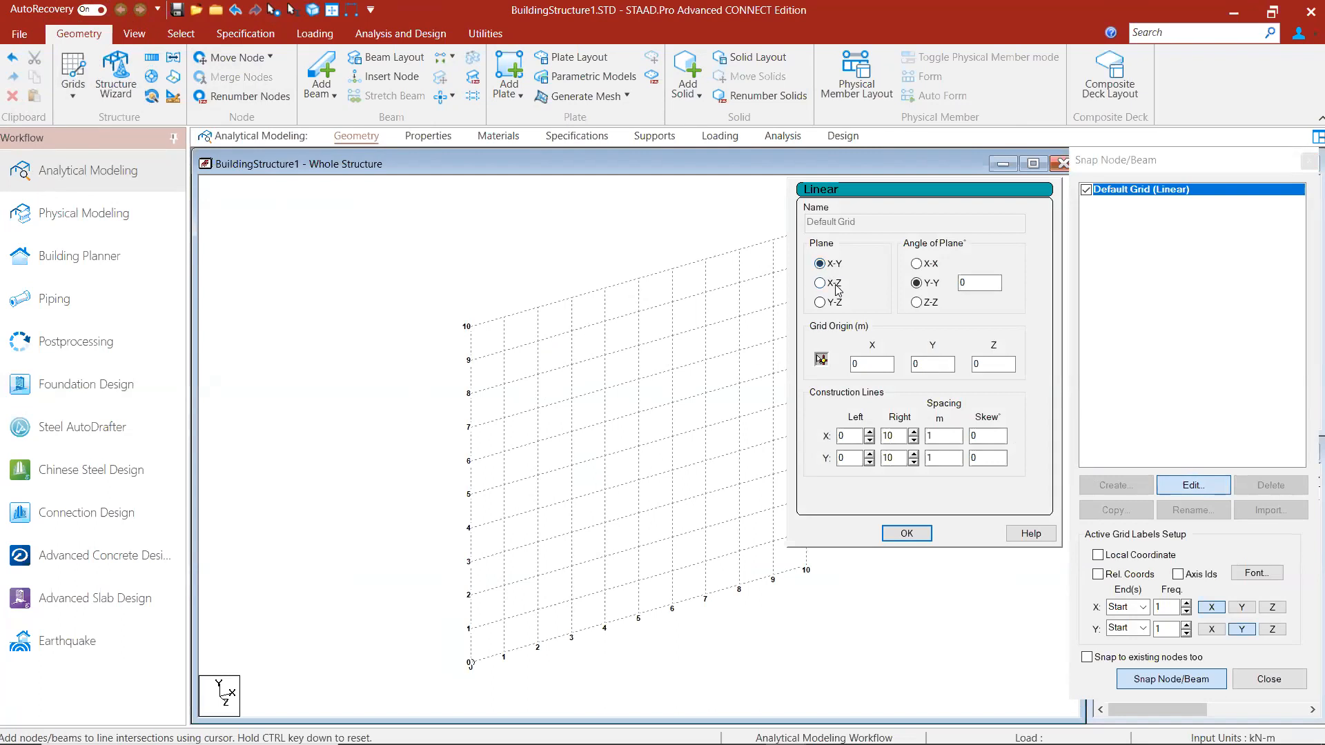
{"action": "left_click", "coordinate": [833, 283]}
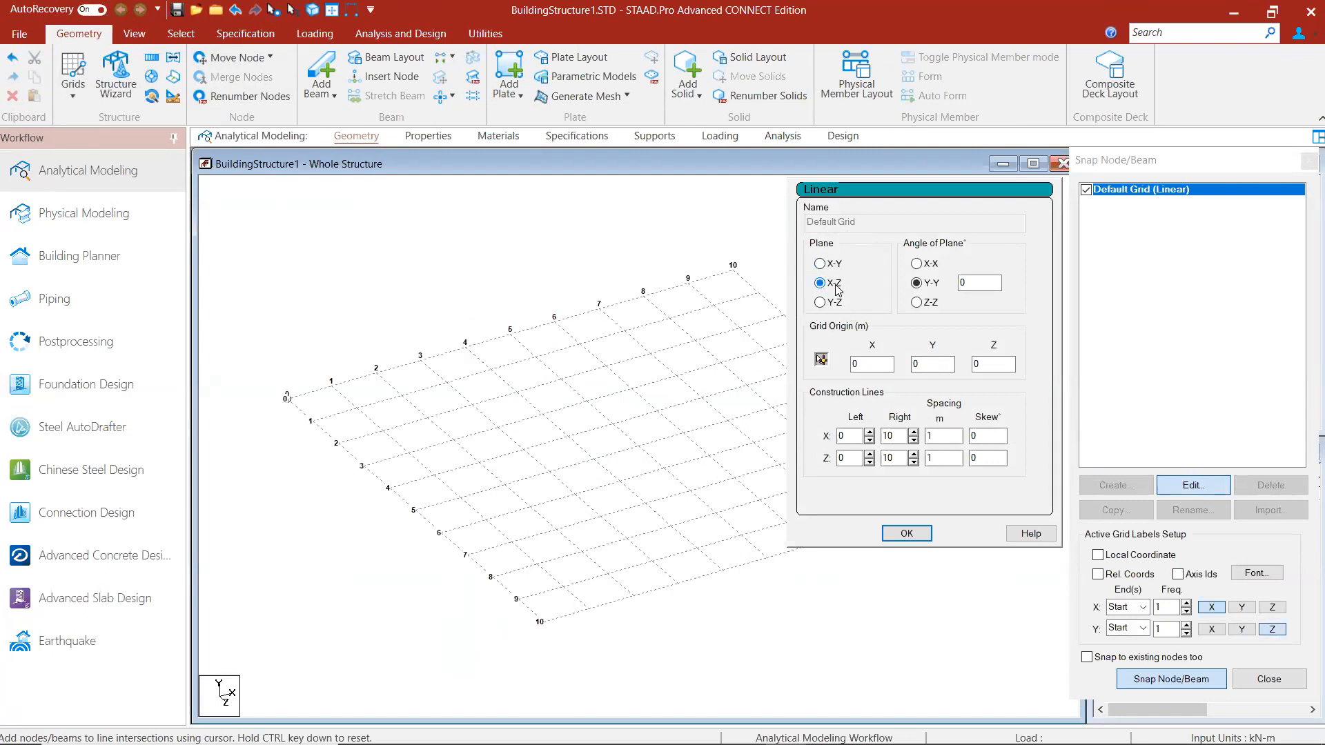
{"action": "left_click", "coordinate": [835, 304]}
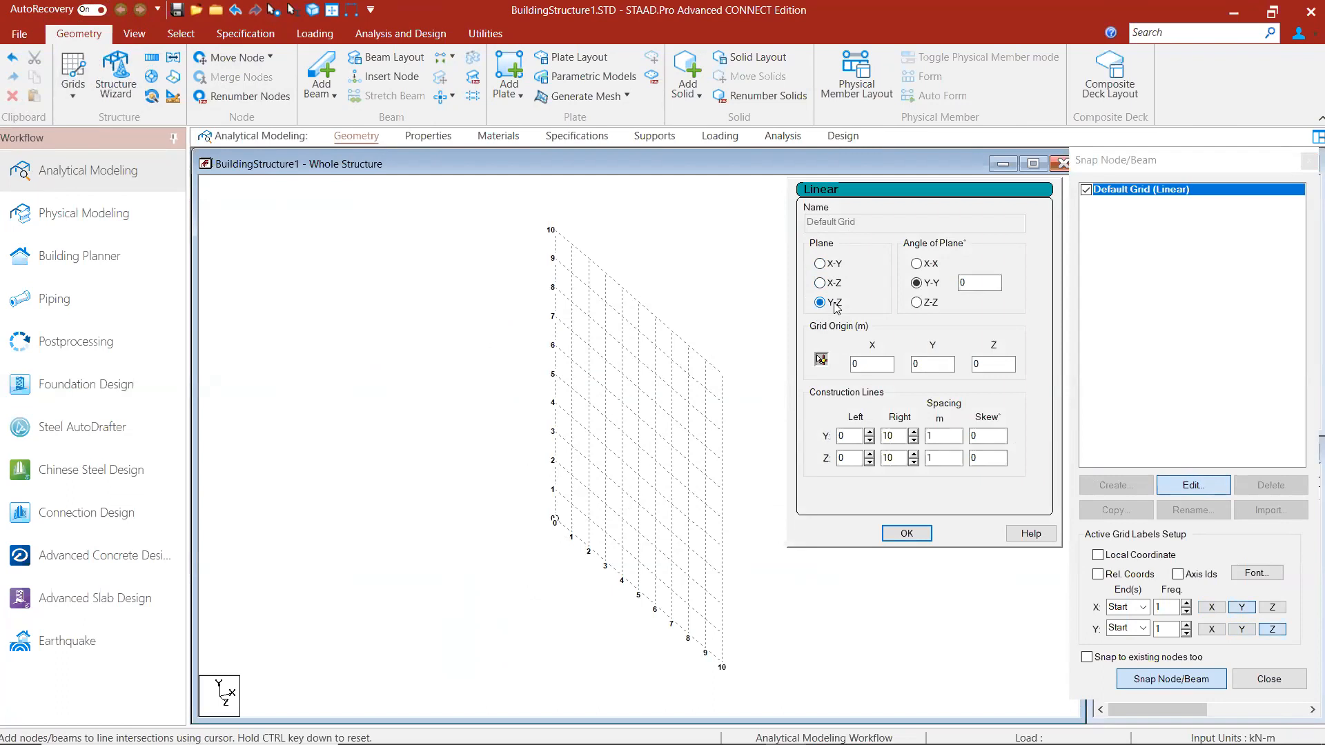
{"action": "left_click", "coordinate": [820, 264]}
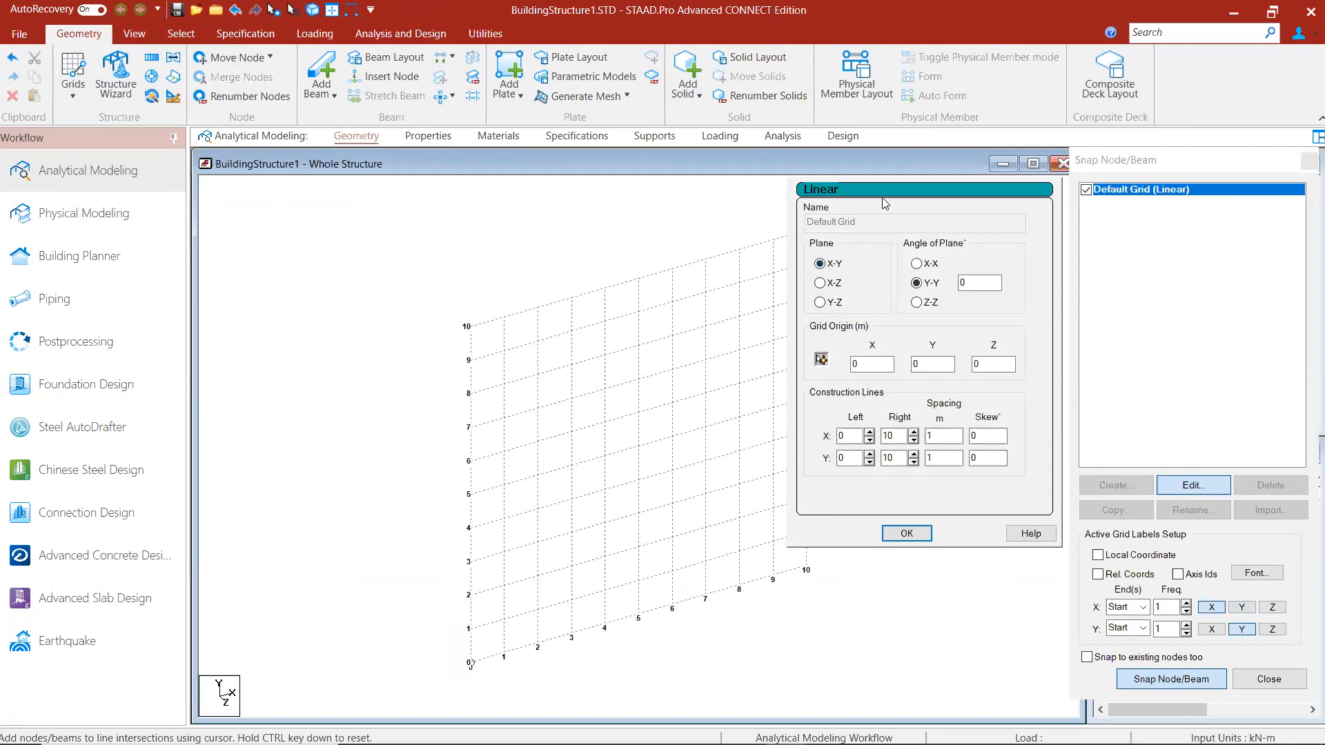
{"action": "left_click", "coordinate": [907, 534]}
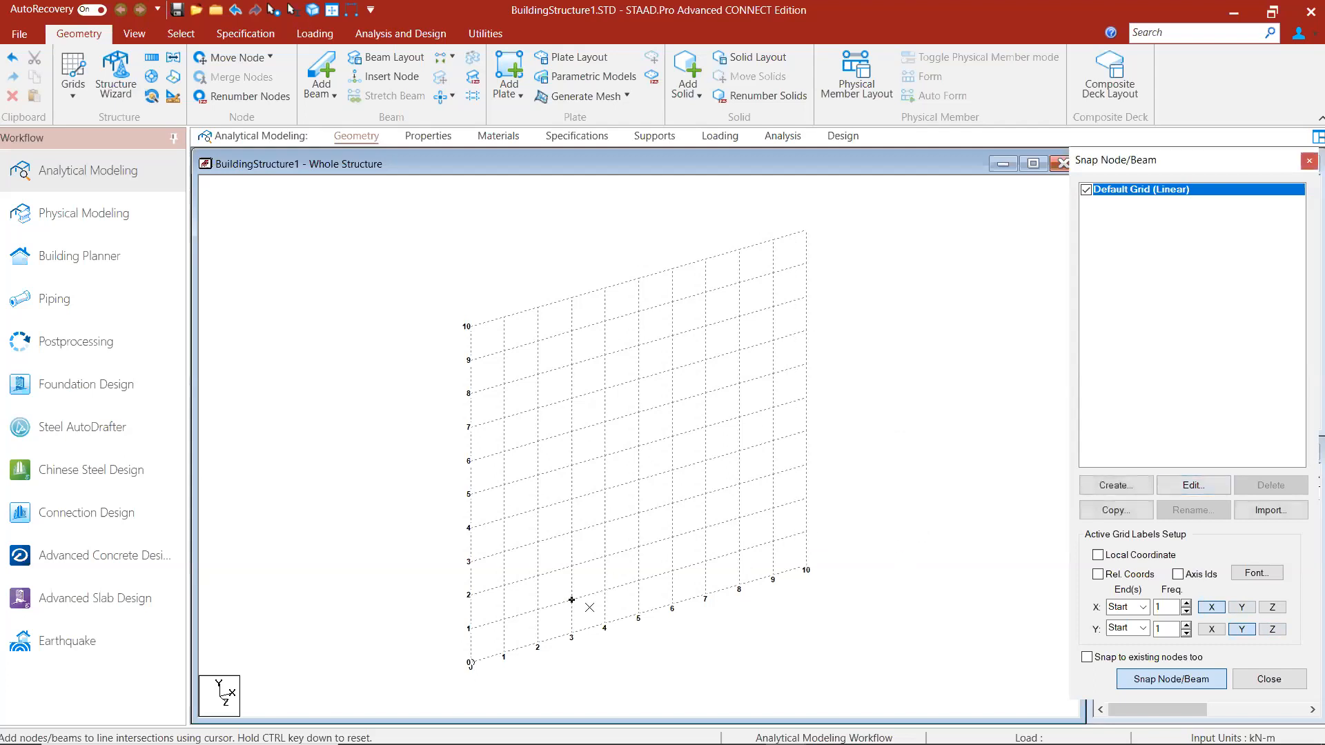
Step: Draw connected members through grid points (0,0), (0,3), (3,3), (6,3), (9,3) and (9,0), and close the beam grid
{"action": "left_click", "coordinate": [470, 663]}
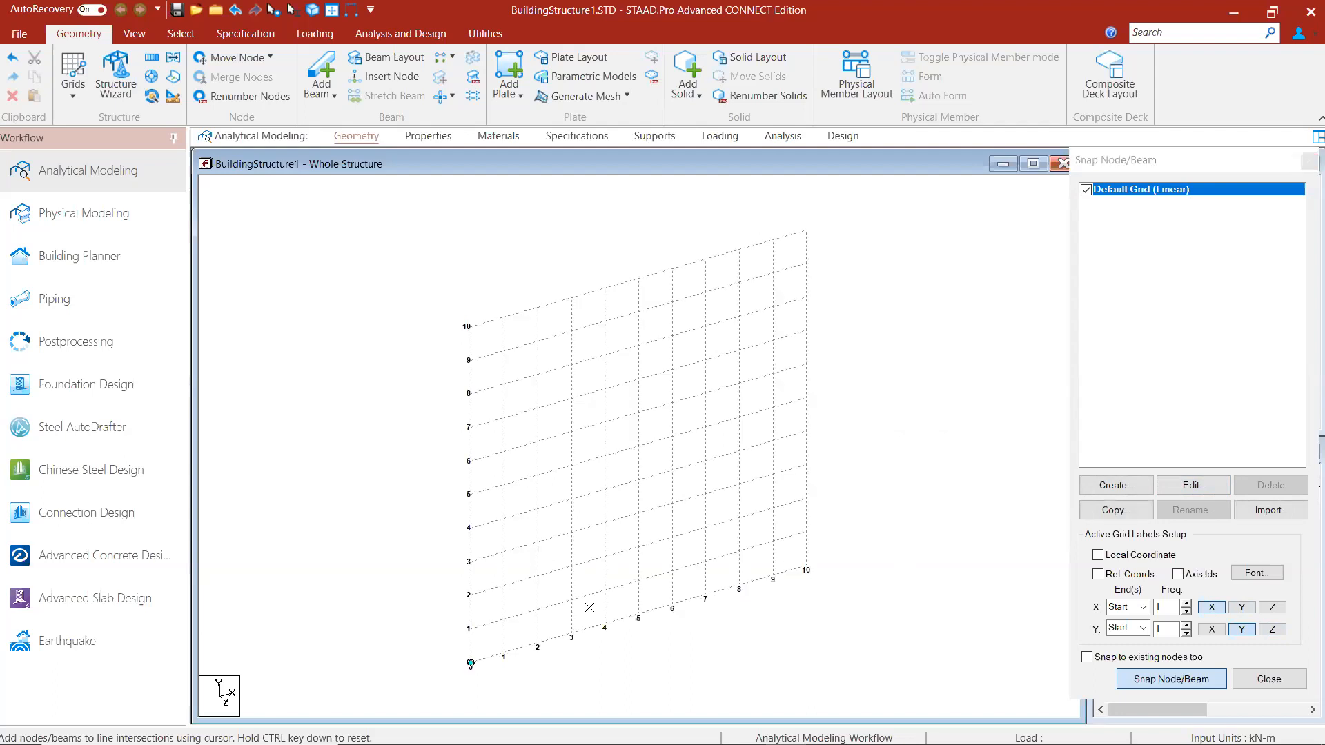
{"action": "left_click", "coordinate": [470, 563]}
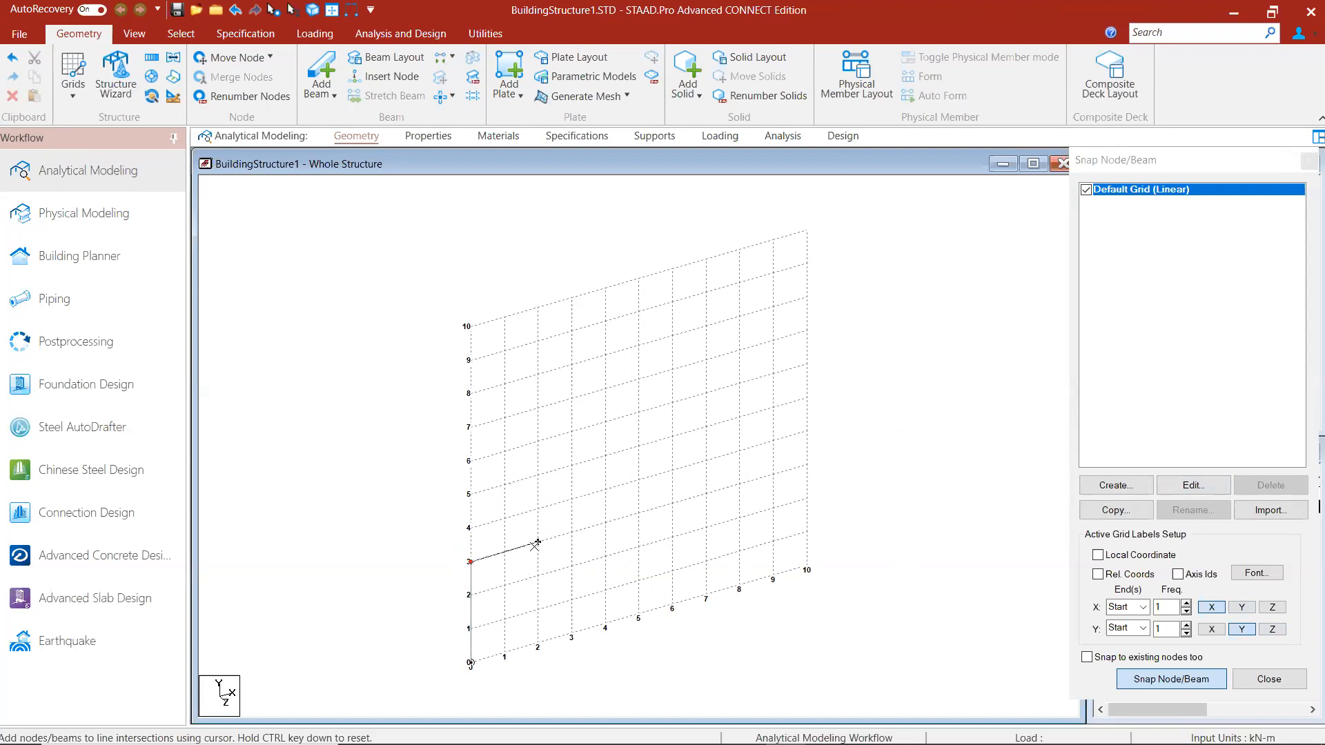
{"action": "key", "text": "ctrl"}
{"action": "left_click", "coordinate": [572, 533]}
{"action": "left_click", "coordinate": [673, 504]}
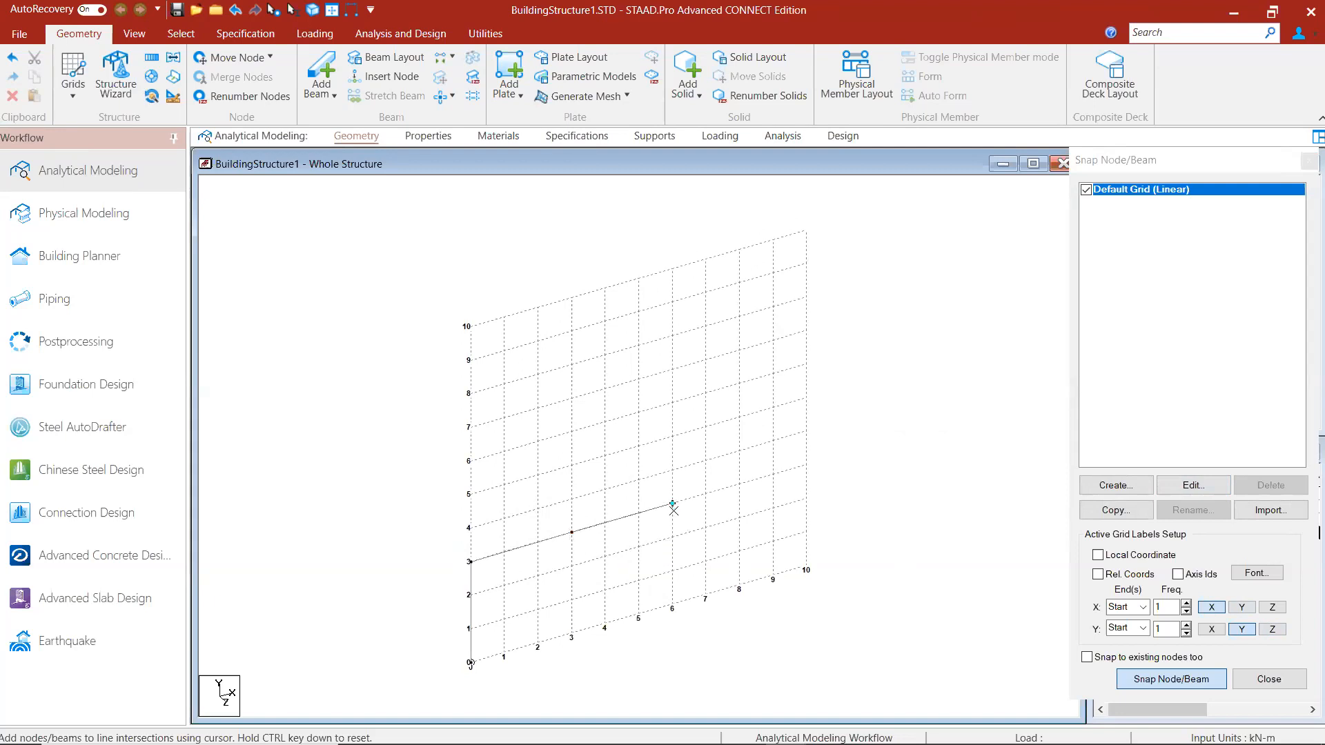
{"action": "left_click", "coordinate": [774, 475]}
{"action": "left_click", "coordinate": [773, 575]}
{"action": "key", "text": "ctrl"}
{"action": "middle_click_drag", "start_coordinate": [868, 573], "coordinate": [850, 527]}
{"action": "left_click", "coordinate": [78, 93]}
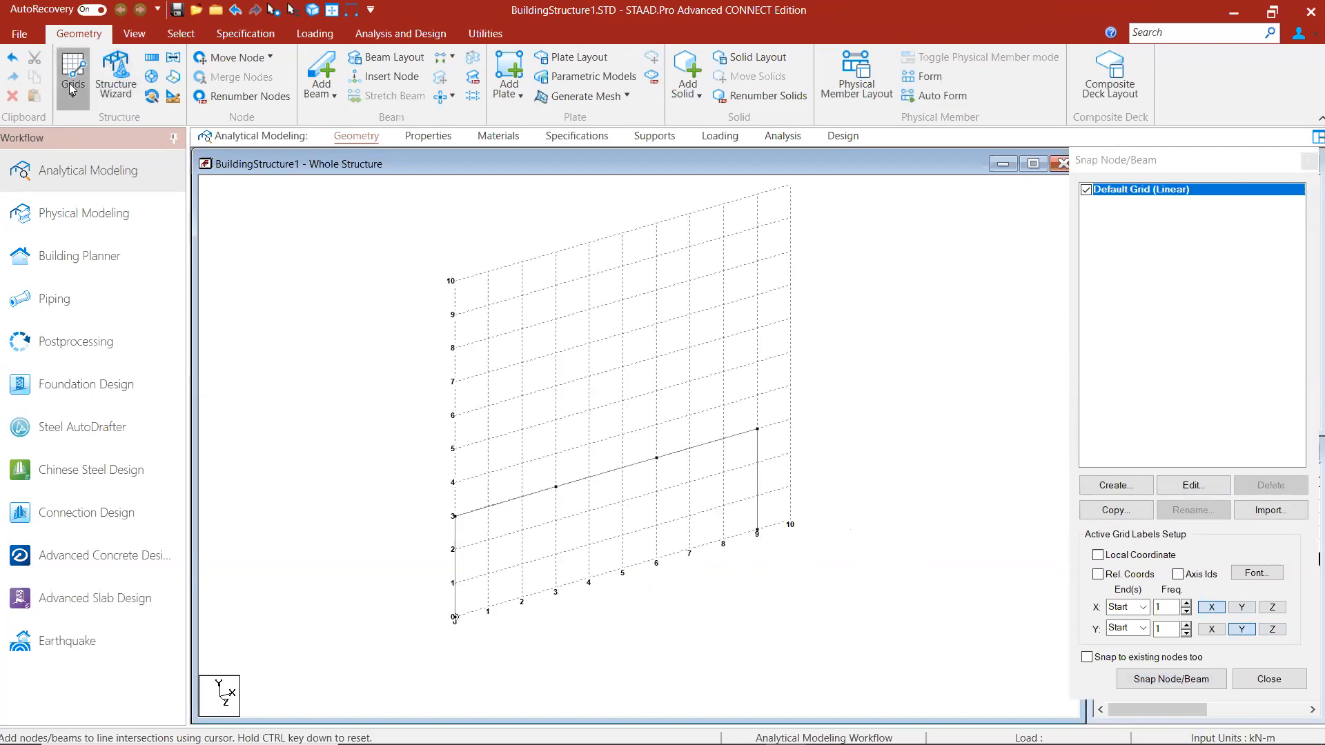
{"action": "left_click", "coordinate": [84, 121]}
Step: Add a column on the beam grid from the beam node at (3,3) down to (3,0), and hide the grid
{"action": "scroll", "coordinate": [543, 306], "scroll_direction": "down", "scroll_amount": 5}
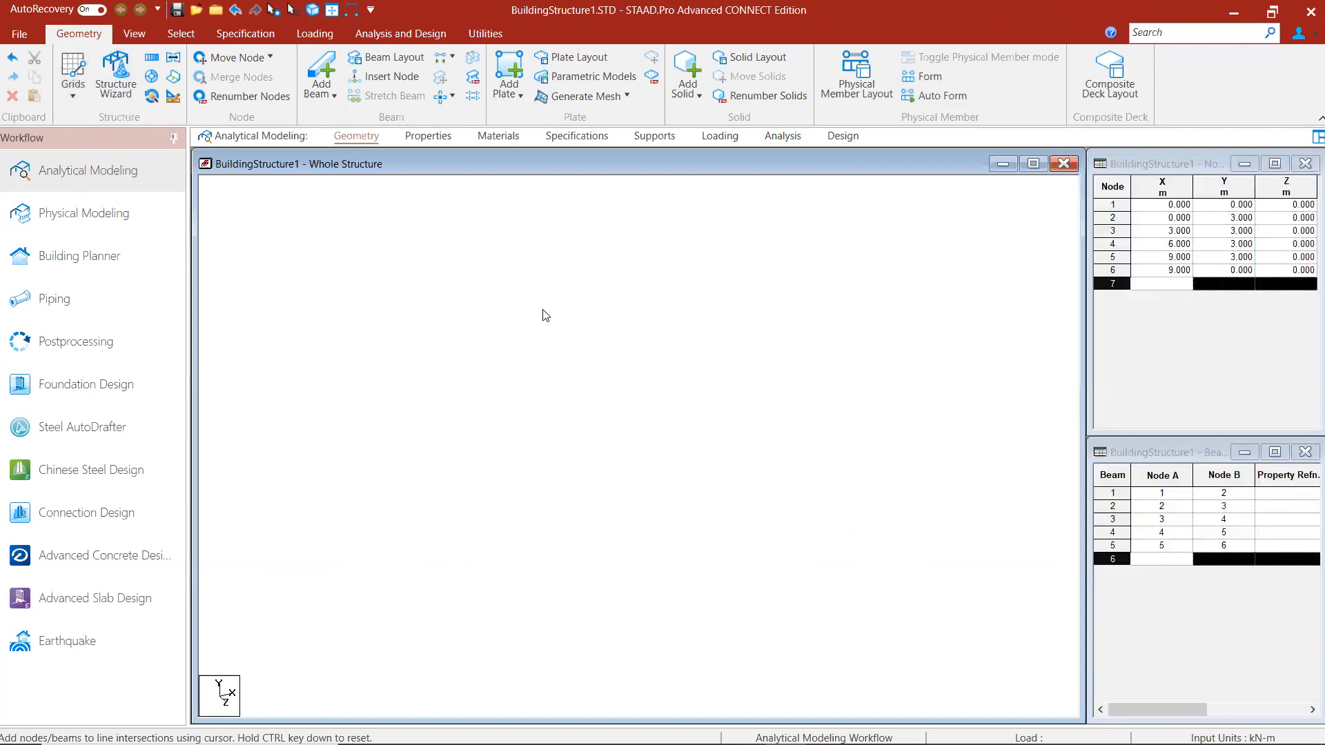
{"action": "middle_click_drag", "start_coordinate": [682, 353], "coordinate": [668, 390]}
{"action": "scroll", "coordinate": [668, 390], "scroll_direction": "up", "scroll_amount": 2}
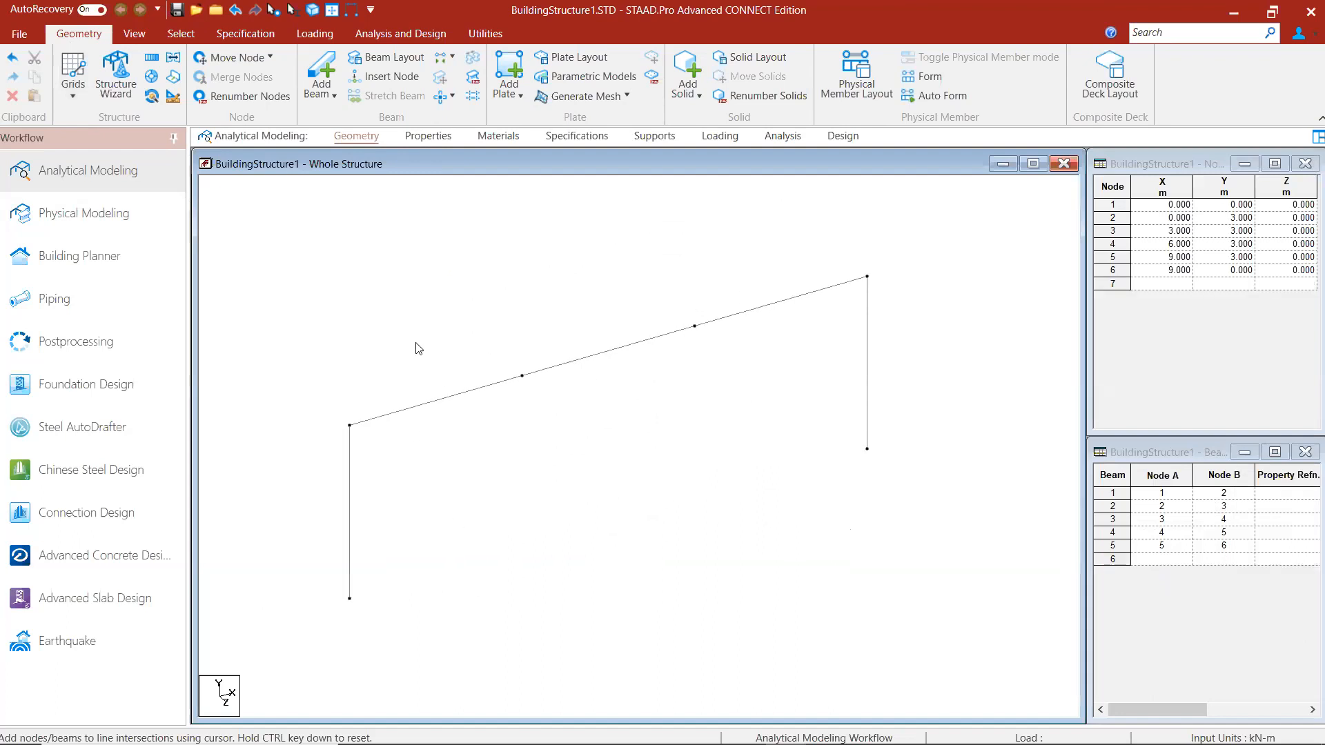
{"action": "left_click", "coordinate": [74, 95]}
{"action": "left_click", "coordinate": [86, 124]}
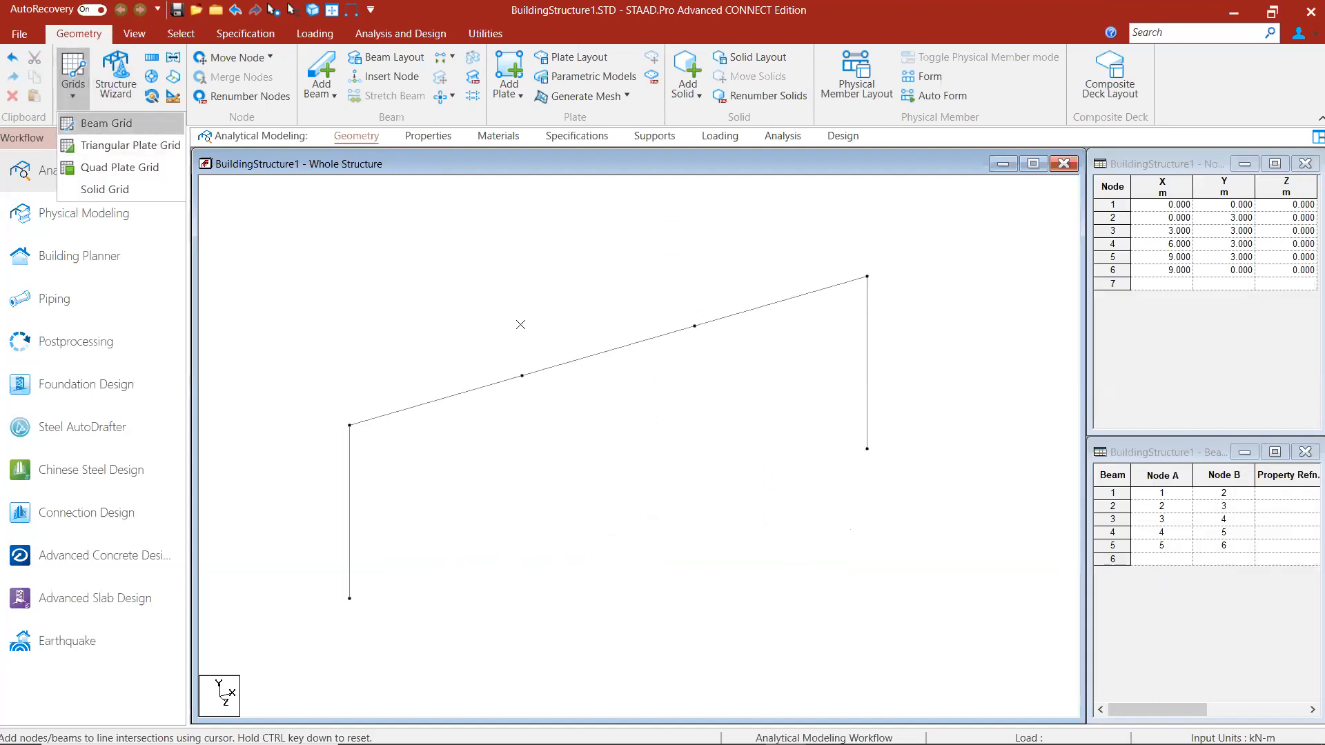
{"action": "left_click", "coordinate": [559, 577]}
{"action": "key", "text": "Escape"}
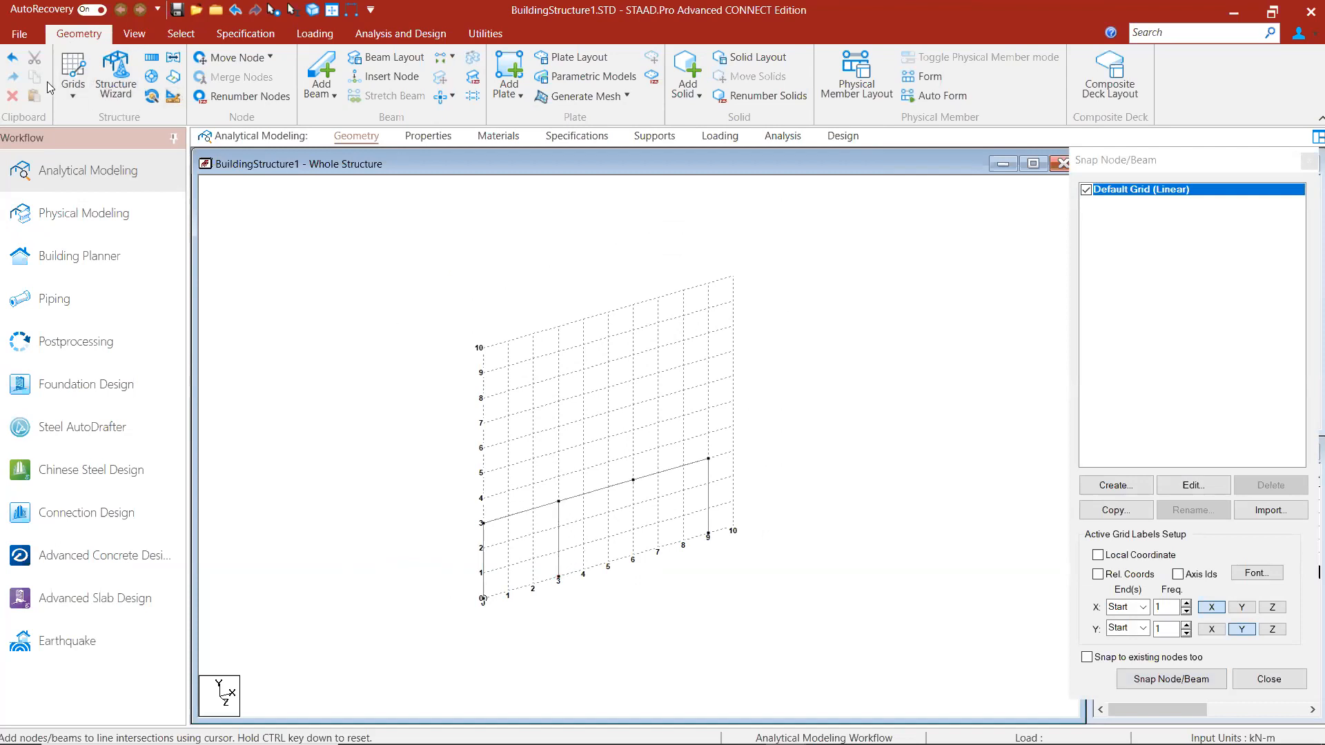
{"action": "left_click", "coordinate": [76, 83]}
{"action": "left_click", "coordinate": [78, 84]}
Step: Add a column on the beam grid from the beam node at (6,3) down to (6,0), and hide the grid
{"action": "left_click", "coordinate": [76, 83]}
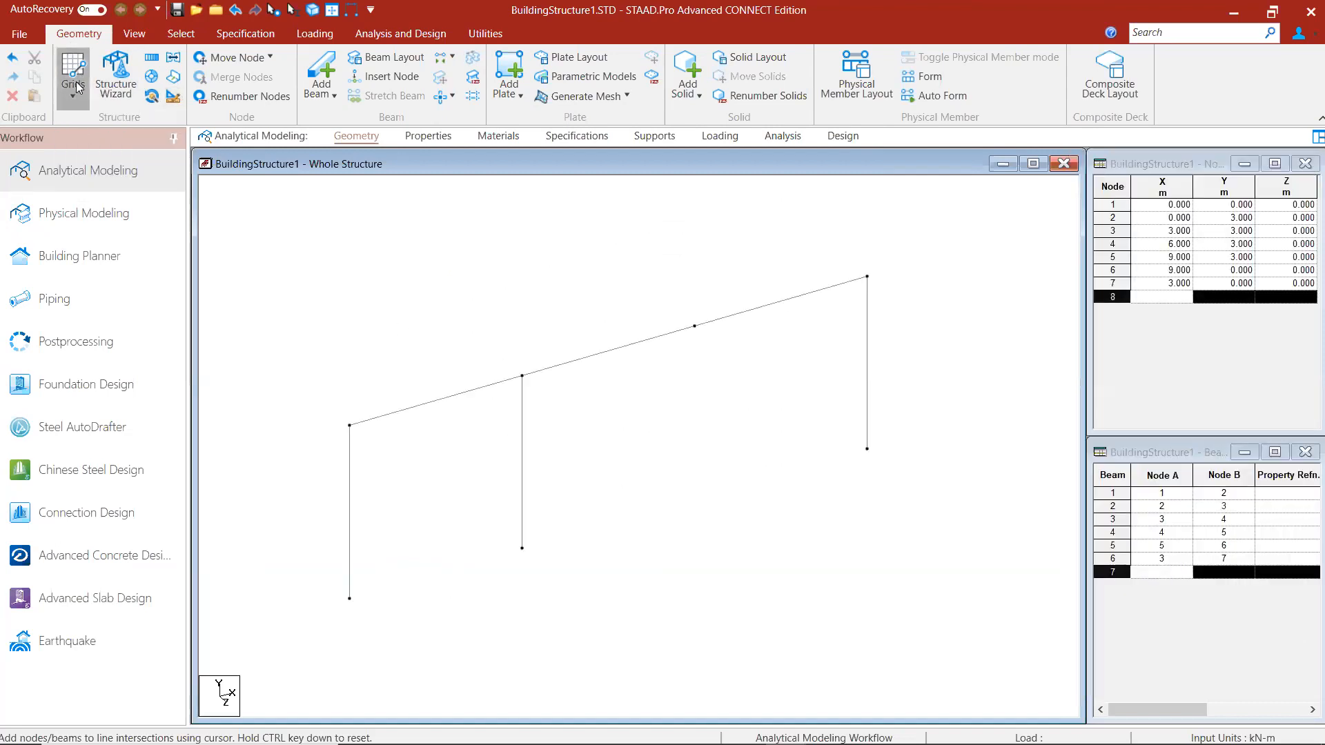
{"action": "left_click", "coordinate": [87, 124]}
{"action": "left_click", "coordinate": [633, 480]}
{"action": "left_click", "coordinate": [633, 557]}
{"action": "key", "text": "Escape"}
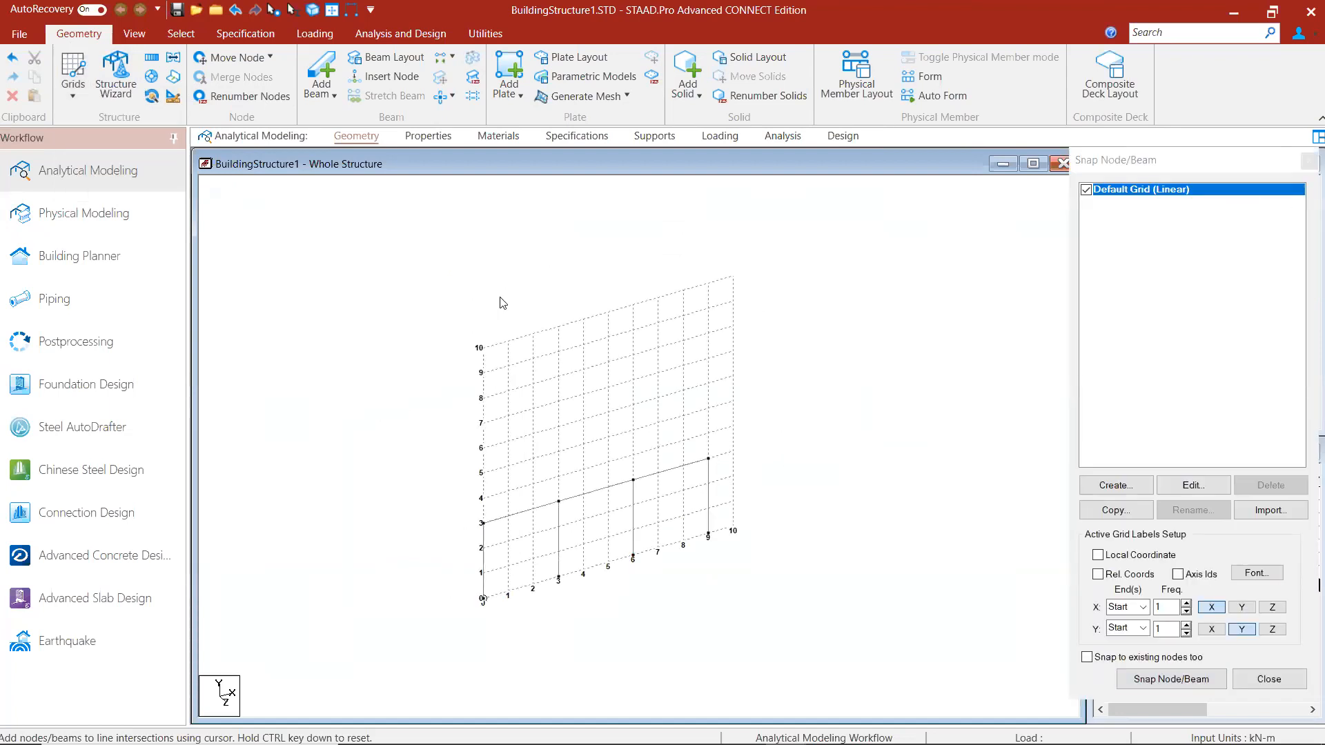
{"action": "left_click", "coordinate": [73, 79]}
{"action": "left_click", "coordinate": [106, 124]}
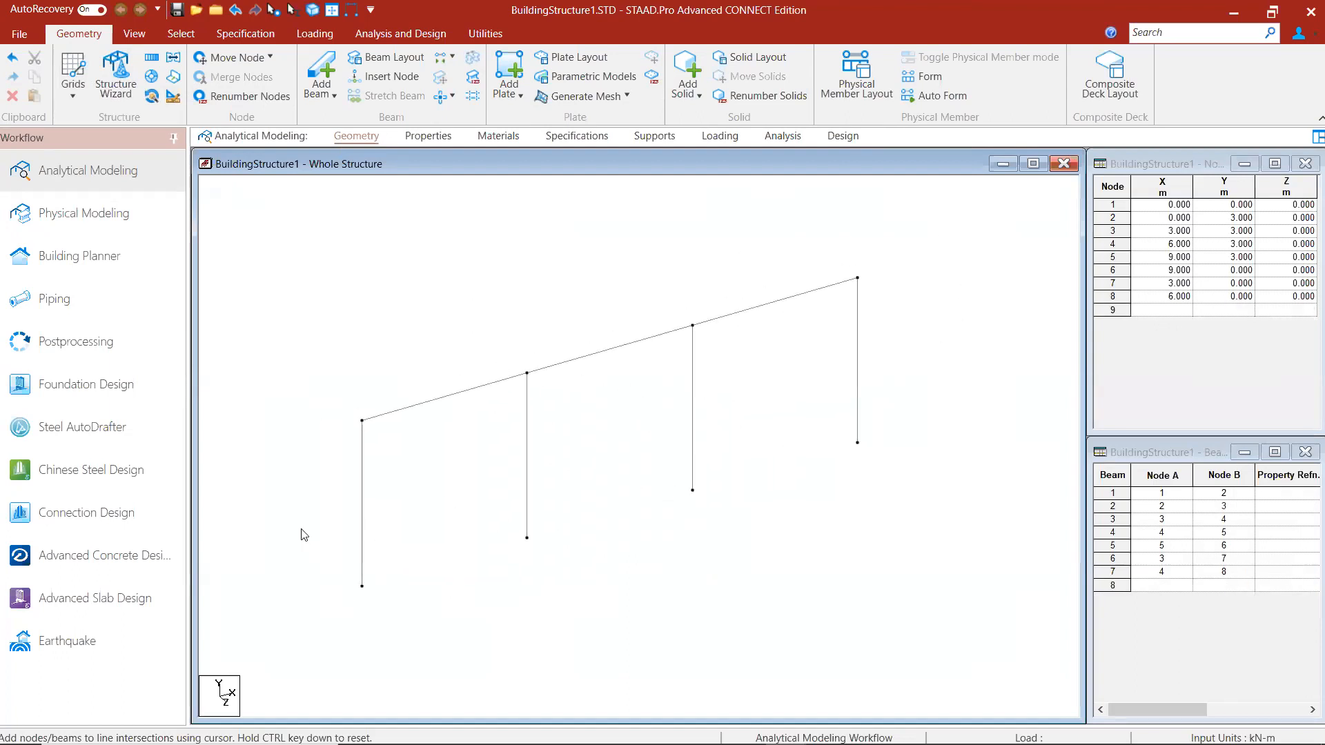
Step: Locate node 1 in the model through its row in the node table, and clear the selection
{"action": "scroll", "coordinate": [575, 407], "scroll_direction": "down", "scroll_amount": 2}
{"action": "scroll", "coordinate": [552, 470], "scroll_direction": "down", "scroll_amount": 2}
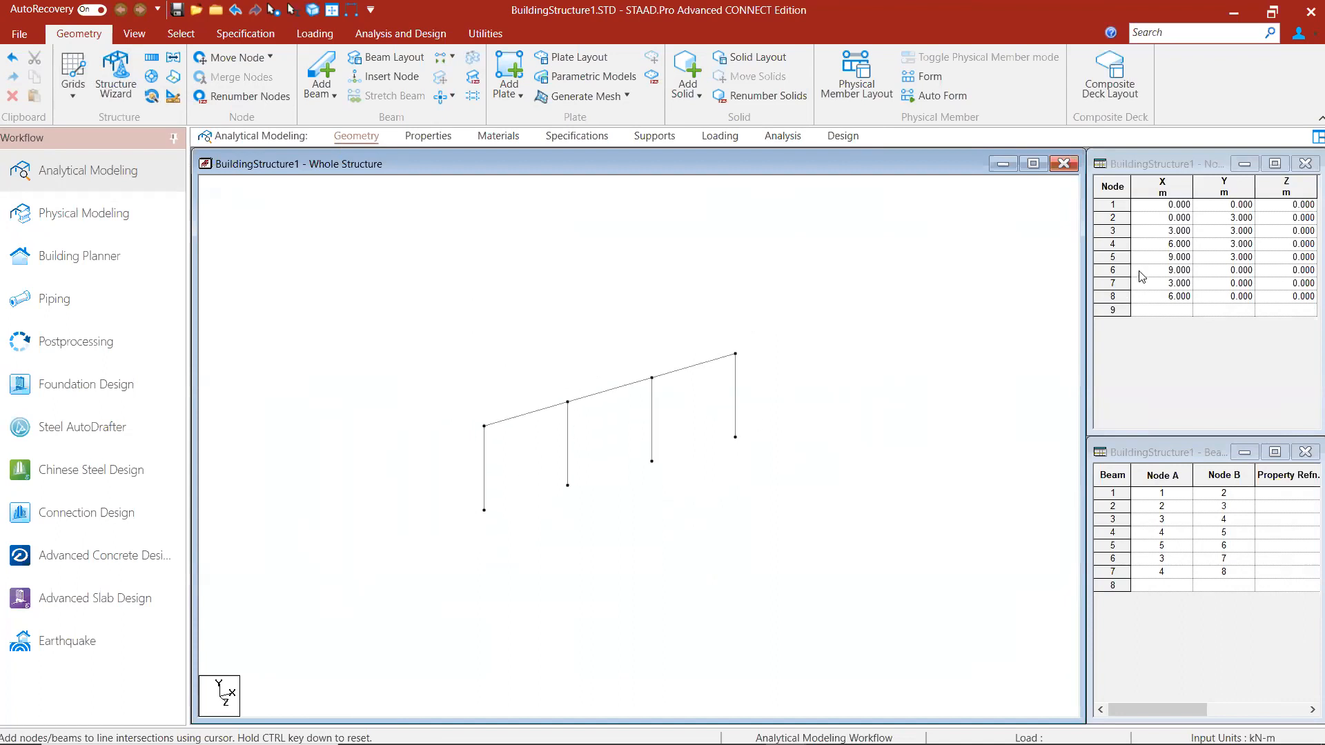
{"action": "left_click", "coordinate": [1115, 204]}
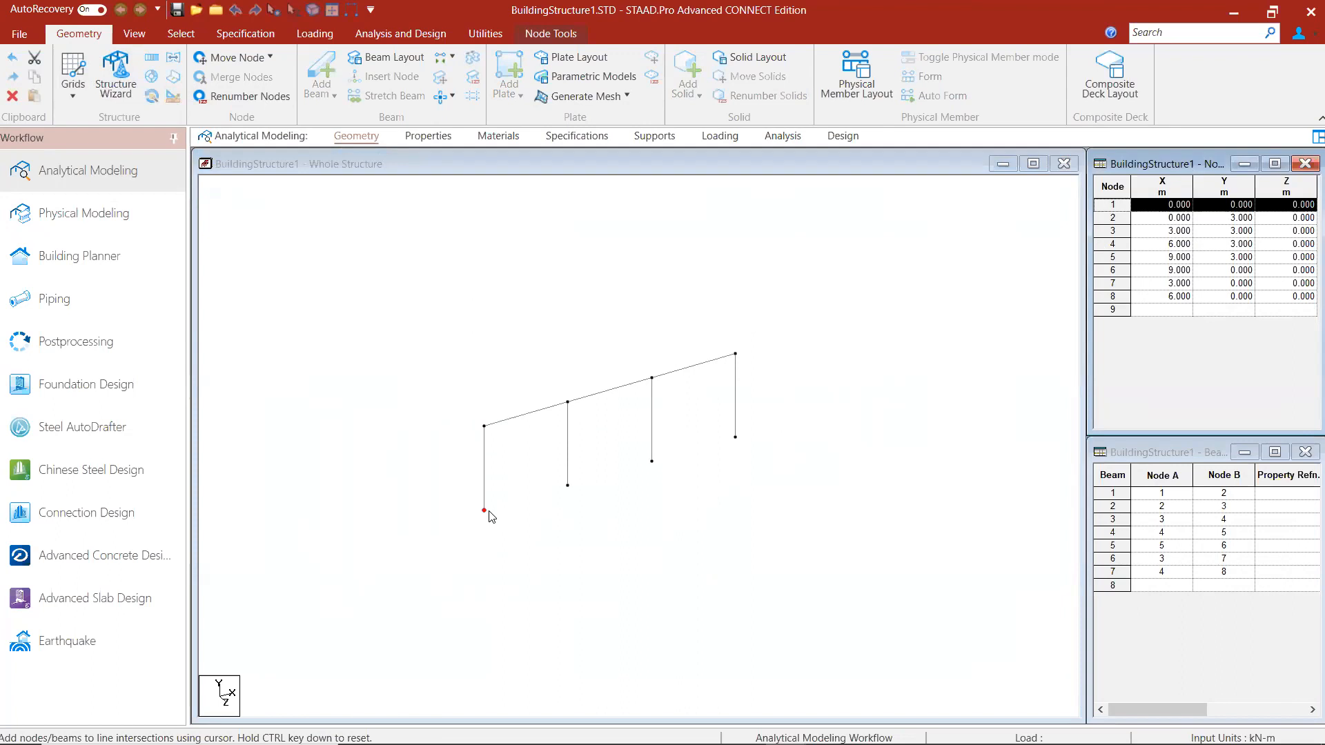
{"action": "left_click", "coordinate": [601, 562]}
Step: Select the whole frame and set up a Translational Repeat along Z with 4 steps at the default 5 m spacing
{"action": "left_click_drag", "start_coordinate": [870, 279], "coordinate": [424, 584]}
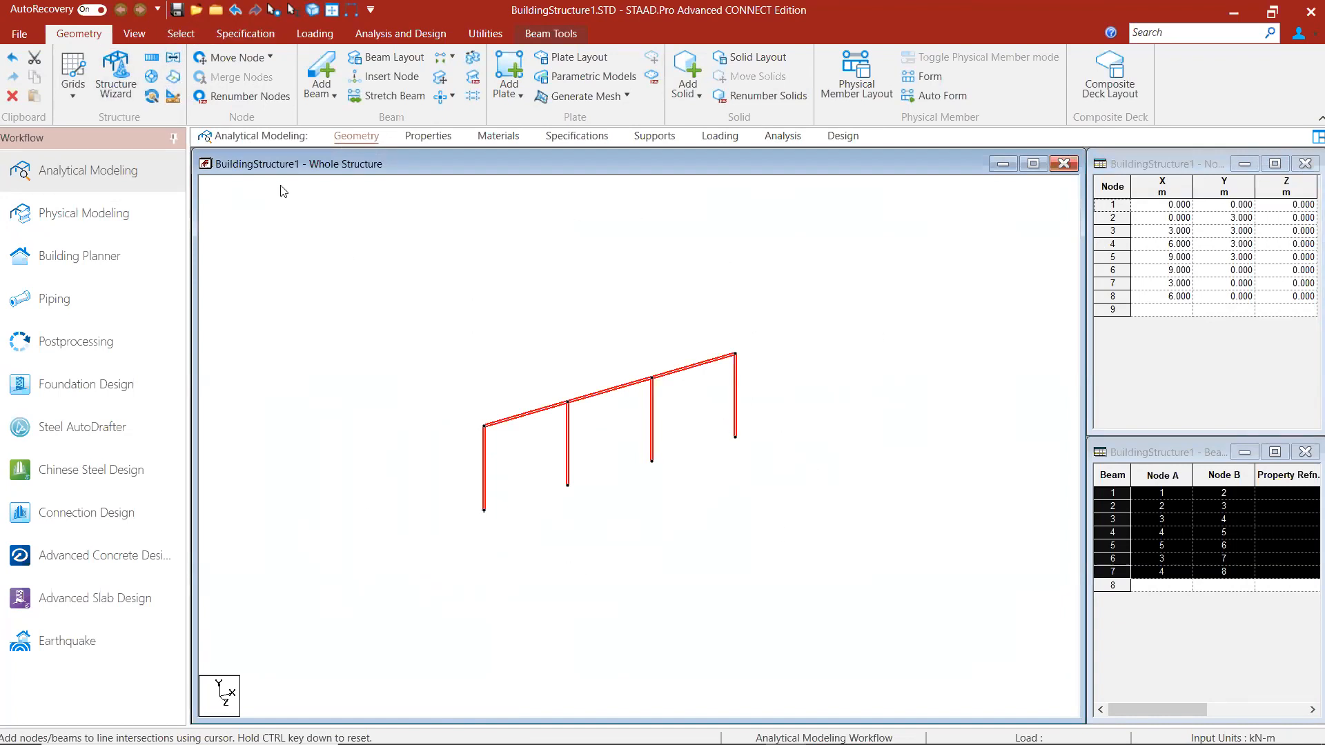
{"action": "left_click", "coordinate": [154, 57]}
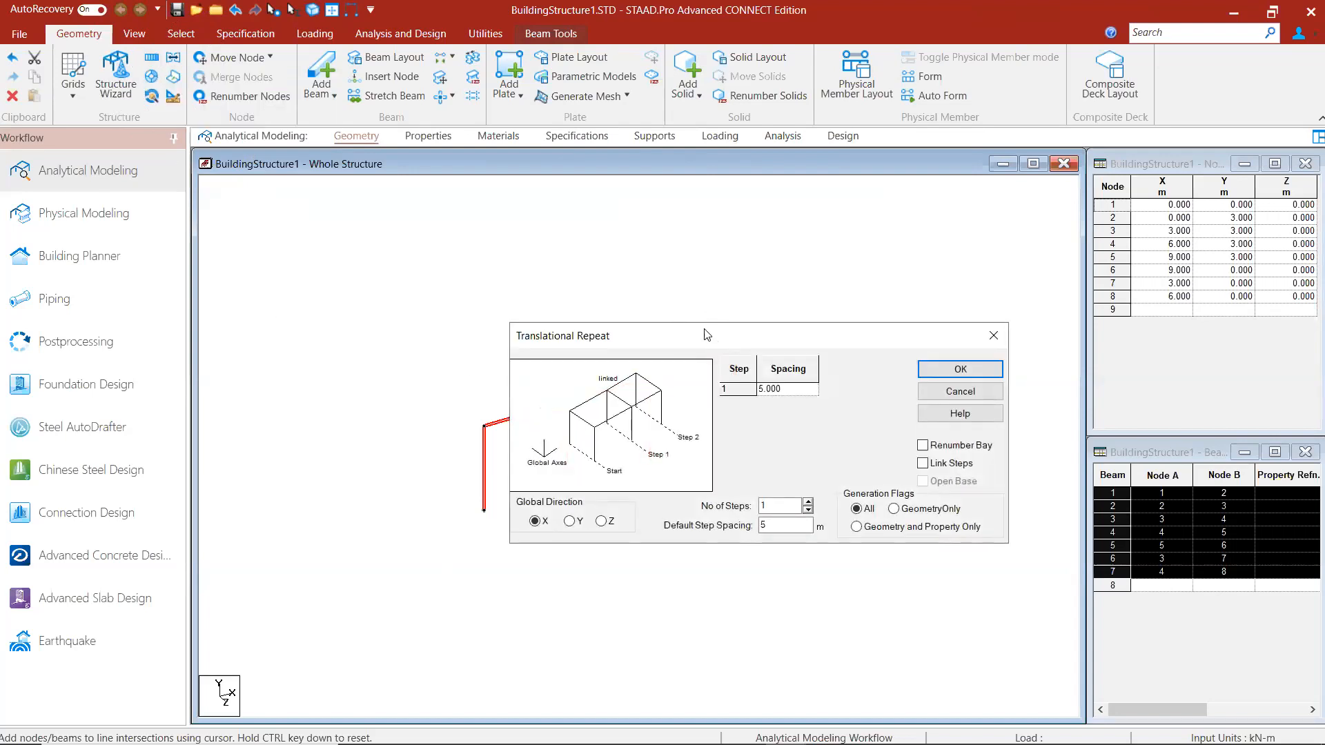
{"action": "left_click_drag", "start_coordinate": [707, 335], "coordinate": [321, 83]}
{"action": "left_click", "coordinate": [216, 268]}
{"action": "left_click", "coordinate": [423, 249]}
{"action": "left_click", "coordinate": [422, 249]}
{"action": "left_click", "coordinate": [422, 249]}
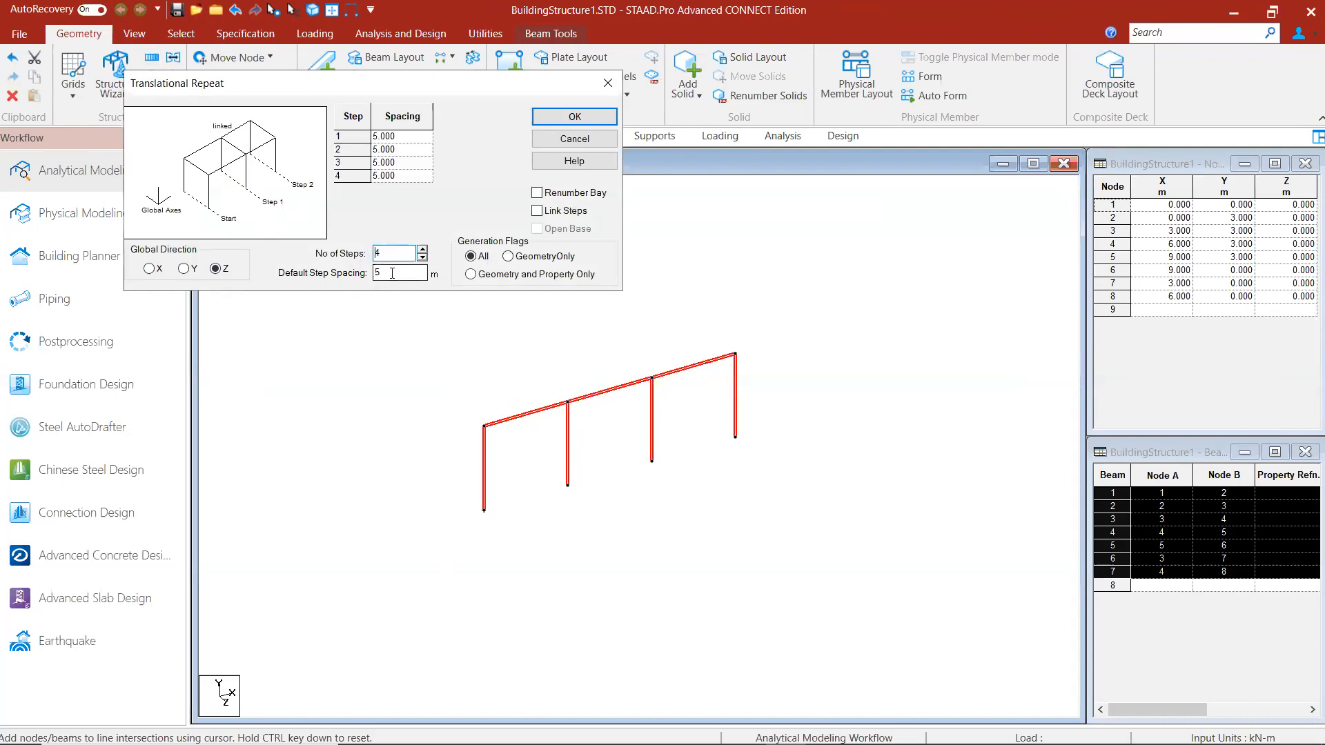
Step: Enable Link Steps and Open Base with the Geometry Only flag, generate the repeated frames, and clear the selection
{"action": "left_click", "coordinate": [576, 211]}
{"action": "left_click", "coordinate": [532, 255]}
{"action": "left_click", "coordinate": [540, 230]}
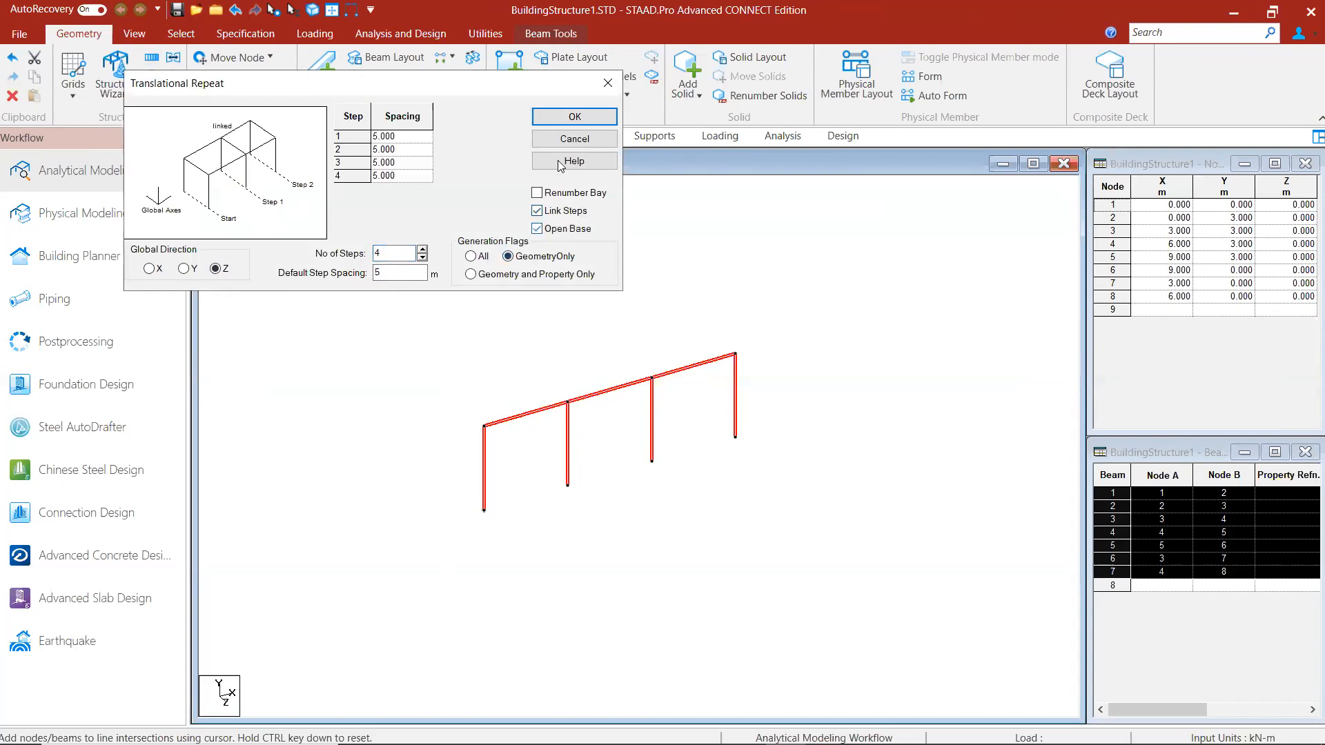
{"action": "left_click", "coordinate": [575, 117]}
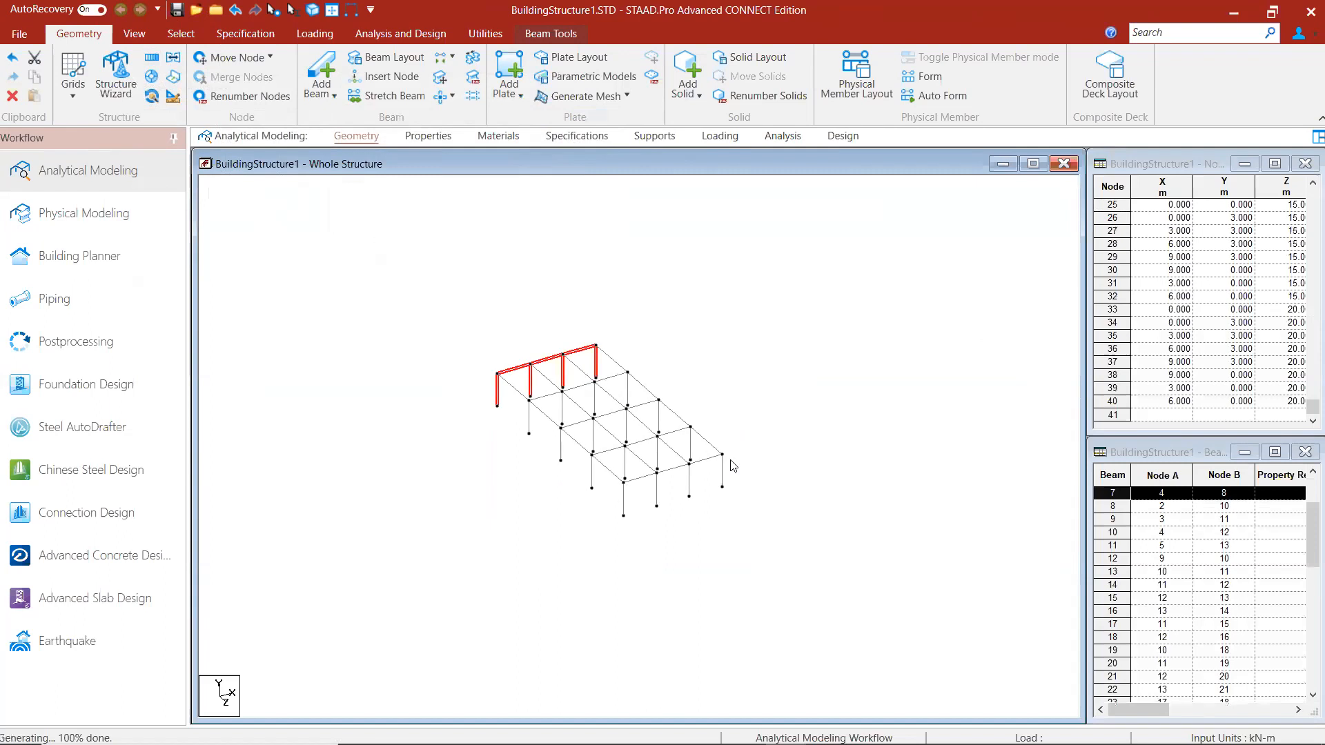
{"action": "left_click", "coordinate": [870, 384]}
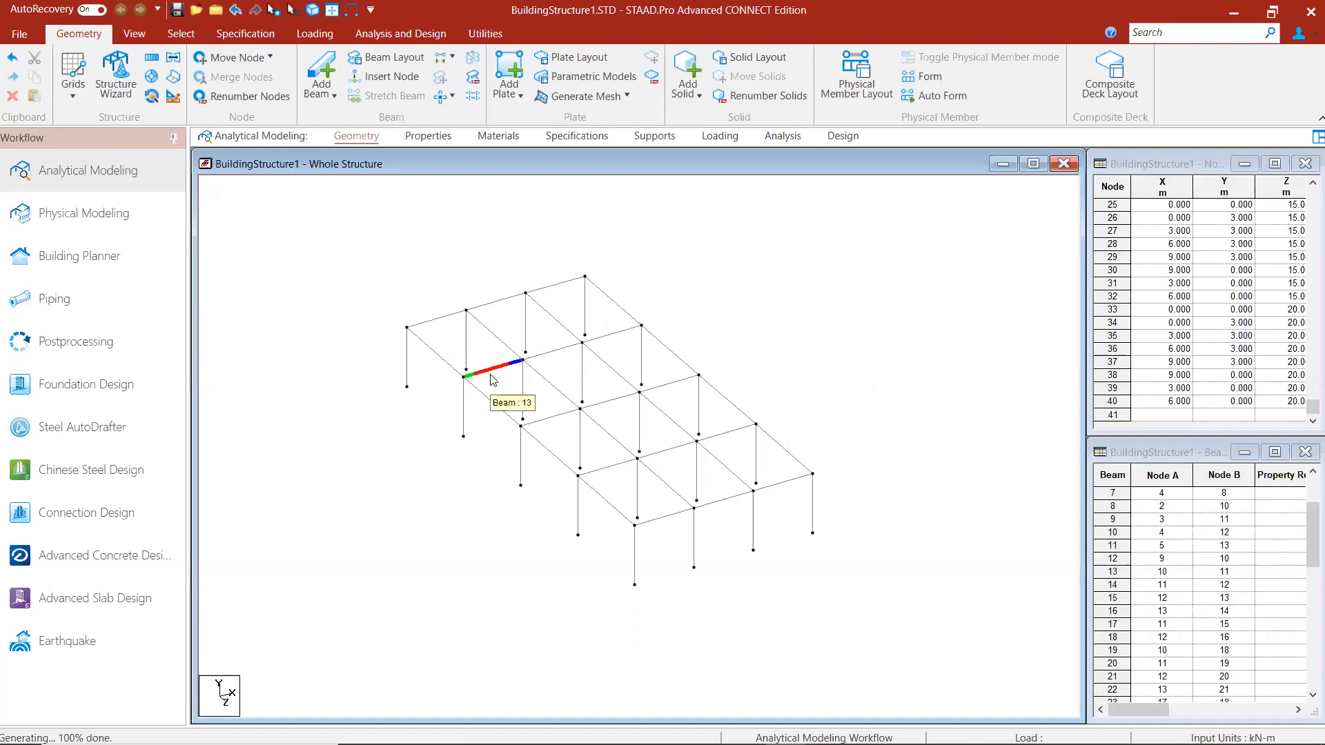
{"action": "middle_click_drag", "start_coordinate": [492, 379], "coordinate": [505, 417]}
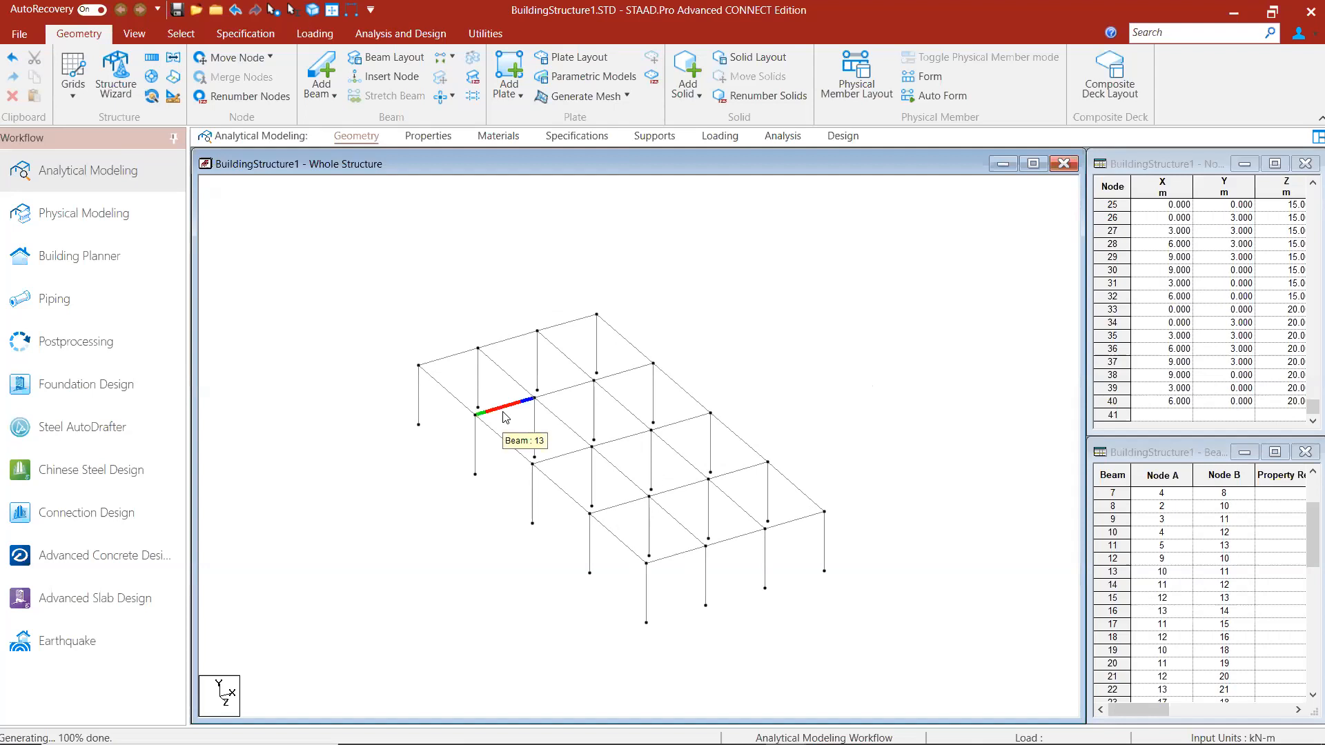
{"action": "scroll", "coordinate": [1194, 233], "scroll_direction": "up", "scroll_amount": 8}
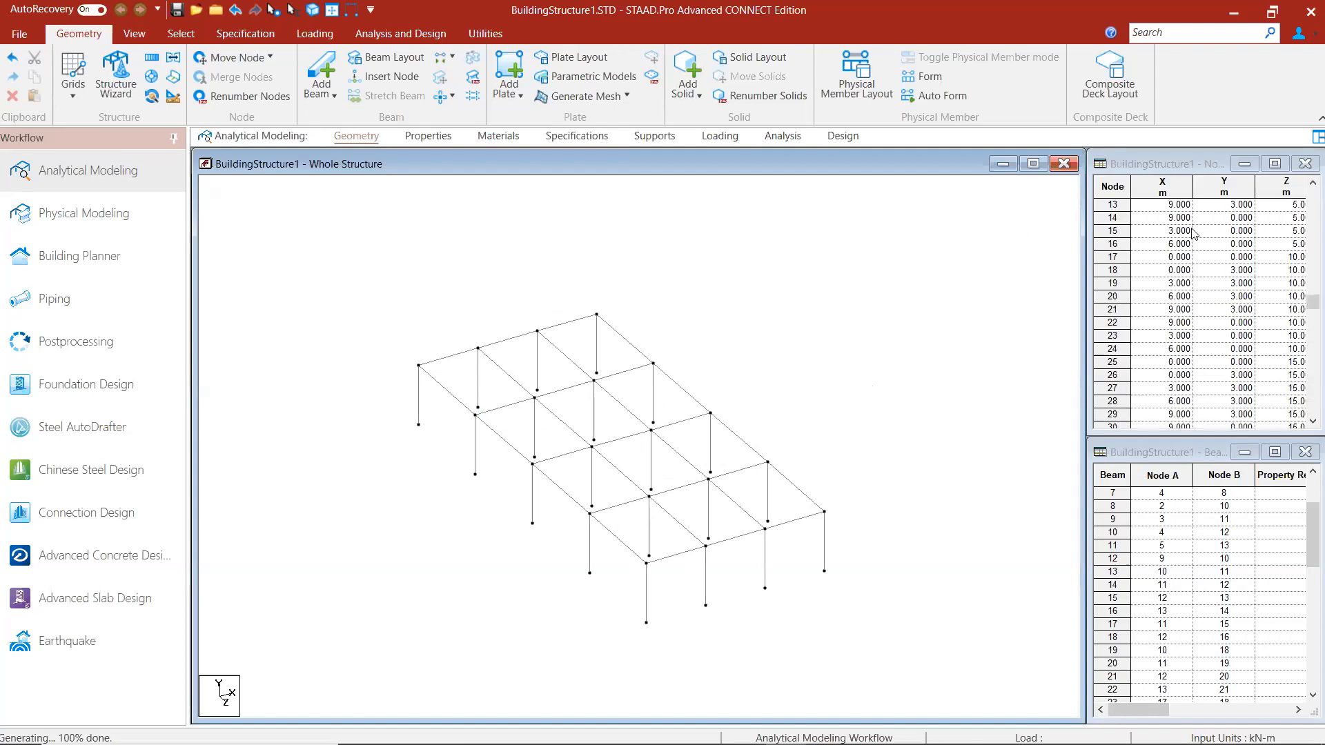
{"action": "scroll", "coordinate": [1195, 234], "scroll_direction": "up", "scroll_amount": 1}
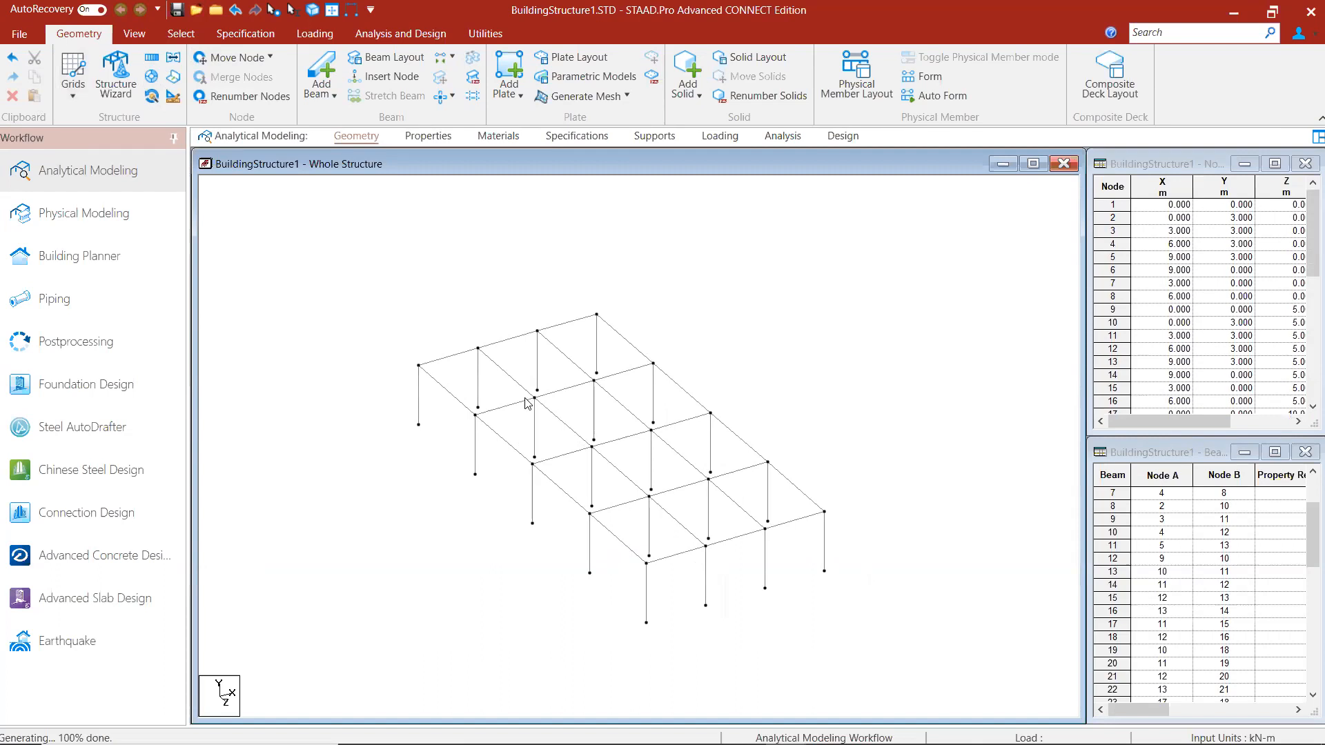
{"action": "scroll", "coordinate": [498, 409], "scroll_direction": "down", "scroll_amount": 3}
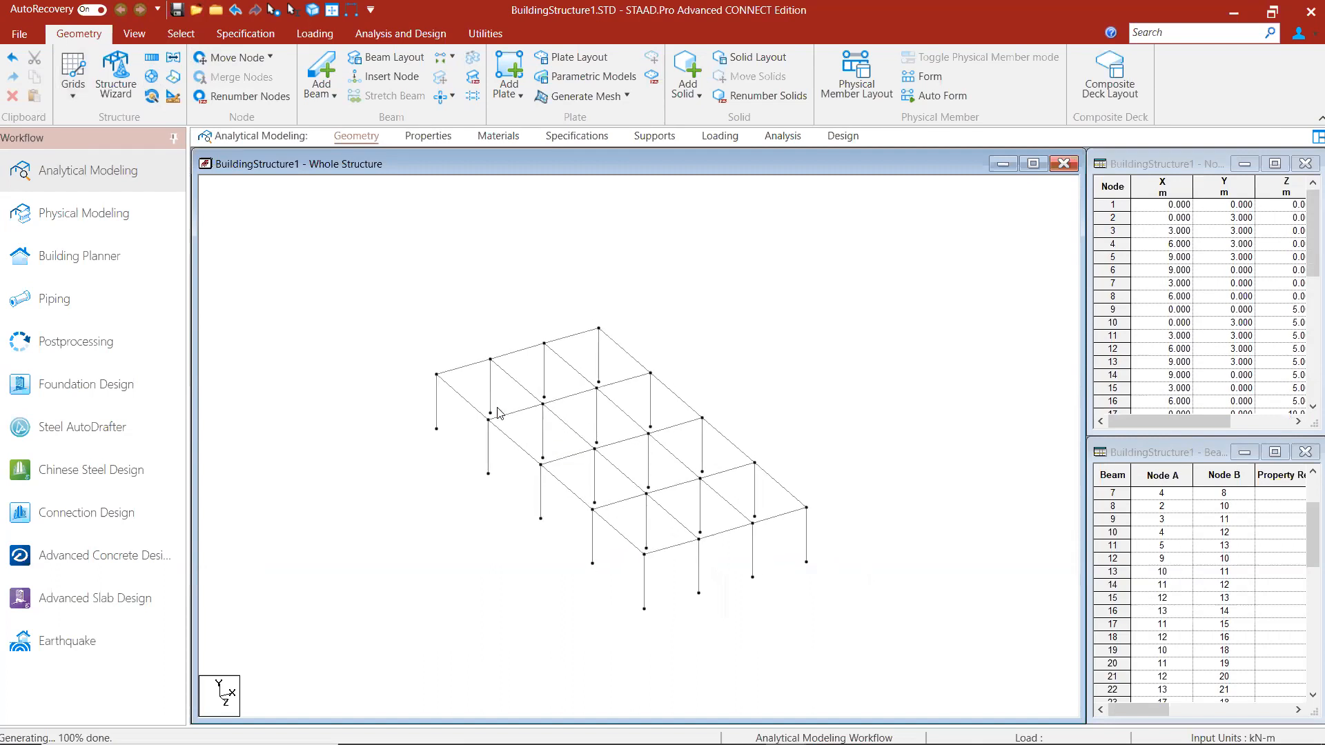
Step: Select the whole frame and generate one Translational Repeat along Y at 3 m spacing with Link Steps enabled, accepting the duplicate beams
{"action": "middle_click_drag", "start_coordinate": [718, 396], "coordinate": [677, 374]}
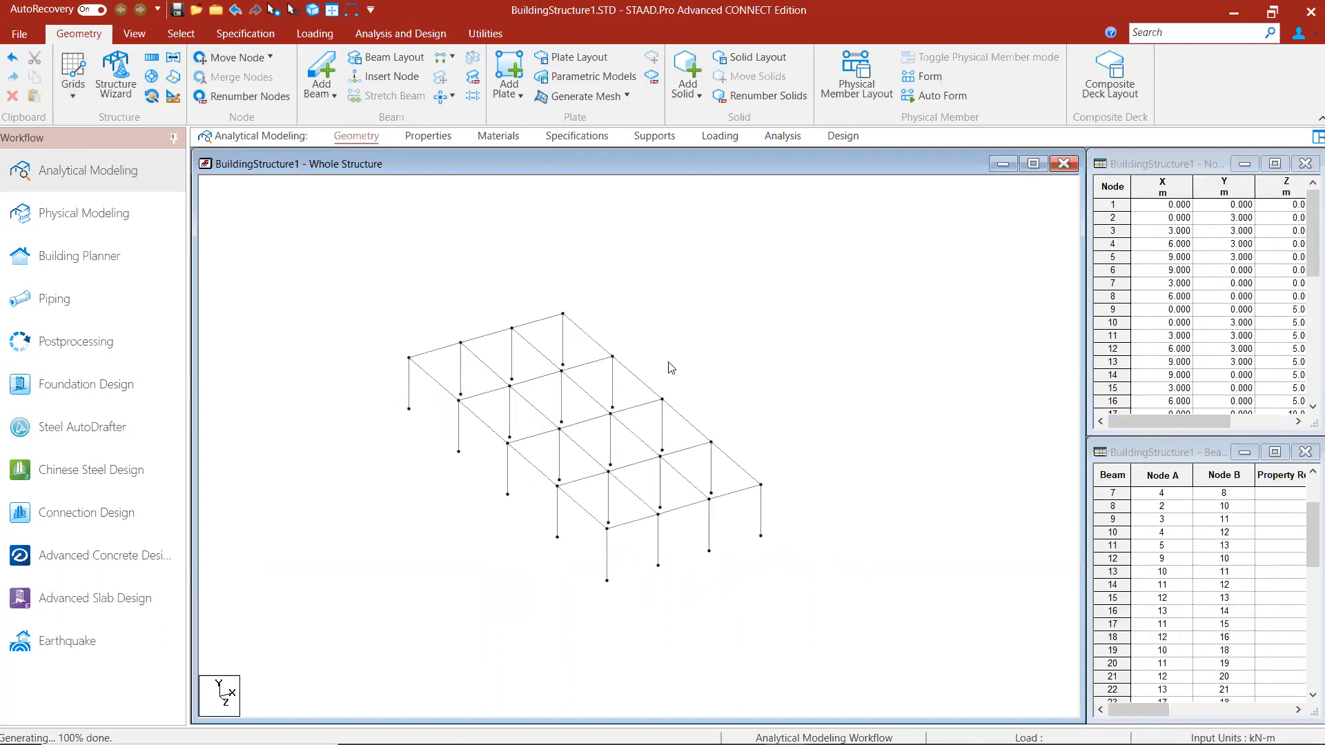
{"action": "scroll", "coordinate": [673, 366], "scroll_direction": "down", "scroll_amount": 1}
{"action": "left_click_drag", "start_coordinate": [913, 265], "coordinate": [379, 598]}
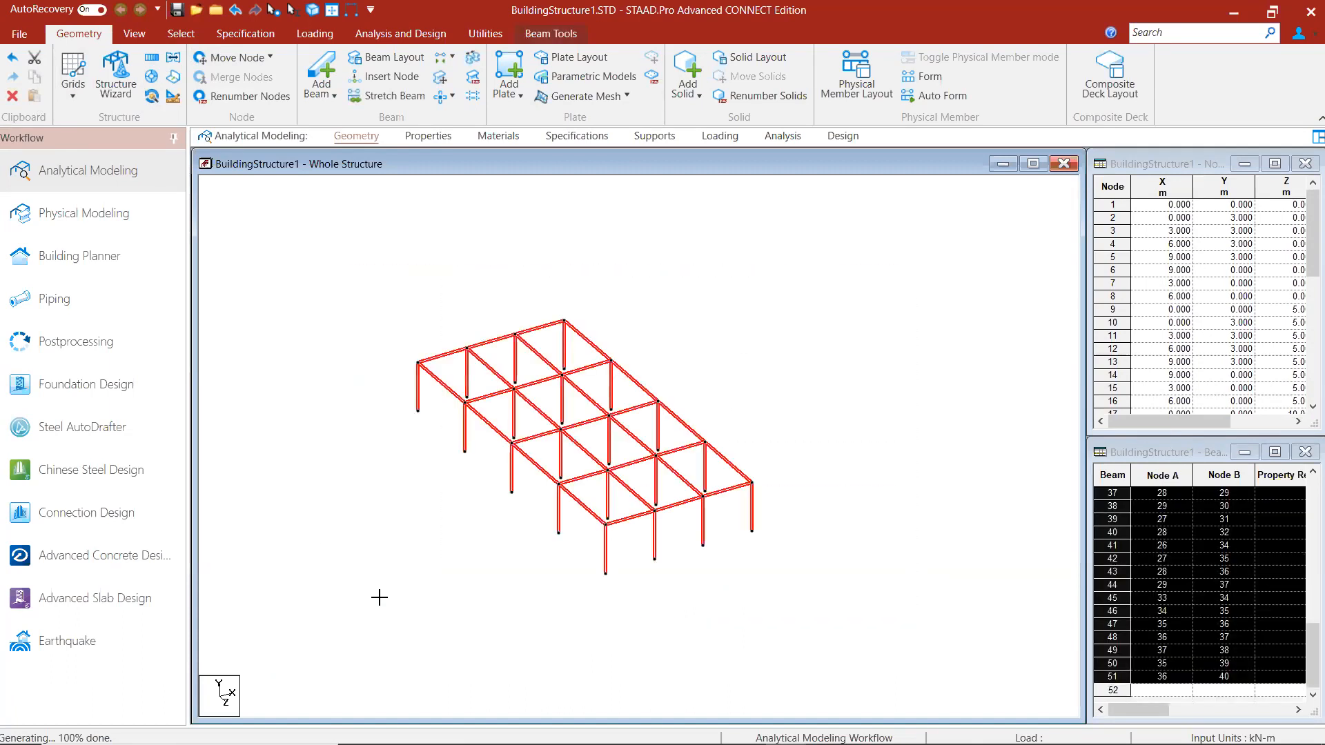
{"action": "left_click", "coordinate": [152, 57]}
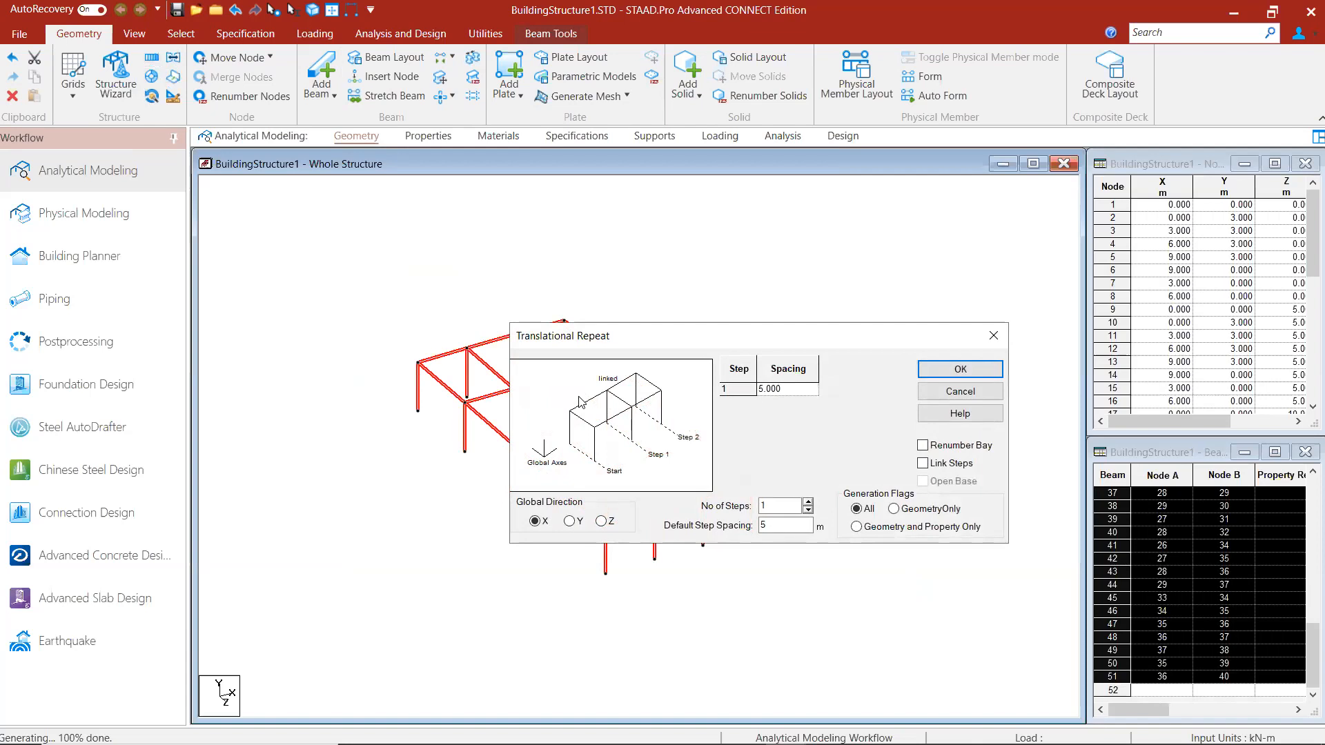
{"action": "left_click", "coordinate": [569, 521]}
{"action": "double_click", "coordinate": [766, 532]}
{"action": "left_click", "coordinate": [924, 465]}
{"action": "left_click", "coordinate": [965, 372]}
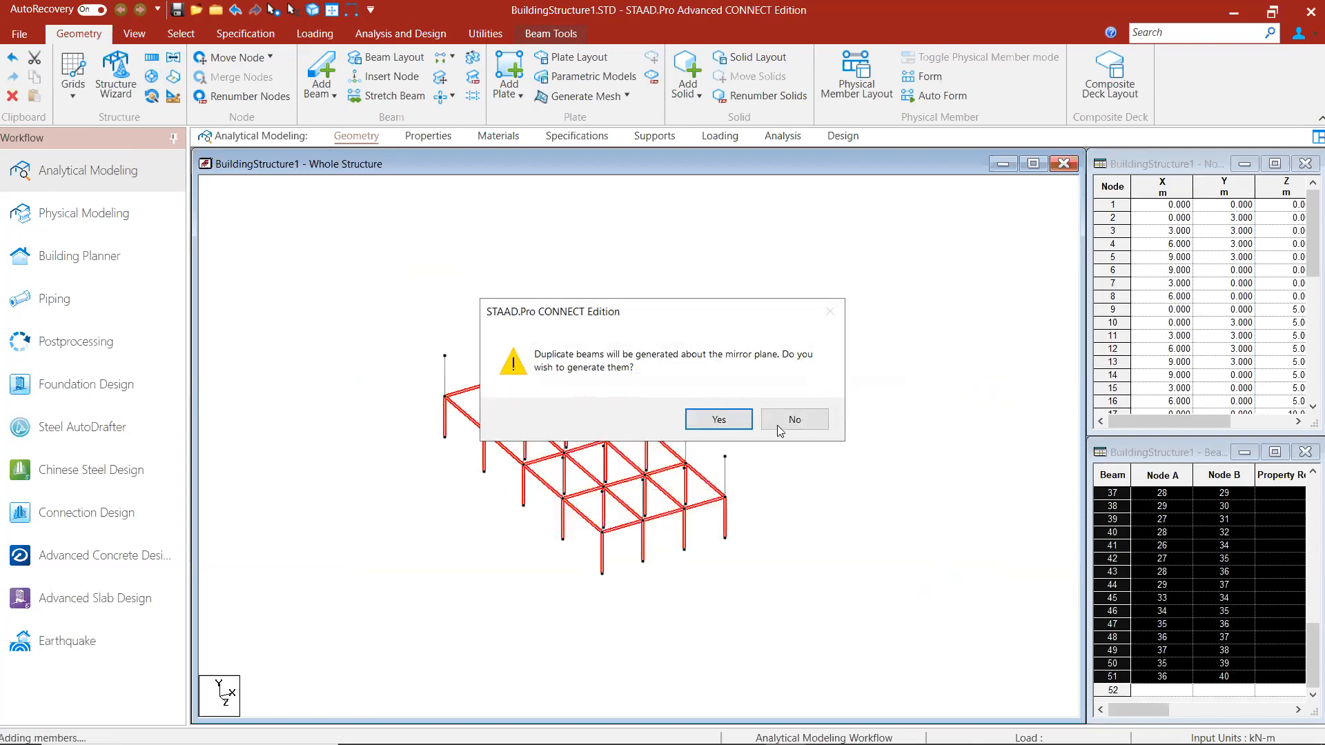
{"action": "left_click", "coordinate": [719, 421]}
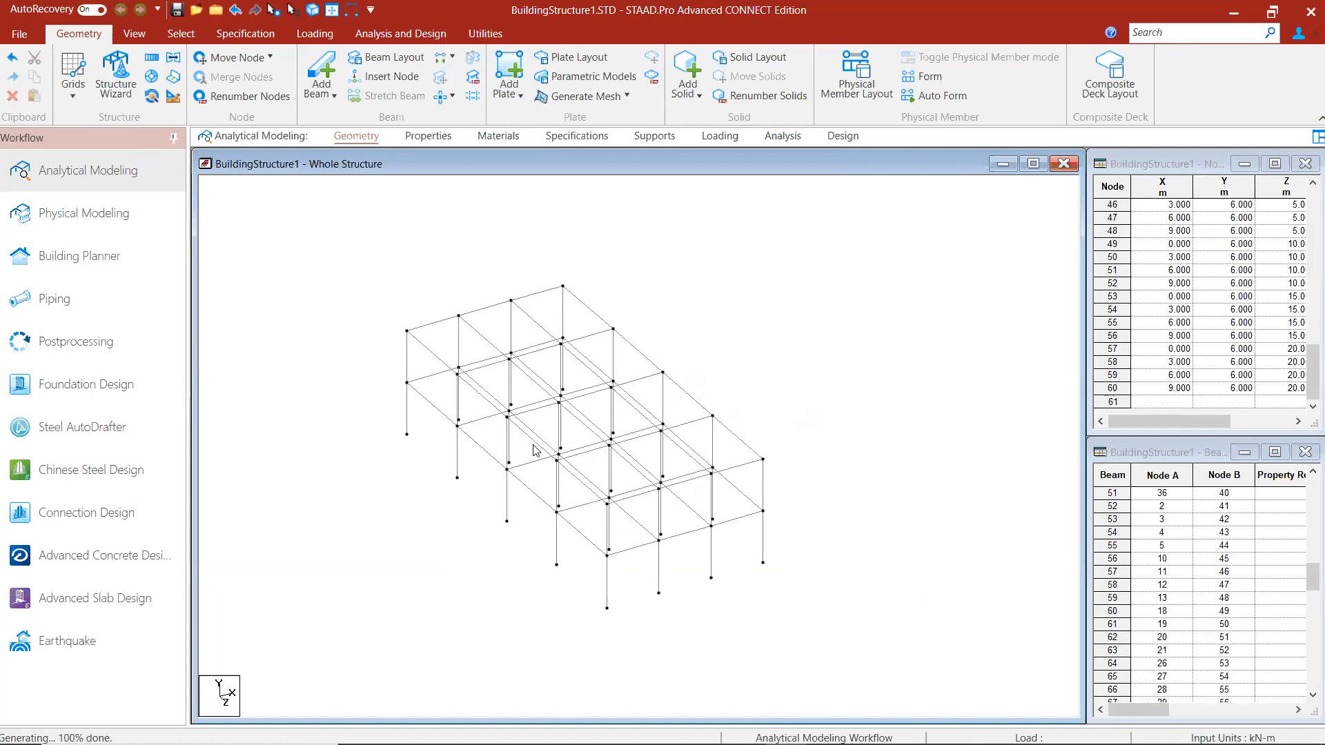
Step: Select the upper storey's beams and columns in the side view, return to the isometric view, and copy them
{"action": "scroll", "coordinate": [639, 340], "scroll_direction": "down", "scroll_amount": 1}
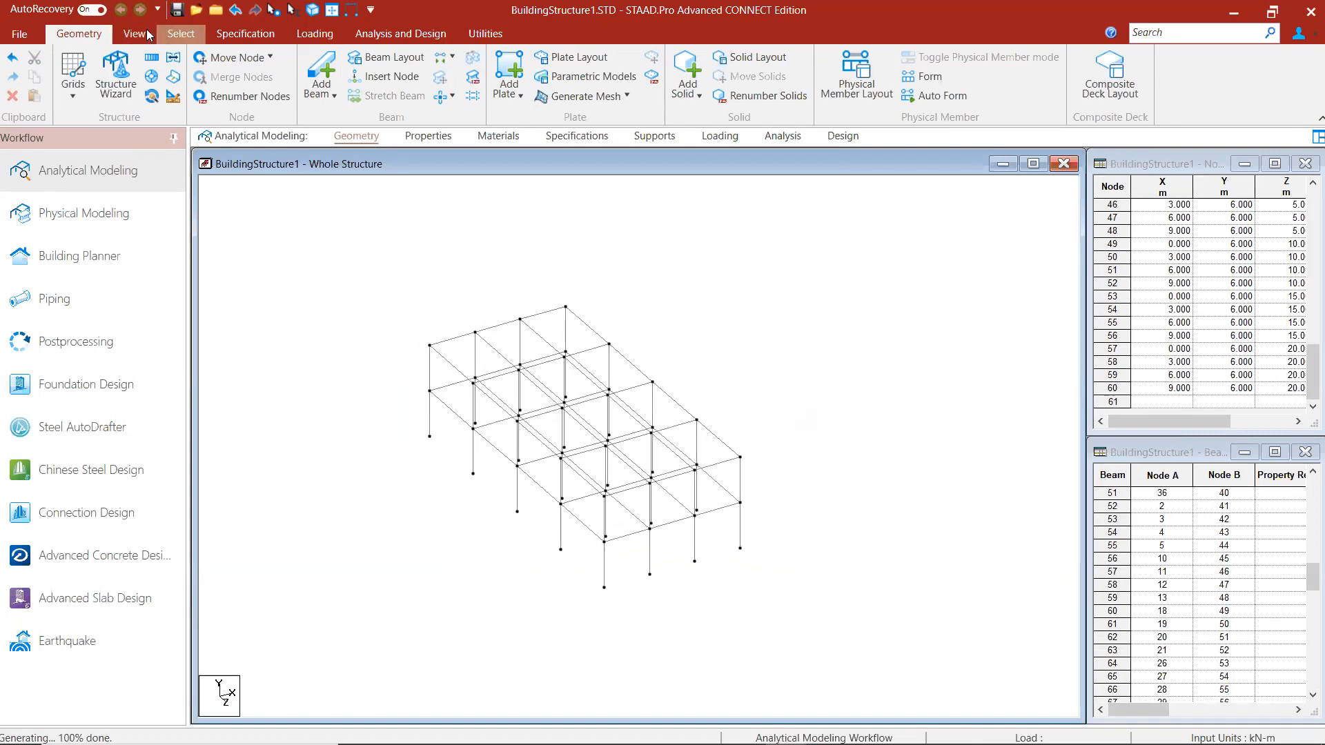
{"action": "left_click", "coordinate": [134, 33]}
{"action": "left_click", "coordinate": [331, 78]}
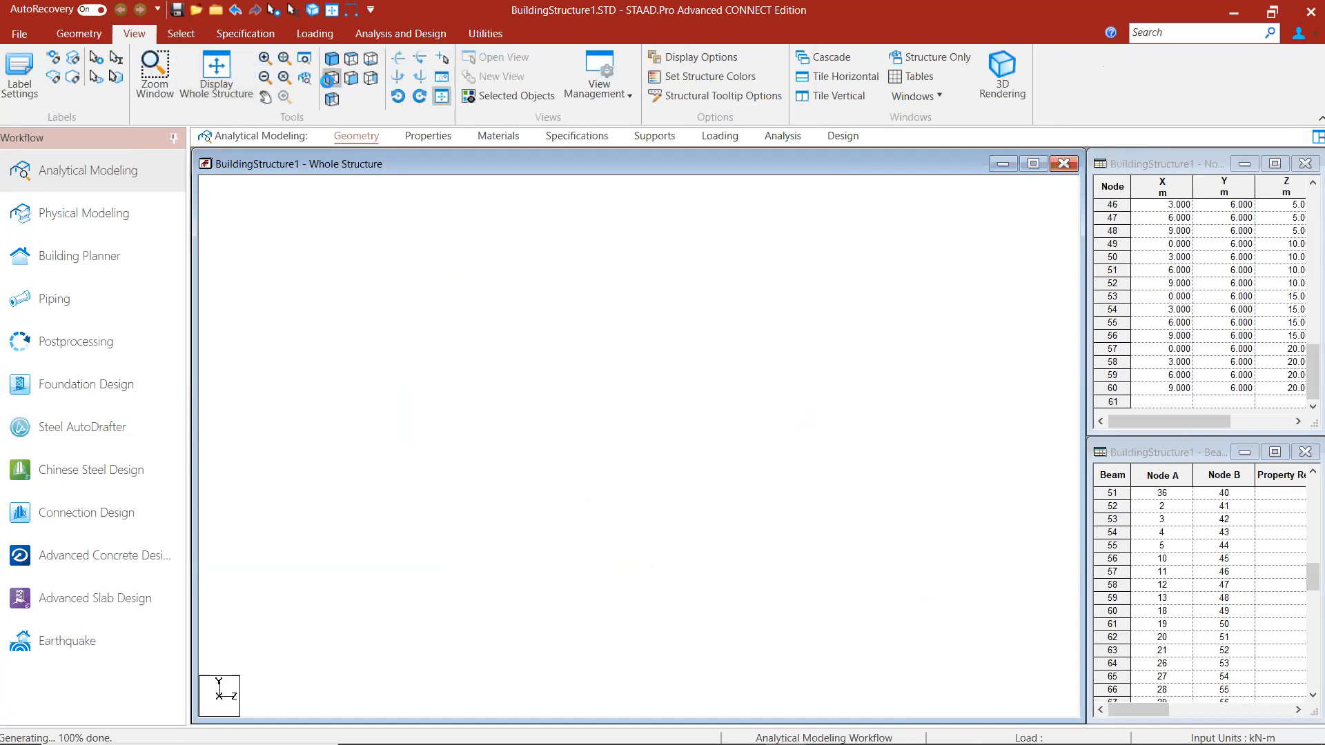
{"action": "left_click_drag", "start_coordinate": [958, 317], "coordinate": [263, 426]}
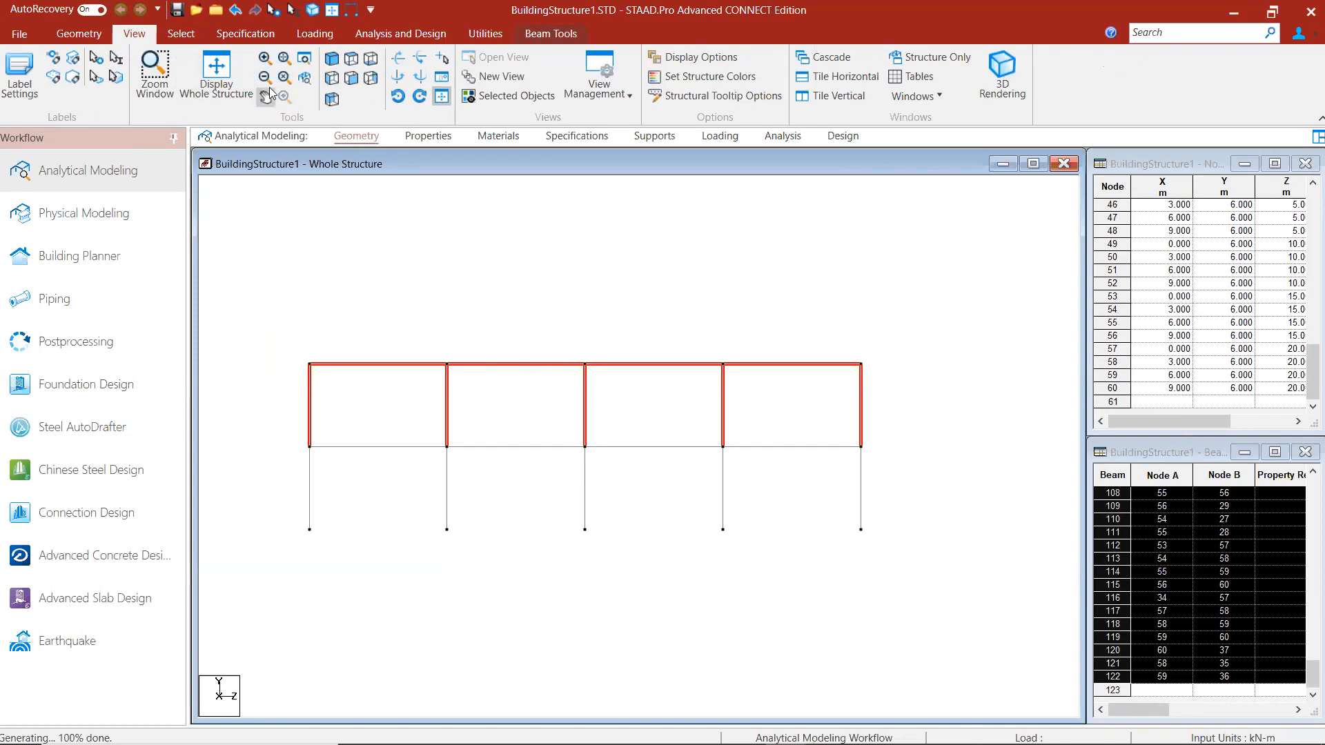
{"action": "left_click", "coordinate": [336, 66]}
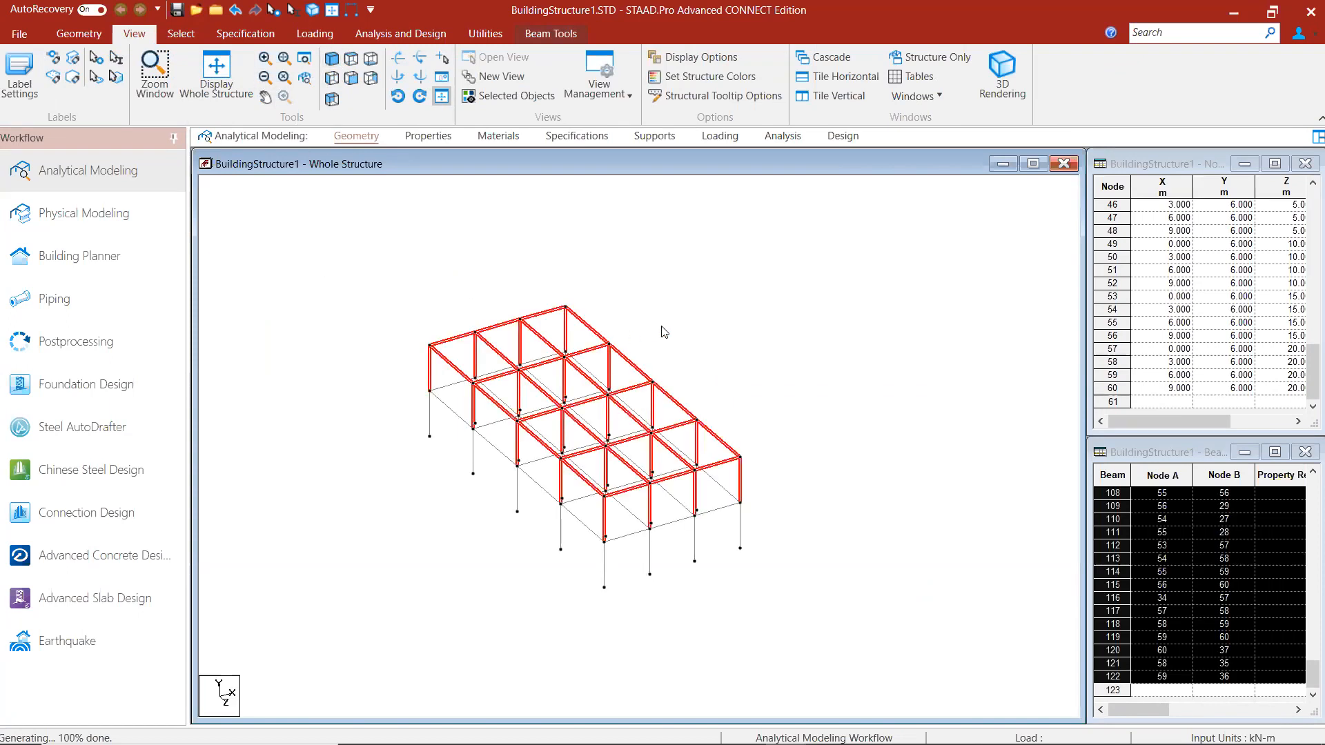
{"action": "right_click", "coordinate": [763, 274]}
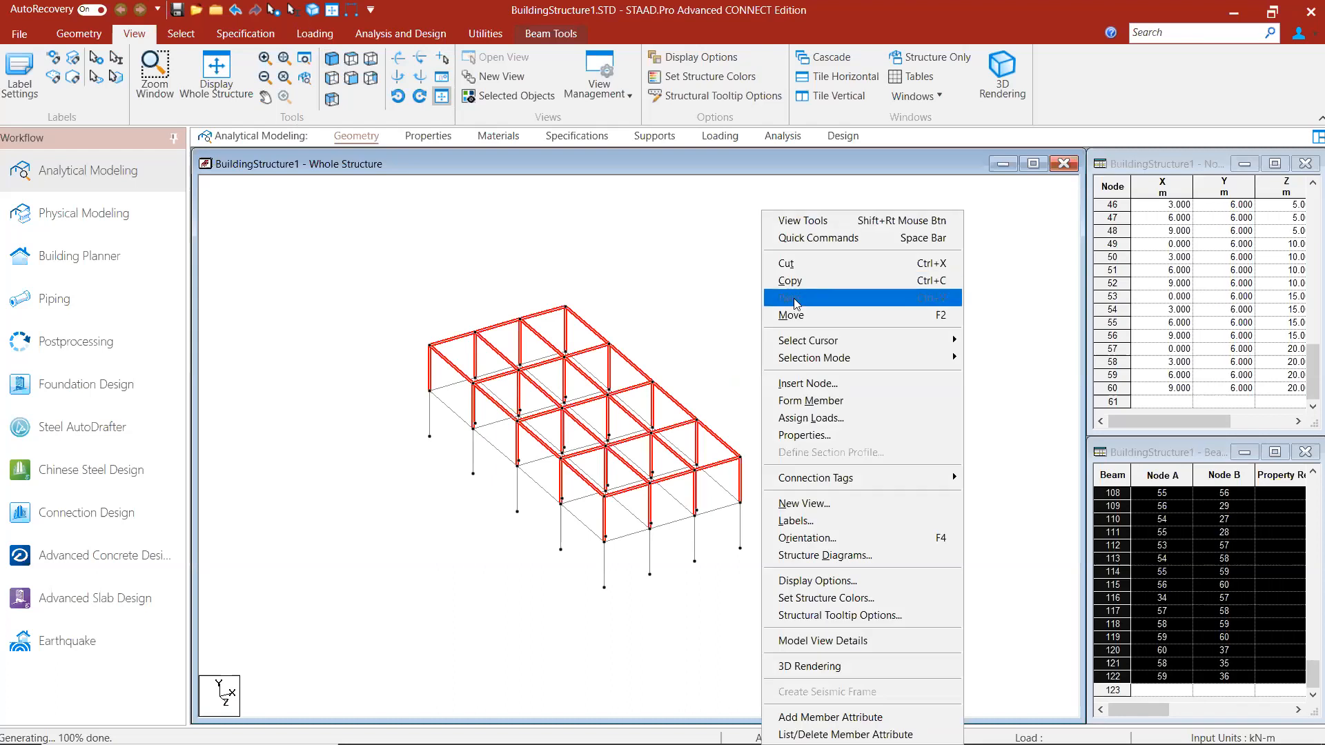
{"action": "left_click", "coordinate": [795, 288]}
Step: Paste the copied storey by its lower corner reference node onto the frame's top corner node, offset 3 m in Y
{"action": "right_click", "coordinate": [814, 280]}
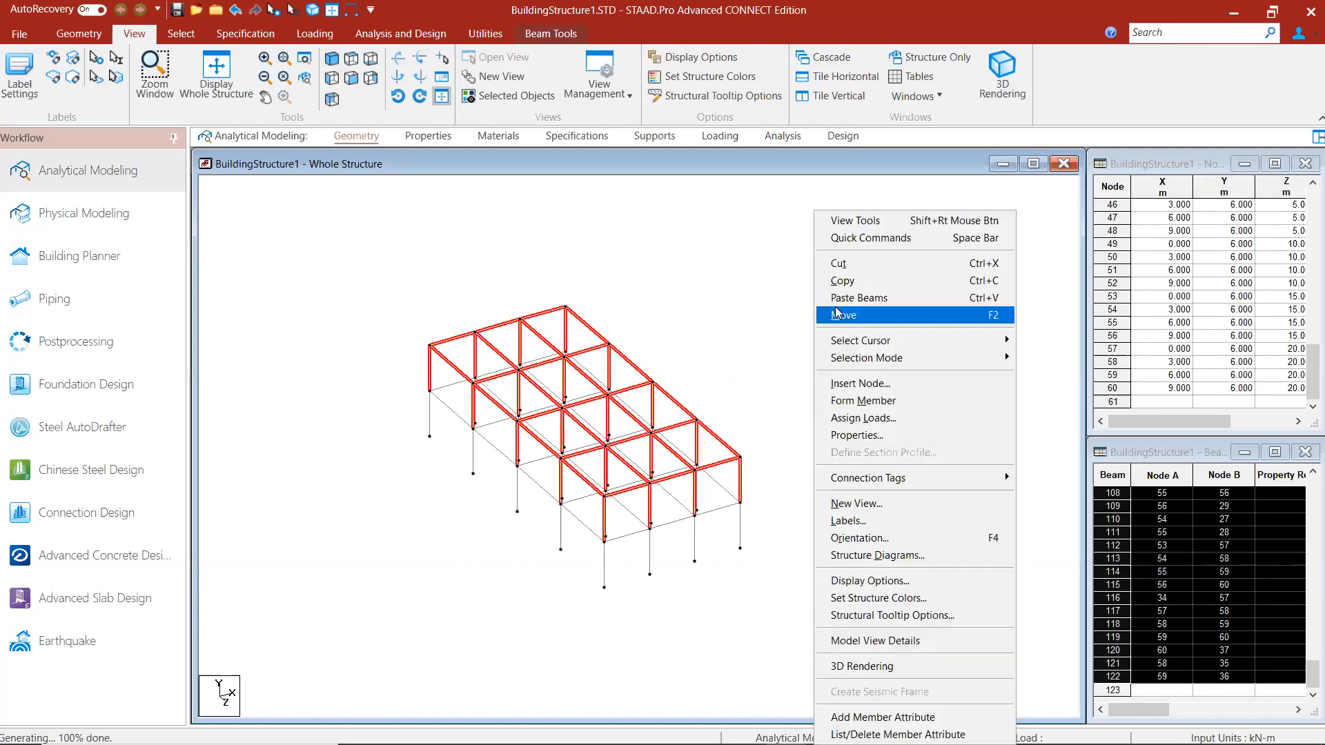
{"action": "left_click", "coordinate": [831, 298]}
{"action": "left_click_drag", "start_coordinate": [791, 295], "coordinate": [971, 225]}
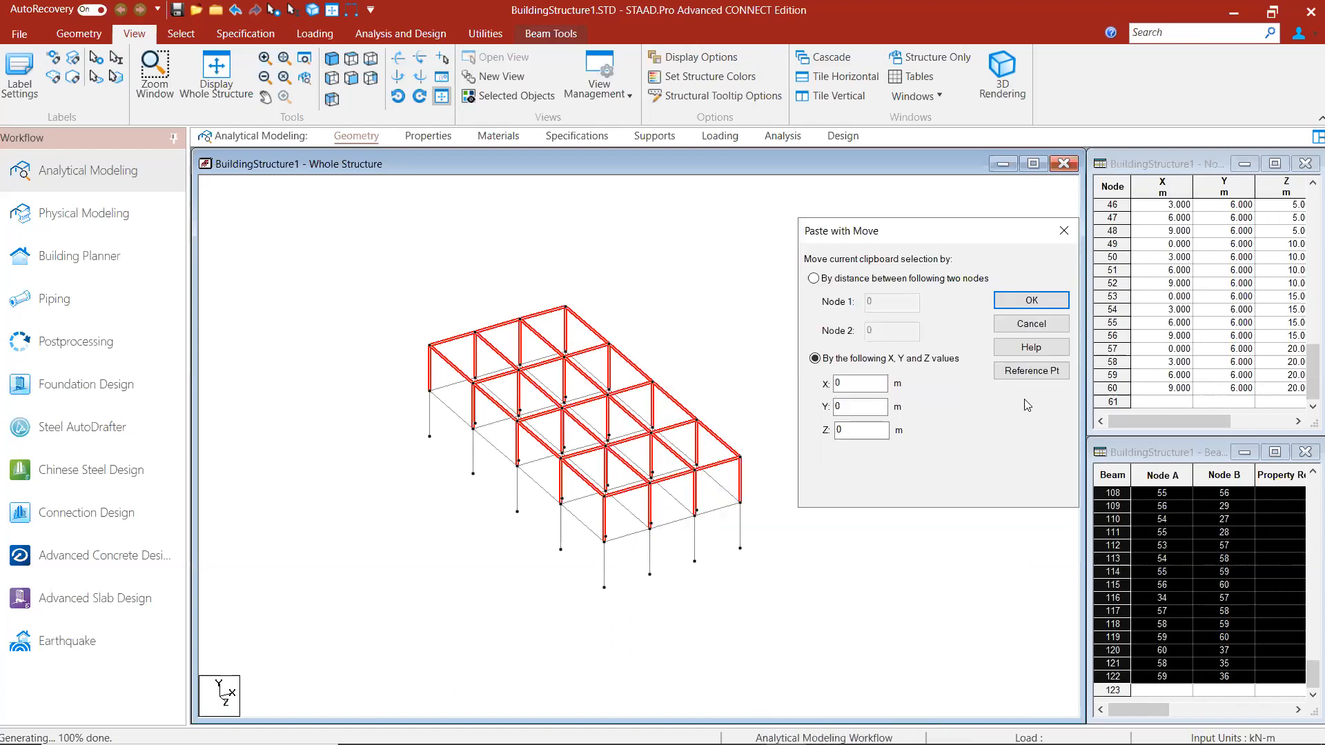
{"action": "left_click", "coordinate": [1028, 372]}
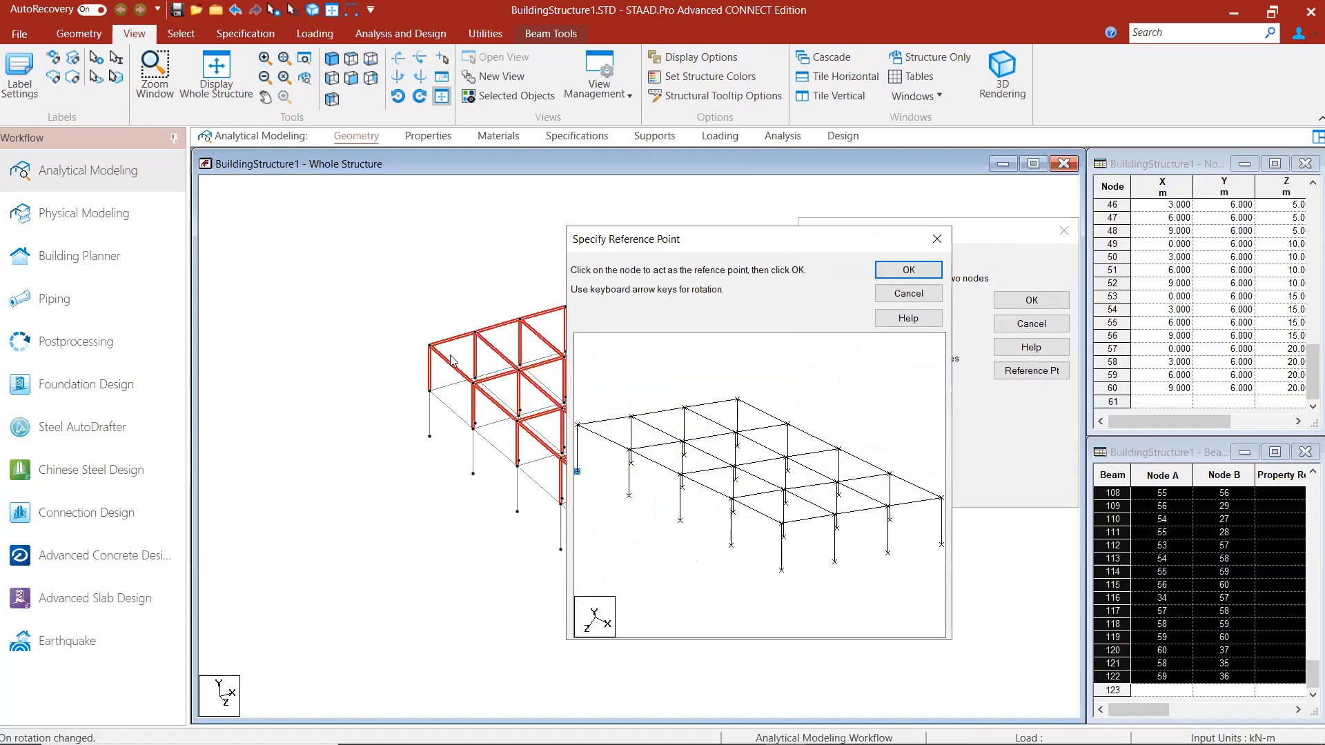
{"action": "left_click", "coordinate": [909, 270]}
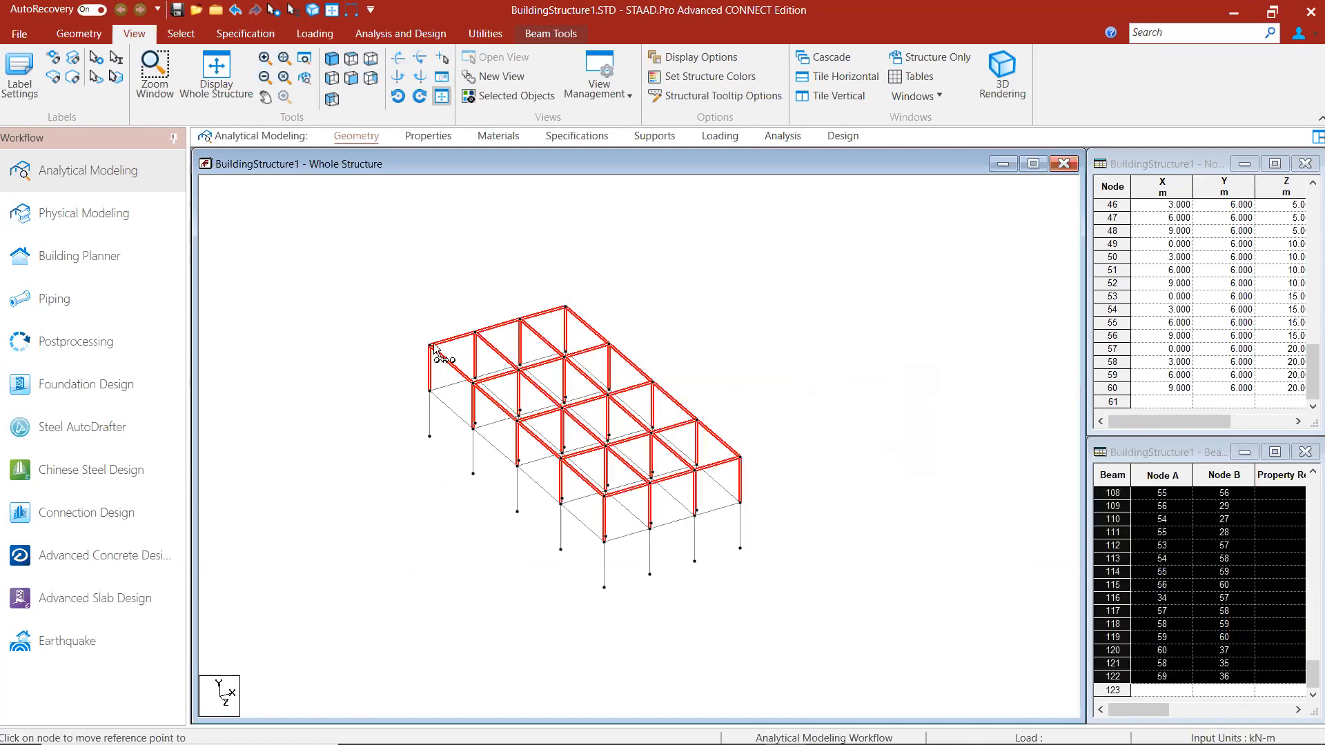
{"action": "left_click", "coordinate": [432, 347]}
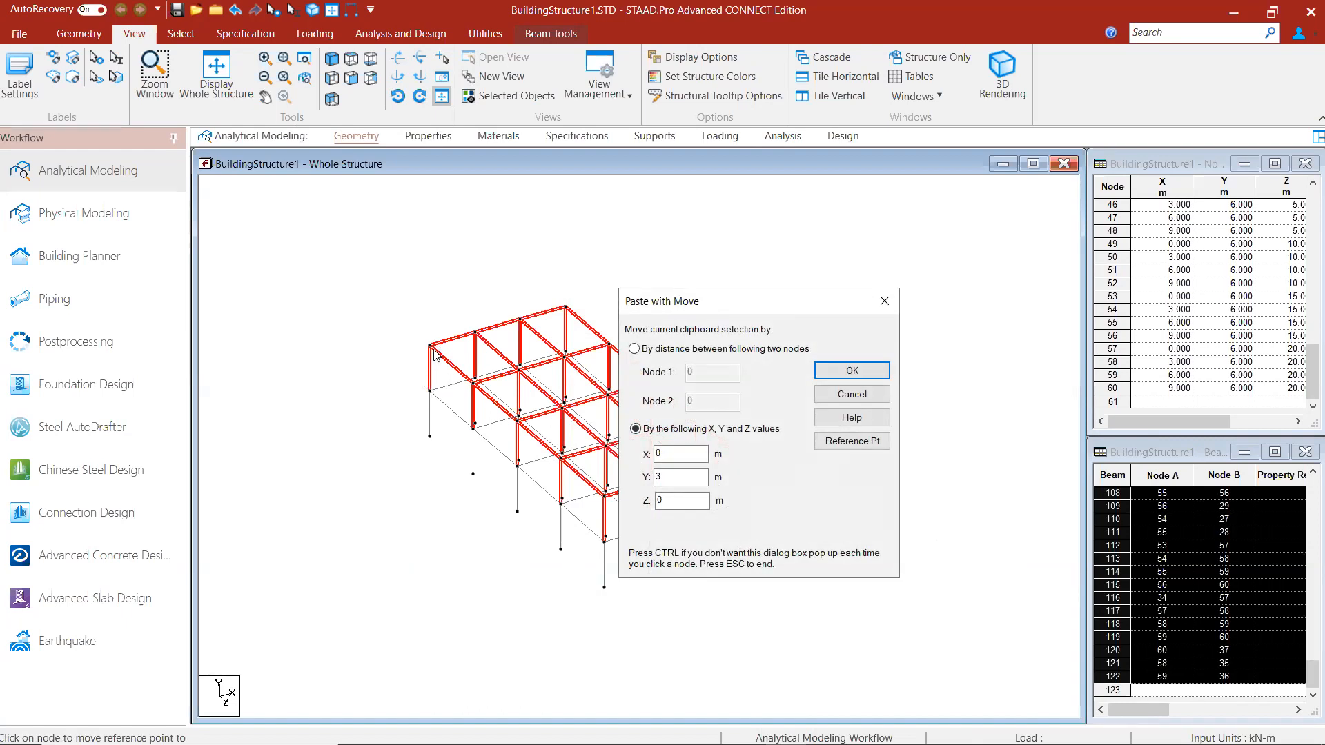
{"action": "left_click", "coordinate": [847, 371]}
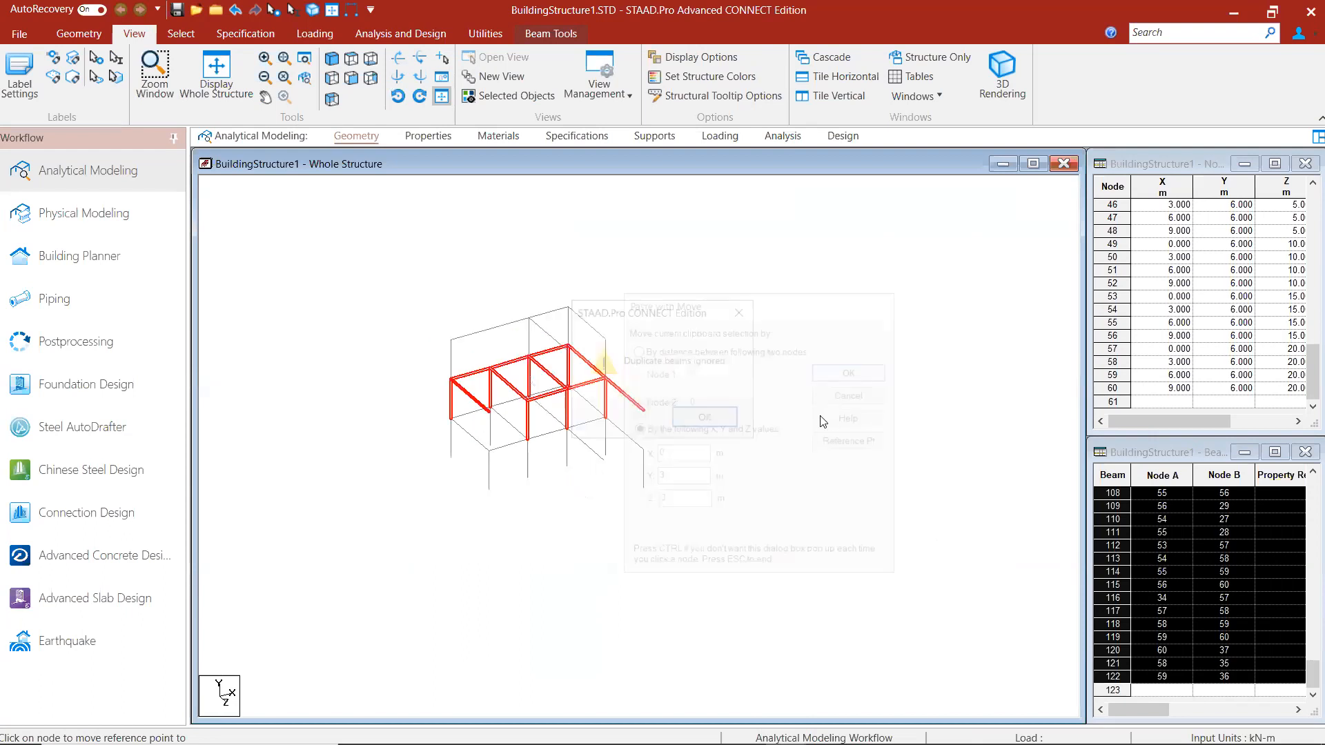
{"action": "left_click", "coordinate": [706, 419]}
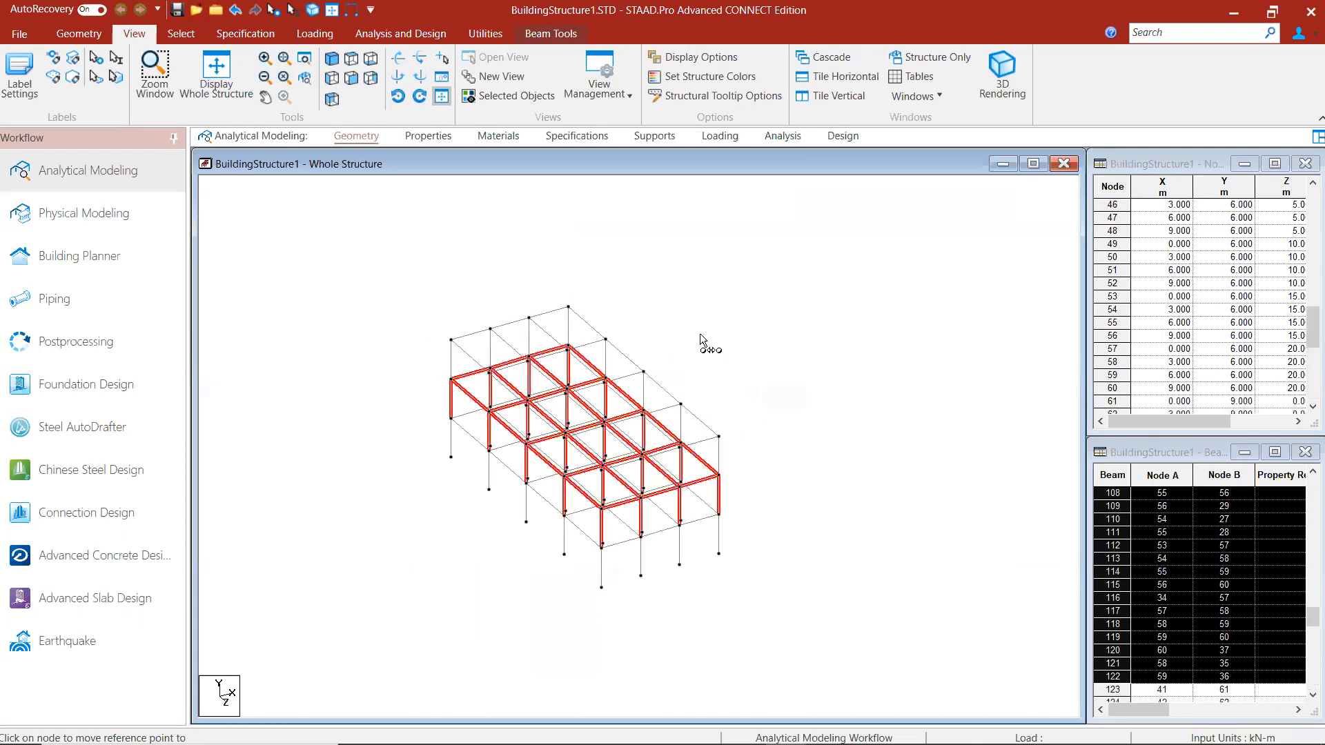
Step: Paste the storey once more onto the new top corner node, offset 6 m in Y, and clear the selection
{"action": "left_click", "coordinate": [450, 341]}
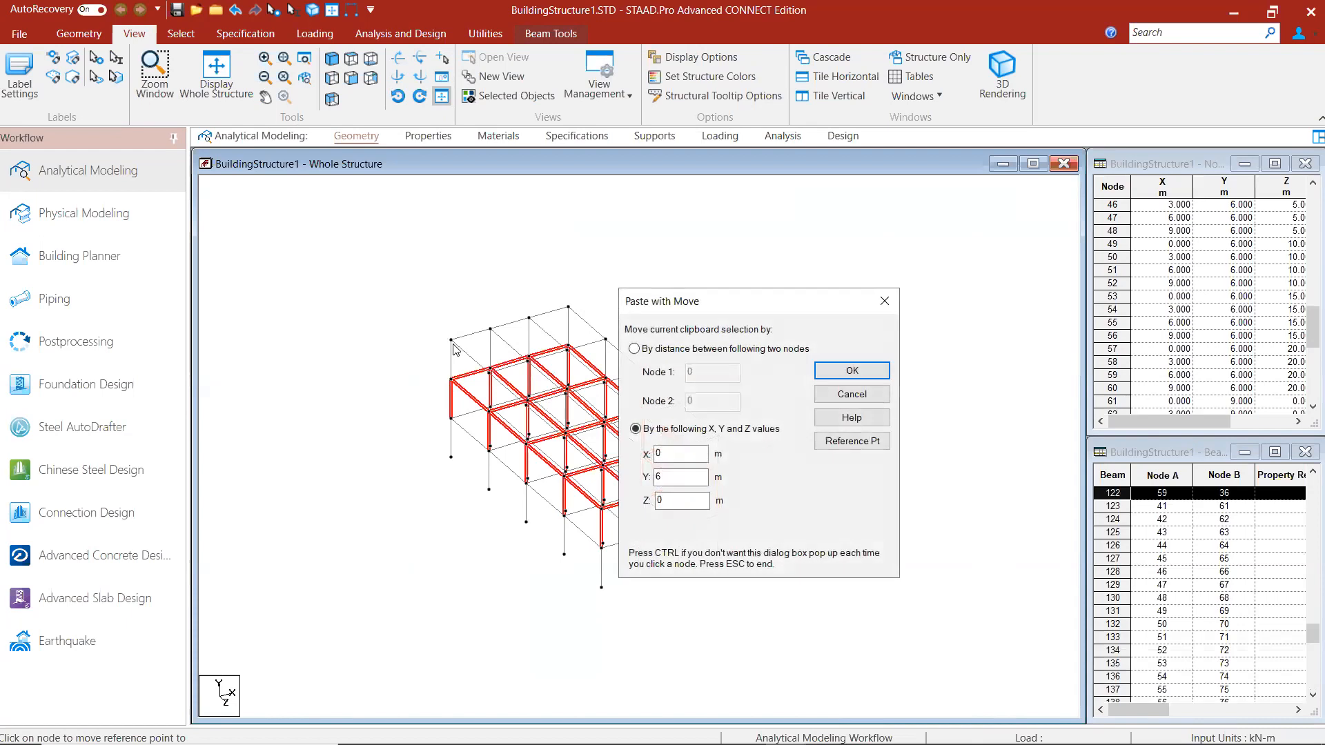
{"action": "left_click", "coordinate": [851, 368]}
{"action": "left_click", "coordinate": [704, 418]}
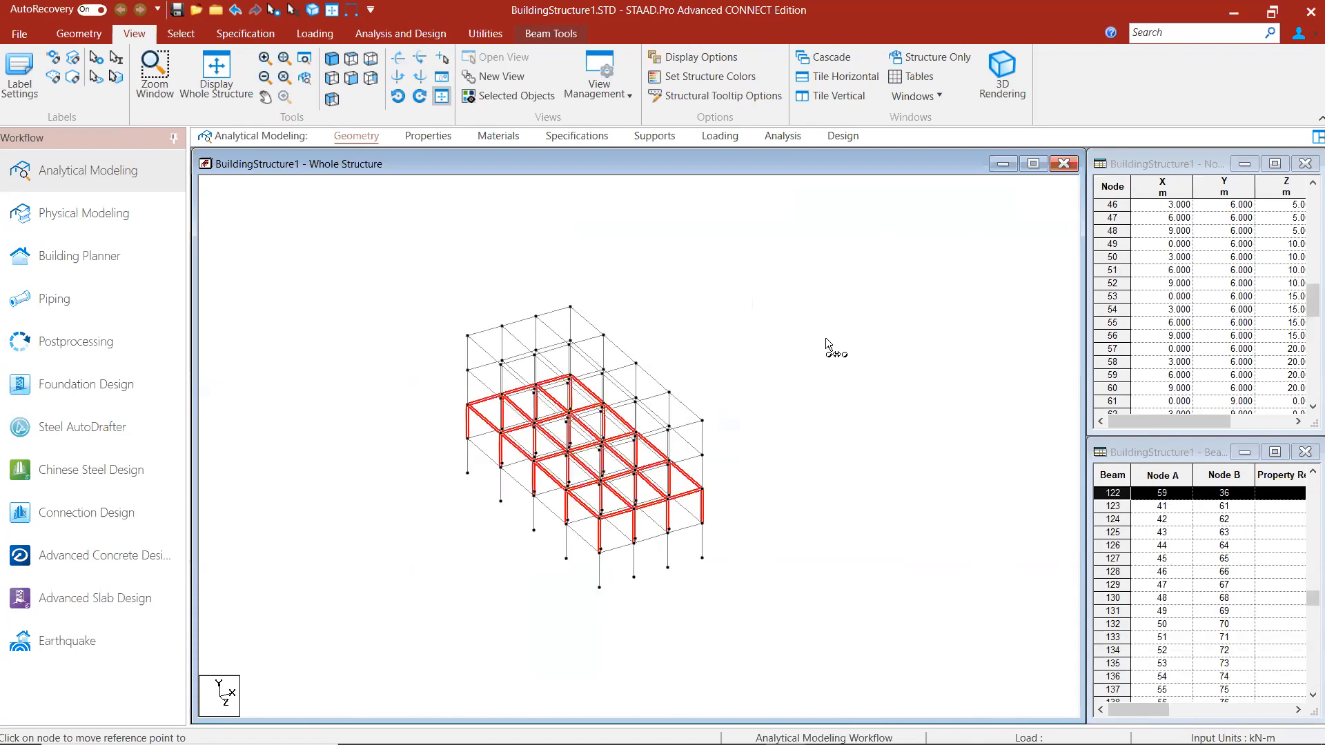
{"action": "scroll", "coordinate": [818, 353], "scroll_direction": "up", "scroll_amount": 5}
{"action": "left_click", "coordinate": [879, 395]}
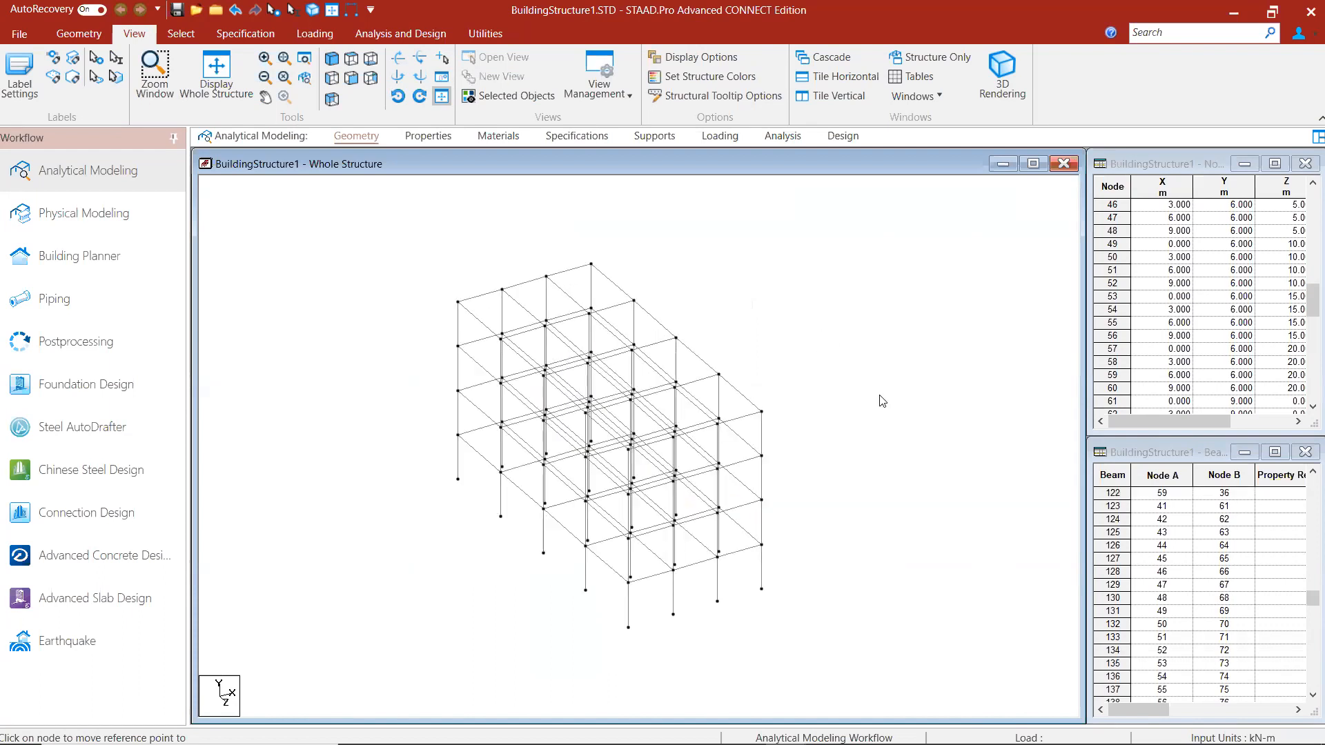
Step: Measure the node-to-node distances along the short and long top edges of the building
{"action": "middle_click_drag", "start_coordinate": [866, 386], "coordinate": [807, 427]}
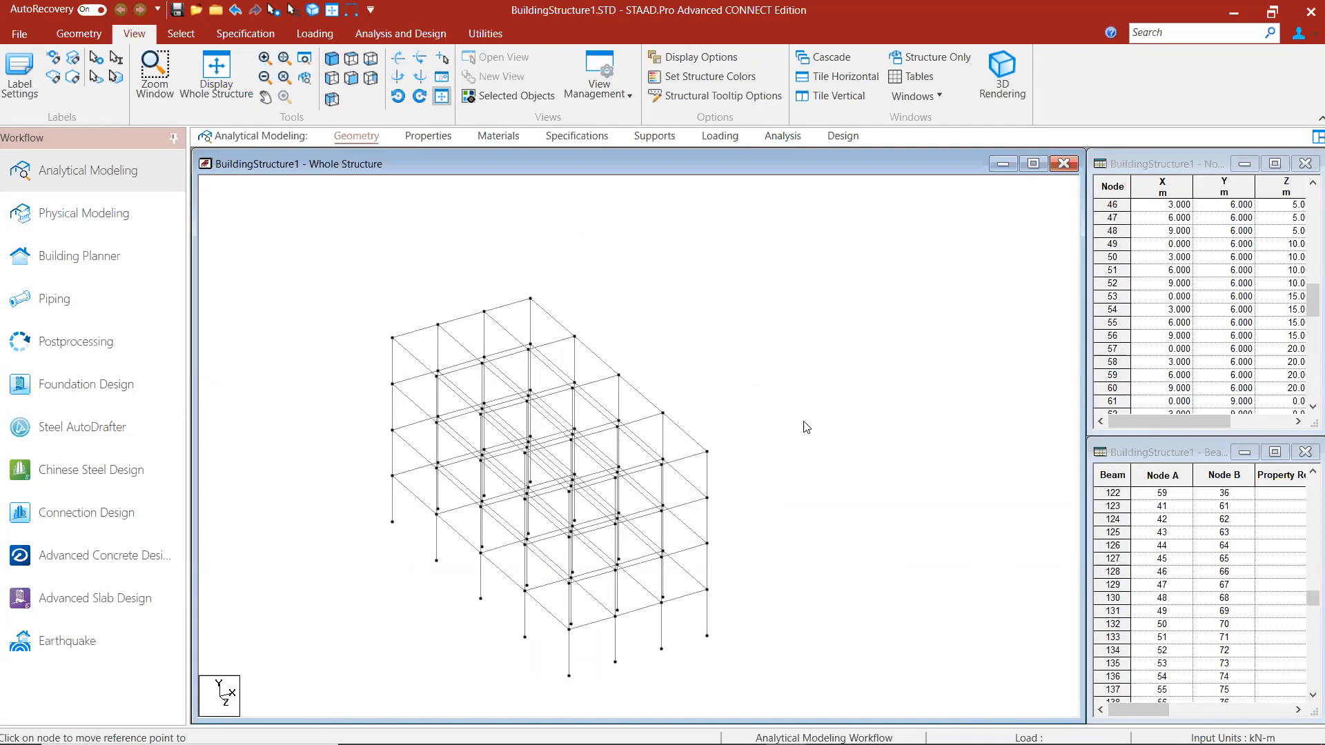
{"action": "left_click", "coordinate": [351, 13]}
{"action": "left_click", "coordinate": [392, 338]}
{"action": "left_click", "coordinate": [530, 299]}
{"action": "left_click", "coordinate": [532, 300]}
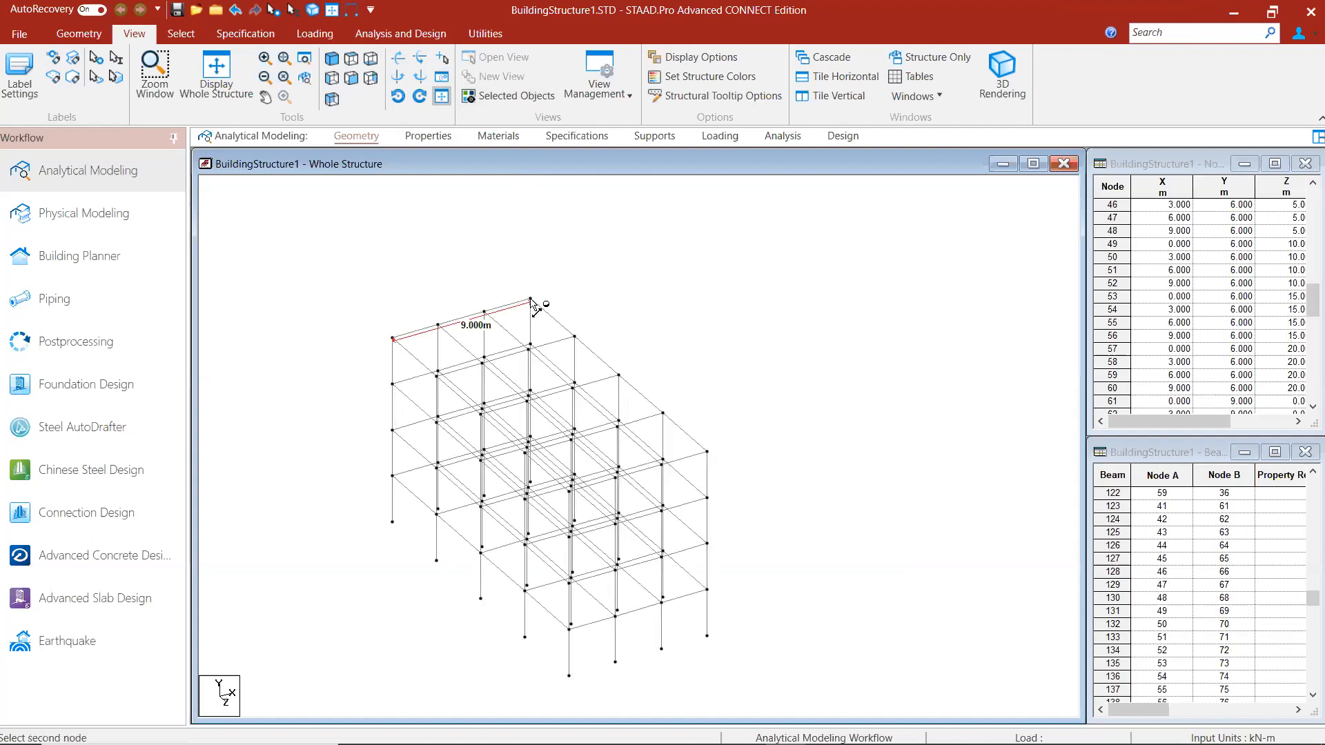
{"action": "left_click", "coordinate": [706, 454]}
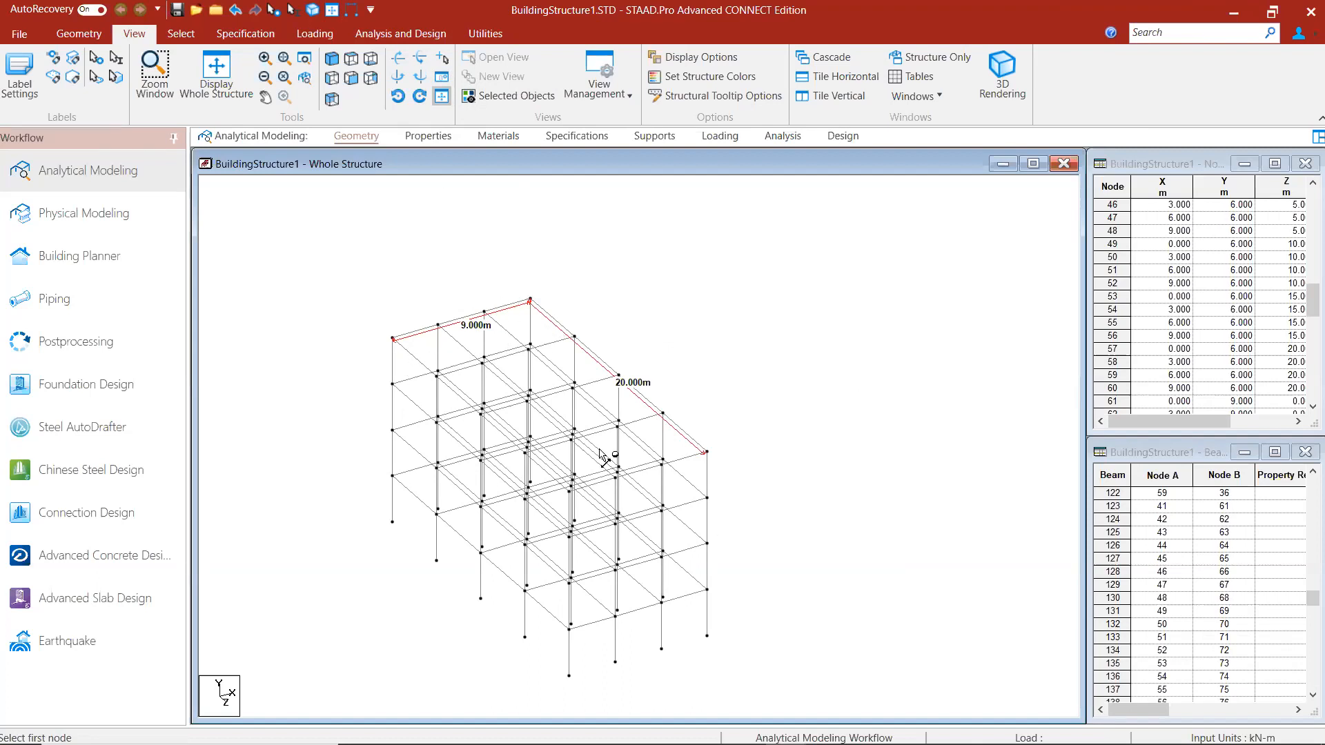
{"action": "scroll", "coordinate": [484, 320], "scroll_direction": "up", "scroll_amount": 1}
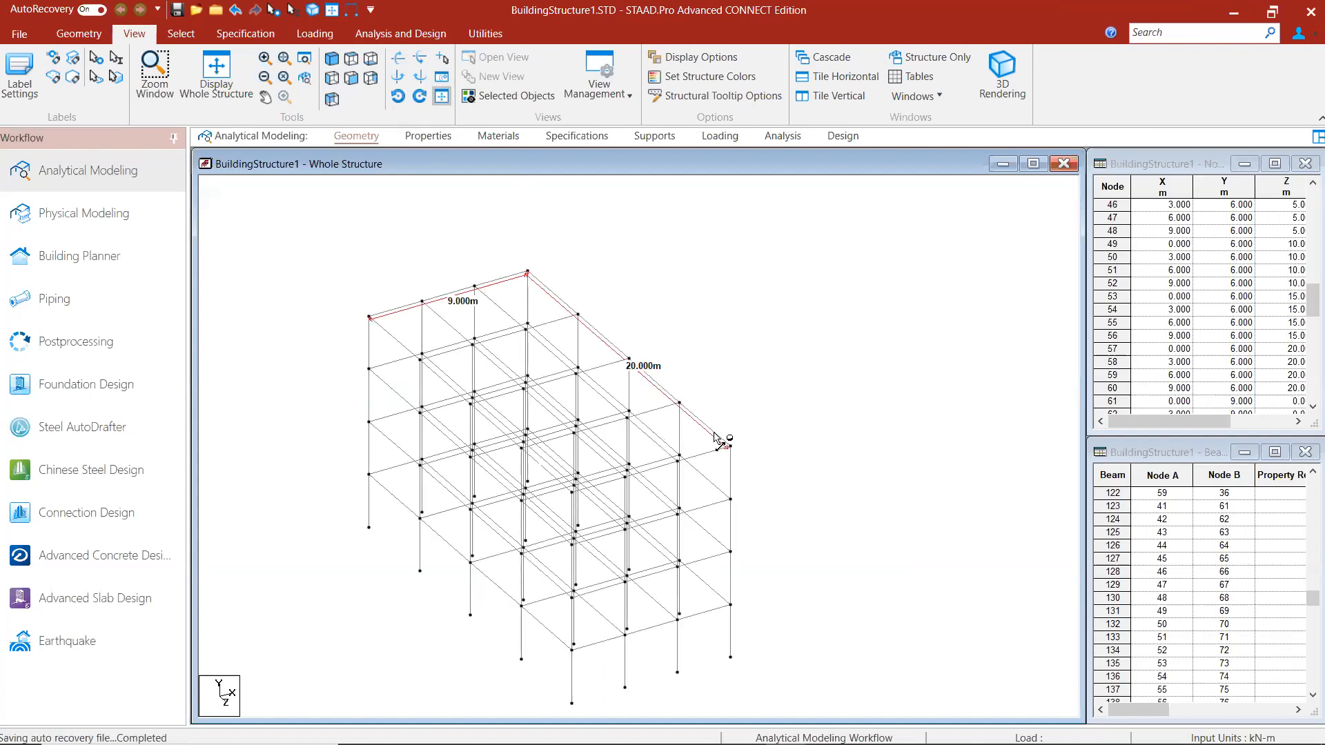
{"action": "scroll", "coordinate": [774, 338], "scroll_direction": "up", "scroll_amount": 1}
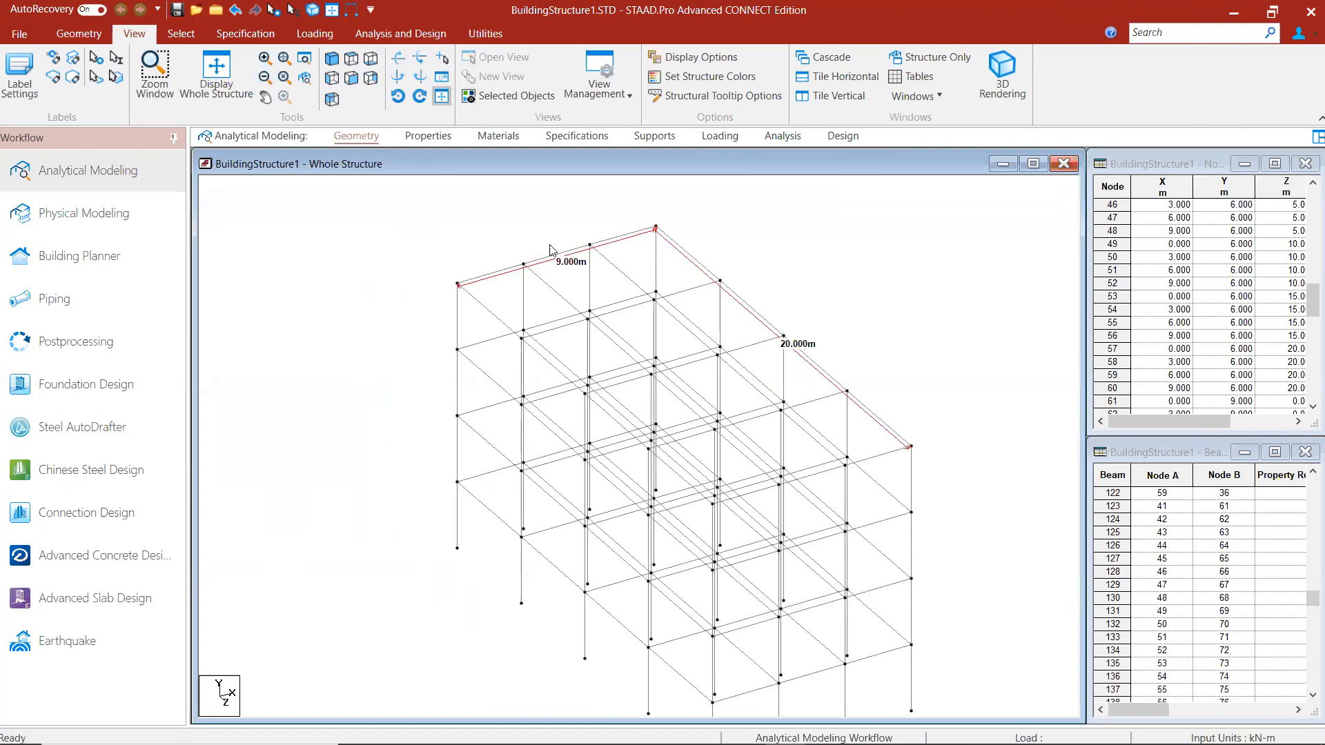
Step: Start a Howe Bridge truss in the Structure Wizard with a length of 9 m and a width of 20 m
{"action": "left_click", "coordinate": [90, 35]}
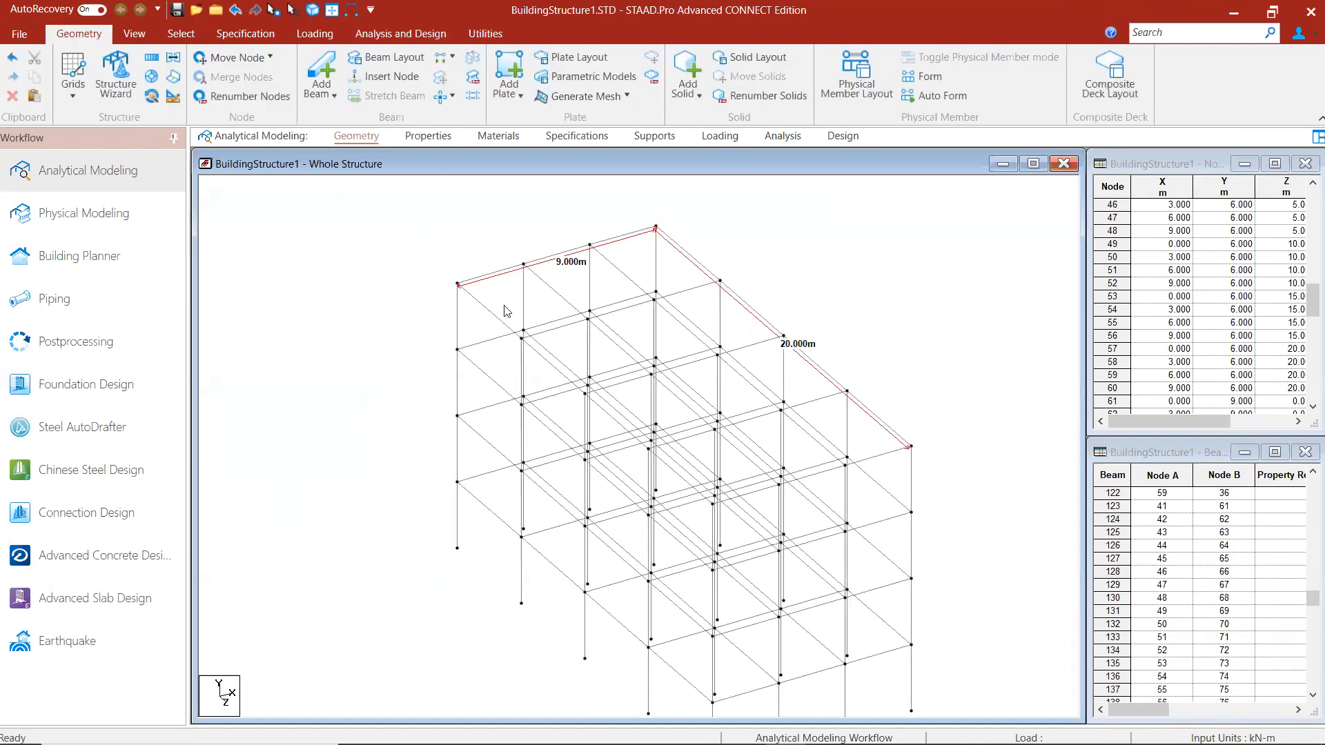
{"action": "left_click", "coordinate": [112, 67]}
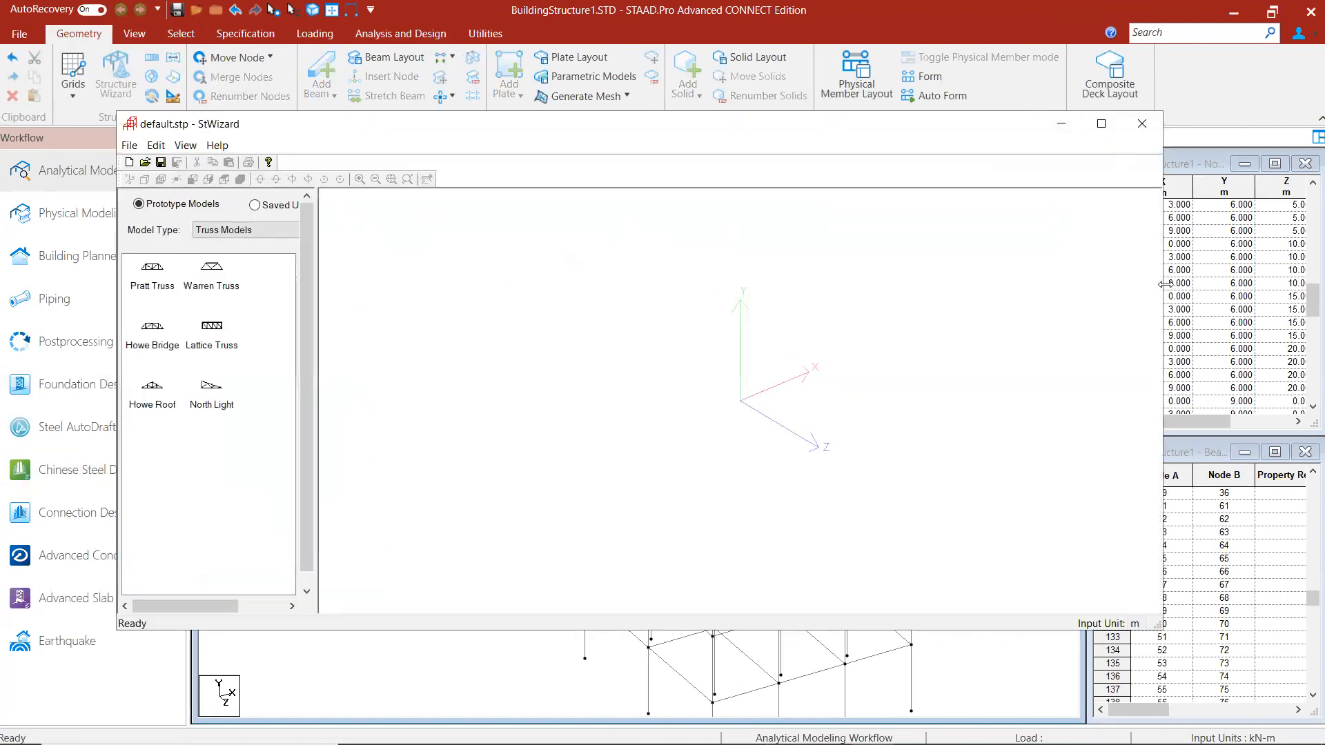
{"action": "left_click_drag", "start_coordinate": [1165, 285], "coordinate": [503, 285]}
{"action": "double_click", "coordinate": [154, 338]}
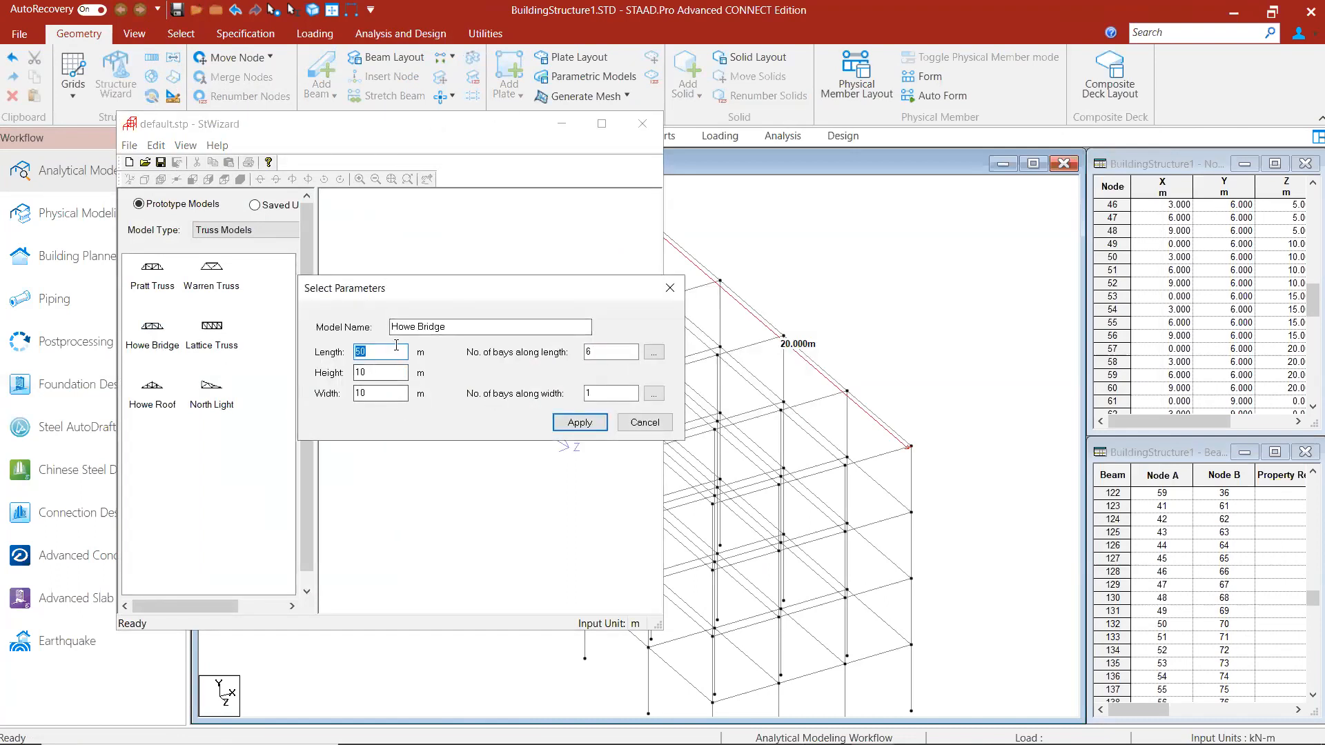
{"action": "type", "text": "9"}
{"action": "key", "text": "Tab"}
{"action": "key", "text": "Tab"}
{"action": "type", "text": "2"}
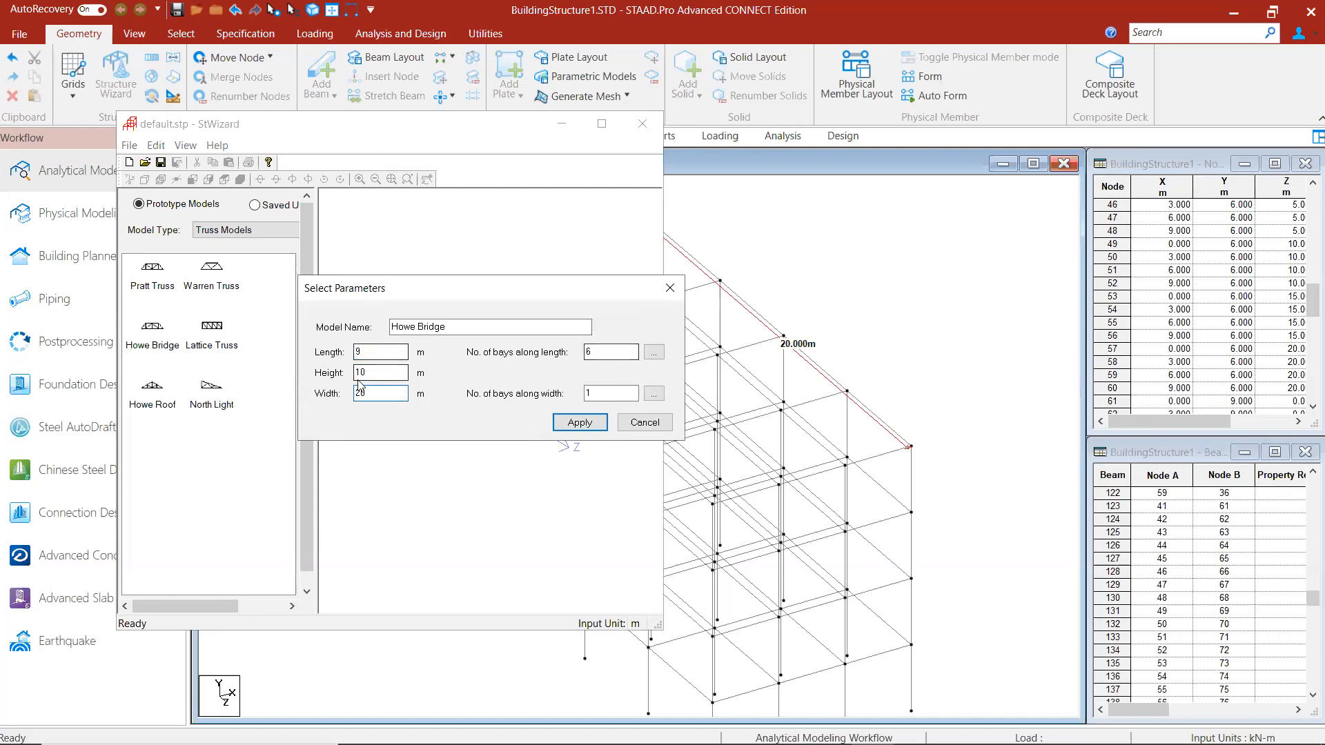
Step: Set the truss height to 5 m with 2 bays along the length and 2 along the width, and generate it
{"action": "left_click_drag", "start_coordinate": [373, 373], "coordinate": [343, 378]}
{"action": "left_click_drag", "start_coordinate": [624, 353], "coordinate": [577, 355]}
{"action": "type", "text": "22"}
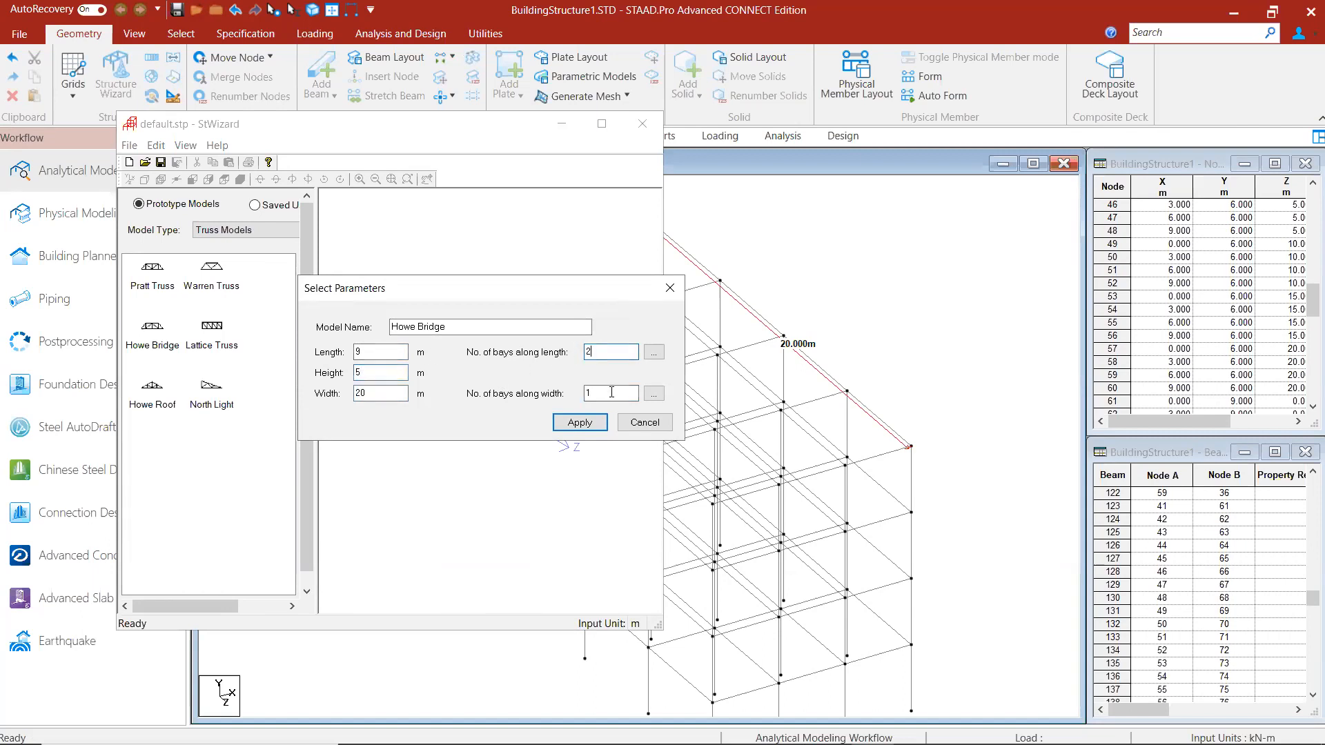
{"action": "key", "text": "BackSpace"}
{"action": "left_click_drag", "start_coordinate": [611, 392], "coordinate": [582, 393]}
{"action": "type", "text": "2"}
{"action": "left_click", "coordinate": [580, 422]}
{"action": "left_click_drag", "start_coordinate": [539, 467], "coordinate": [742, 533]}
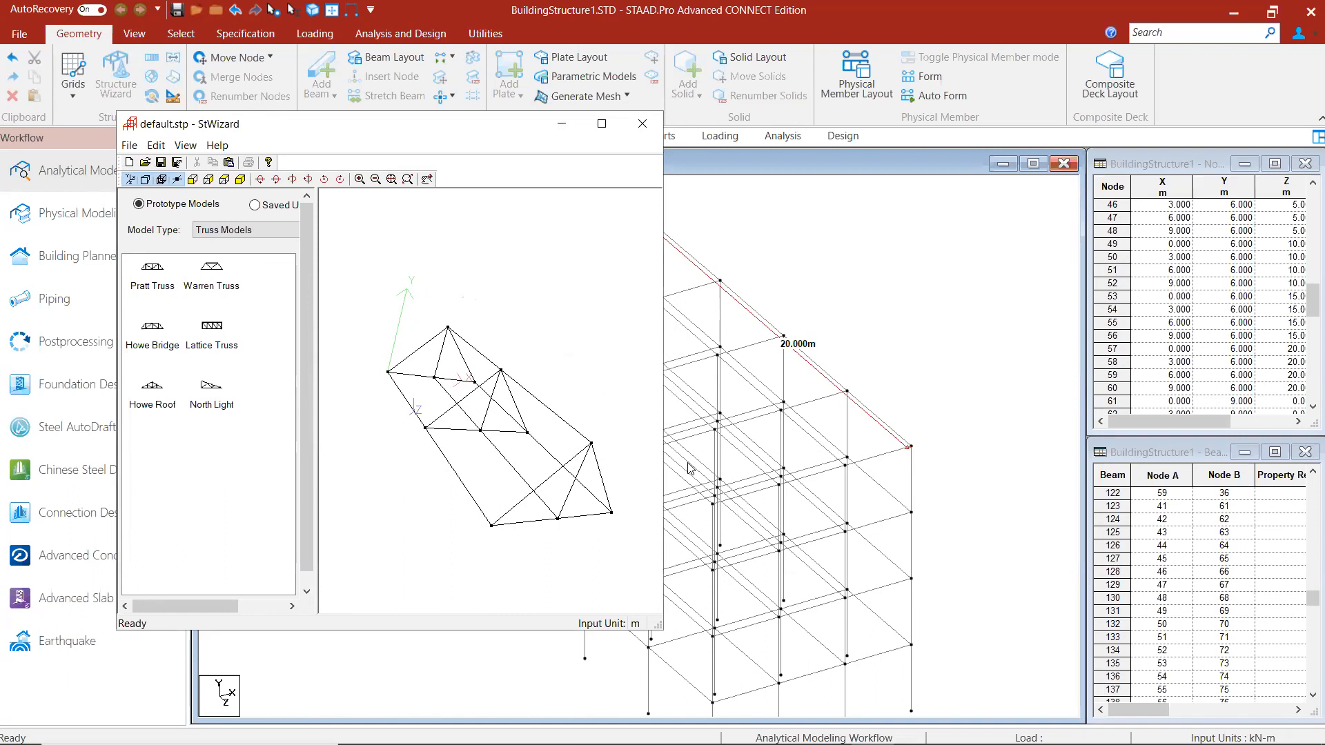
Step: Transfer the Howe Bridge truss from the Structure Wizard and set its outer bottom corner node as the reference point
{"action": "left_click", "coordinate": [638, 129]}
{"action": "left_click", "coordinate": [714, 420]}
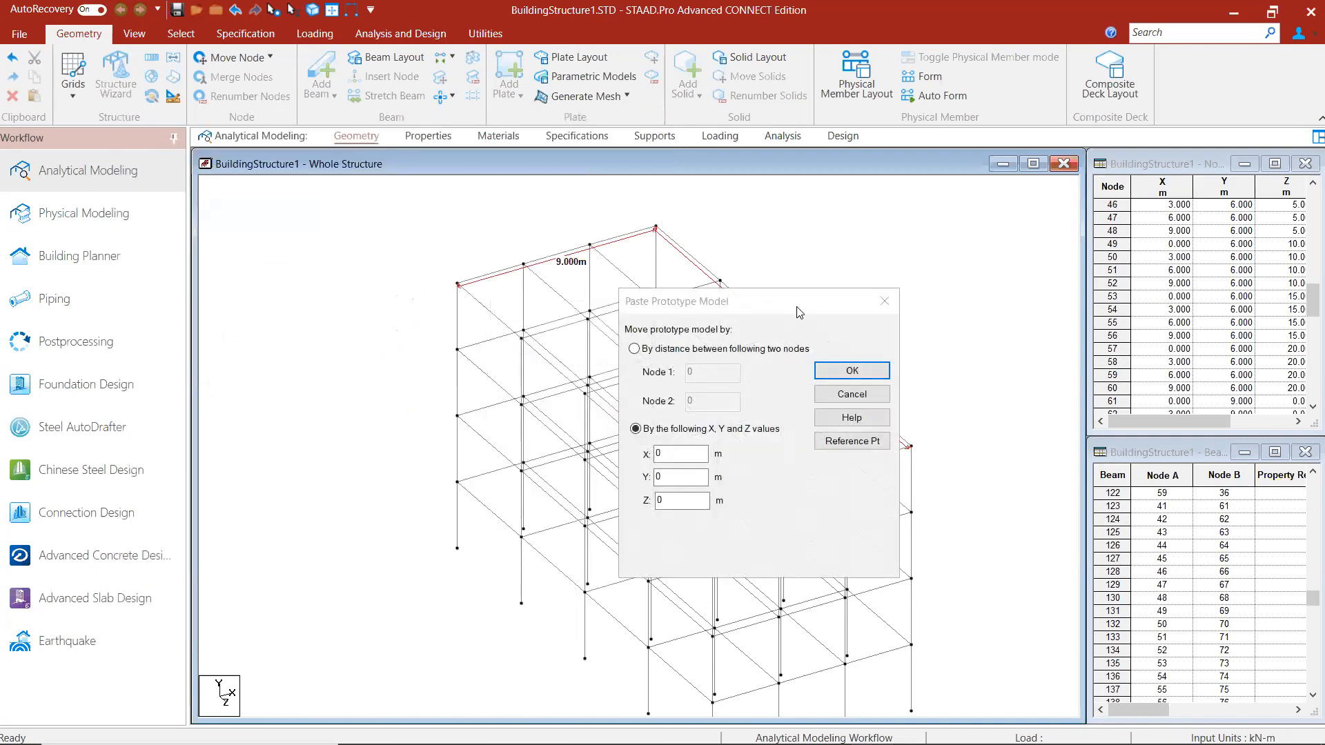
{"action": "left_click_drag", "start_coordinate": [796, 303], "coordinate": [962, 253]}
{"action": "left_click", "coordinate": [1017, 392]}
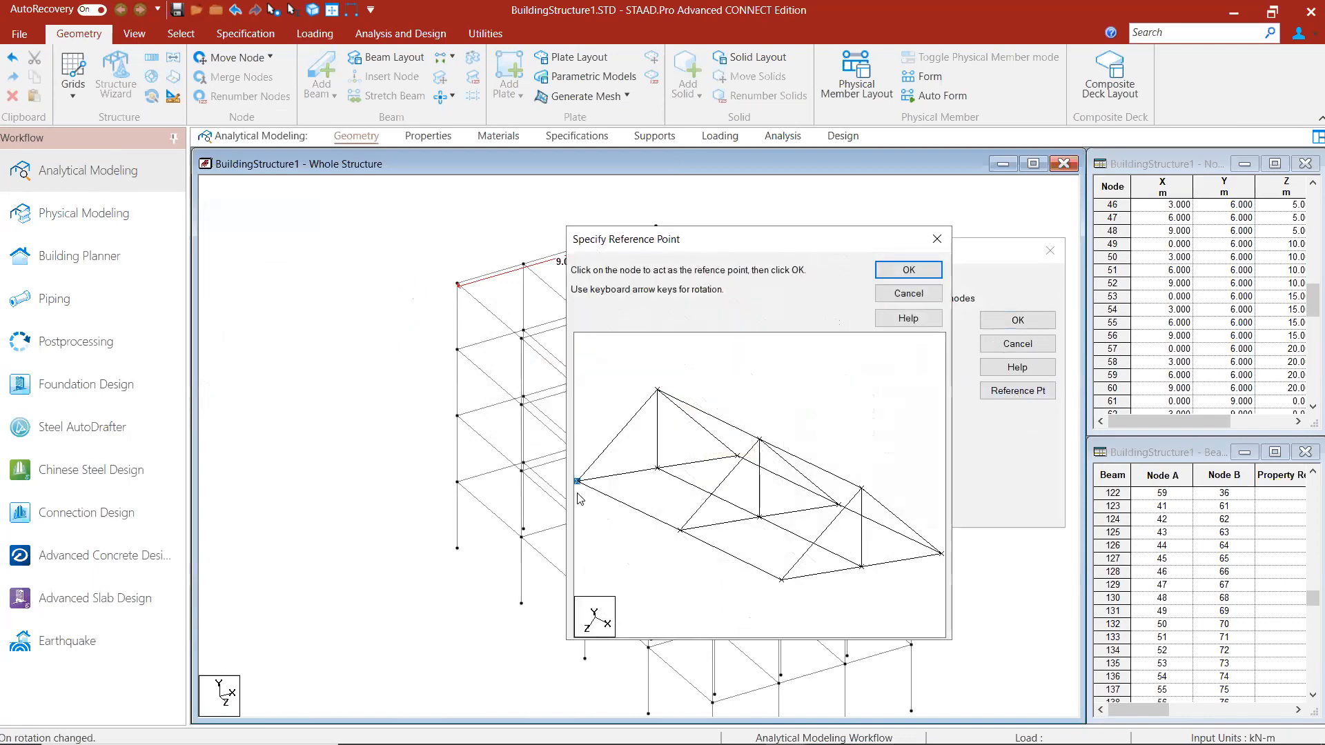
{"action": "left_click", "coordinate": [908, 269]}
Step: Paste the truss onto the building's top corner node with offsets X 0, Y 12 and Z 0 m
{"action": "left_click", "coordinate": [458, 285]}
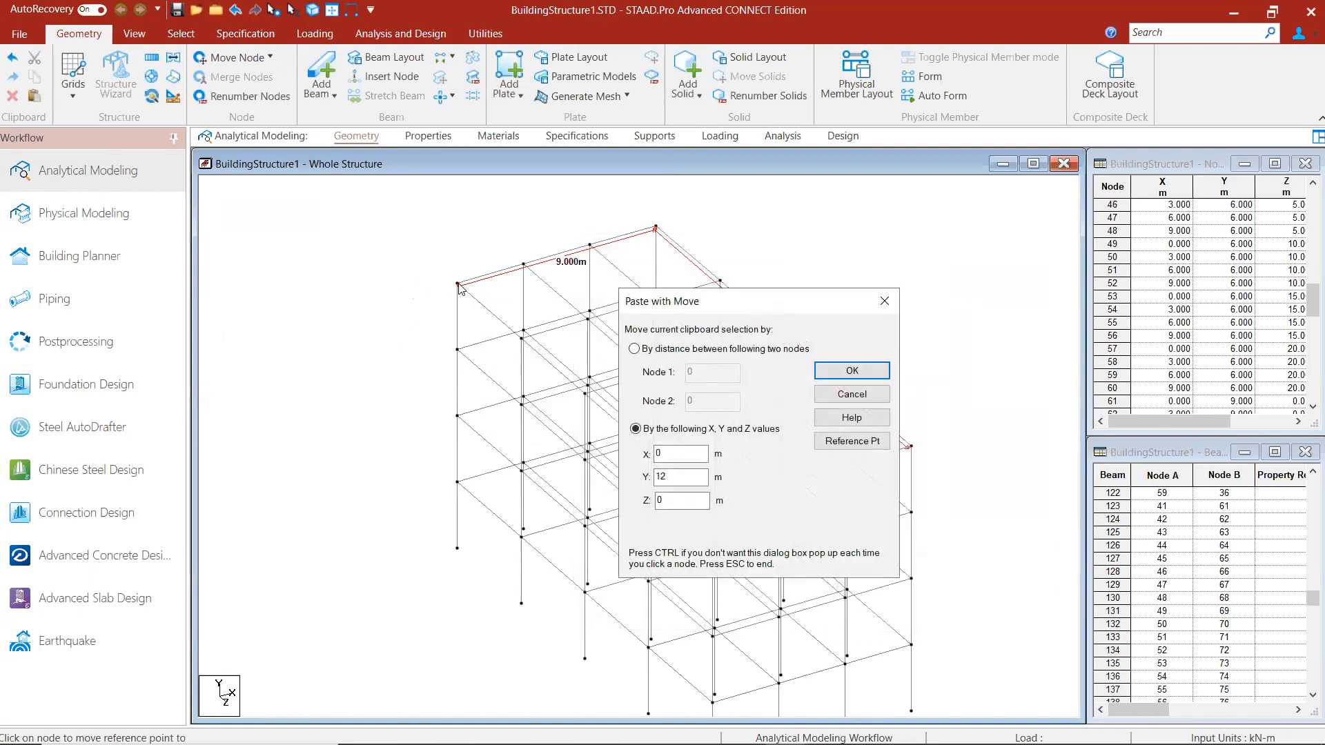
{"action": "left_click", "coordinate": [869, 365]}
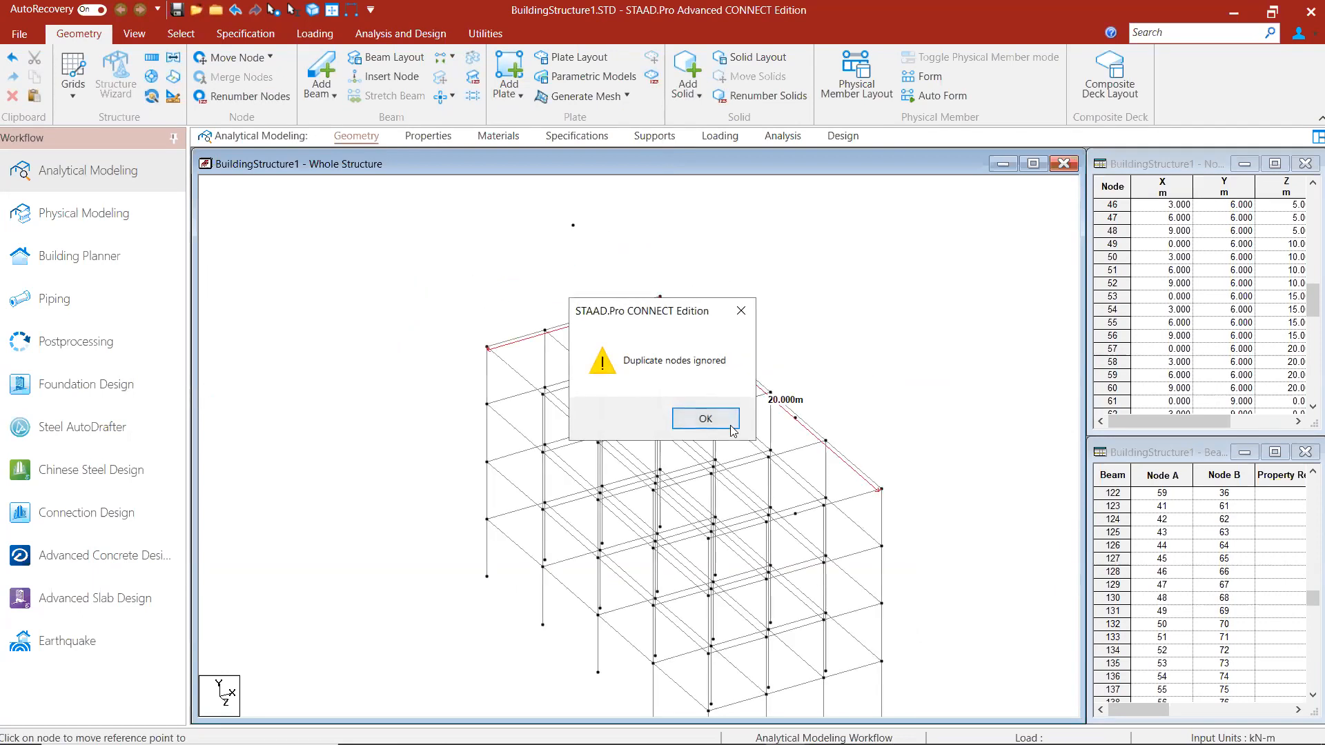
{"action": "left_click", "coordinate": [705, 418]}
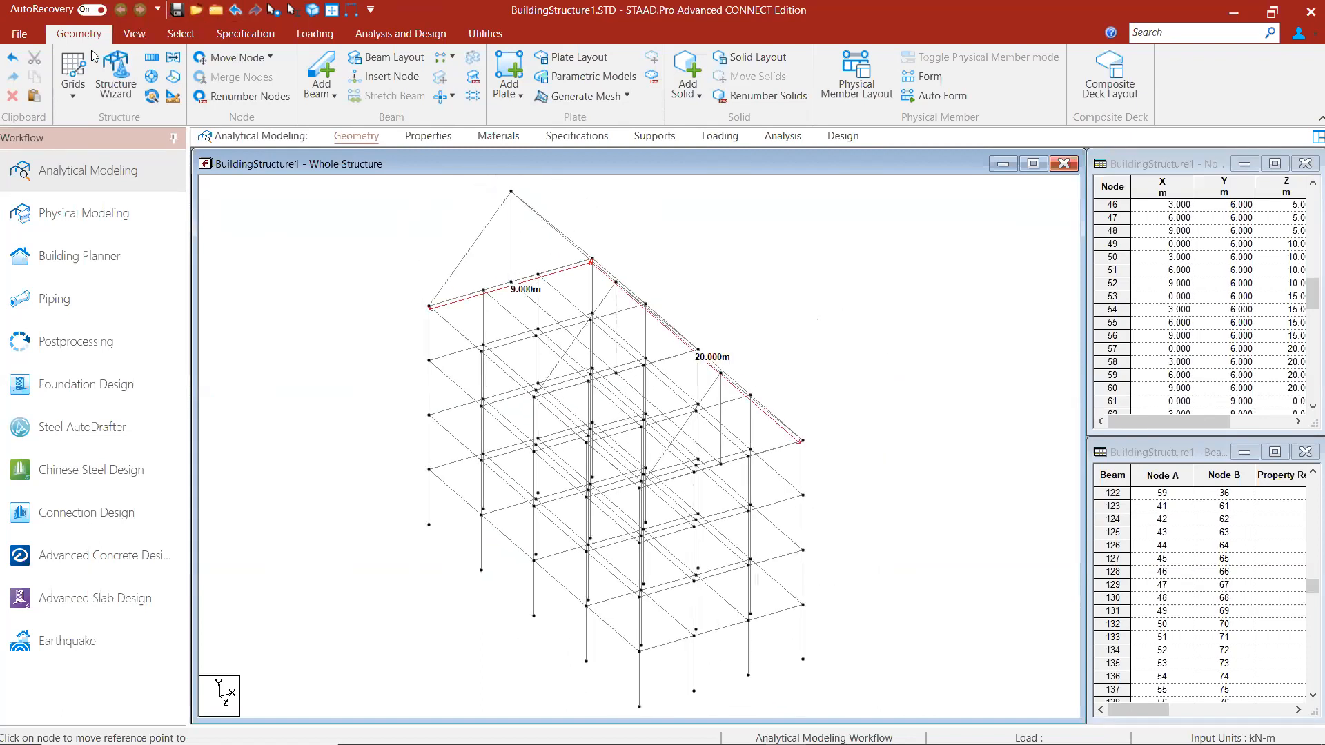
Step: Examine the building with its roof truss from several angles in the rendered view, then close that view
{"action": "left_click", "coordinate": [313, 9]}
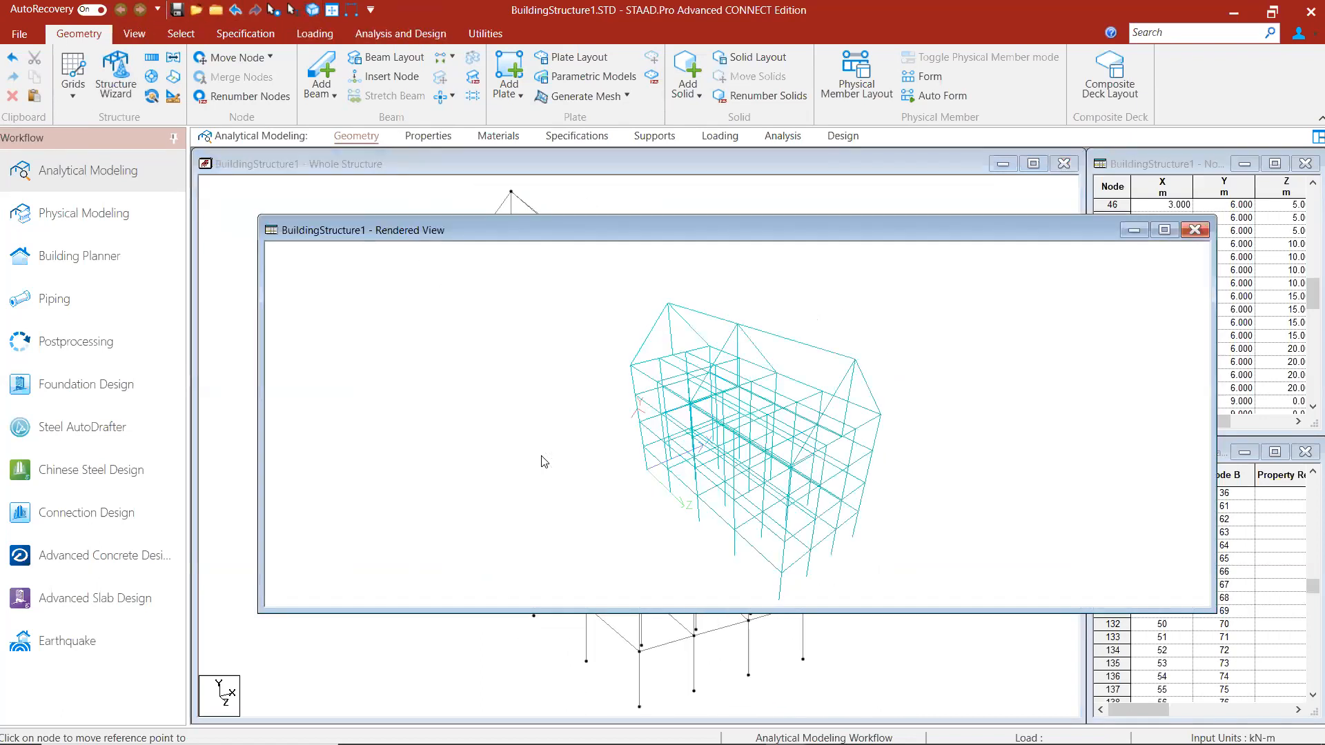
{"action": "left_click_drag", "start_coordinate": [474, 467], "coordinate": [797, 385]}
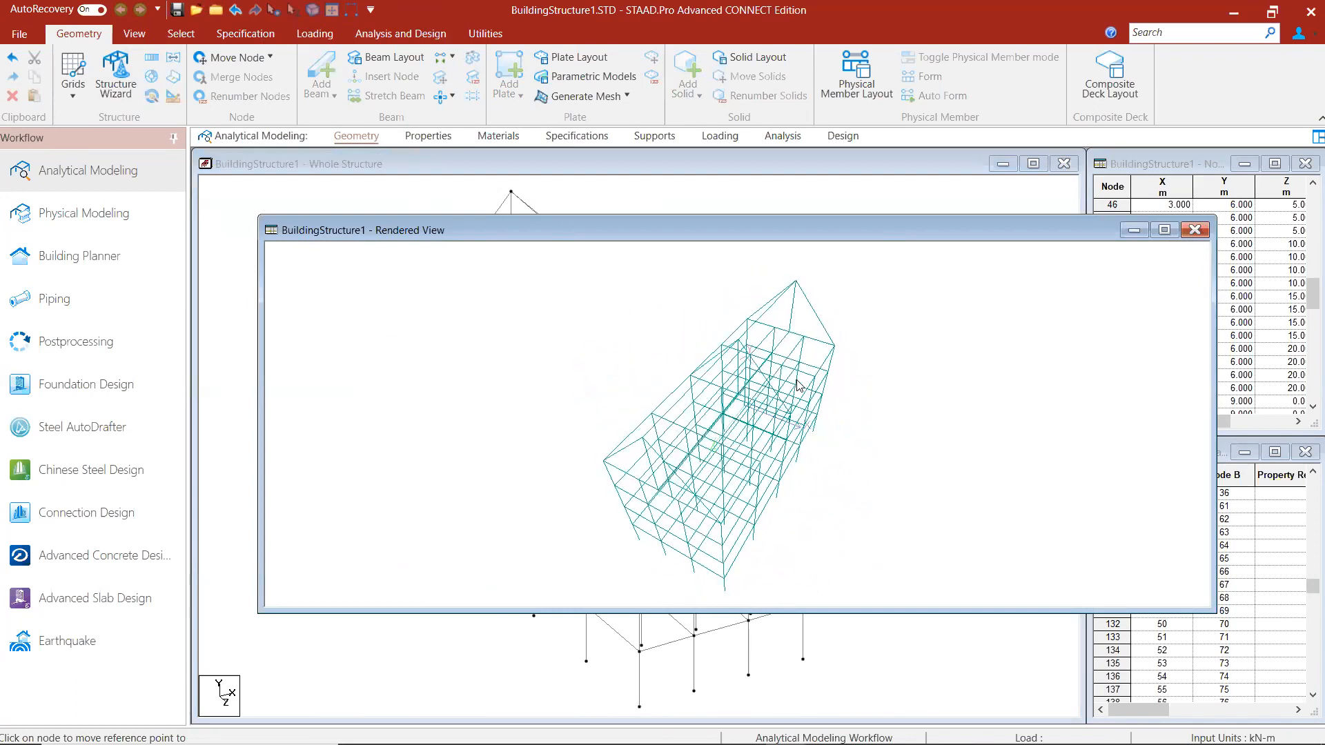
{"action": "left_click_drag", "start_coordinate": [827, 437], "coordinate": [910, 416]}
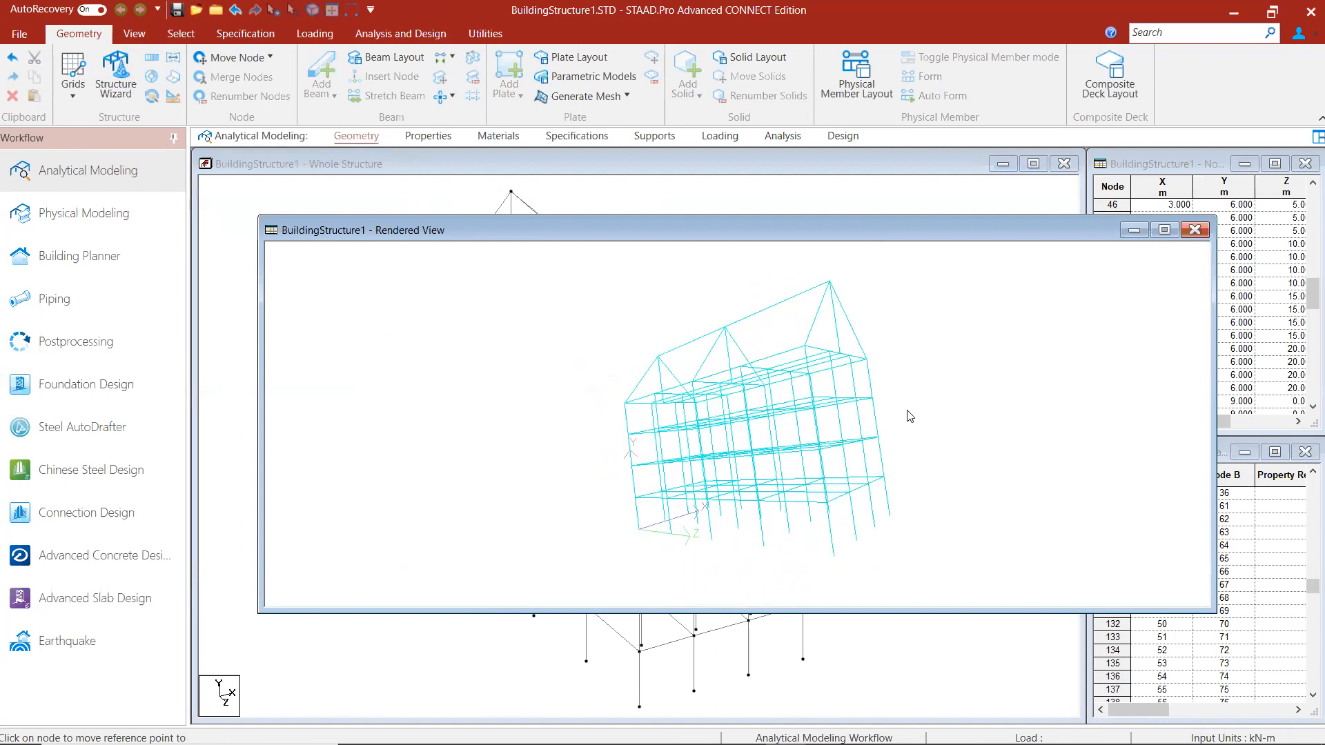
{"action": "left_click_drag", "start_coordinate": [798, 435], "coordinate": [828, 456]}
{"action": "left_click", "coordinate": [1194, 230]}
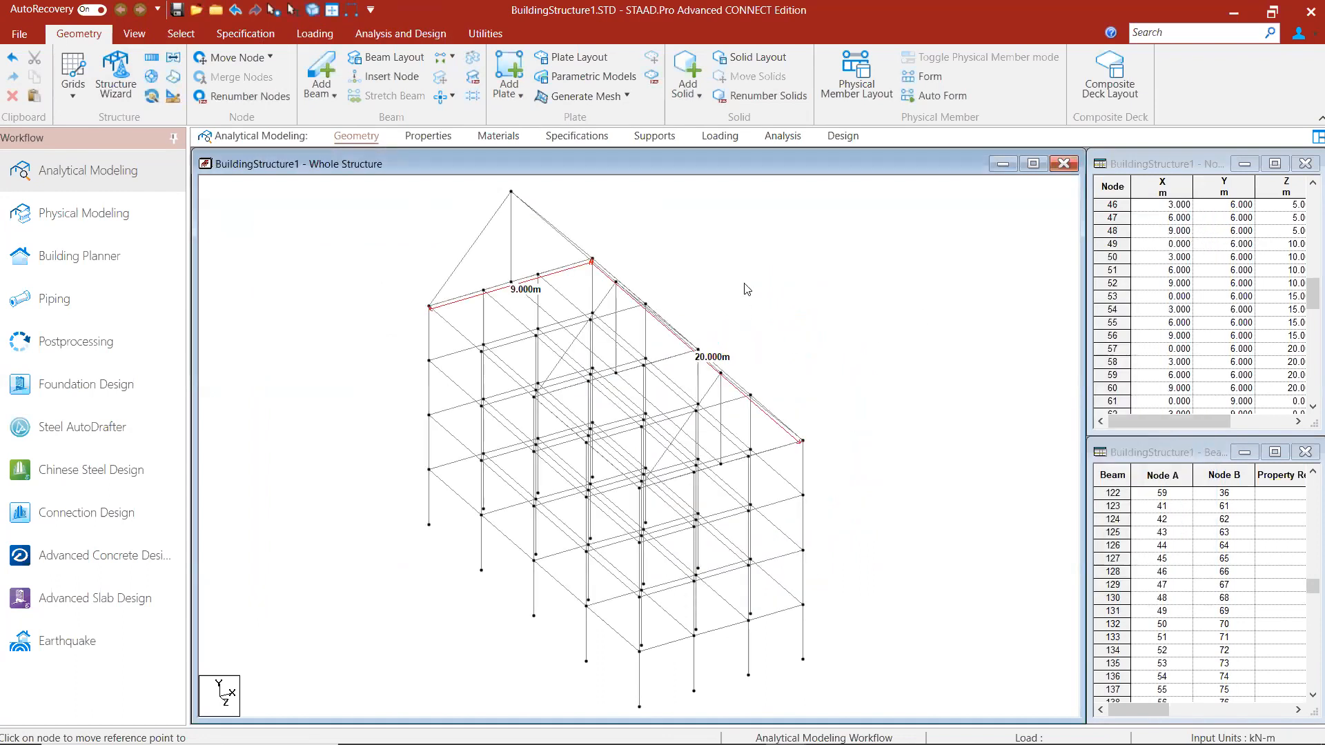
{"action": "scroll", "coordinate": [747, 290], "scroll_direction": "down", "scroll_amount": 2}
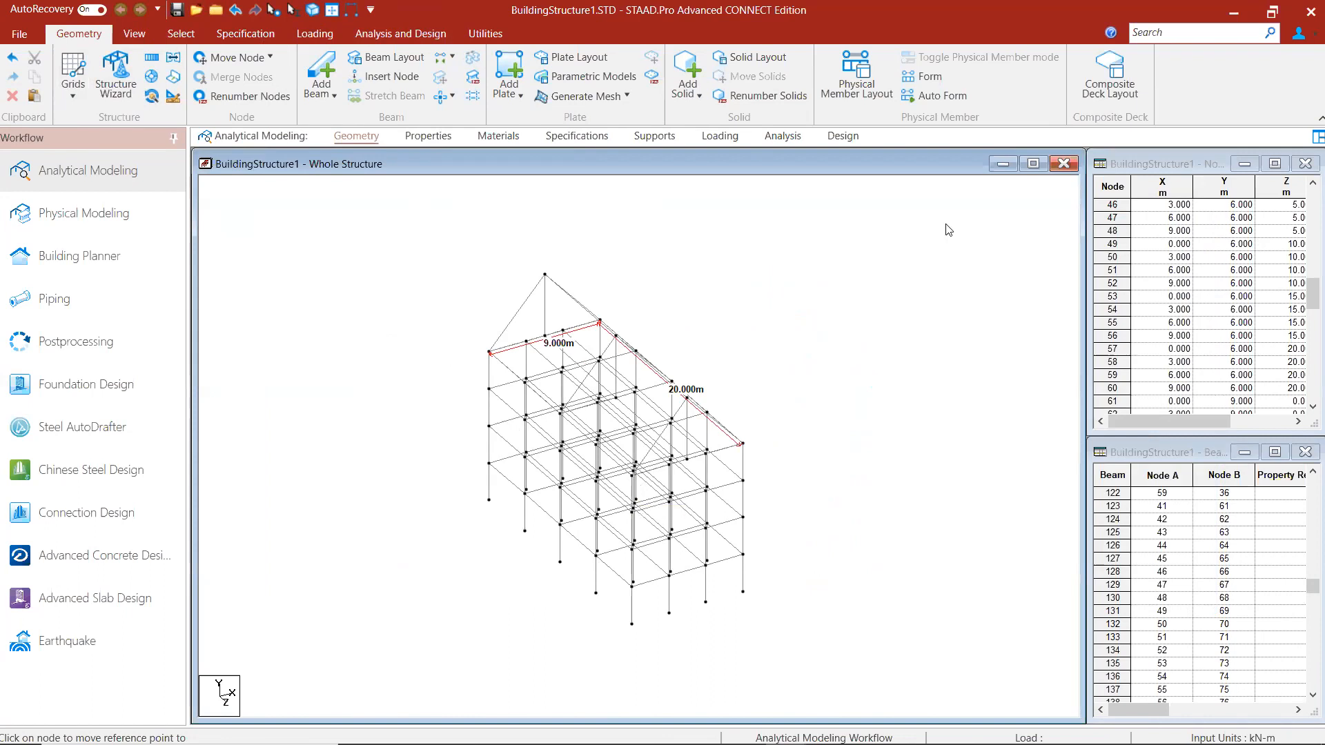
Step: Save the modified structure and open its command file in the editor
{"action": "left_click", "coordinate": [485, 35]}
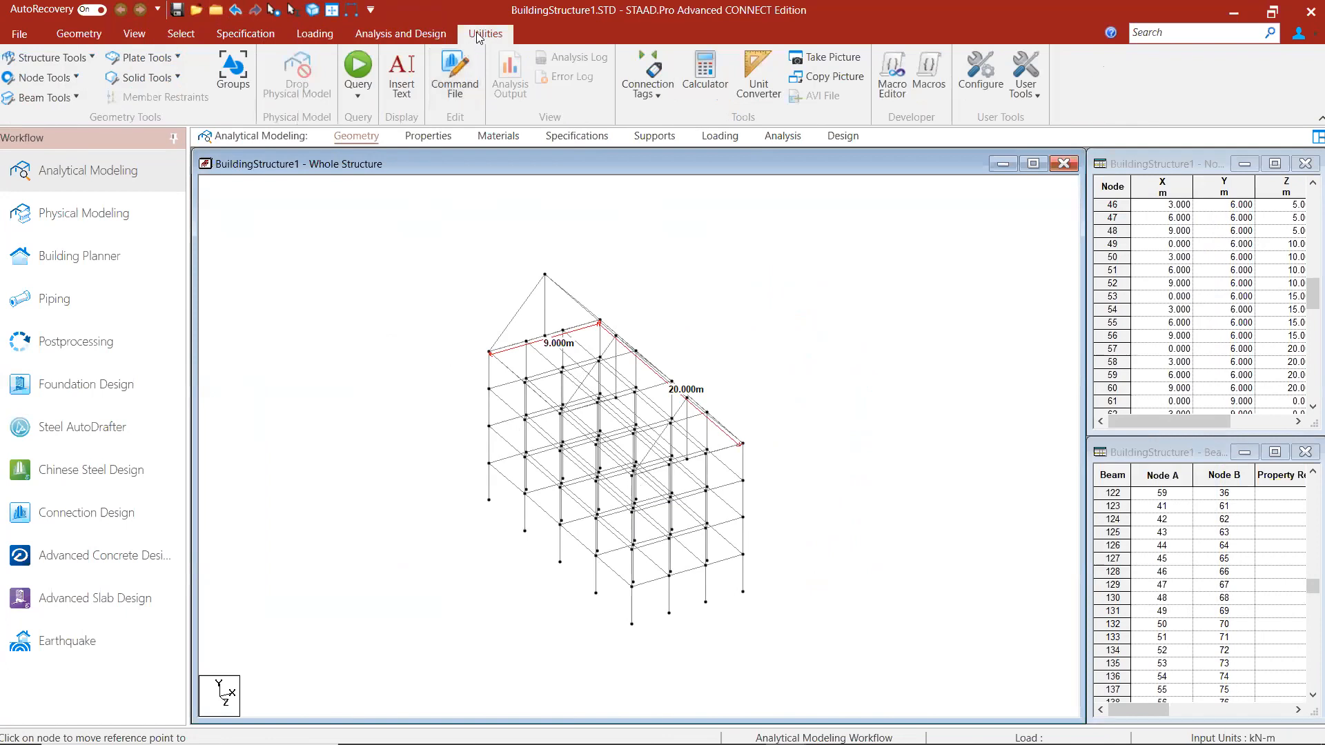
{"action": "left_click", "coordinate": [458, 71]}
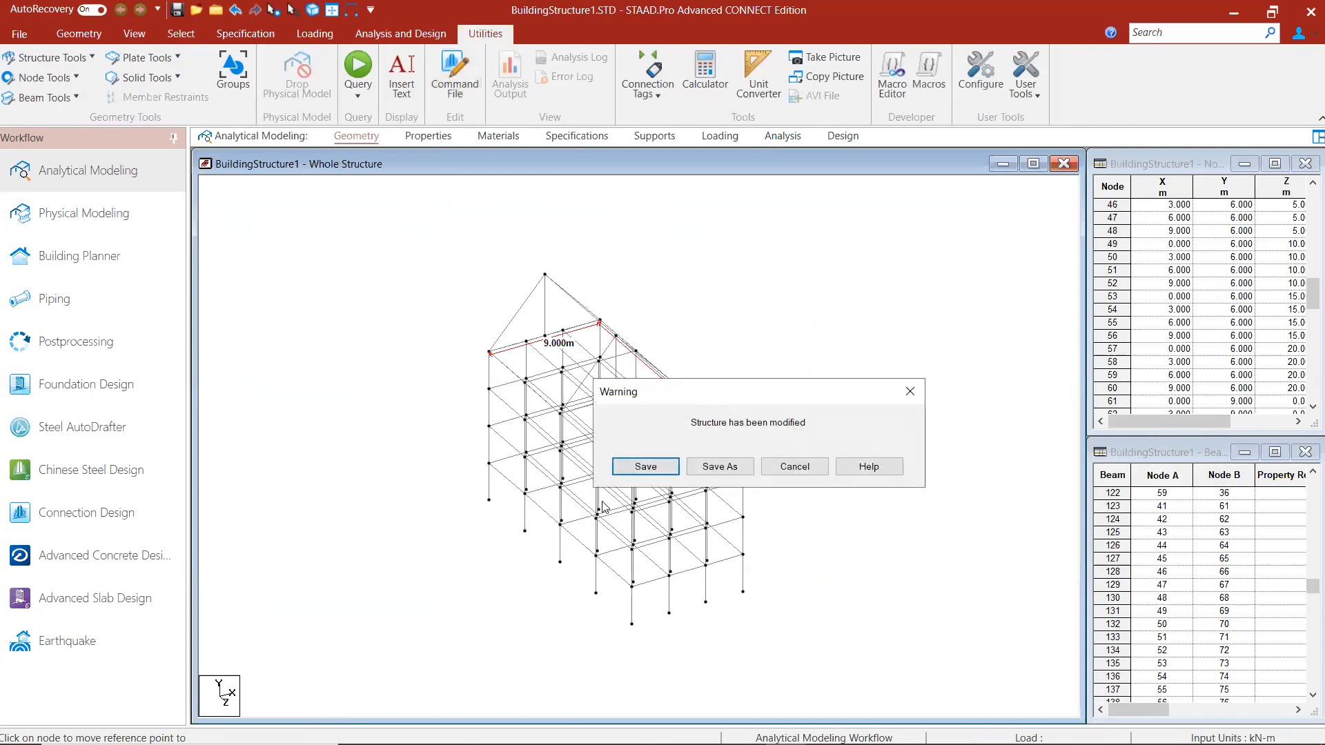
{"action": "left_click", "coordinate": [633, 469]}
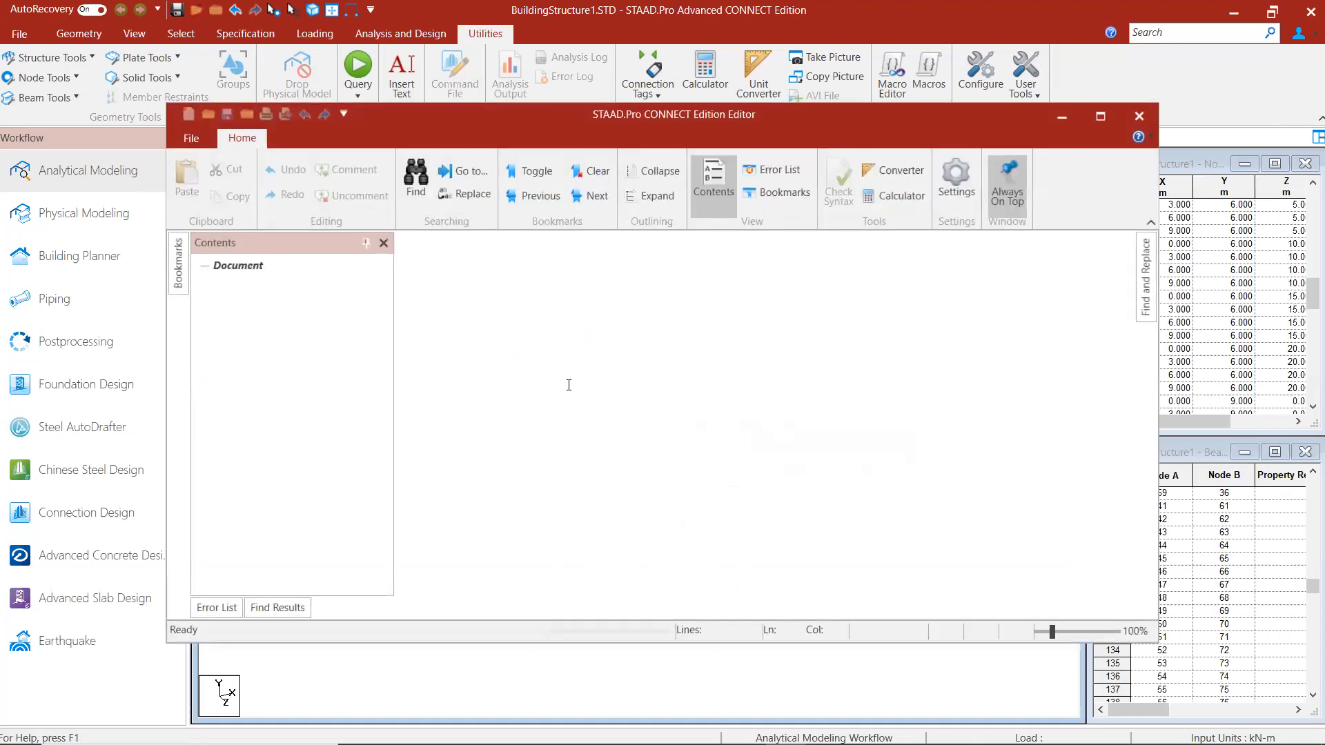
Step: Insert a FINISH line directly after UNIT METER KN in the command file, save it and close the editor
{"action": "left_click", "coordinate": [550, 324]}
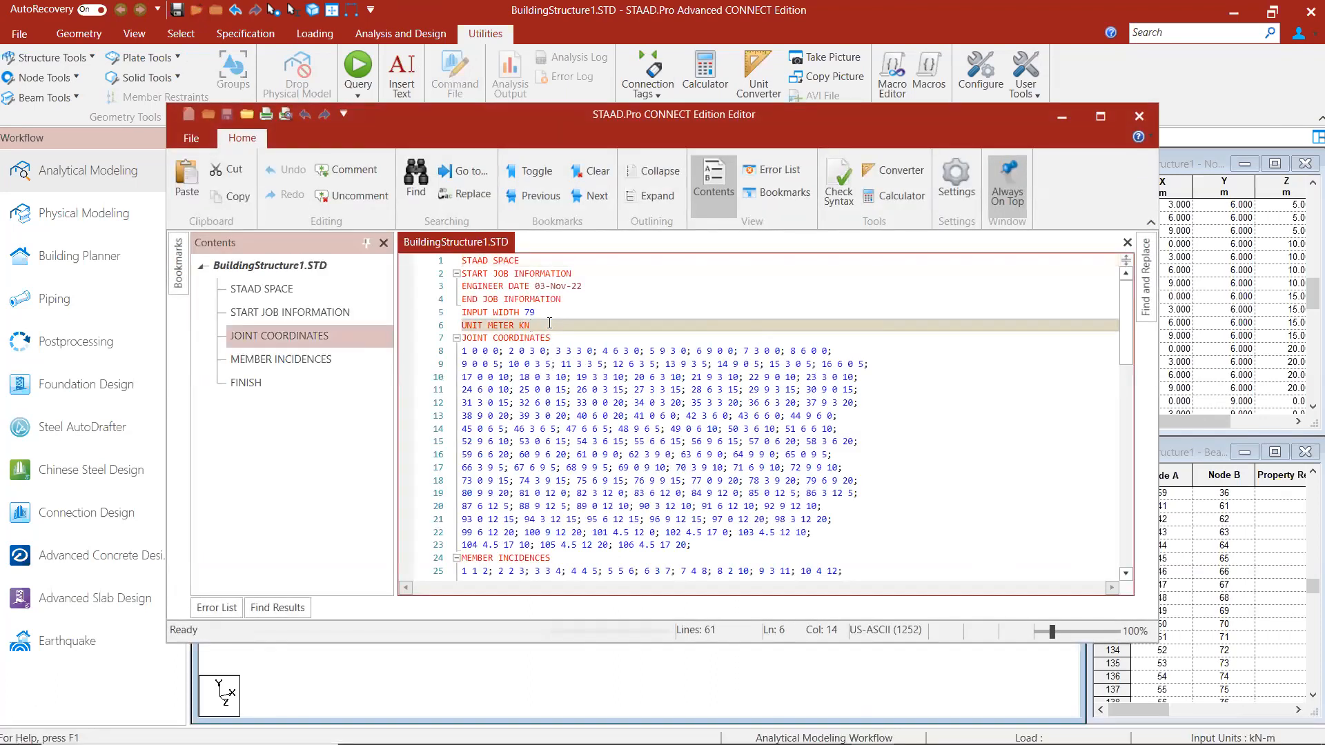
{"action": "key", "text": "Return"}
{"action": "type", "text": "FINIF"}
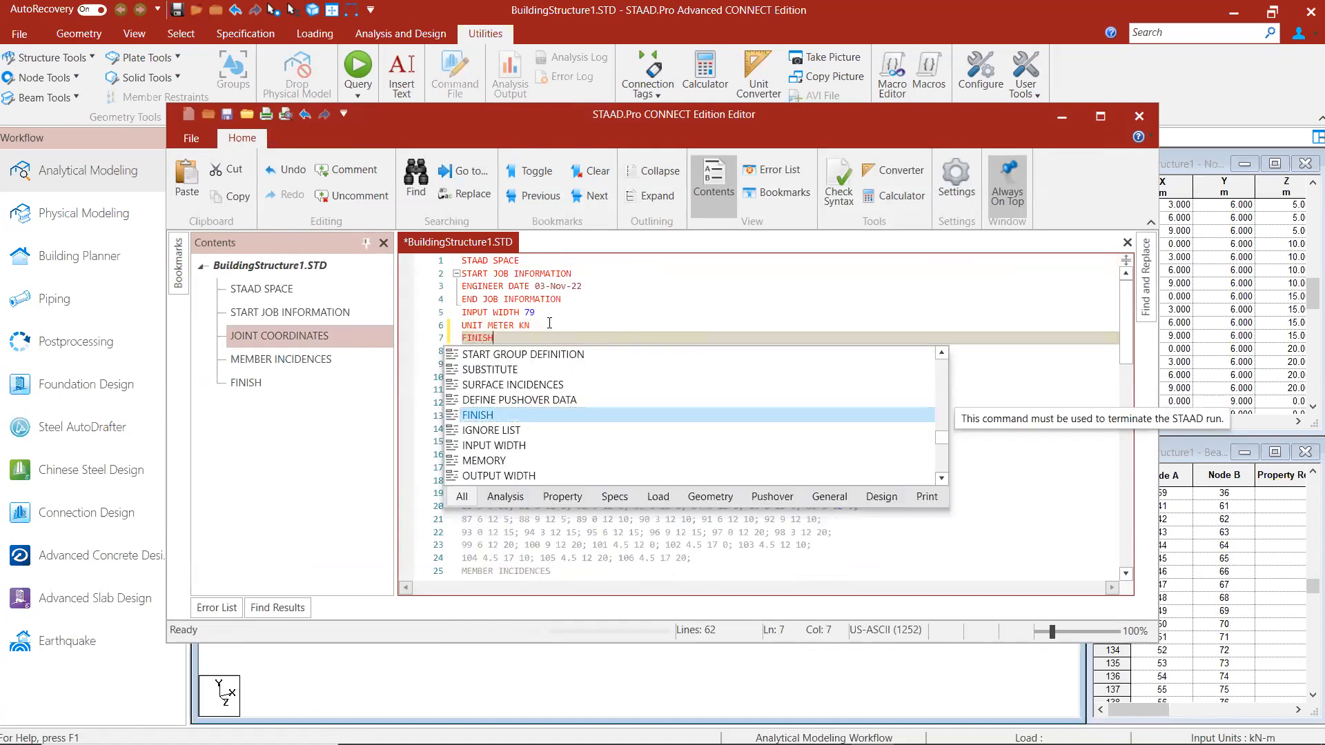
{"action": "key", "text": "Return"}
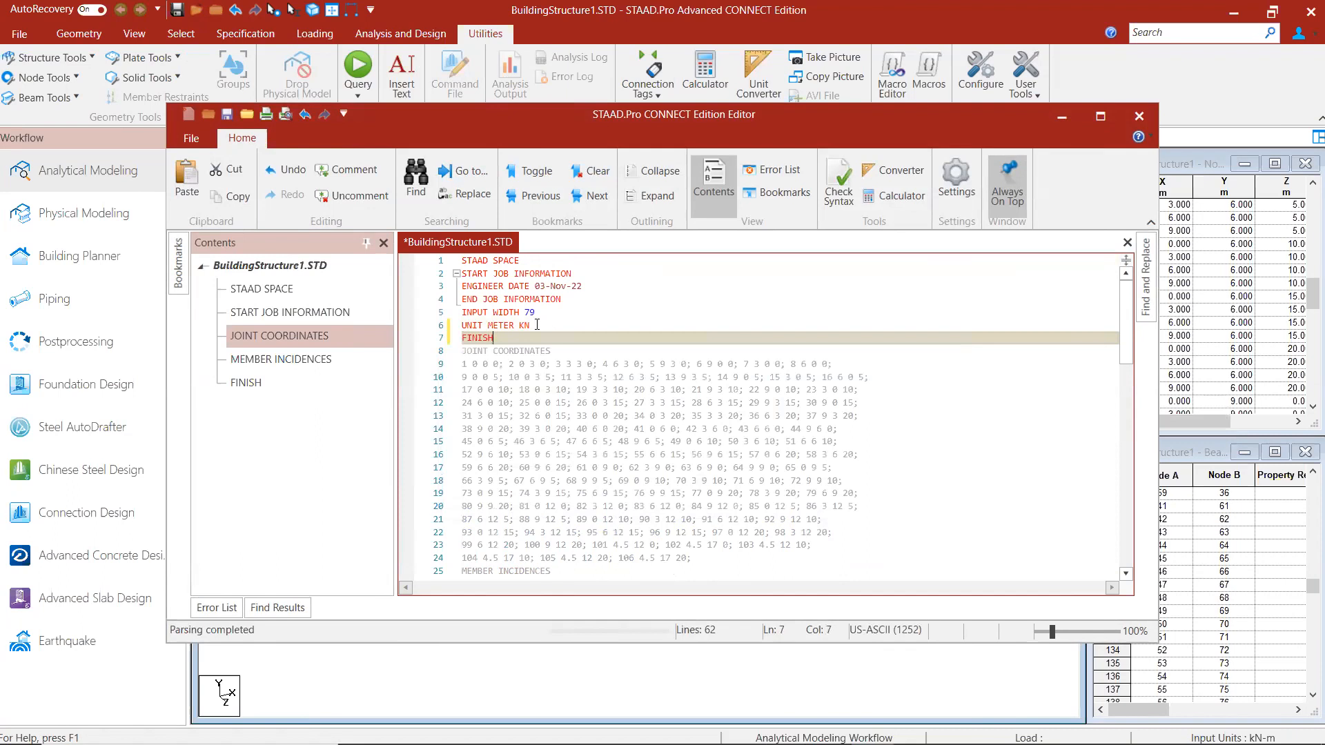
{"action": "left_click", "coordinate": [227, 114]}
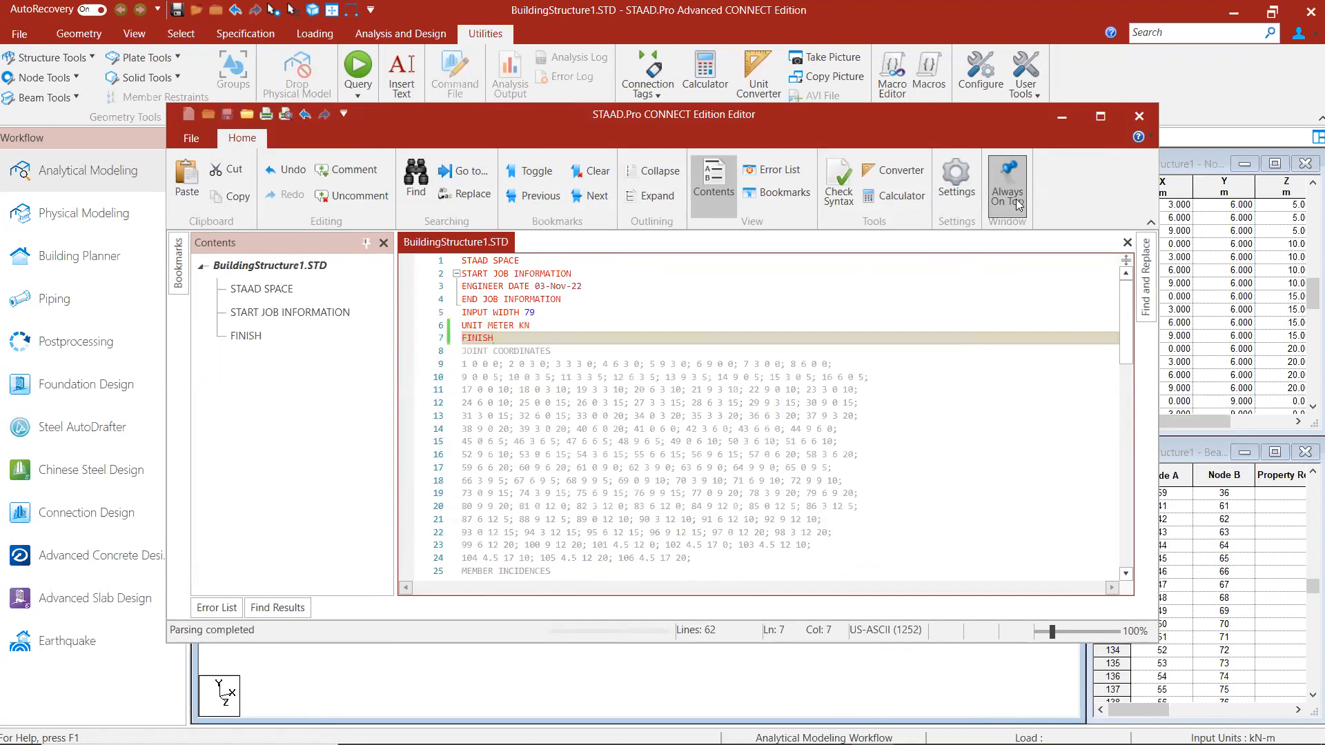
{"action": "left_click", "coordinate": [1140, 115]}
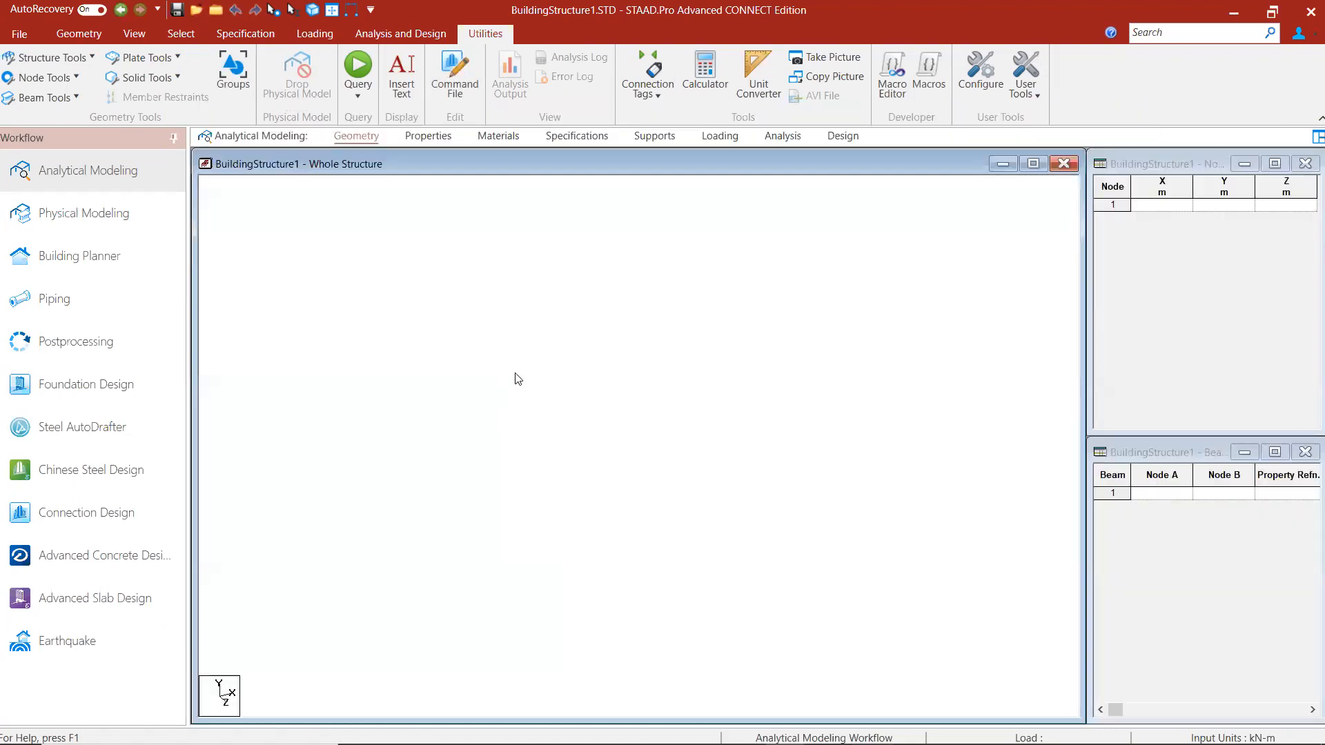
Step: Generate a Bay Frame in the Structure Wizard, 10 m long, 3 m high and 12 m wide, with 4, 5 and 4 bays
{"action": "left_click", "coordinate": [75, 32]}
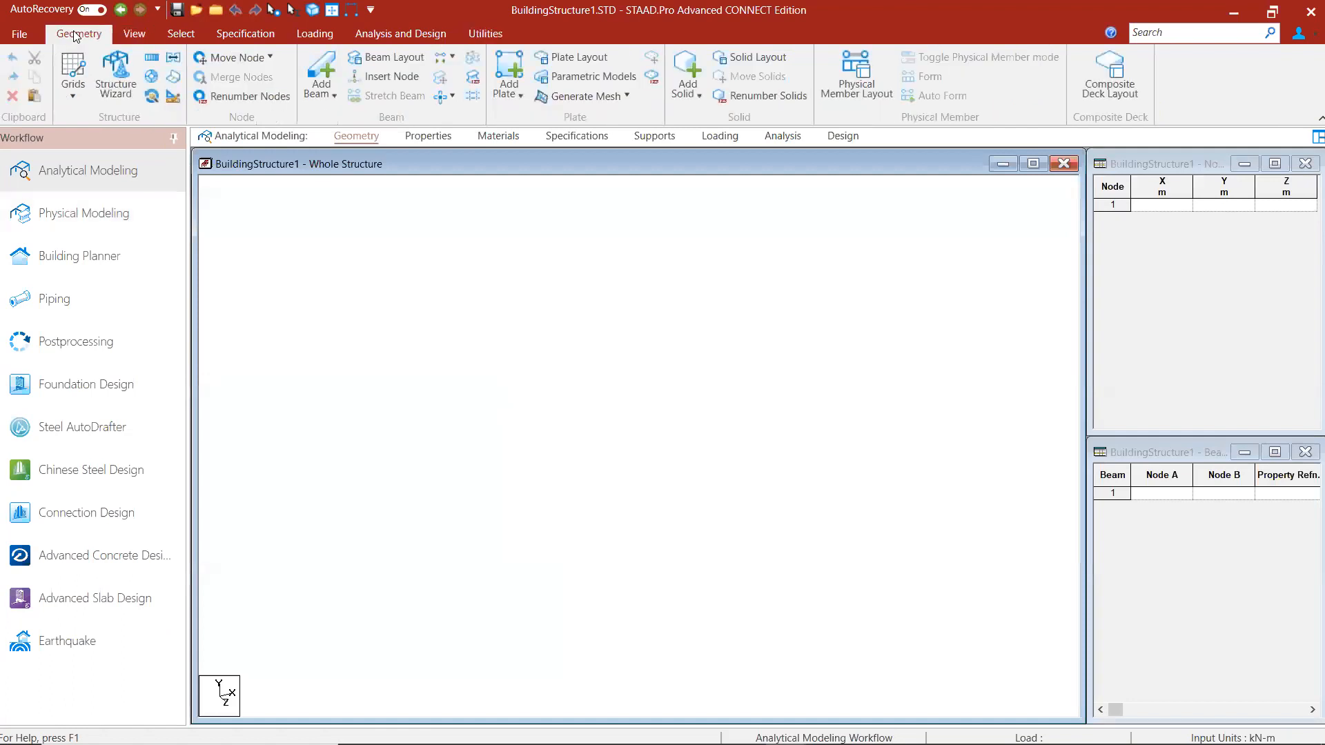
{"action": "left_click", "coordinate": [117, 76]}
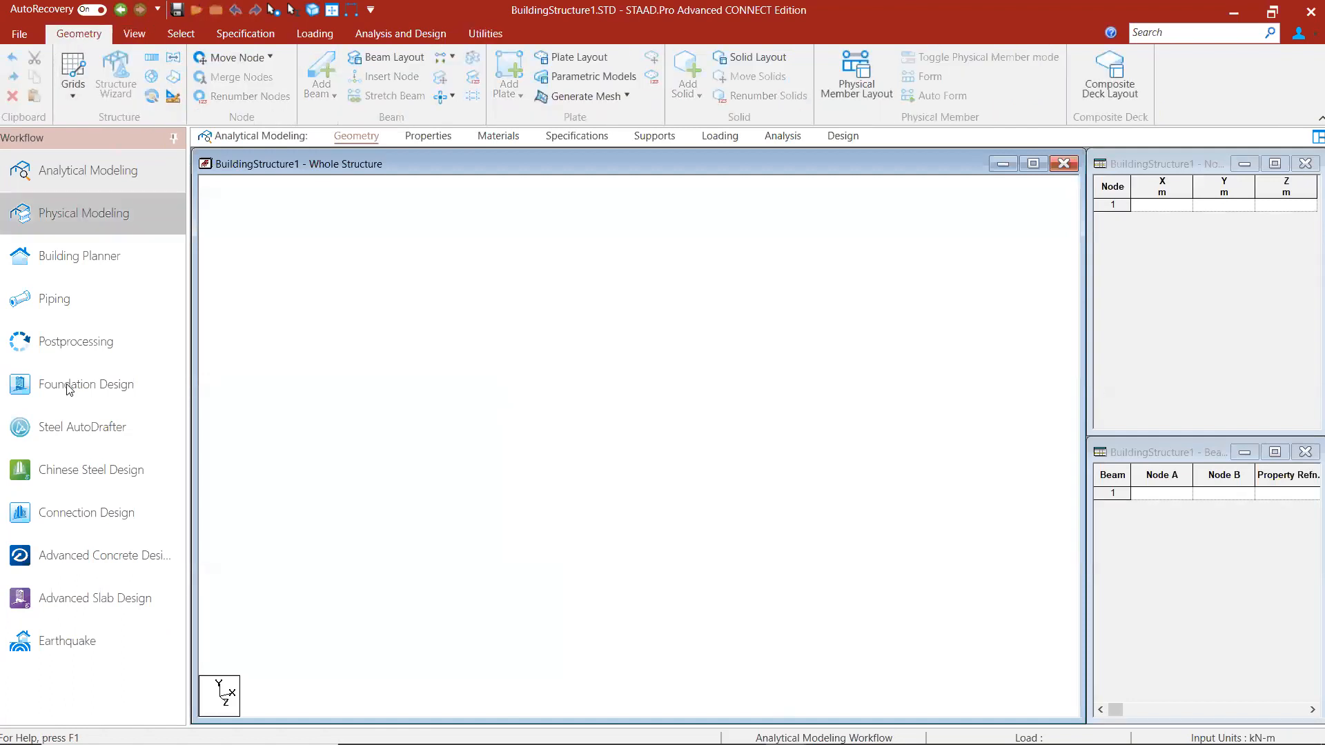
{"action": "left_click", "coordinate": [273, 274]}
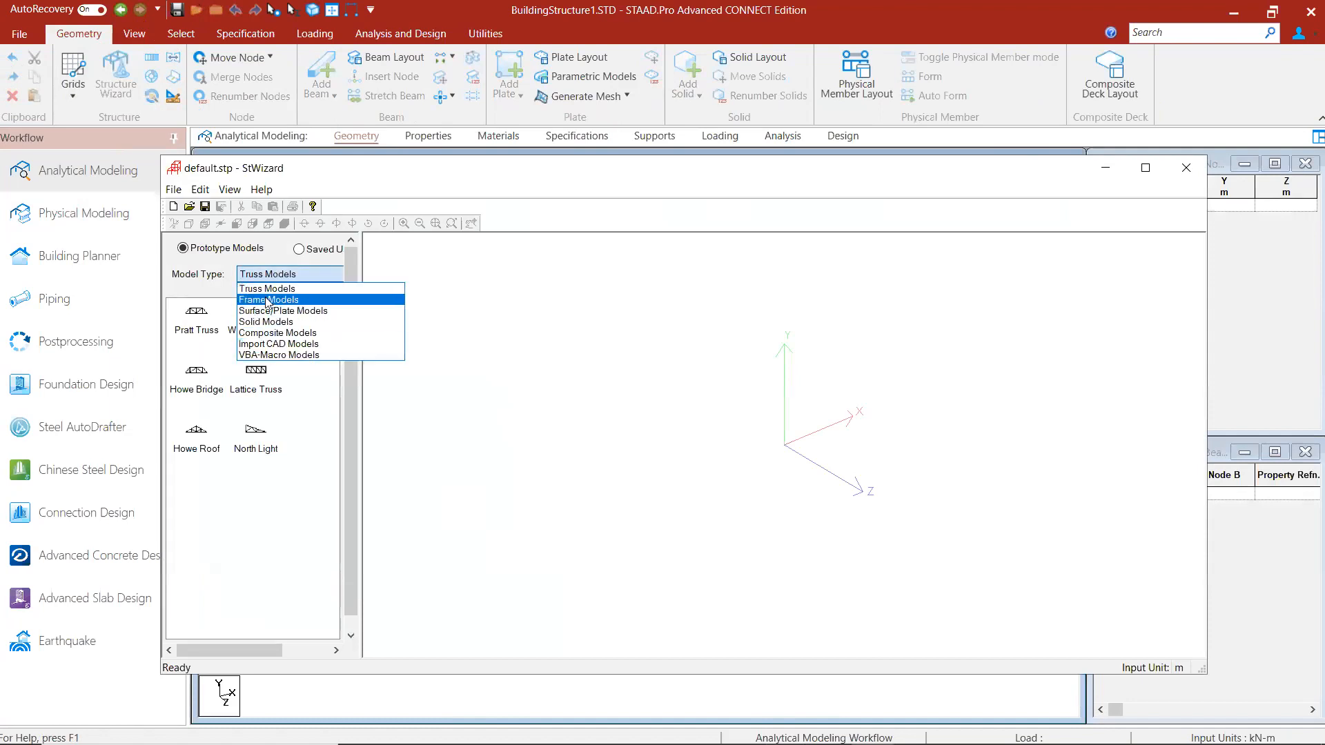
{"action": "left_click", "coordinate": [267, 300]}
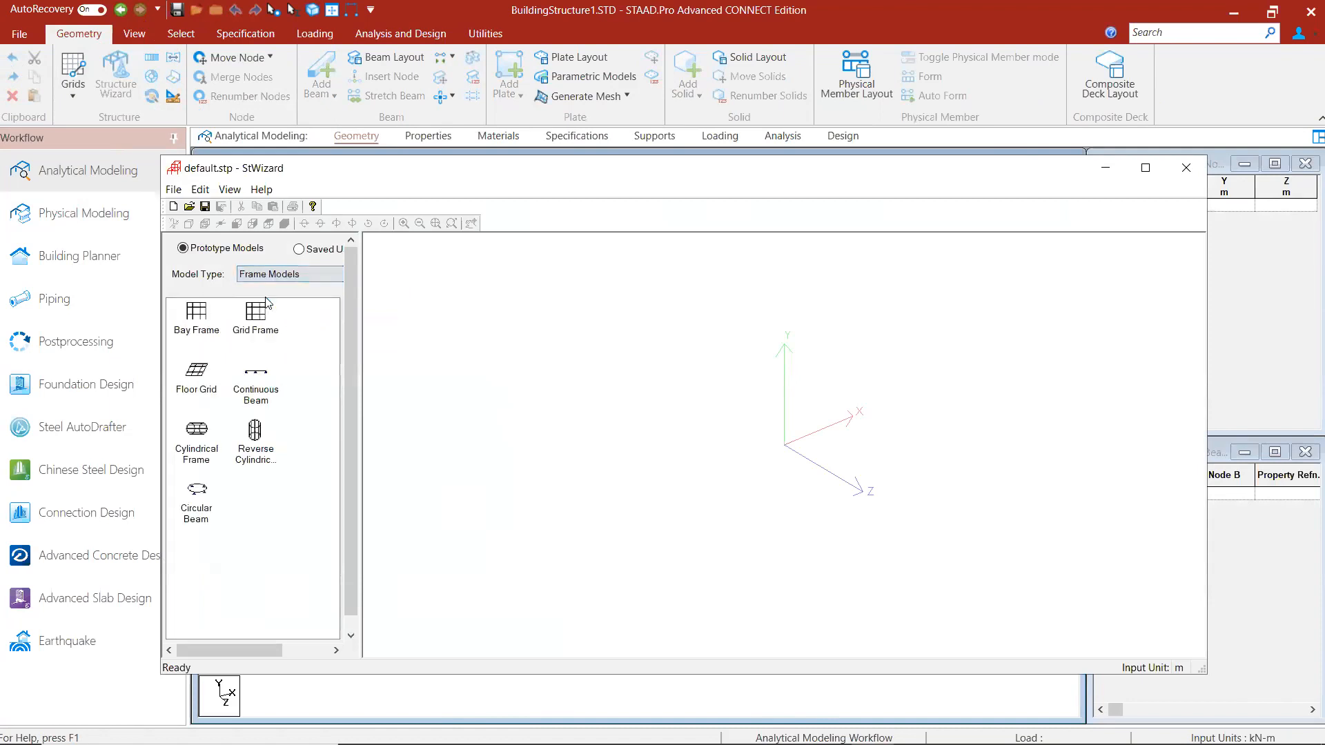
{"action": "double_click", "coordinate": [196, 332]}
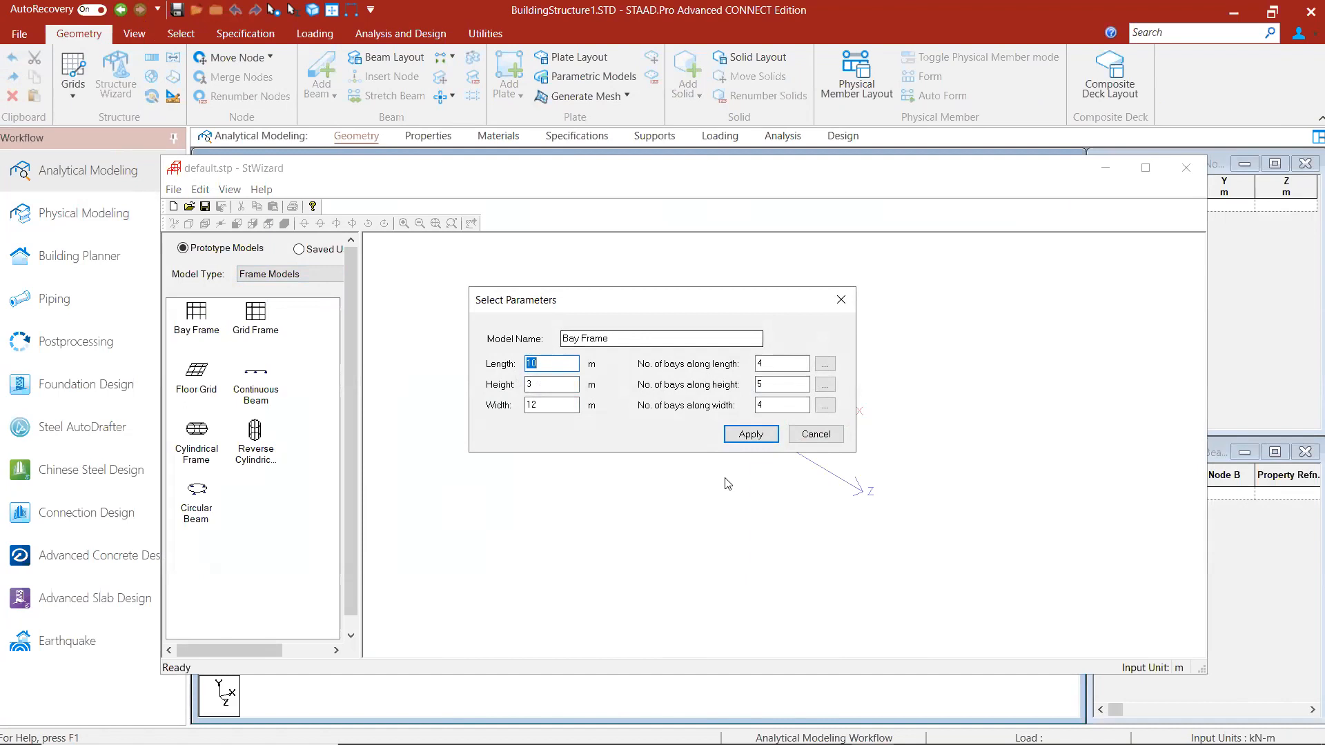
{"action": "left_click", "coordinate": [767, 439]}
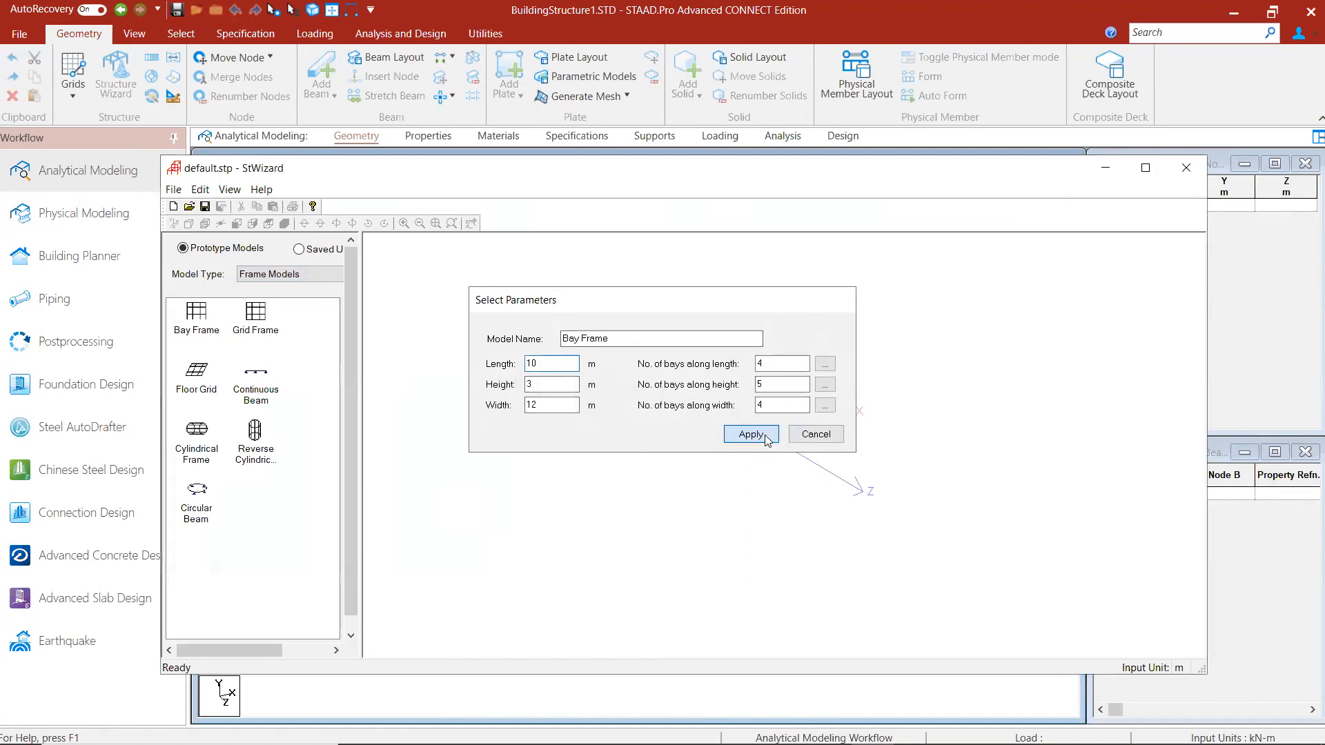
{"action": "left_click_drag", "start_coordinate": [931, 522], "coordinate": [932, 358]}
Step: Generate a Howe Bridge truss 10 m high and 10 m wide, with 6 bays along the length and 1 along the width
{"action": "left_click", "coordinate": [269, 272]}
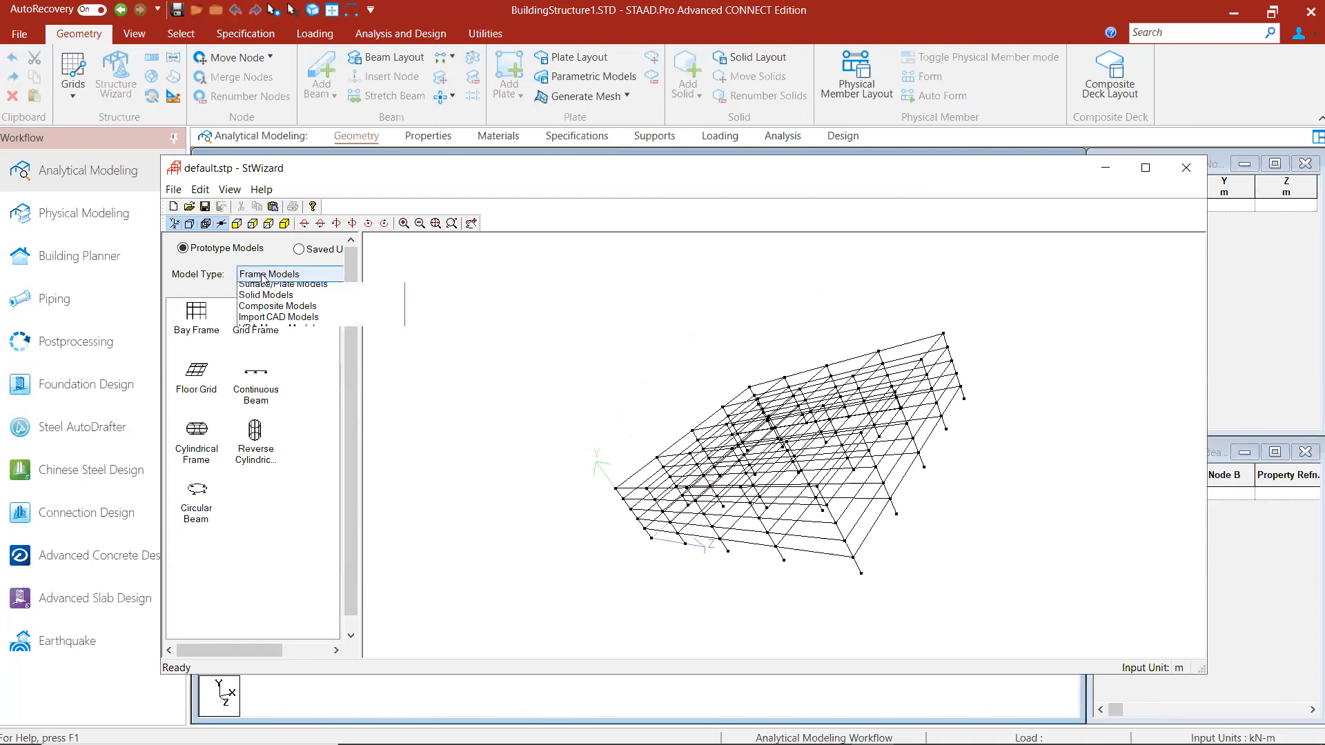
{"action": "left_click", "coordinate": [263, 296]}
{"action": "double_click", "coordinate": [197, 376]}
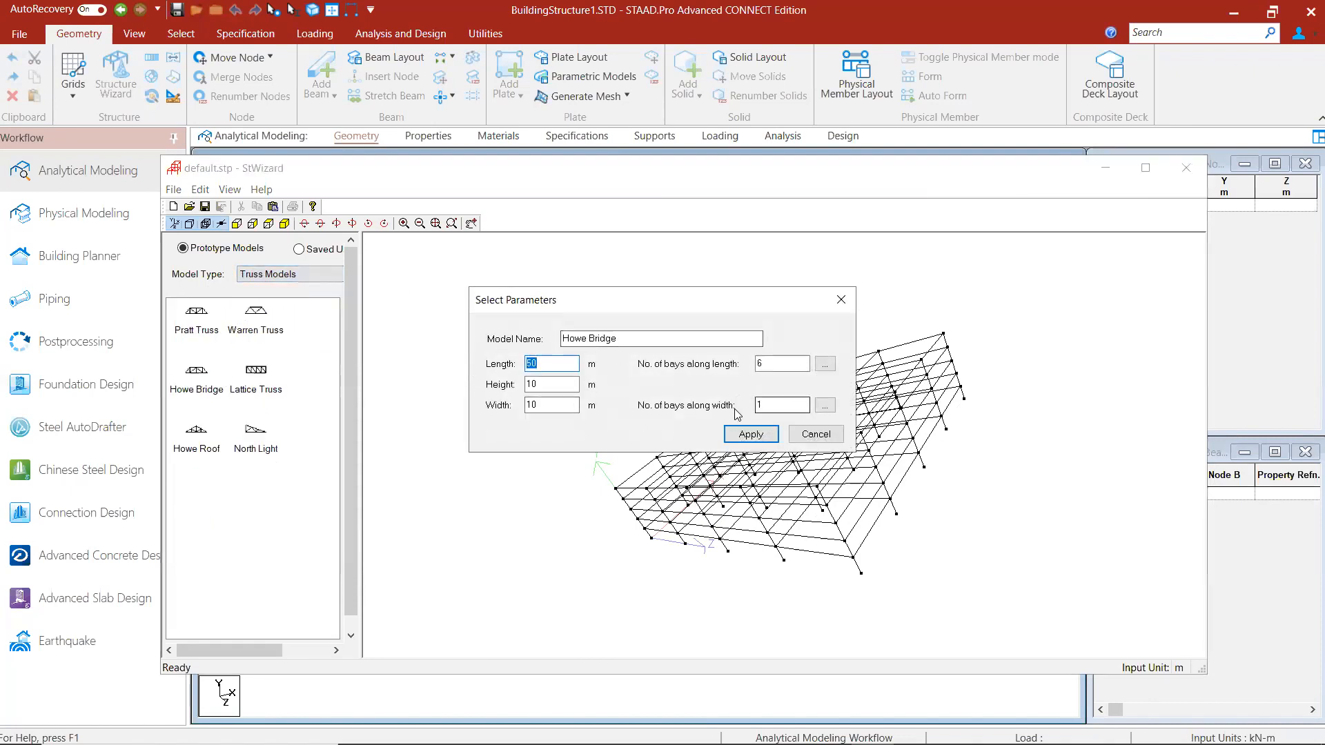
{"action": "left_click", "coordinate": [751, 434]}
{"action": "mouse_move", "coordinate": [821, 493]}
{"action": "left_mouse_down"}
{"action": "mouse_move", "coordinate": [985, 398]}
{"action": "mouse_move", "coordinate": [881, 494]}
{"action": "mouse_move", "coordinate": [710, 479]}
{"action": "mouse_move", "coordinate": [832, 456]}
{"action": "mouse_move", "coordinate": [826, 475]}
{"action": "left_mouse_up"}
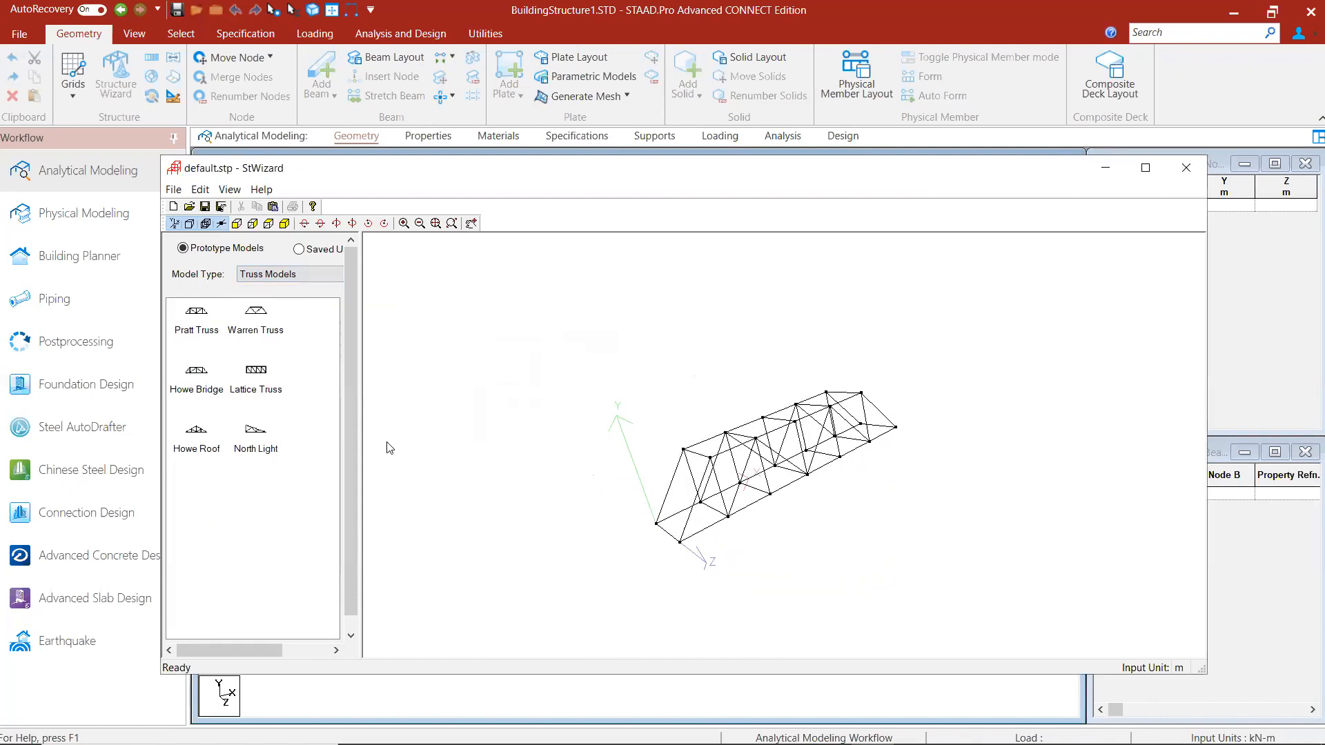
Step: Return to the frame models and generate the Bay Frame again with its default 10 × 3 × 12 m dimensions
{"action": "left_click", "coordinate": [281, 276]}
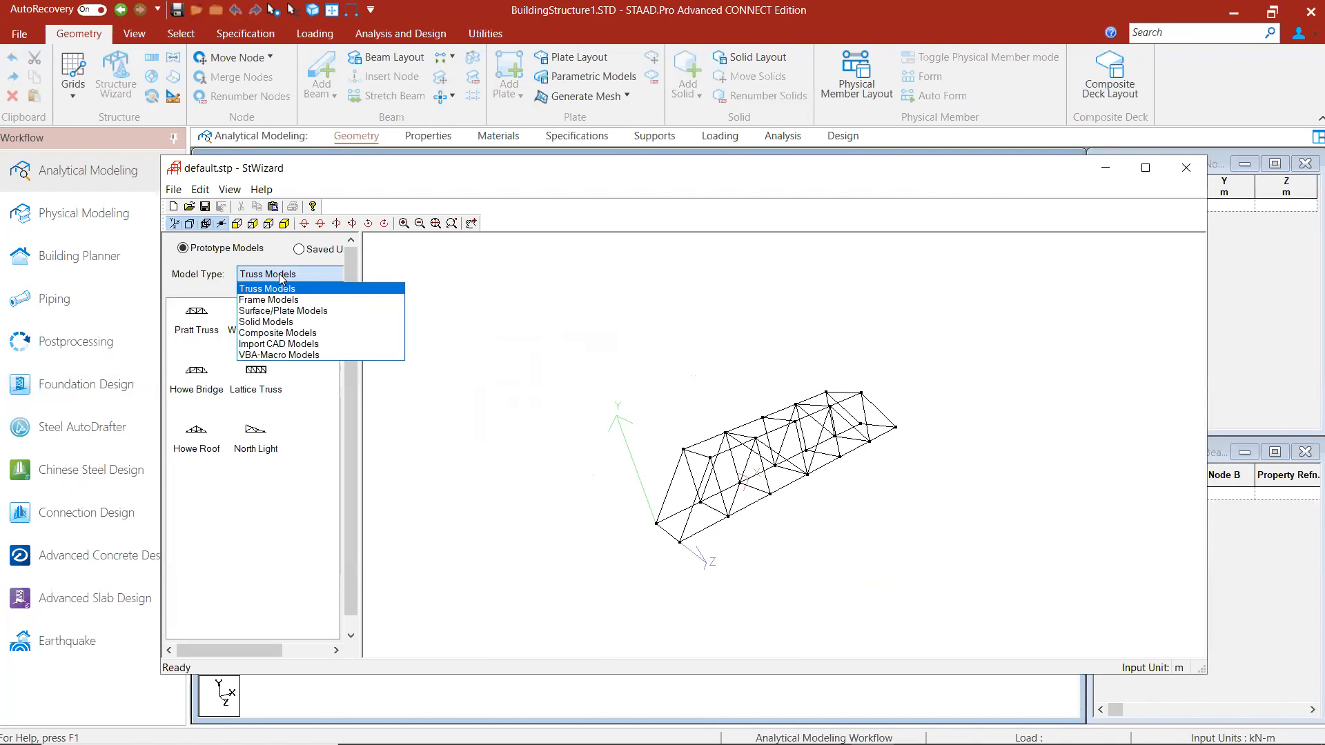
{"action": "left_click", "coordinate": [271, 300]}
{"action": "double_click", "coordinate": [196, 327]}
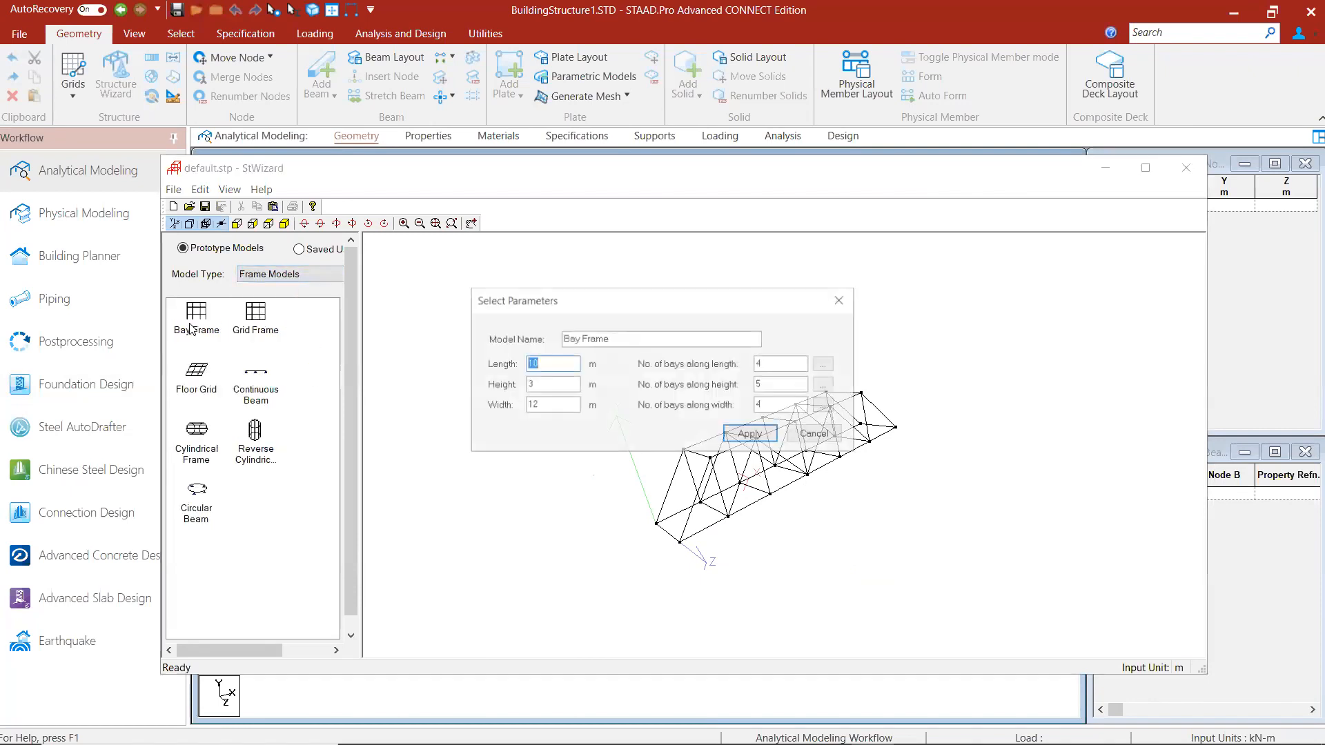
{"action": "left_click", "coordinate": [748, 434]}
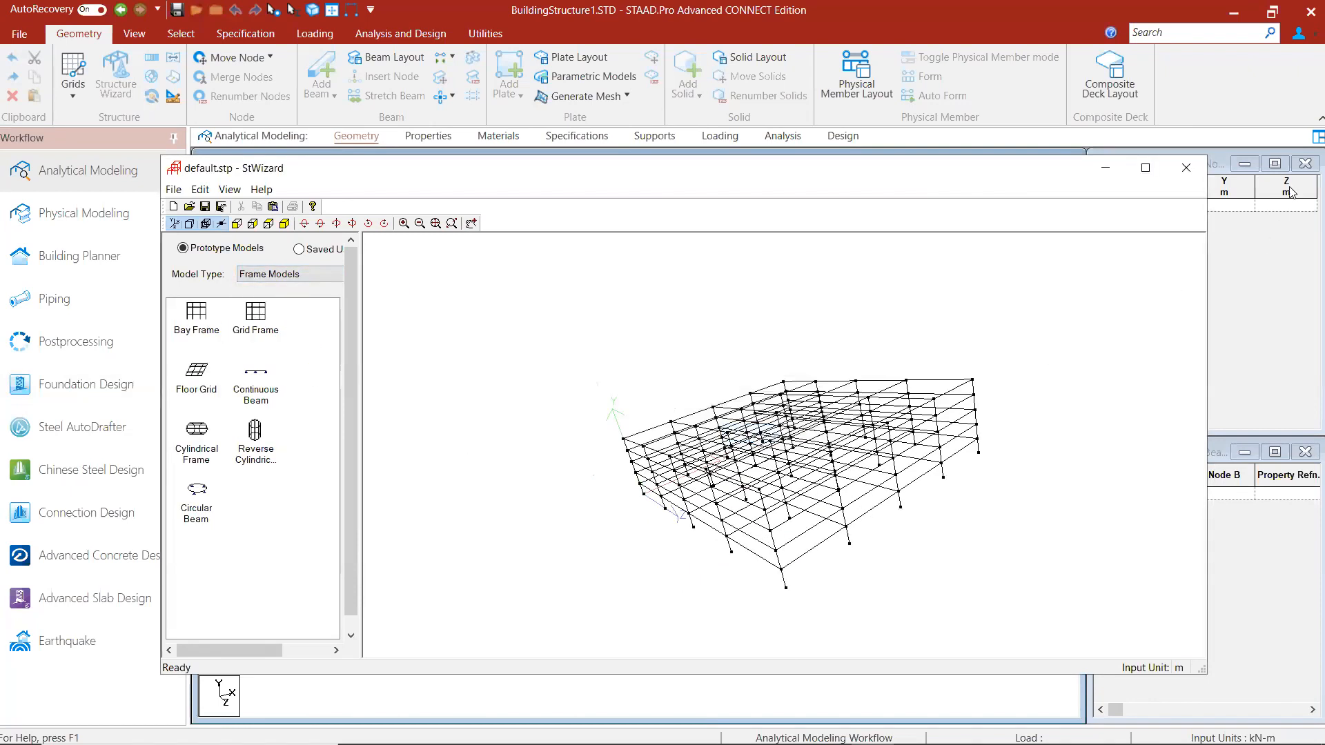
Step: Transfer the bay frame into the empty model and paste it at X 0, Y 0, Z 0 m
{"action": "left_click", "coordinate": [1182, 172]}
{"action": "left_click", "coordinate": [721, 421]}
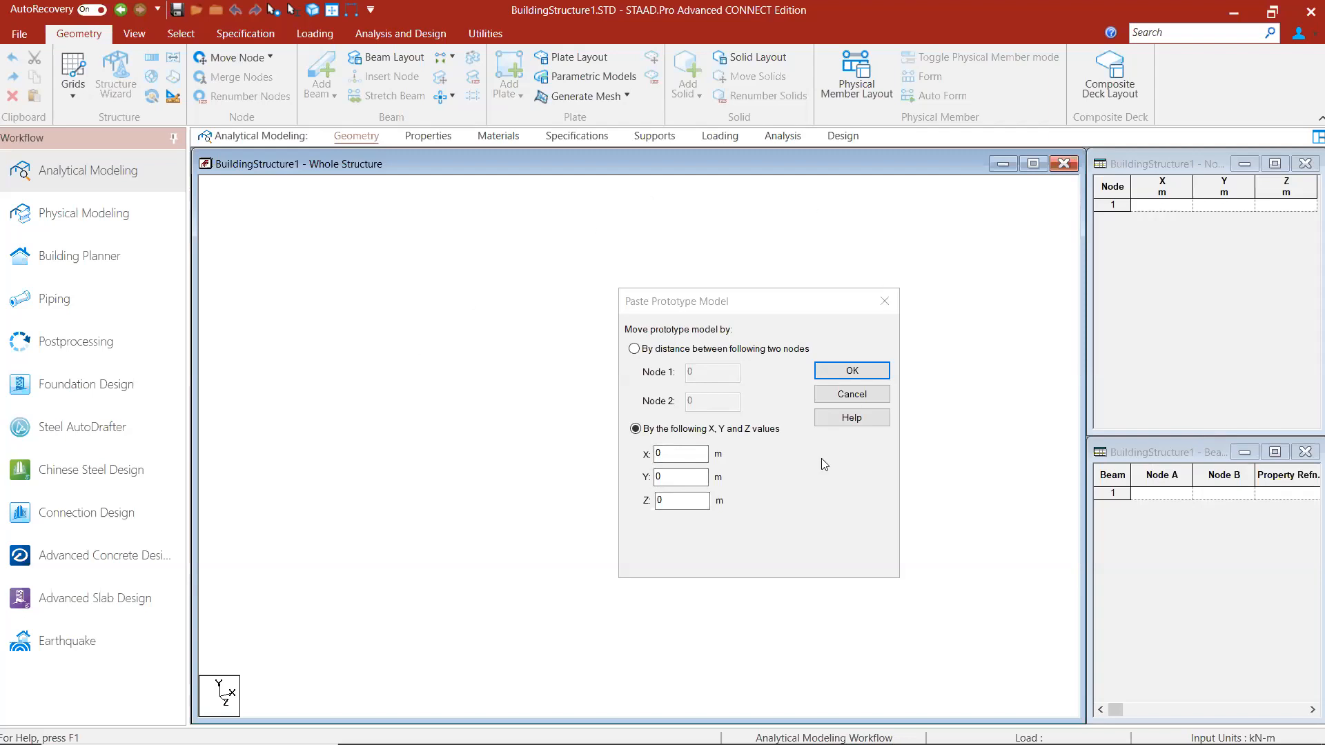
{"action": "left_click", "coordinate": [851, 373]}
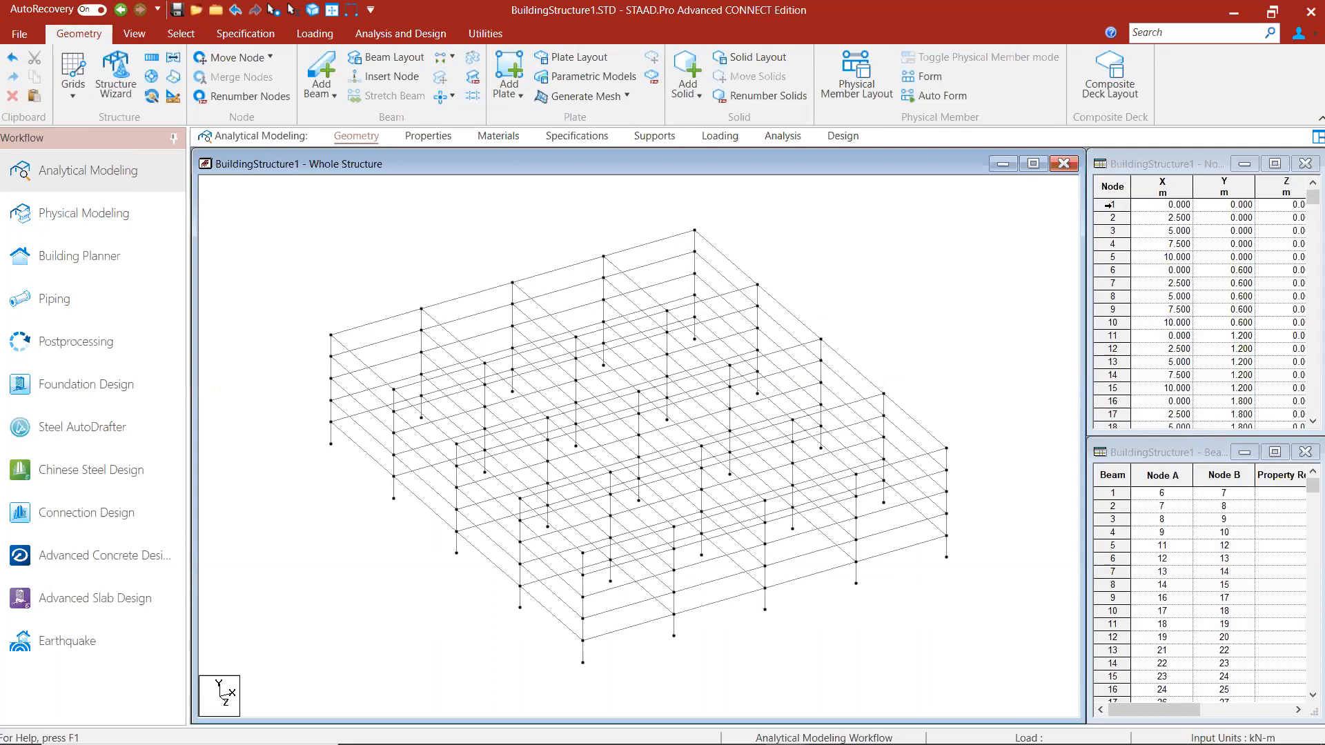
Step: Select node 1 in the node table to locate it in the frame
{"action": "left_click", "coordinate": [1109, 206]}
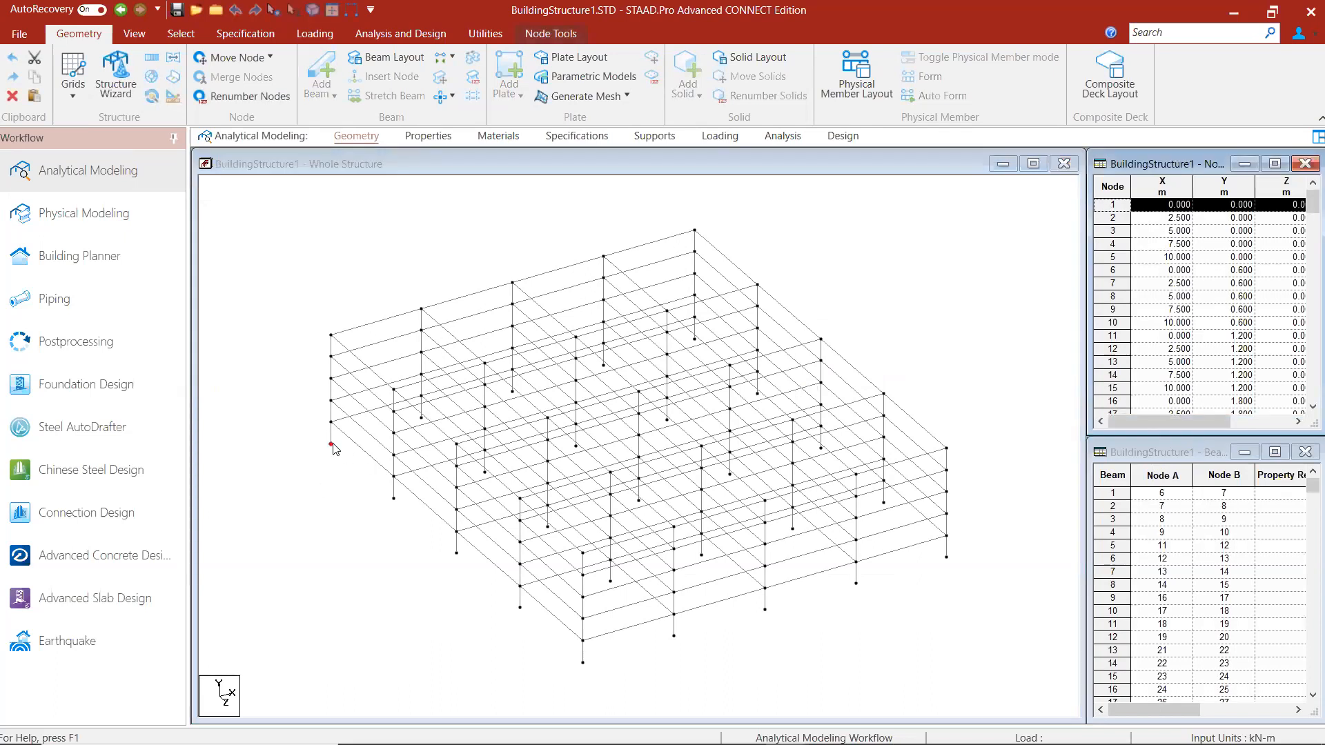
{"action": "scroll", "coordinate": [346, 444], "scroll_direction": "up", "scroll_amount": 1}
{"action": "scroll", "coordinate": [346, 444], "scroll_direction": "down", "scroll_amount": 1}
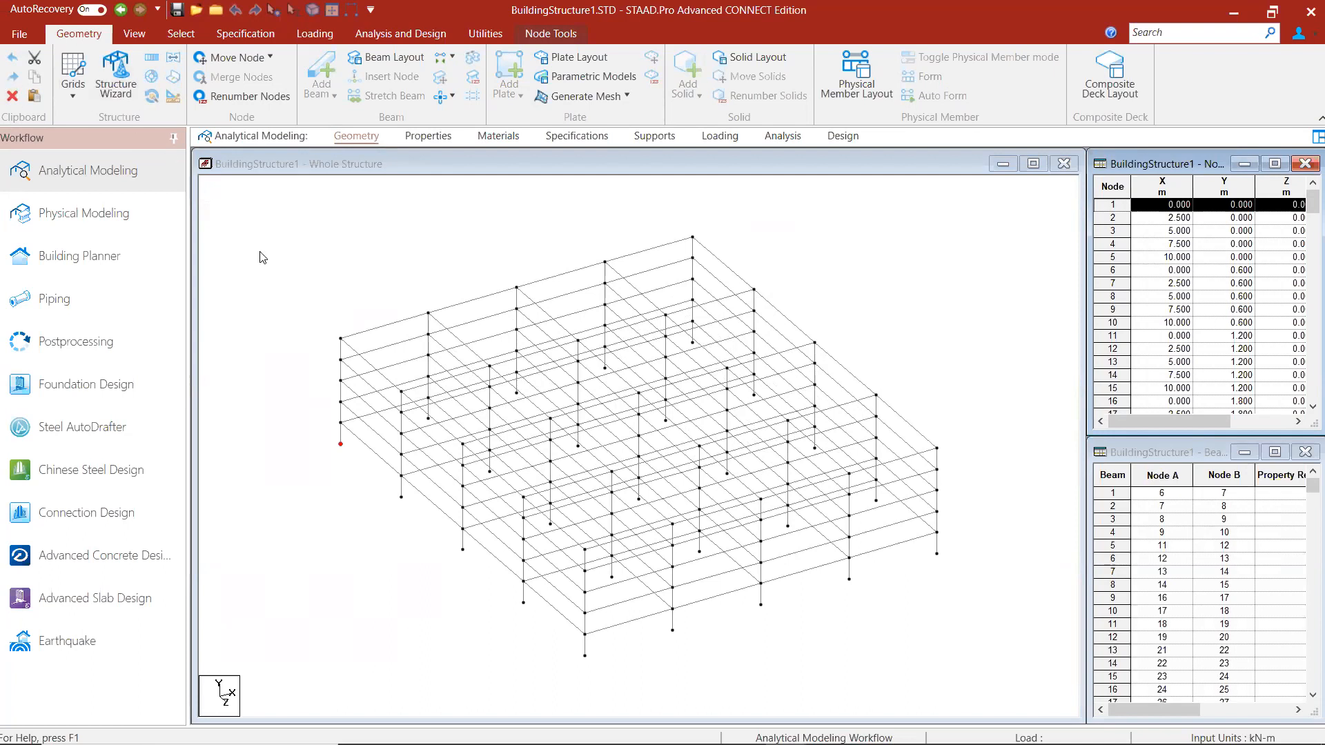
{"action": "scroll", "coordinate": [606, 303], "scroll_direction": "up", "scroll_amount": 1}
{"action": "middle_click_drag", "start_coordinate": [605, 303], "coordinate": [643, 317]}
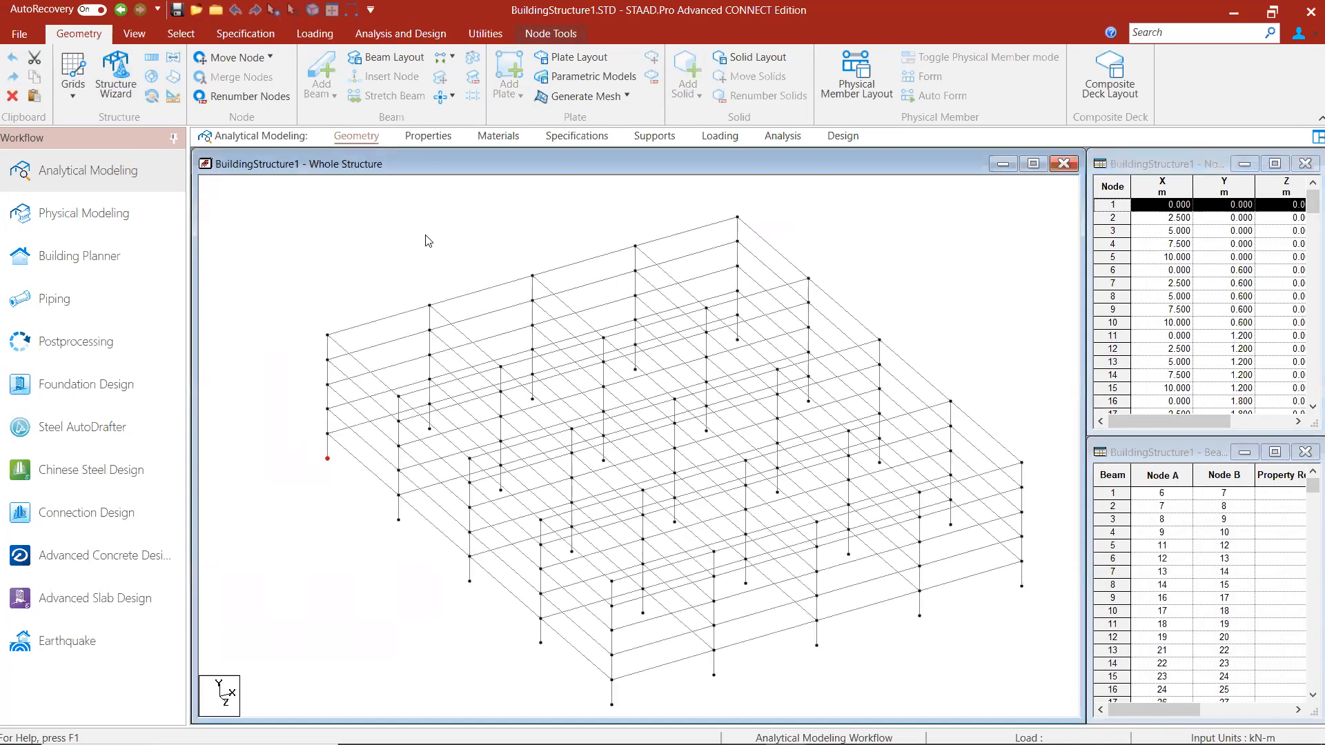
{"action": "left_click", "coordinate": [361, 238]}
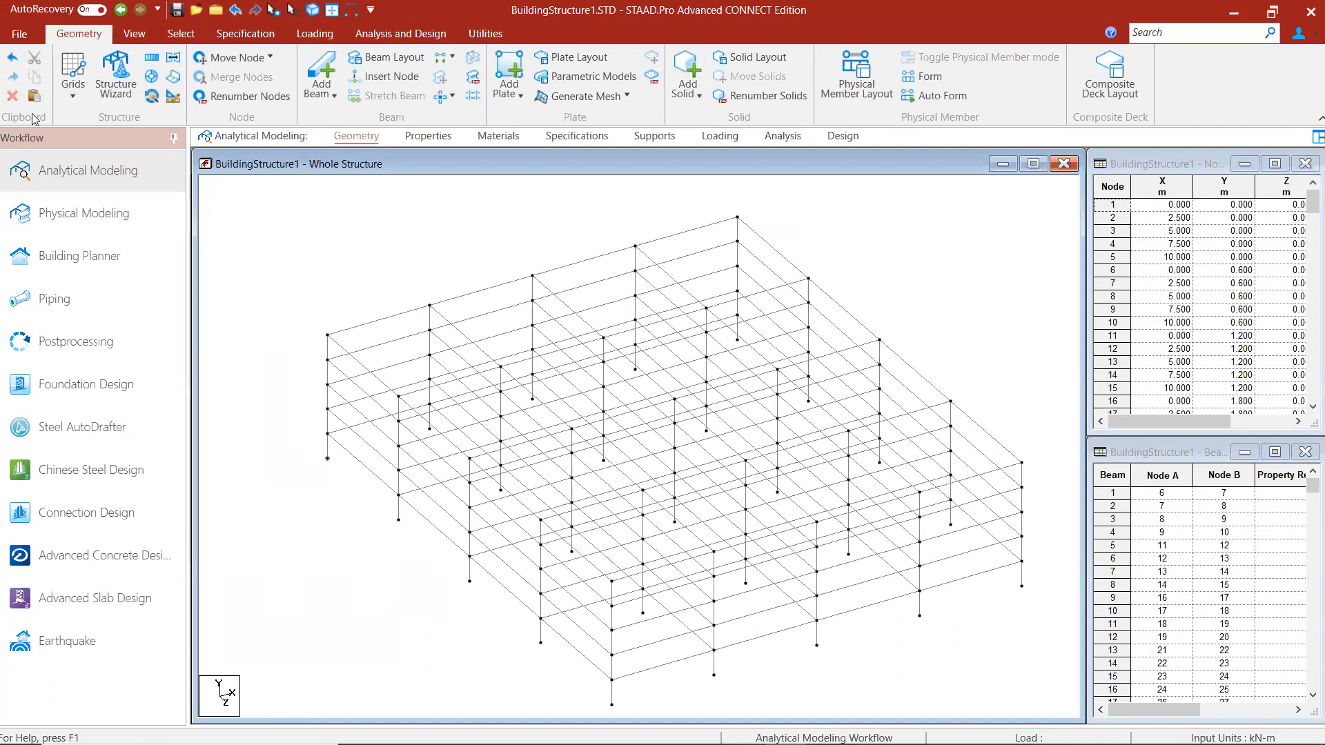
{"action": "left_click", "coordinate": [115, 72]}
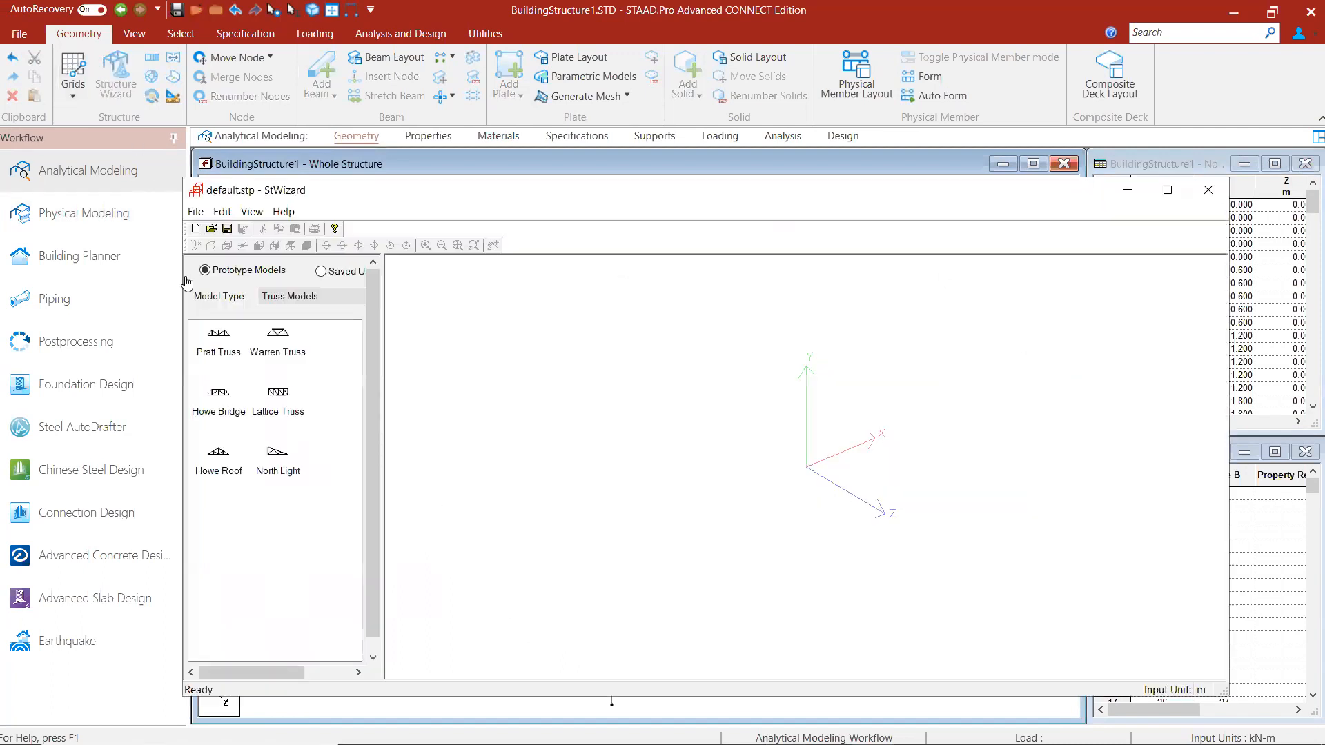
{"action": "left_click", "coordinate": [232, 409]}
{"action": "double_click", "coordinate": [218, 464]}
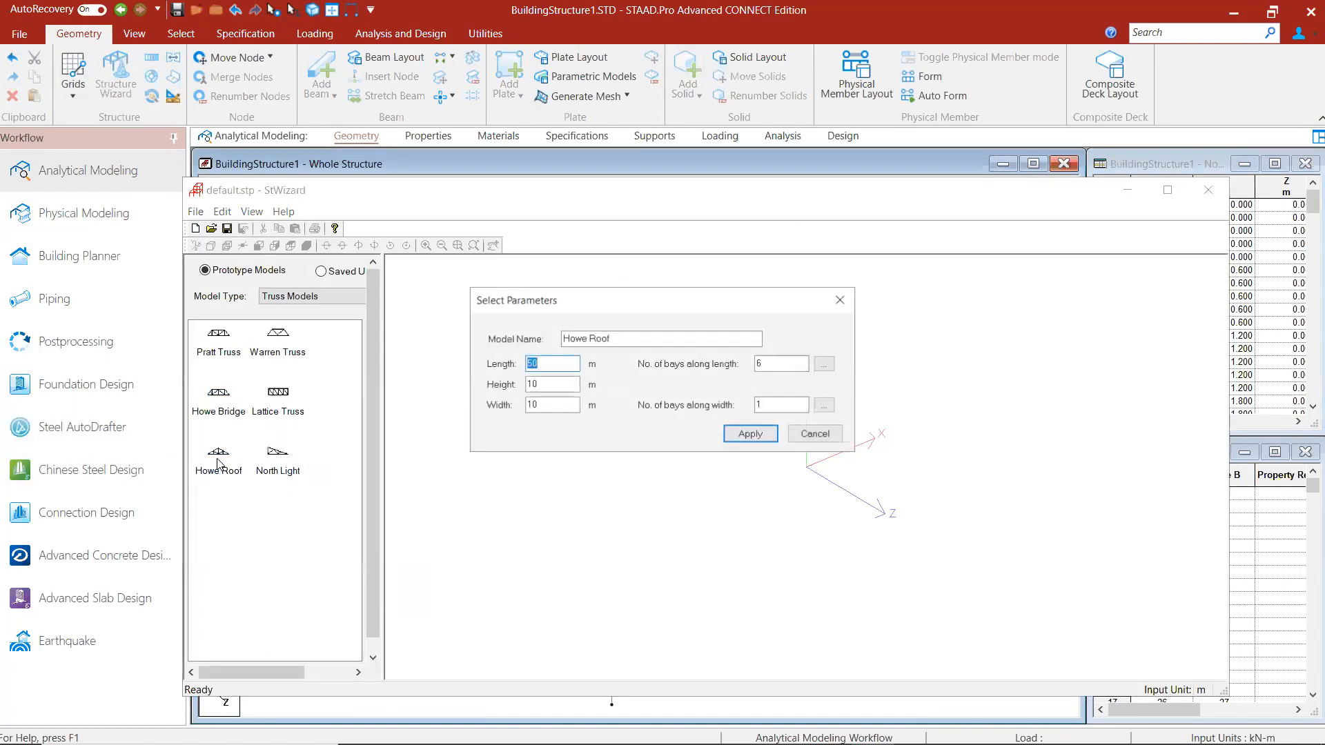
{"action": "left_click", "coordinate": [841, 299]}
{"action": "left_click", "coordinate": [1208, 190]}
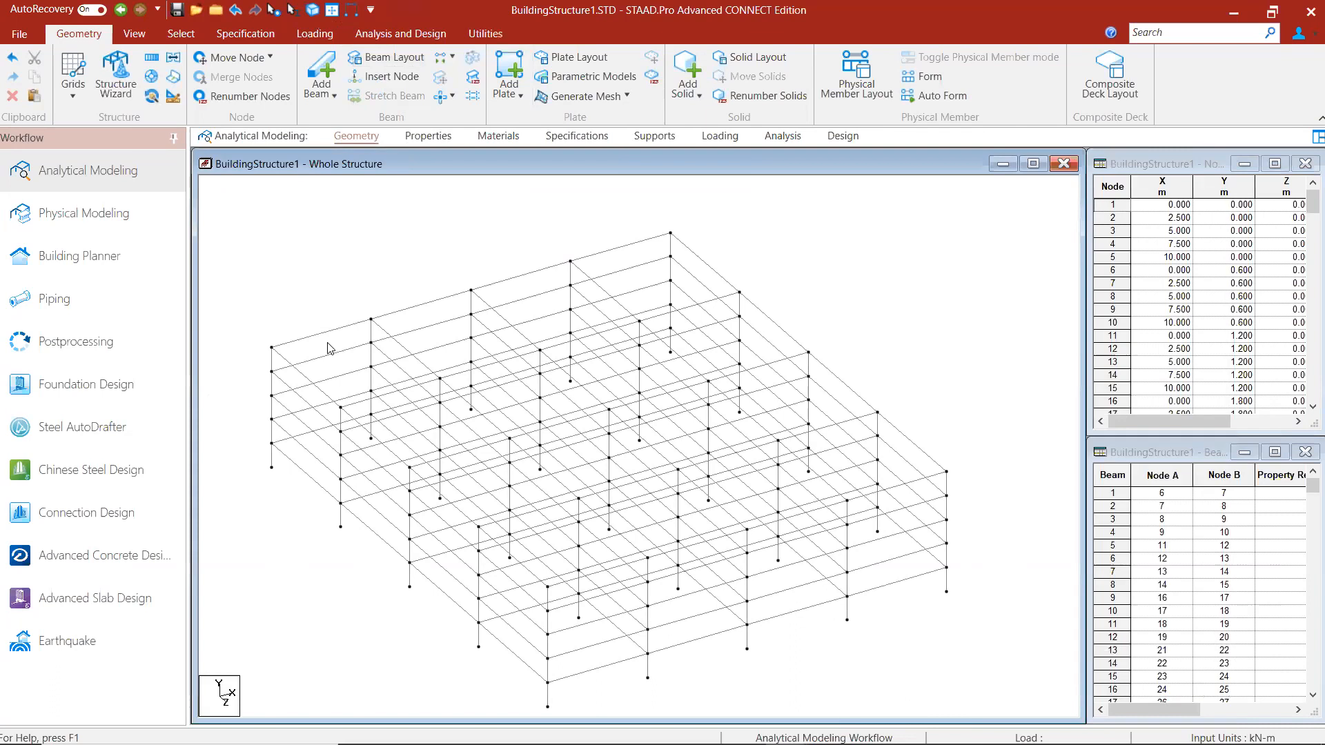
Step: Open the Quick Access Toolbar customization and look through the list of all commands for the Structure Wizard
{"action": "left_click", "coordinate": [372, 9]}
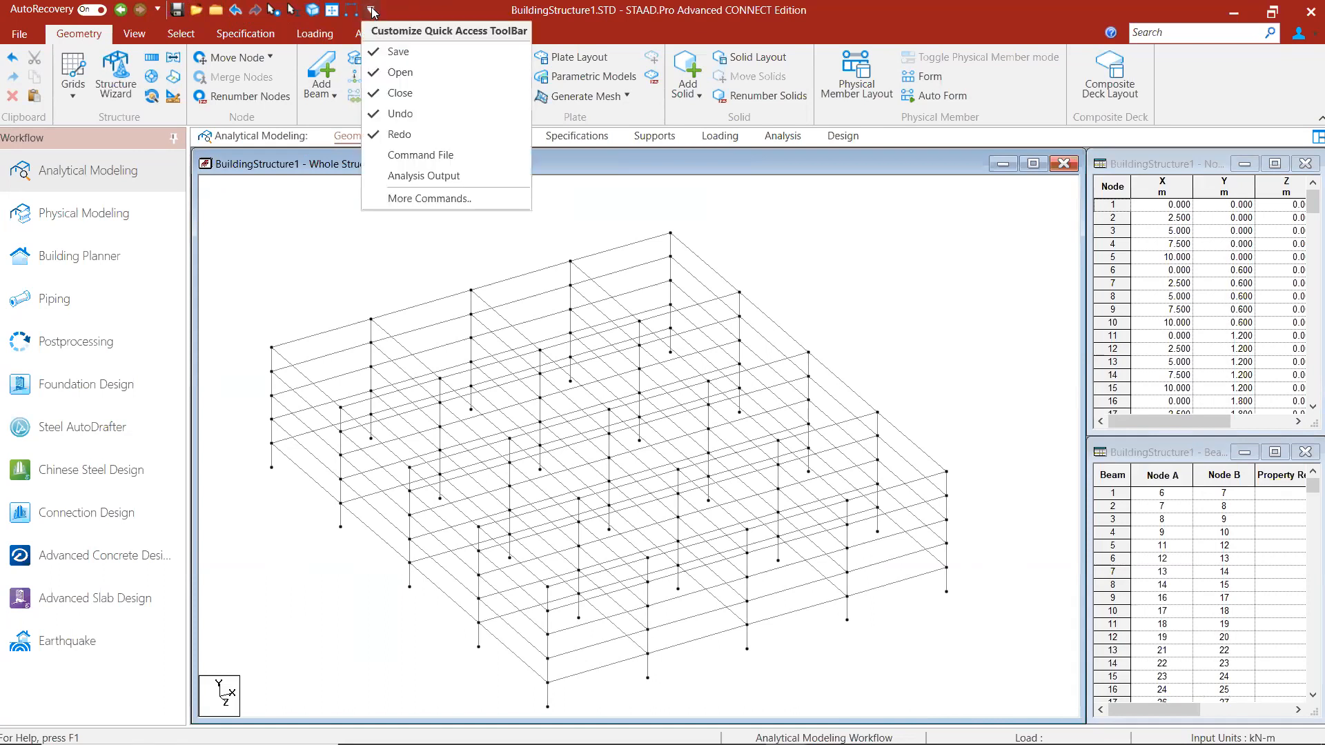
{"action": "left_click", "coordinate": [418, 198]}
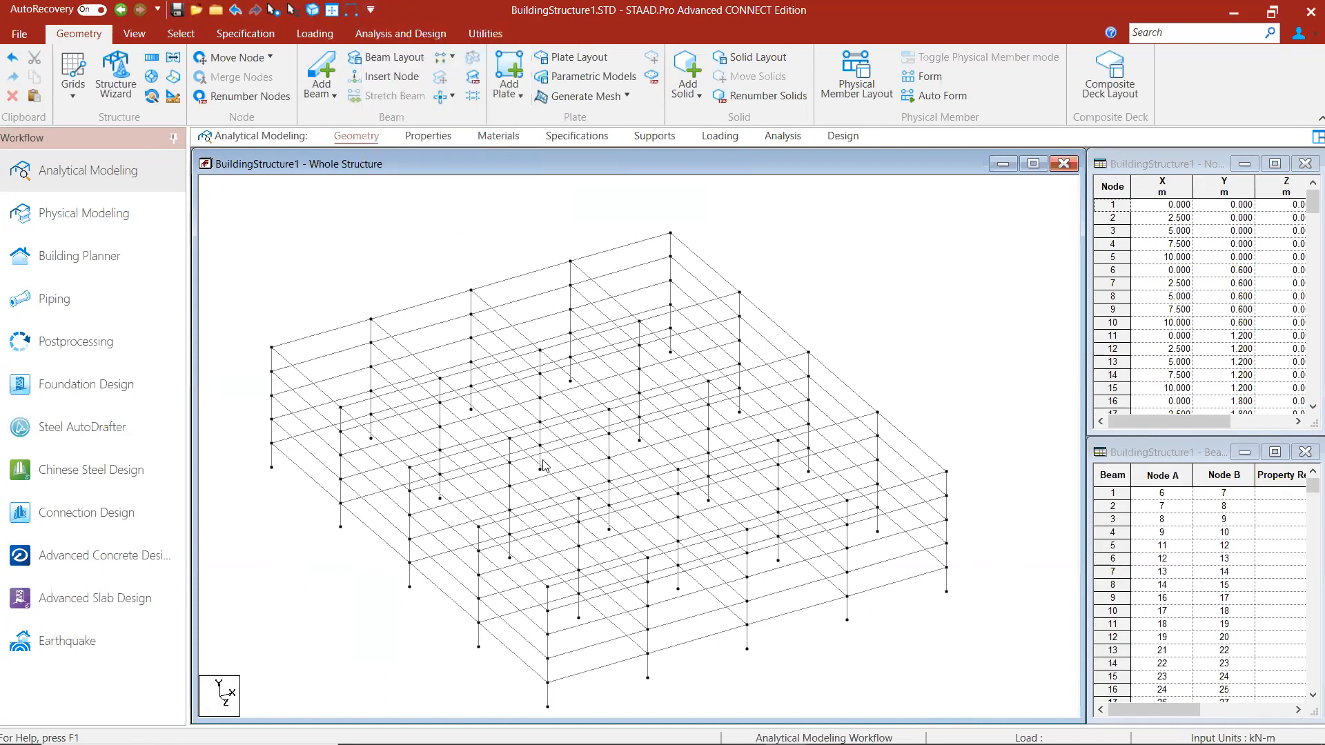
{"action": "scroll", "coordinate": [532, 320], "scroll_direction": "down", "scroll_amount": 4}
{"action": "scroll", "coordinate": [531, 321], "scroll_direction": "down", "scroll_amount": 5}
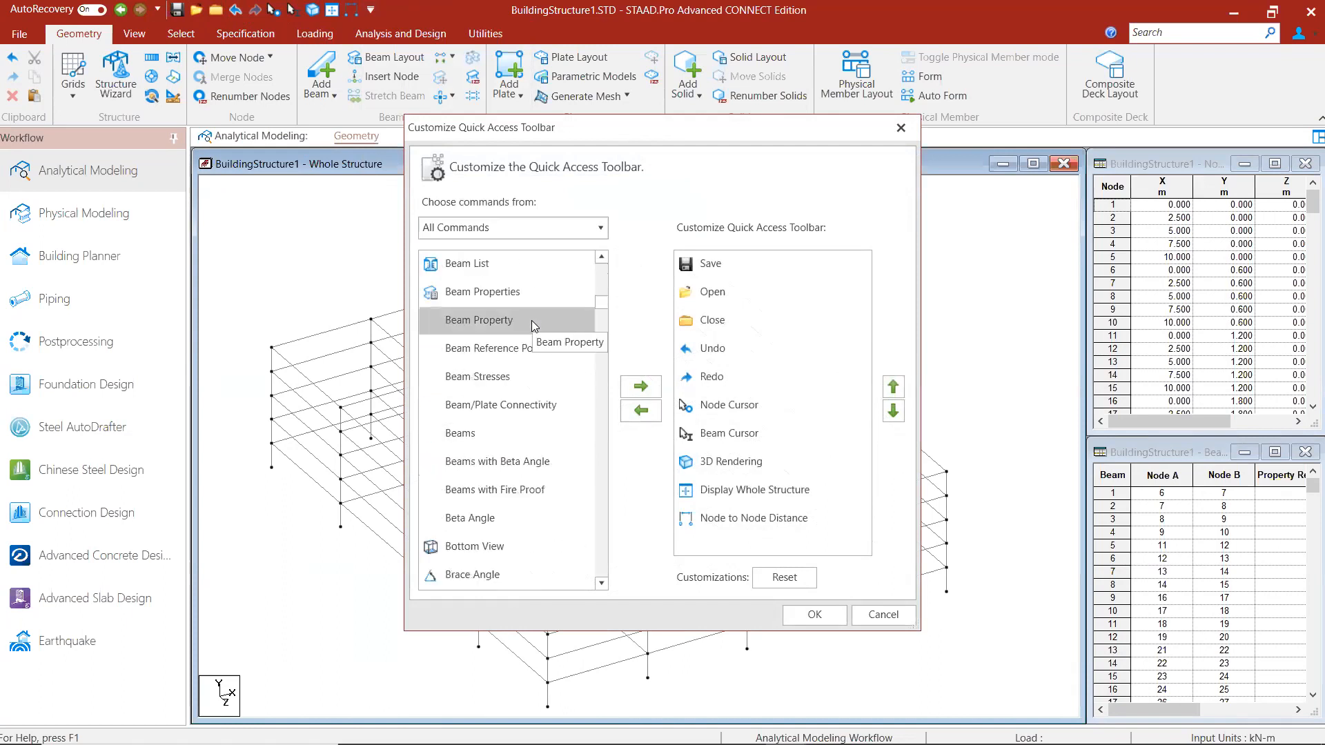
{"action": "scroll", "coordinate": [531, 320], "scroll_direction": "down", "scroll_amount": 6}
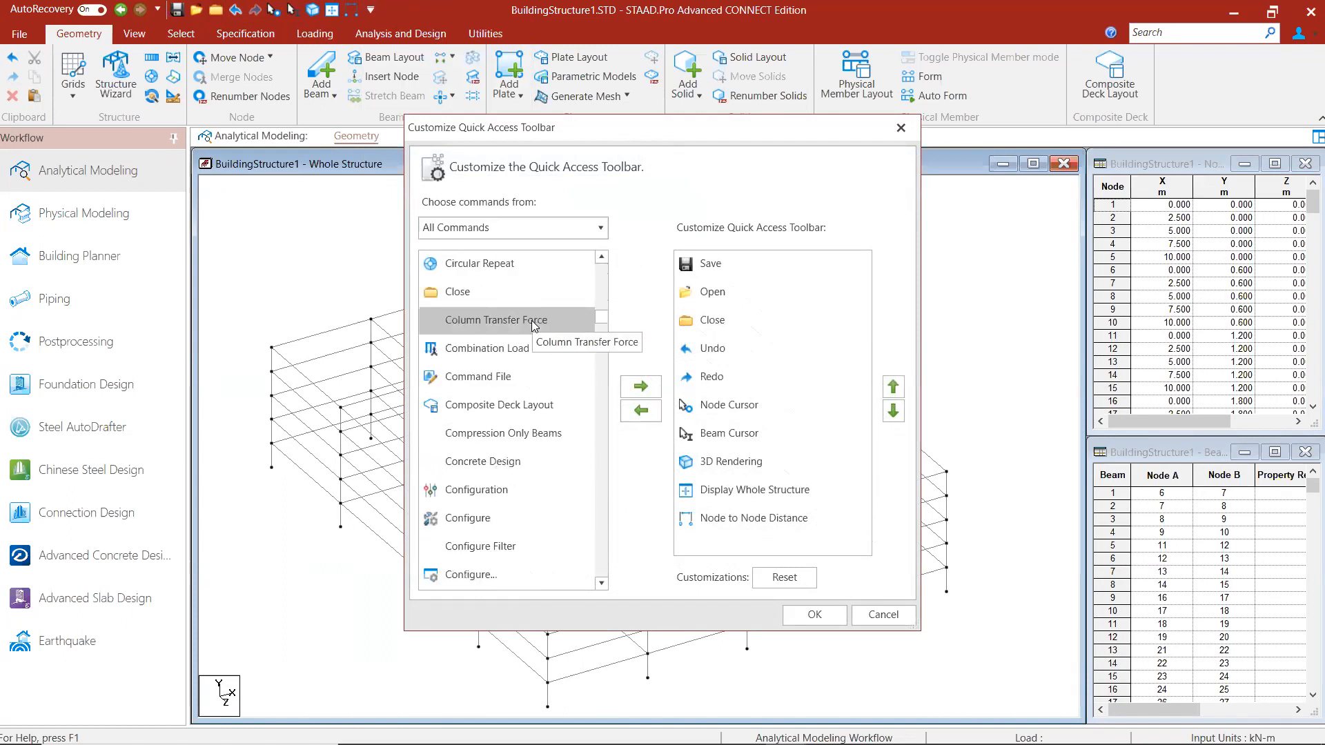
{"action": "scroll", "coordinate": [531, 320], "scroll_direction": "up", "scroll_amount": 4}
{"action": "scroll", "coordinate": [532, 324], "scroll_direction": "down", "scroll_amount": 9}
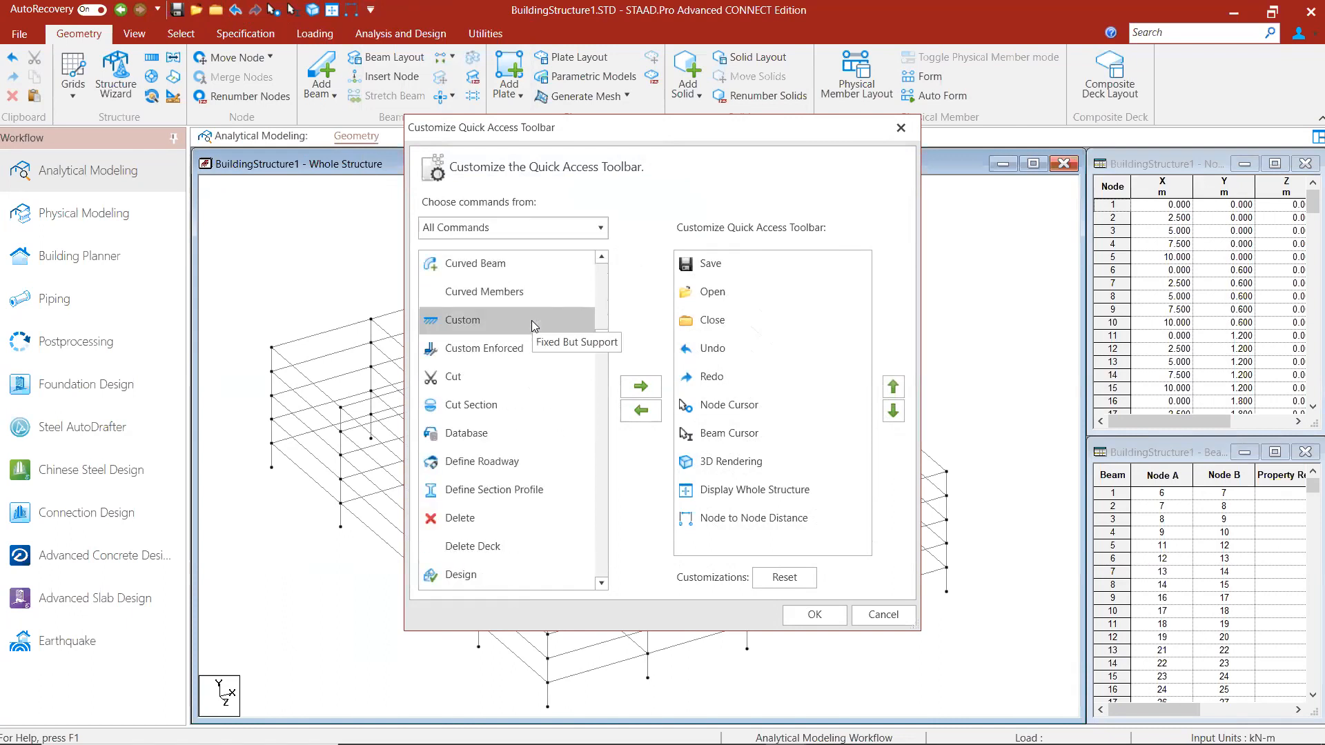
{"action": "scroll", "coordinate": [531, 320], "scroll_direction": "down", "scroll_amount": 5}
{"action": "scroll", "coordinate": [532, 320], "scroll_direction": "down", "scroll_amount": 8}
{"action": "scroll", "coordinate": [531, 320], "scroll_direction": "down", "scroll_amount": 20}
{"action": "scroll", "coordinate": [532, 320], "scroll_direction": "down", "scroll_amount": 6}
{"action": "scroll", "coordinate": [532, 320], "scroll_direction": "down", "scroll_amount": 10}
{"action": "scroll", "coordinate": [531, 321], "scroll_direction": "down", "scroll_amount": 3}
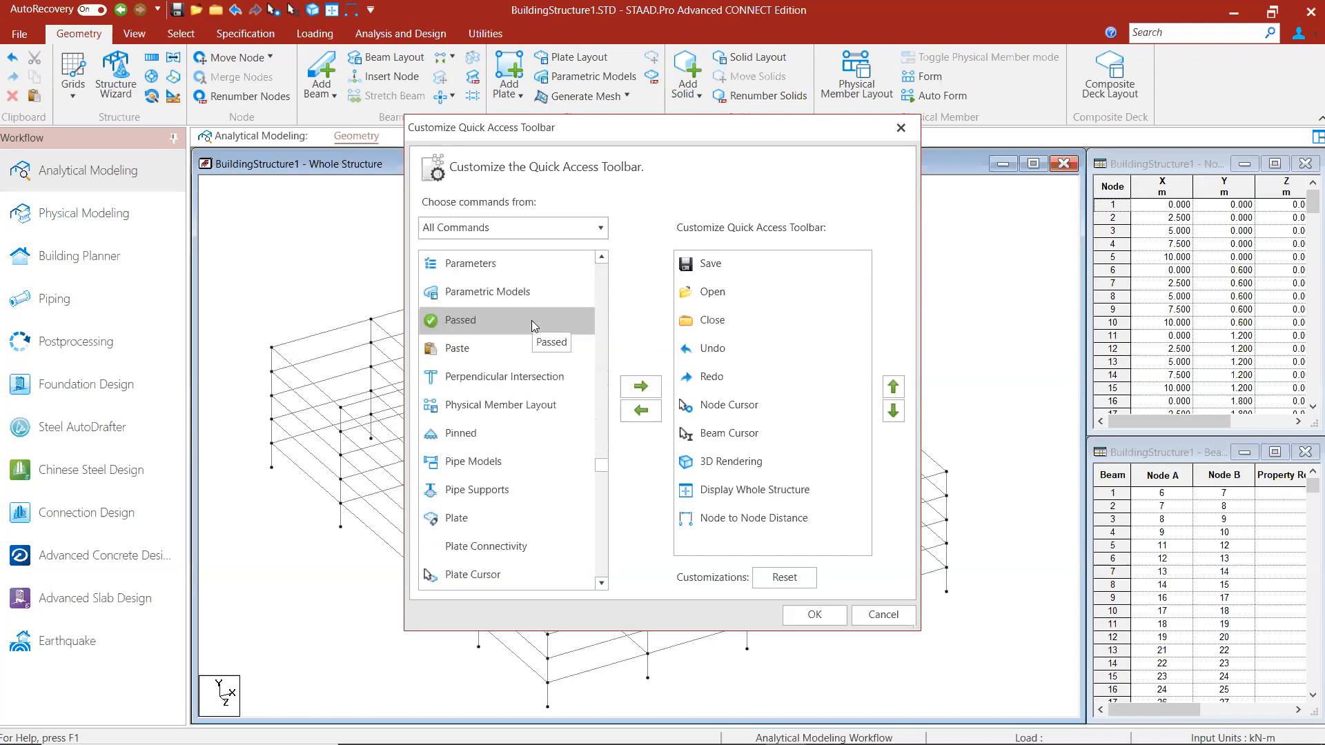
{"action": "scroll", "coordinate": [532, 320], "scroll_direction": "up", "scroll_amount": 9}
Step: Add the Structure Wizard from the Geometry Tab commands to the Quick Access Toolbar and test that it launches
{"action": "left_click", "coordinate": [515, 229]}
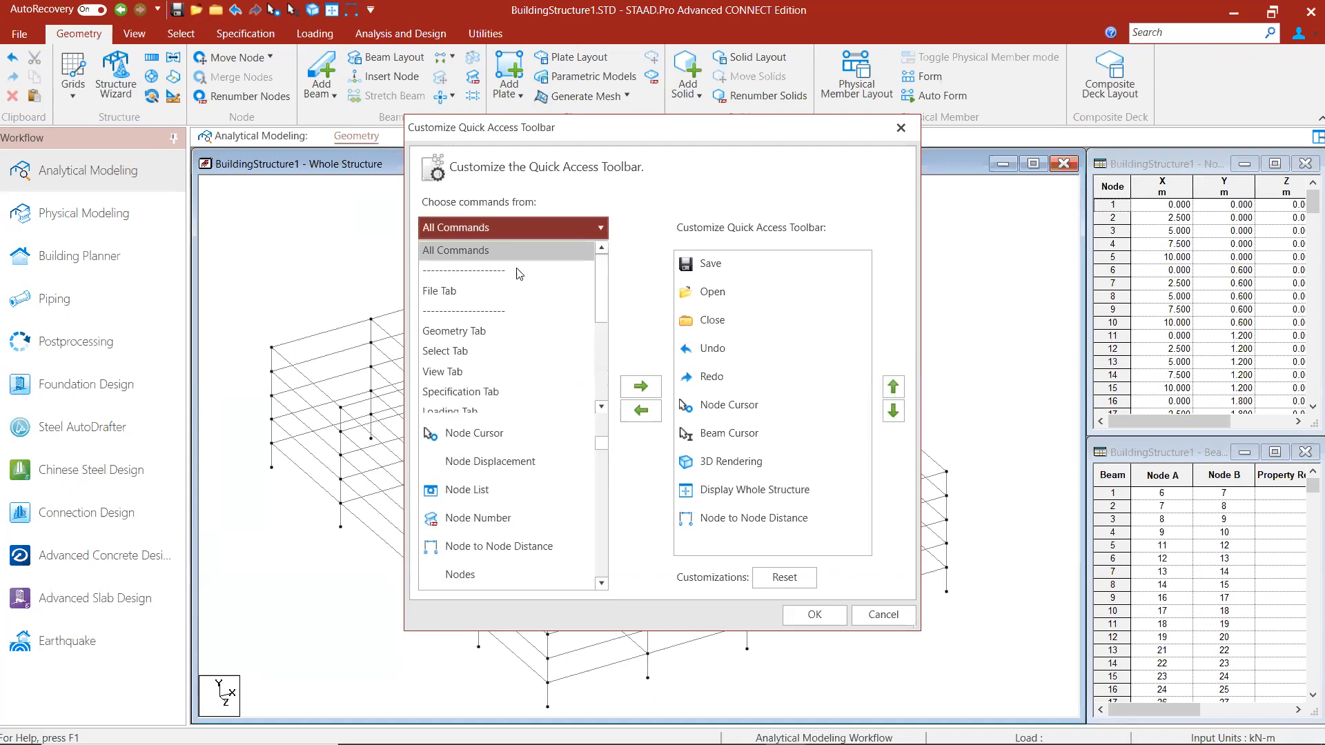
{"action": "left_click", "coordinate": [518, 331]}
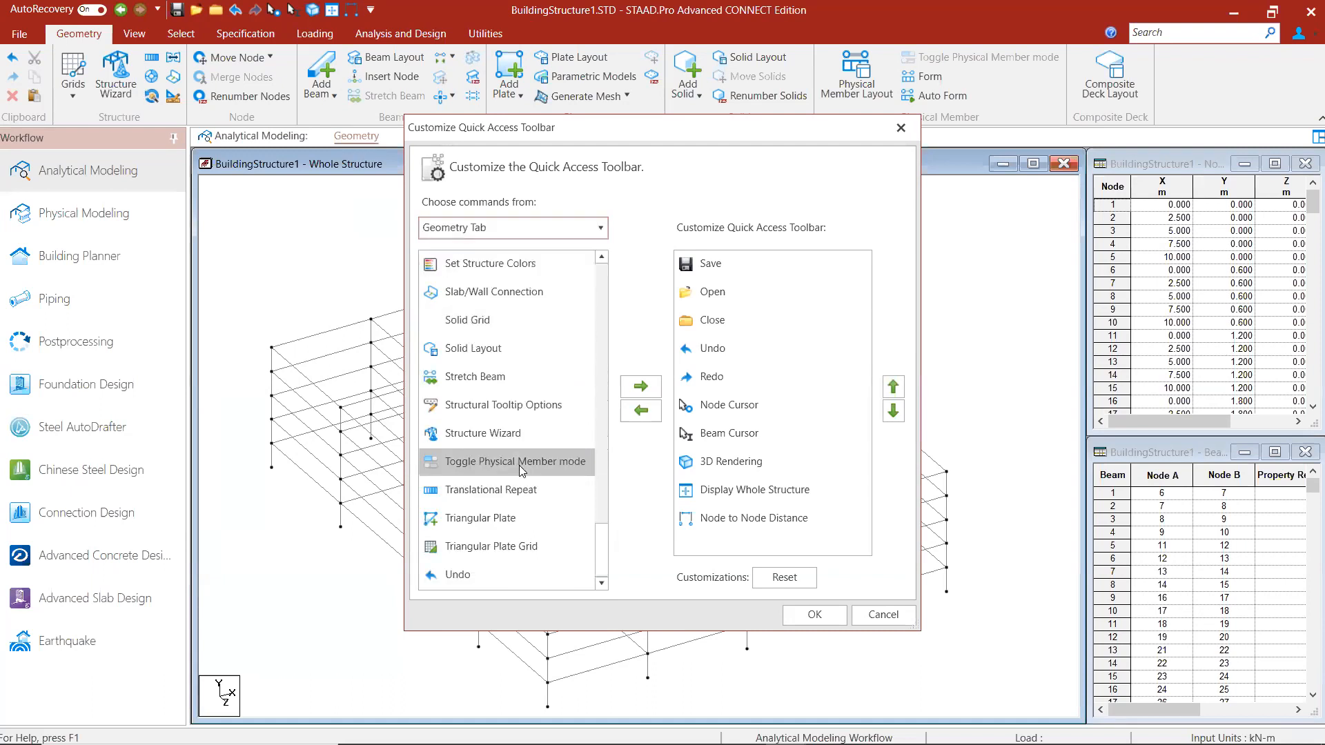
{"action": "left_click", "coordinate": [502, 444]}
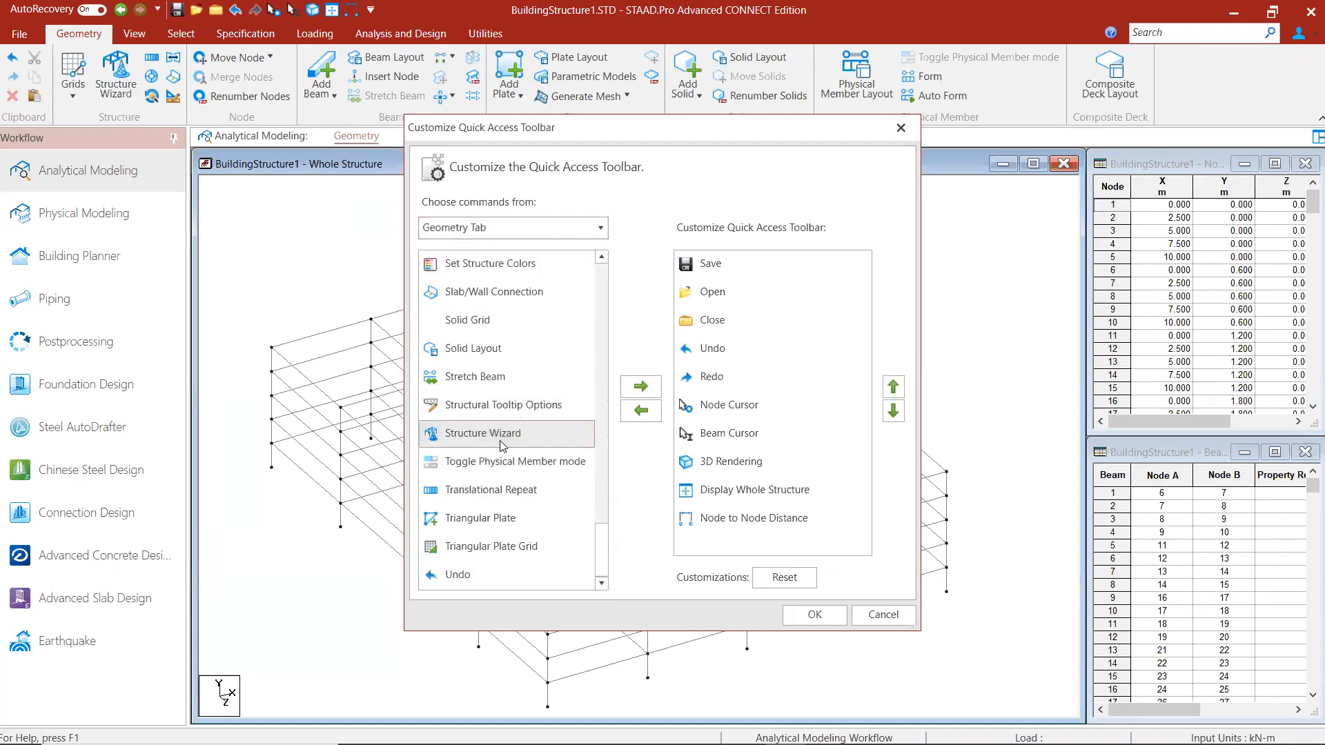
{"action": "left_click", "coordinate": [651, 384]}
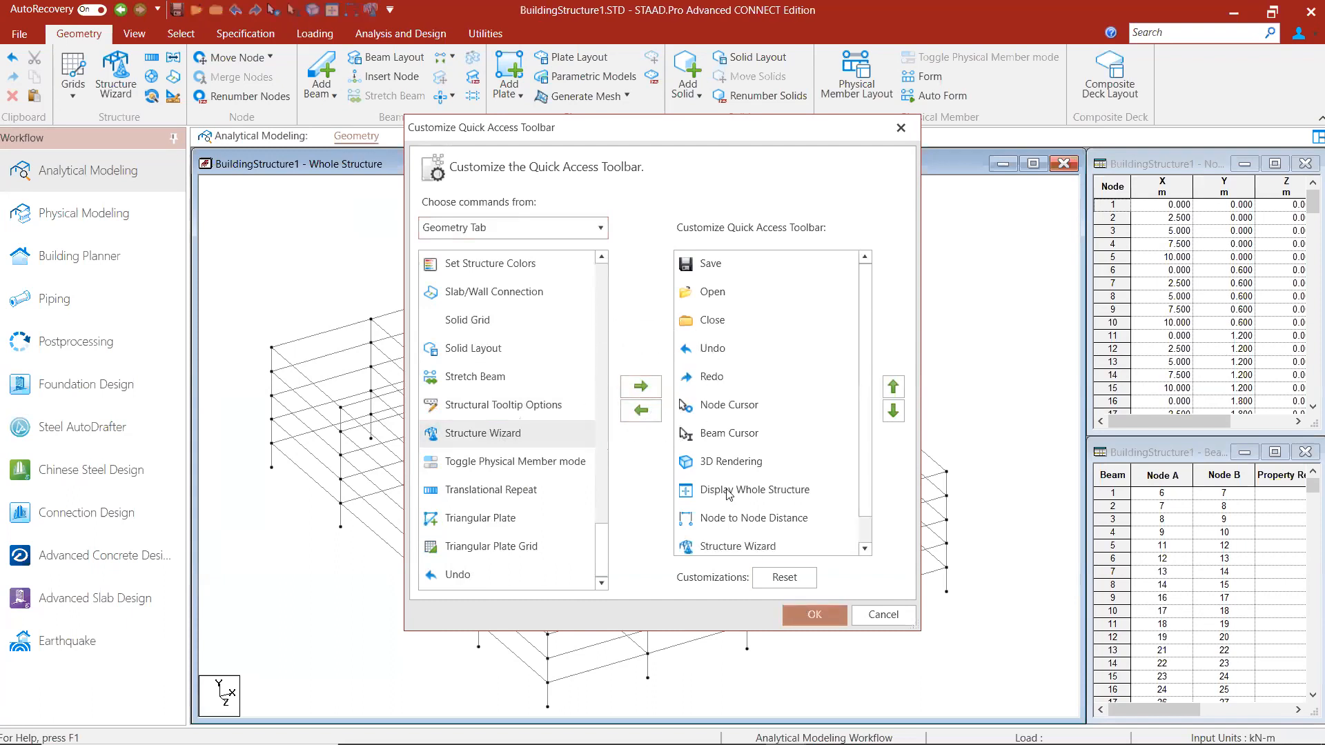
{"action": "left_click", "coordinate": [807, 614]}
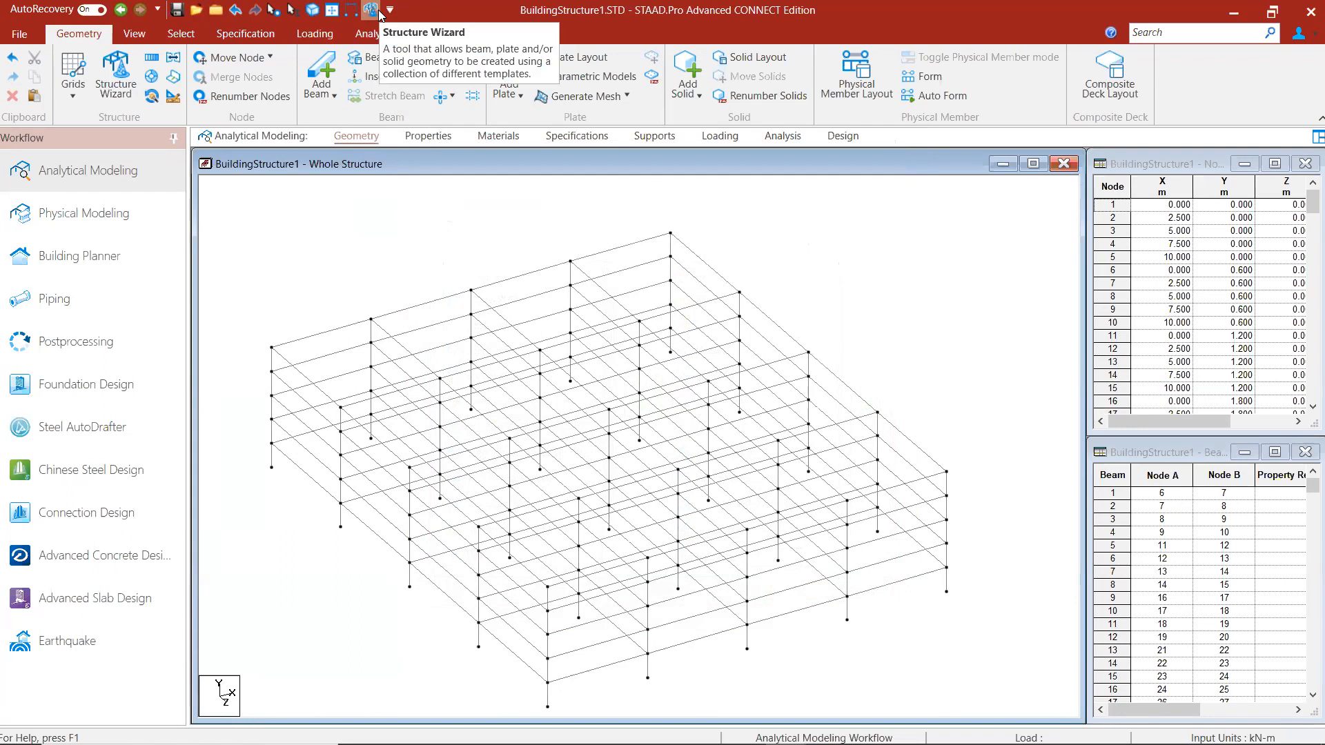
{"action": "left_click", "coordinate": [377, 12]}
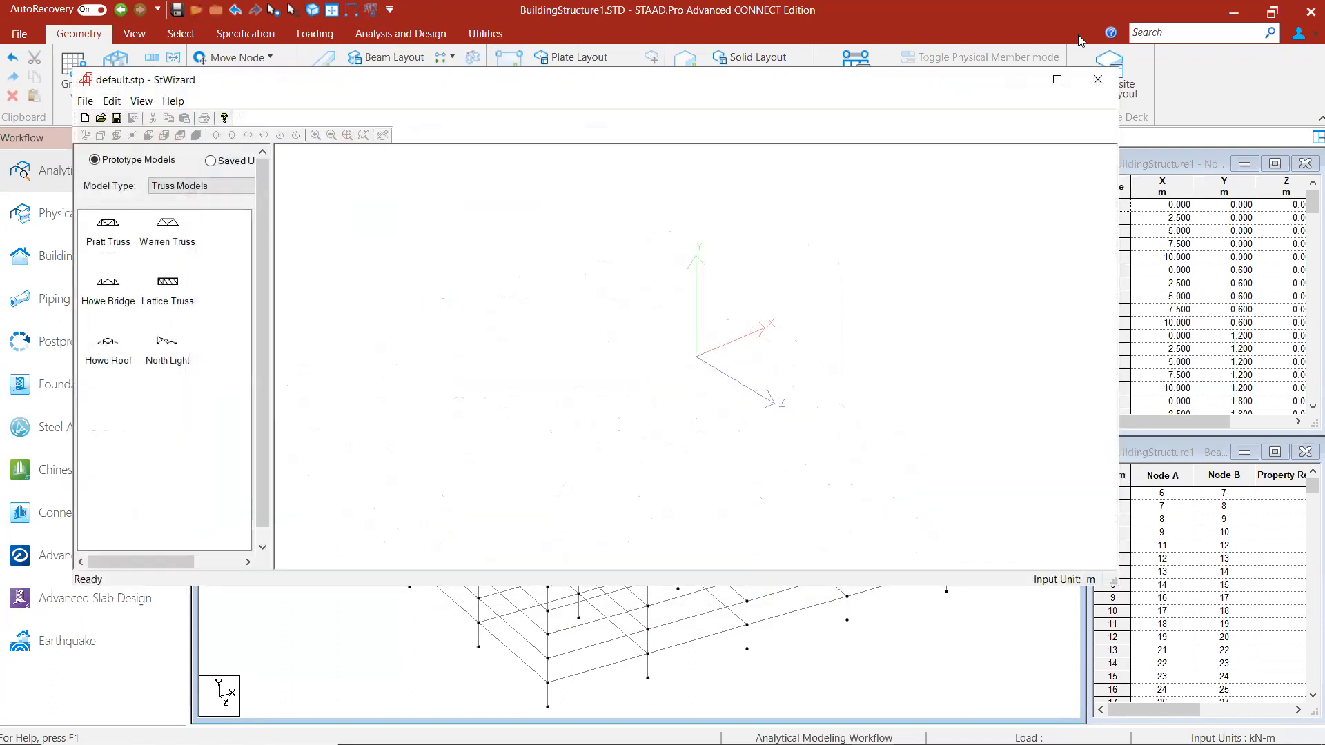
{"action": "left_click", "coordinate": [1097, 79]}
Step: Measure the length and width of the bay frame's top level between its corner nodes
{"action": "left_click", "coordinate": [351, 14]}
{"action": "left_click", "coordinate": [271, 348]}
{"action": "left_click", "coordinate": [678, 231]}
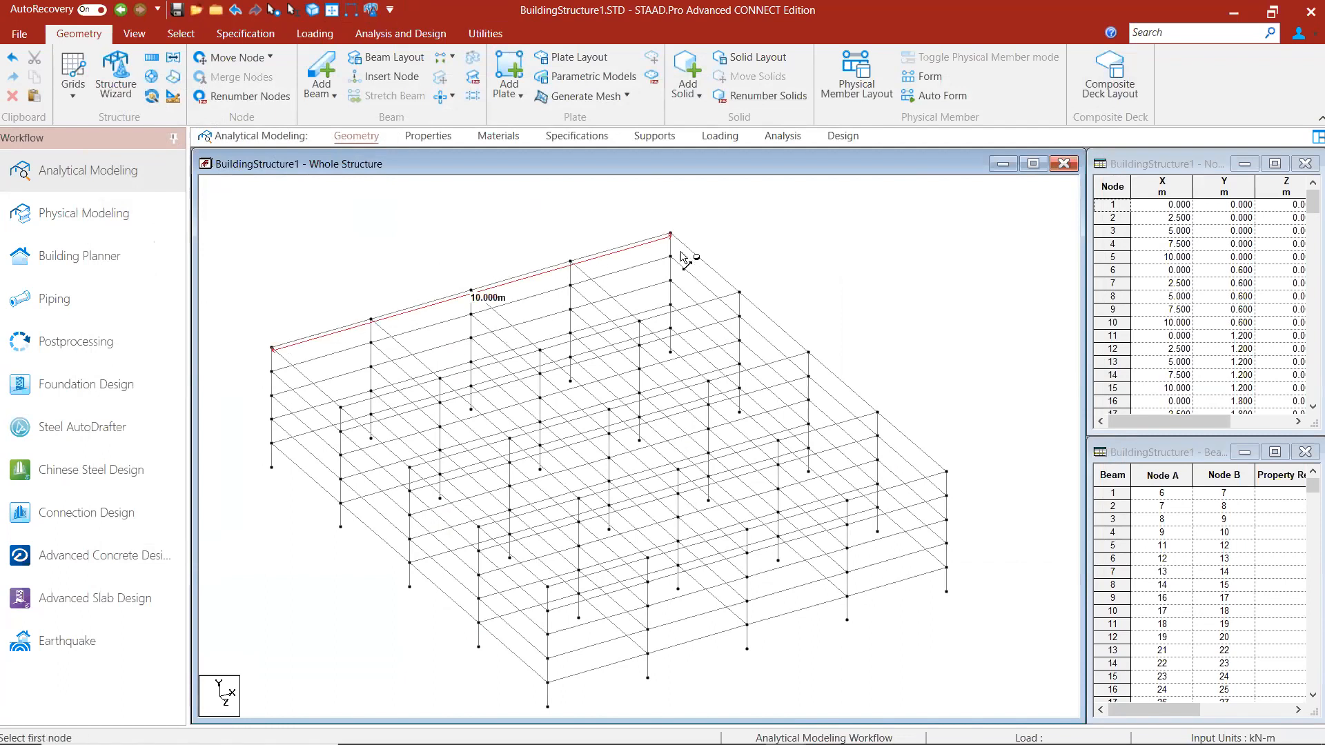
{"action": "left_click", "coordinate": [947, 472]}
Step: Open the Structure Wizard with its truss models and look at the Howe Roof parameters
{"action": "left_click", "coordinate": [120, 69]}
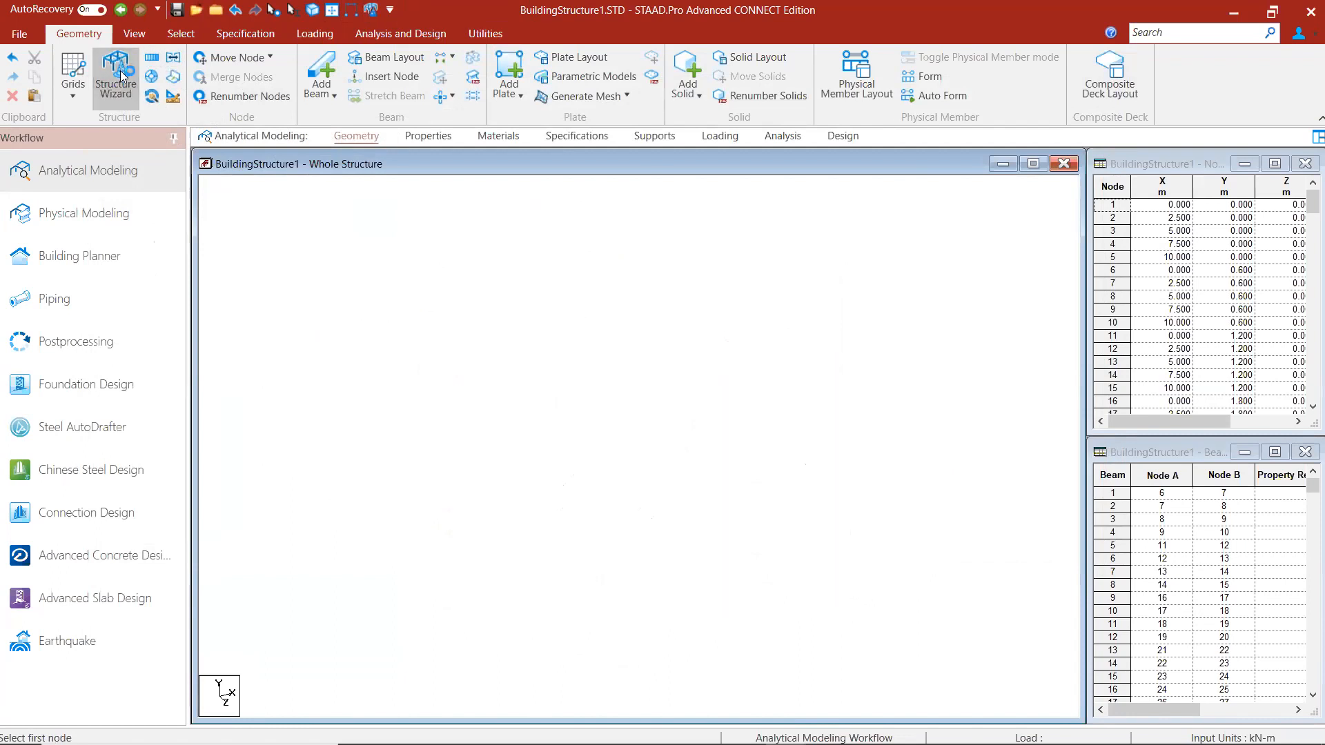
{"action": "left_click", "coordinate": [187, 257]}
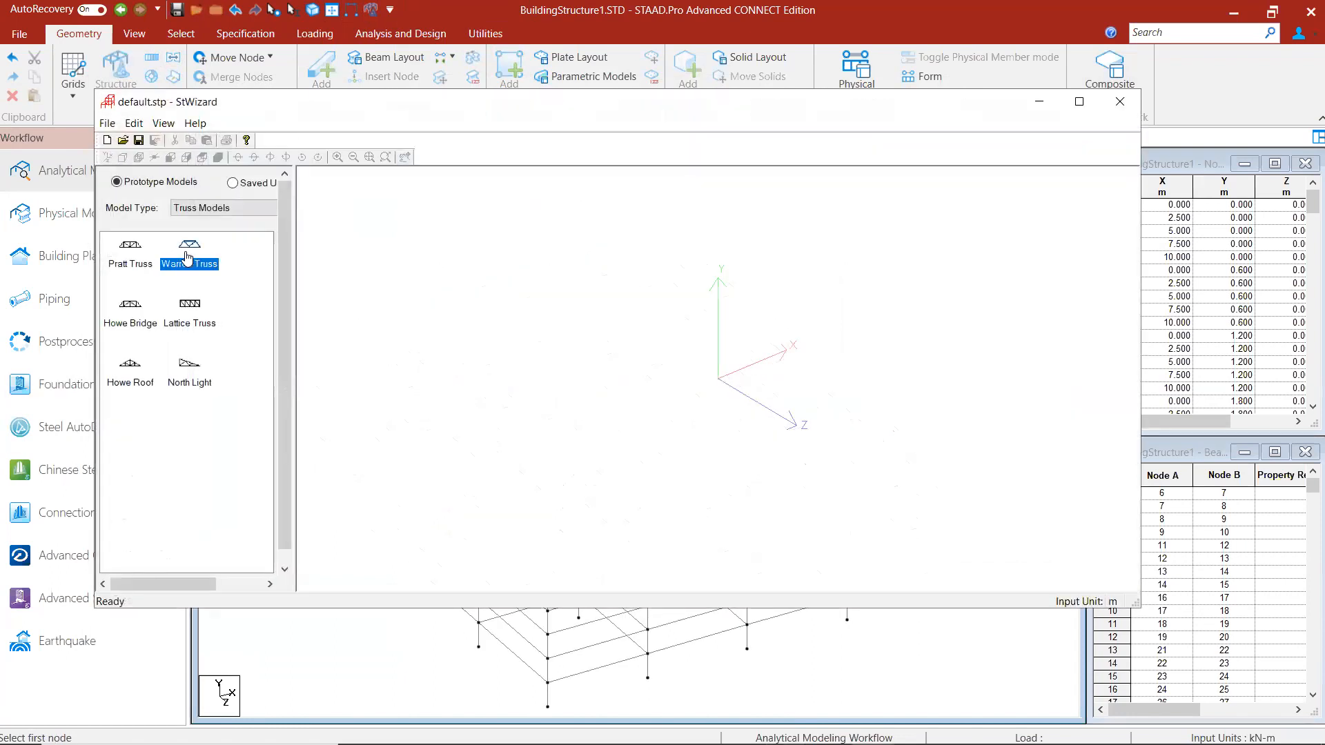
{"action": "double_click", "coordinate": [133, 378]}
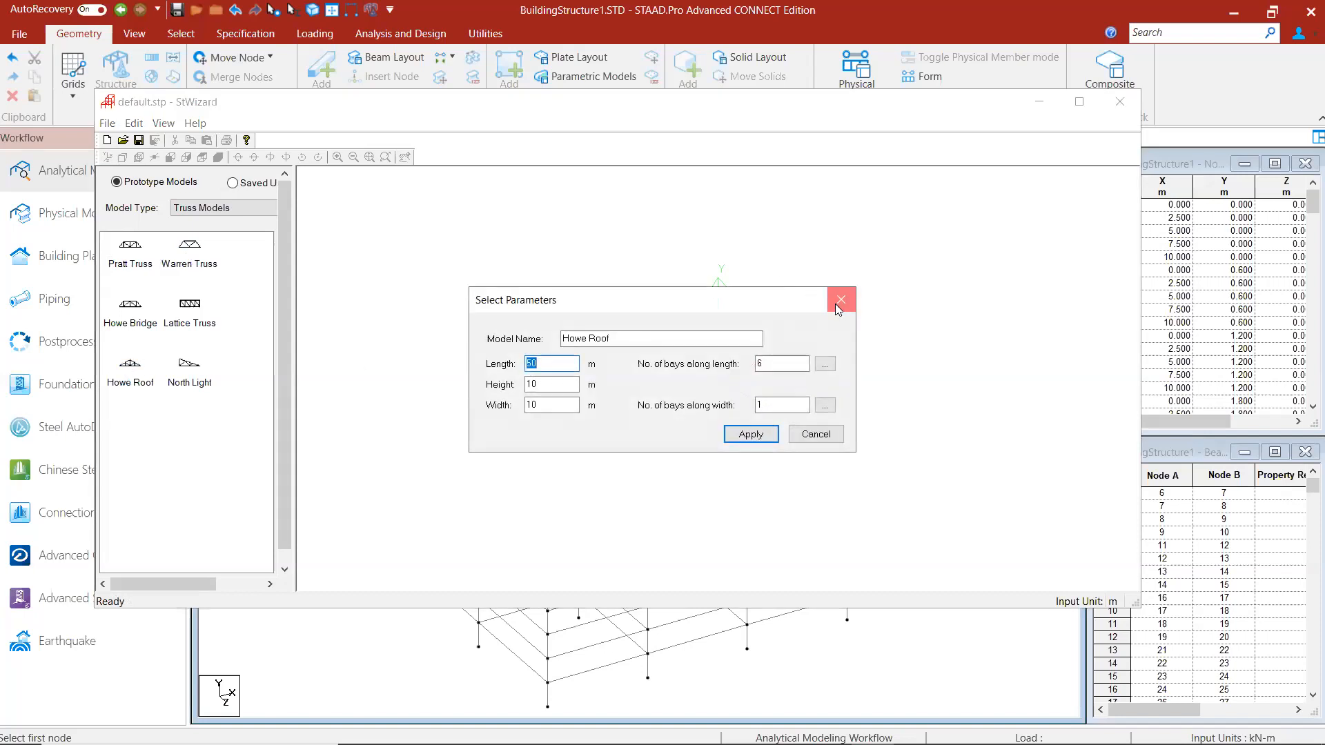
{"action": "left_click", "coordinate": [838, 304]}
Step: Generate a Lattice Truss 10 m long, 5 m high and 12 m wide, with 2 bays along the length and 2 along the width
{"action": "double_click", "coordinate": [190, 307]}
{"action": "type", "text": "10"}
{"action": "key", "text": "Tab"}
{"action": "key", "text": "Tab"}
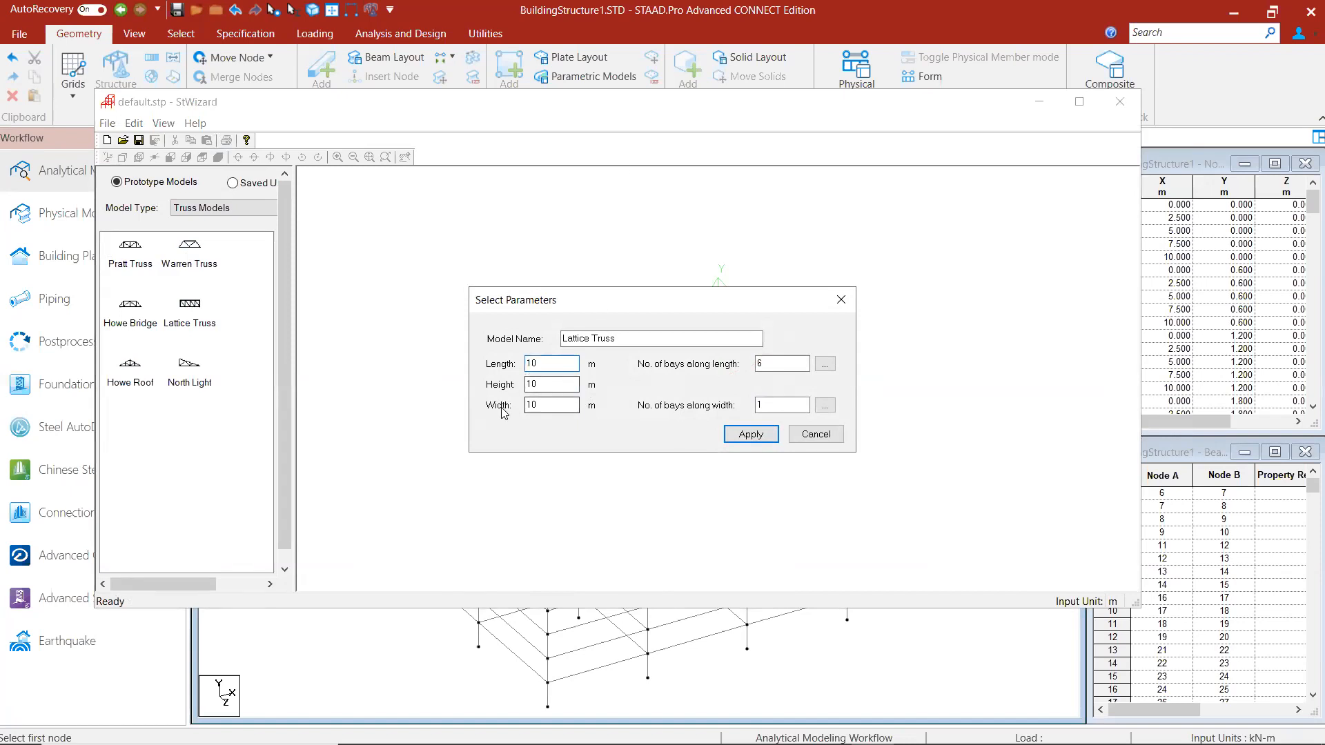
{"action": "type", "text": "12"}
{"action": "type", "text": "5"}
{"action": "type", "text": "2"}
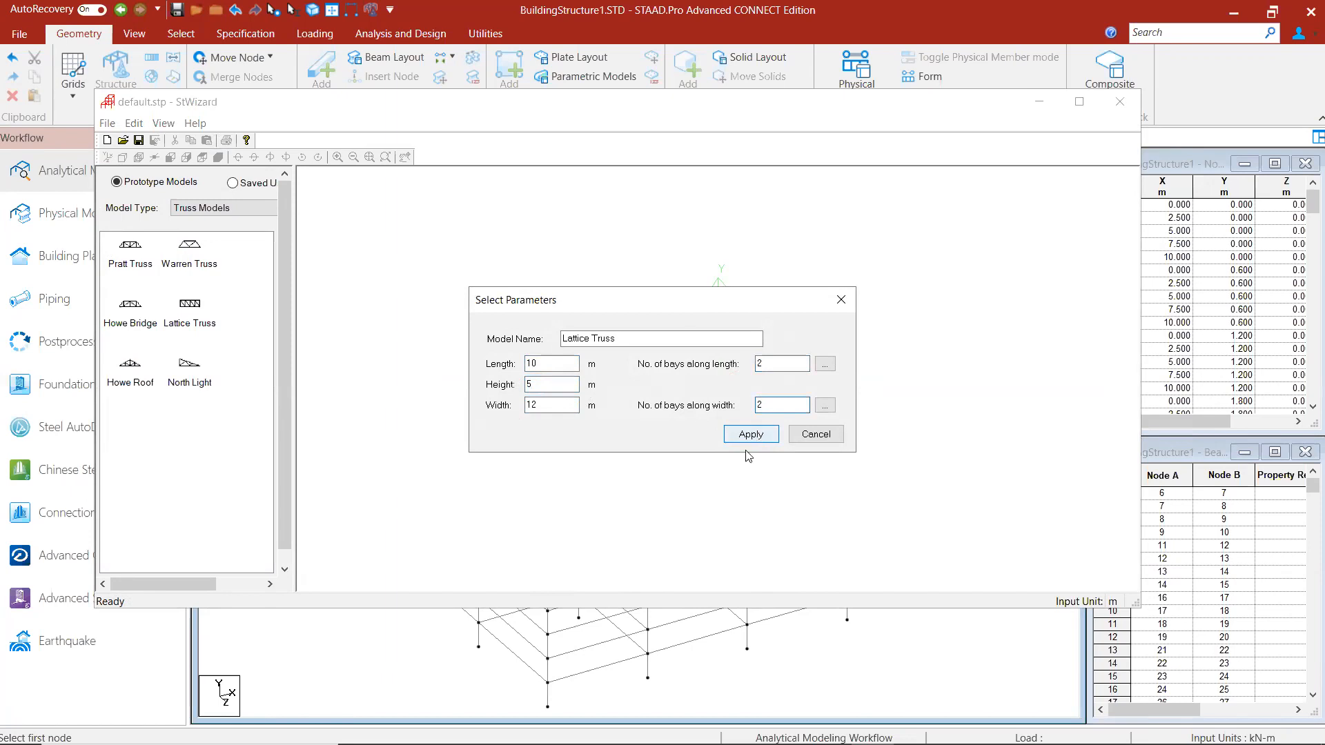
{"action": "left_click", "coordinate": [750, 434]}
{"action": "left_click_drag", "start_coordinate": [795, 475], "coordinate": [722, 389]}
Step: Set the lattice truss to 4 bays along its length and regenerate it
{"action": "double_click", "coordinate": [185, 316]}
{"action": "double_click", "coordinate": [760, 363]}
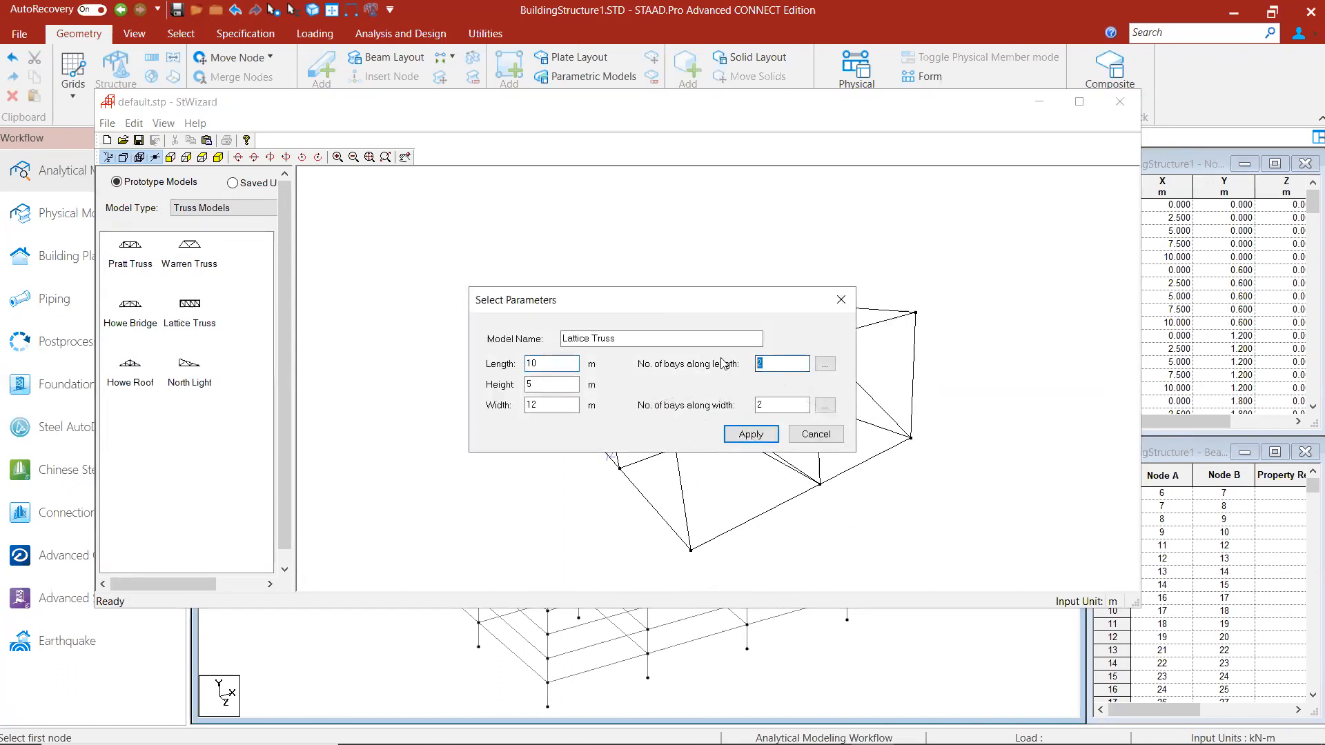
{"action": "type", "text": "4"}
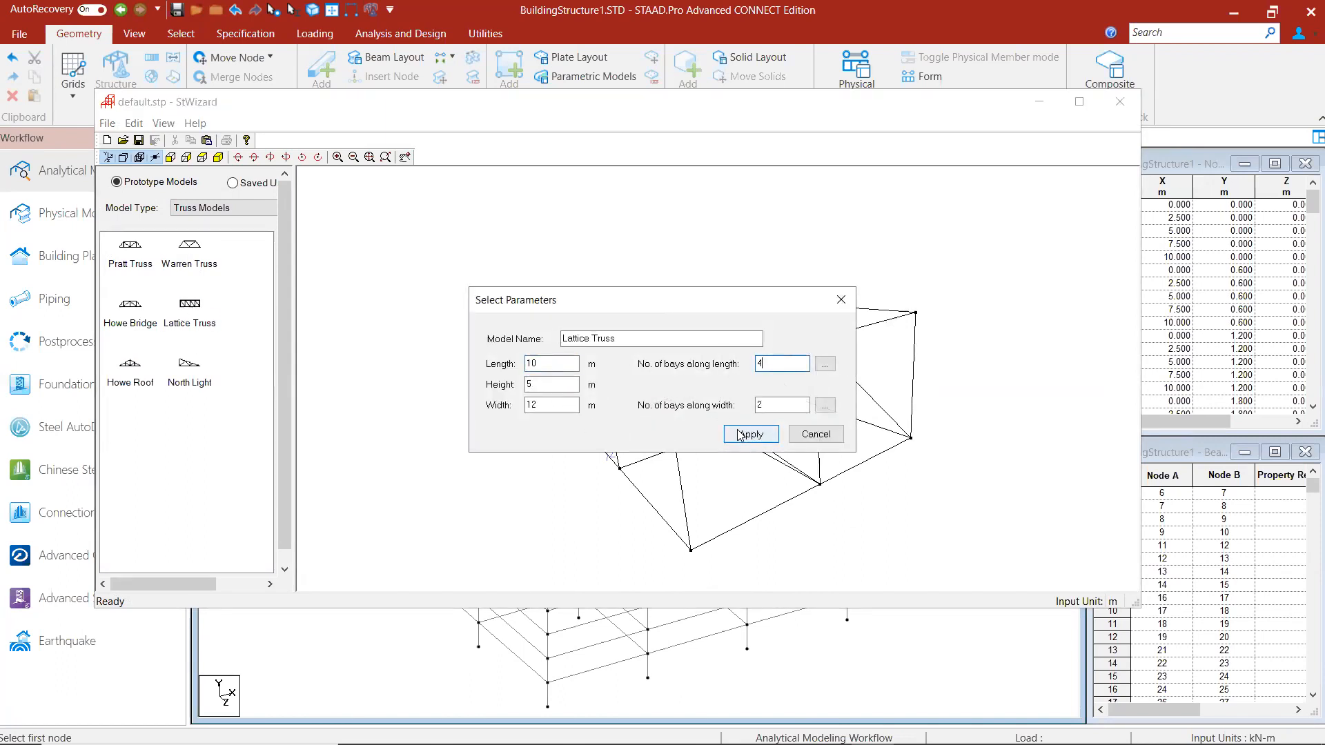
{"action": "left_click", "coordinate": [750, 434]}
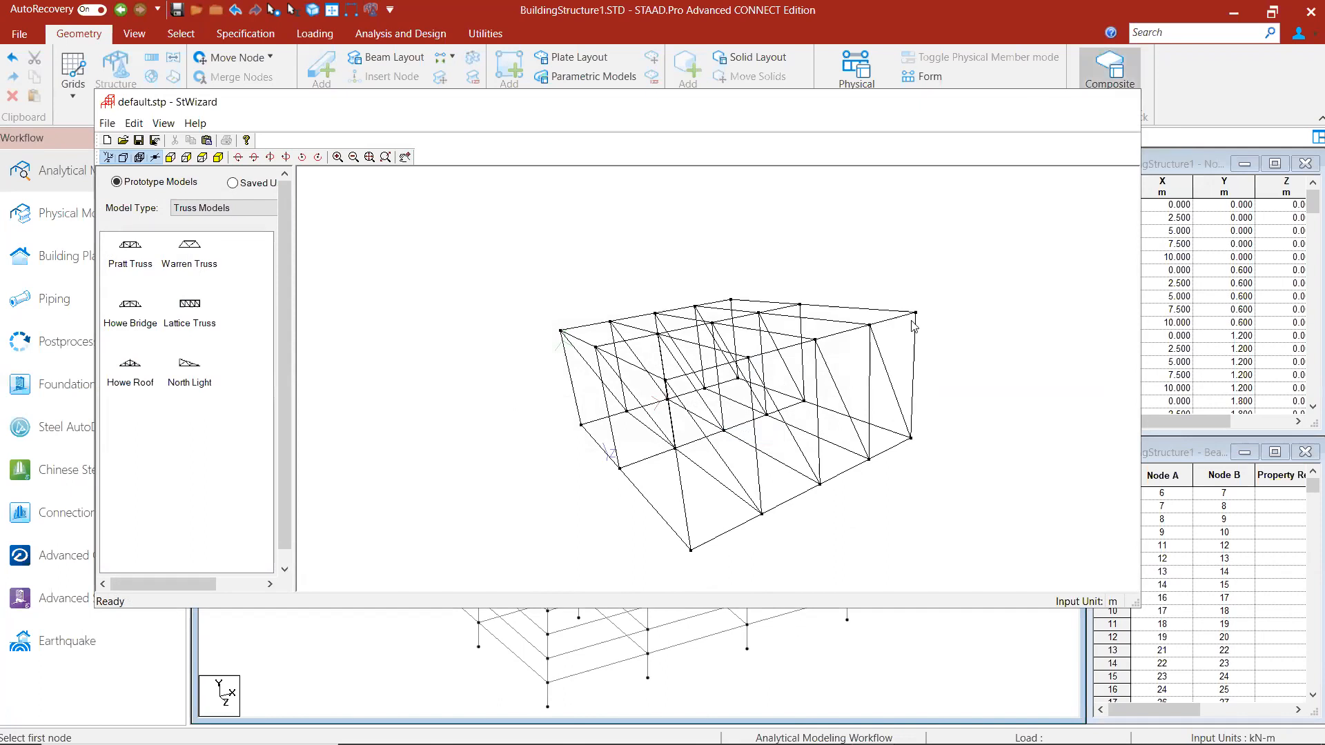
Step: Transfer the lattice truss into the building model and paste it at X 0, Y 3, Z 0 m, using its base corner node as reference point
{"action": "left_click", "coordinate": [1120, 102]}
{"action": "left_click", "coordinate": [722, 417]}
{"action": "left_click", "coordinate": [852, 441]}
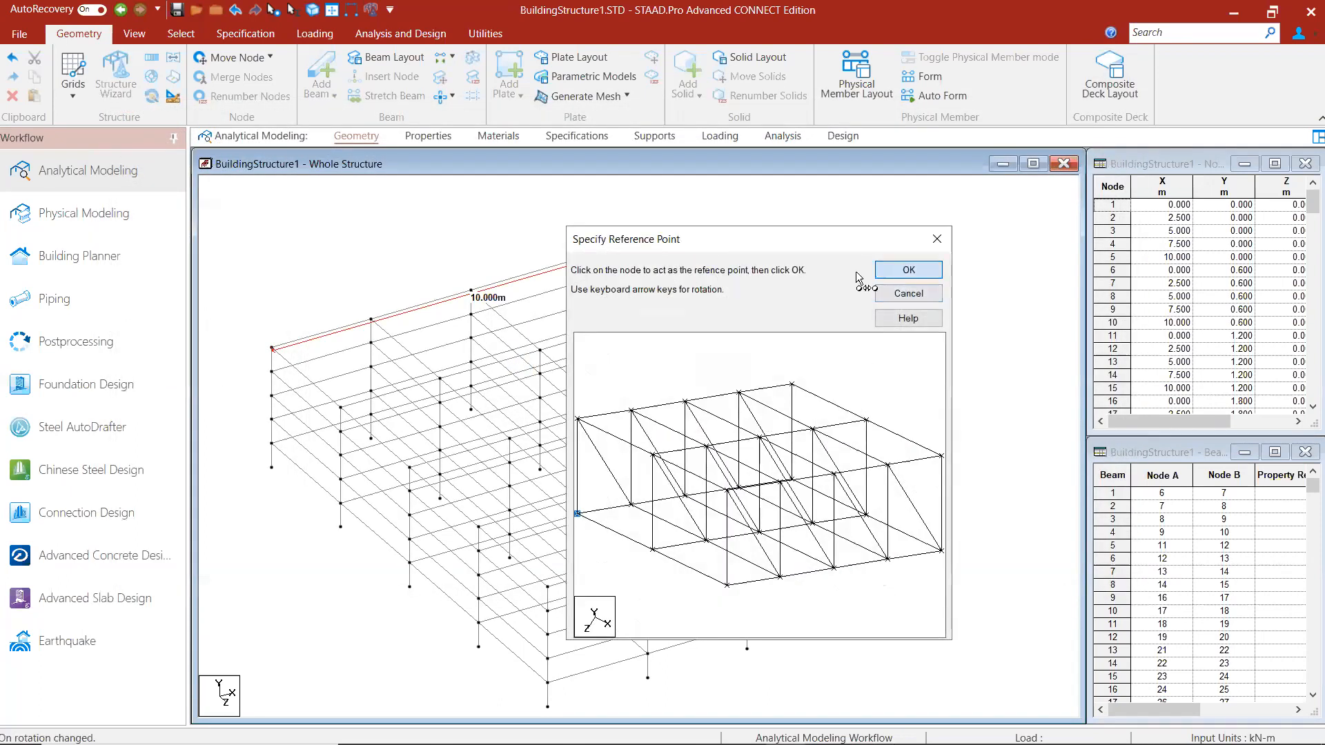
{"action": "left_click", "coordinate": [890, 270]}
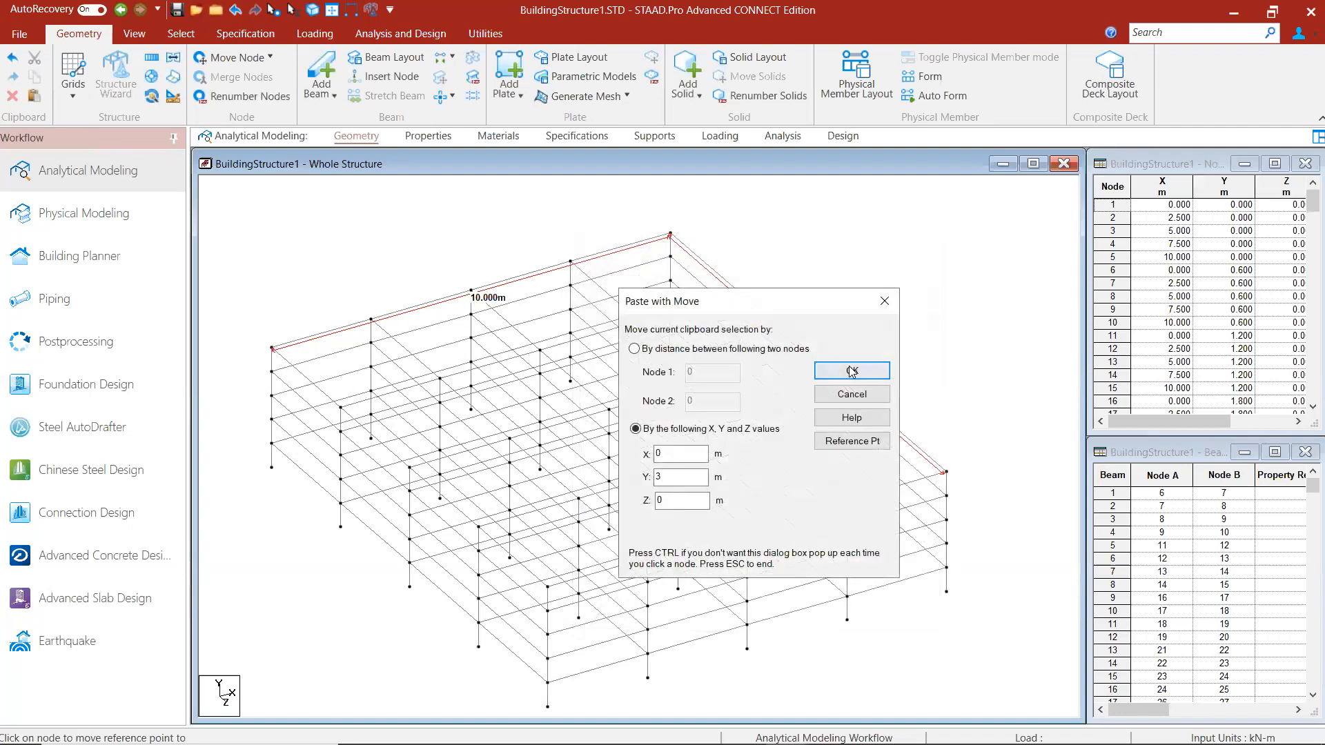
{"action": "left_click", "coordinate": [852, 371]}
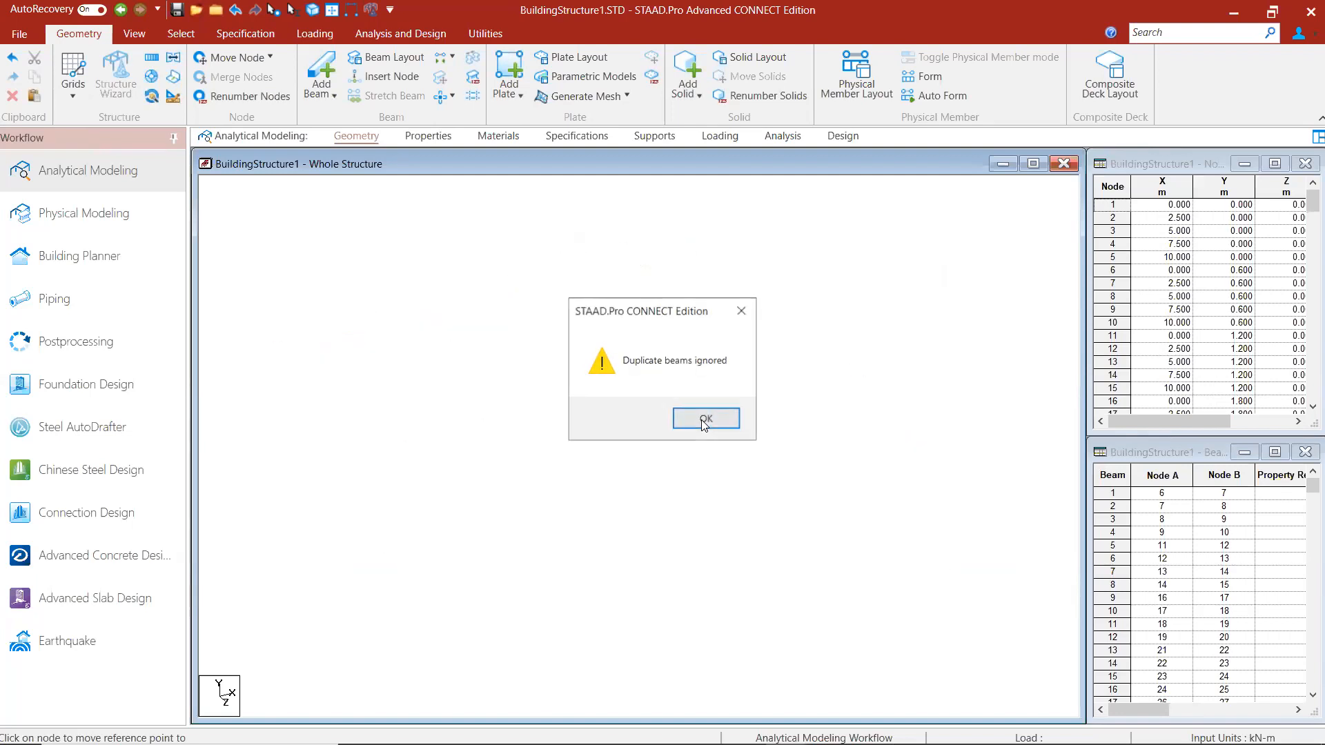
{"action": "left_click", "coordinate": [703, 420]}
{"action": "scroll", "coordinate": [908, 349], "scroll_direction": "down", "scroll_amount": 1}
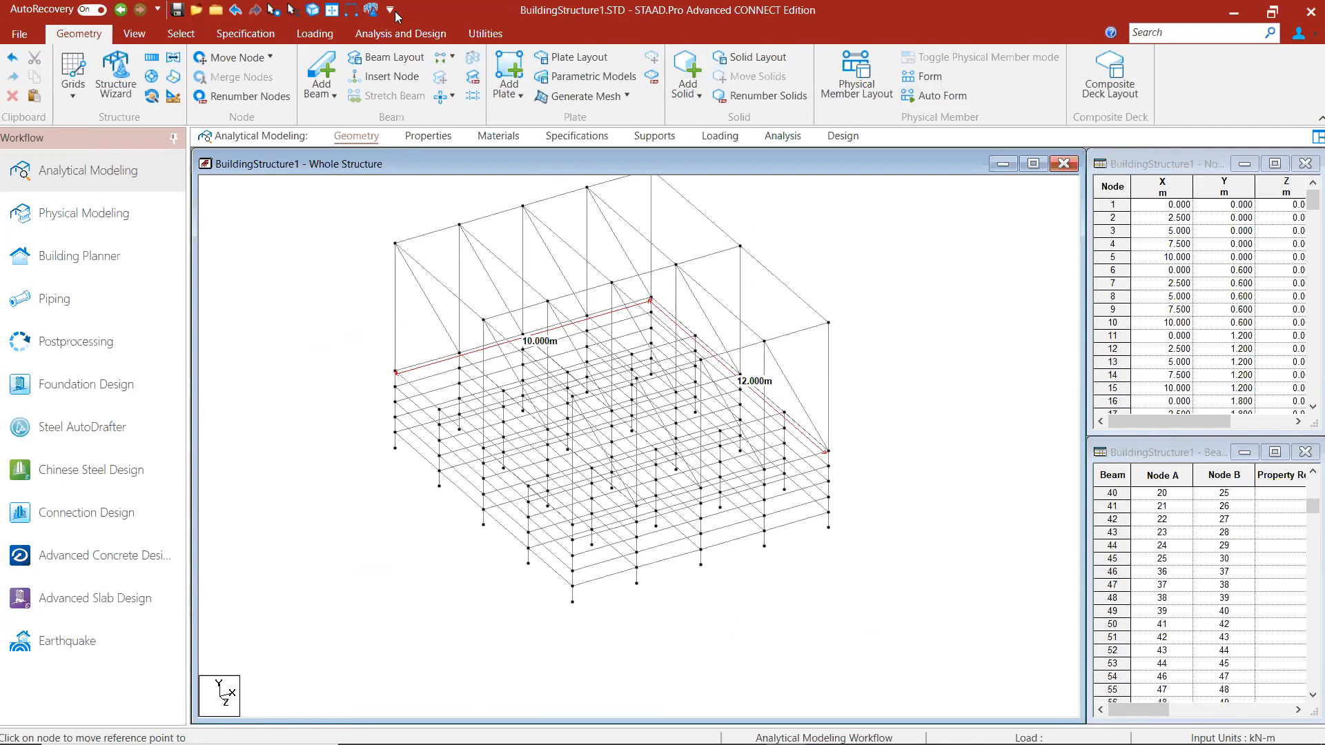
Step: Examine the combined frame and truss from several angles in a 3D rendered view, and close that view
{"action": "left_click", "coordinate": [312, 9]}
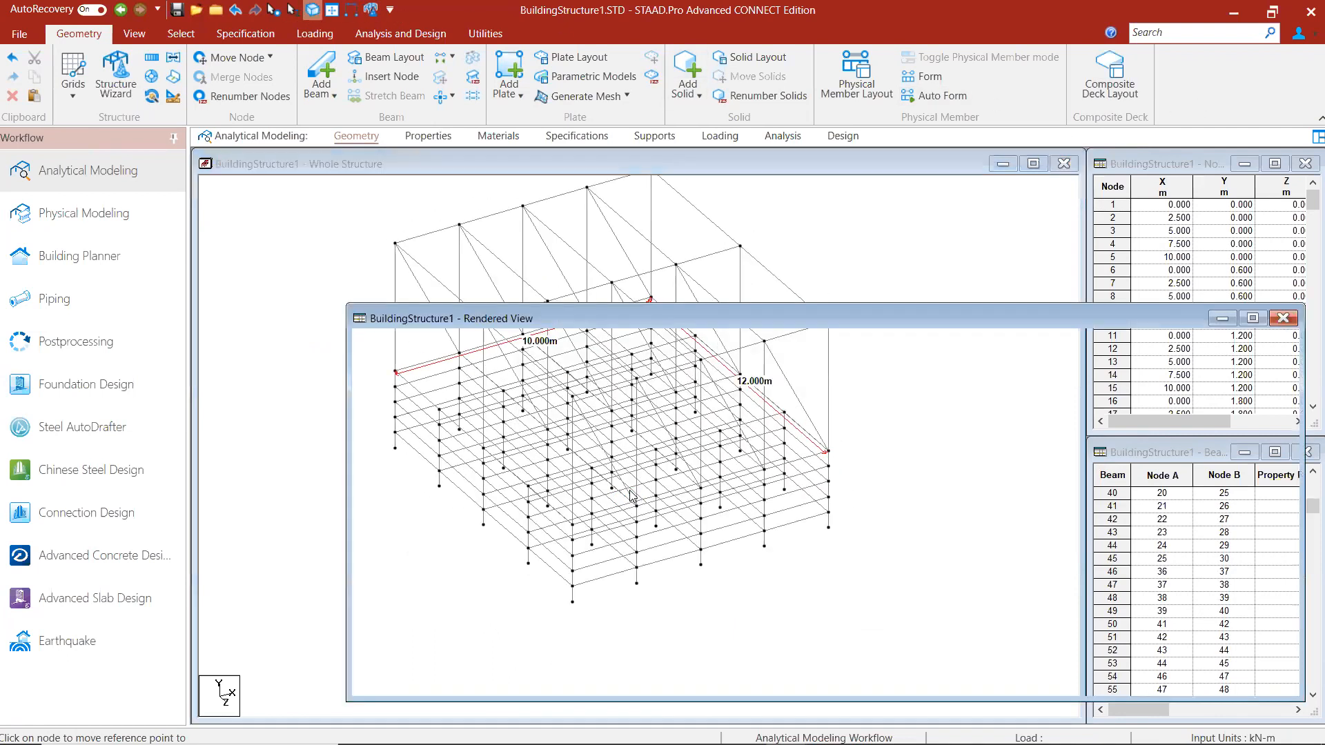
{"action": "left_click_drag", "start_coordinate": [917, 488], "coordinate": [861, 537]}
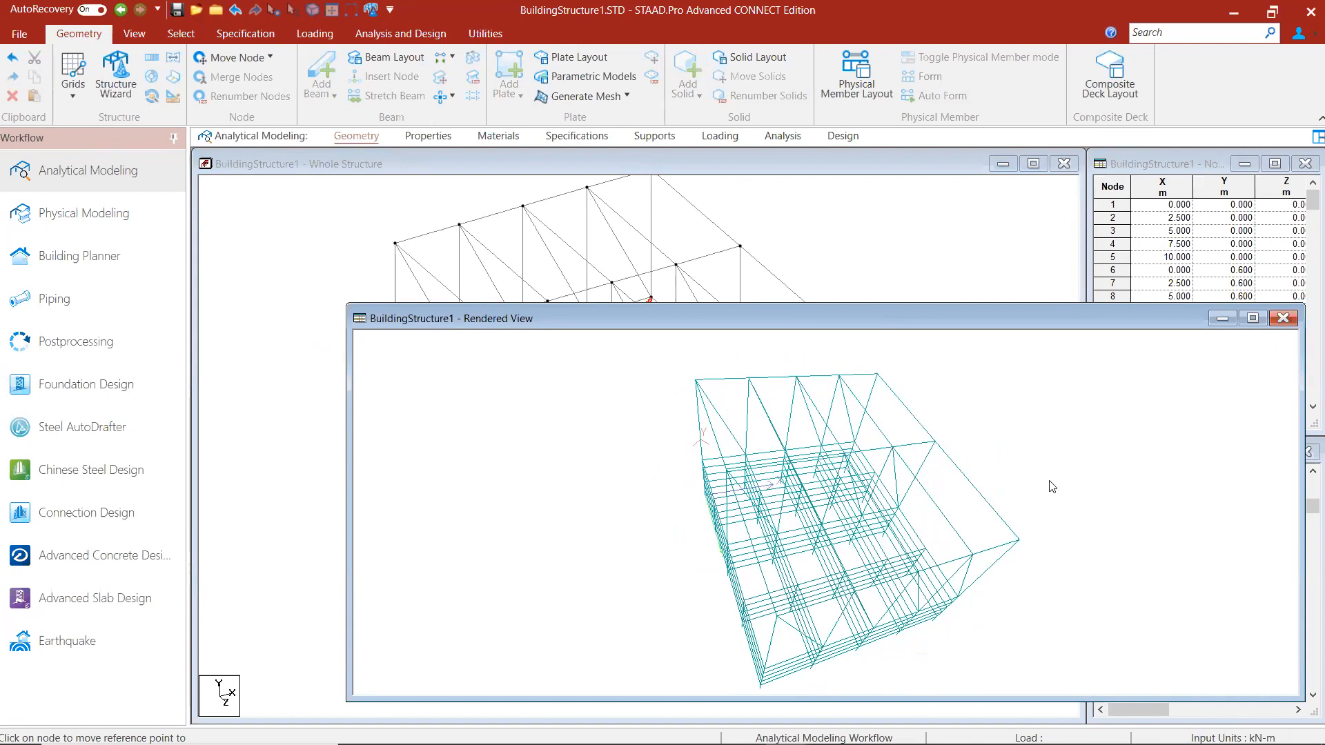
{"action": "left_click_drag", "start_coordinate": [1032, 562], "coordinate": [1305, 298]}
{"action": "left_click", "coordinate": [1282, 319]}
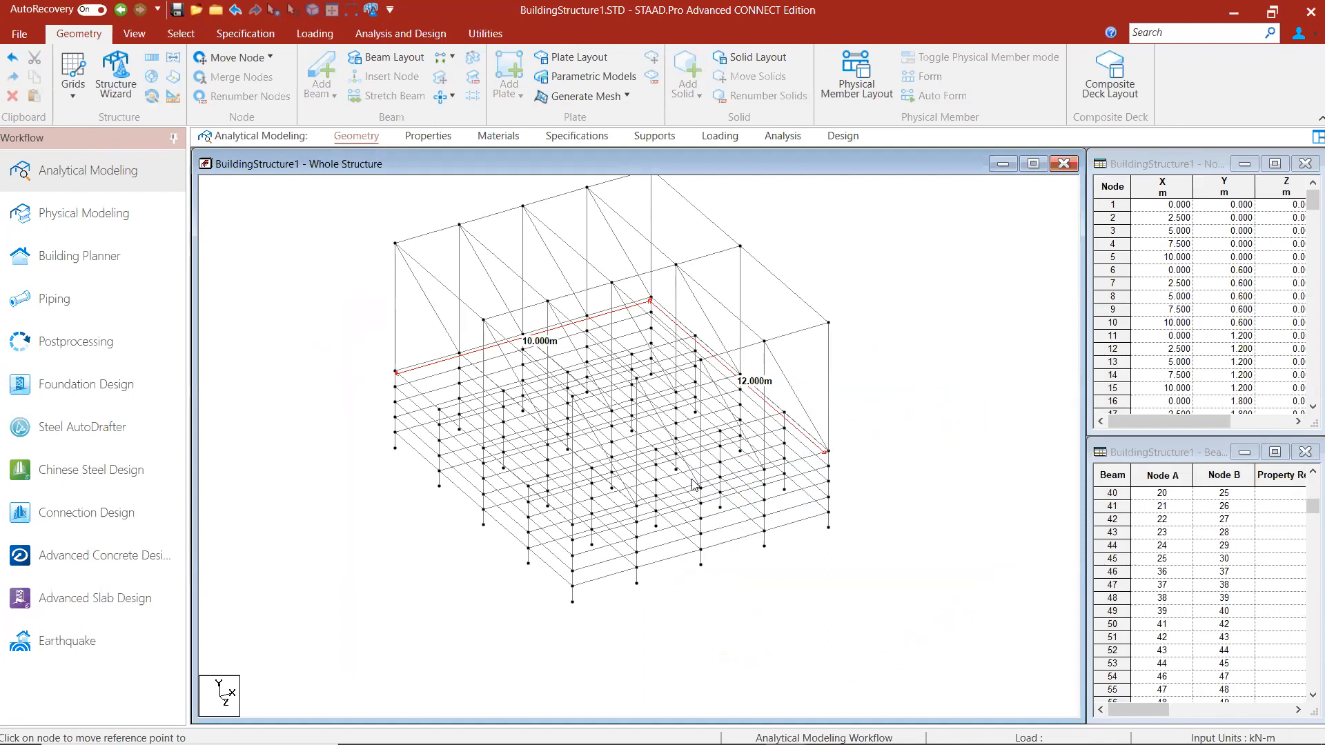
Step: Switch to the Example-1_26-10-22.STD model
{"action": "middle_click_drag", "start_coordinate": [693, 350], "coordinate": [664, 370]}
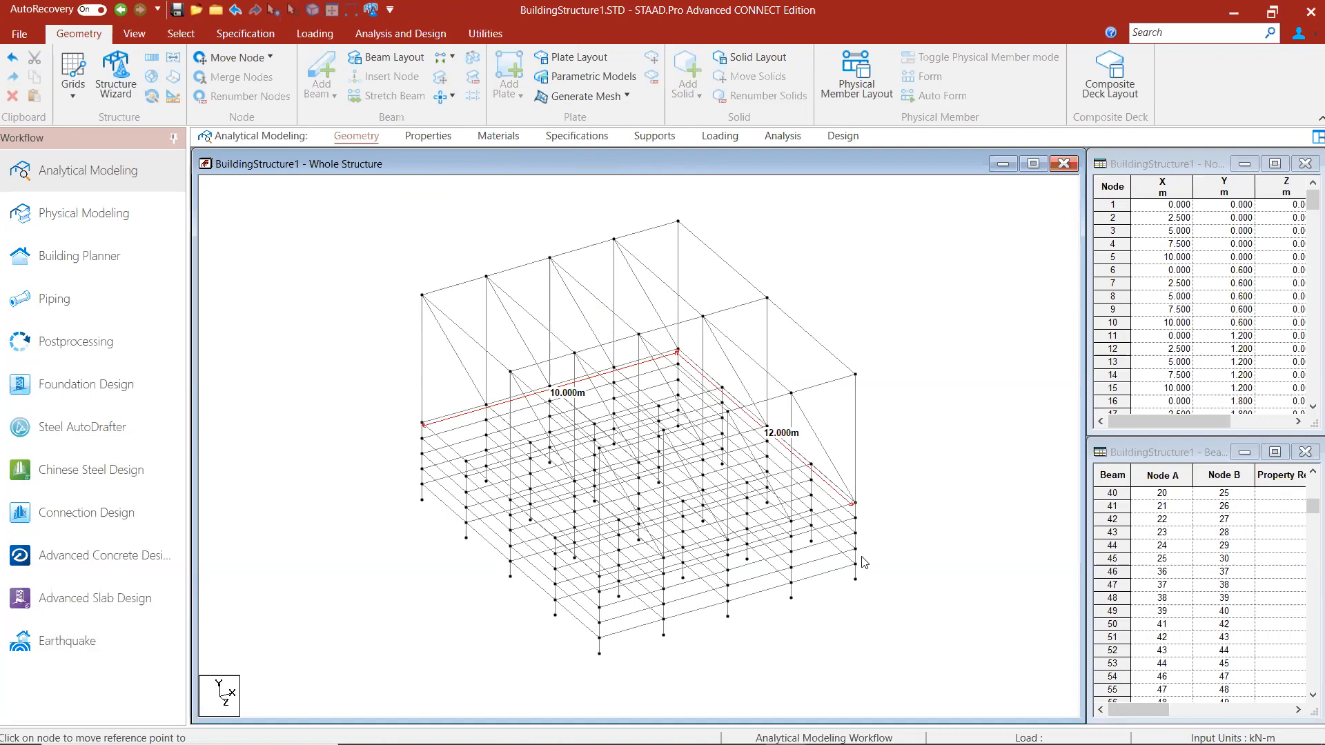
{"action": "mouse_move", "coordinate": [817, 720]}
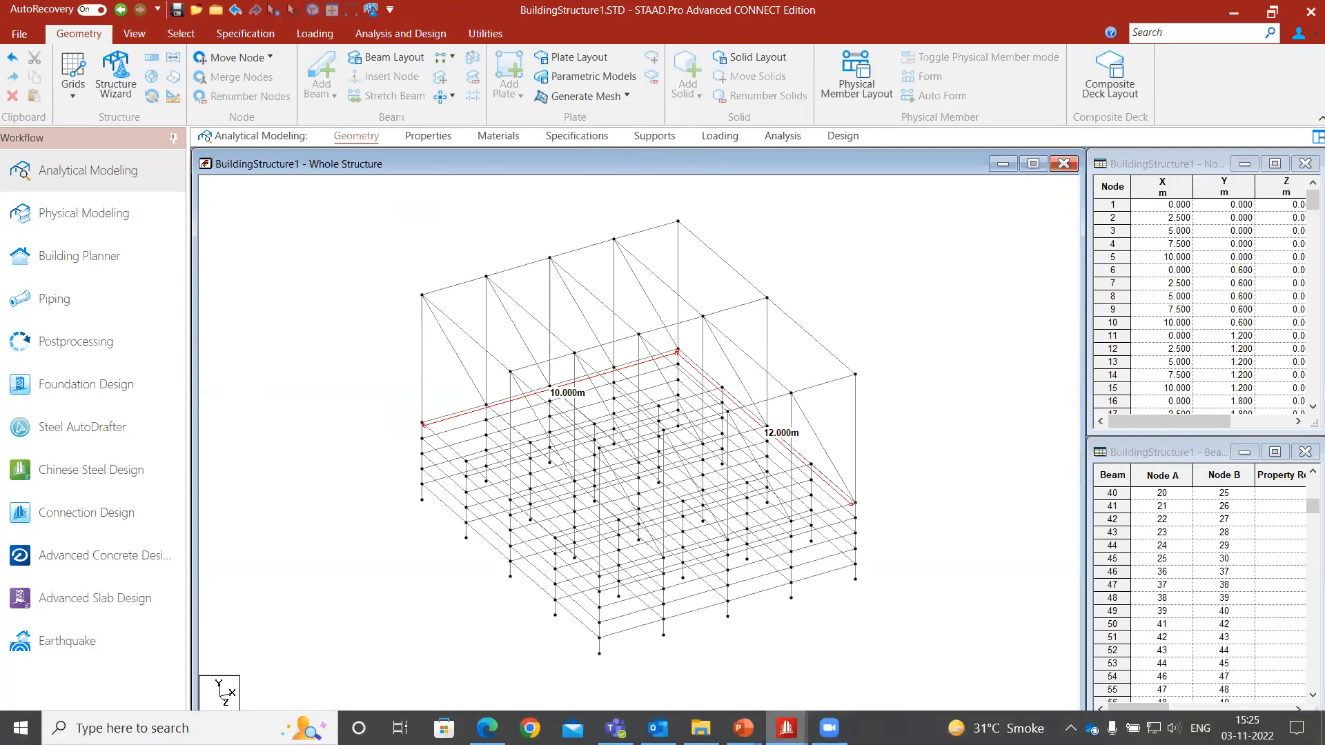
{"action": "left_click", "coordinate": [735, 695]}
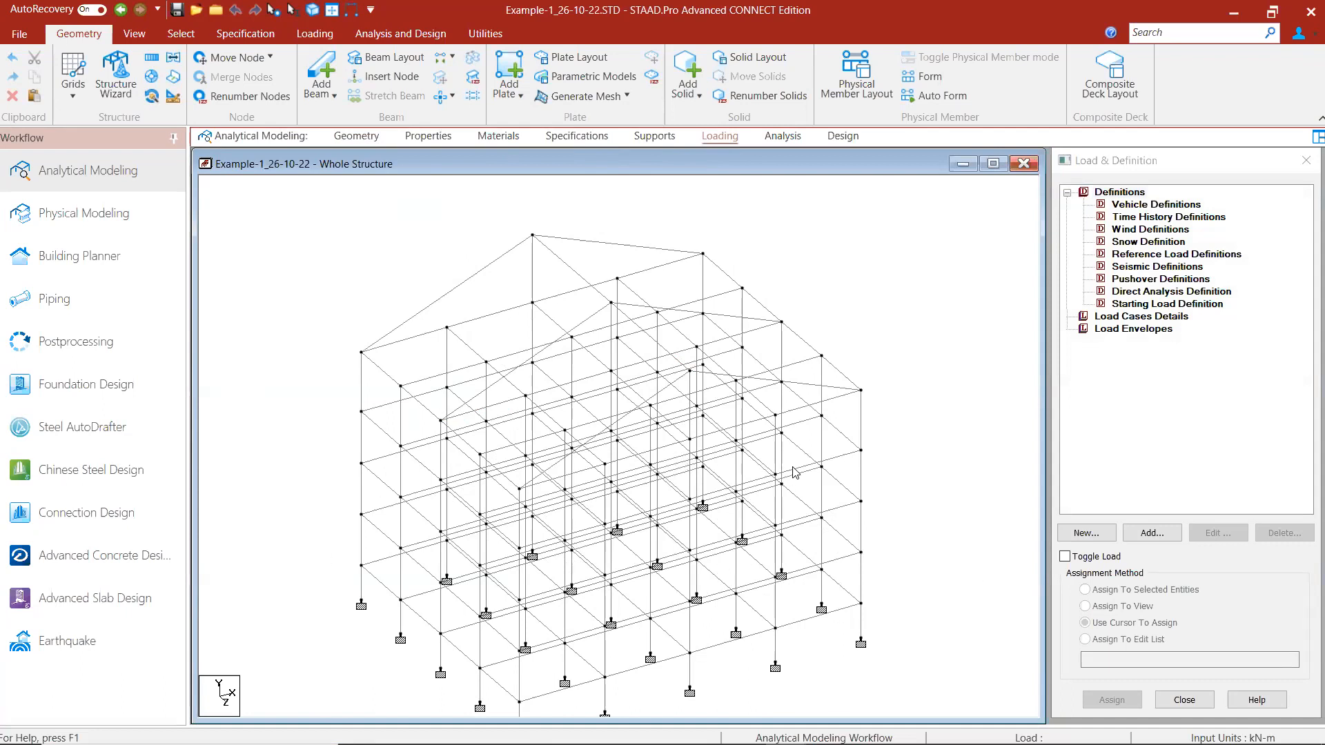
Step: Measure the storey heights along one corner column line, from the lowest floor level up to the eave
{"action": "scroll", "coordinate": [792, 467], "scroll_direction": "down", "scroll_amount": 4}
{"action": "scroll", "coordinate": [757, 449], "scroll_direction": "up", "scroll_amount": 4}
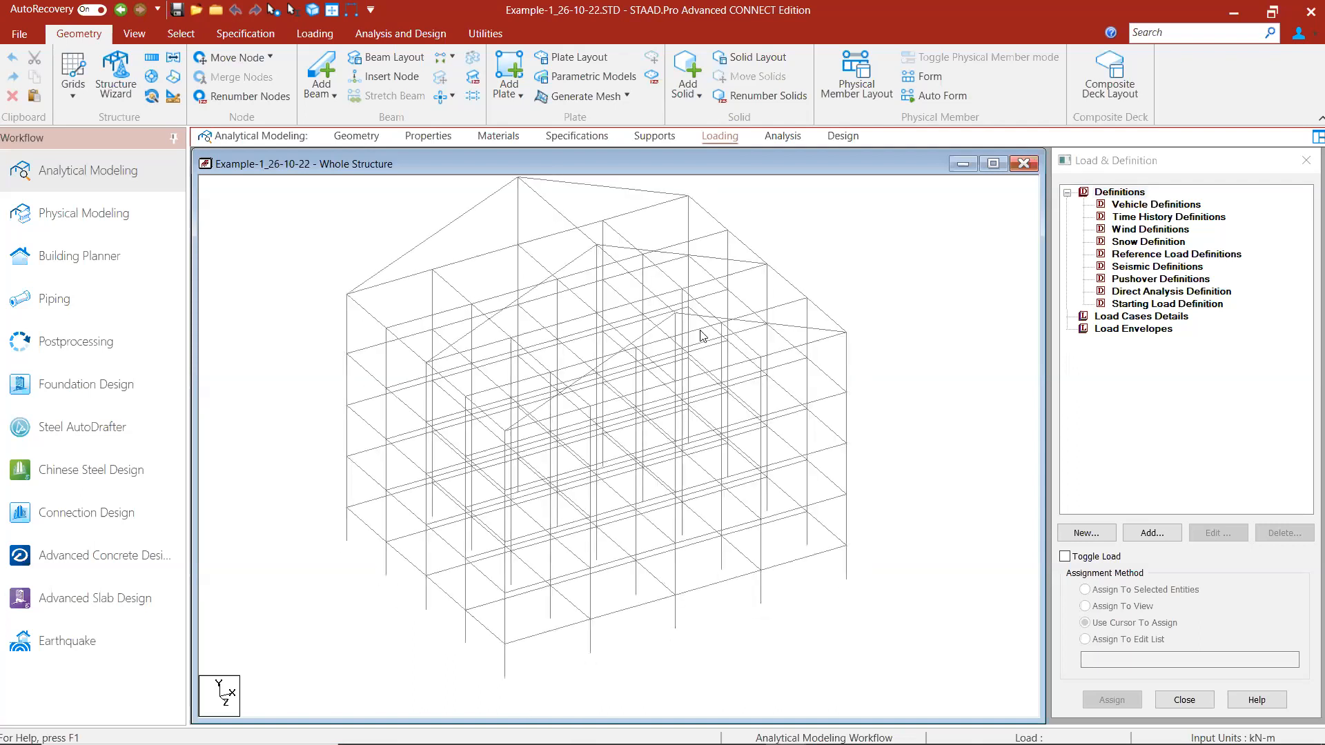
{"action": "scroll", "coordinate": [760, 414], "scroll_direction": "down", "scroll_amount": 2}
{"action": "middle_click_drag", "start_coordinate": [621, 348], "coordinate": [617, 372]}
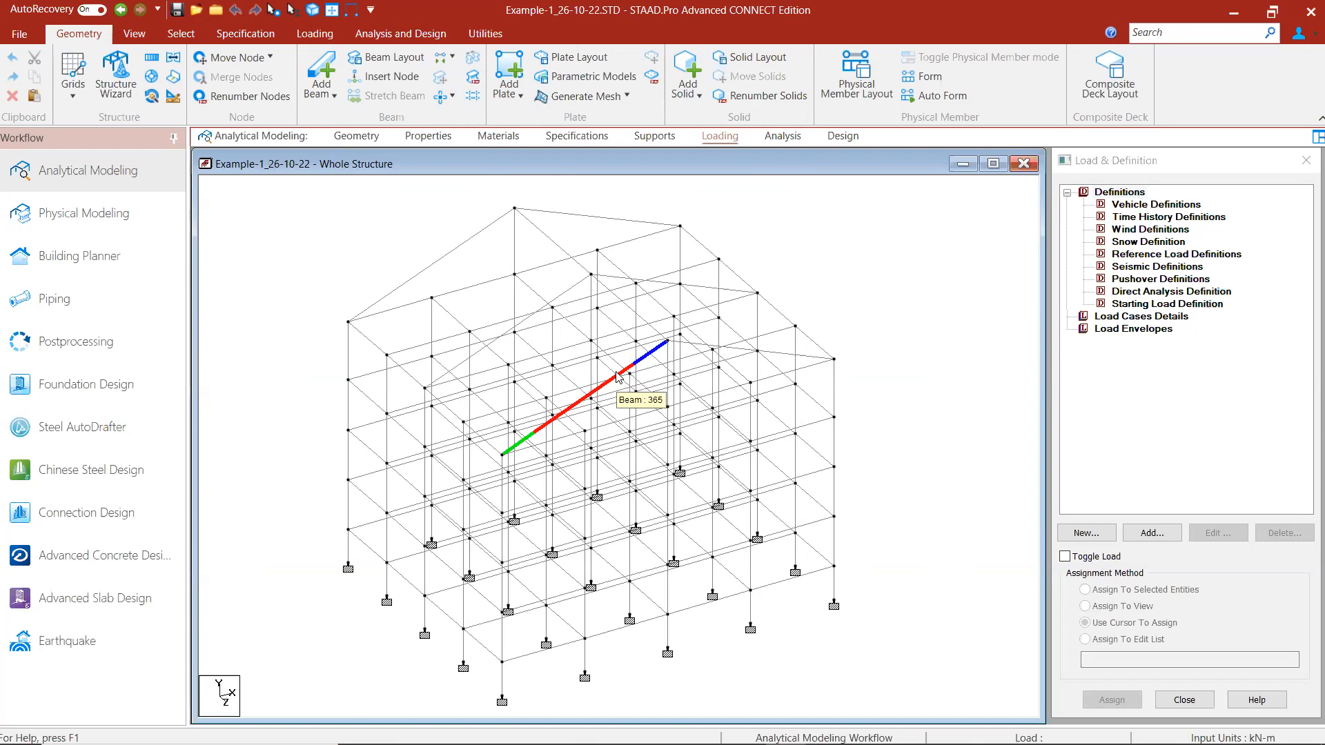
{"action": "left_click", "coordinate": [348, 12]}
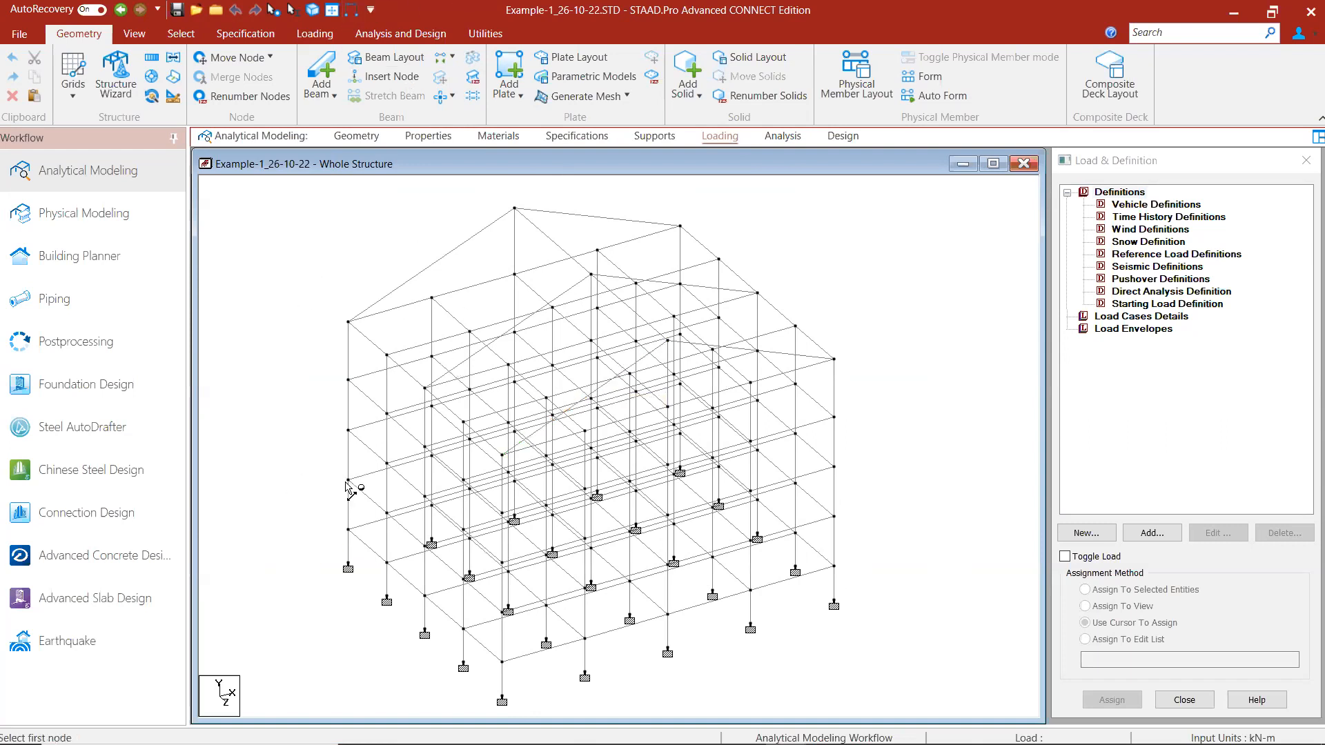
{"action": "left_click", "coordinate": [348, 530]}
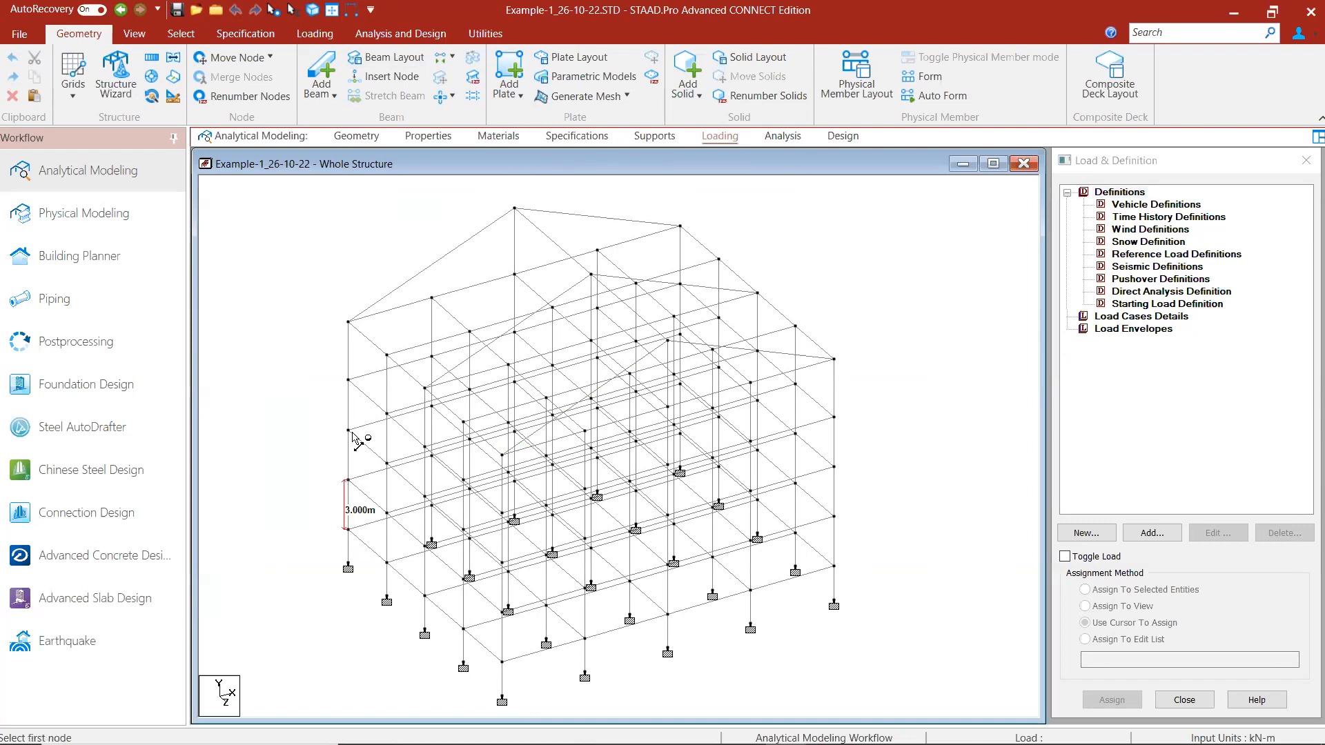
{"action": "left_click", "coordinate": [349, 481]}
{"action": "left_click", "coordinate": [349, 381]}
{"action": "left_click", "coordinate": [347, 429]}
{"action": "left_click", "coordinate": [348, 321]}
{"action": "left_click", "coordinate": [348, 380]}
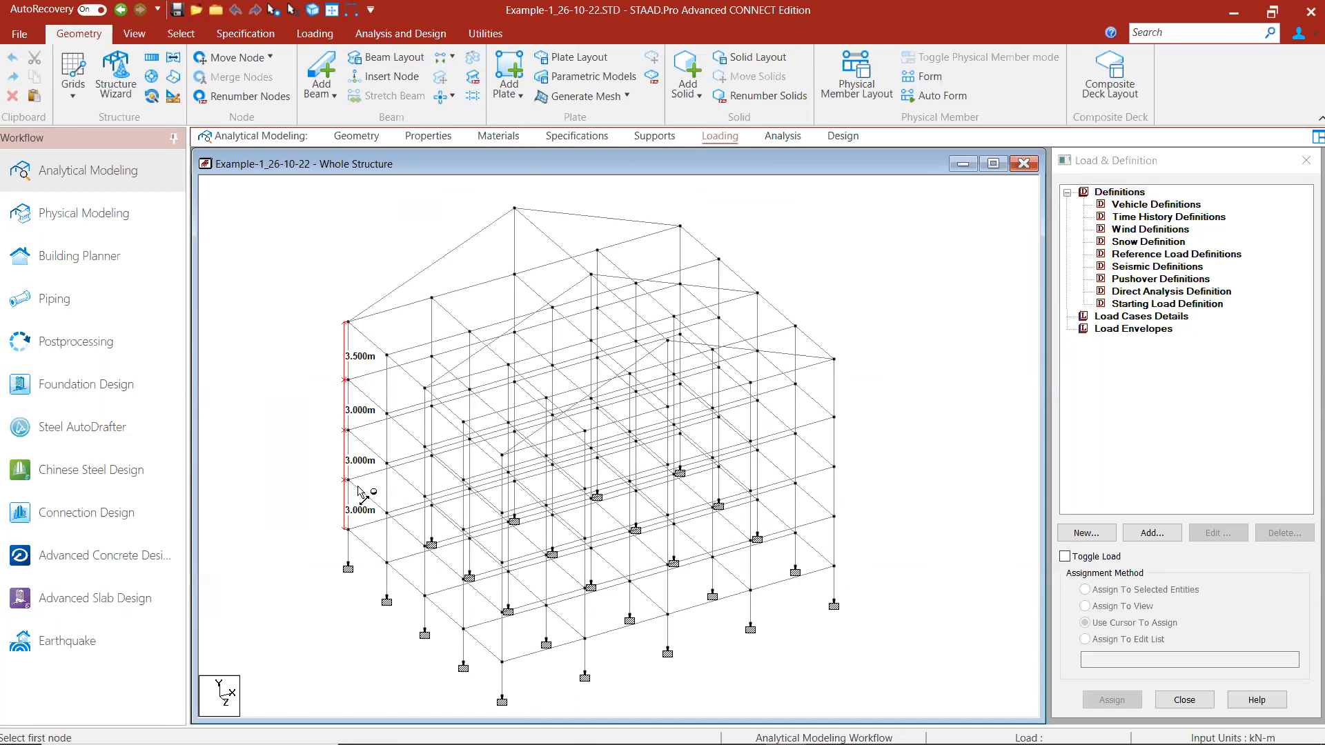
{"action": "scroll", "coordinate": [543, 400], "scroll_direction": "up", "scroll_amount": 1}
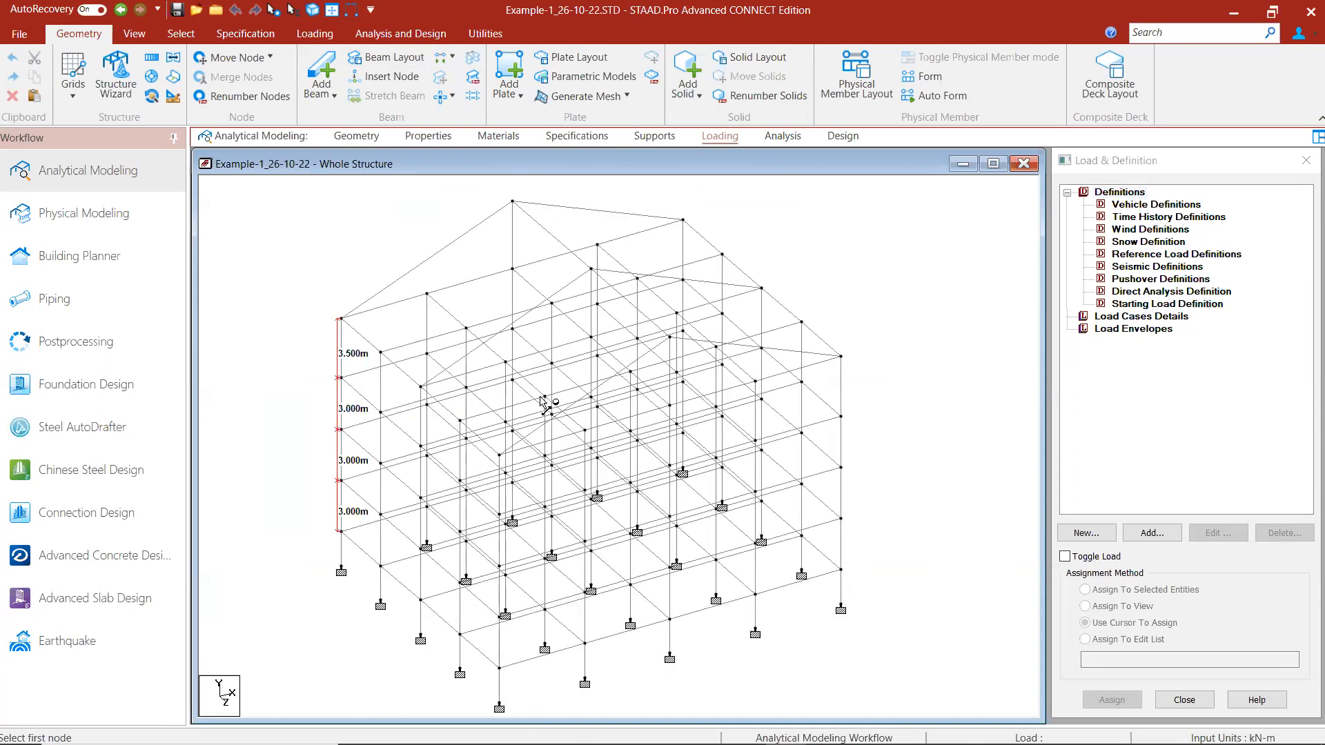
{"action": "scroll", "coordinate": [543, 400], "scroll_direction": "down", "scroll_amount": 1}
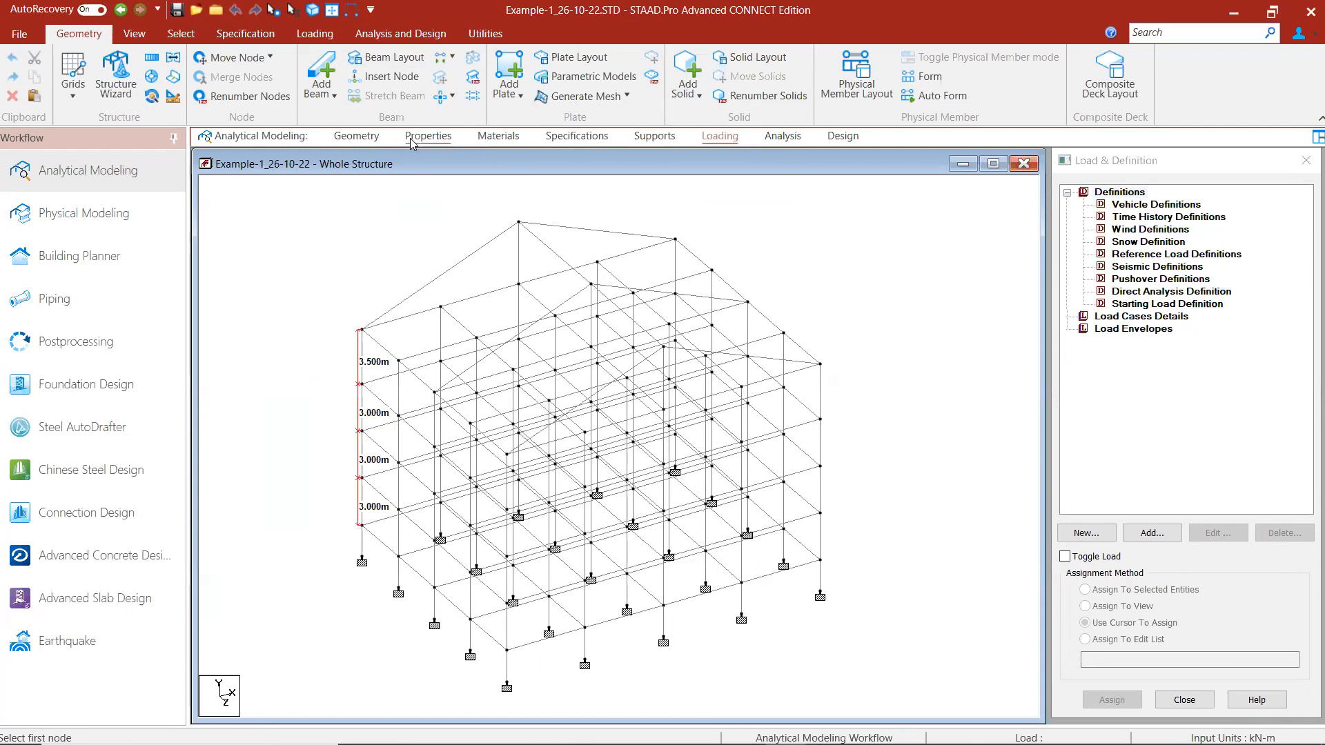
Step: Inspect which members use the Rect 0.35x0.50 and Rect 0.40x0.20 sections, and view the beam section's dimensions
{"action": "left_click", "coordinate": [411, 137]}
{"action": "left_click", "coordinate": [1095, 424]}
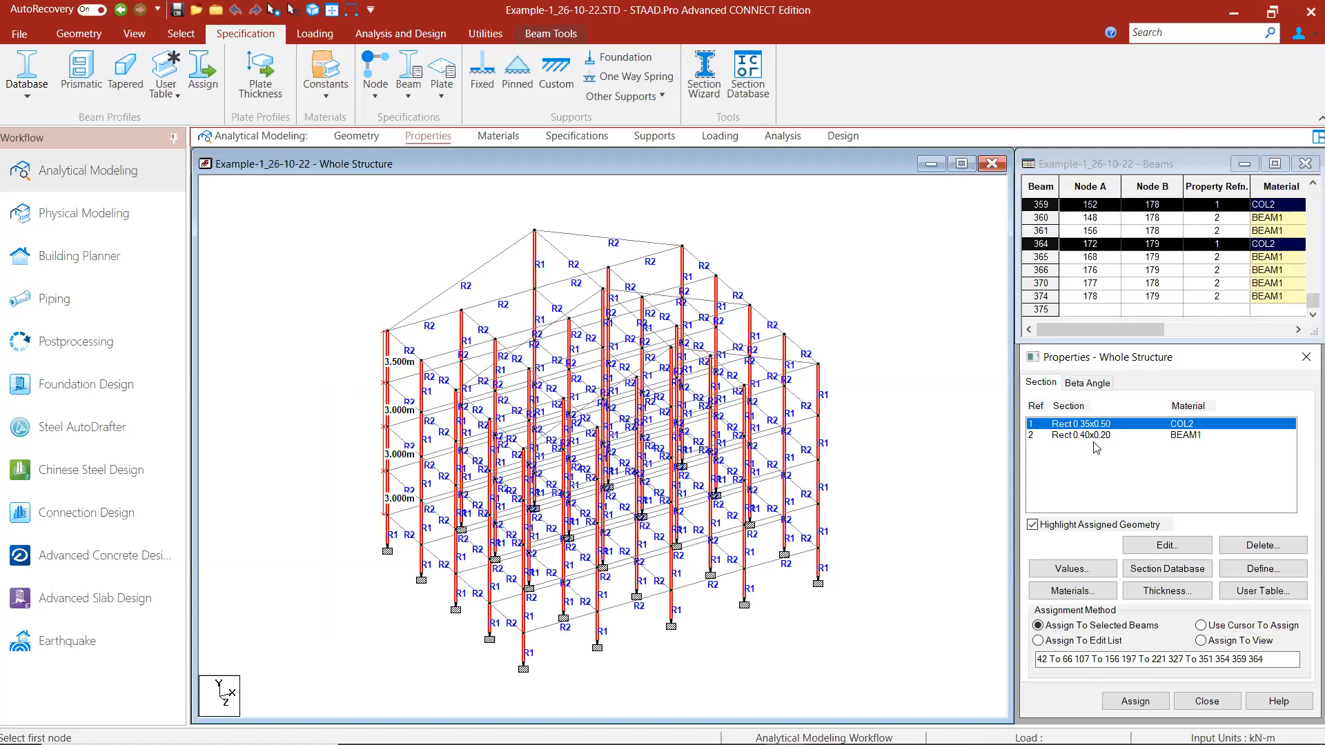
{"action": "left_click", "coordinate": [1091, 436]}
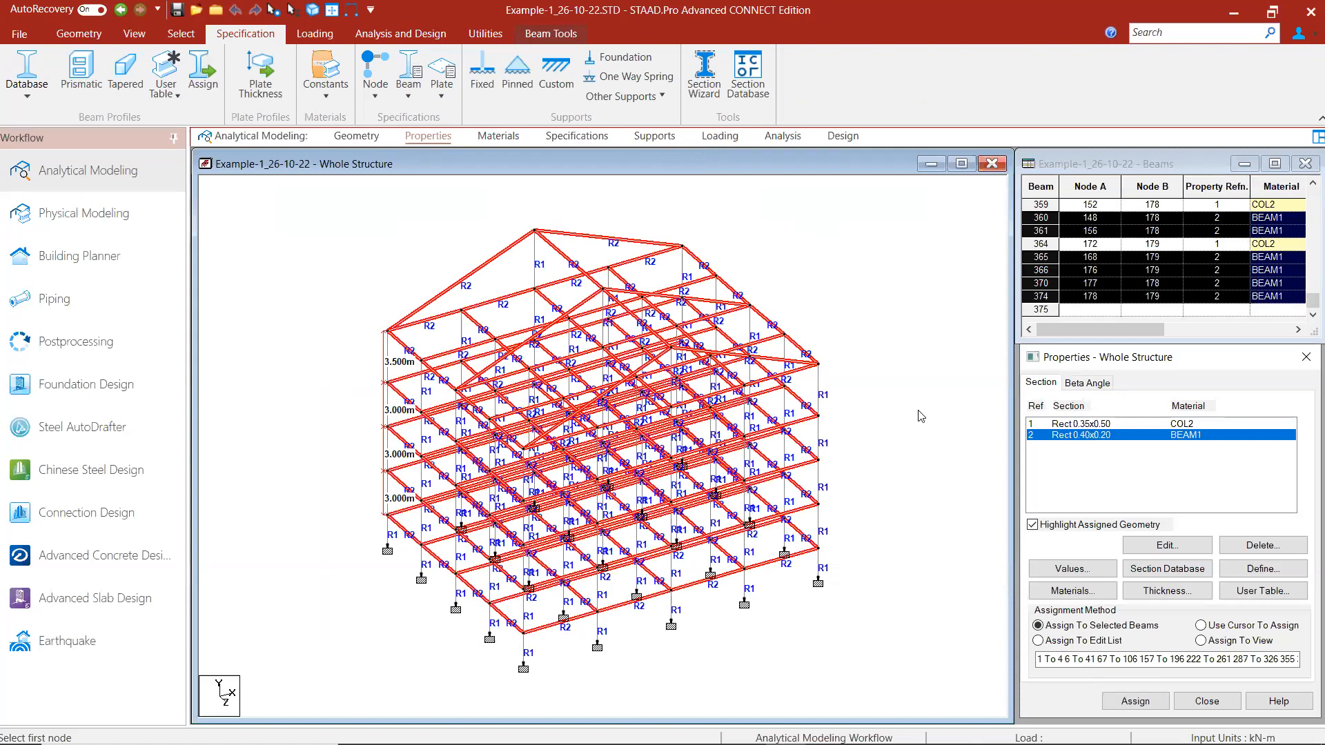
{"action": "double_click", "coordinate": [1081, 436]}
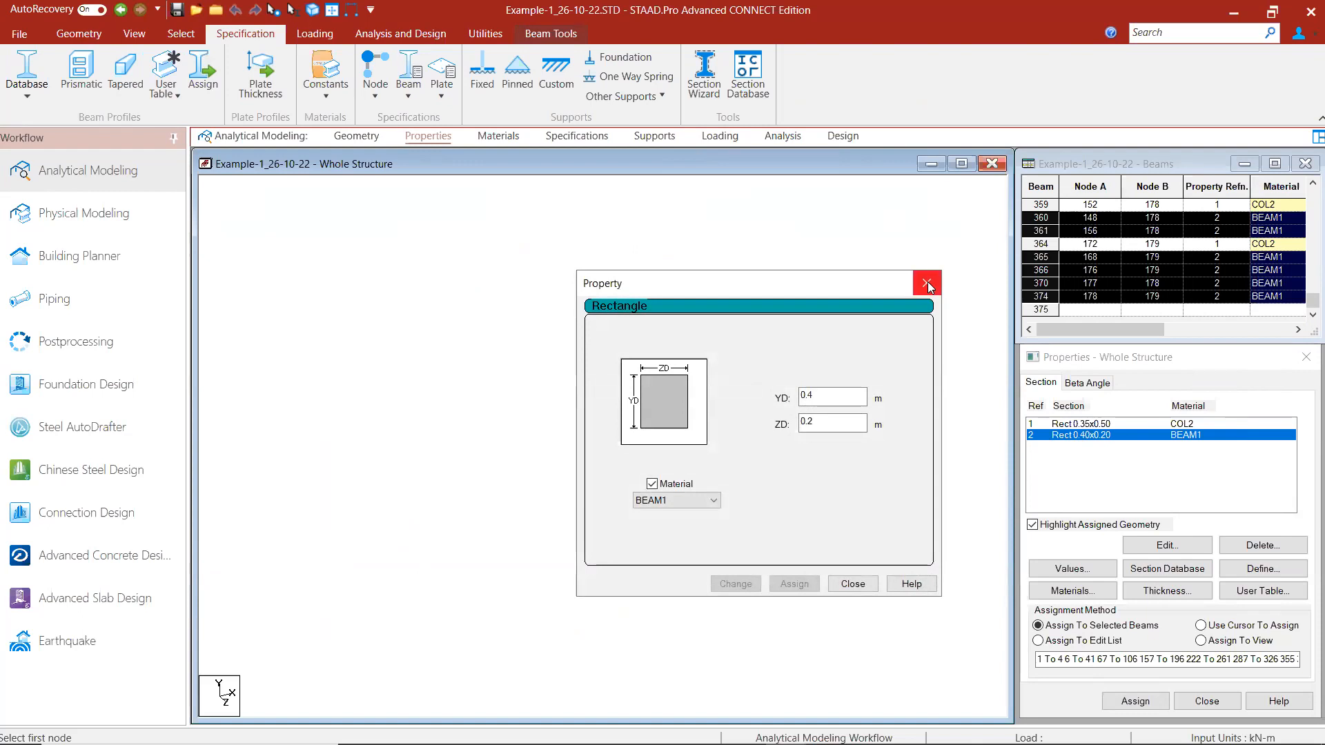
{"action": "left_click", "coordinate": [927, 283]}
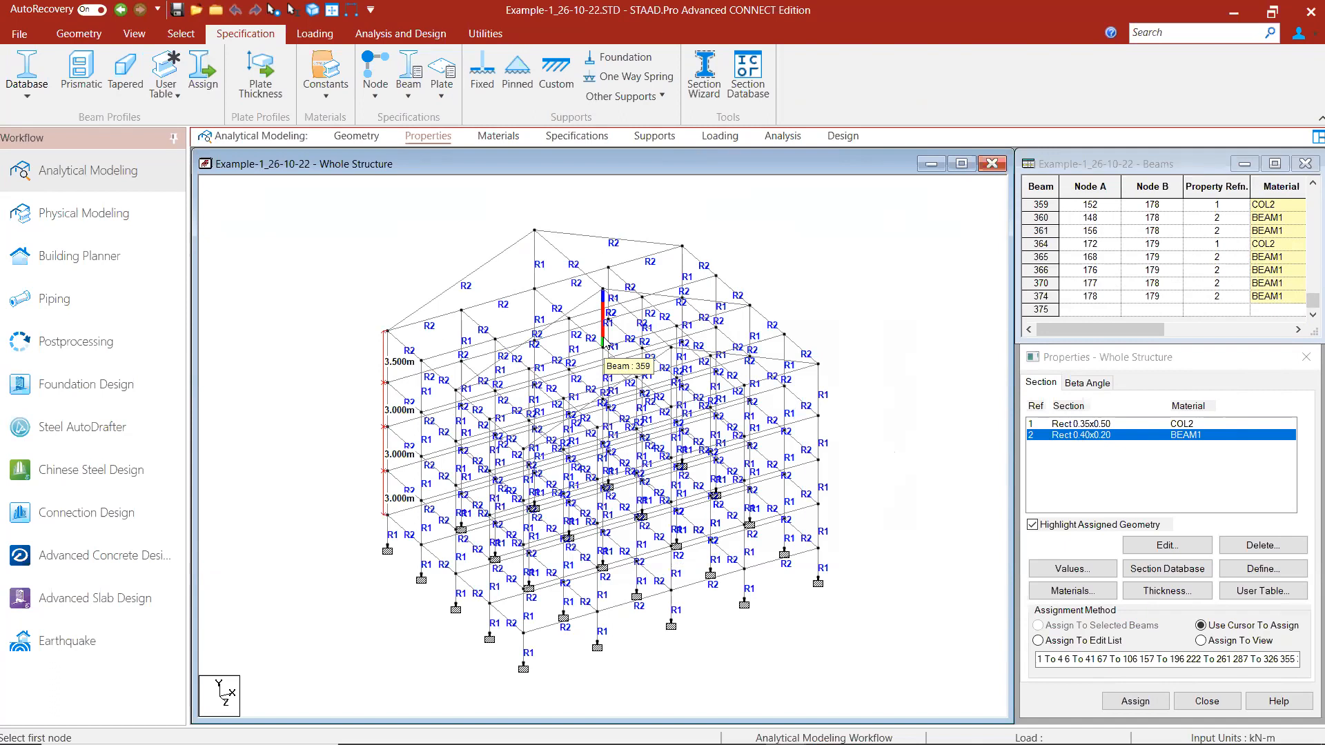
{"action": "scroll", "coordinate": [603, 338], "scroll_direction": "up", "scroll_amount": 4}
{"action": "middle_click_drag", "start_coordinate": [571, 336], "coordinate": [553, 331]}
{"action": "scroll", "coordinate": [558, 290], "scroll_direction": "down", "scroll_amount": 2}
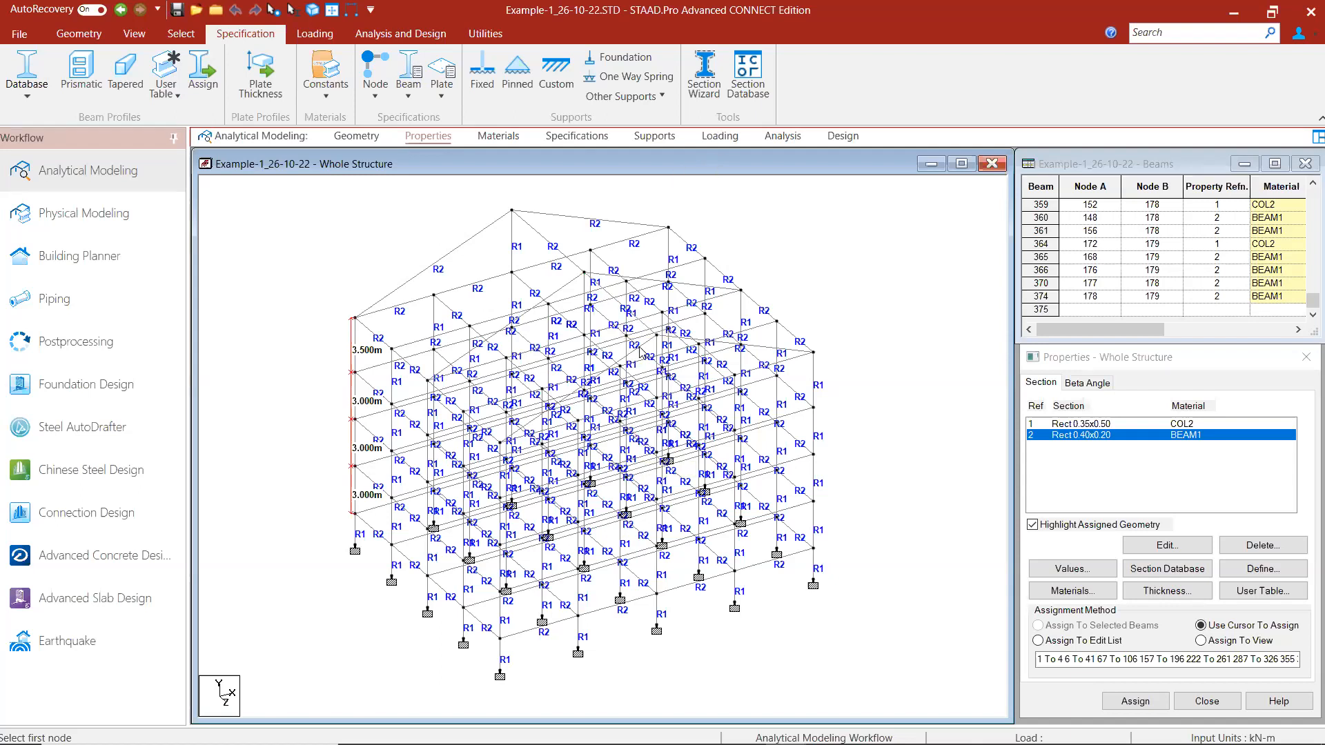
Step: Start a new primary load case under the load case details and set its loading type to Dead
{"action": "left_click", "coordinate": [718, 138]}
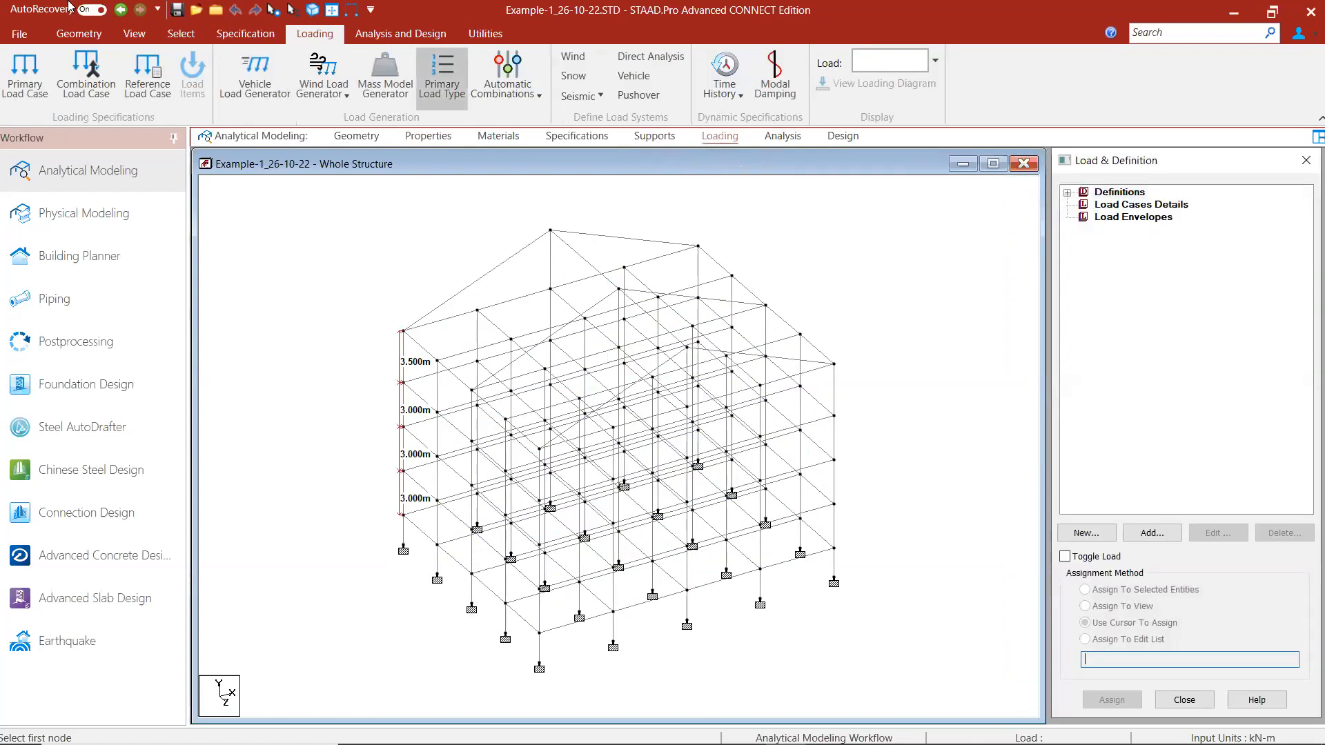
{"action": "left_click", "coordinate": [309, 38]}
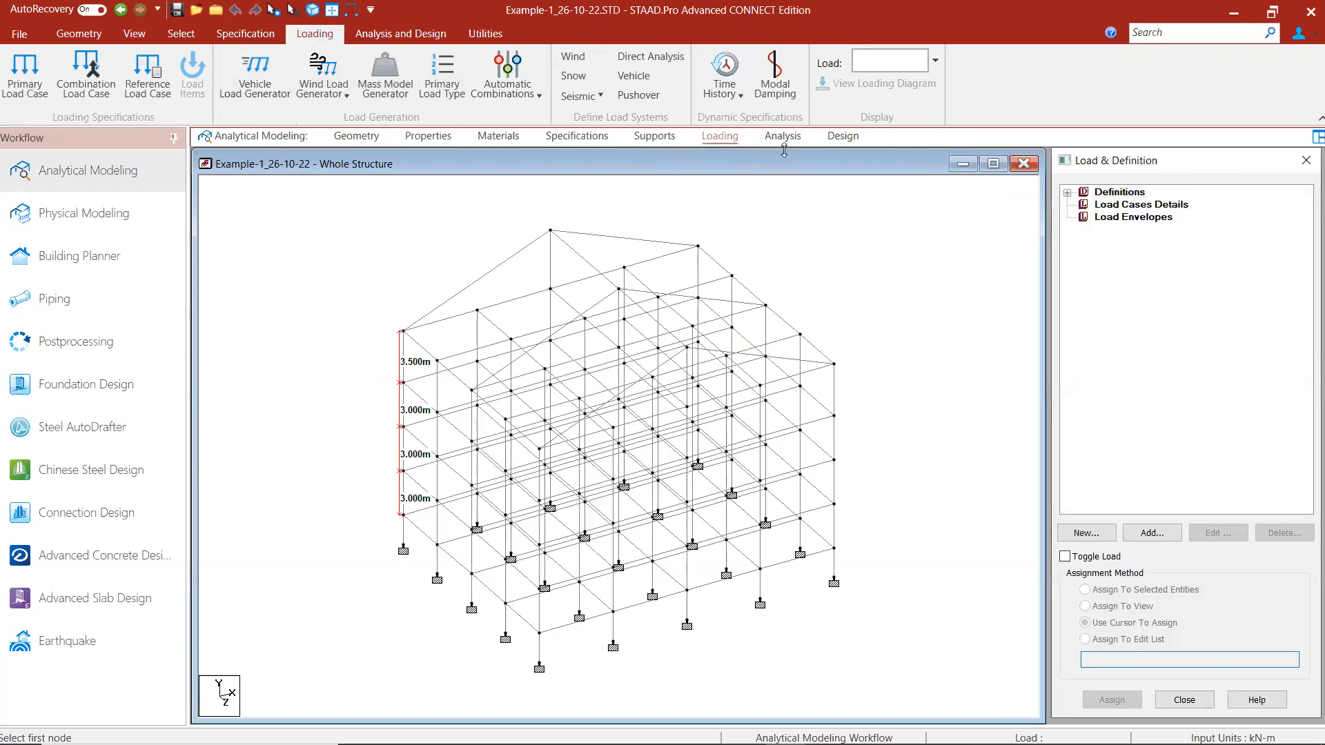
{"action": "left_click", "coordinate": [724, 151]}
{"action": "left_click", "coordinate": [1068, 194]}
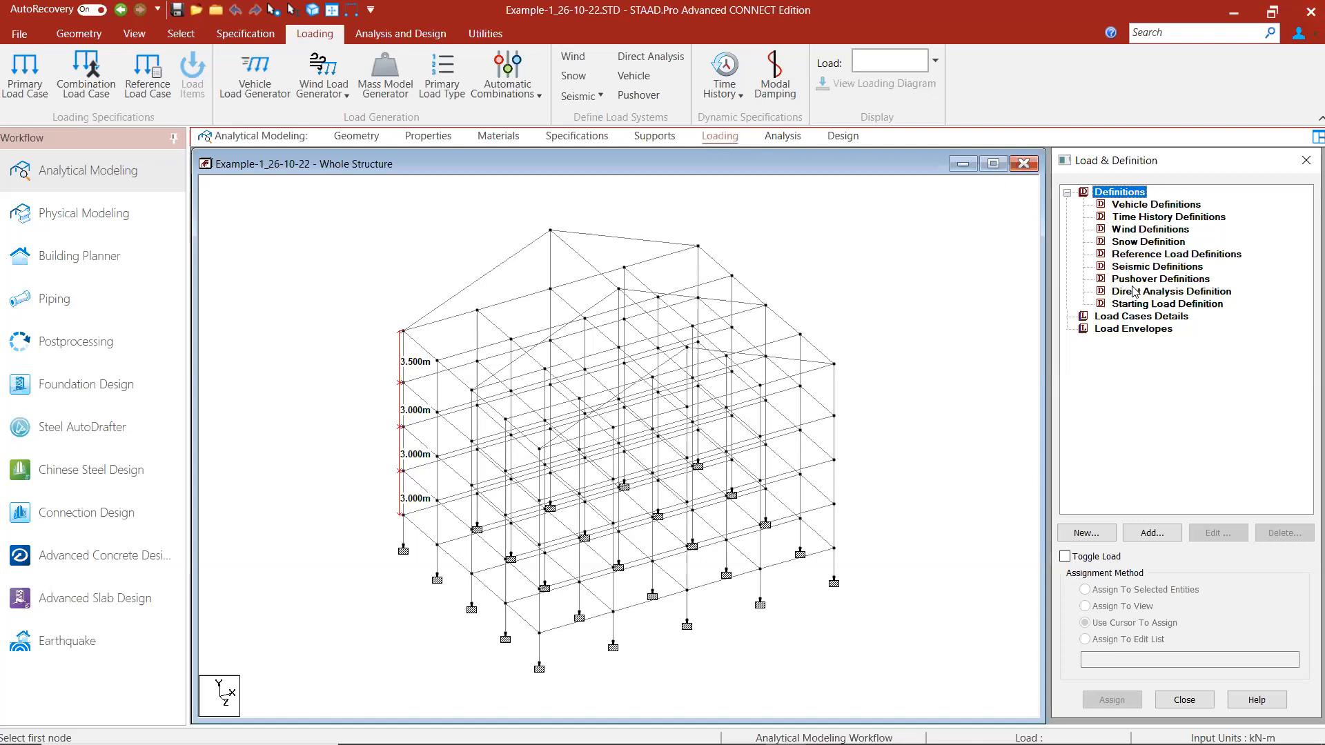
{"action": "left_click", "coordinate": [1117, 319]}
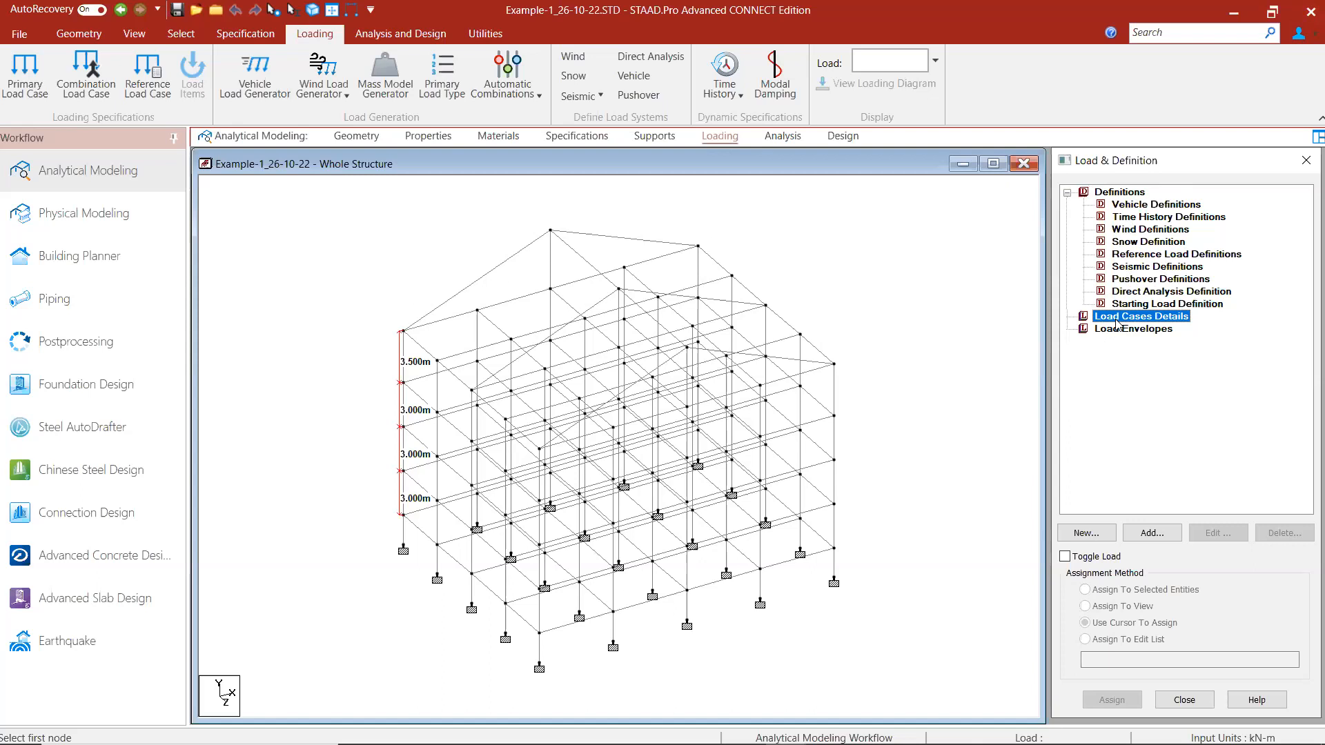
{"action": "left_click", "coordinate": [1151, 533]}
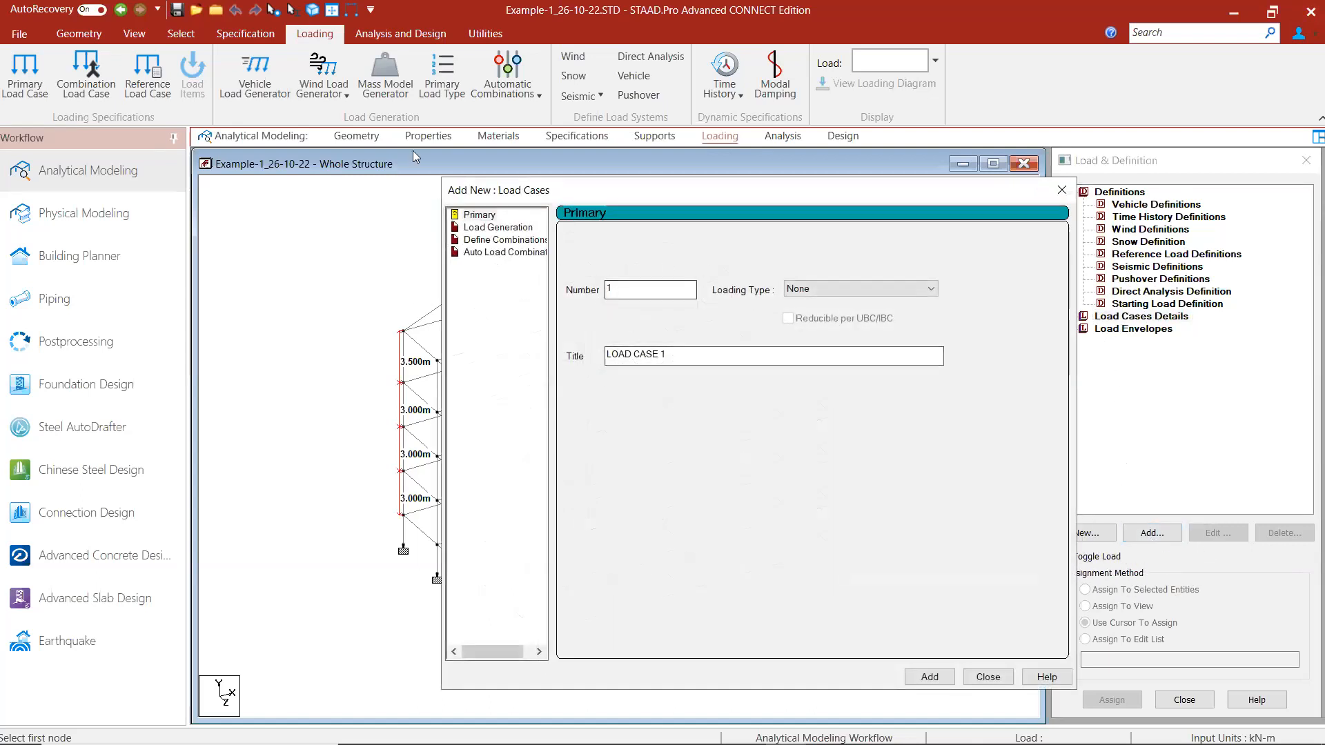
{"action": "left_click", "coordinate": [856, 289]}
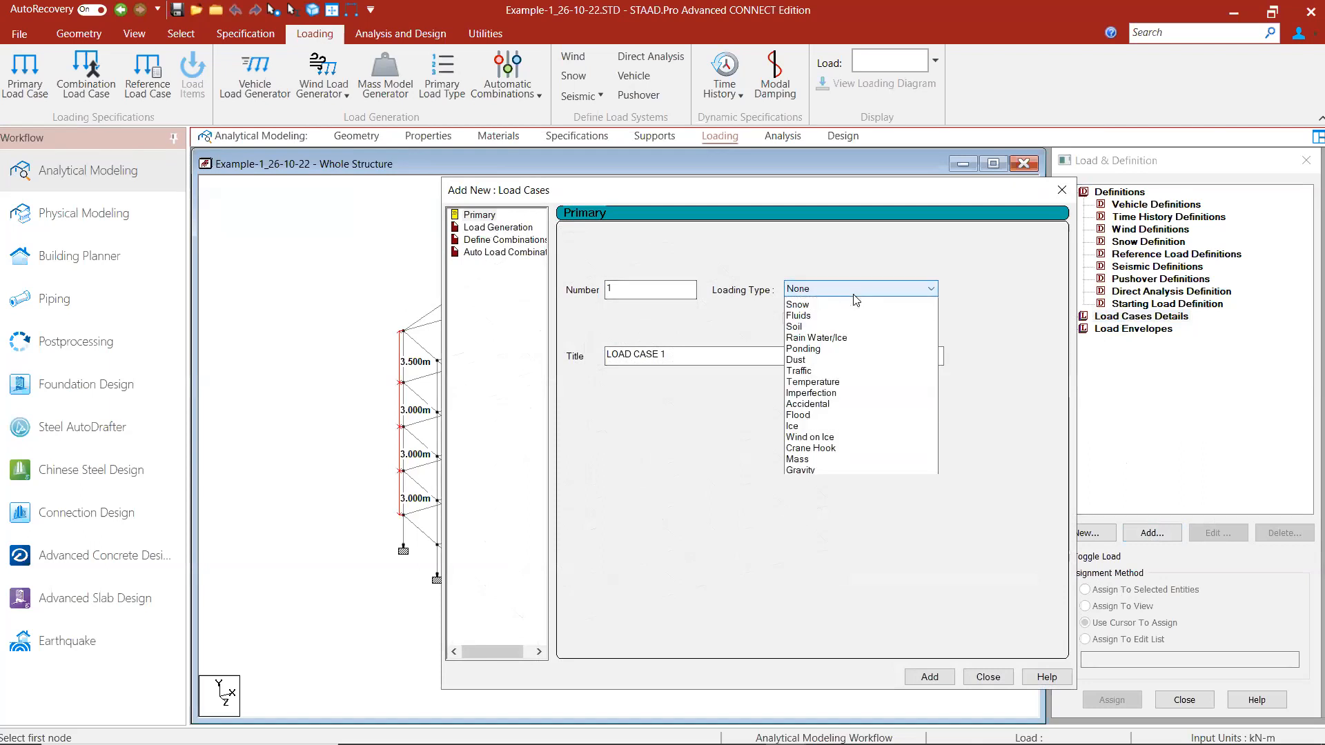
{"action": "left_click", "coordinate": [836, 316]}
Step: Number the new dead load case 3, title it "Member Load", and add it to the model
{"action": "double_click", "coordinate": [631, 290]}
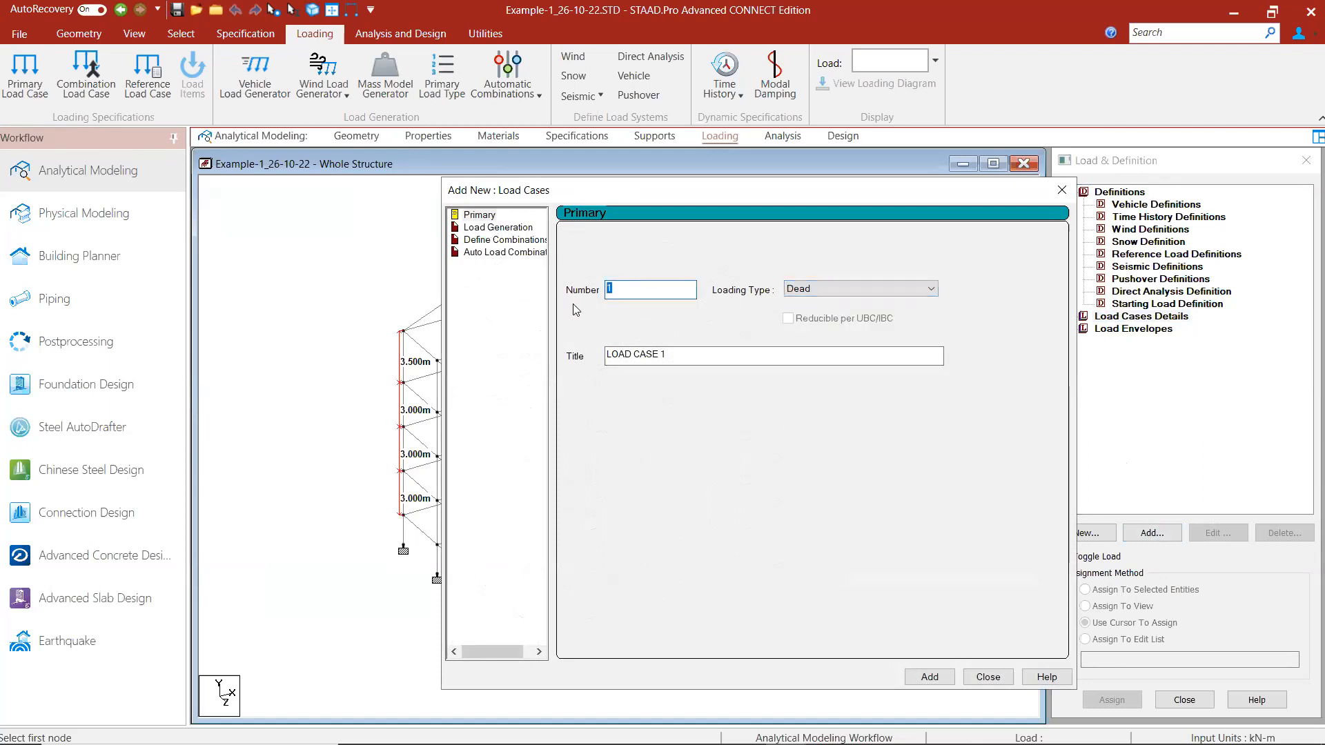
{"action": "type", "text": "3"}
{"action": "key", "text": "Tab"}
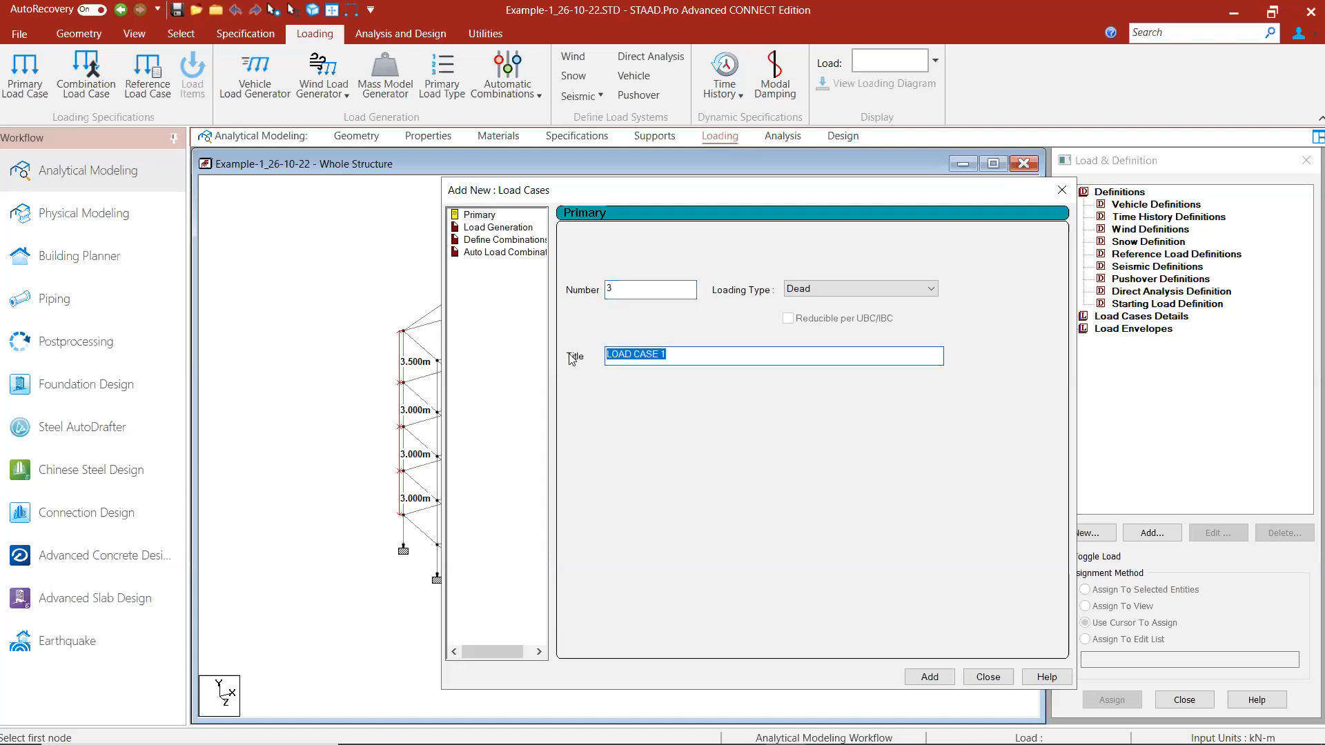
{"action": "type", "text": "MEm"}
{"action": "key", "text": "BackSpace"}
{"action": "key", "text": "BackSpace"}
{"action": "type", "text": "em"}
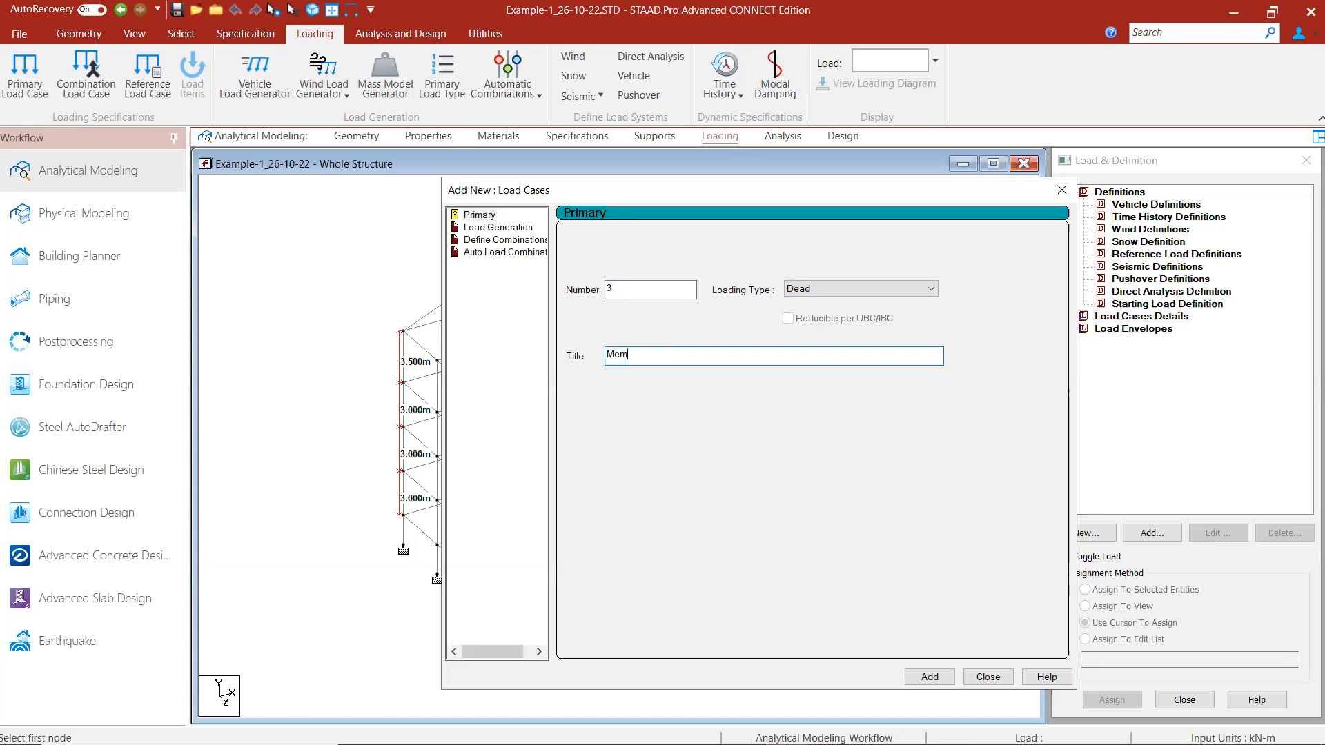
{"action": "type", "text": "ber Load"}
{"action": "left_click", "coordinate": [930, 677]}
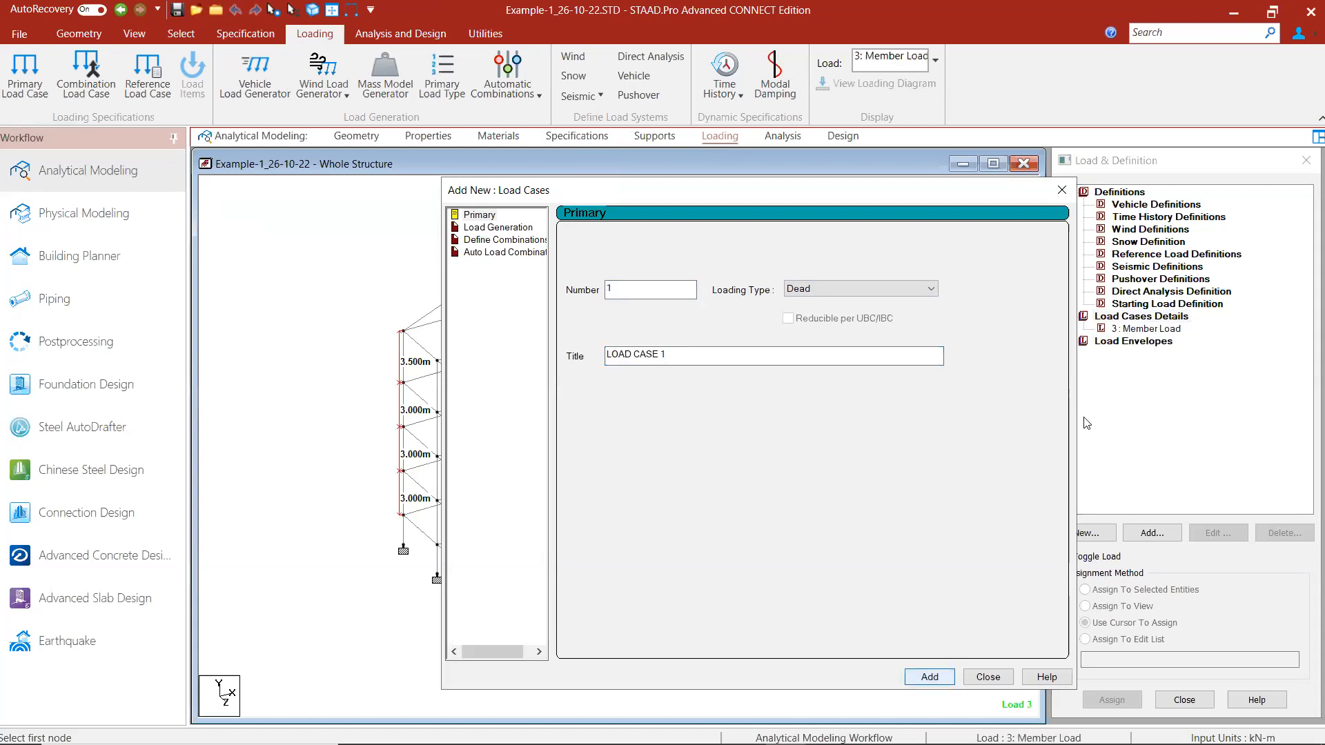
Step: Add a second dead load case titled "Floor Load" with number 4
{"action": "left_click", "coordinate": [873, 289]}
{"action": "left_click", "coordinate": [873, 289]}
{"action": "left_click_drag", "start_coordinate": [713, 361], "coordinate": [554, 378]}
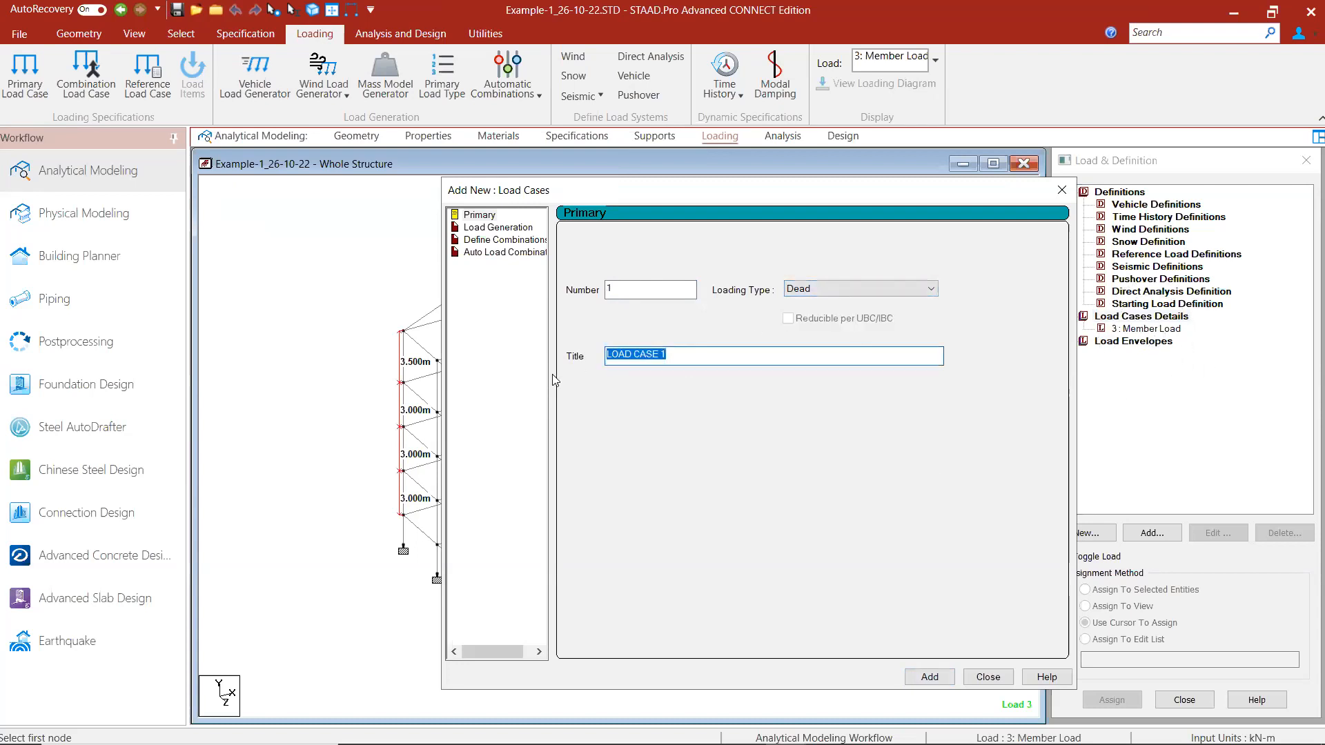
{"action": "type", "text": "Floor Load"}
{"action": "left_click_drag", "start_coordinate": [621, 292], "coordinate": [598, 290]}
{"action": "type", "text": "4"}
{"action": "key", "text": "Return"}
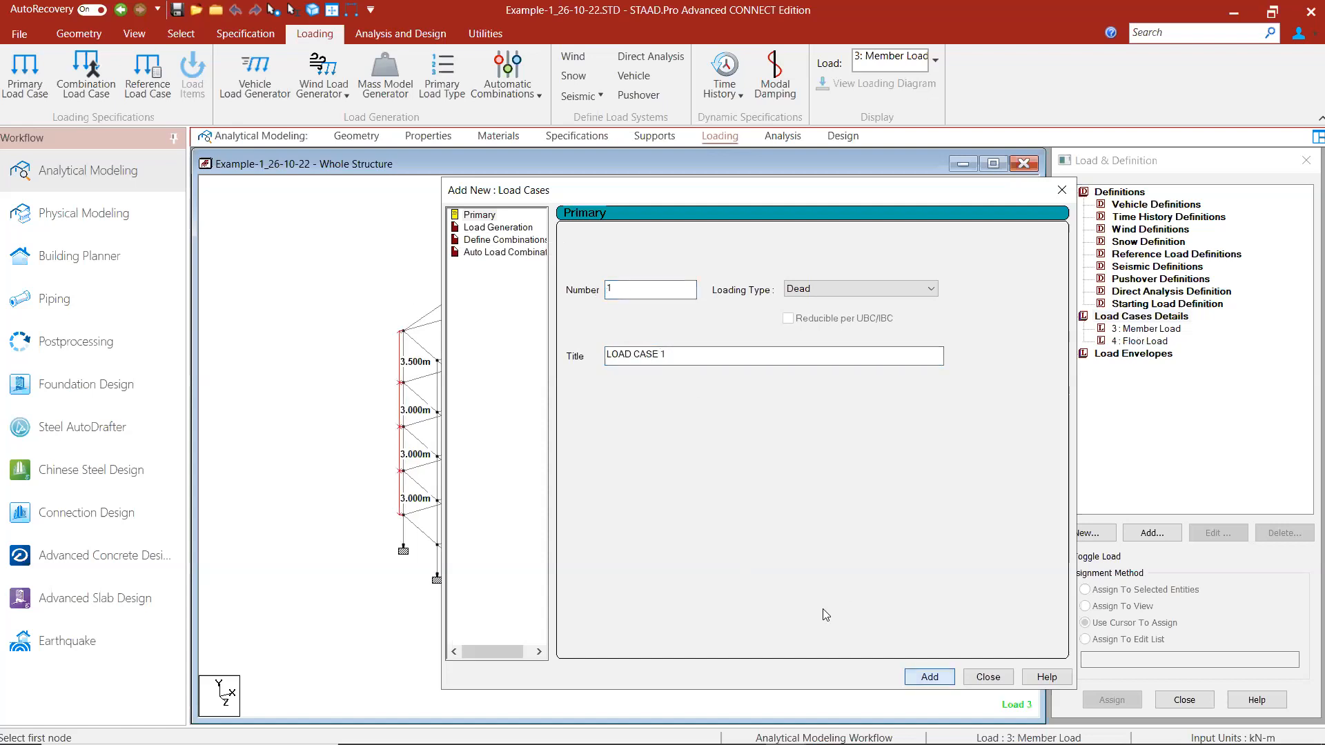
Step: Add a live load case numbered 1 and titled "LL", and finish creating load cases
{"action": "left_click", "coordinate": [847, 294]}
{"action": "left_click", "coordinate": [795, 314]}
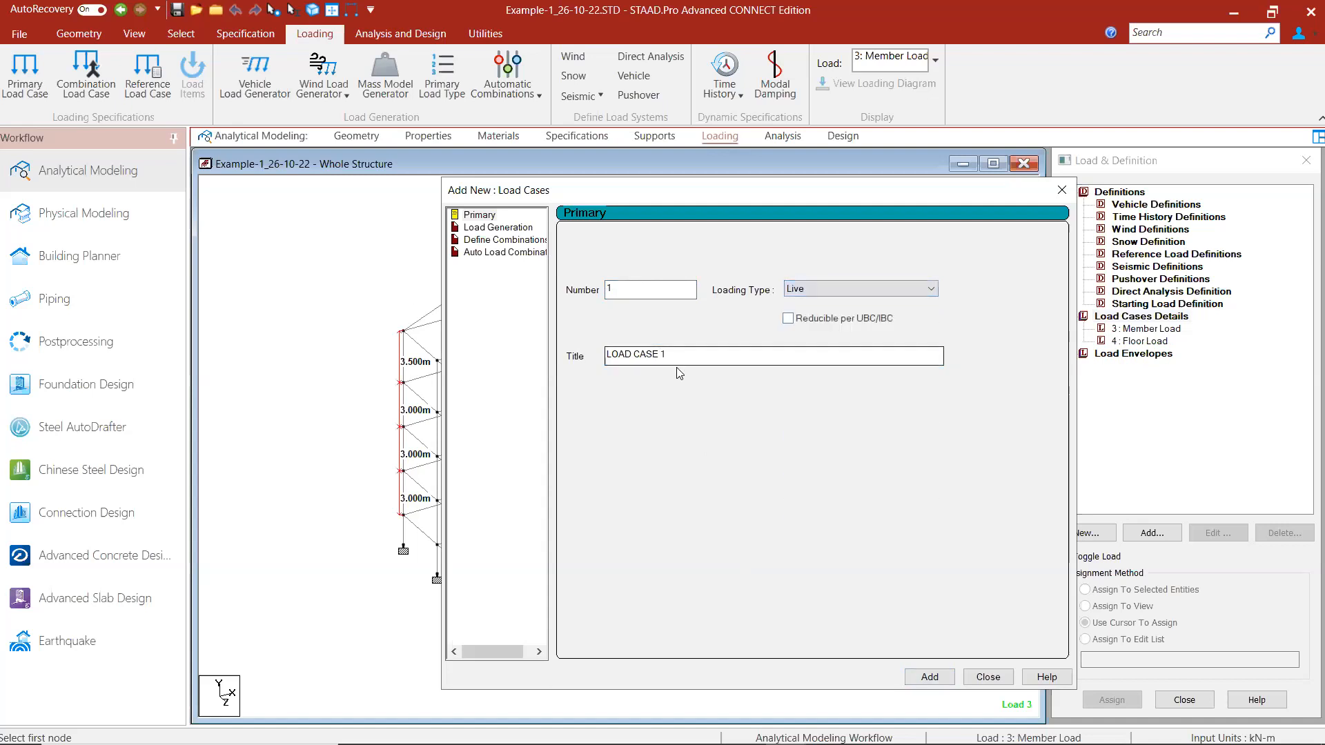
{"action": "left_click_drag", "start_coordinate": [667, 356], "coordinate": [602, 366]}
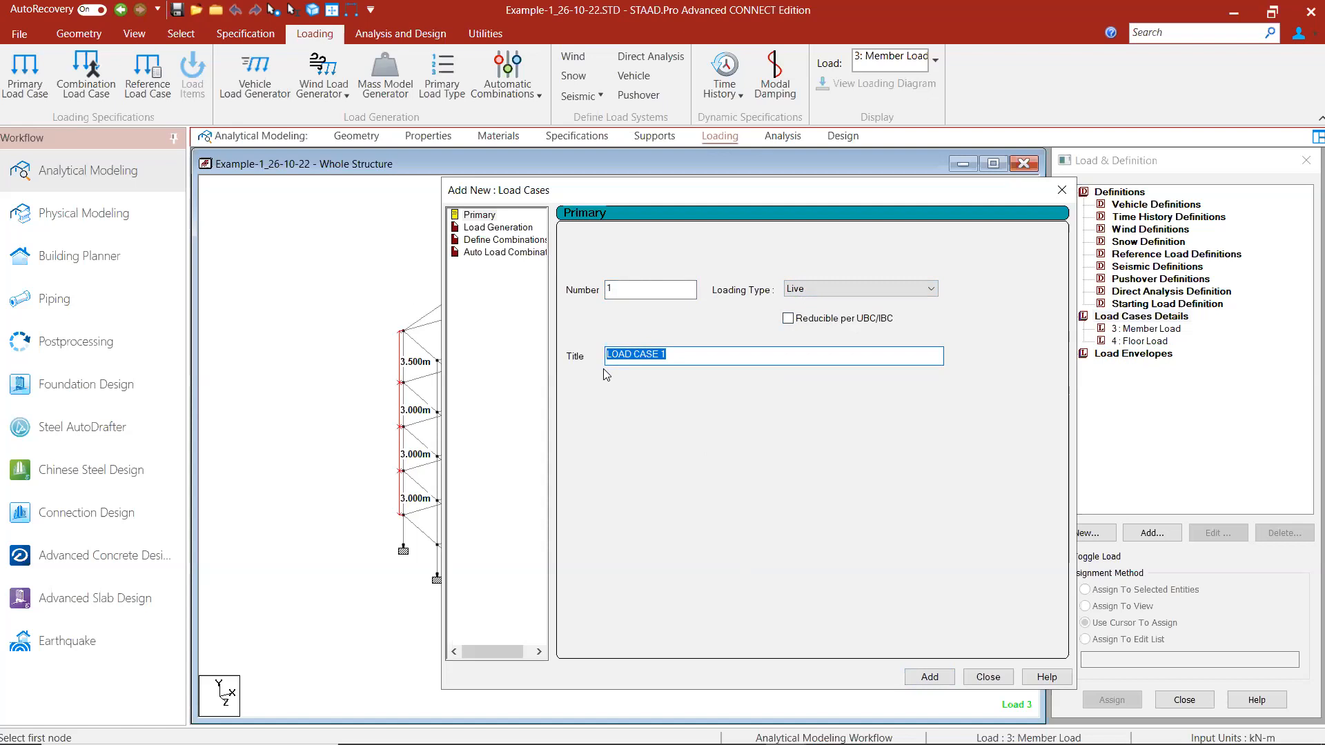
{"action": "type", "text": "LL"}
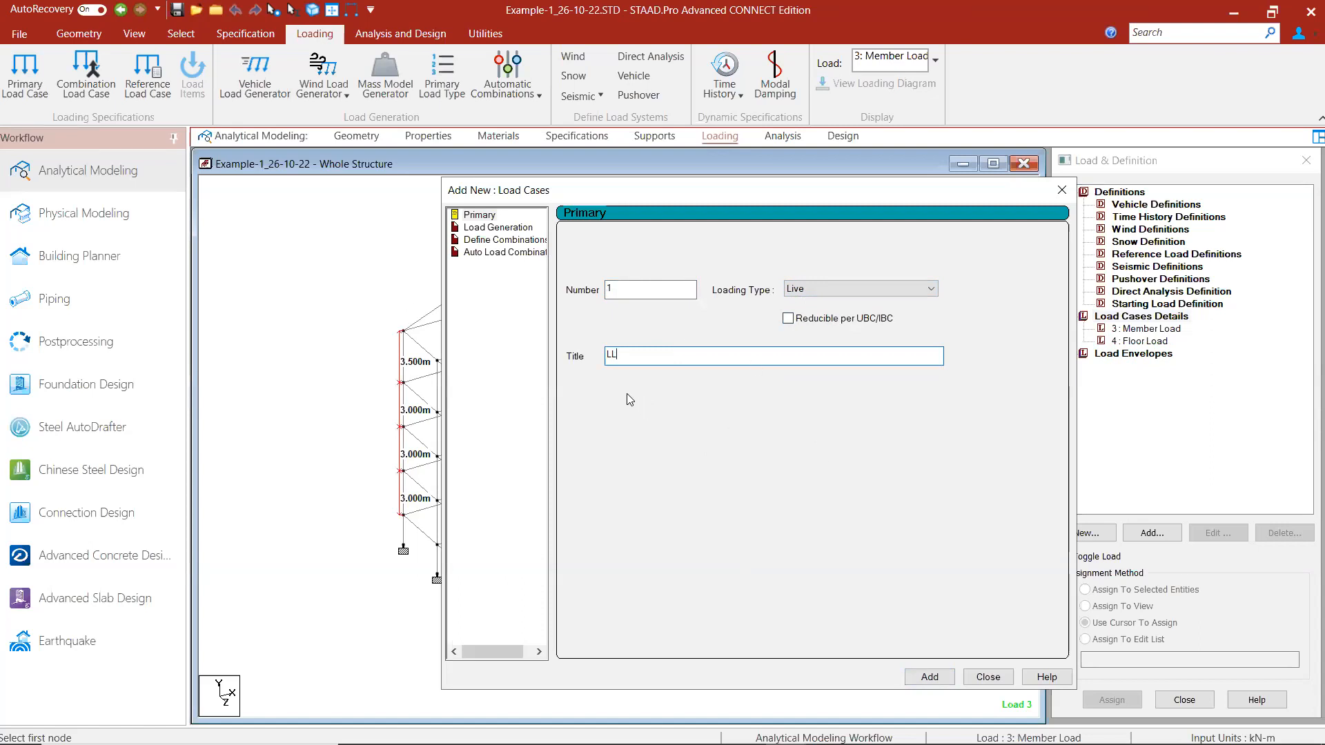
{"action": "key", "text": "Return"}
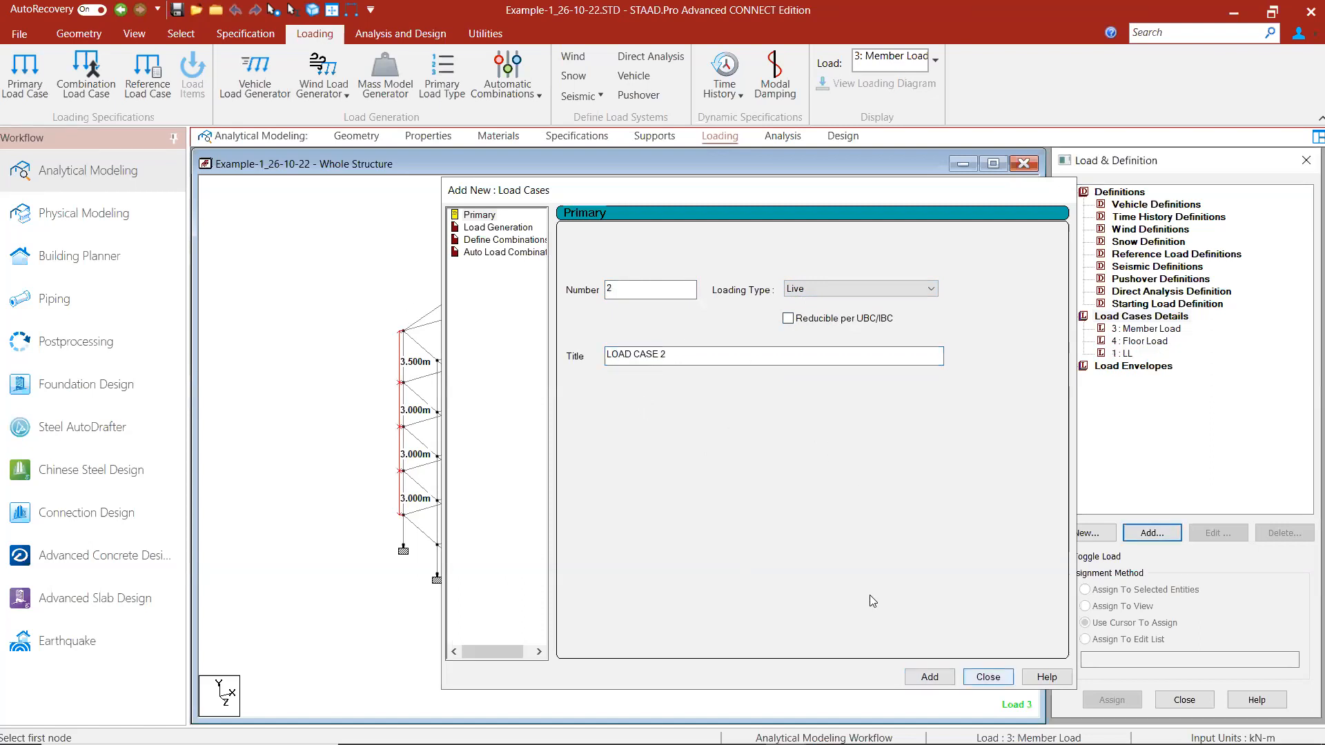
{"action": "key", "text": "Escape"}
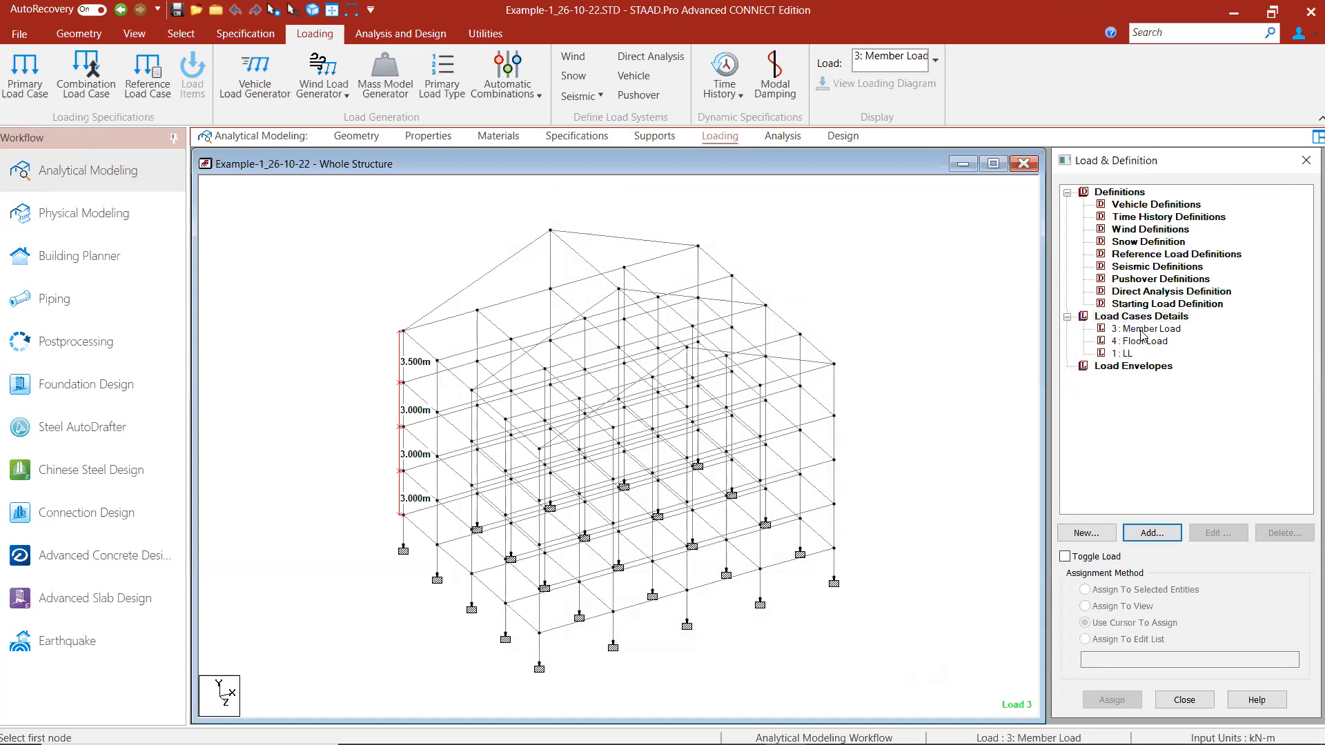
Step: Start adding a load item to the Member Load case and choose Uniform Force as the member load type
{"action": "left_click", "coordinate": [1142, 331]}
{"action": "left_click", "coordinate": [1142, 331]}
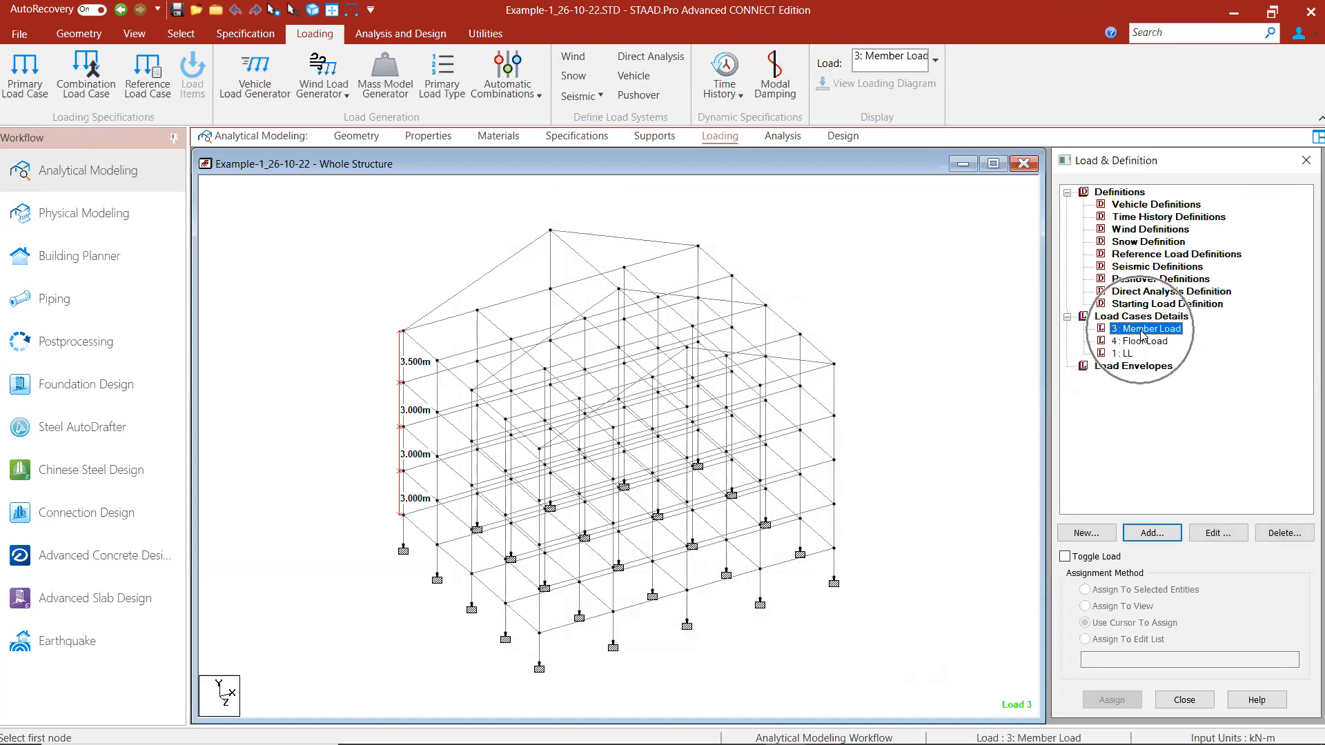
{"action": "left_click", "coordinate": [1154, 535]}
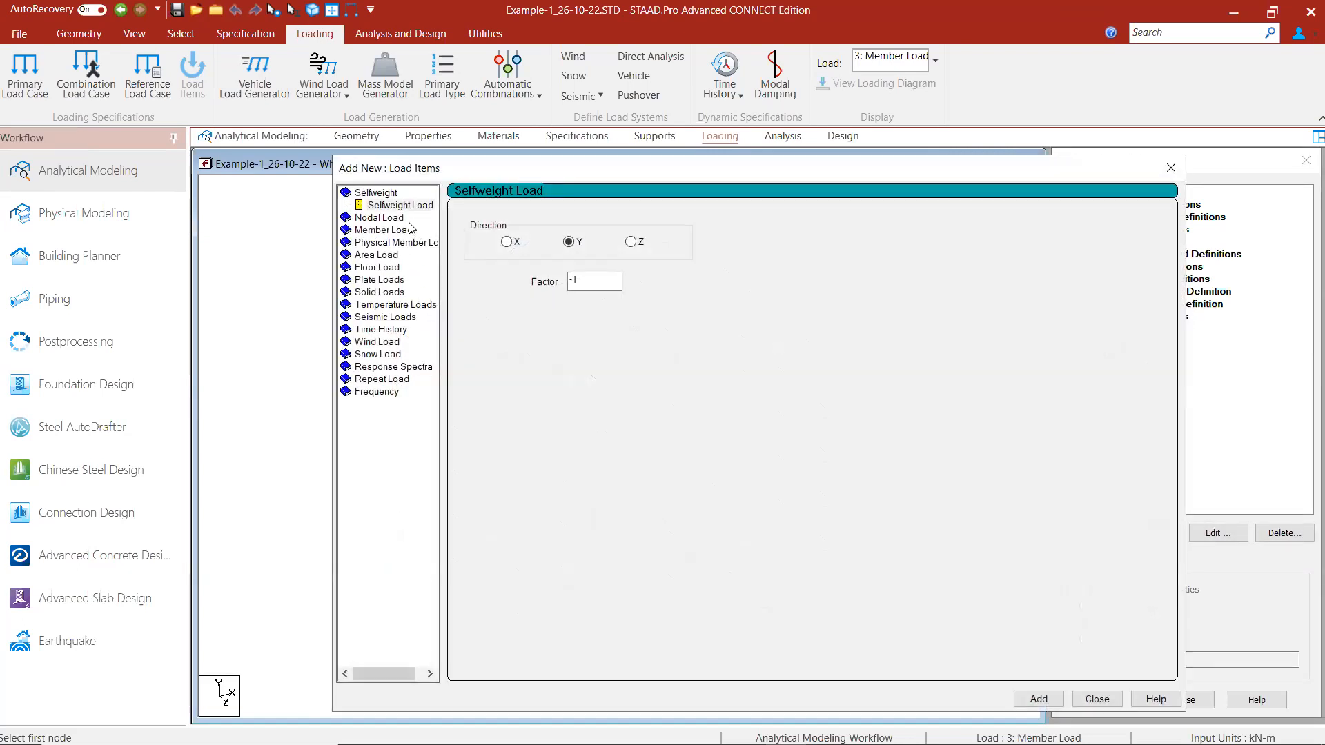
{"action": "left_click", "coordinate": [400, 230]}
{"action": "left_click", "coordinate": [384, 272]}
{"action": "left_click", "coordinate": [398, 229]}
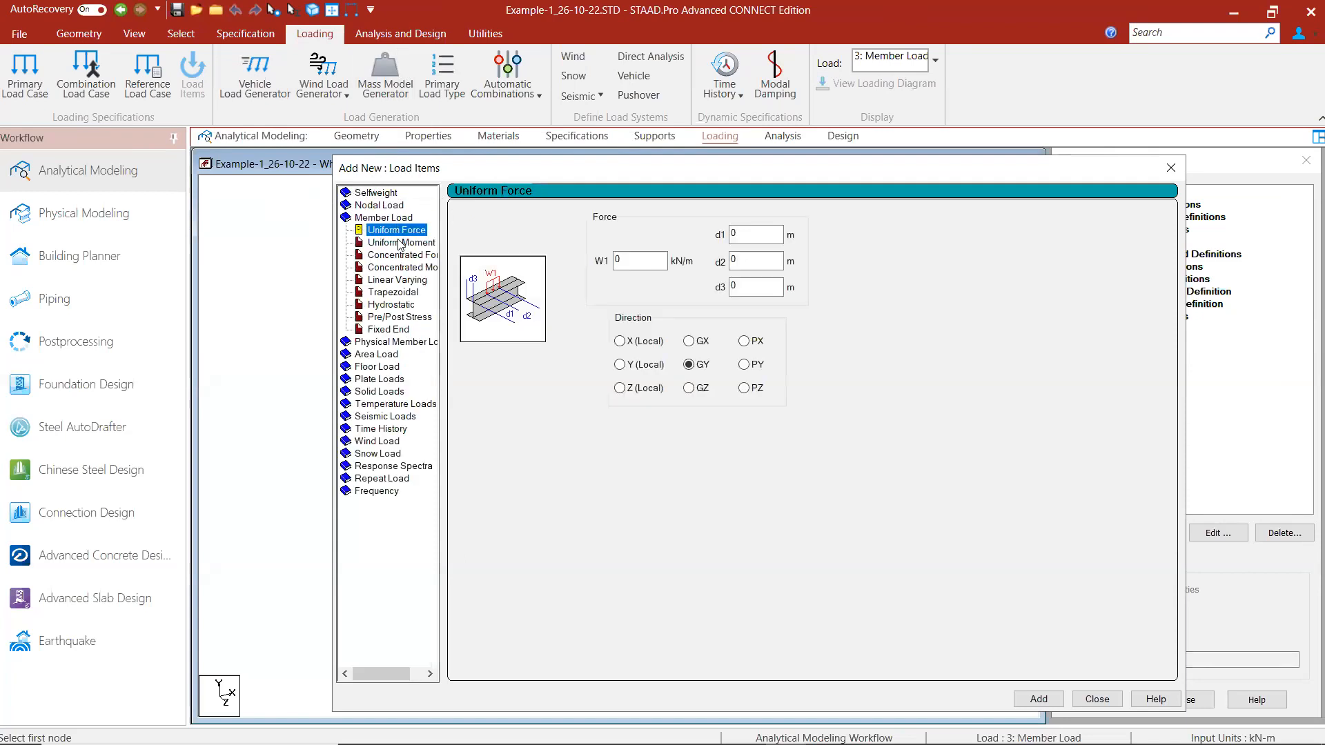
{"action": "left_click", "coordinate": [402, 243]}
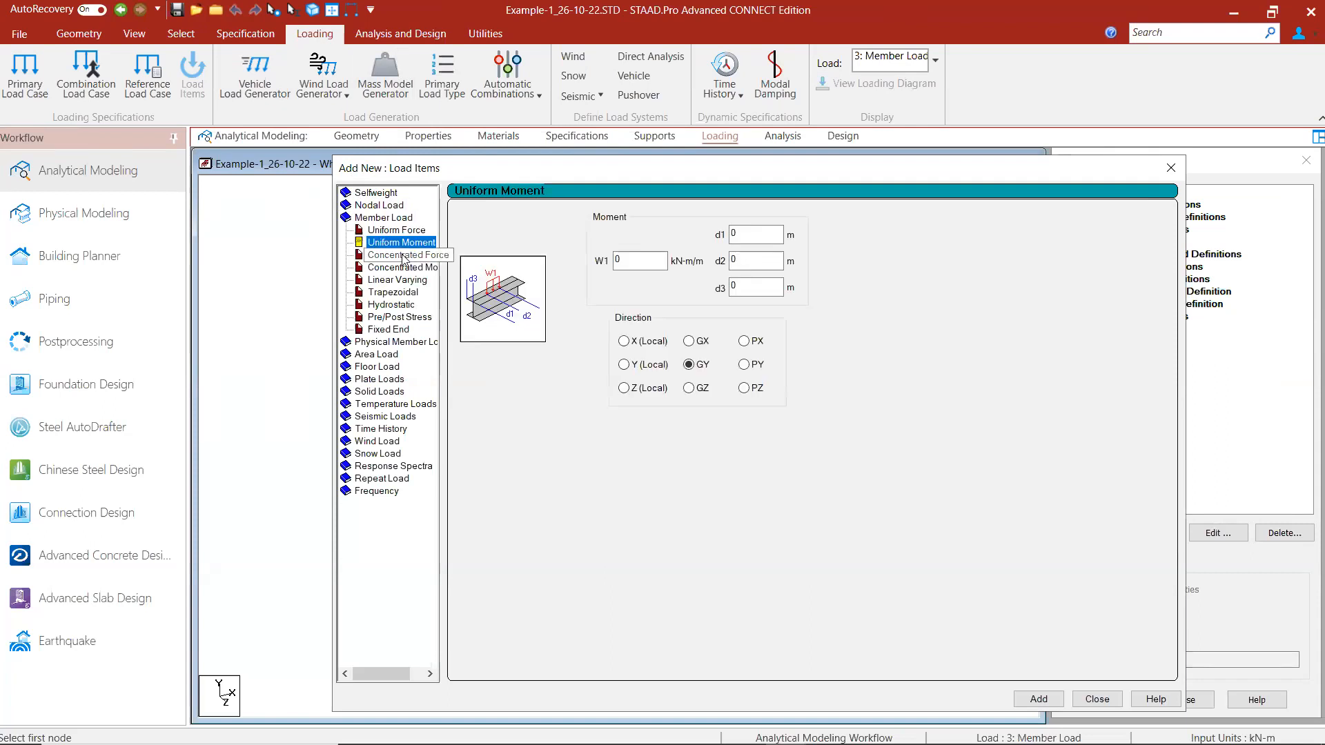
{"action": "left_click", "coordinate": [404, 254]}
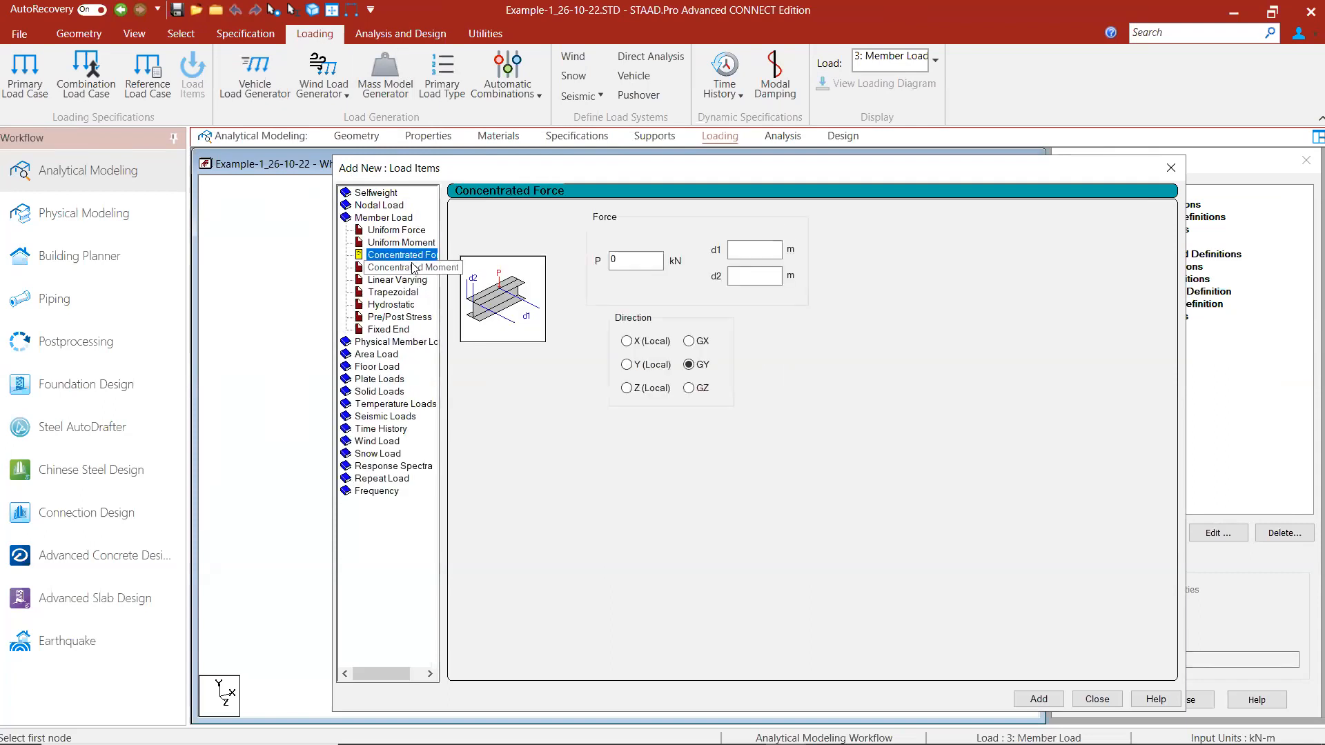
{"action": "left_click", "coordinate": [414, 268]}
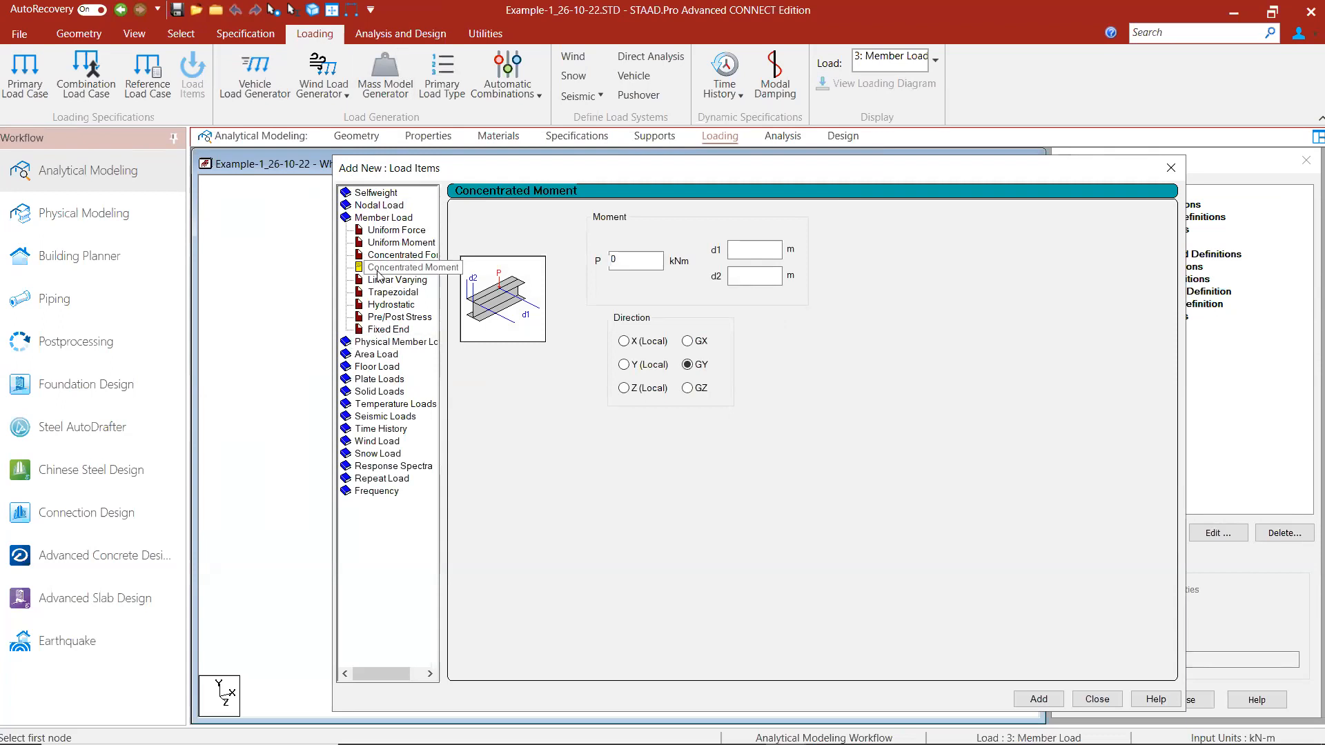
{"action": "left_click", "coordinate": [394, 232]}
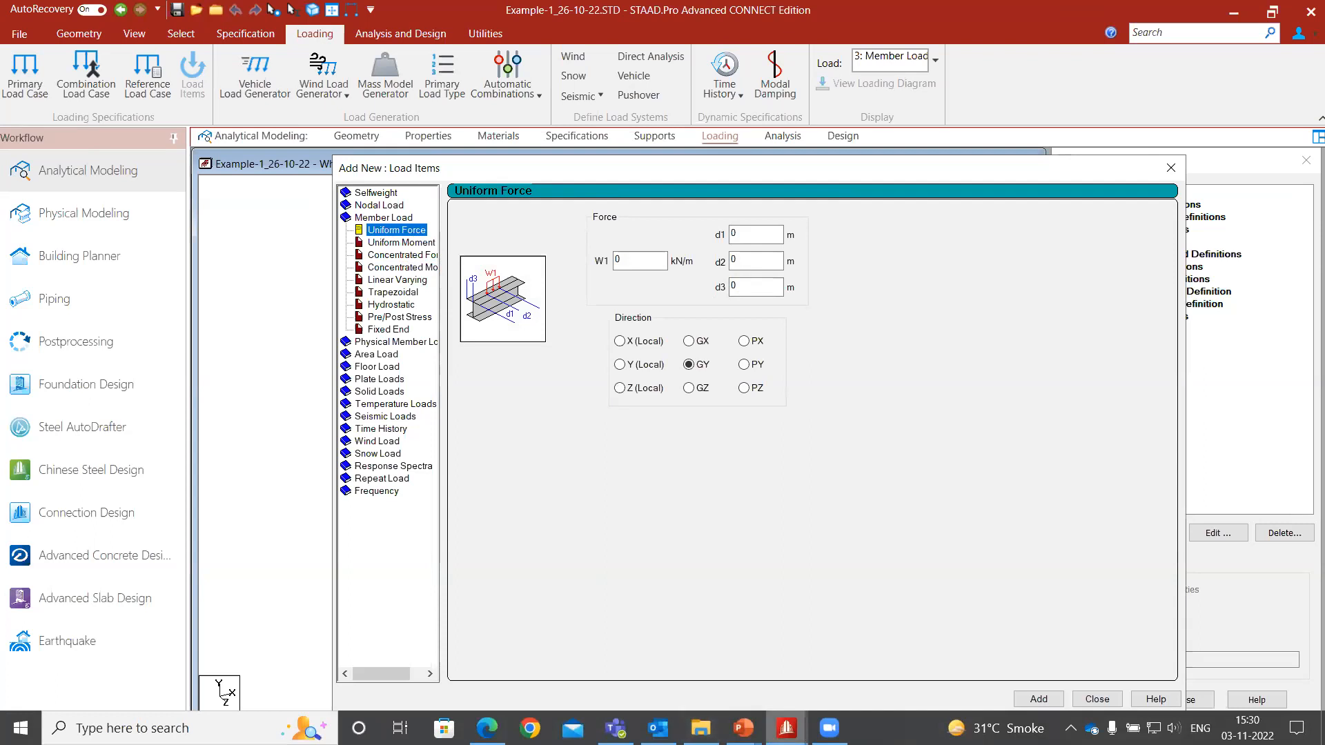
Step: Switch to the PowerPoint presentation and examine the wall load values on the dead load Load Calculations slide
{"action": "mouse_move", "coordinate": [743, 728]}
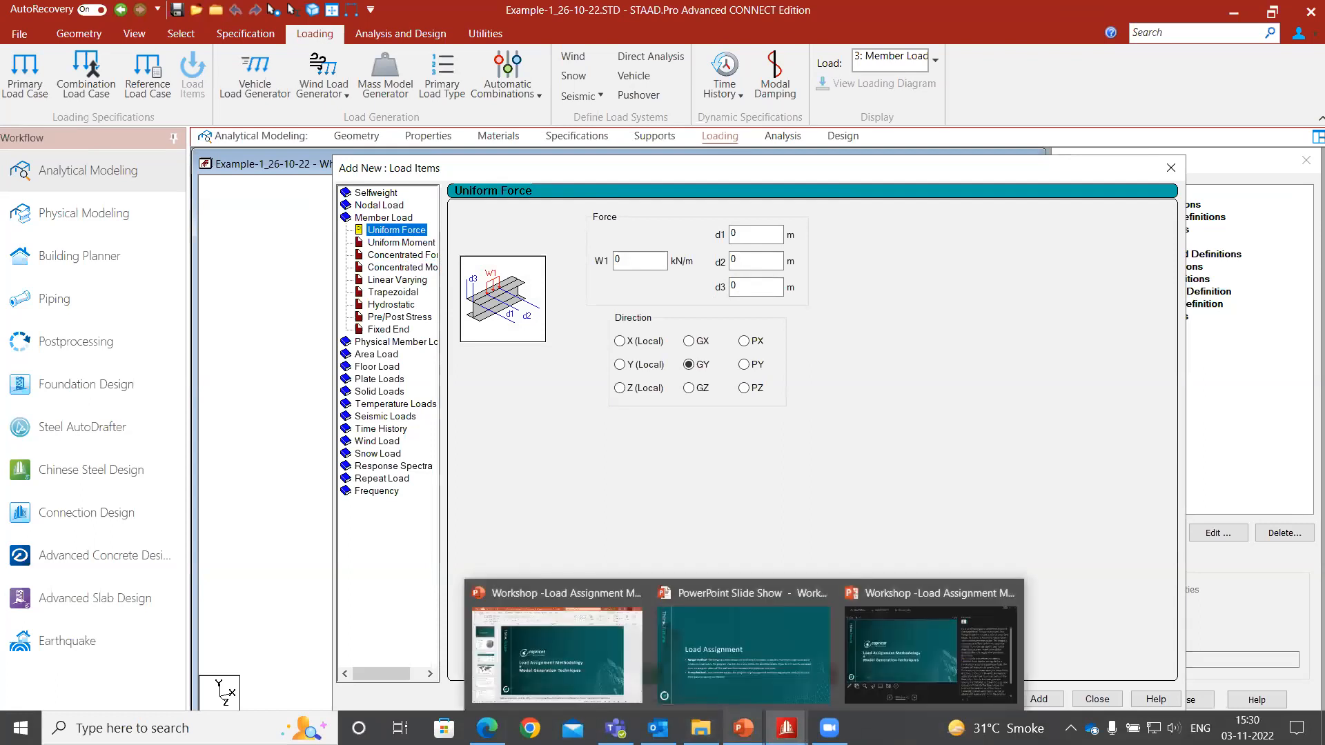
{"action": "left_click", "coordinate": [625, 656]}
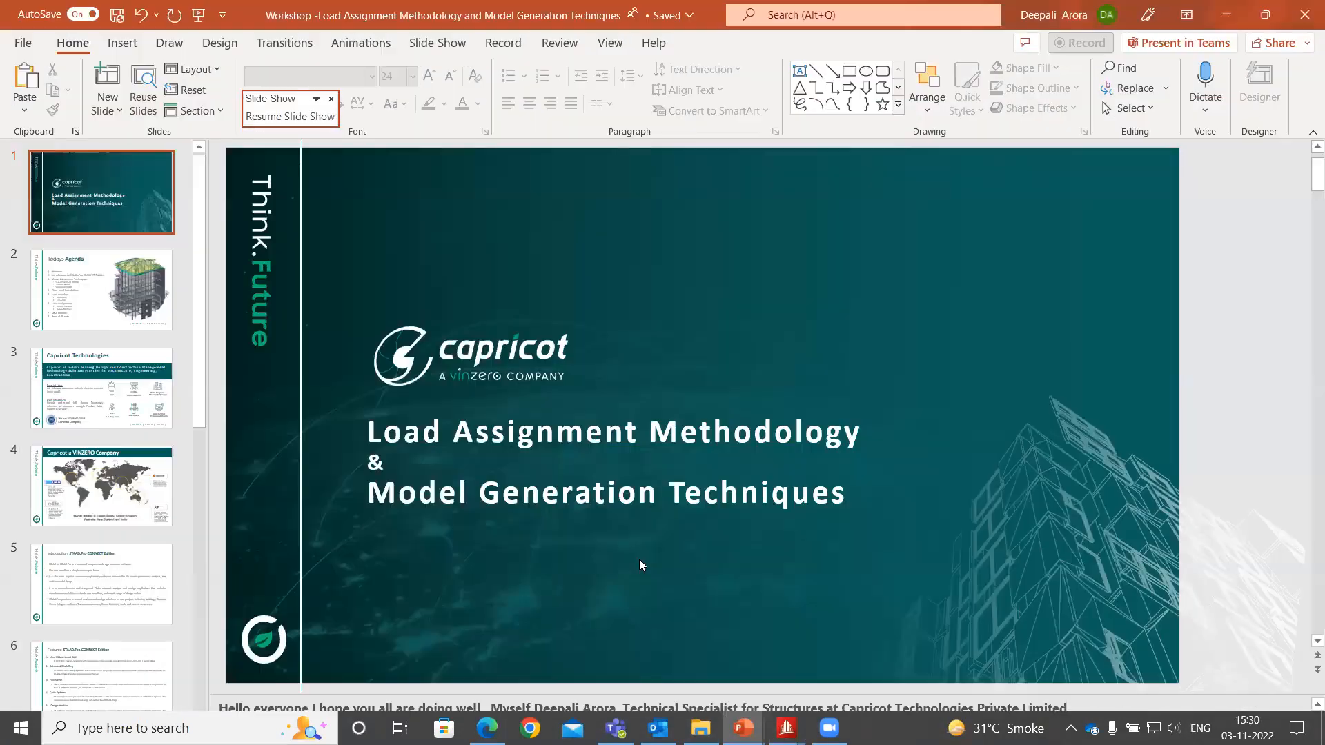
{"action": "left_click", "coordinate": [103, 598]}
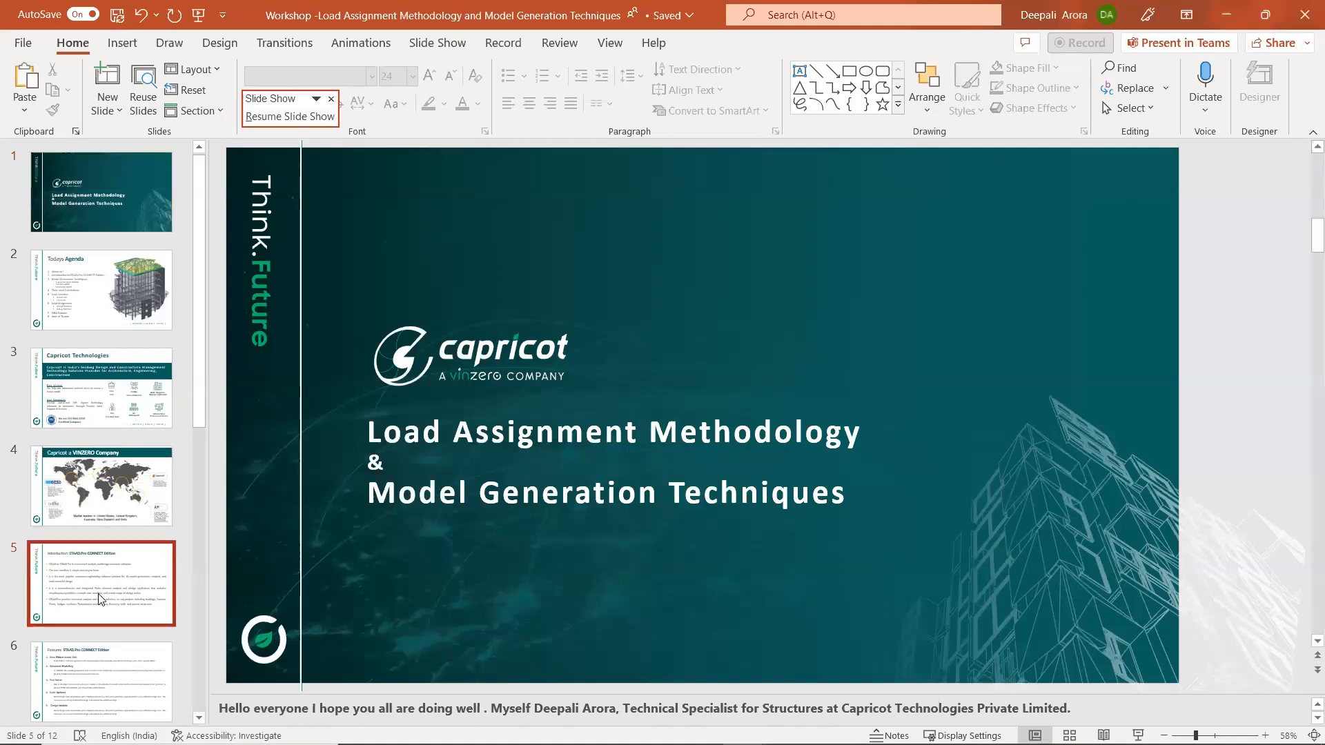
{"action": "scroll", "coordinate": [139, 607], "scroll_direction": "down", "scroll_amount": 5}
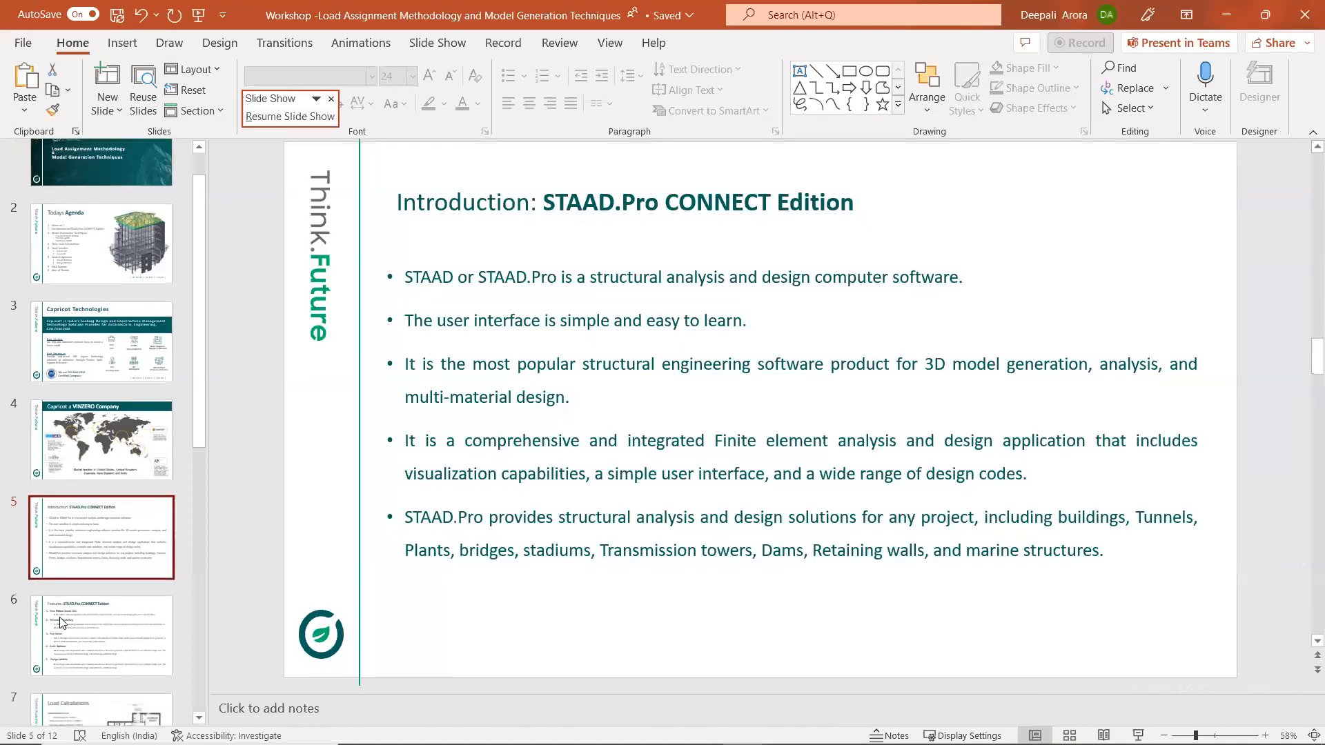
{"action": "scroll", "coordinate": [67, 632], "scroll_direction": "down", "scroll_amount": 3}
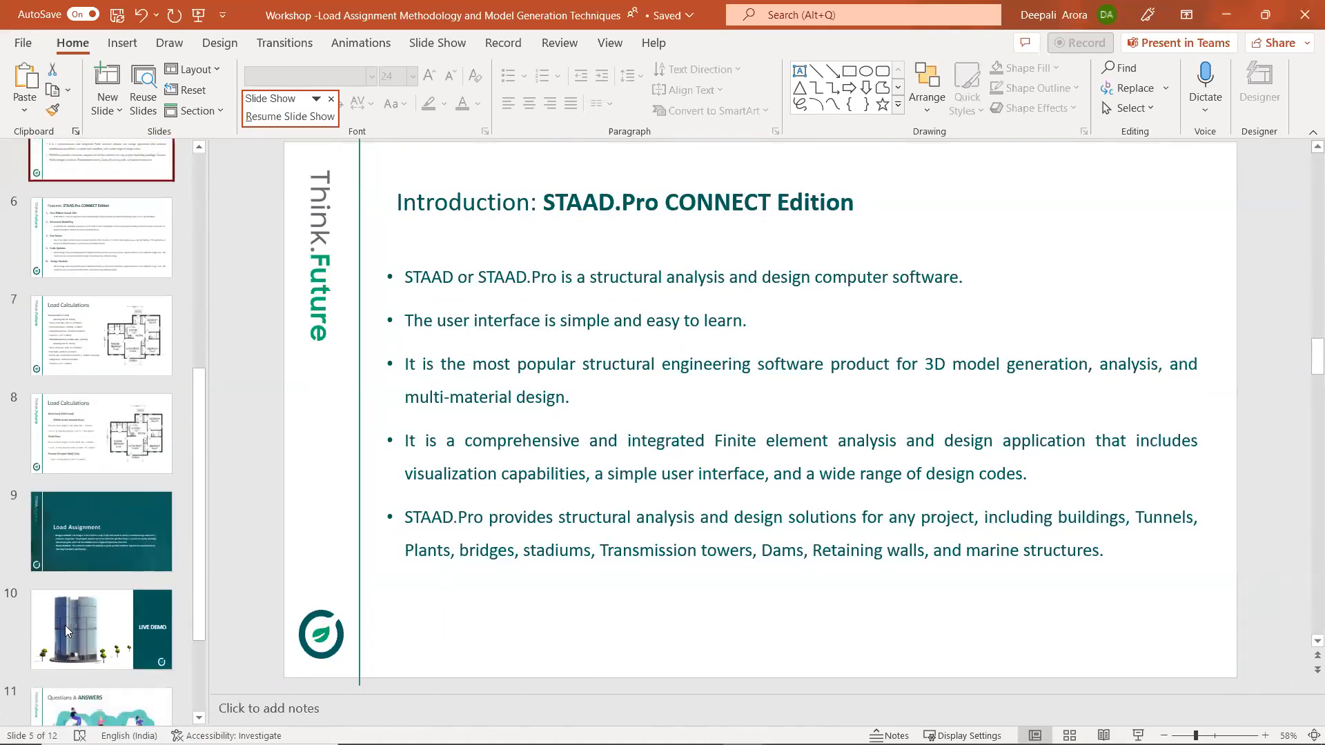
{"action": "left_click", "coordinate": [103, 366]}
{"action": "left_click", "coordinate": [108, 467]}
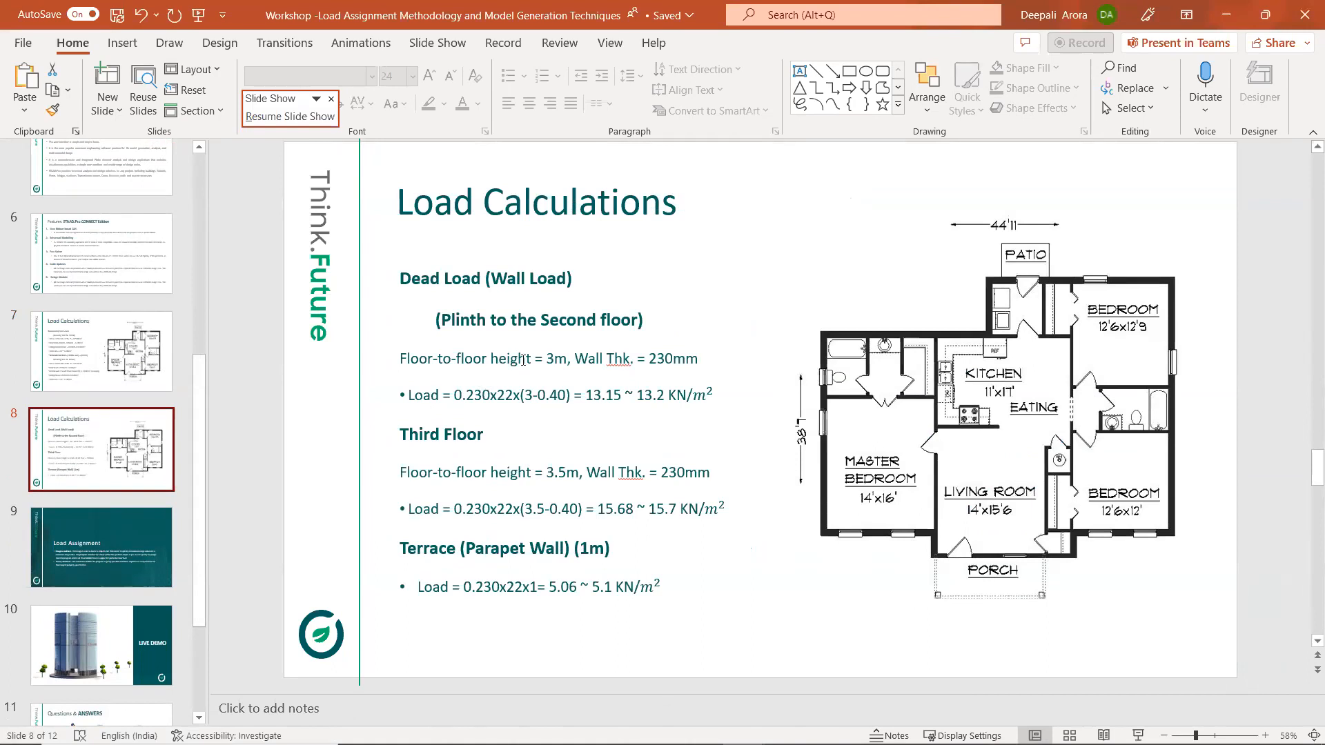
{"action": "left_click", "coordinate": [623, 366]}
{"action": "key", "text": "ctrl"}
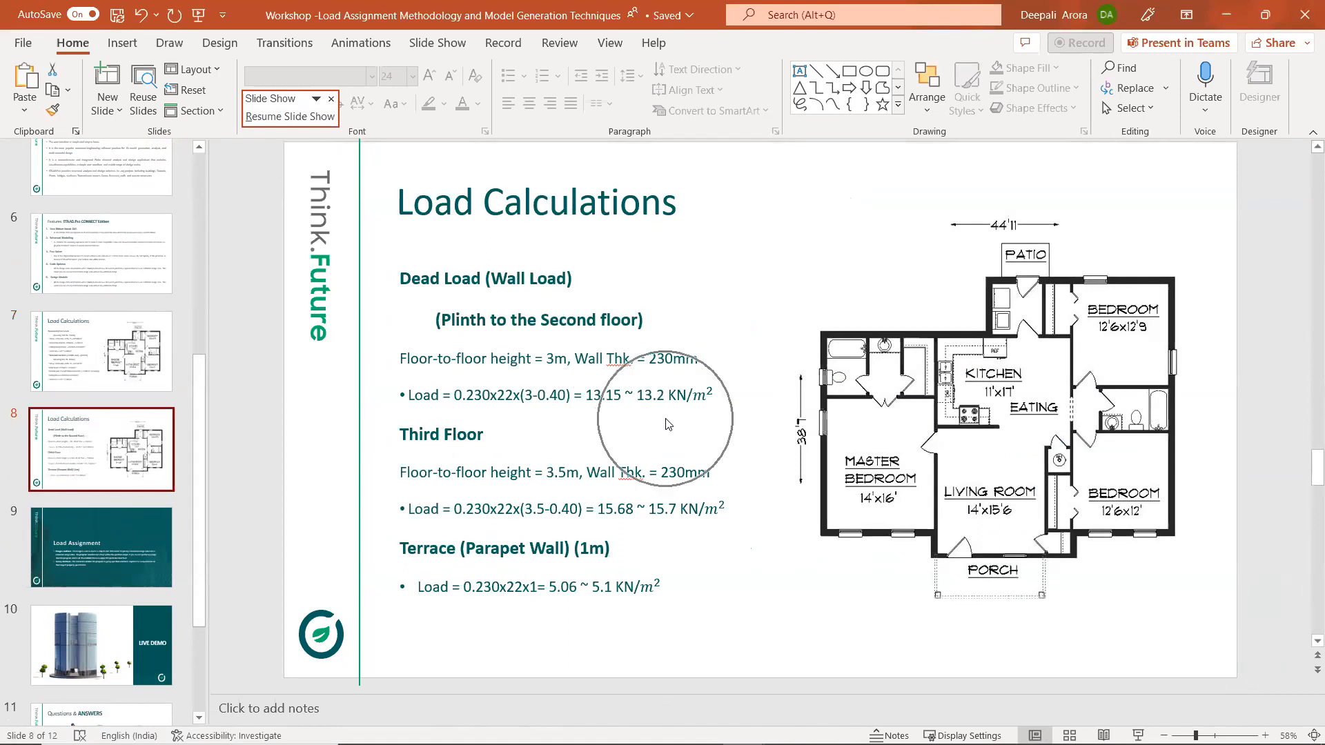
Step: Return to STAAD.Pro and add a uniform force of -13.2 kN/m in the GY direction to the Member Load case
{"action": "left_click", "coordinate": [1221, 19]}
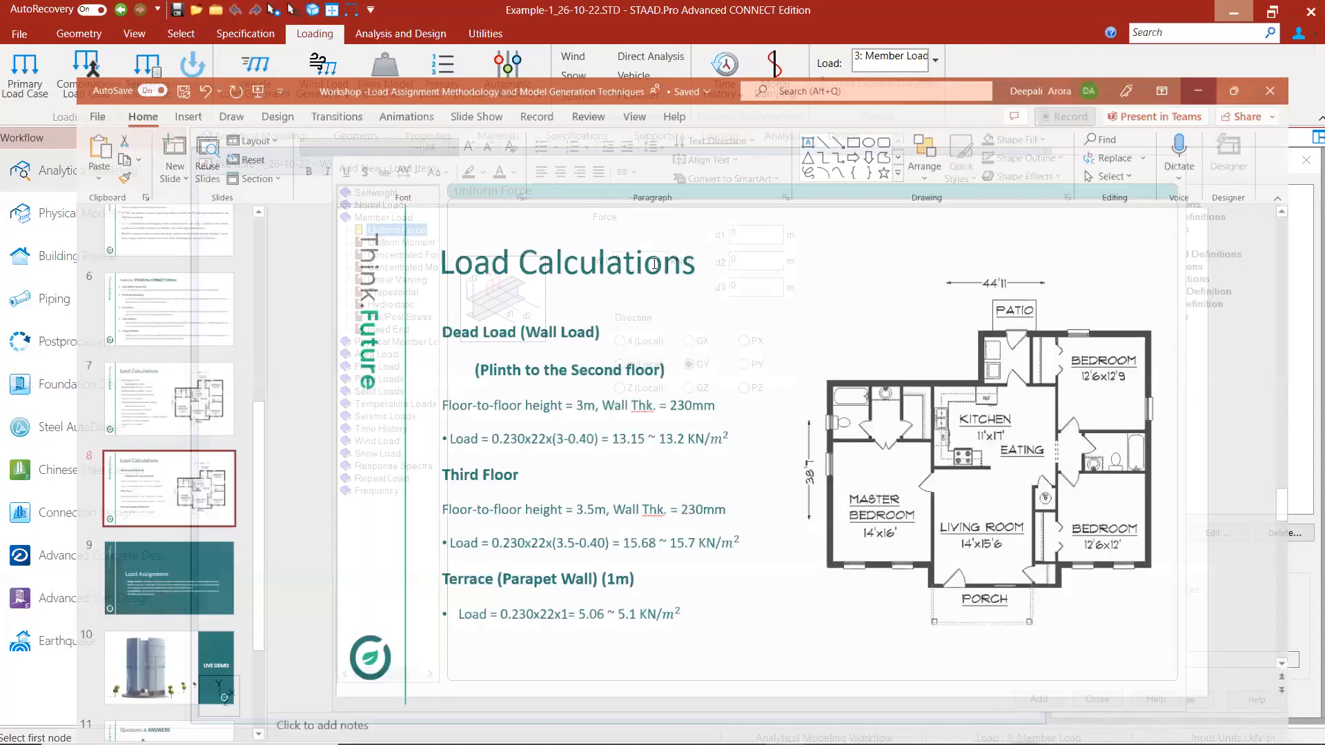
{"action": "type", "text": "-"}
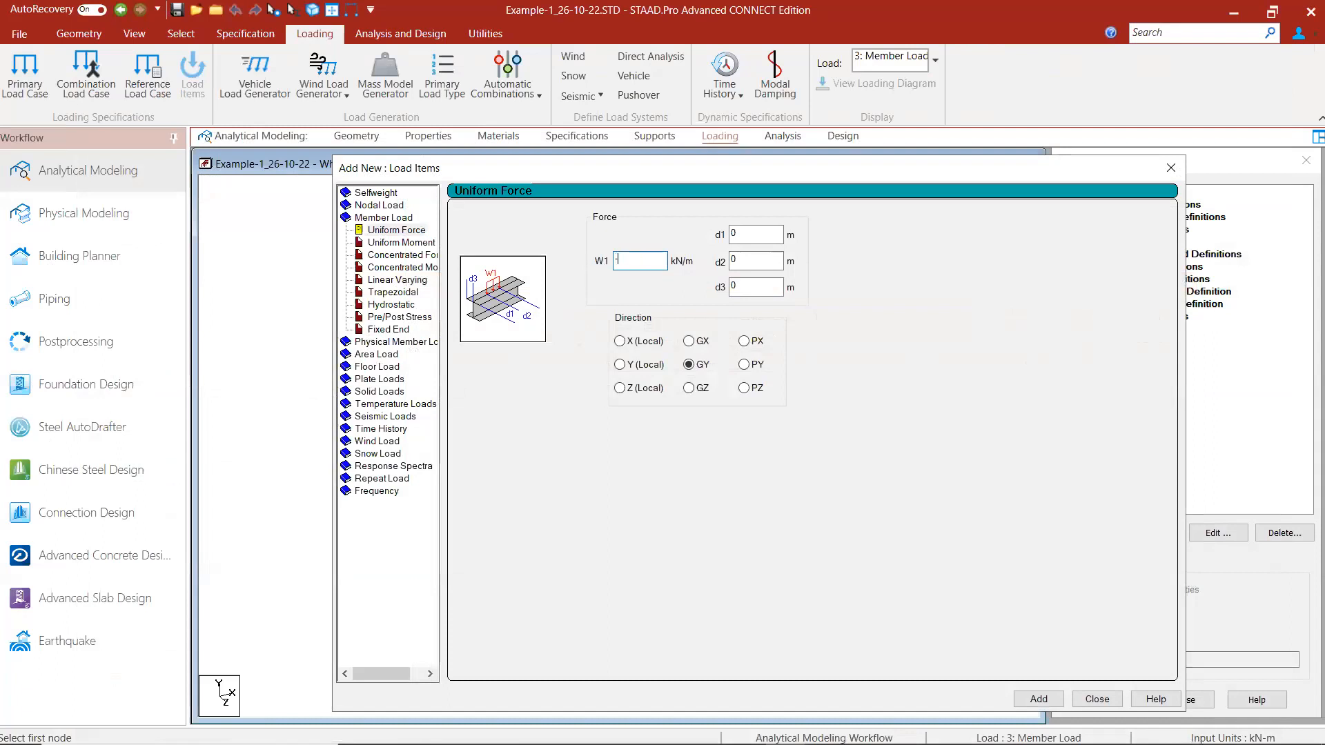
{"action": "type", "text": "13.2"}
{"action": "left_click", "coordinate": [1039, 700]}
Step: Recheck the load calculations in PowerPoint, add a second GY uniform force of -15.7 kN/m, and finish adding load items
{"action": "mouse_move", "coordinate": [828, 736]}
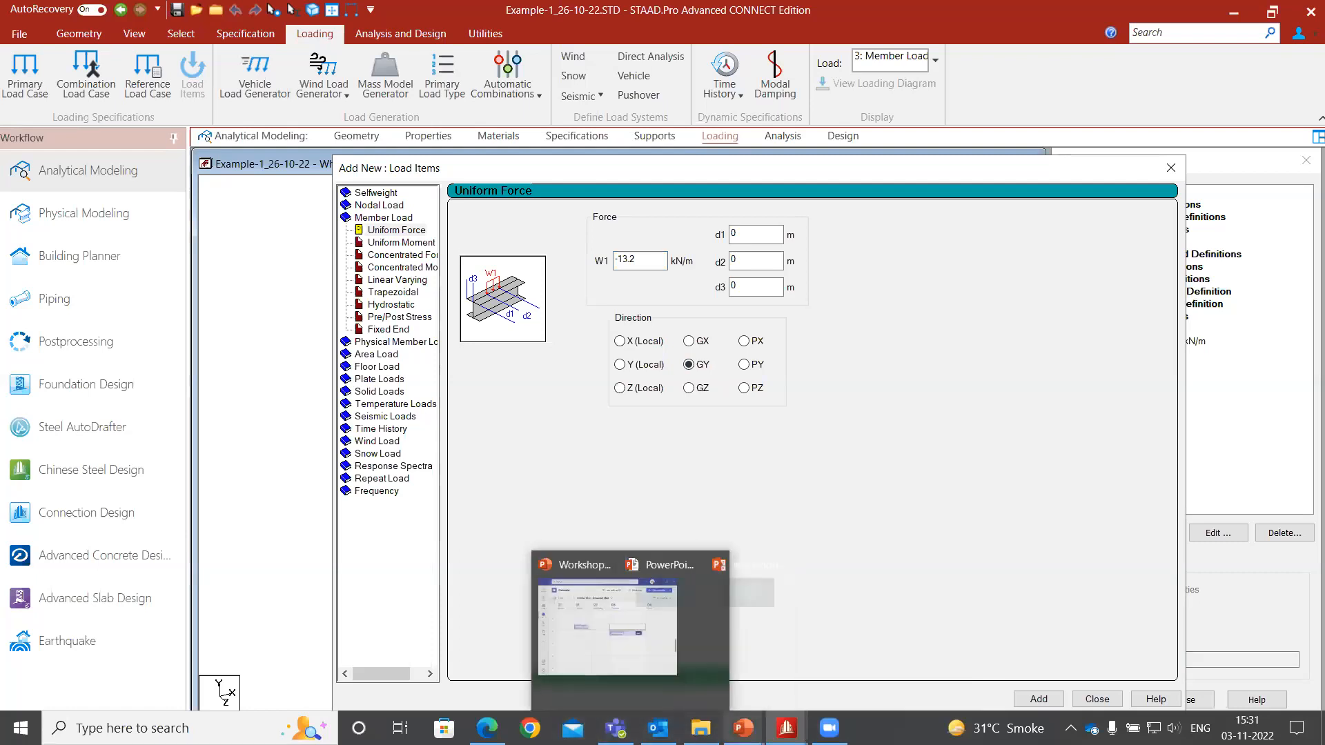
{"action": "mouse_move", "coordinate": [742, 728]}
{"action": "left_click", "coordinate": [550, 650]}
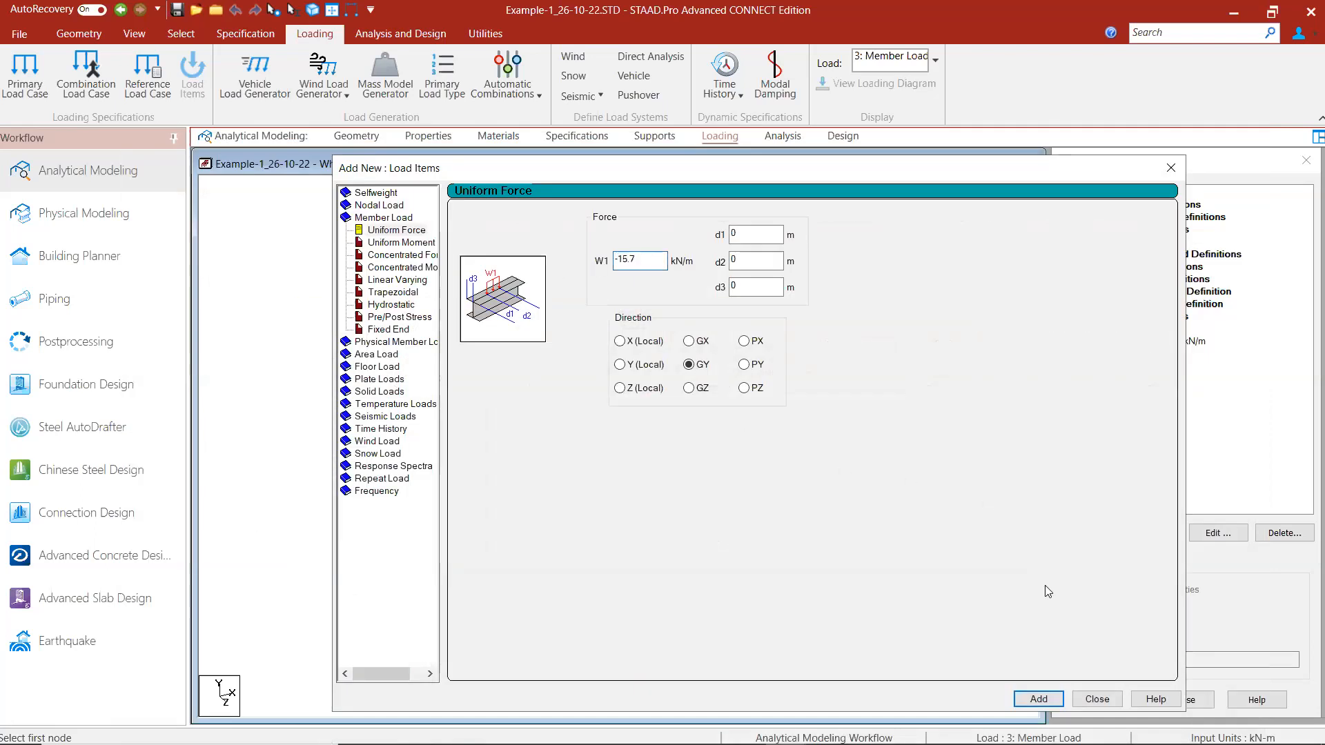
{"action": "left_click", "coordinate": [1039, 698]}
{"action": "left_click", "coordinate": [1096, 699]}
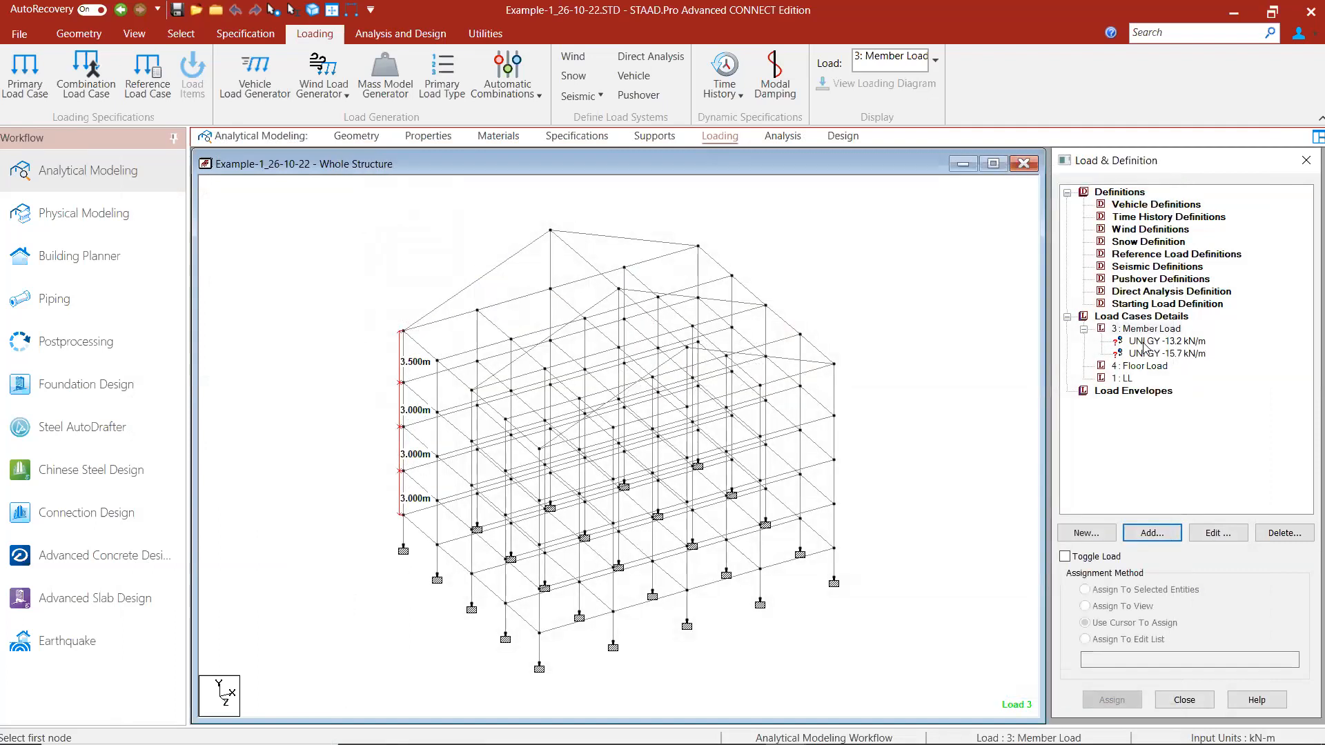
Step: Select the -13.2 kN/m uniform load, then show only the members of the three 3 m storeys, picked in side elevation
{"action": "left_click", "coordinate": [1117, 346]}
{"action": "left_click", "coordinate": [1153, 341]}
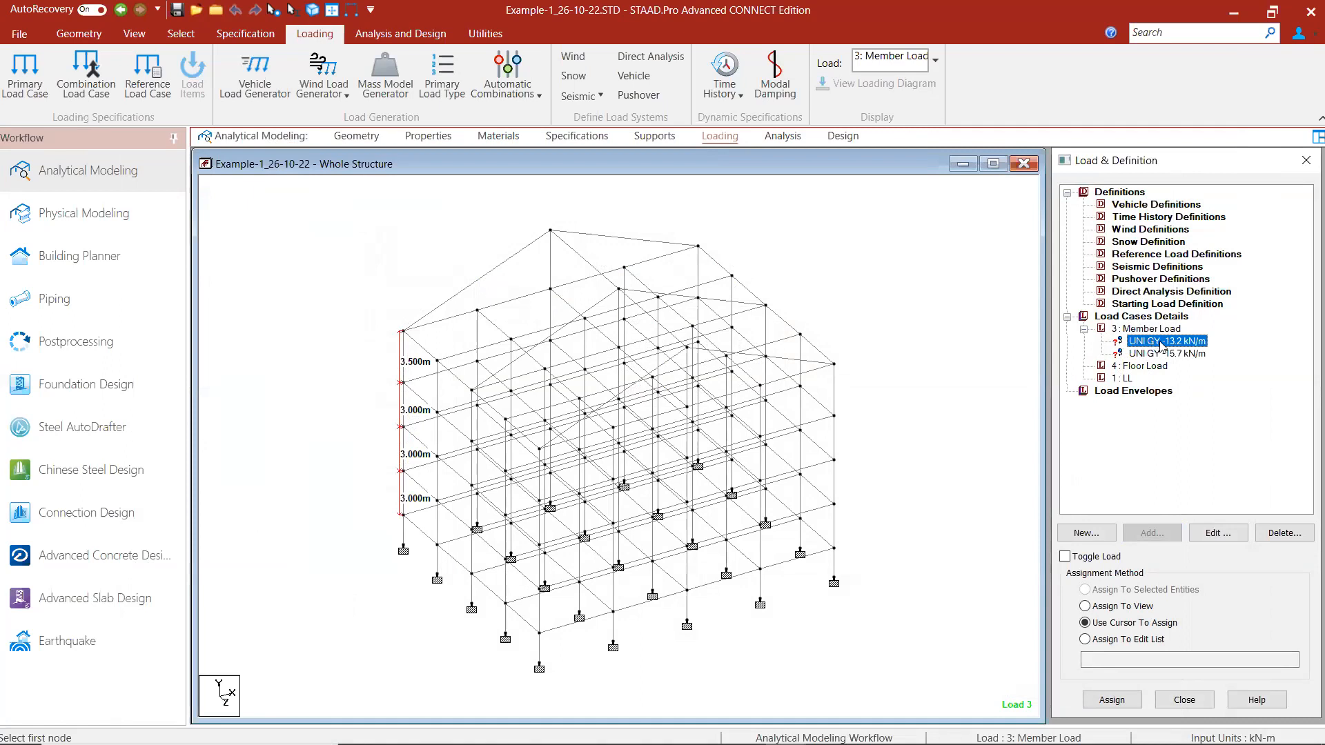
{"action": "middle_click_drag", "start_coordinate": [441, 254], "coordinate": [403, 224]}
{"action": "scroll", "coordinate": [403, 224], "scroll_direction": "up", "scroll_amount": 1}
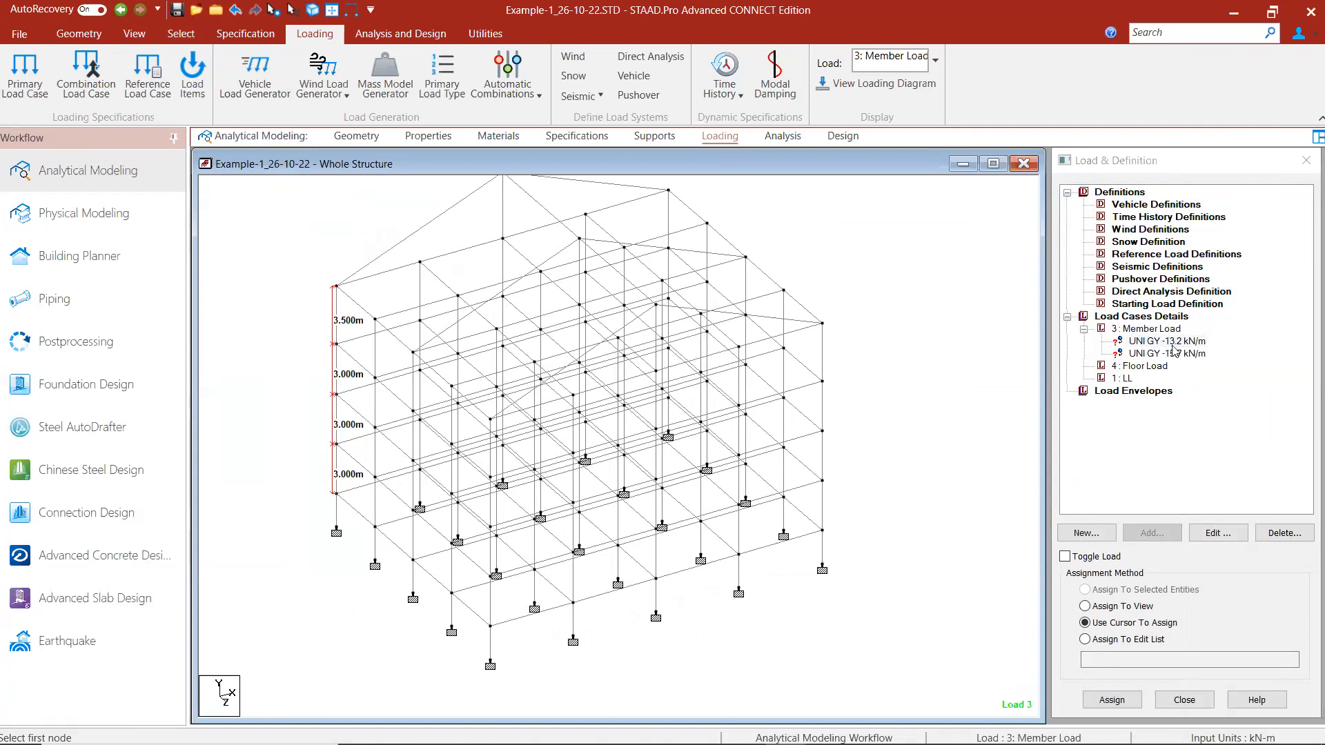
{"action": "middle_click_drag", "start_coordinate": [367, 274], "coordinate": [417, 308]}
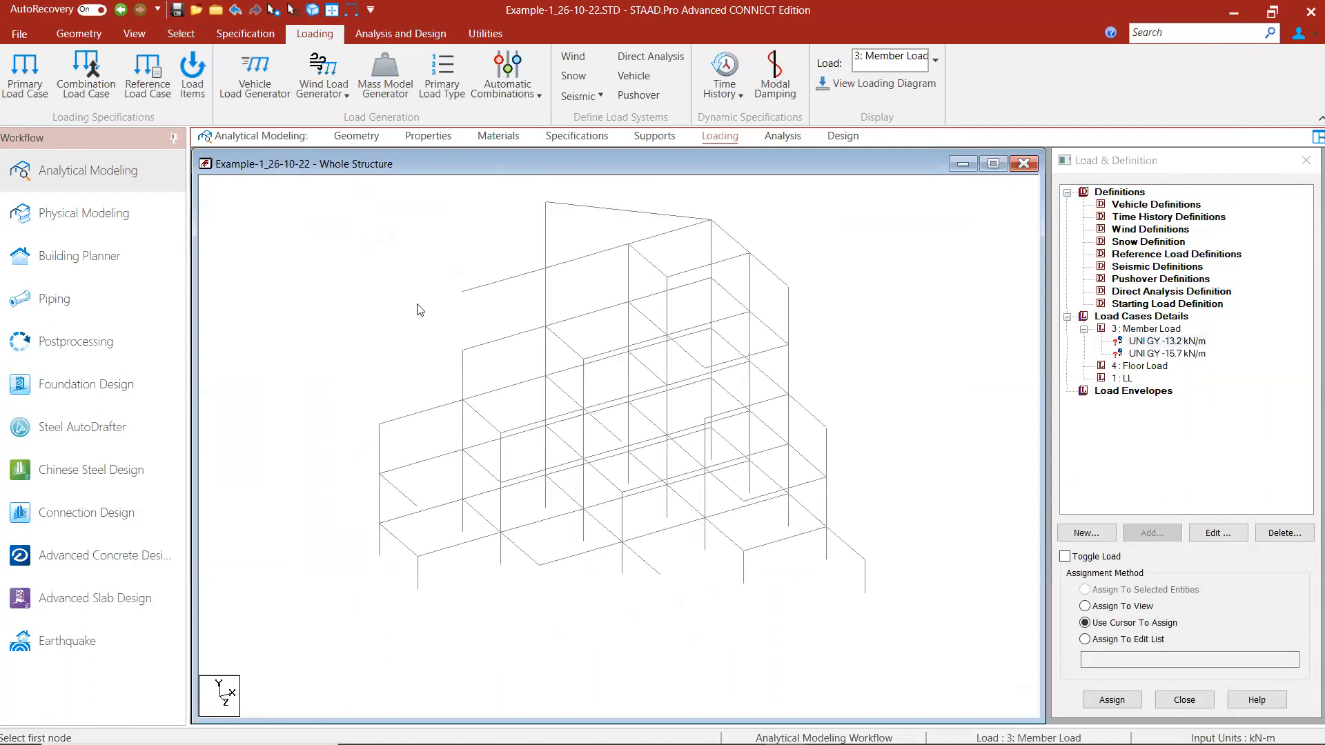
{"action": "scroll", "coordinate": [417, 309], "scroll_direction": "up", "scroll_amount": 3}
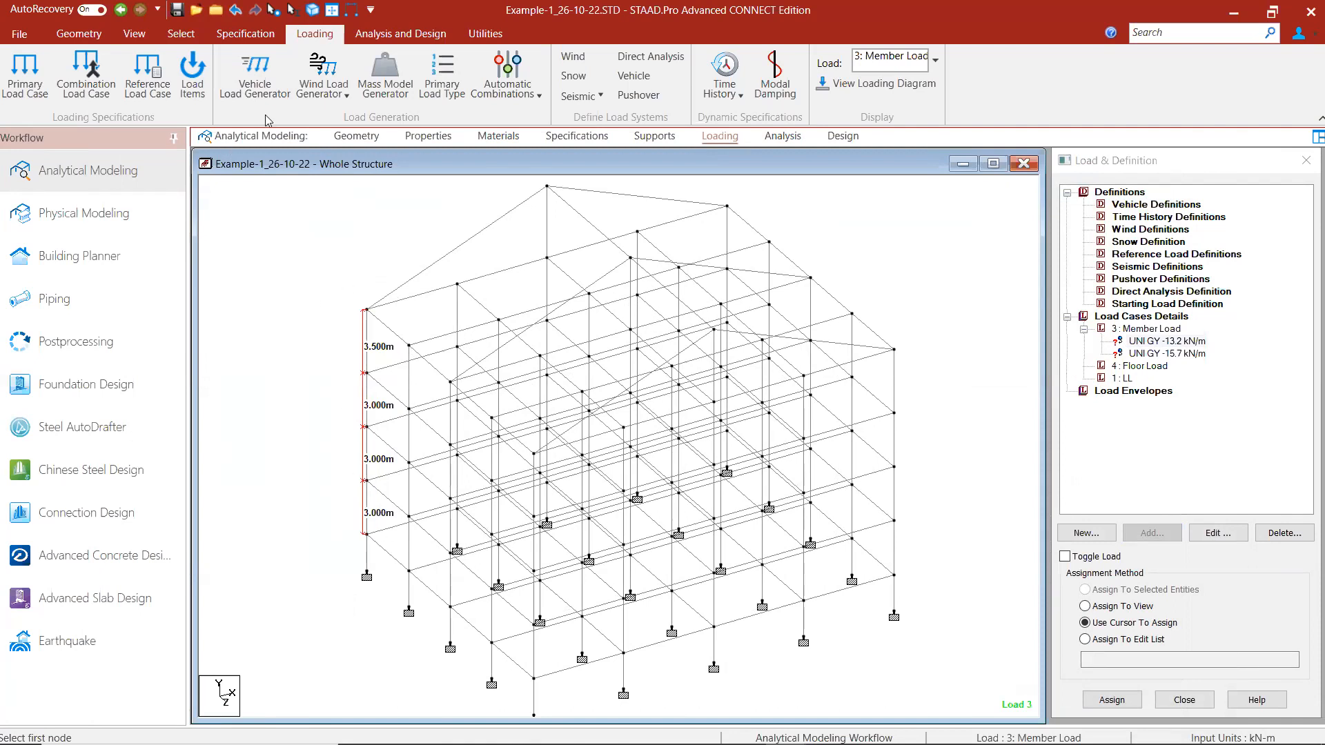
{"action": "left_click", "coordinate": [134, 34]}
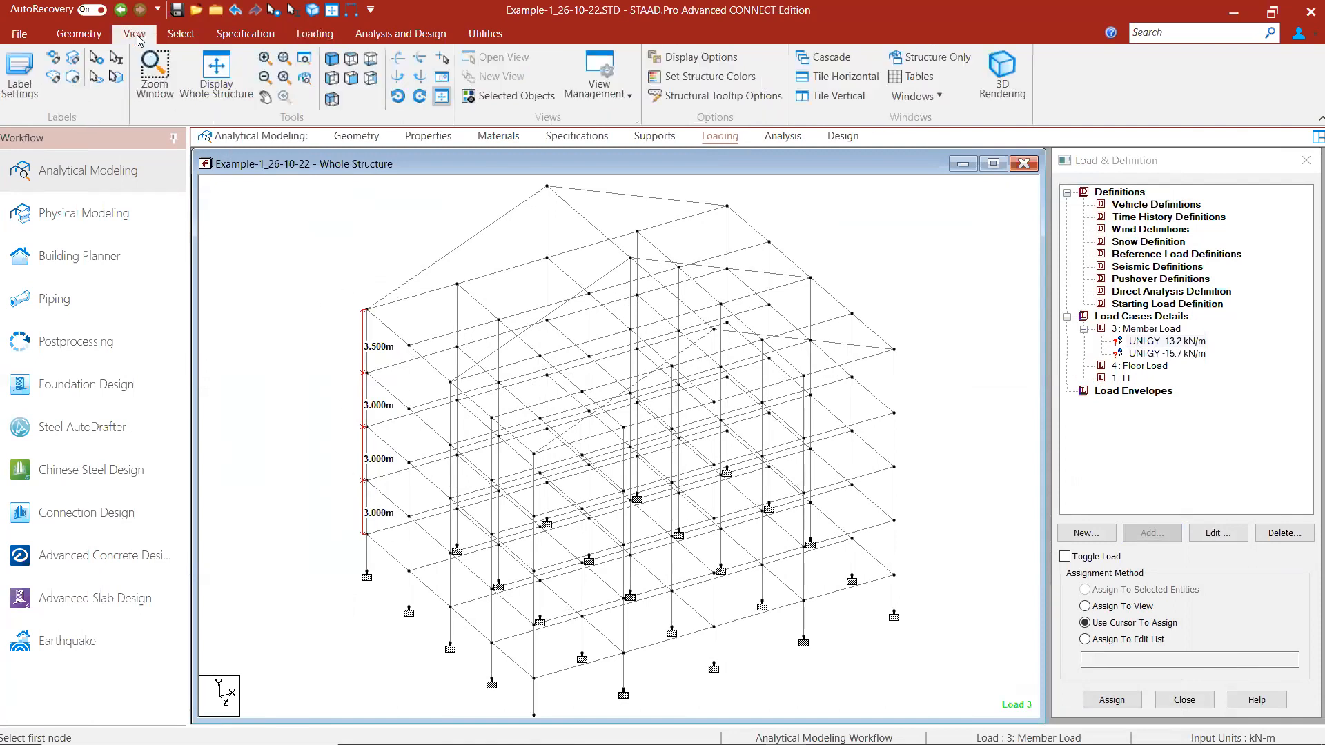
{"action": "left_click", "coordinate": [330, 80]}
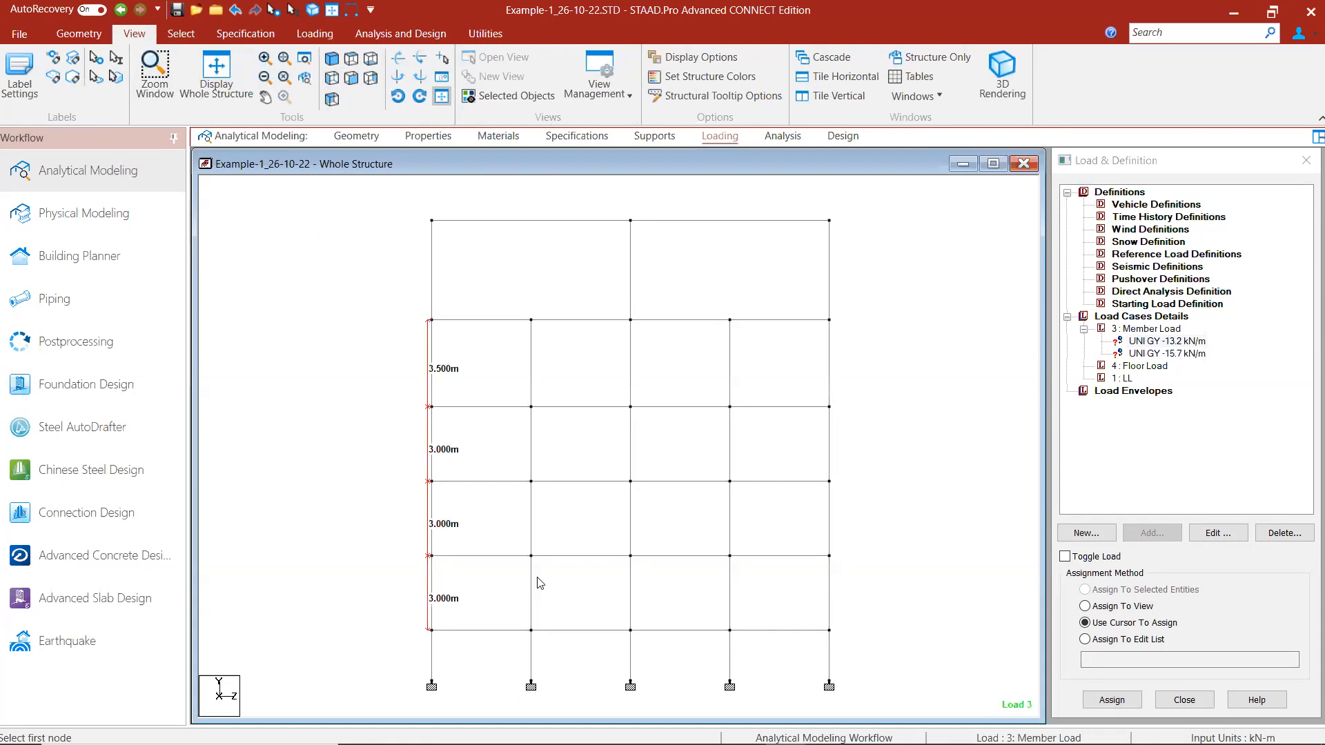
{"action": "left_click_drag", "start_coordinate": [395, 337], "coordinate": [833, 566]}
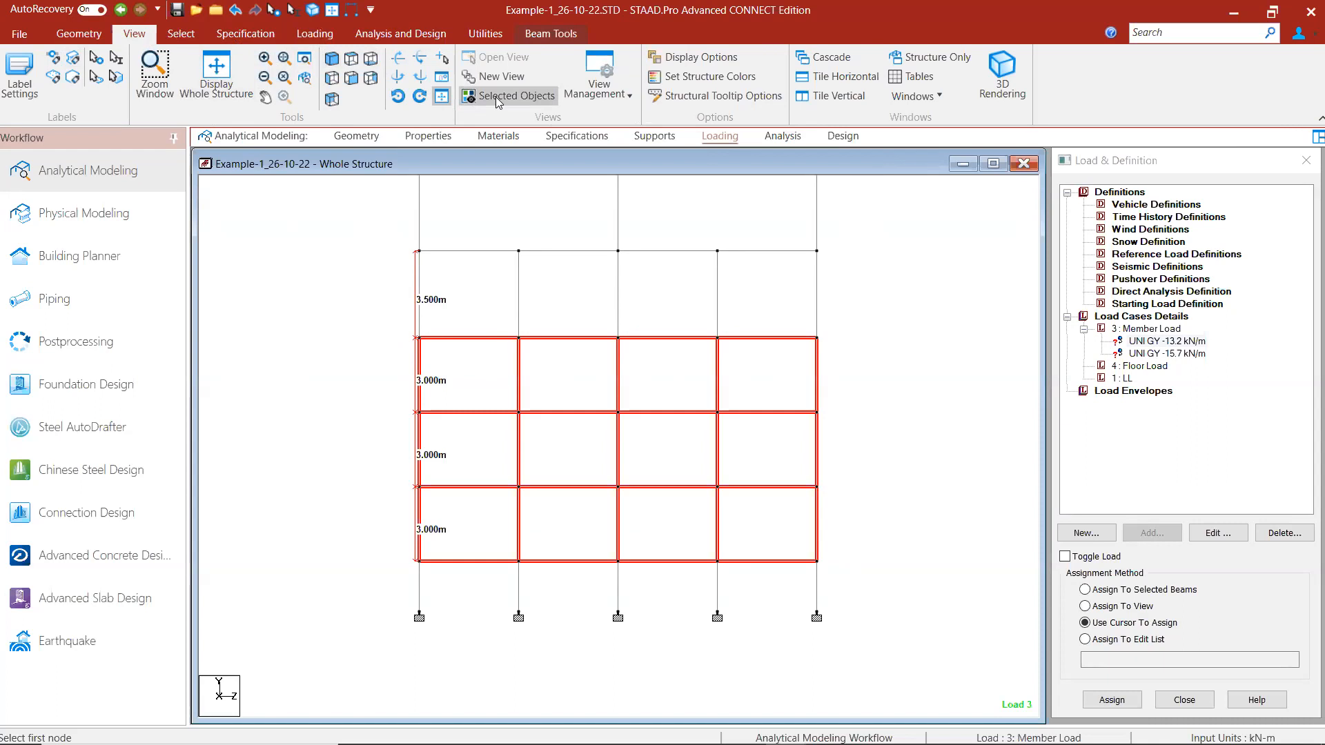
{"action": "left_click", "coordinate": [471, 95]}
{"action": "left_click", "coordinate": [468, 248]}
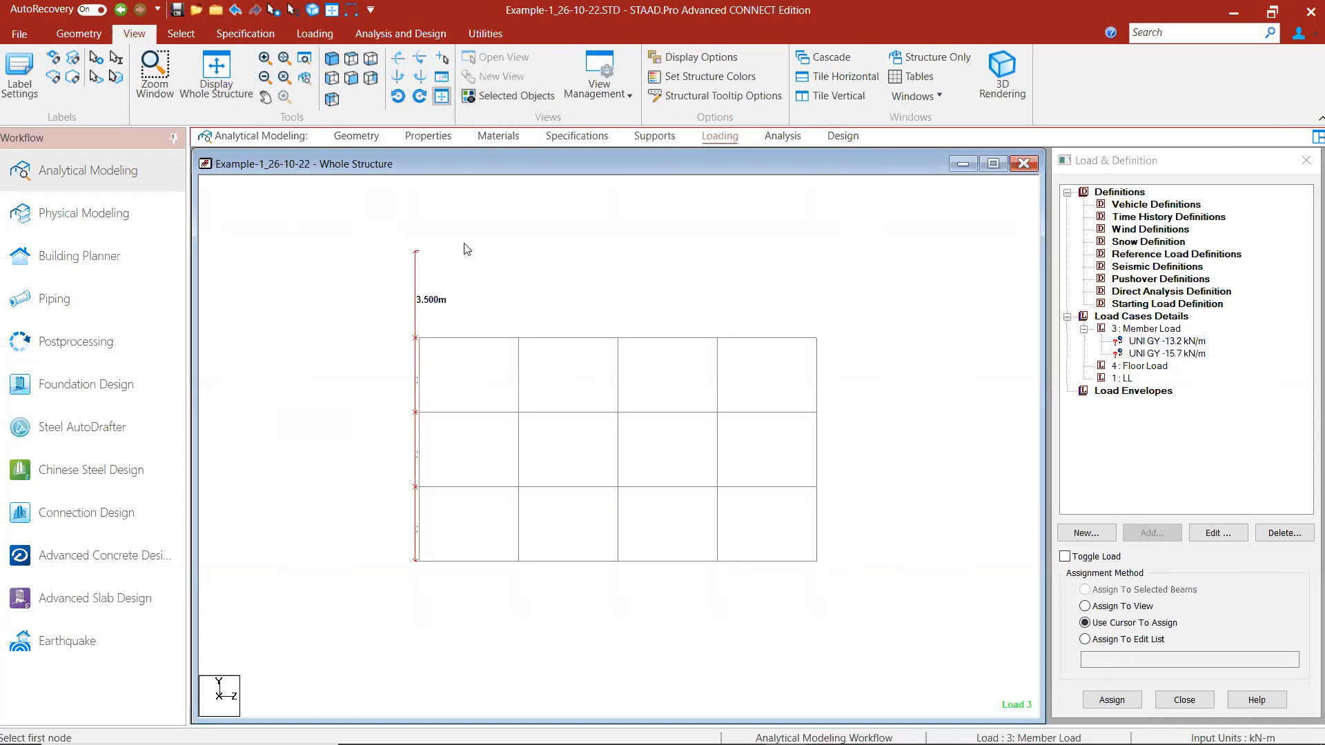
Step: In the isometric view, select the horizontal beams by inverting a selection of members parallel to Y, and display only those beams
{"action": "left_click", "coordinate": [351, 60]}
{"action": "scroll", "coordinate": [543, 330], "scroll_direction": "down", "scroll_amount": 1}
{"action": "scroll", "coordinate": [544, 330], "scroll_direction": "down", "scroll_amount": 2}
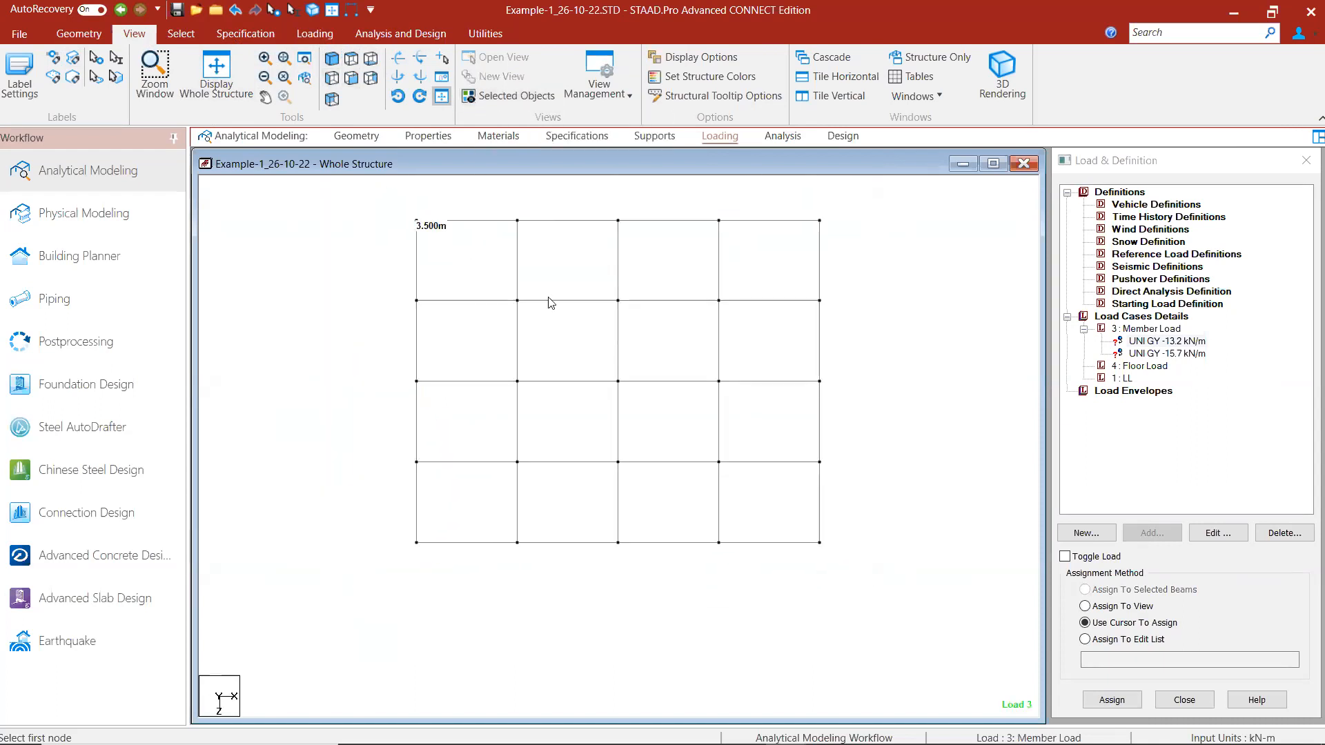
{"action": "left_click", "coordinate": [332, 58]}
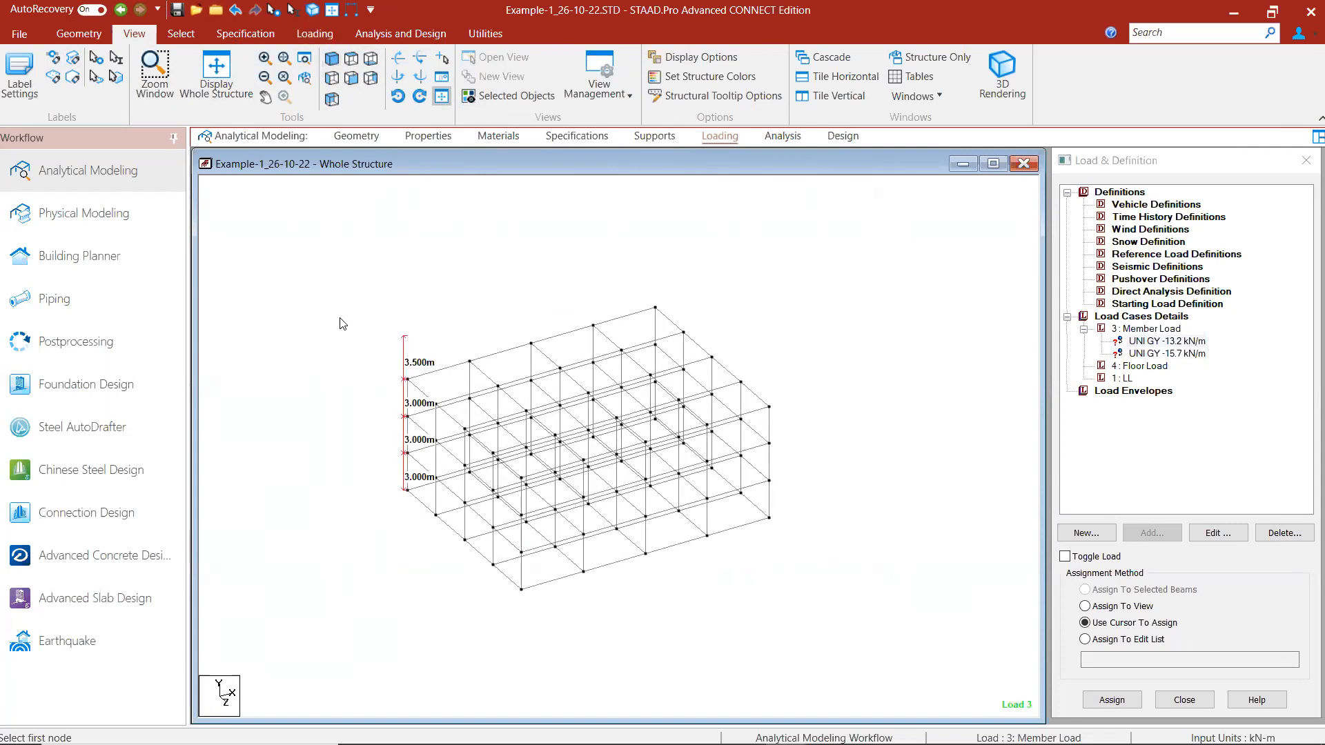
{"action": "left_click", "coordinate": [96, 36]}
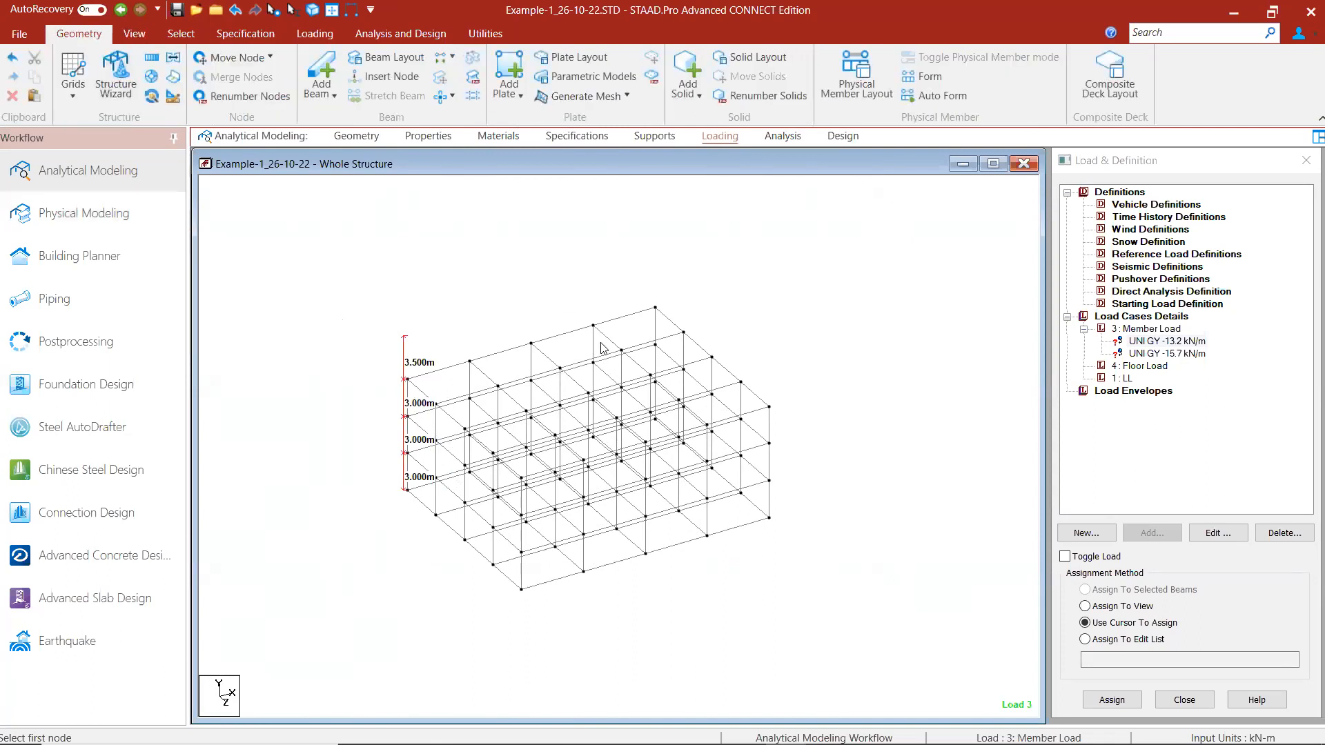
{"action": "left_click", "coordinate": [449, 61]}
{"action": "left_click", "coordinate": [450, 61]}
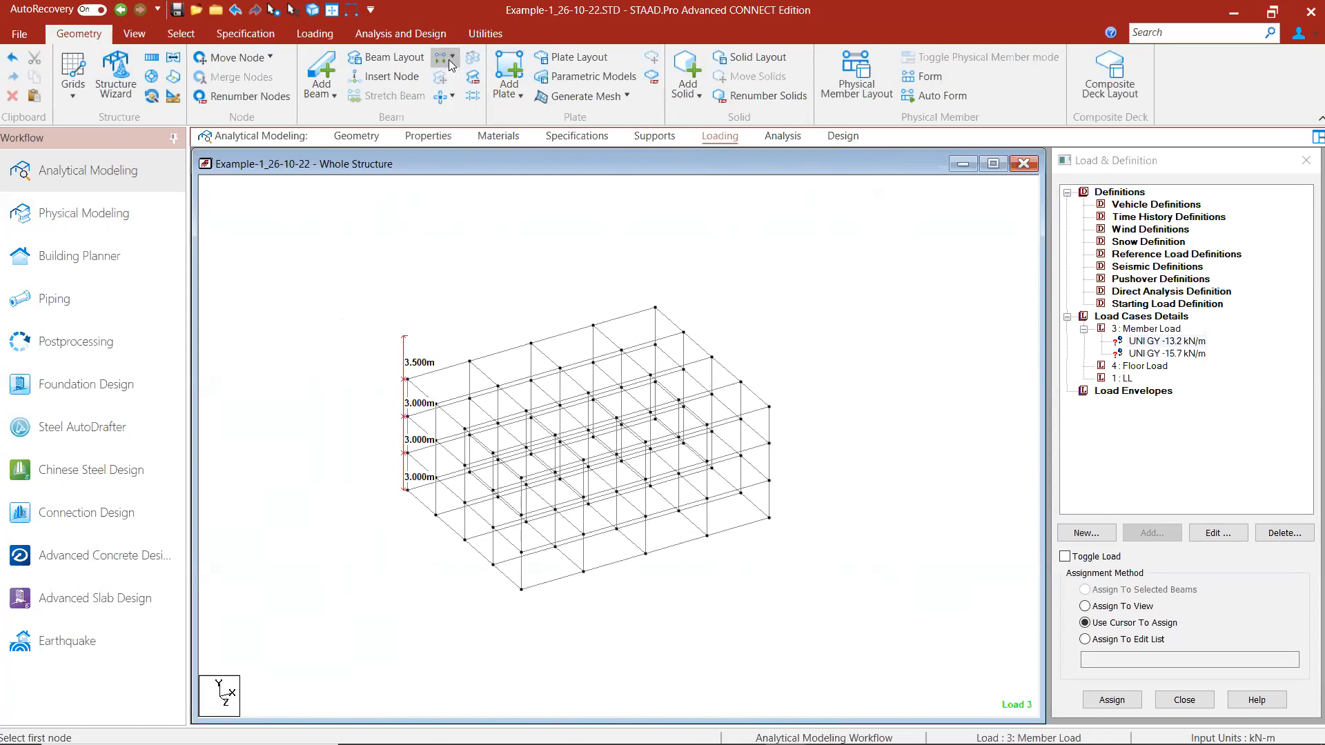
{"action": "left_click", "coordinate": [180, 33]}
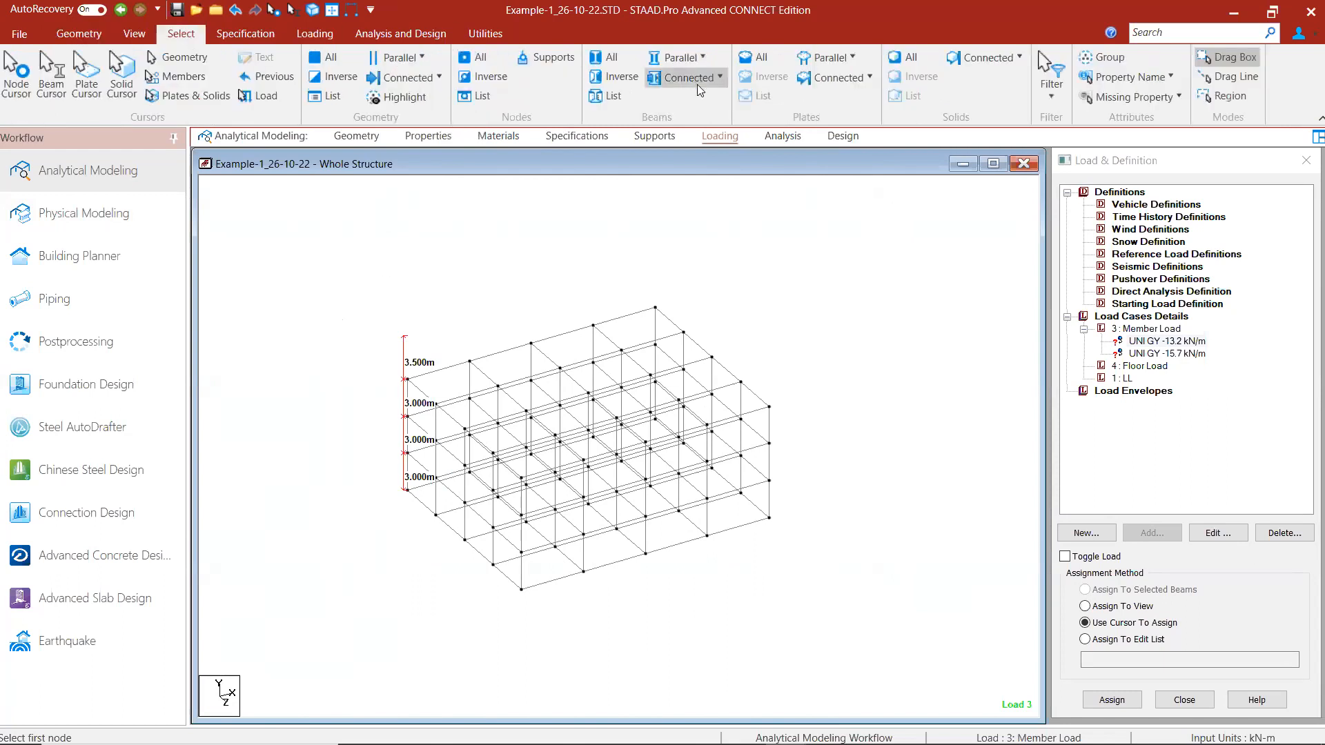
{"action": "left_click", "coordinate": [694, 59]}
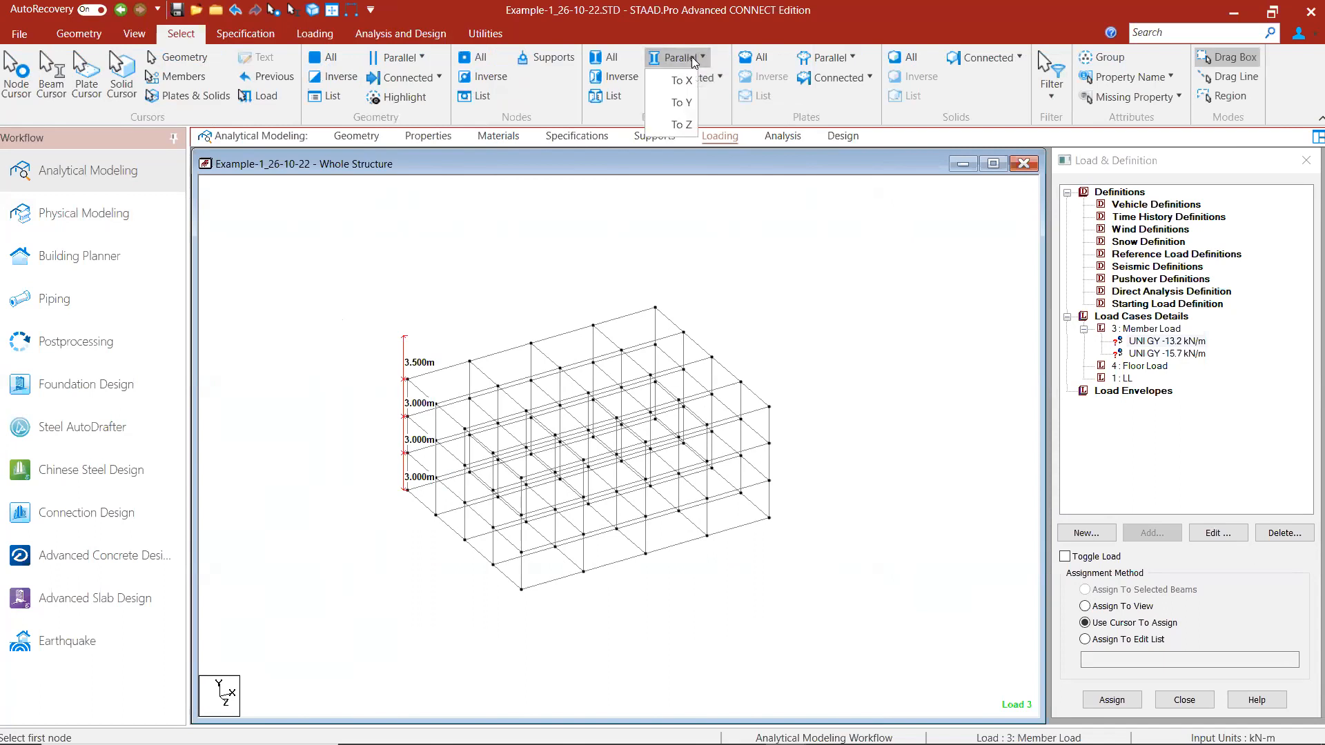
{"action": "left_click", "coordinate": [666, 97]}
{"action": "left_click", "coordinate": [623, 80]}
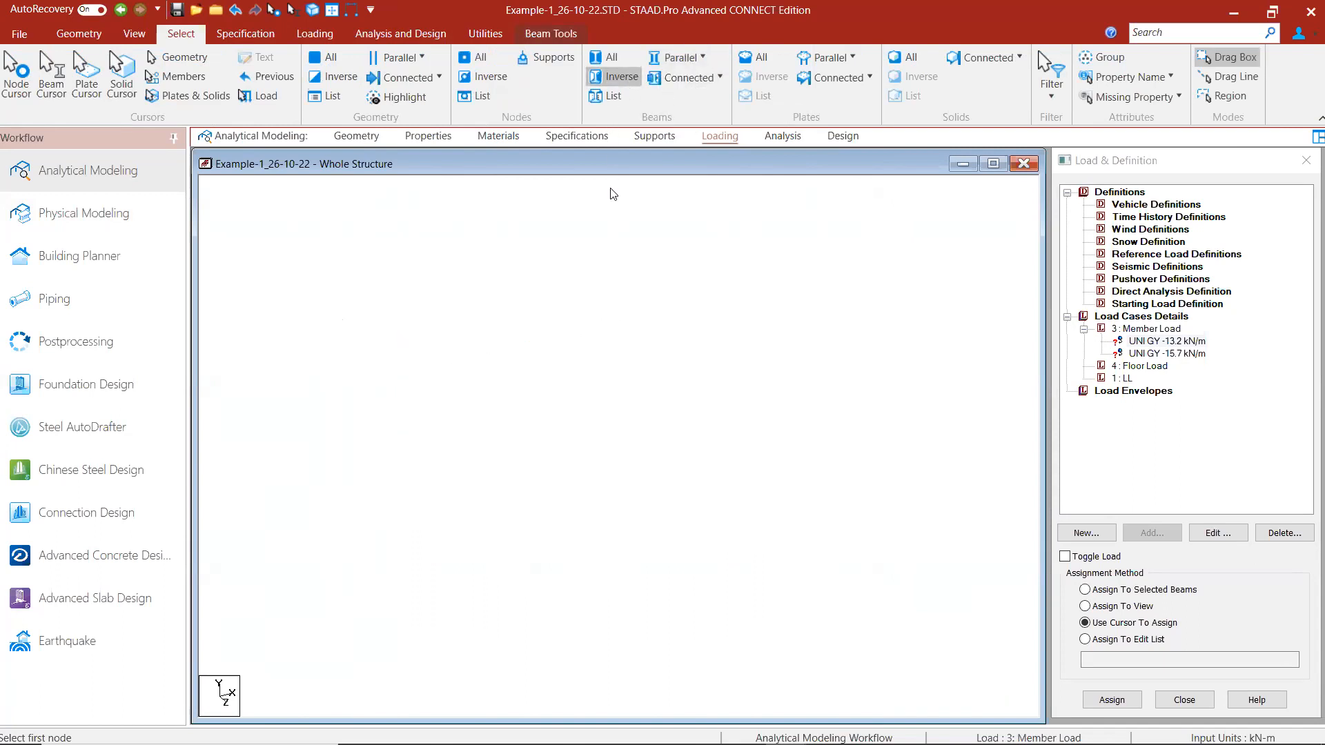
{"action": "left_click", "coordinate": [135, 34]}
{"action": "left_click", "coordinate": [486, 98]}
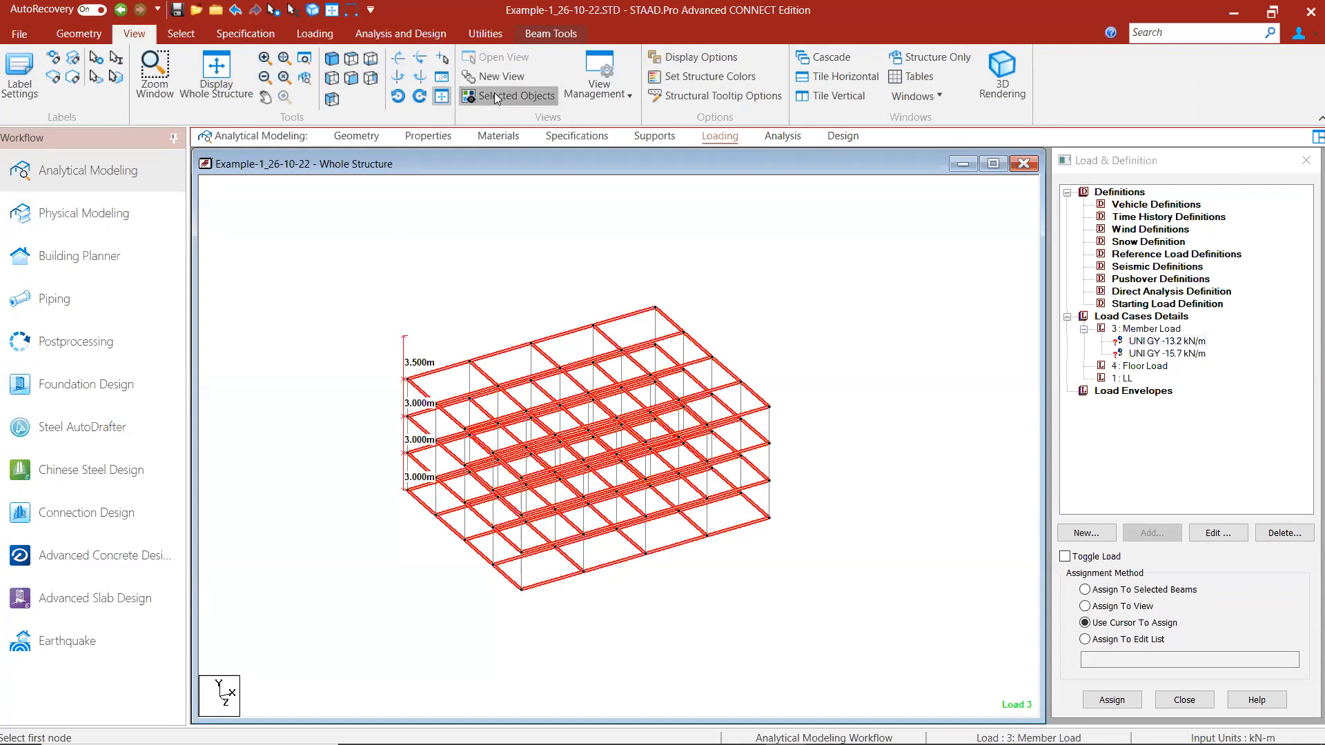
Step: In plan view, select the building's perimeter beams for the -13.2 kN/m uniform load
{"action": "left_click", "coordinate": [352, 60]}
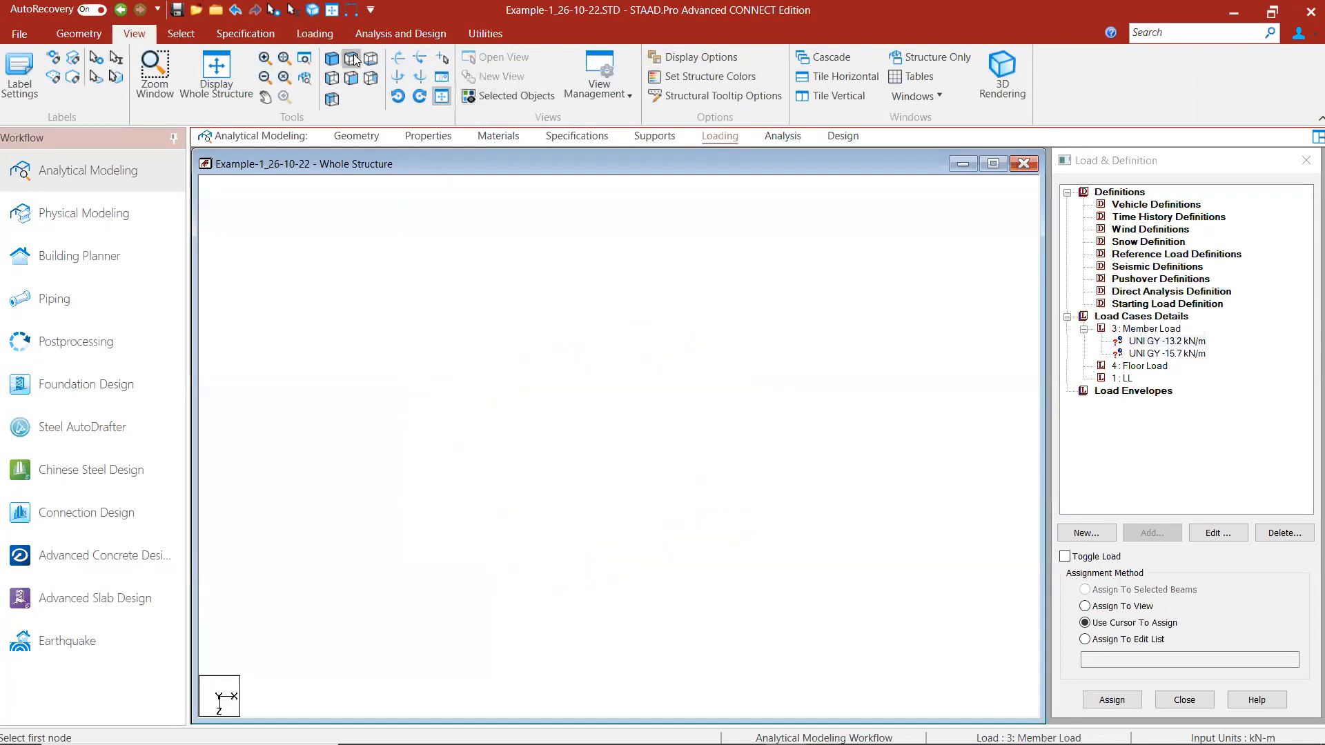
{"action": "left_click", "coordinate": [1161, 342]}
{"action": "left_click_drag", "start_coordinate": [873, 242], "coordinate": [309, 266]}
{"action": "left_click_drag", "start_coordinate": [875, 237], "coordinate": [268, 647]}
{"action": "left_click_drag", "start_coordinate": [850, 606], "coordinate": [850, 606]}
{"action": "left_click_drag", "start_coordinate": [367, 226], "coordinate": [356, 609]}
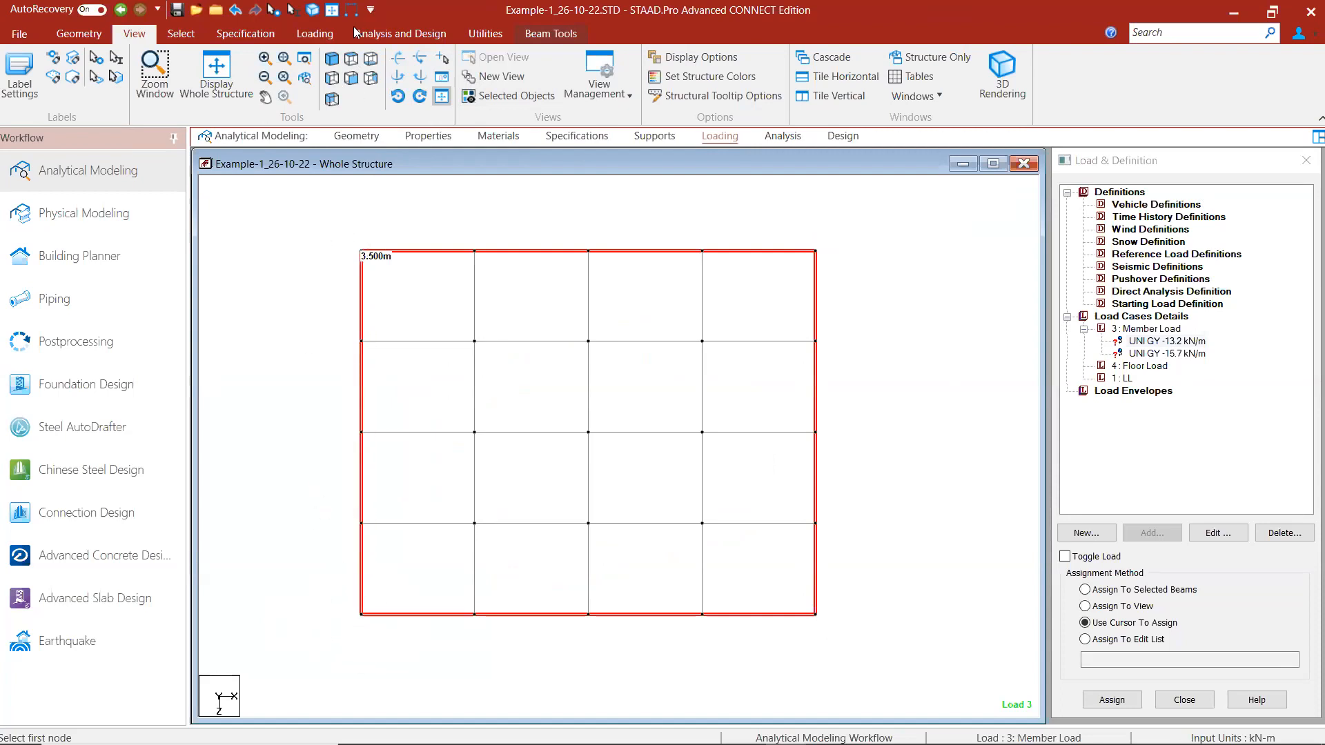
Step: Assign the -13.2 kN/m uniform load to the selected perimeter beams and display the whole structure in isometric view
{"action": "left_click", "coordinate": [332, 58]}
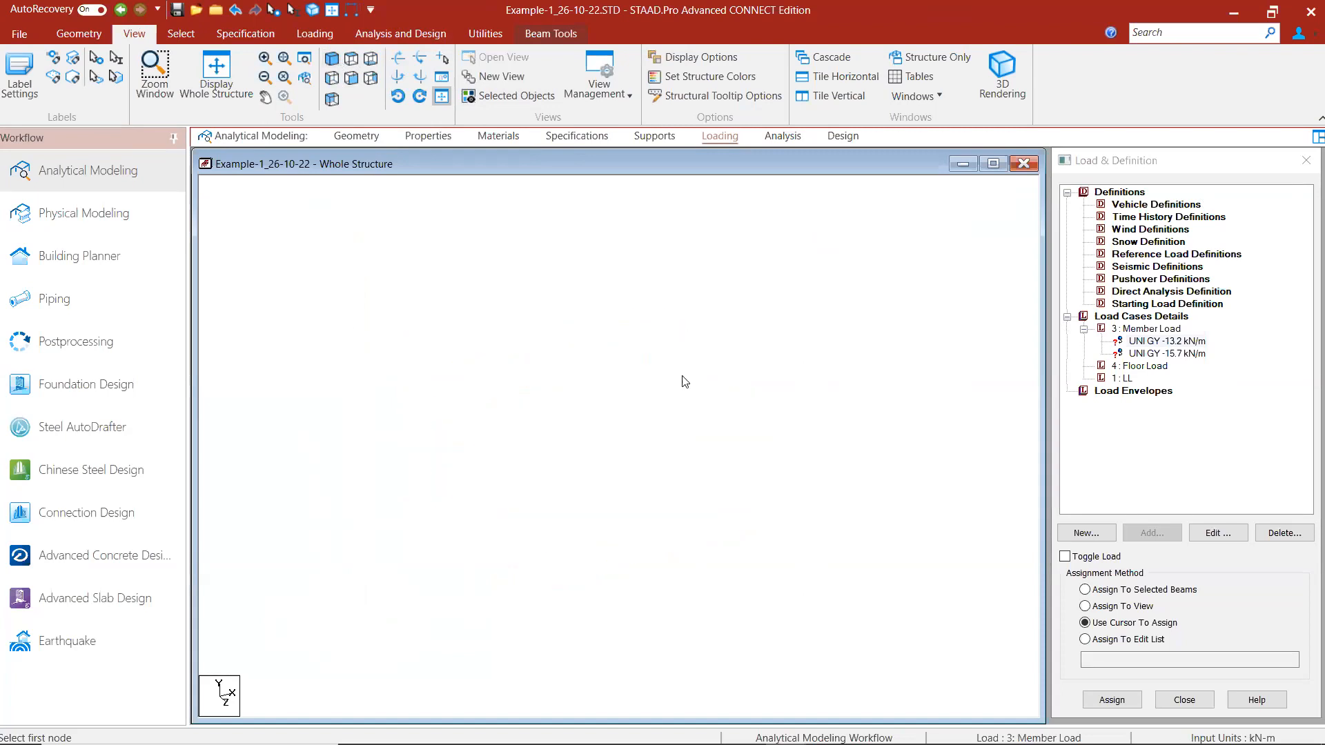
{"action": "left_click", "coordinate": [1123, 600]}
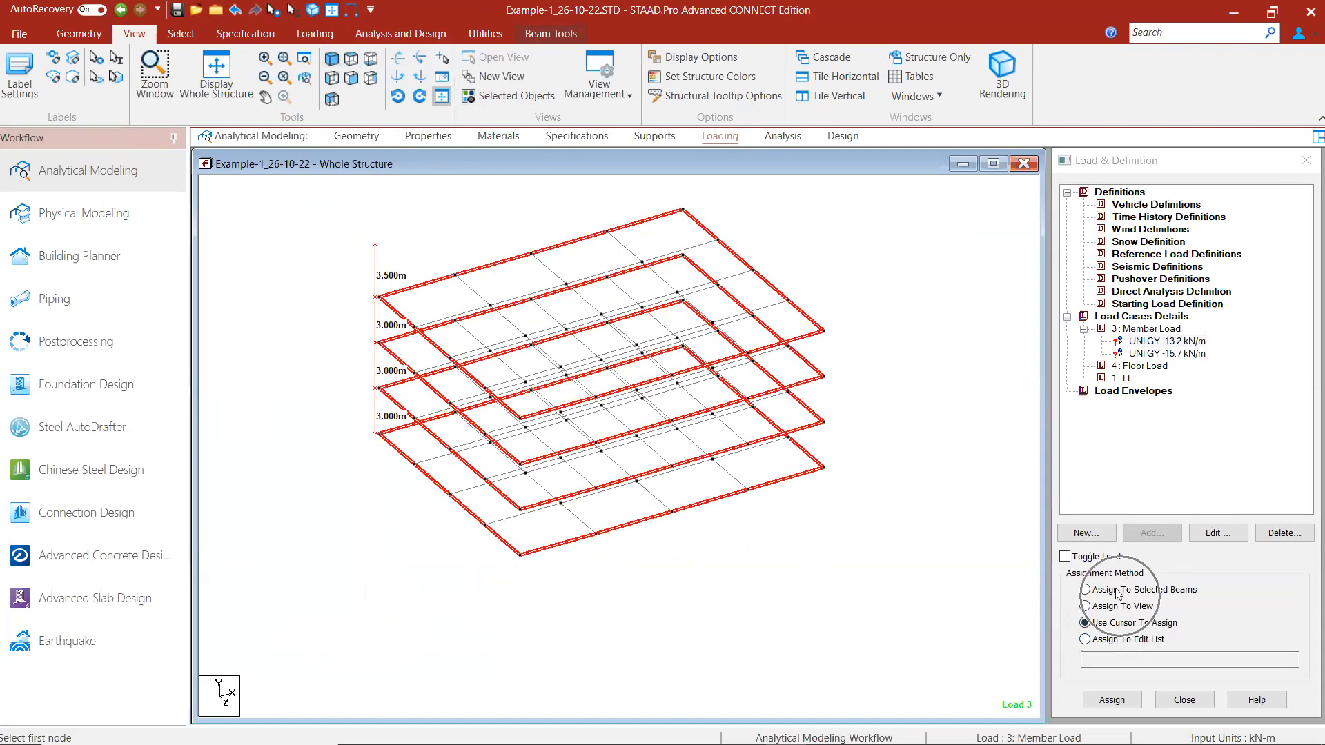
{"action": "left_click", "coordinate": [1116, 591]}
{"action": "left_click", "coordinate": [1109, 700]}
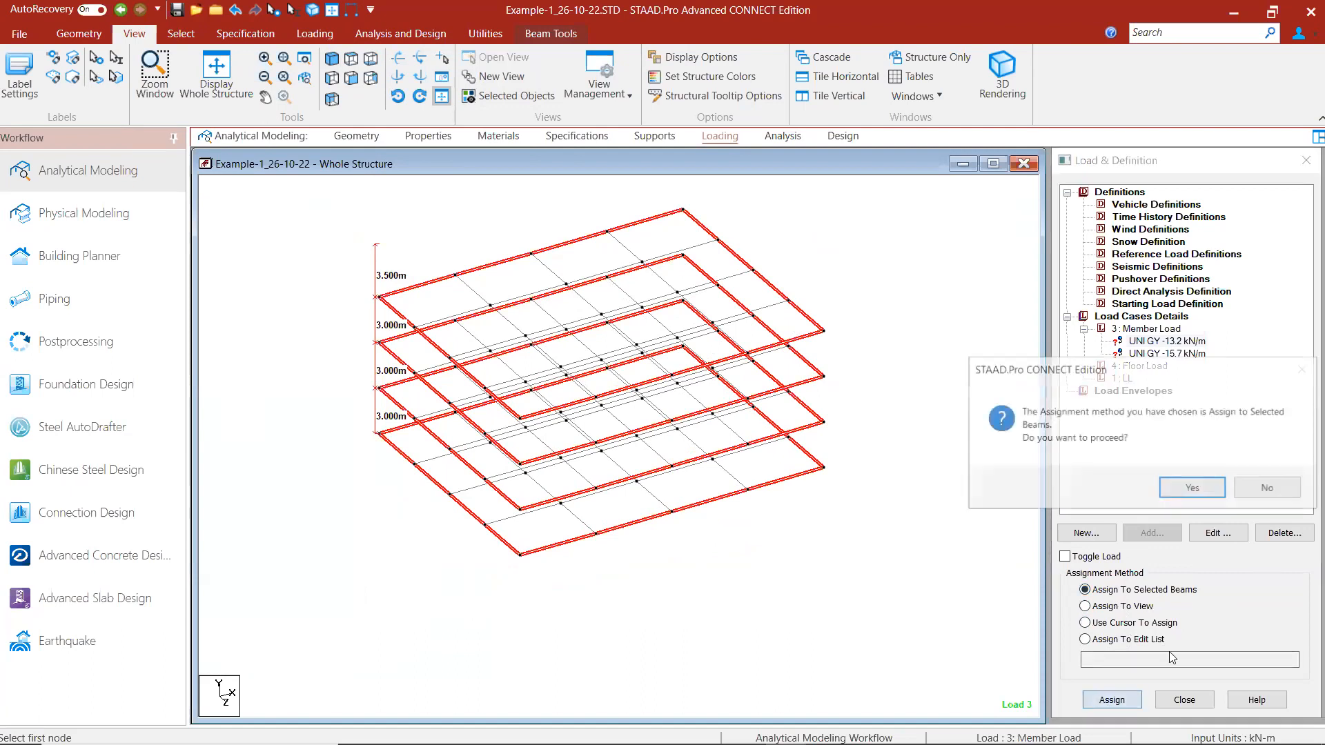
{"action": "left_click", "coordinate": [1193, 488]}
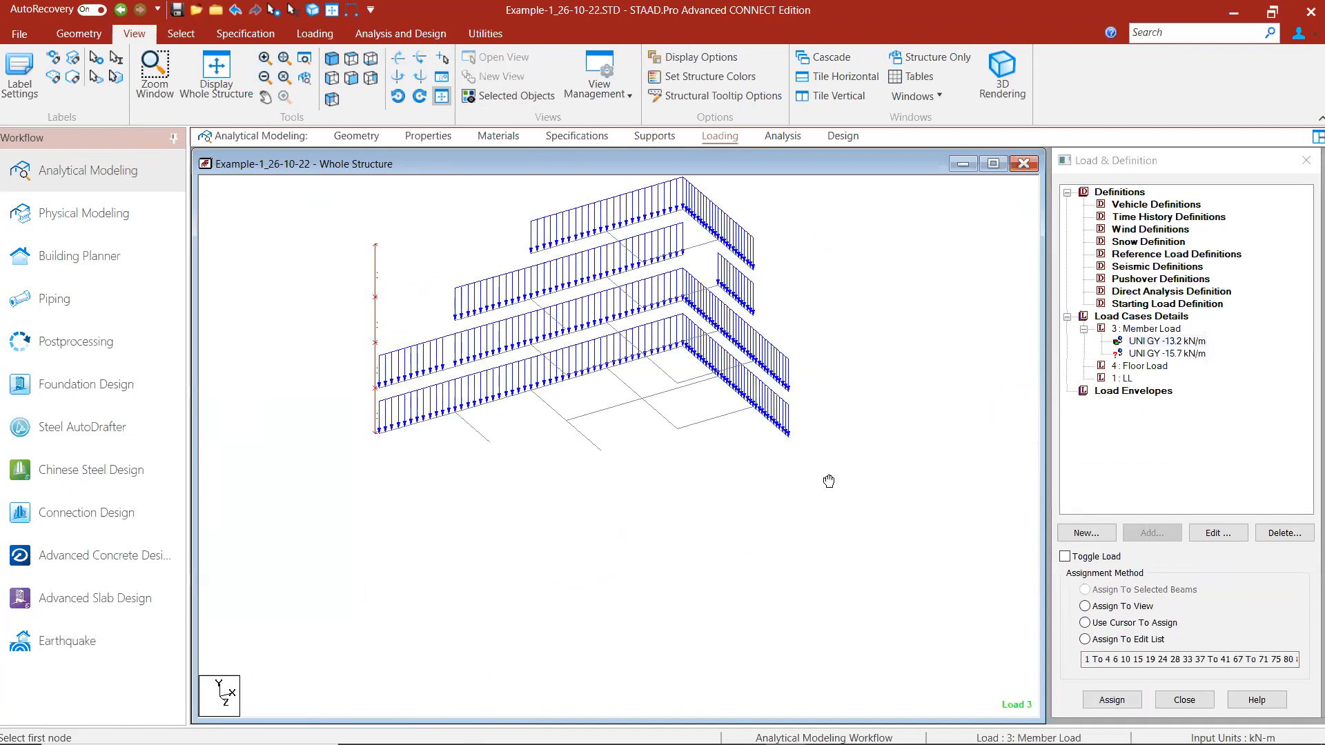
{"action": "scroll", "coordinate": [787, 457], "scroll_direction": "up", "scroll_amount": 1}
{"action": "left_click", "coordinate": [223, 77]}
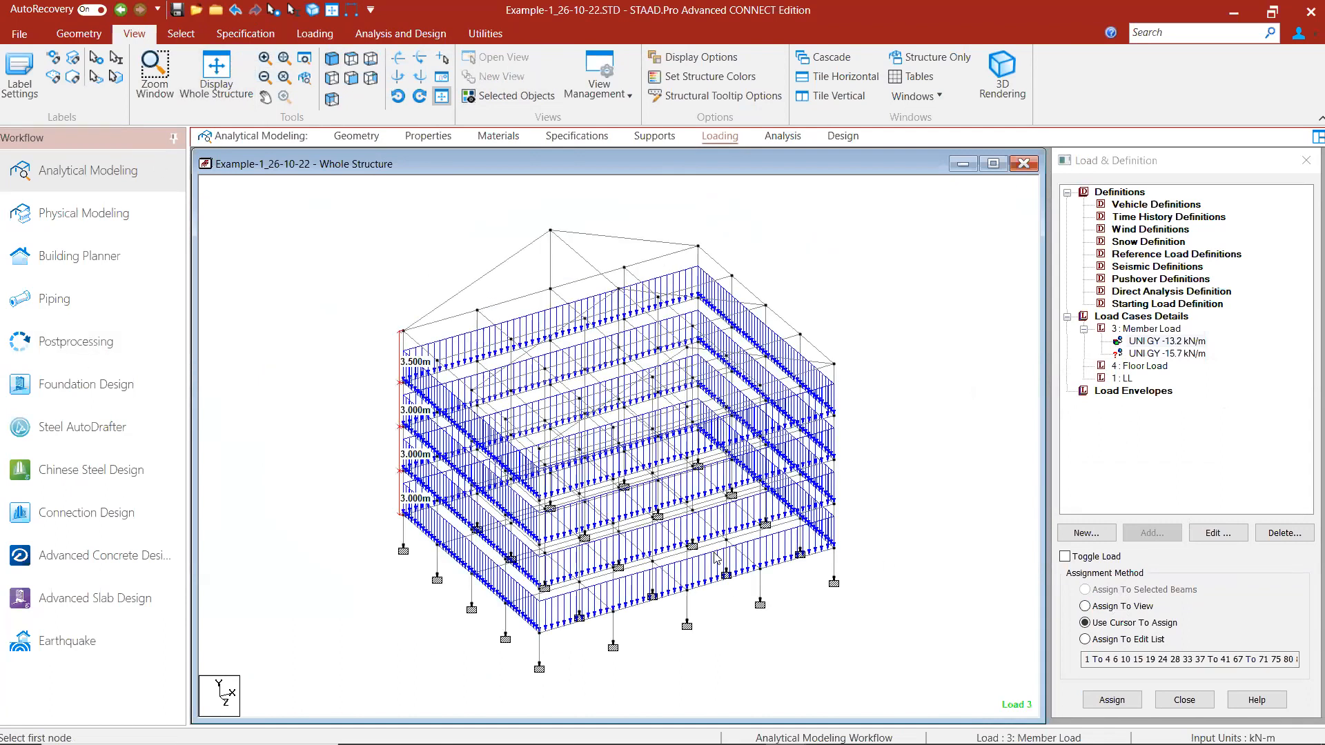
Step: In side elevation, pick the beams at the base of the 3.5 m storey and display only them in isometric view
{"action": "left_click", "coordinate": [1164, 355]}
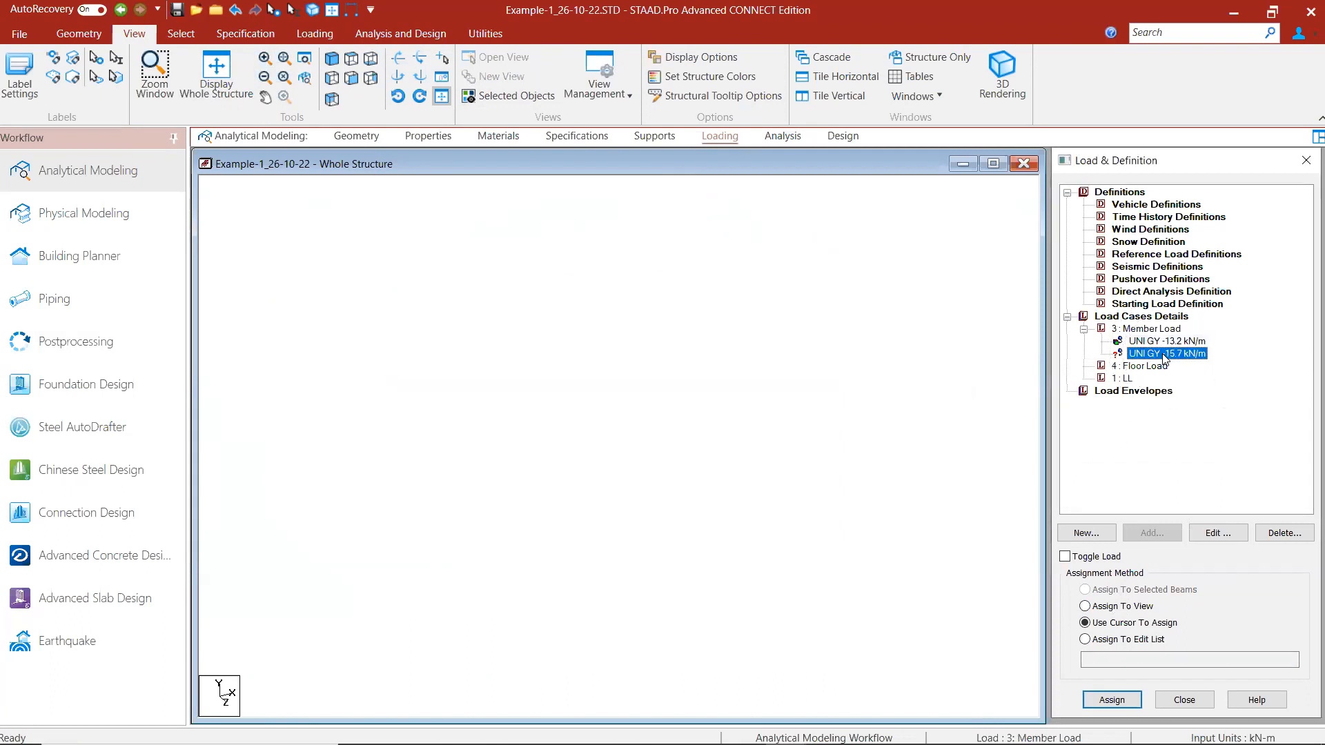
{"action": "left_click", "coordinate": [332, 78]}
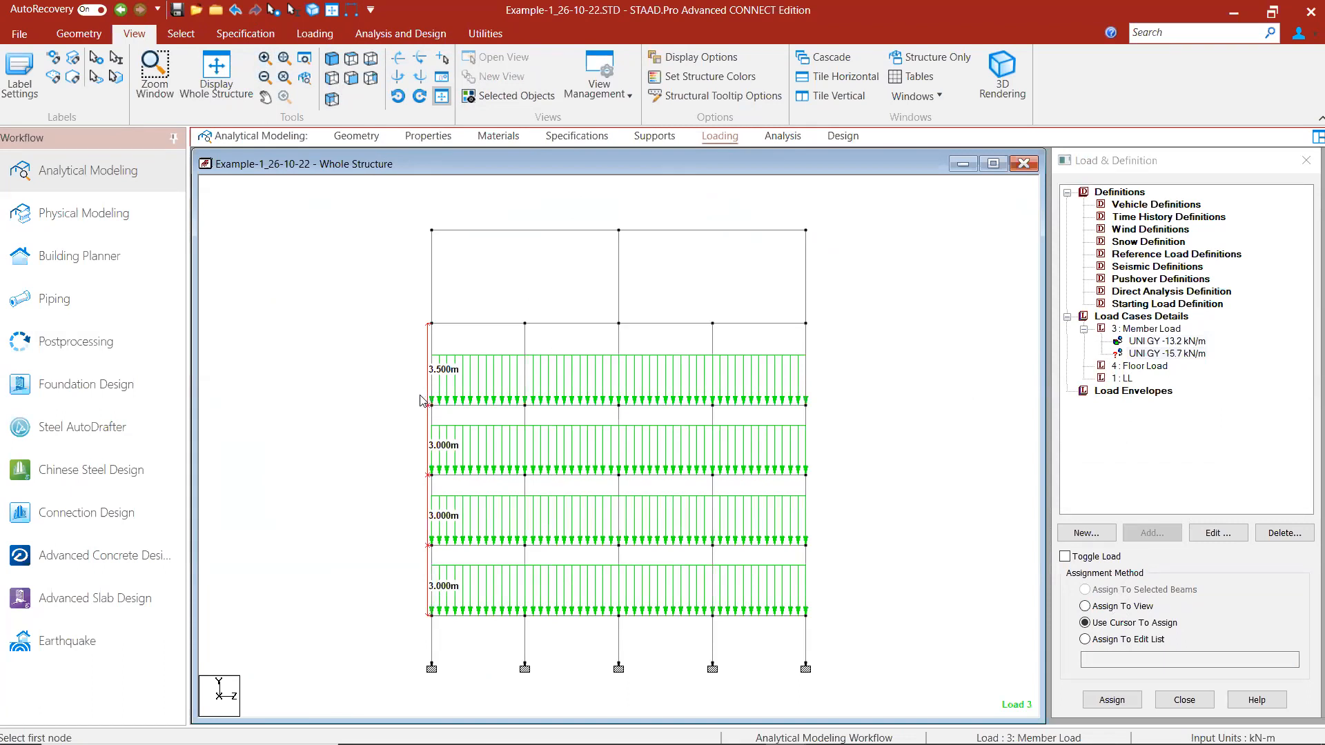
{"action": "left_click_drag", "start_coordinate": [415, 399], "coordinate": [876, 417]}
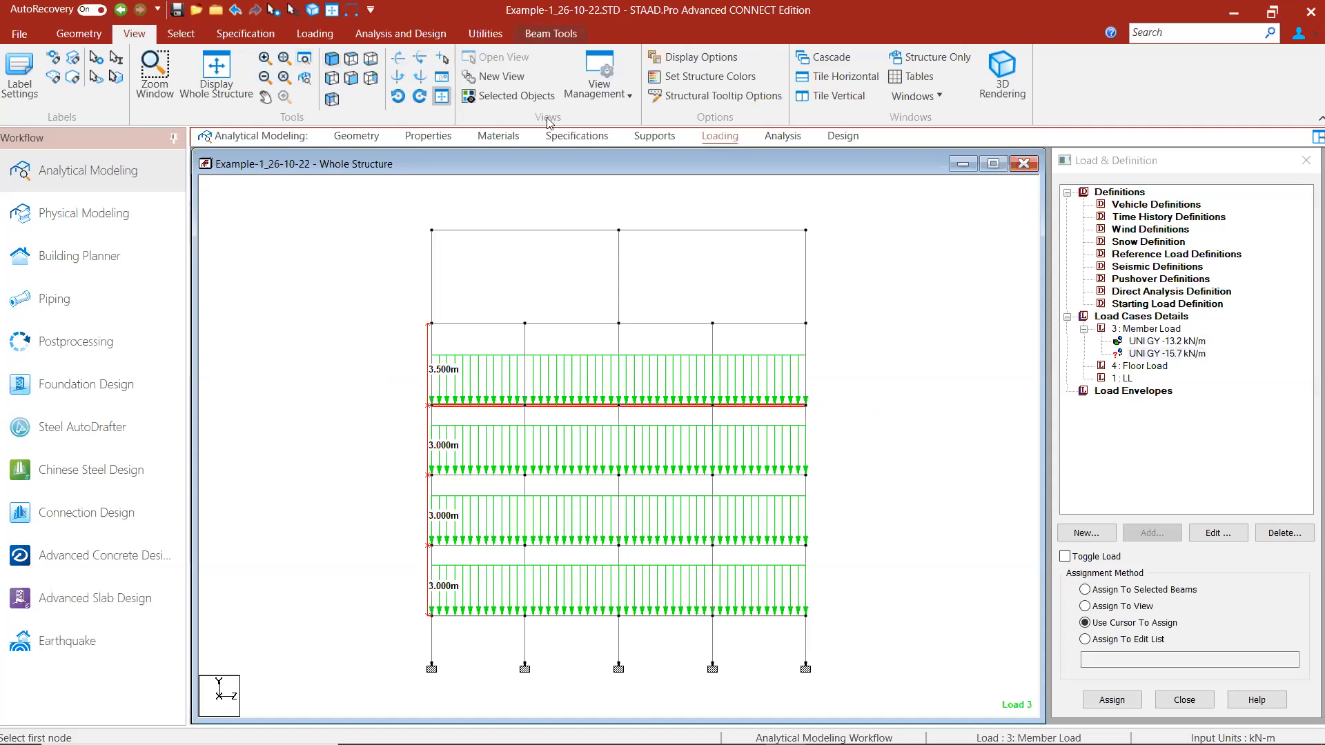
{"action": "left_click", "coordinate": [511, 96]}
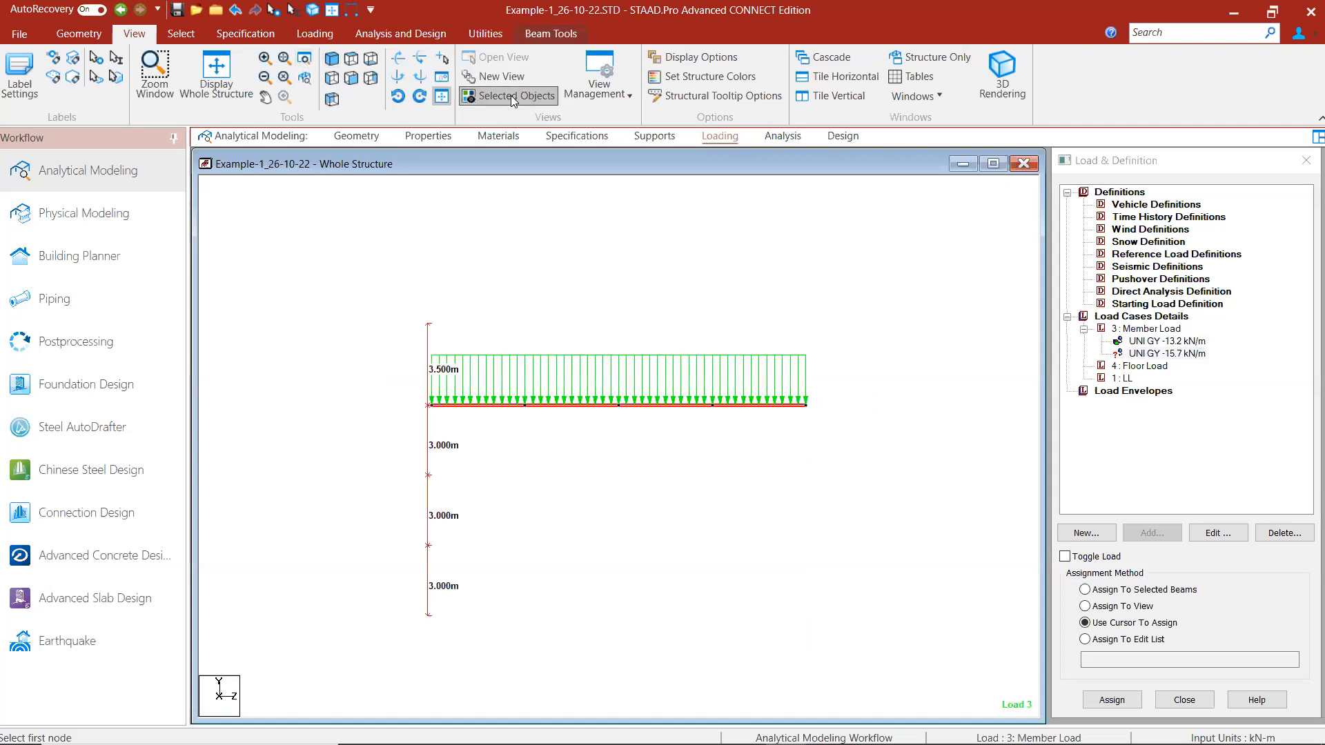
{"action": "left_click", "coordinate": [332, 59]}
{"action": "left_click", "coordinate": [452, 305]}
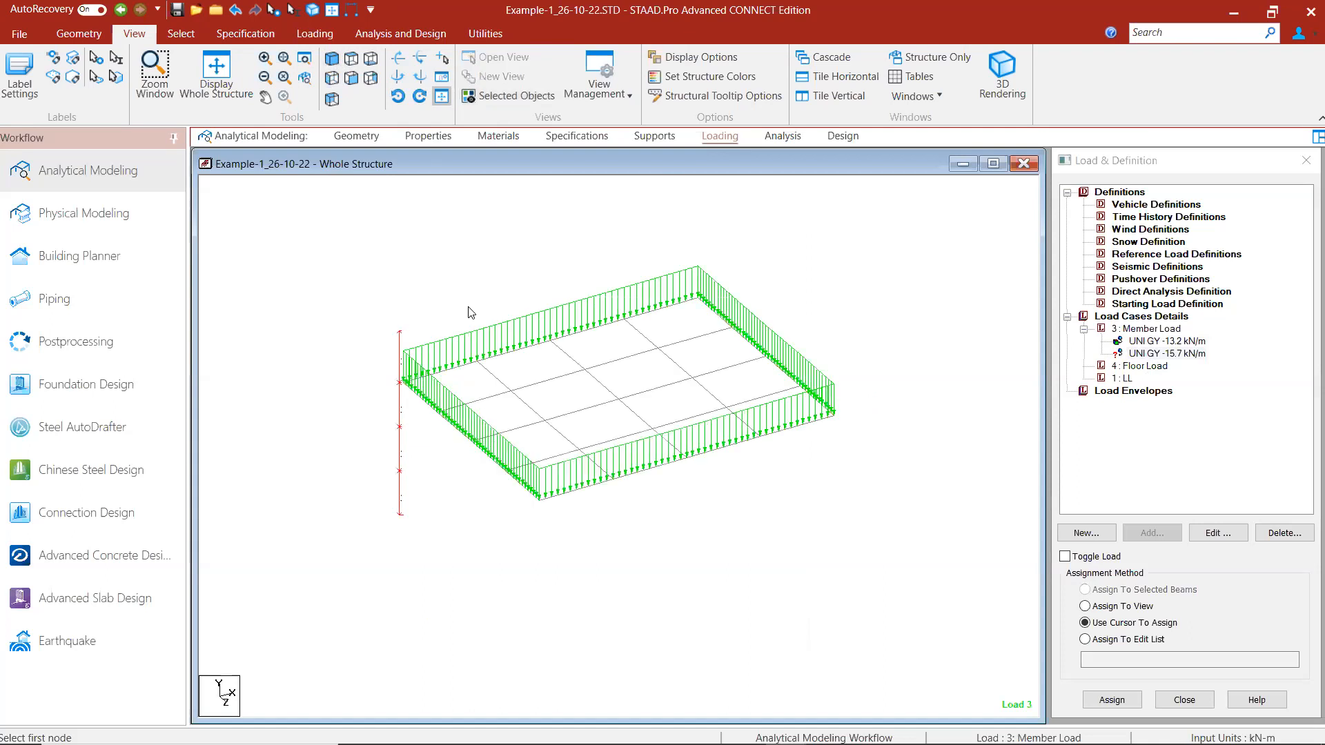
Step: Select the displayed floor's perimeter beams in plan view and assign the -15.7 kN/m uniform load to them
{"action": "left_click", "coordinate": [1174, 353]}
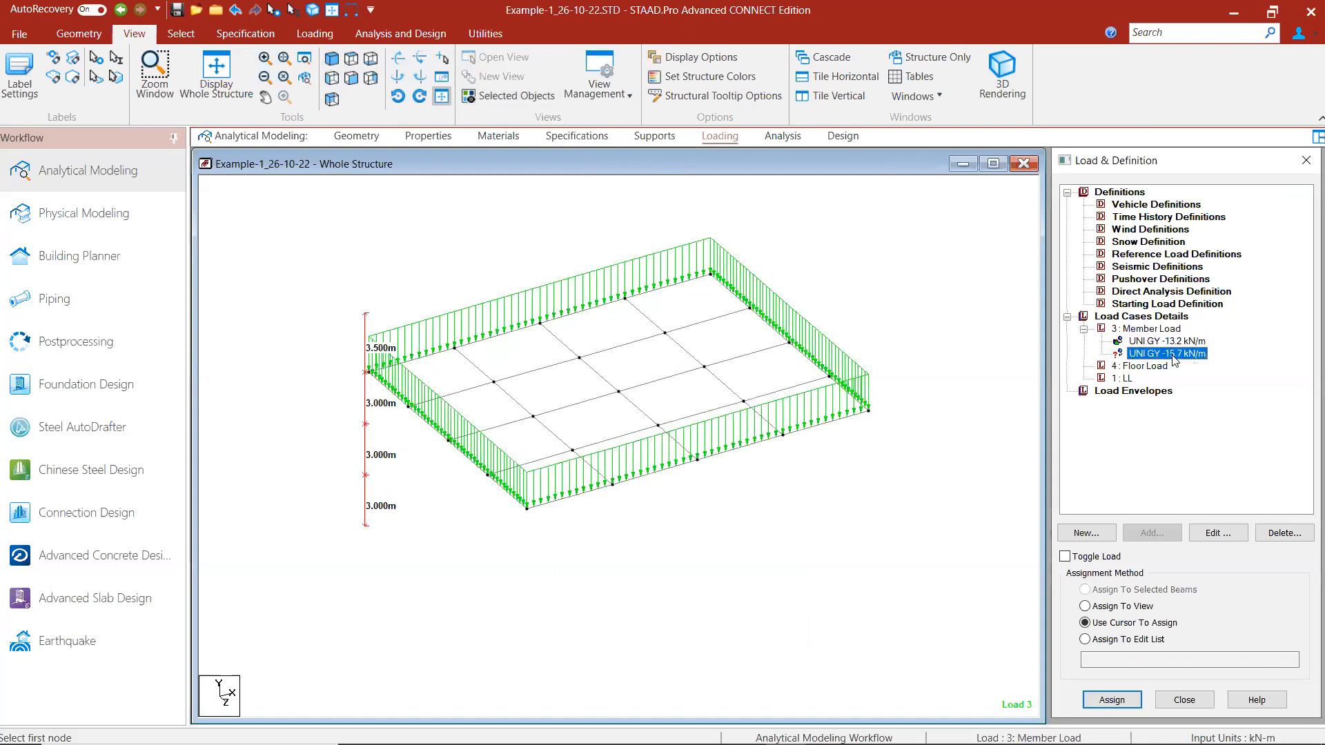
{"action": "left_click", "coordinate": [351, 58]}
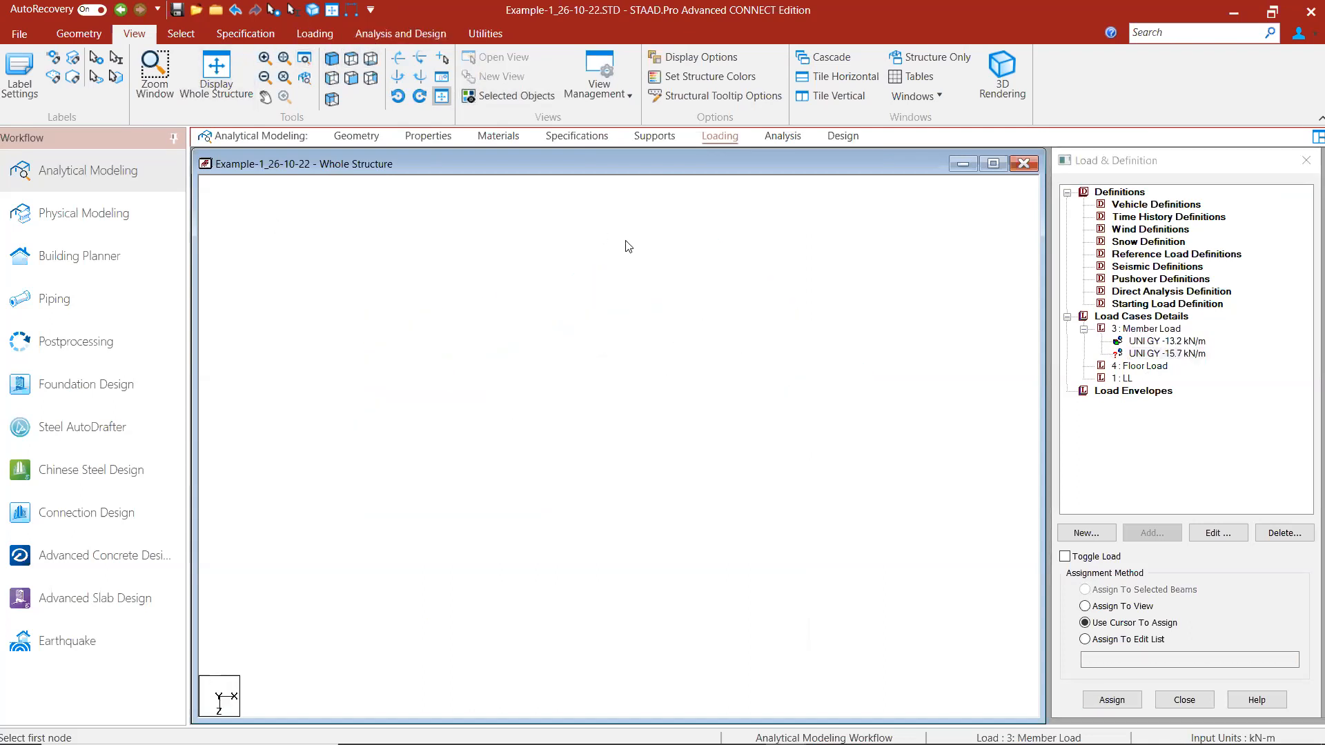
{"action": "left_click_drag", "start_coordinate": [908, 271], "coordinate": [341, 300]}
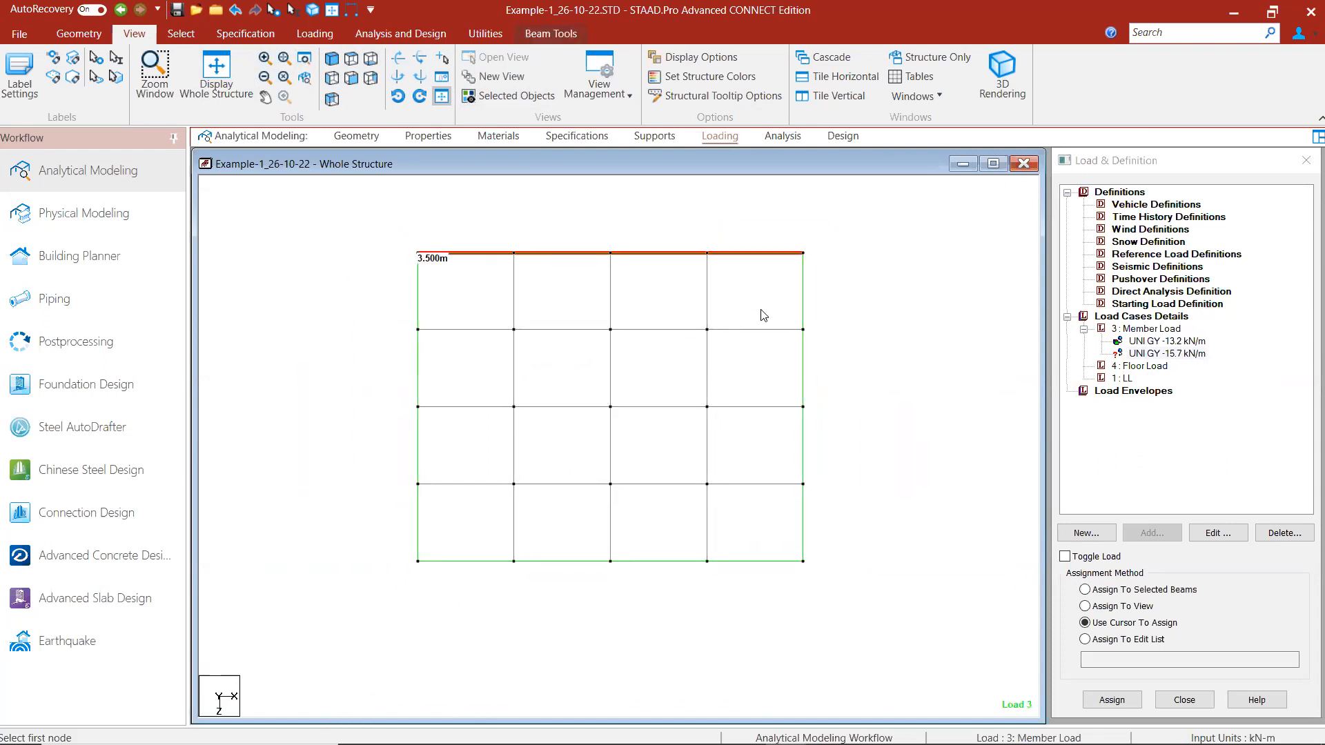
{"action": "left_click_drag", "start_coordinate": [779, 244], "coordinate": [392, 600]}
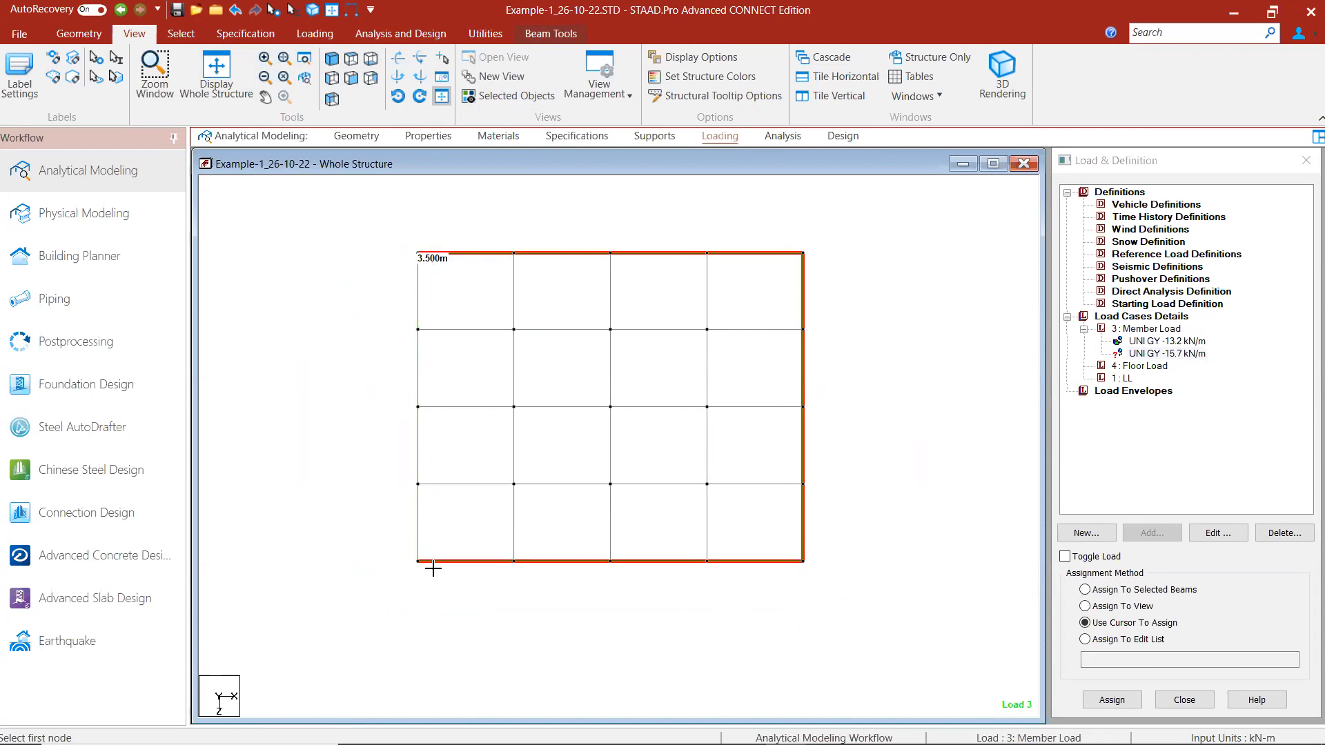
{"action": "left_click", "coordinate": [332, 58]}
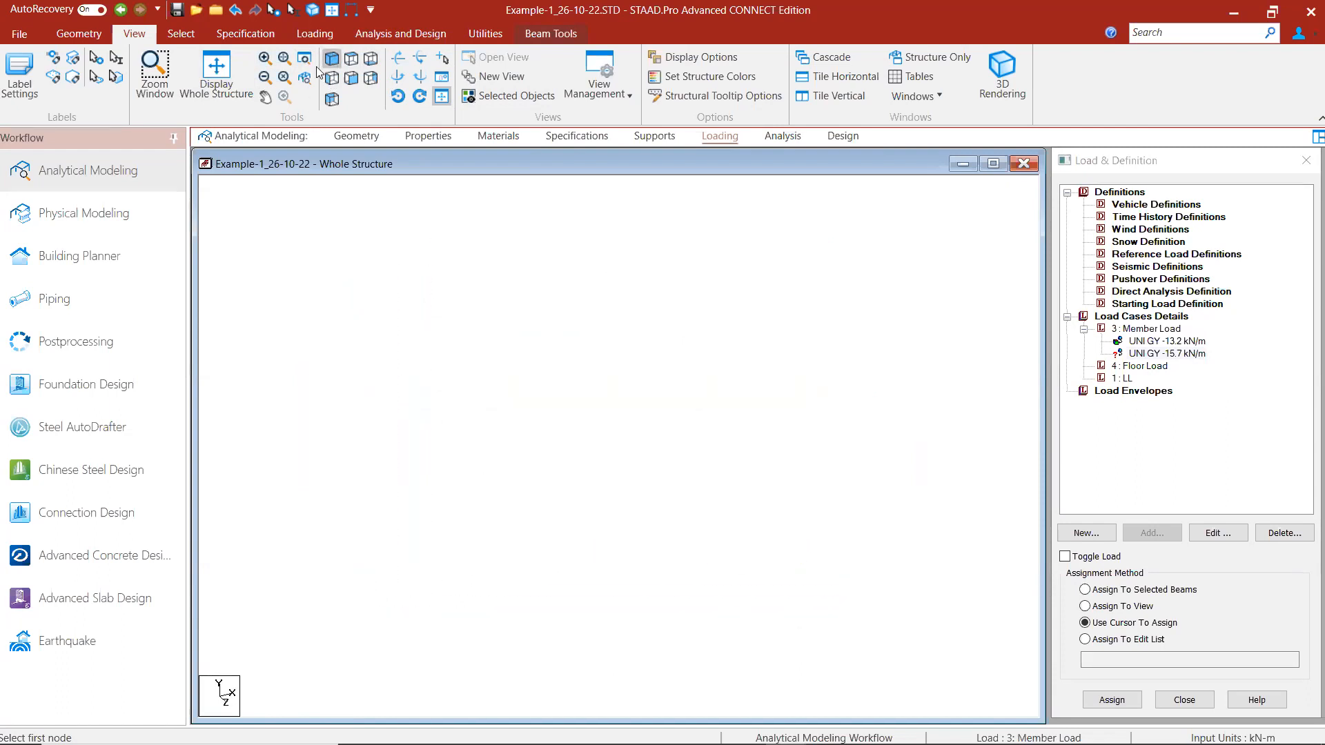
{"action": "left_click", "coordinate": [1133, 592]}
{"action": "left_click", "coordinate": [1125, 701]}
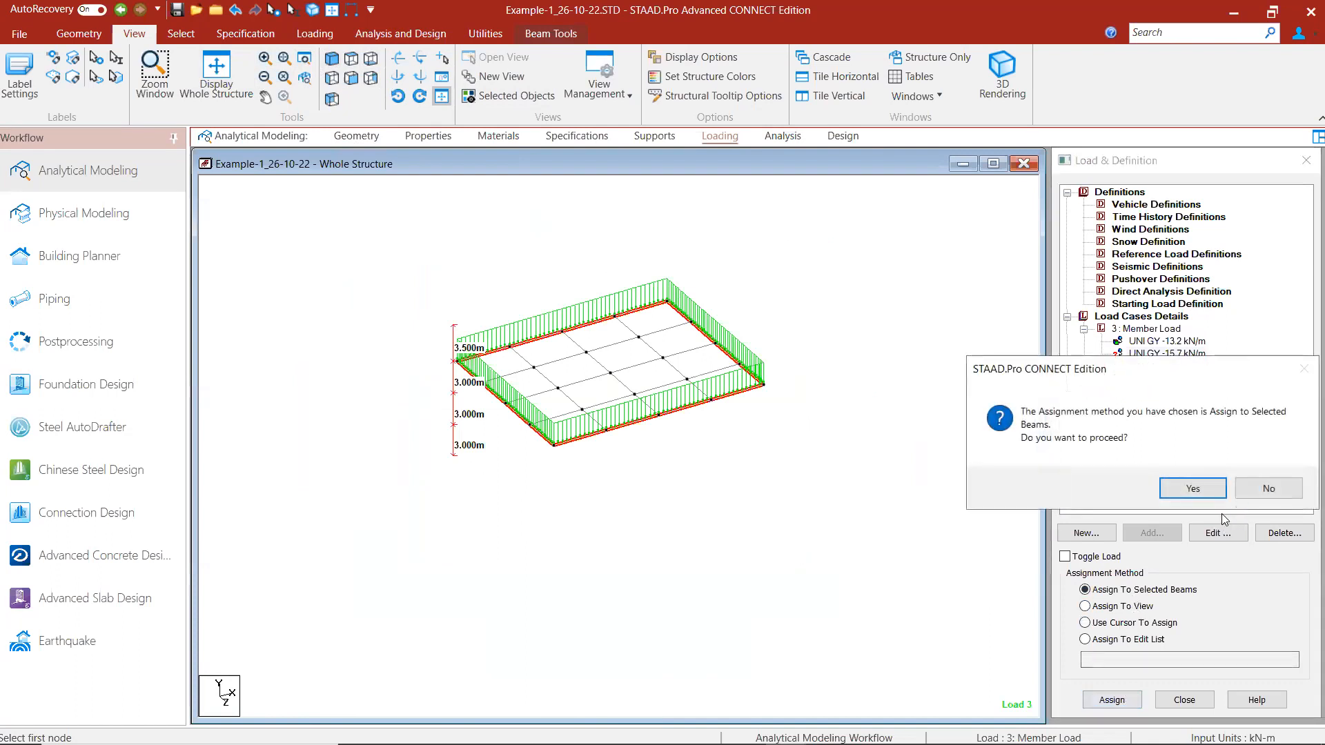
{"action": "left_click", "coordinate": [1198, 492]}
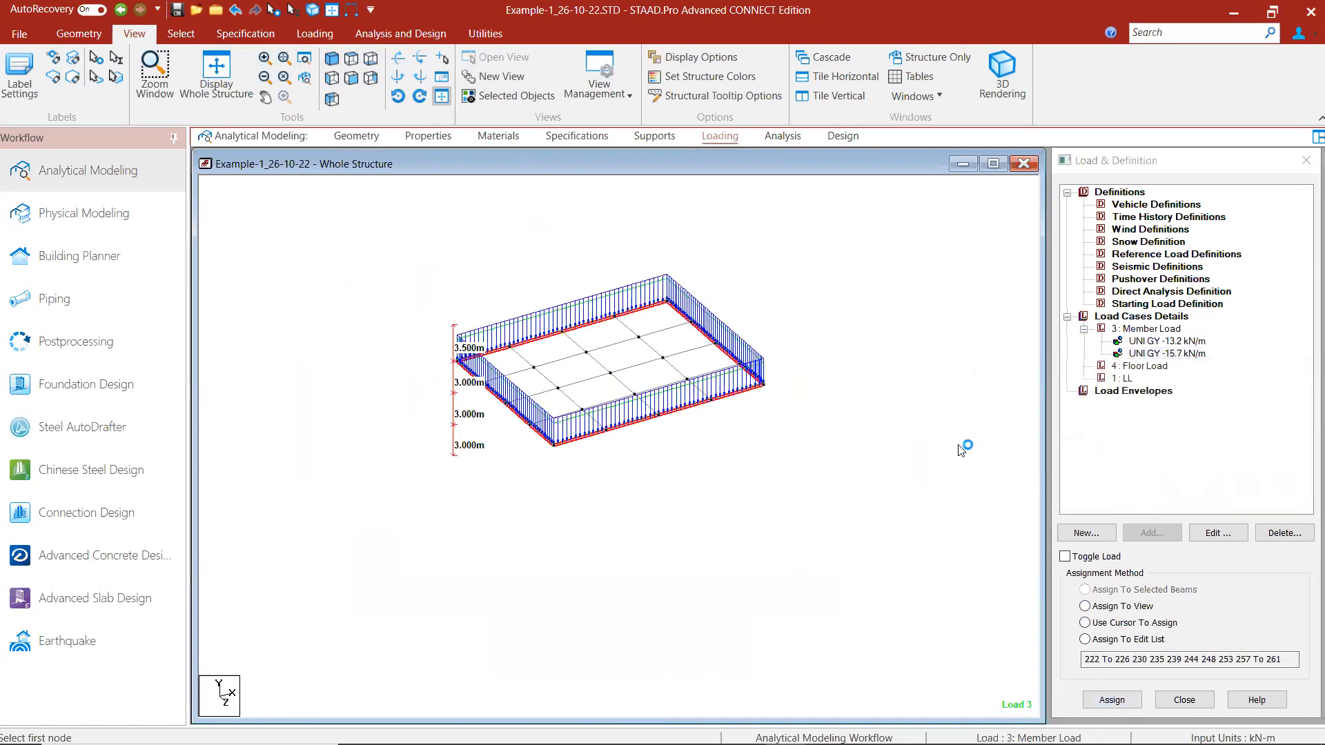
Step: Compare which beams of the displayed floor carry the -13.2 kN/m and -15.7 kN/m uniform loads
{"action": "left_click", "coordinate": [1149, 341]}
{"action": "left_click", "coordinate": [1156, 353]}
{"action": "left_click", "coordinate": [1162, 341]}
{"action": "left_click", "coordinate": [1159, 353]}
{"action": "scroll", "coordinate": [808, 334], "scroll_direction": "up", "scroll_amount": 2}
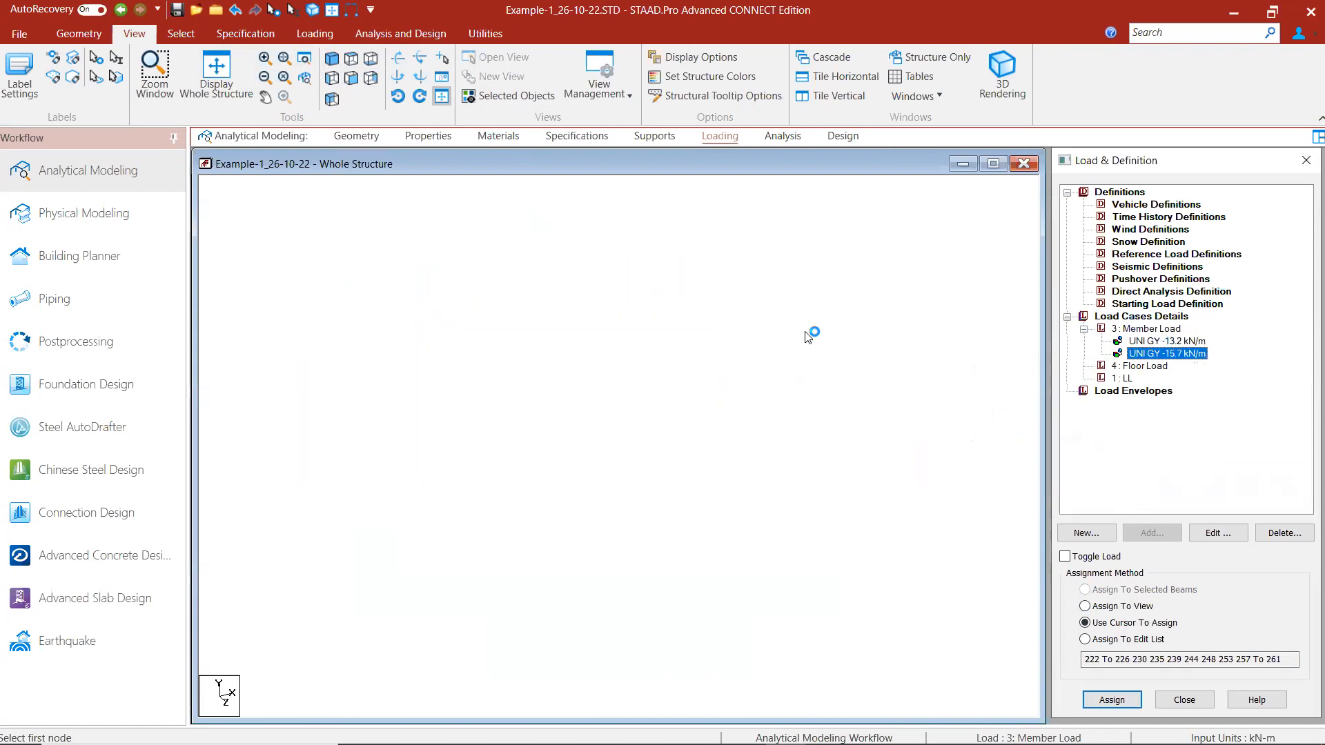
{"action": "left_click", "coordinate": [1153, 342]}
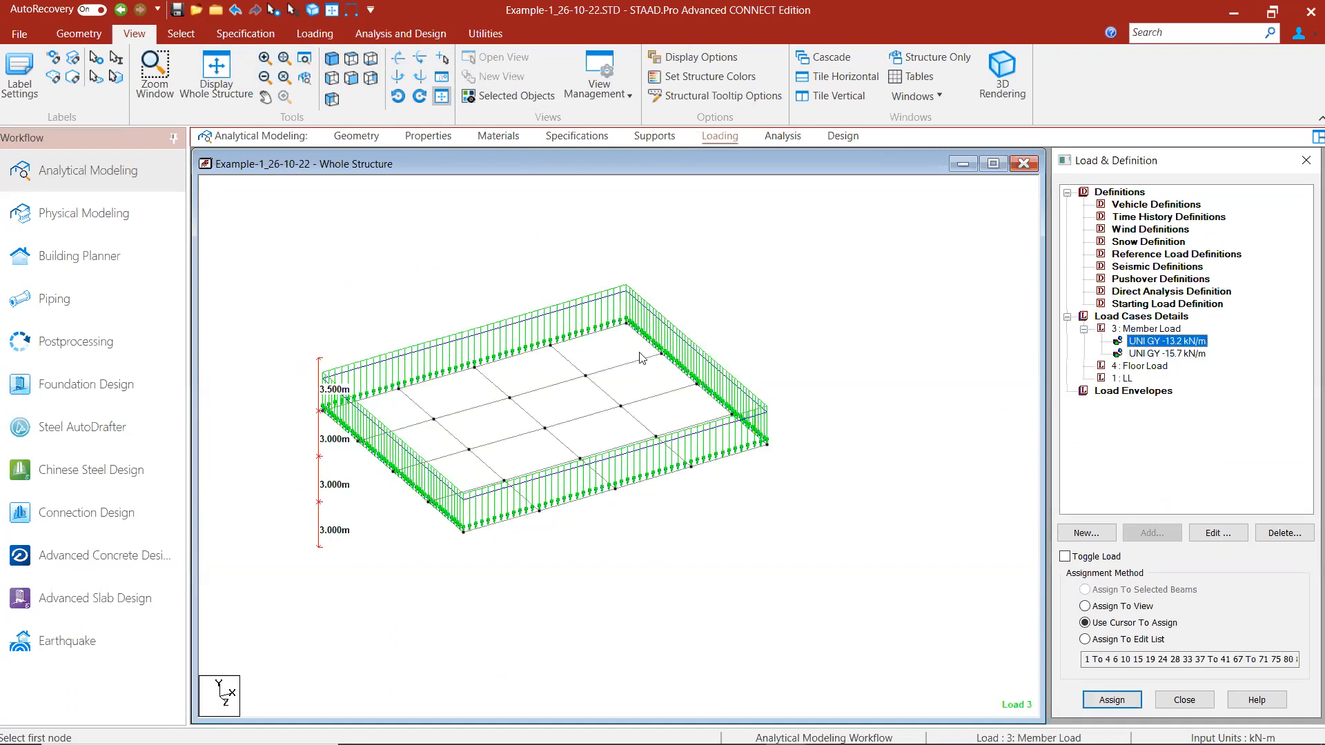
{"action": "scroll", "coordinate": [509, 439], "scroll_direction": "up", "scroll_amount": 1}
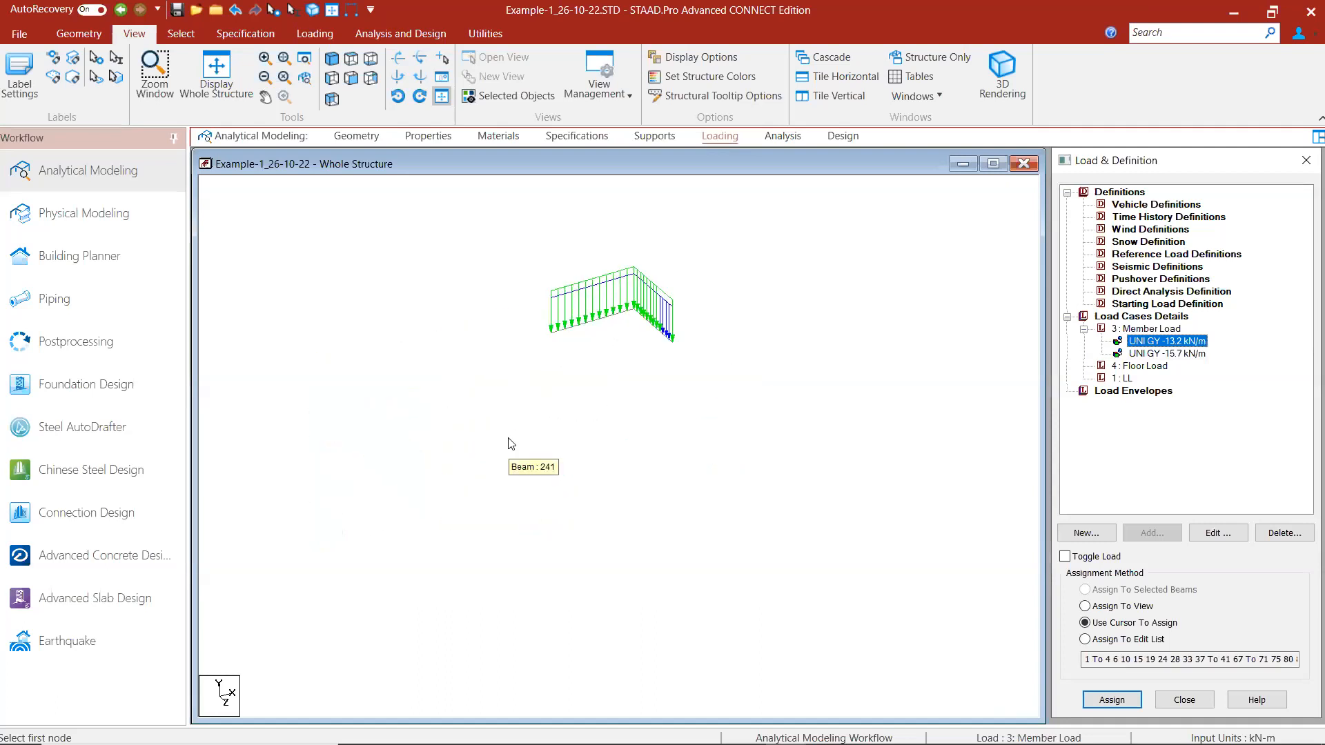
{"action": "scroll", "coordinate": [509, 438], "scroll_direction": "up", "scroll_amount": 2}
{"action": "left_click", "coordinate": [1156, 347]}
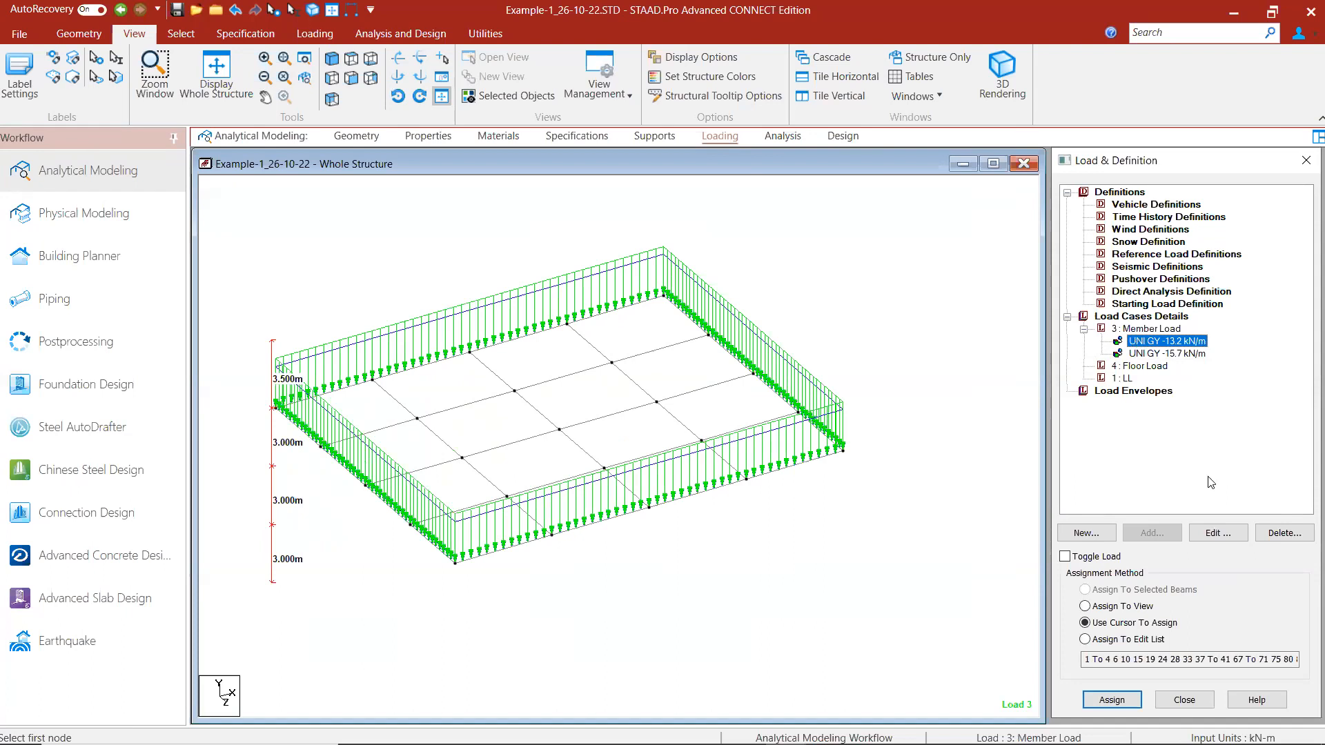
Step: Enable Toggle Load for the -13.2 kN/m load and reselect the displayed floor's perimeter beams in plan view
{"action": "left_click", "coordinate": [1113, 559]}
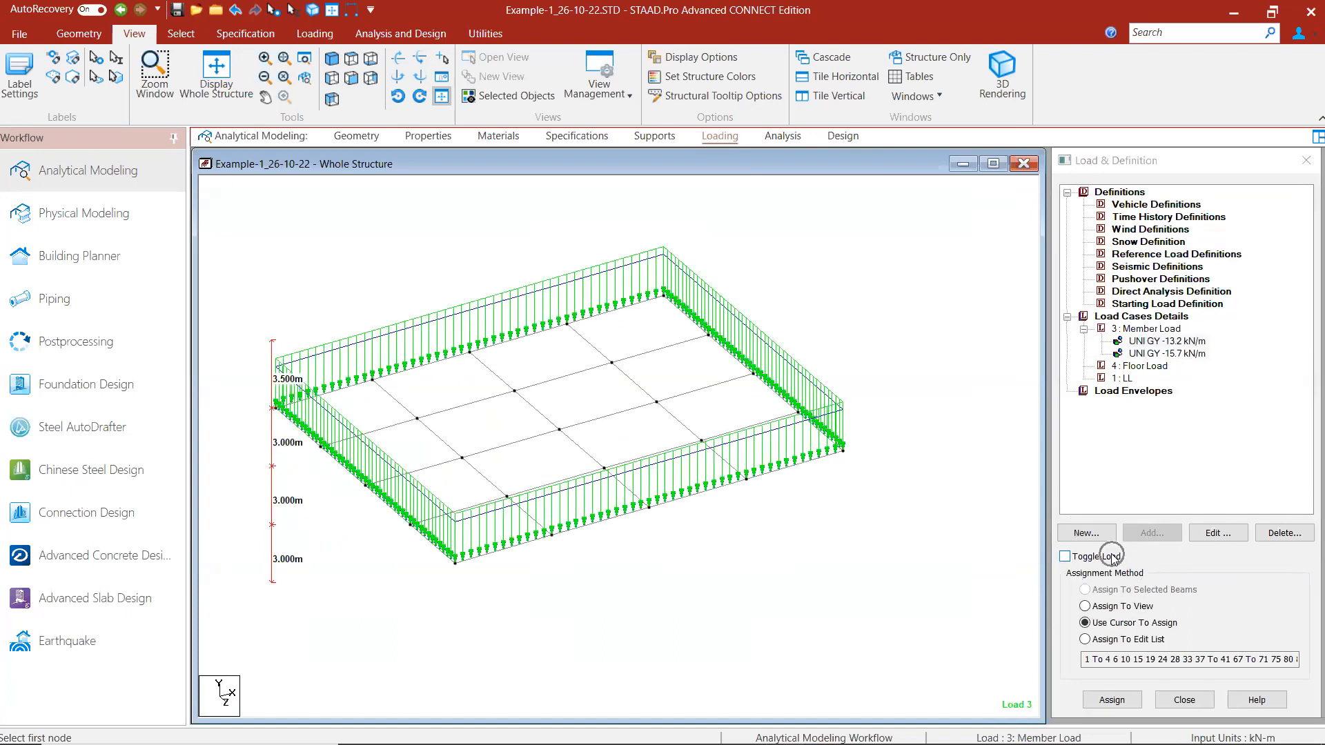
{"action": "left_click", "coordinate": [1112, 555]}
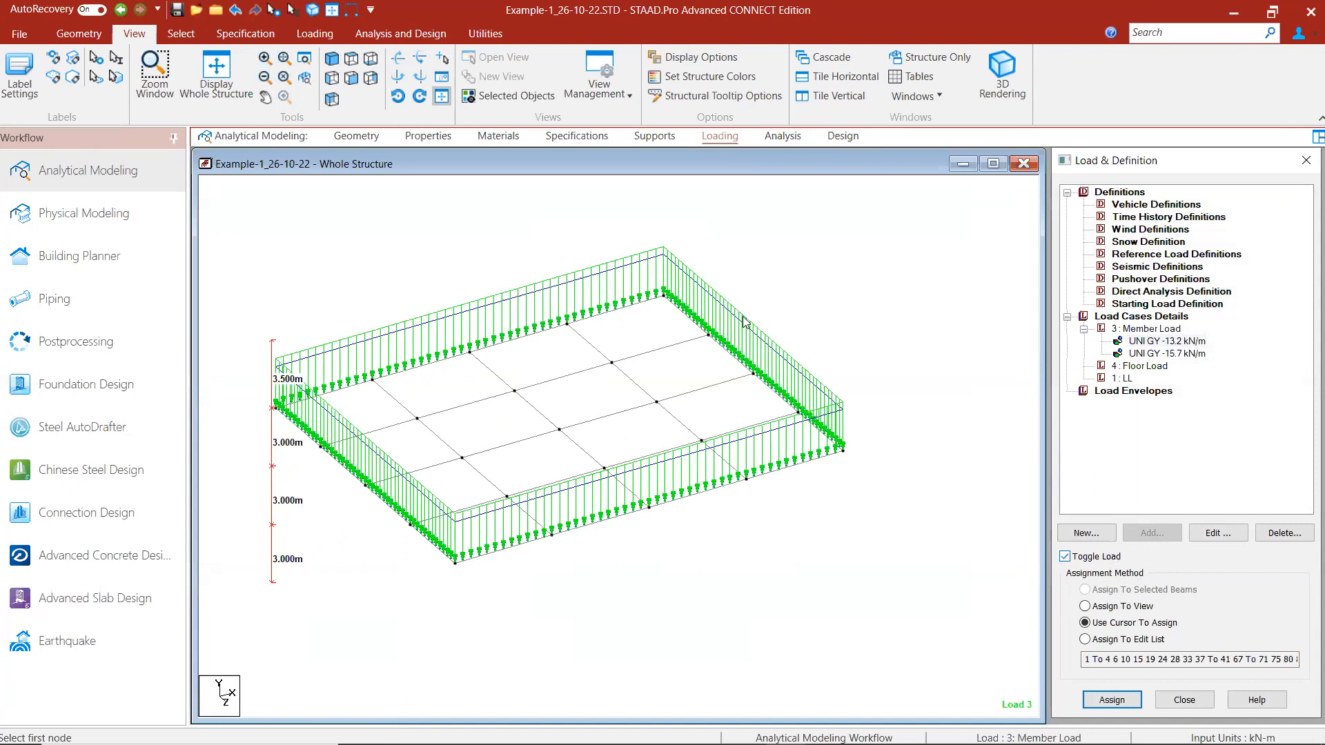
{"action": "left_click", "coordinate": [351, 58]}
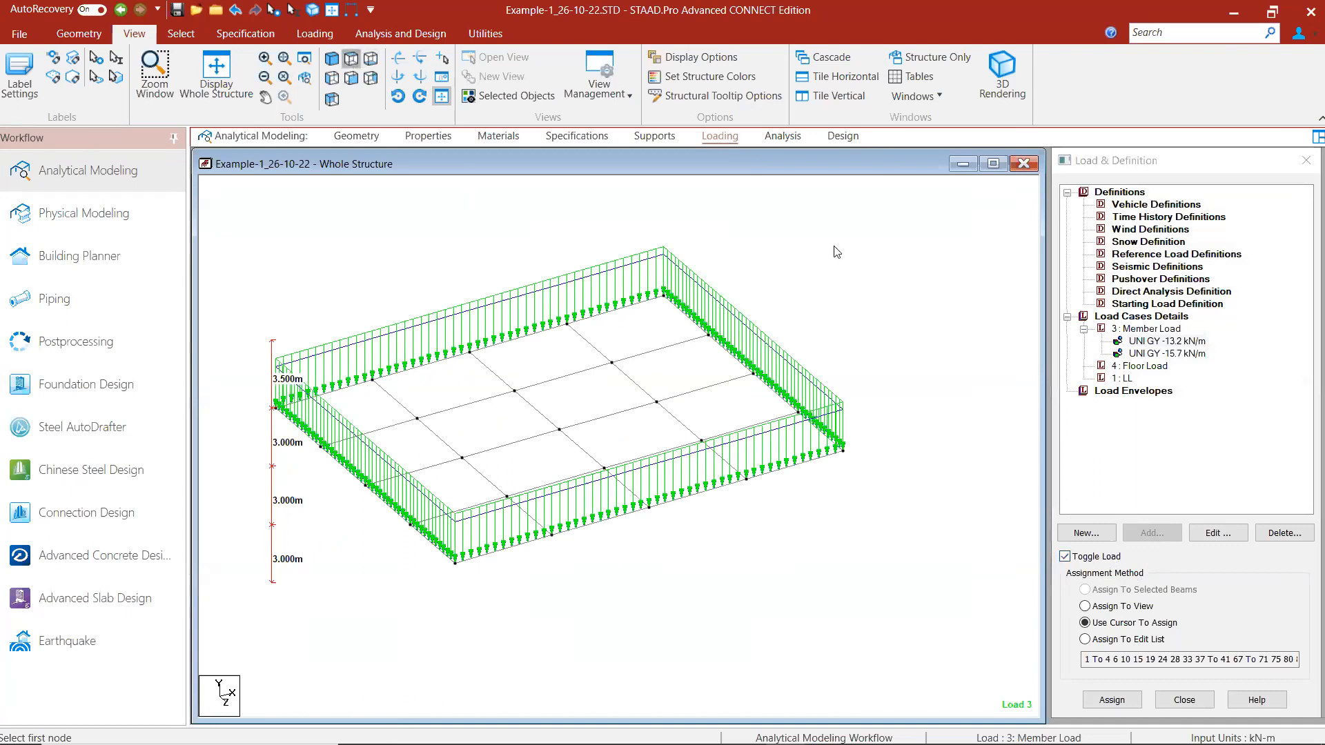
{"action": "scroll", "coordinate": [900, 240], "scroll_direction": "down", "scroll_amount": 5}
{"action": "middle_click_drag", "start_coordinate": [741, 376], "coordinate": [849, 311]}
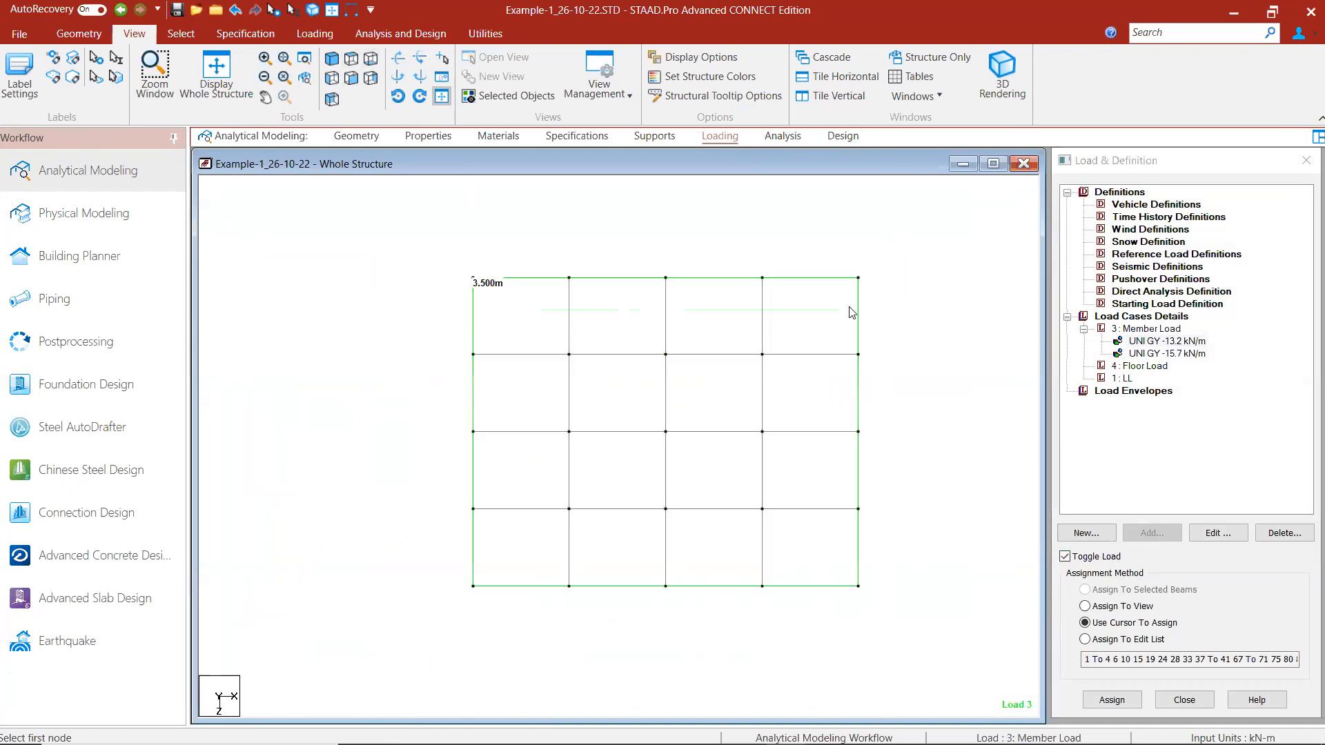
{"action": "left_click_drag", "start_coordinate": [891, 249], "coordinate": [418, 306]}
{"action": "left_click_drag", "start_coordinate": [919, 253], "coordinate": [854, 617]}
{"action": "mouse_move", "coordinate": [896, 577]}
{"action": "left_mouse_down"}
{"action": "mouse_move", "coordinate": [443, 631]}
{"action": "mouse_move", "coordinate": [451, 223]}
{"action": "left_mouse_up"}
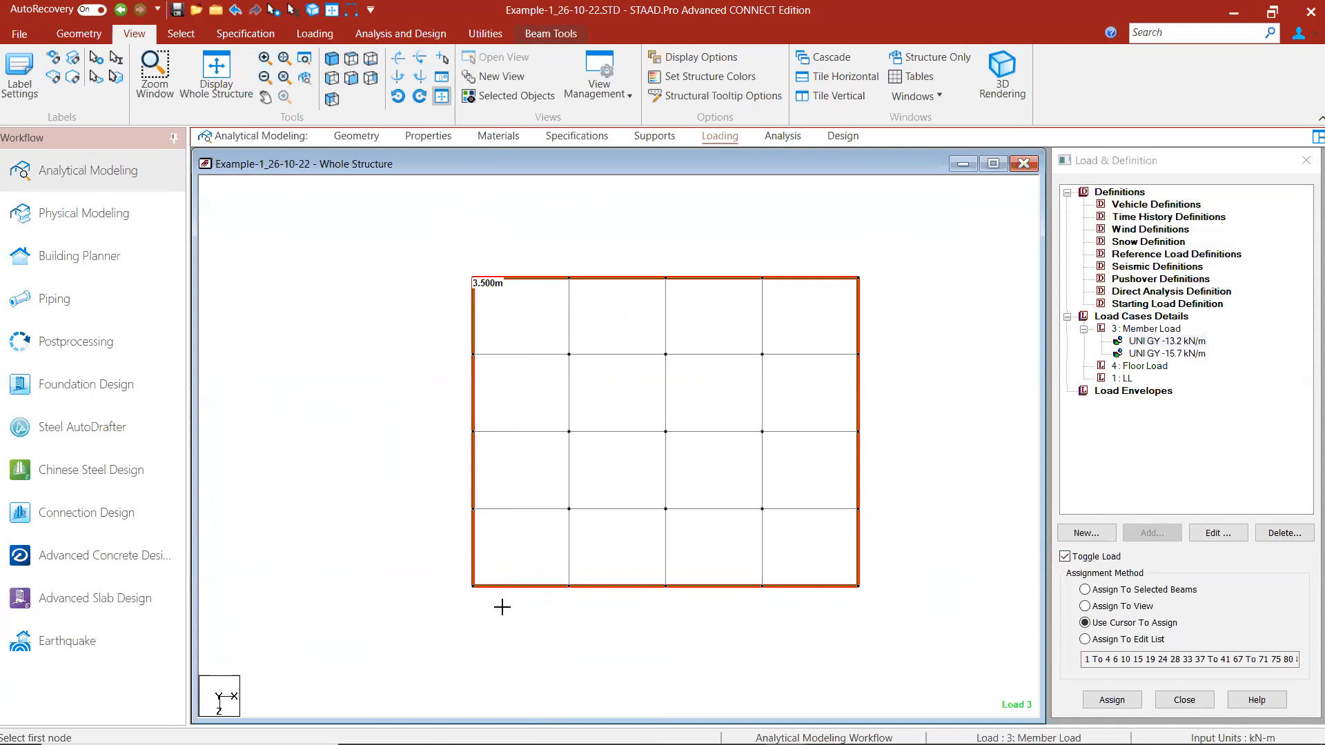
{"action": "left_click", "coordinate": [332, 58]}
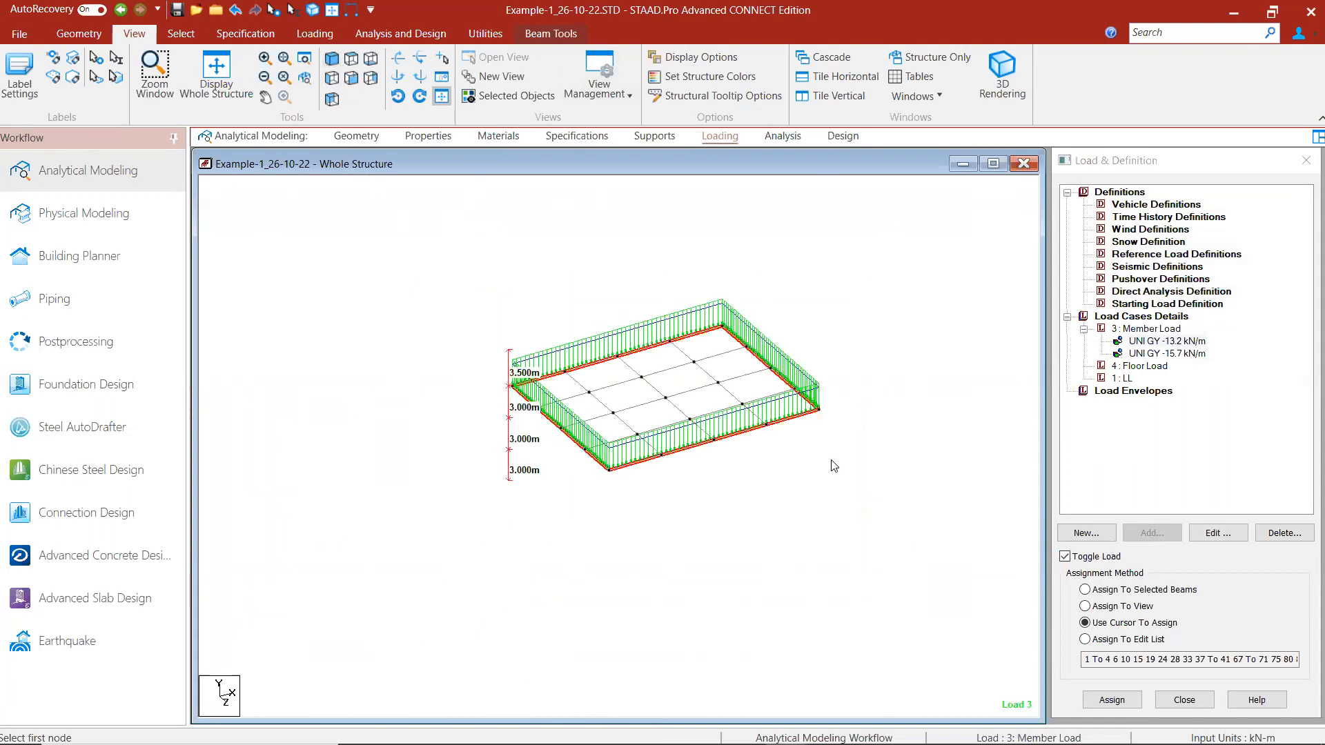
Step: Remove the -13.2 kN/m uniform load from the selected perimeter beams by toggling its assignment, then check both load items
{"action": "left_click", "coordinate": [1106, 591]}
{"action": "left_click", "coordinate": [1112, 700]}
{"action": "left_click", "coordinate": [1190, 489]}
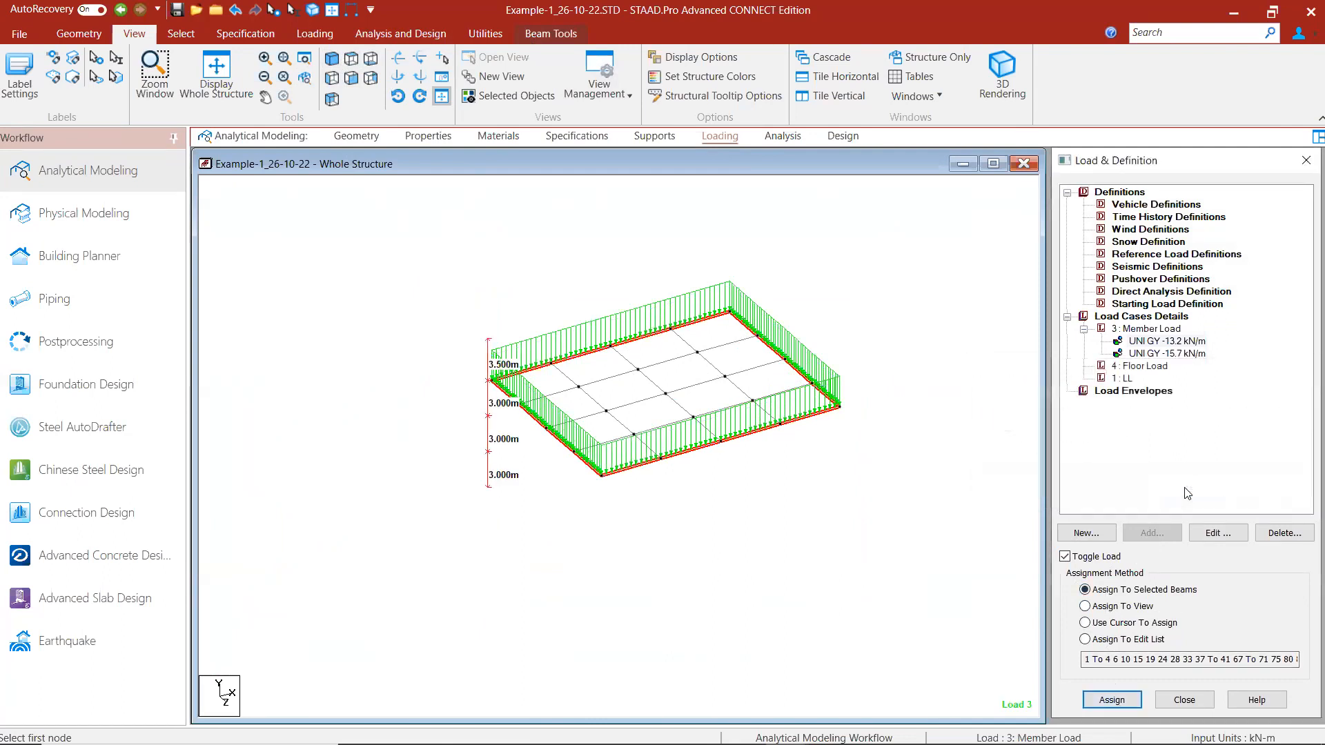
{"action": "left_click", "coordinate": [930, 478]}
{"action": "left_click", "coordinate": [1163, 342]}
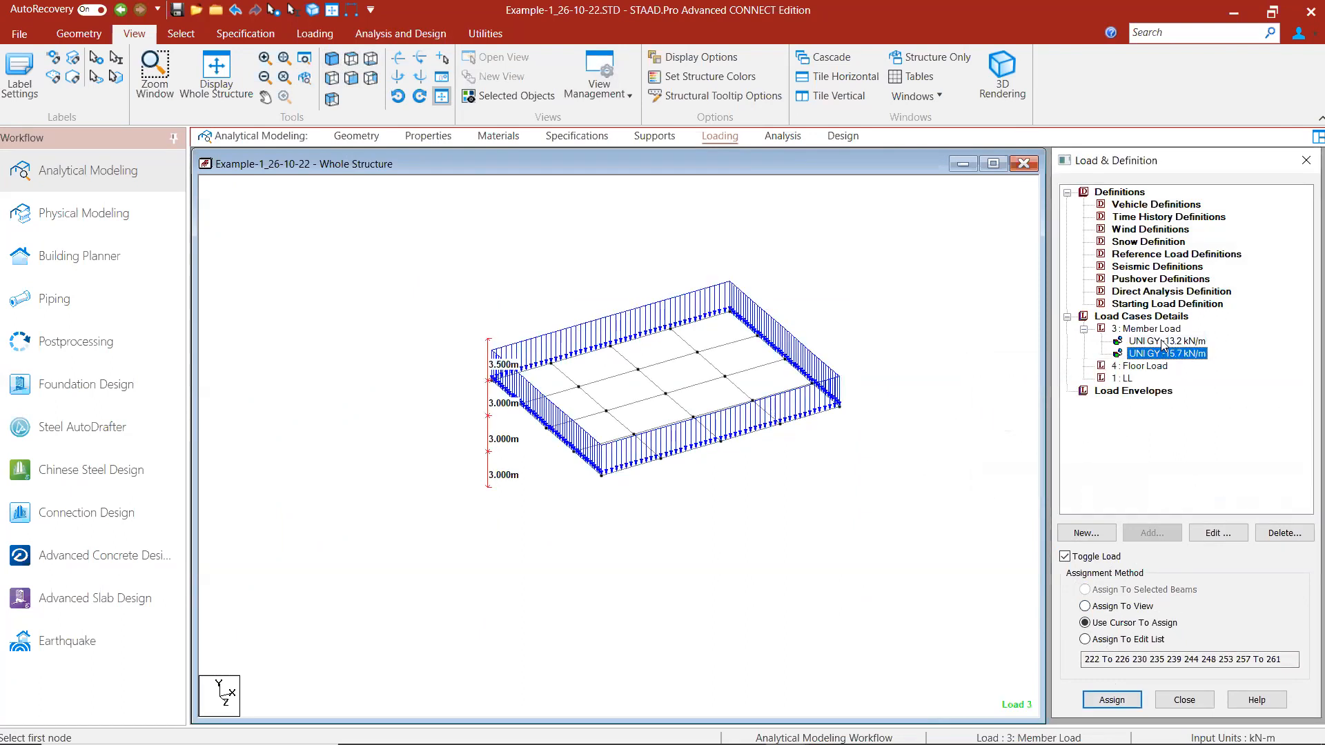
{"action": "scroll", "coordinate": [799, 483], "scroll_direction": "up", "scroll_amount": 3}
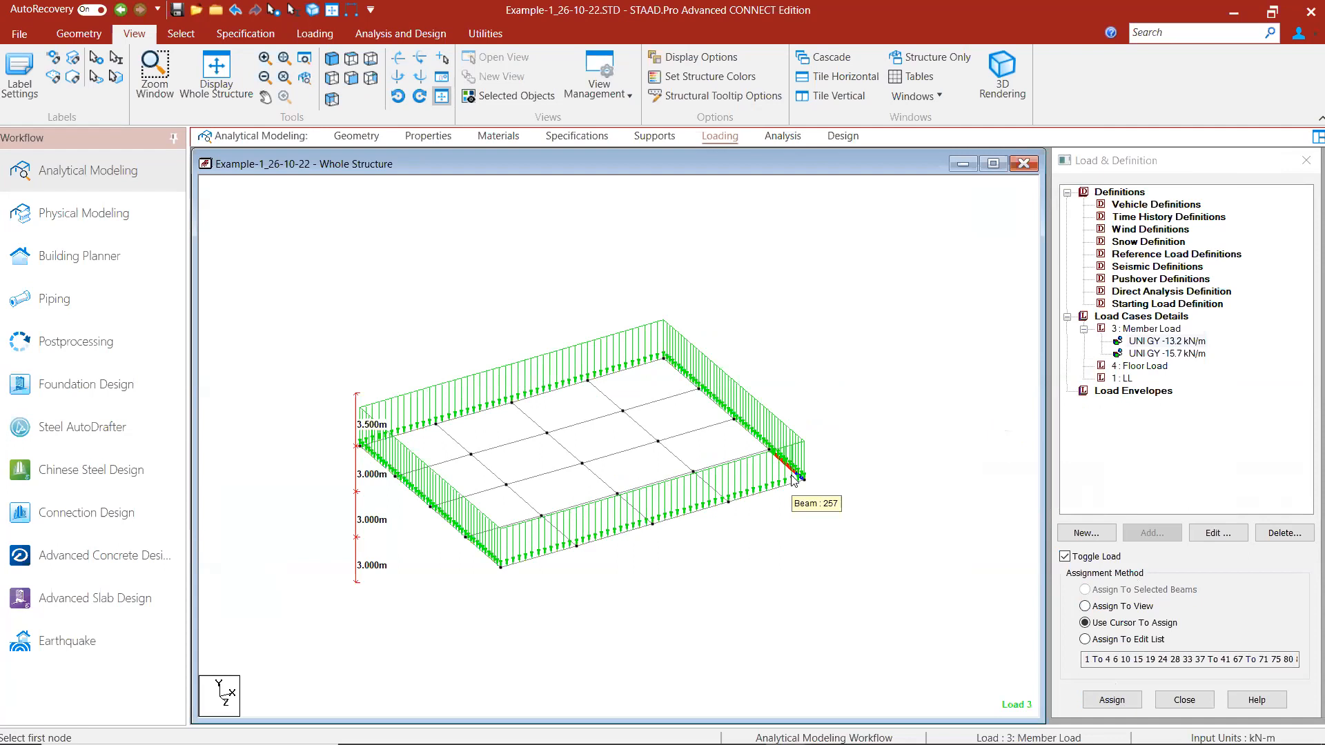
Step: Display the whole structure, highlight the -15.7 kN/m load, and isolate the roof-level beams below the truss in plan view
{"action": "left_click", "coordinate": [234, 70]}
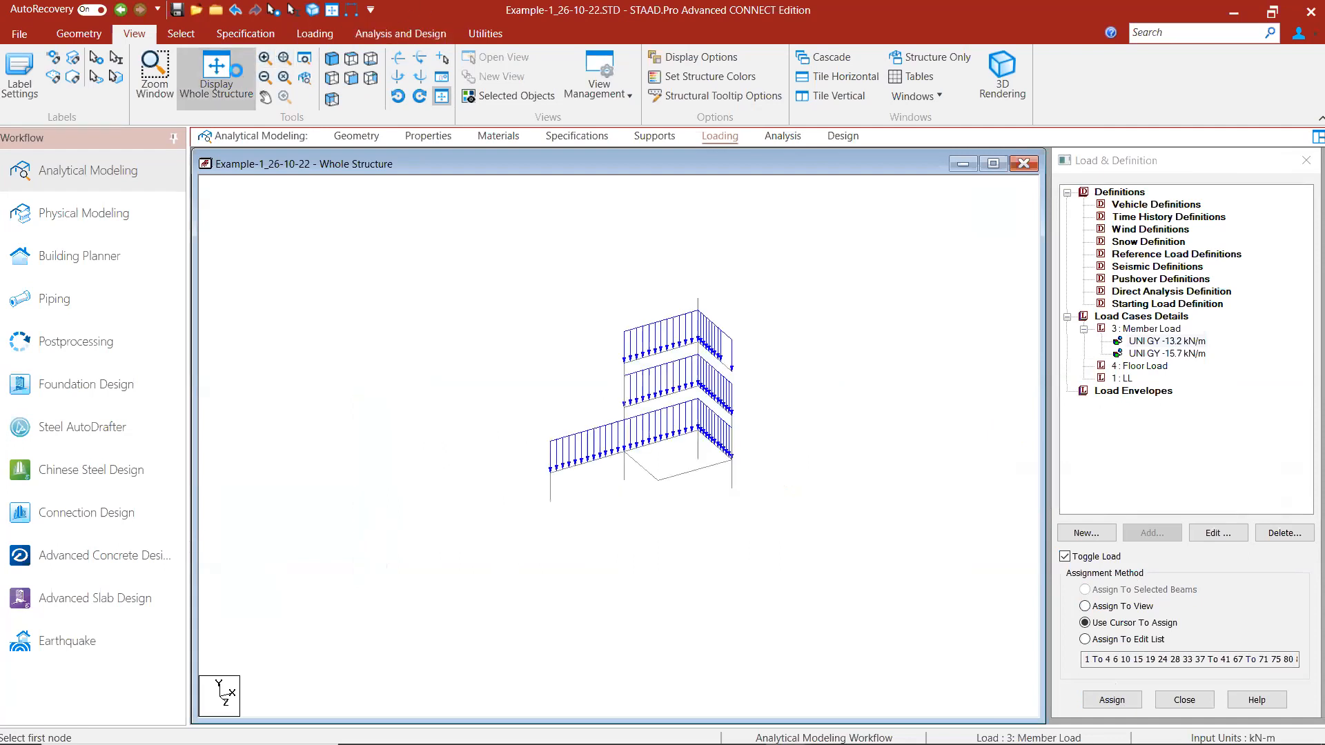
{"action": "left_click", "coordinate": [1187, 353]}
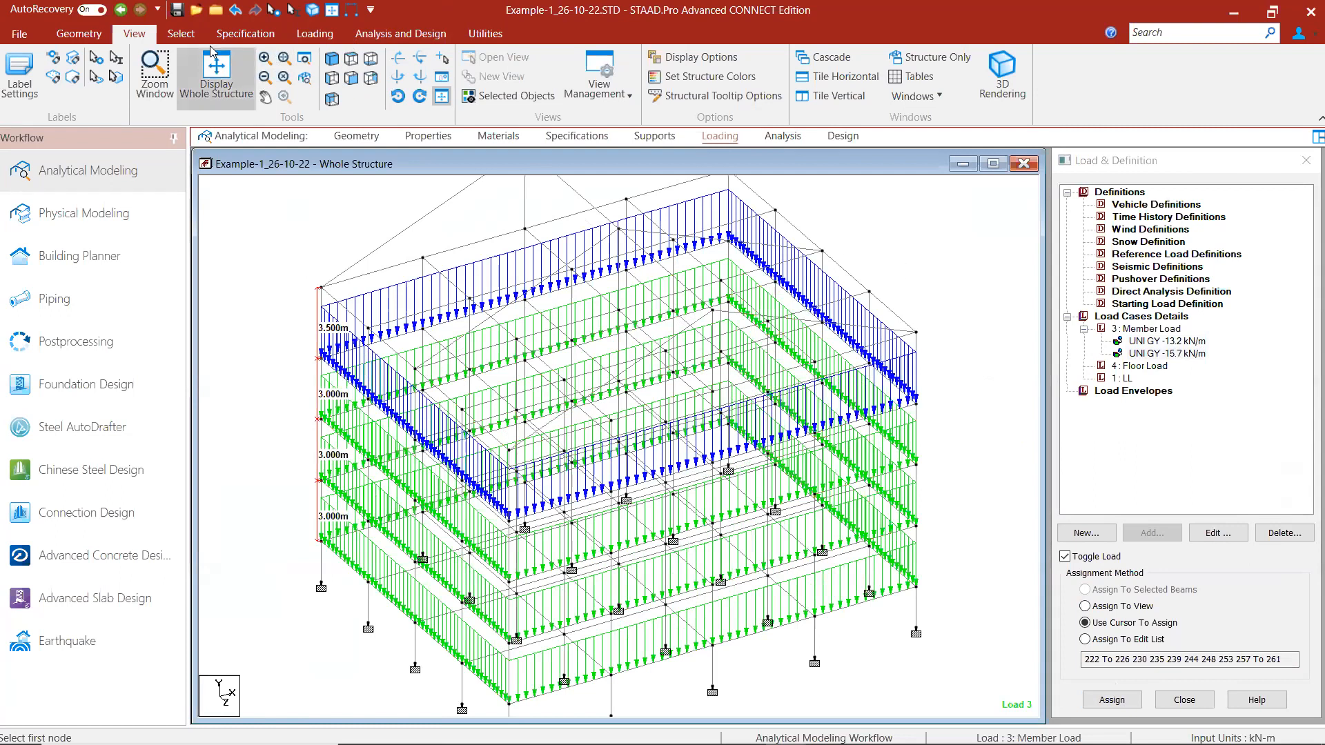
{"action": "left_click", "coordinate": [332, 77]}
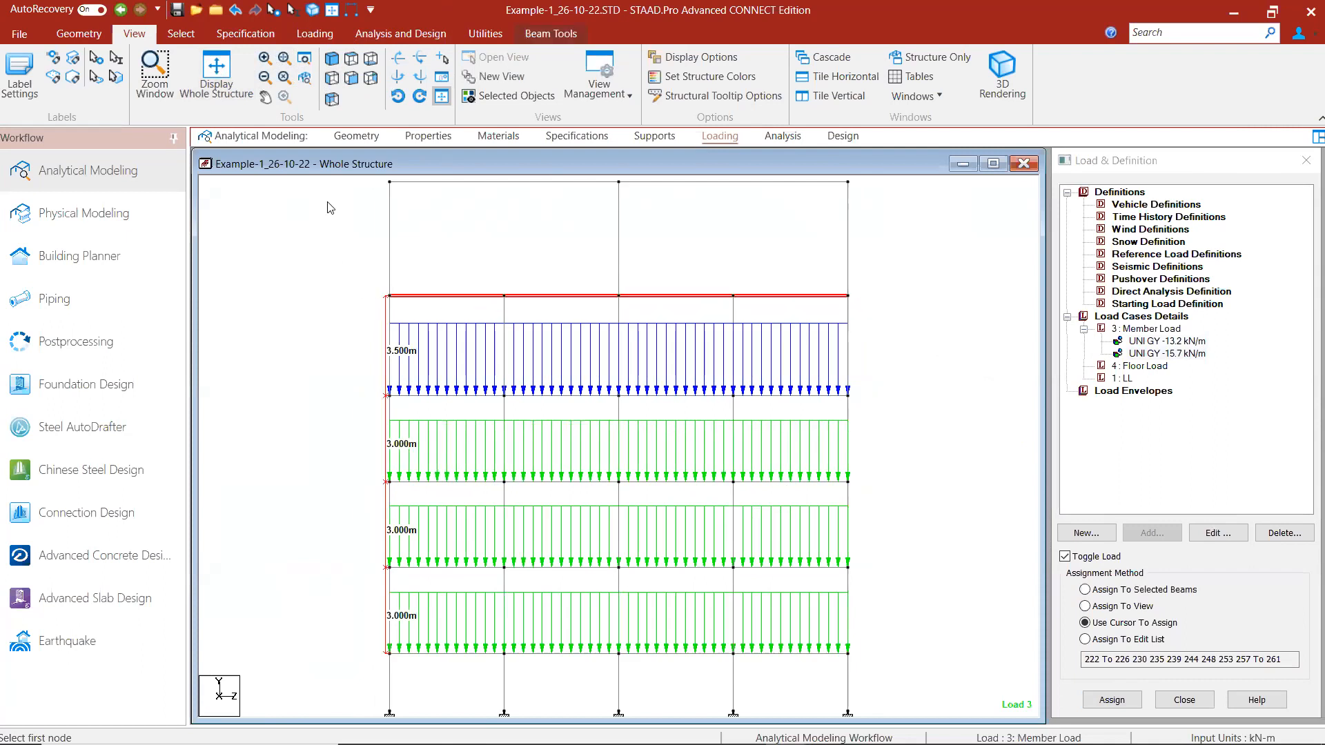
{"action": "left_click", "coordinate": [516, 101]}
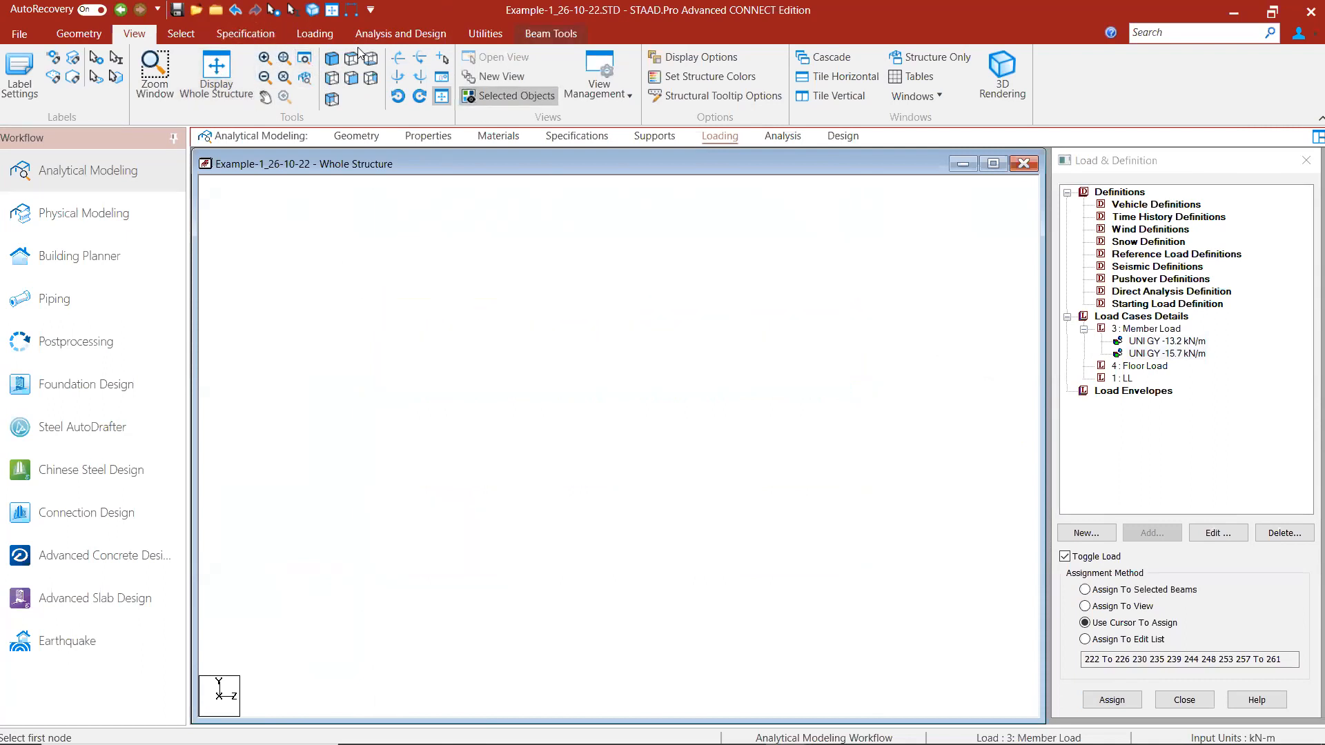
{"action": "left_click", "coordinate": [332, 59]}
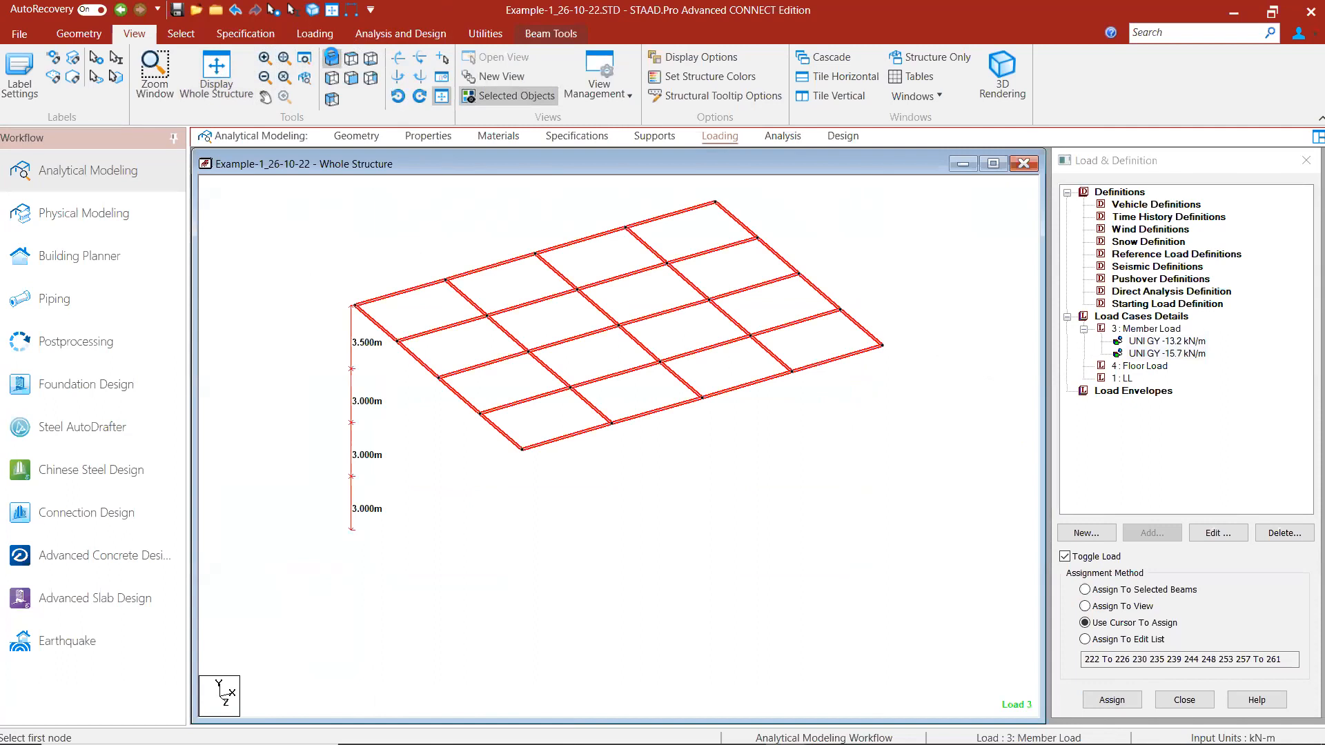
{"action": "left_click", "coordinate": [351, 61]}
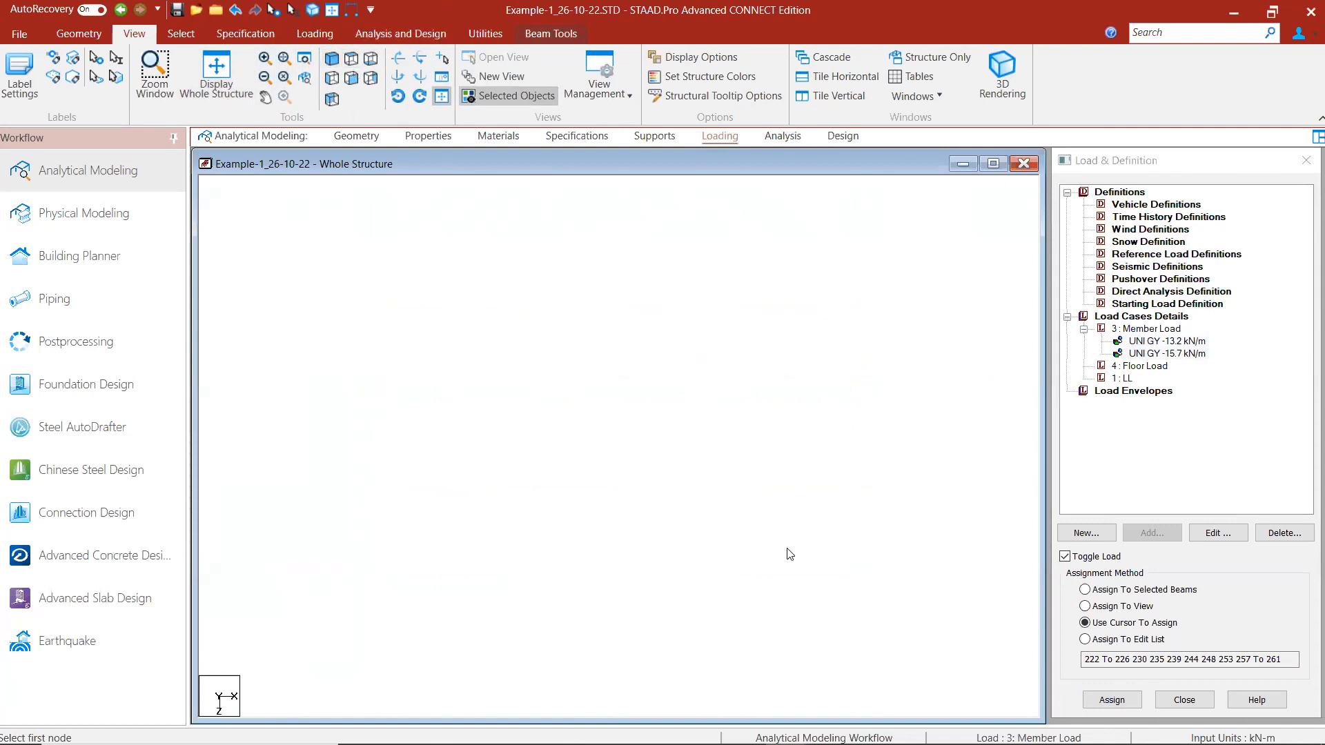
{"action": "left_click", "coordinate": [965, 351]}
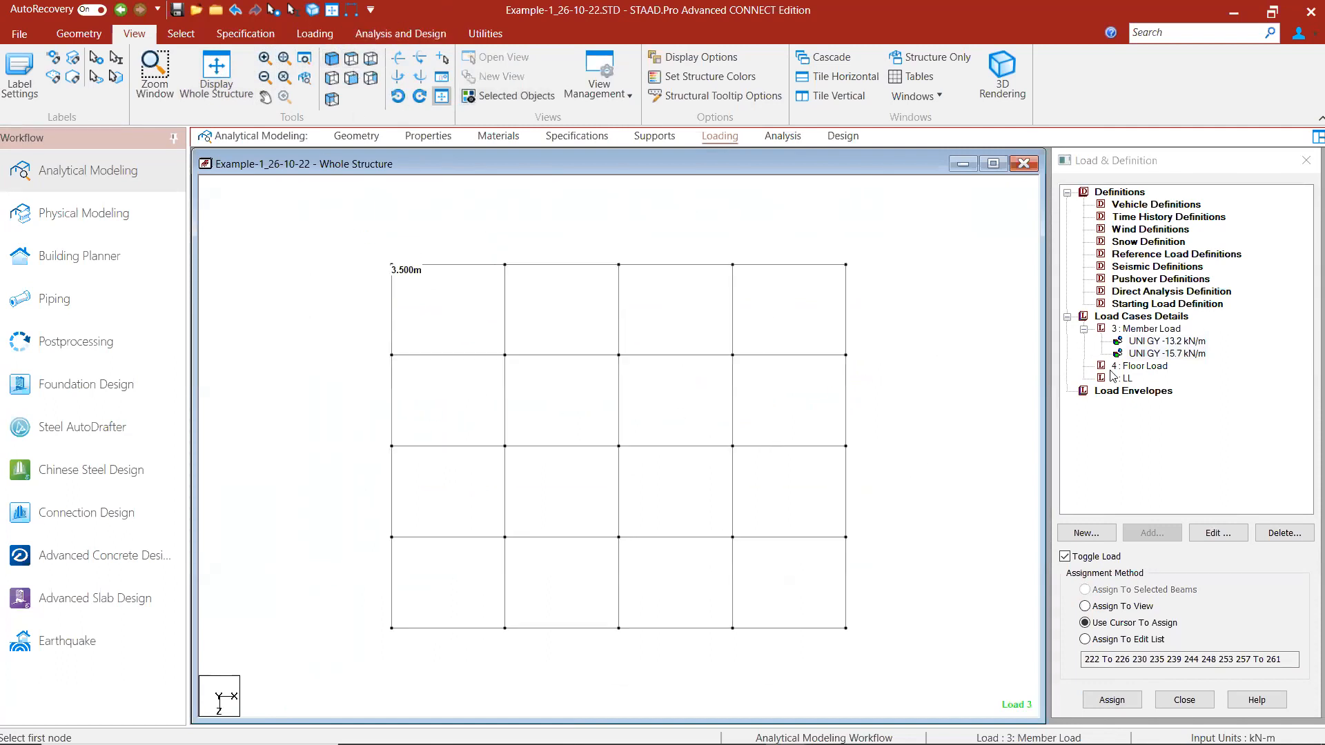
Step: Add a member uniform force of -5.1 kN/m in the GY direction to load case 3: Member Load
{"action": "left_click", "coordinate": [1146, 329]}
{"action": "left_click", "coordinate": [1179, 533]}
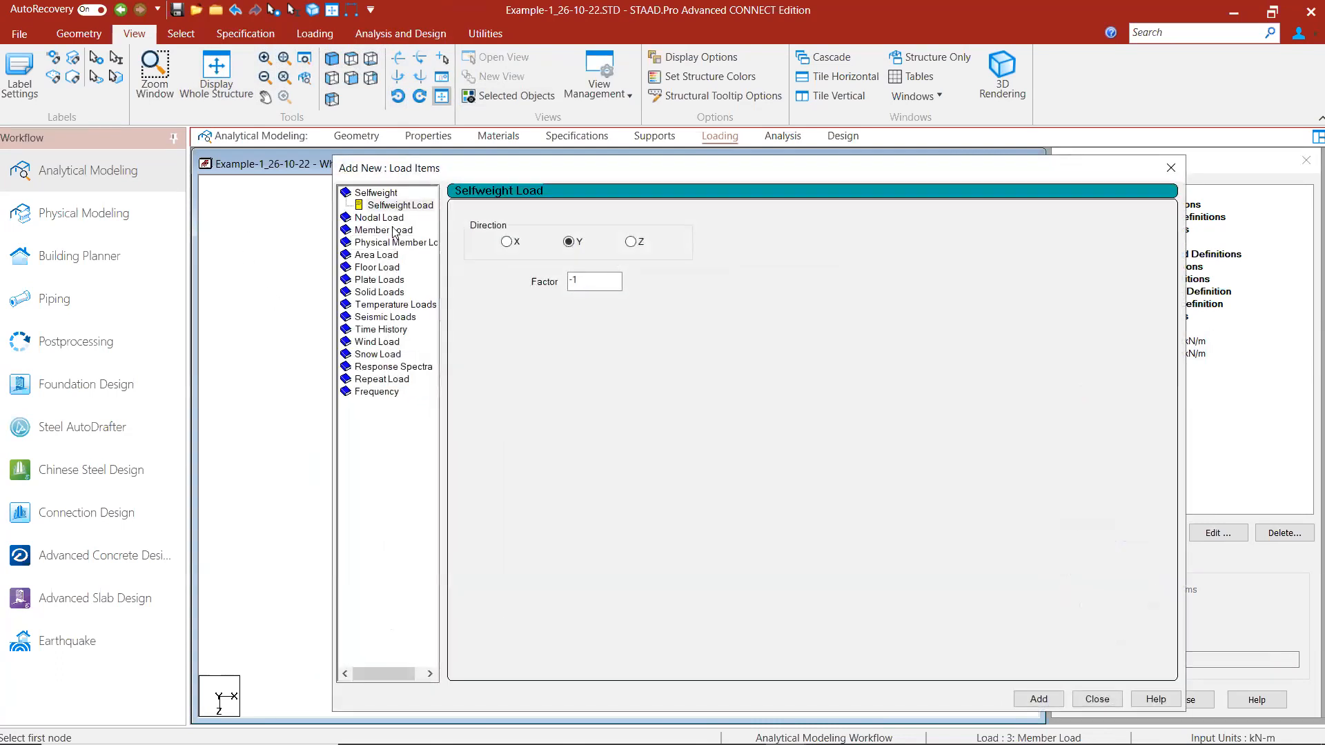
{"action": "left_click", "coordinate": [384, 230]}
{"action": "type", "text": "-"}
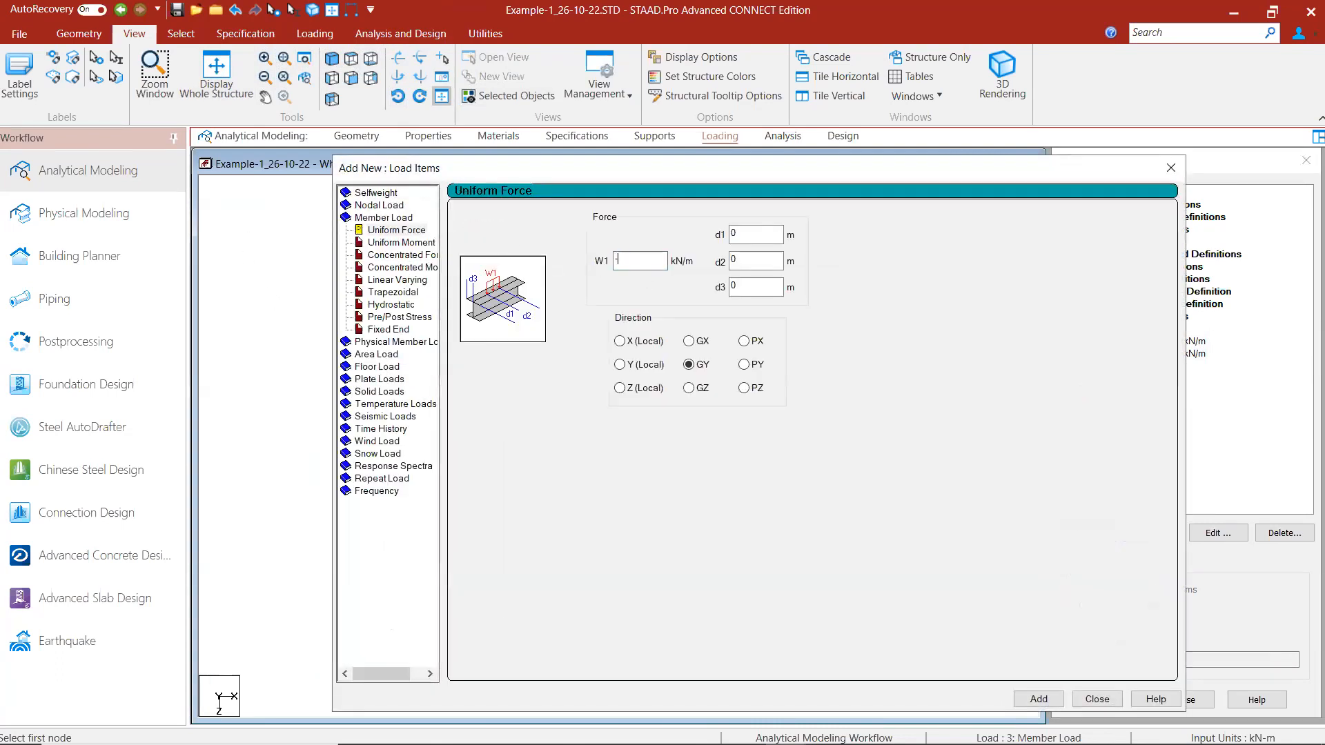
{"action": "type", "text": "5.1"}
{"action": "left_click", "coordinate": [1038, 700]}
{"action": "left_click", "coordinate": [1099, 702]}
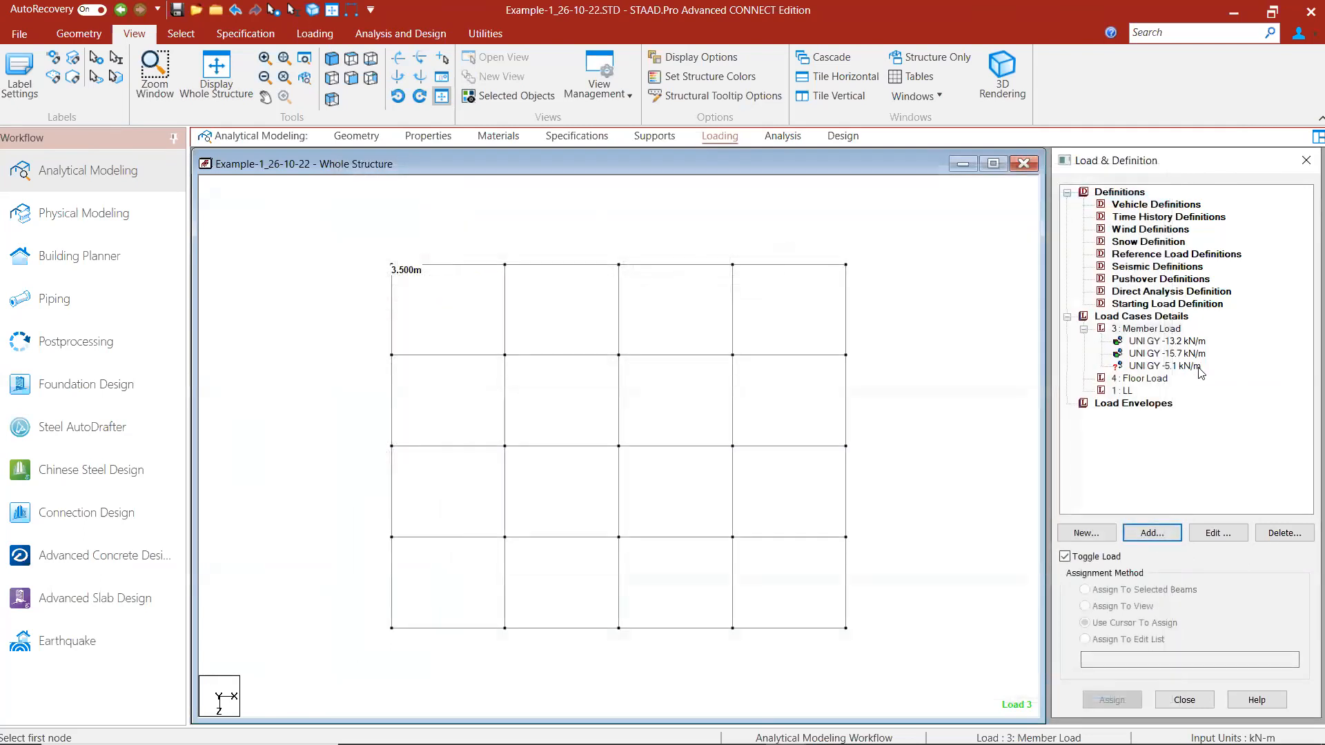
Step: Choose the -5.1 kN/m load and select the perimeter beams on all four sides of the isolated roof level
{"action": "left_click", "coordinate": [1197, 368]}
{"action": "left_click_drag", "start_coordinate": [442, 267], "coordinate": [333, 279]}
{"action": "left_click_drag", "start_coordinate": [896, 249], "coordinate": [850, 604]}
{"action": "left_click_drag", "start_coordinate": [874, 648], "coordinate": [331, 625]}
{"action": "left_click_drag", "start_coordinate": [403, 246], "coordinate": [370, 602]}
{"action": "left_click", "coordinate": [331, 58]}
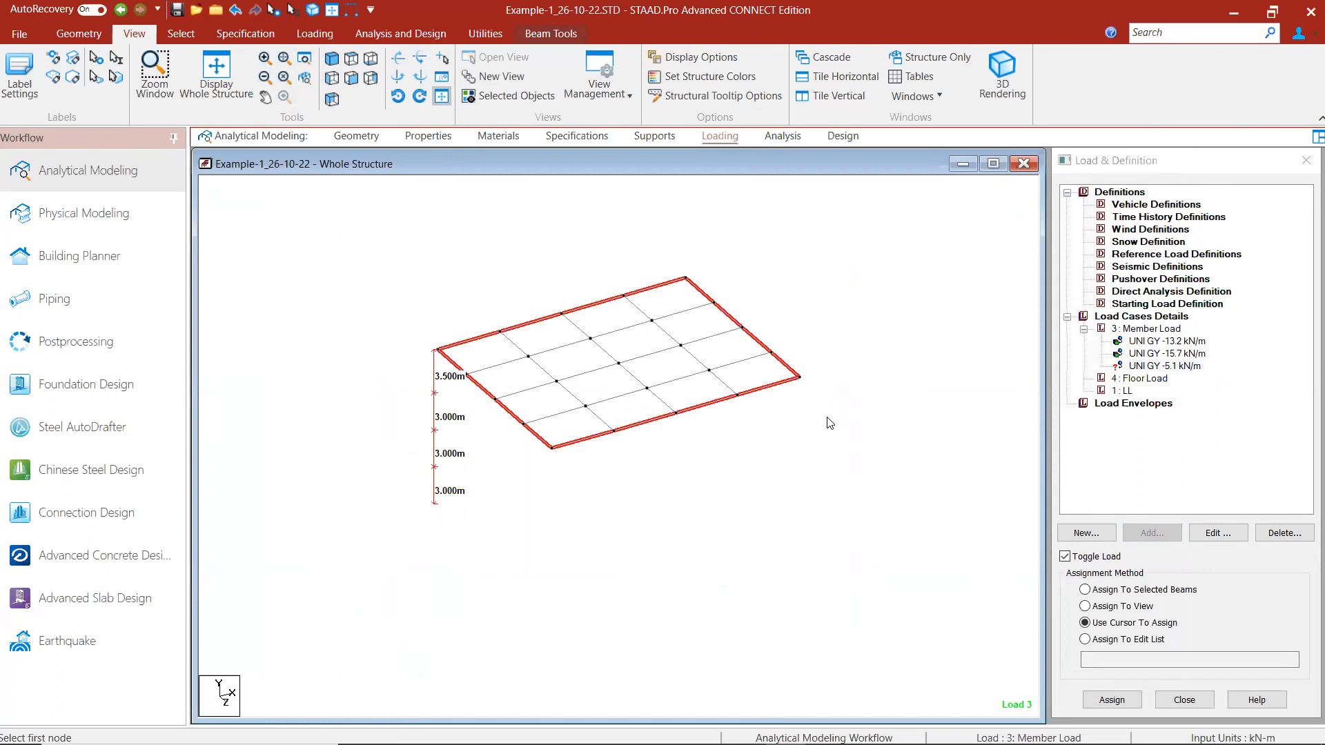
Step: Assign the -5.1 kN/m uniform load to the selected roof-level perimeter beams and clear the selection
{"action": "left_click", "coordinate": [1111, 598]}
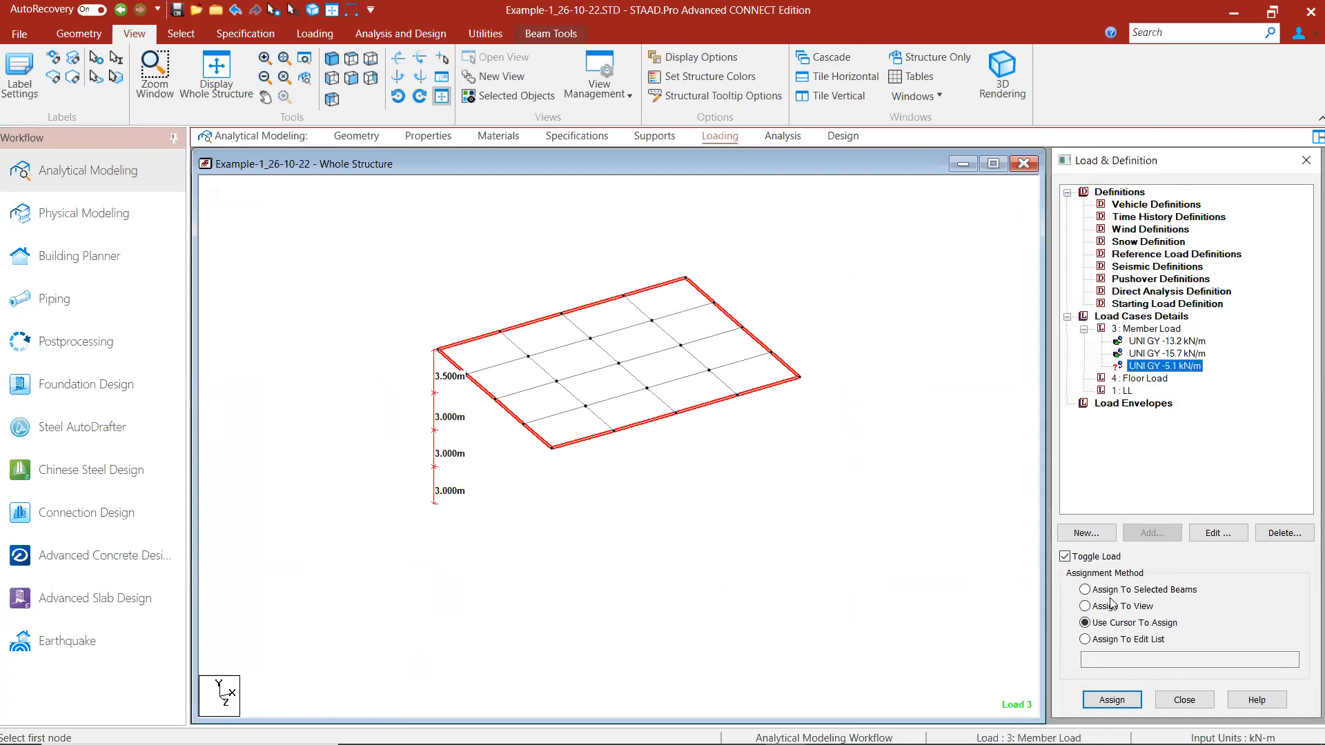
{"action": "left_click", "coordinate": [1109, 591]}
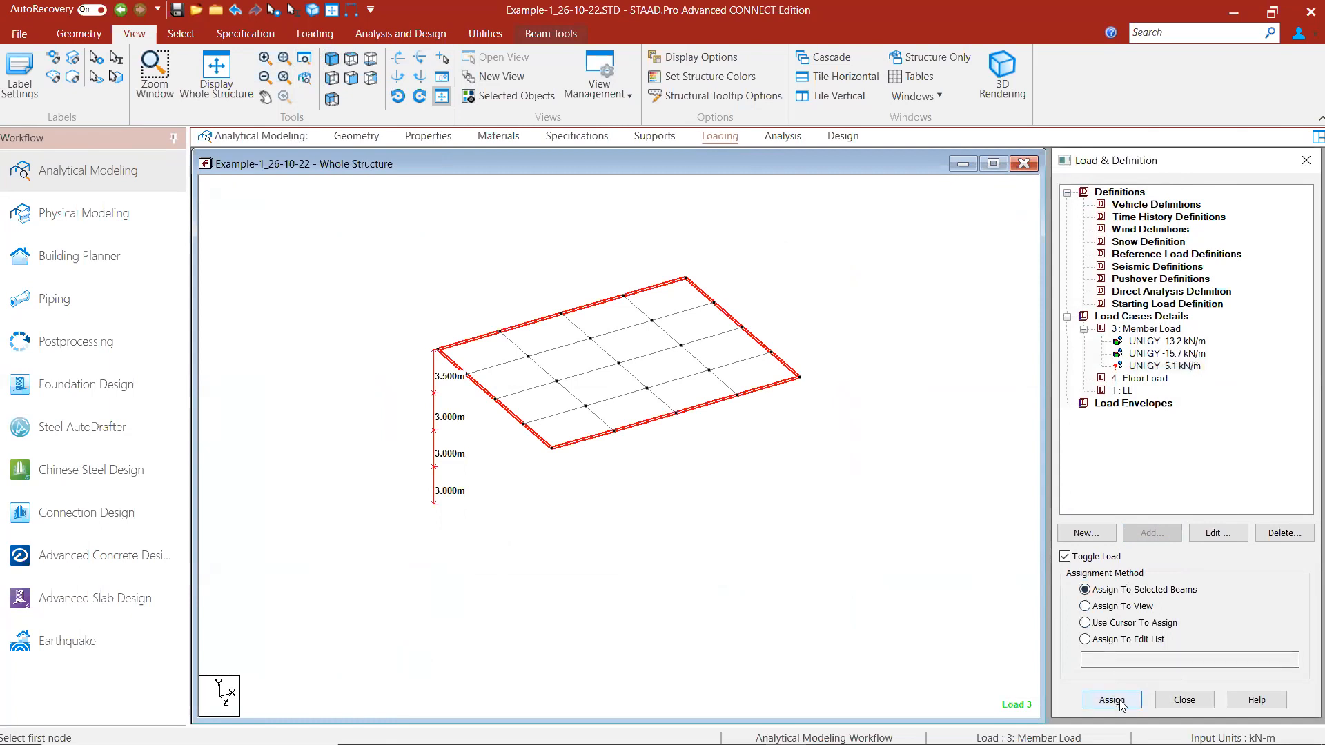
{"action": "left_click", "coordinate": [1119, 701]}
{"action": "left_click", "coordinate": [1183, 490]}
{"action": "left_click", "coordinate": [855, 287]}
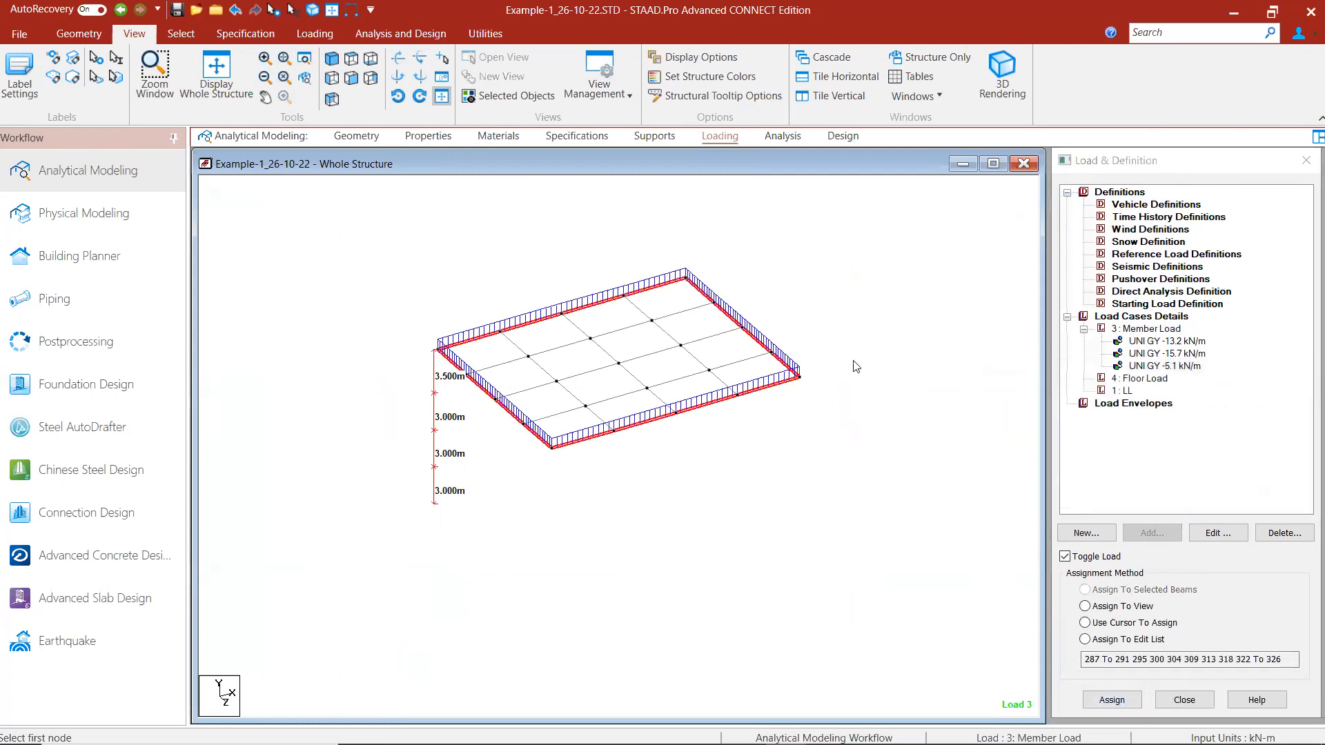
Step: Display the whole structure, highlight the -13.2 kN/m load, and isolate the three lower loaded storeys in plan view
{"action": "left_click", "coordinate": [205, 76]}
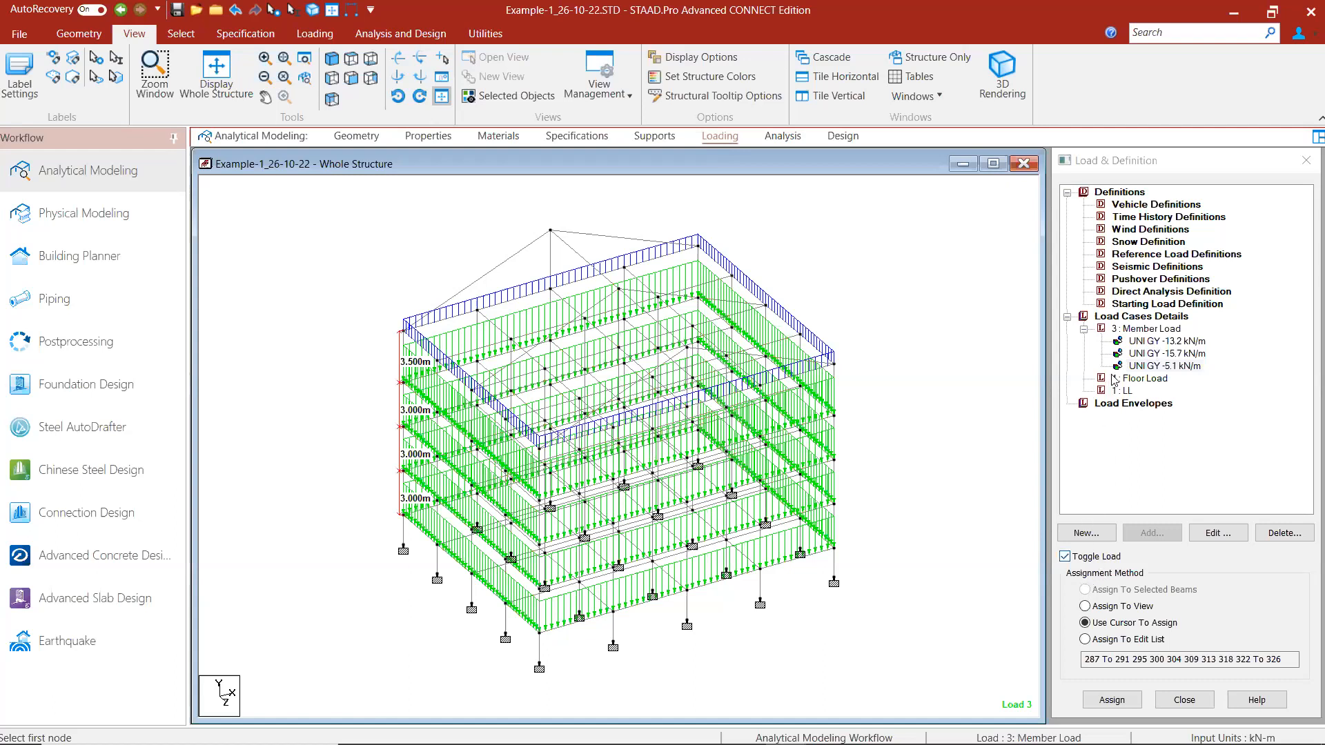
{"action": "left_click", "coordinate": [1172, 342]}
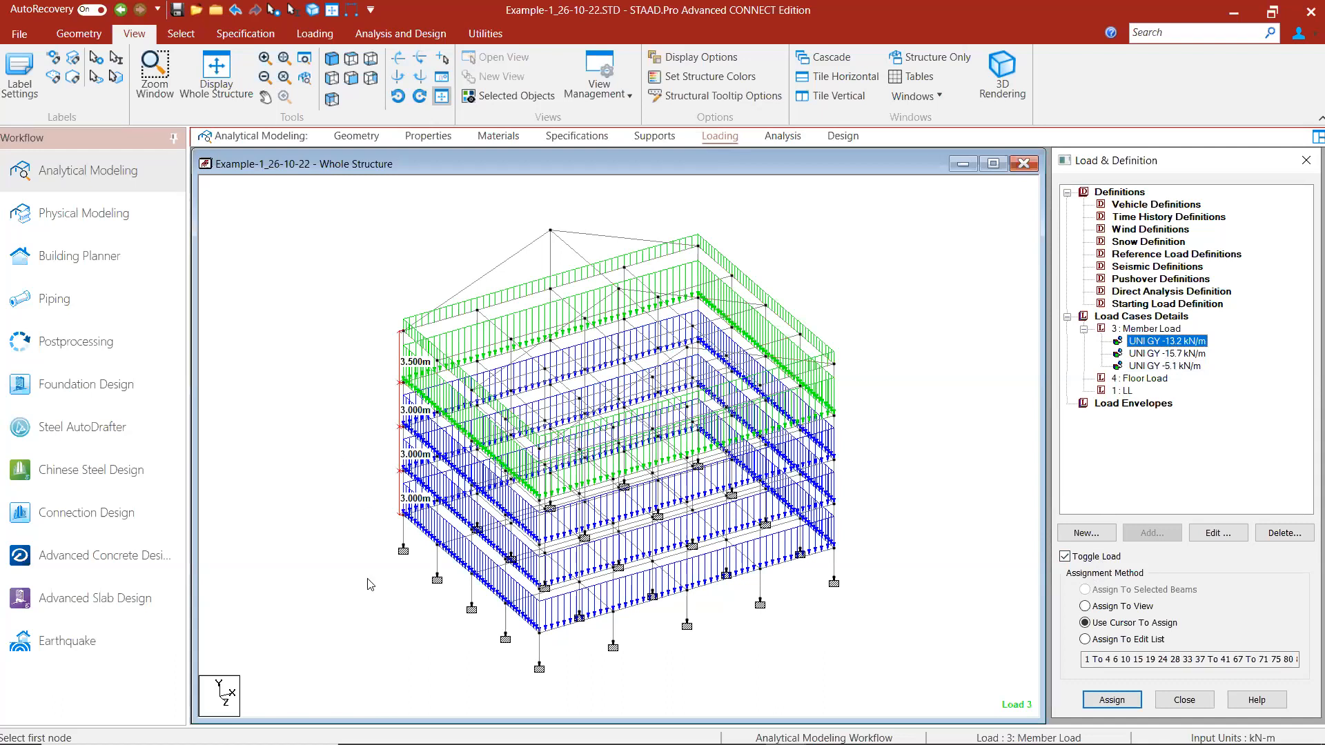
{"action": "left_click", "coordinate": [332, 79]}
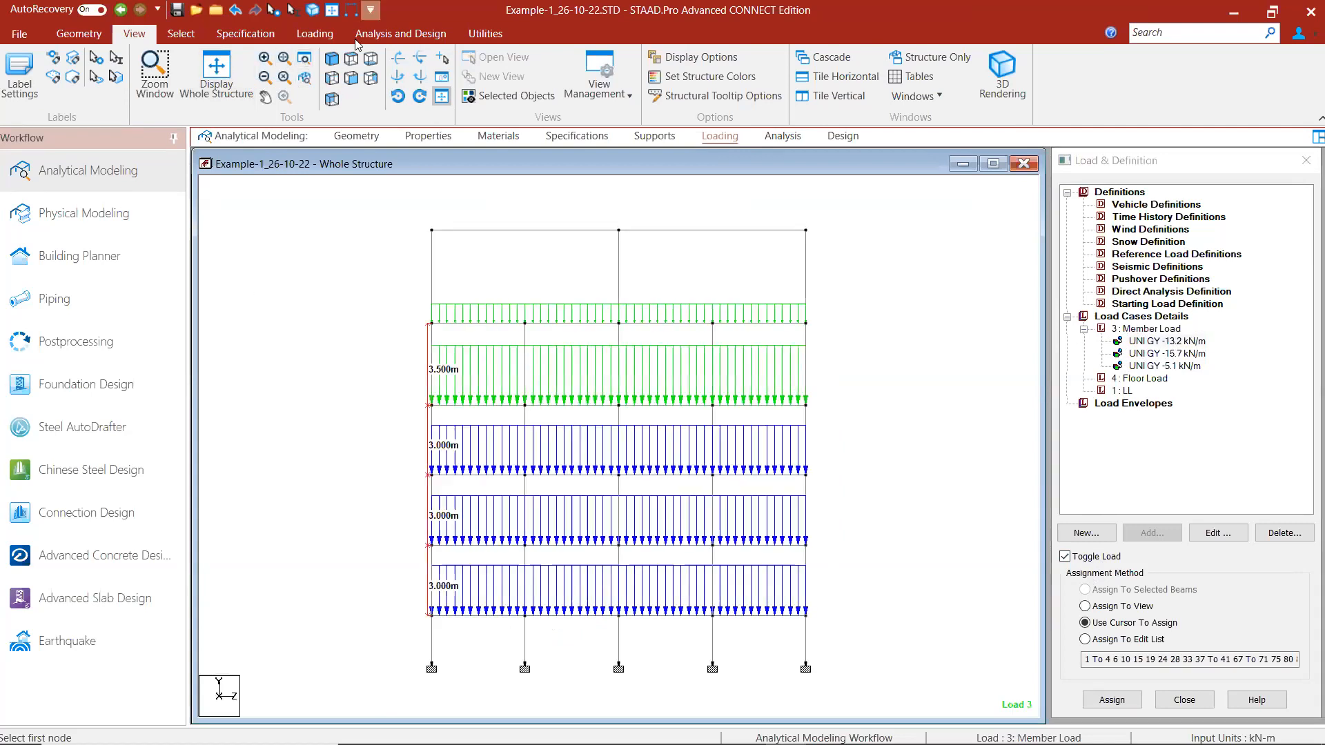
{"action": "left_click_drag", "start_coordinate": [843, 455], "coordinate": [289, 664]}
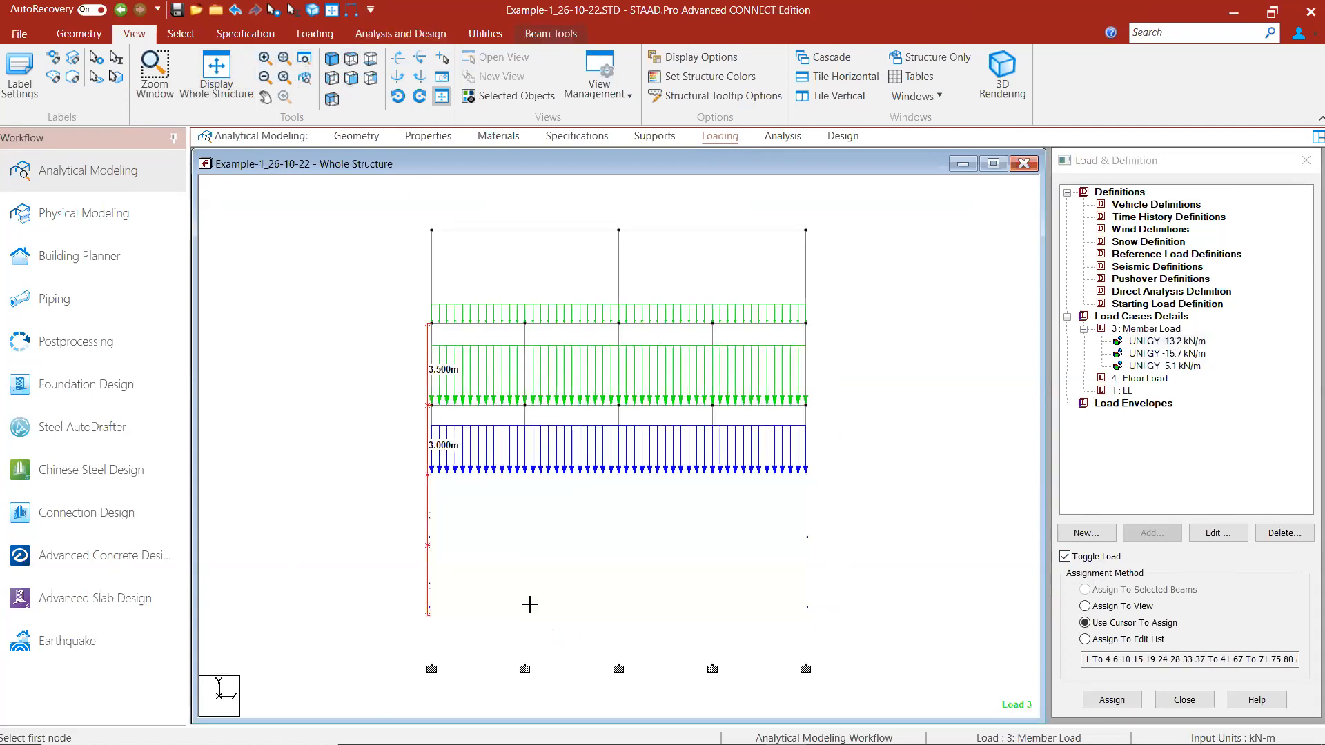
{"action": "left_click", "coordinate": [504, 101]}
{"action": "left_click", "coordinate": [352, 59]}
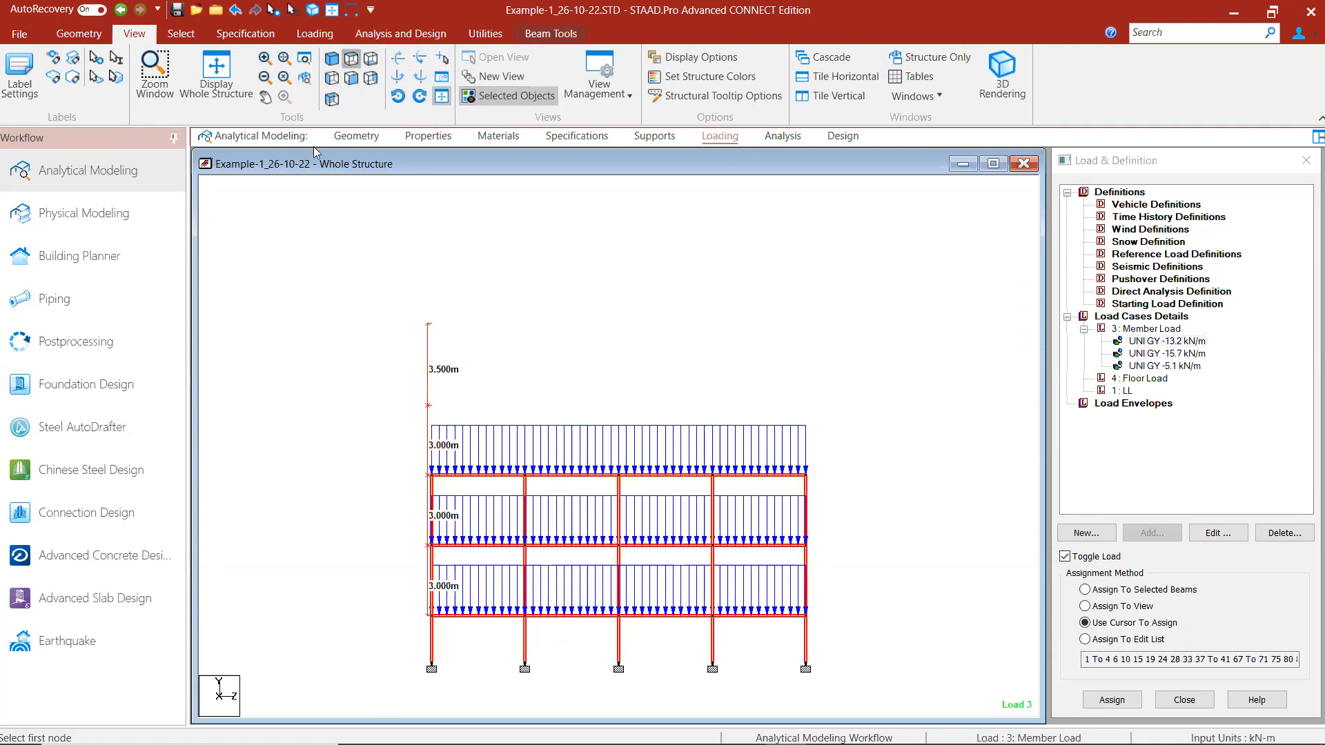
{"action": "left_click", "coordinate": [361, 293]}
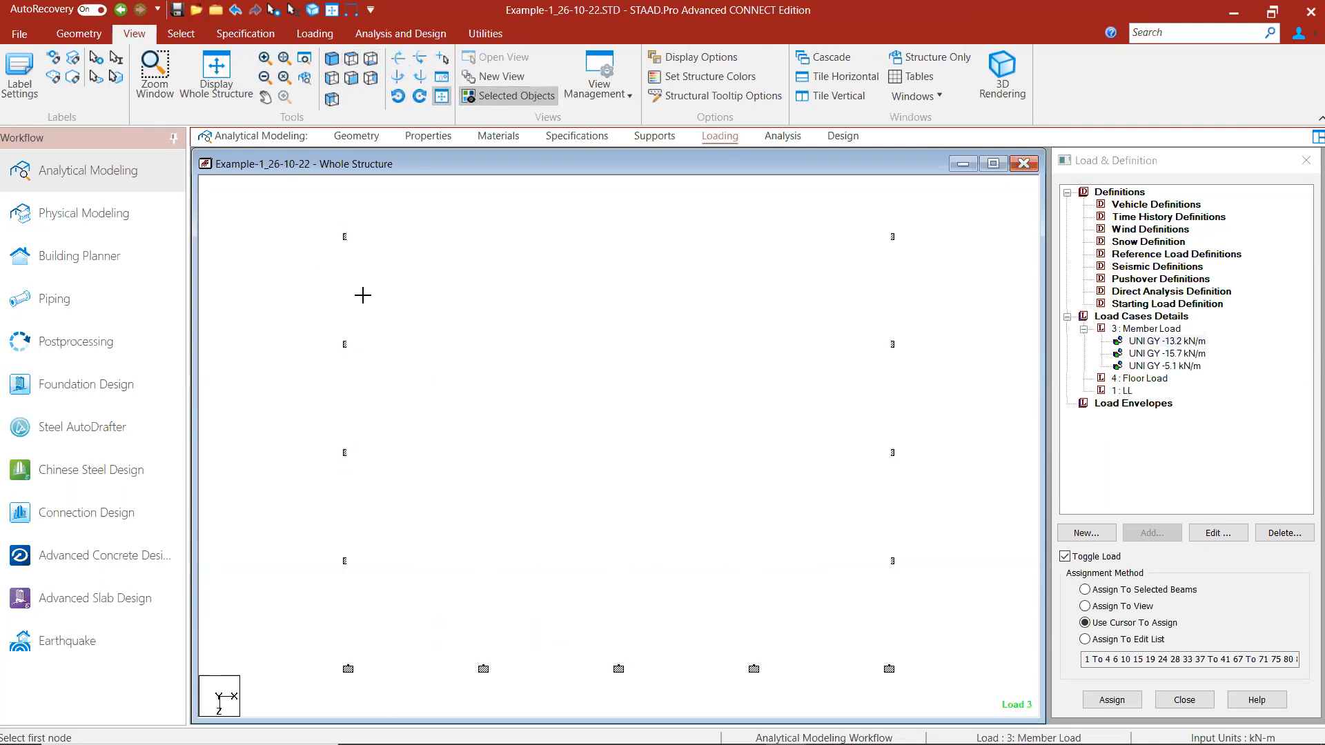
Step: Choose the -13.2 kN/m load and select the members along all four perimeter sides of the isolated storeys
{"action": "left_click", "coordinate": [1151, 341]}
{"action": "left_click_drag", "start_coordinate": [936, 220], "coordinate": [883, 589]}
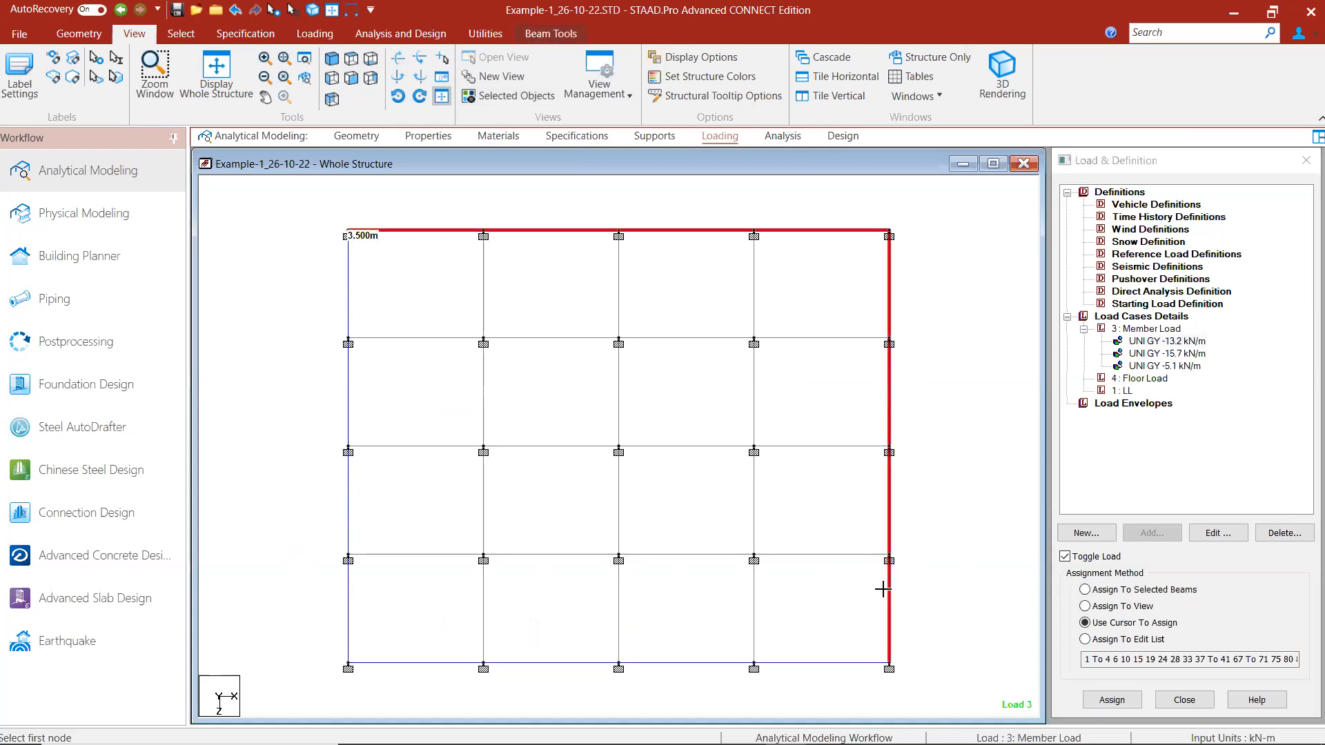
{"action": "left_click_drag", "start_coordinate": [932, 675], "coordinate": [294, 659]}
{"action": "left_click_drag", "start_coordinate": [309, 193], "coordinate": [368, 557]}
{"action": "left_click_drag", "start_coordinate": [360, 706], "coordinate": [361, 704]}
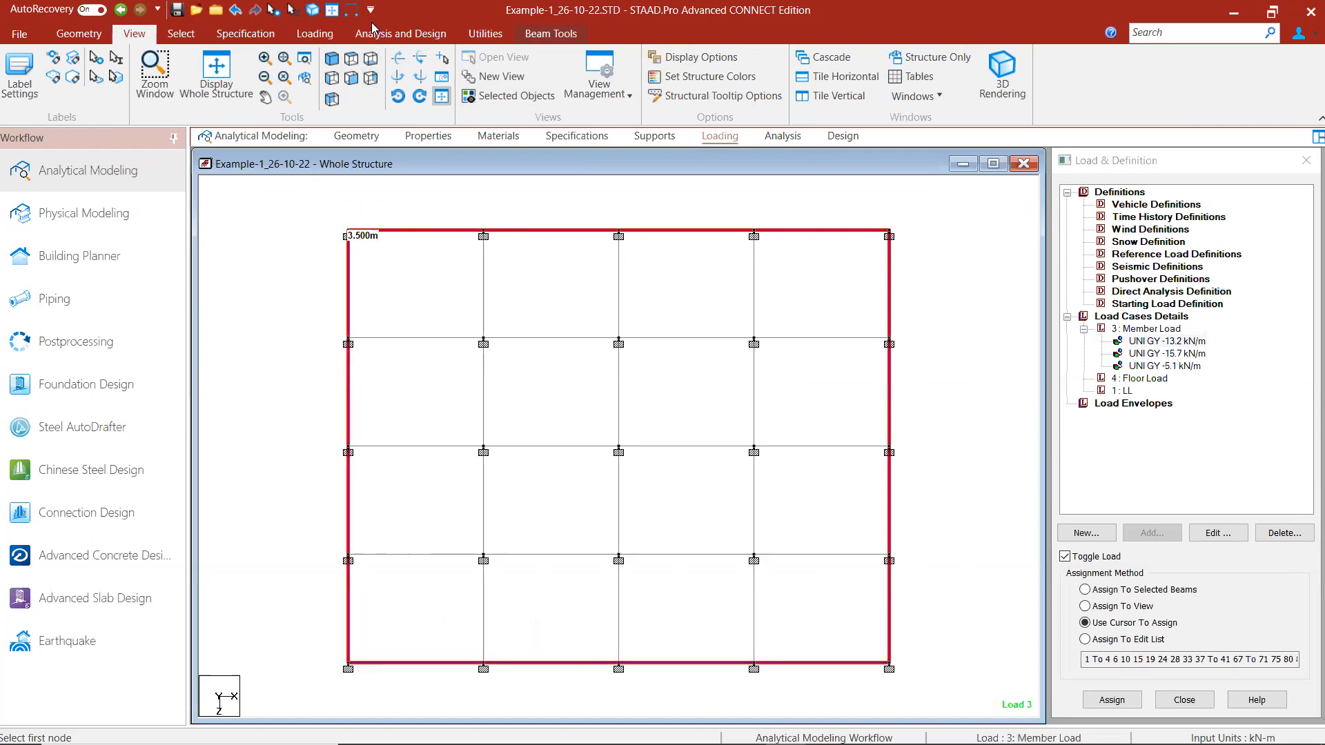
Step: Assign the -13.2 kN/m load to the selected perimeter members with Toggle Load enabled, and clear the selection
{"action": "left_click", "coordinate": [334, 59]}
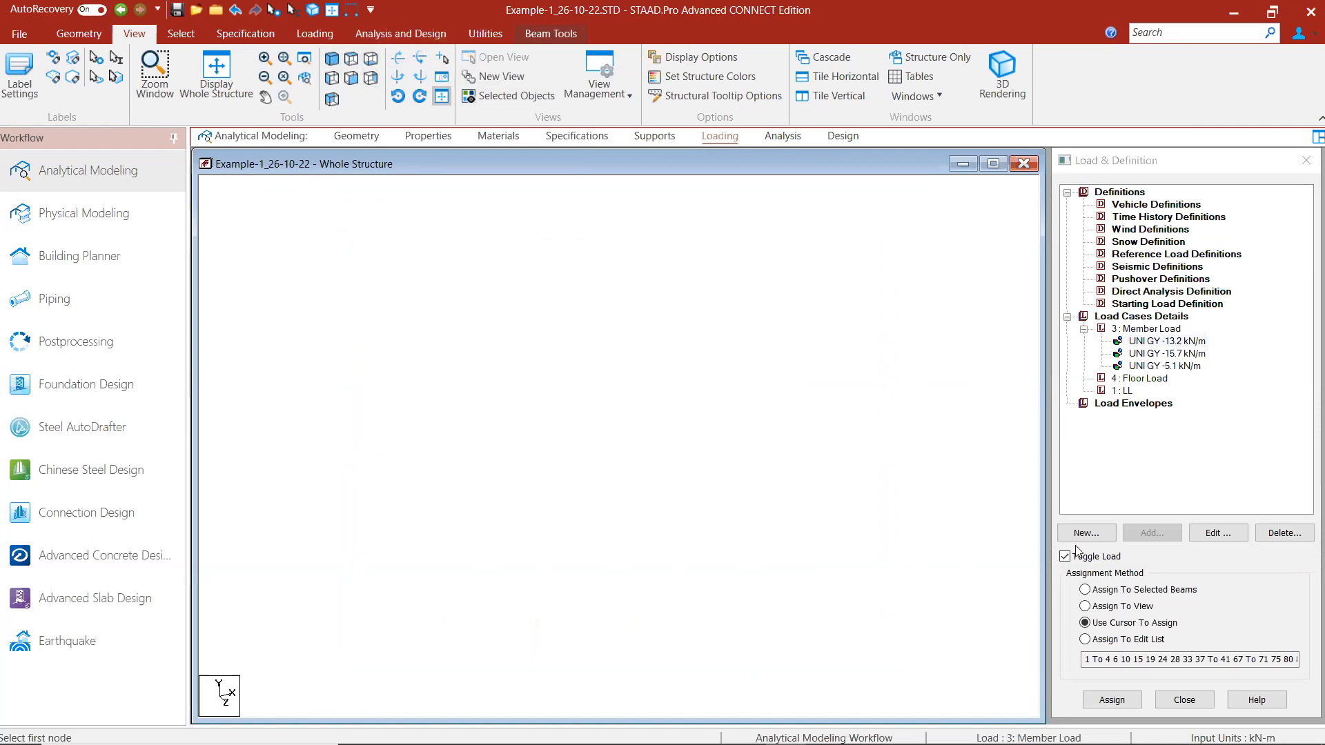
{"action": "left_click", "coordinate": [1085, 589]}
{"action": "left_click", "coordinate": [1112, 700]}
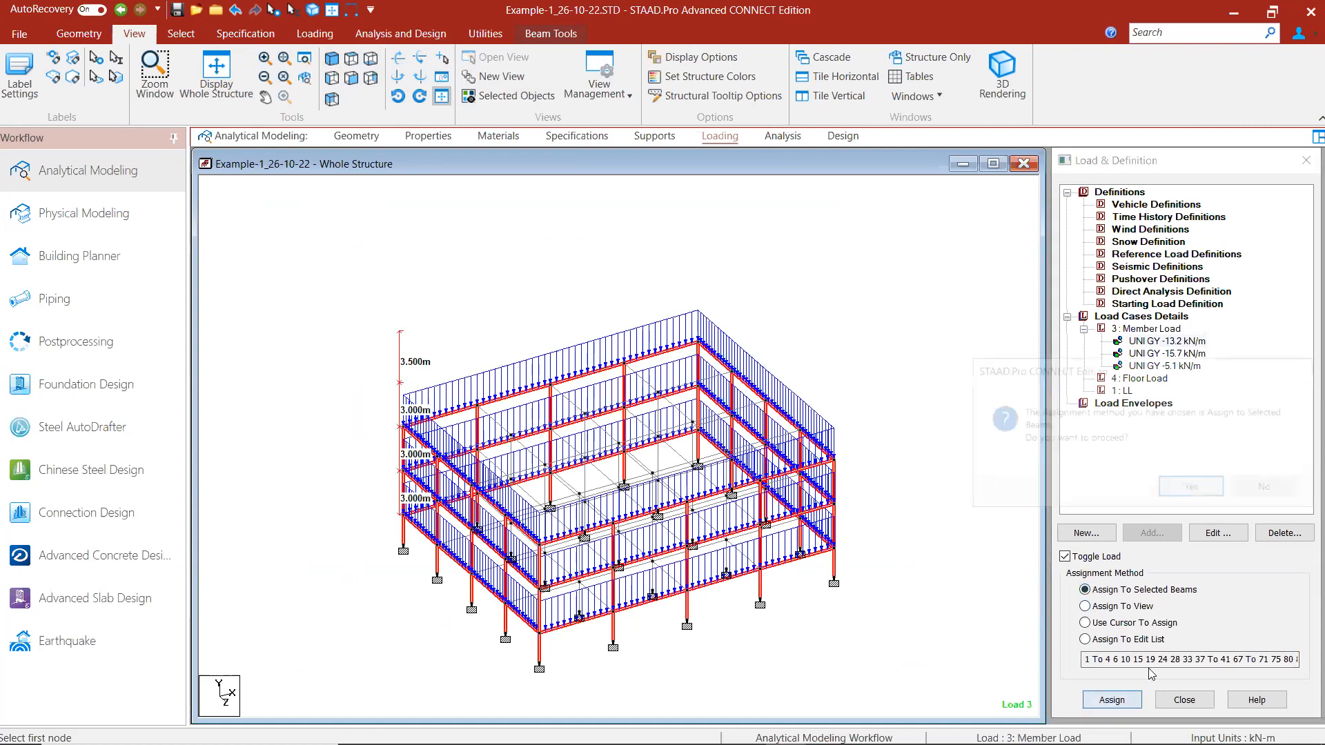
{"action": "left_click", "coordinate": [1192, 489]}
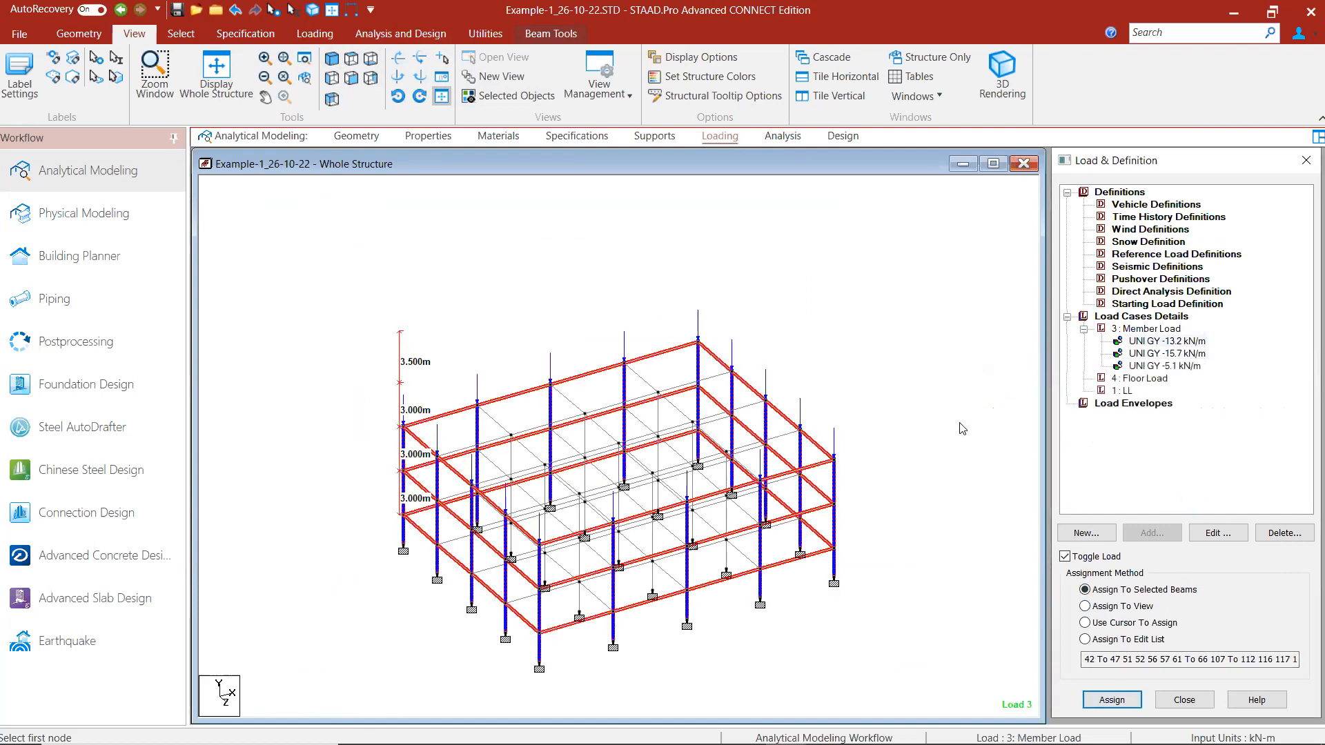
{"action": "left_click", "coordinate": [963, 429]}
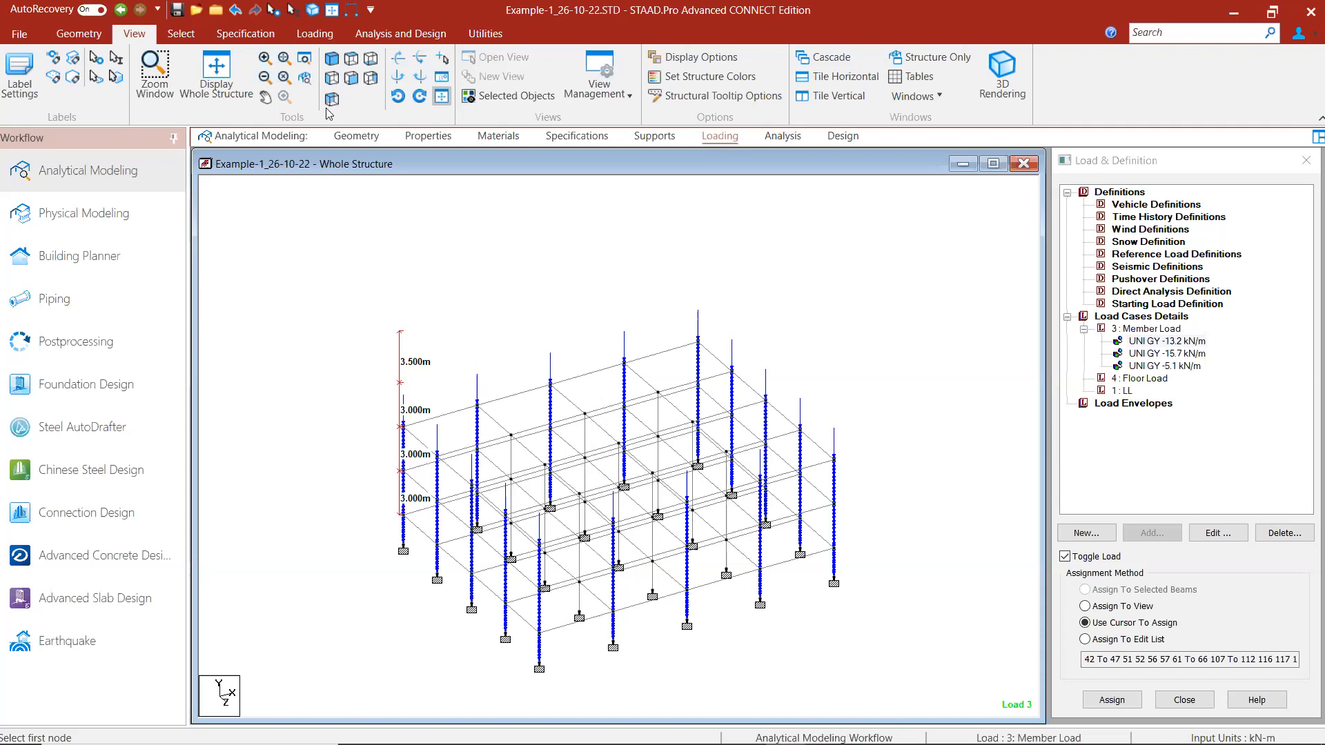
Step: Select all beams parallel to Y, isolate these columns in the view, and clear the selection
{"action": "left_click", "coordinate": [180, 33]}
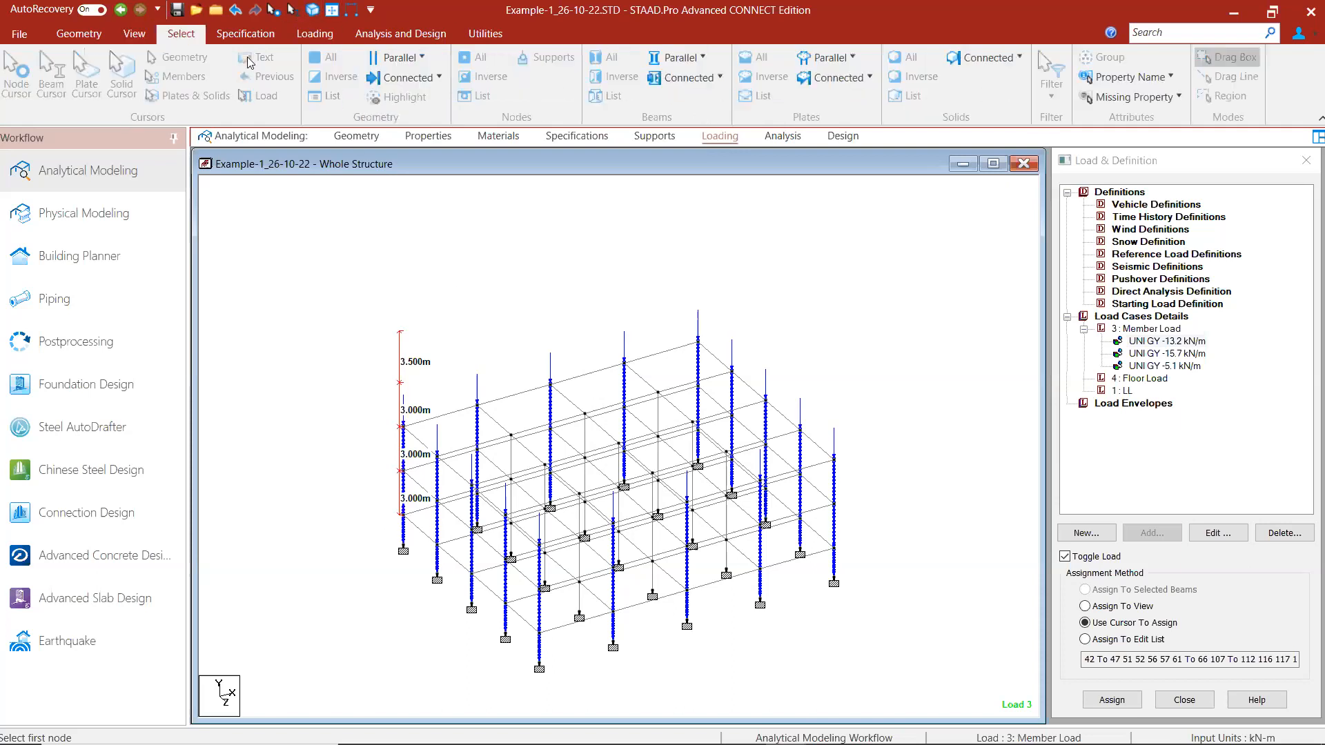
{"action": "left_click", "coordinate": [679, 57]}
{"action": "left_click", "coordinate": [680, 102]}
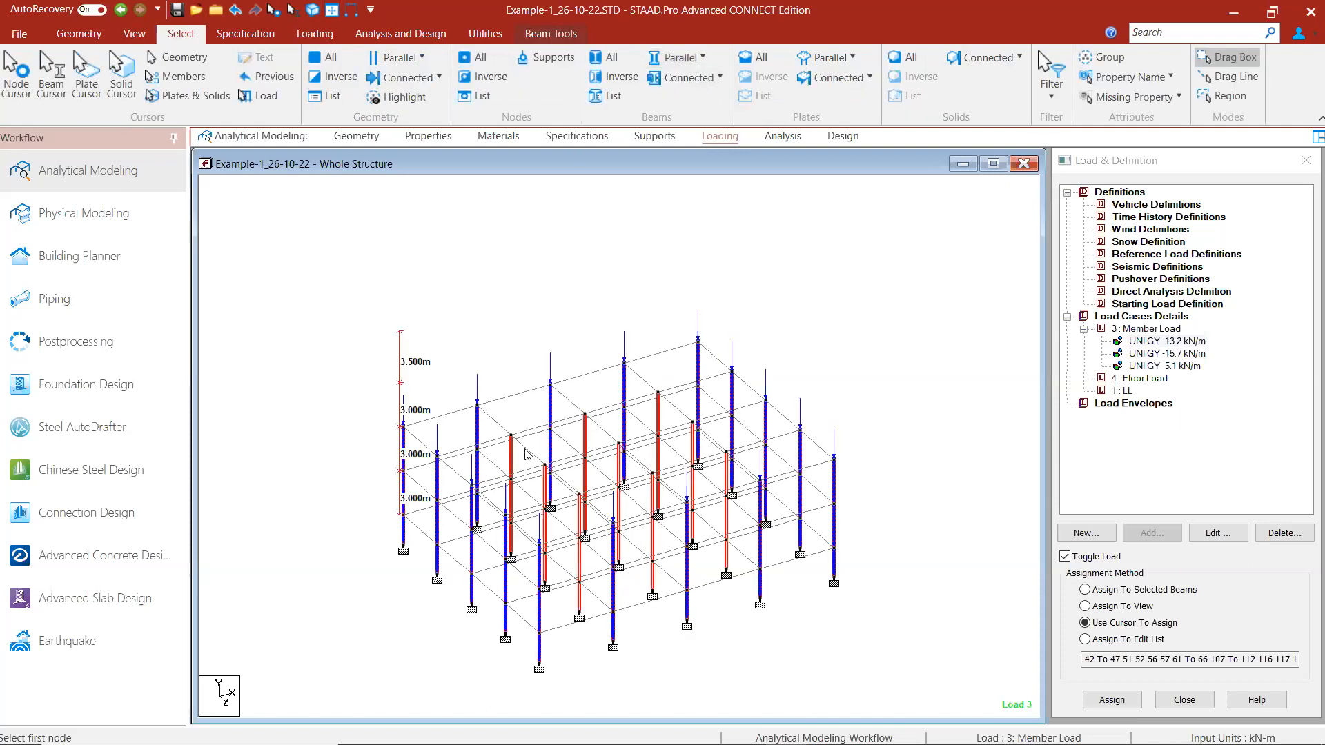
{"action": "scroll", "coordinate": [675, 376], "scroll_direction": "up", "scroll_amount": 2}
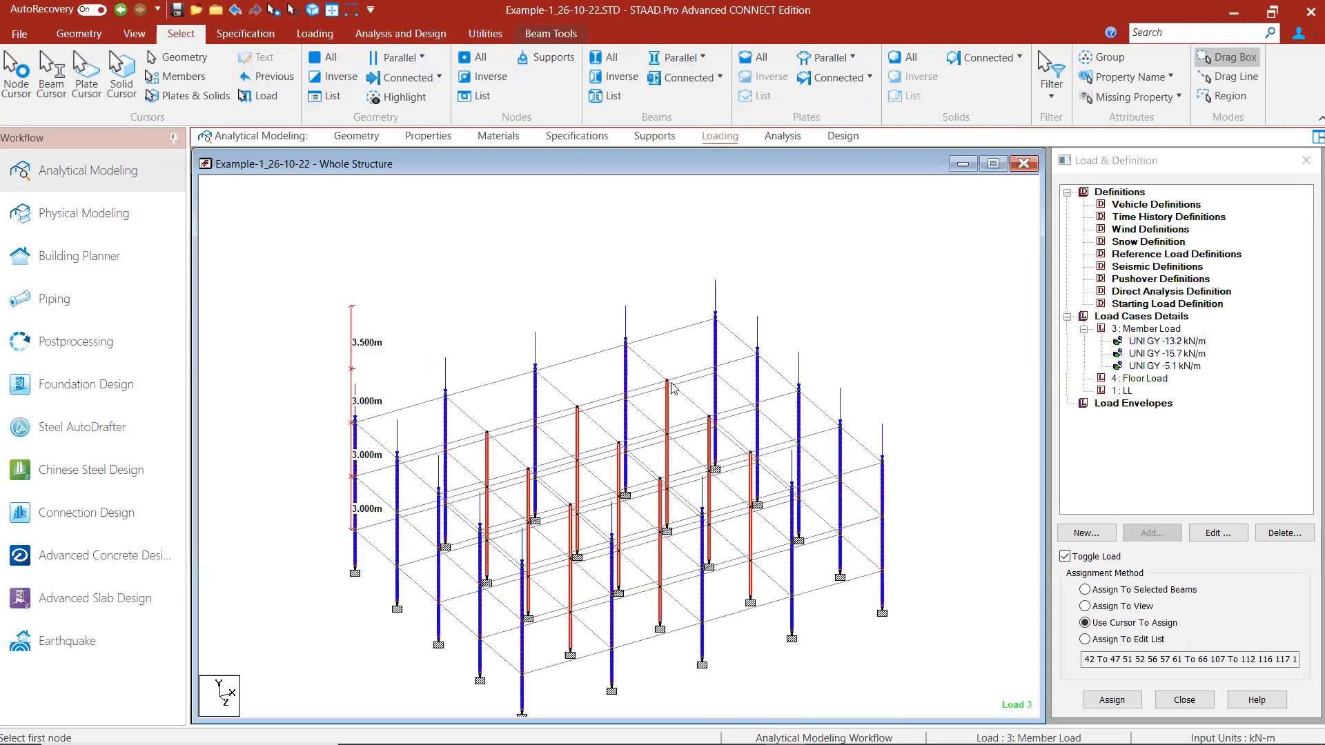
{"action": "left_click", "coordinate": [134, 33]}
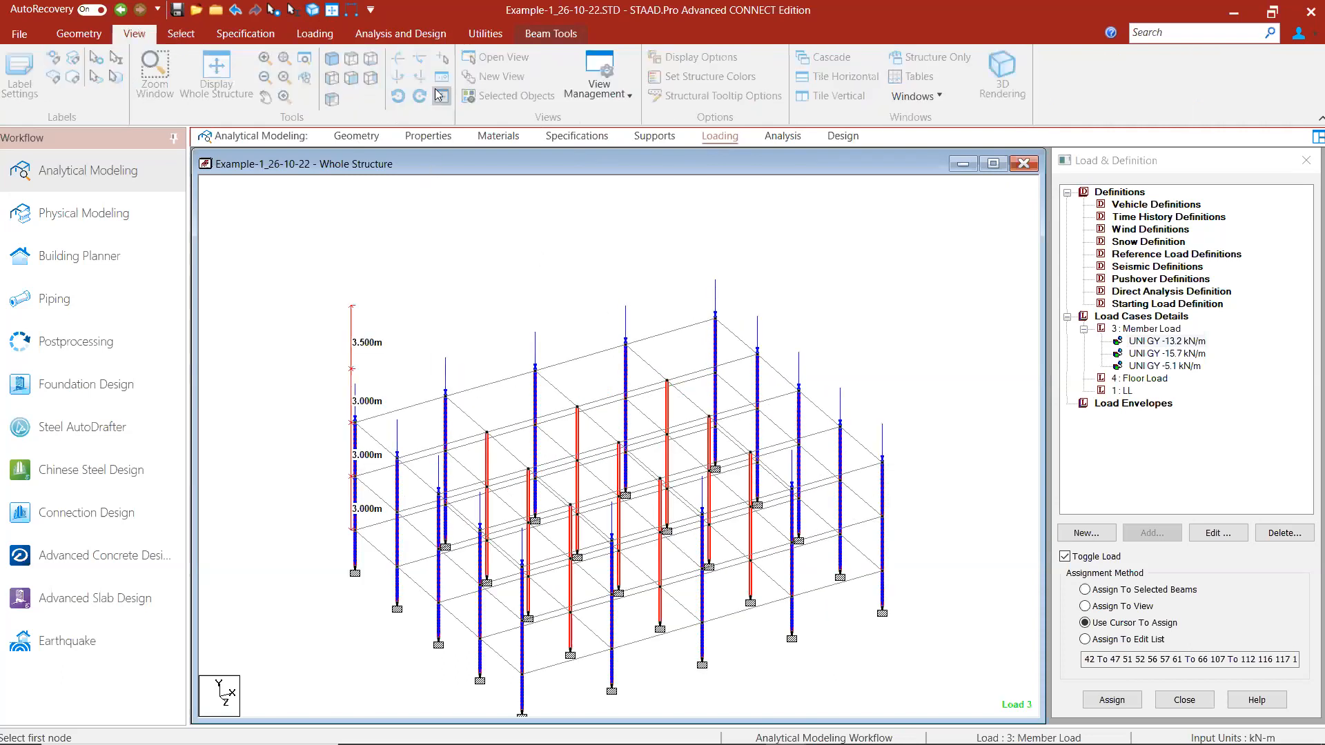
{"action": "left_click", "coordinate": [481, 96]}
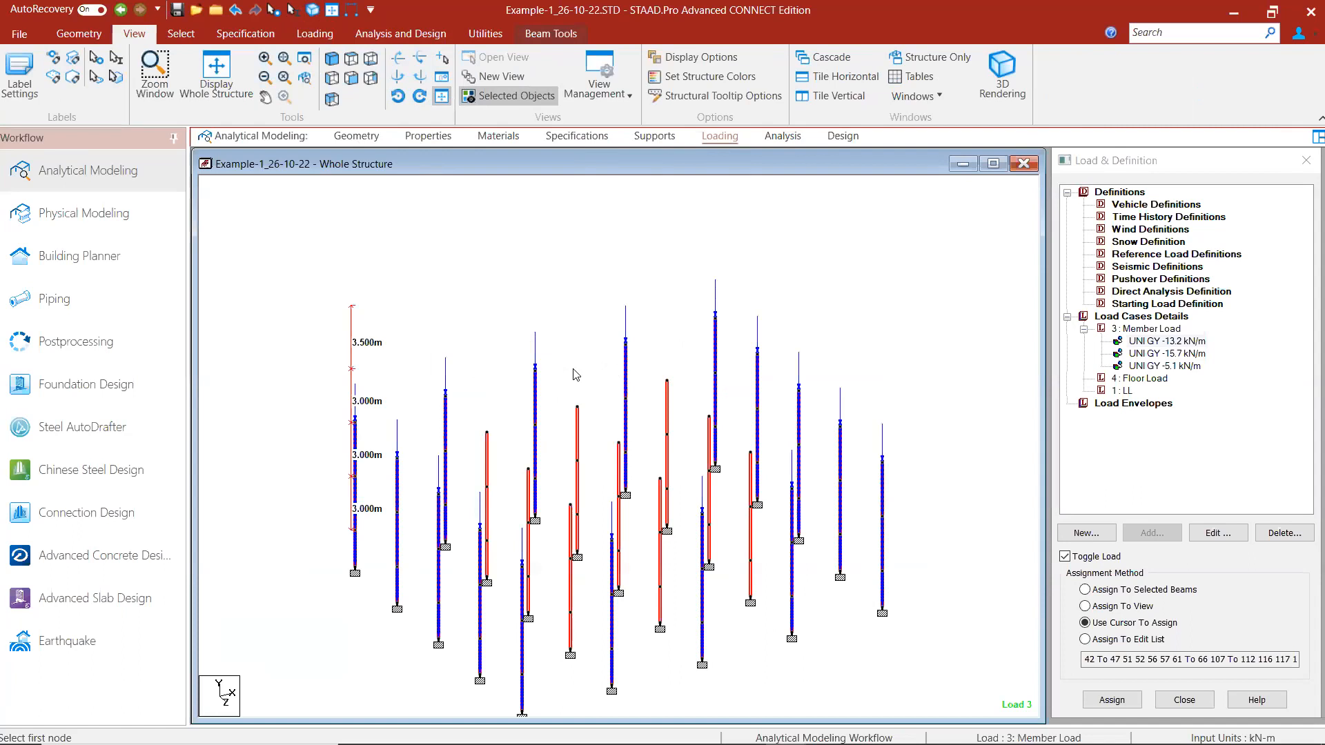
{"action": "left_click", "coordinate": [573, 370]}
Step: Examine the loads on the isolated columns in isometric view and from several side elevations
{"action": "middle_click_drag", "start_coordinate": [623, 583], "coordinate": [654, 448]}
{"action": "scroll", "coordinate": [654, 448], "scroll_direction": "down", "scroll_amount": 1}
{"action": "scroll", "coordinate": [653, 448], "scroll_direction": "down", "scroll_amount": 1}
{"action": "middle_click_drag", "start_coordinate": [684, 497], "coordinate": [644, 551]}
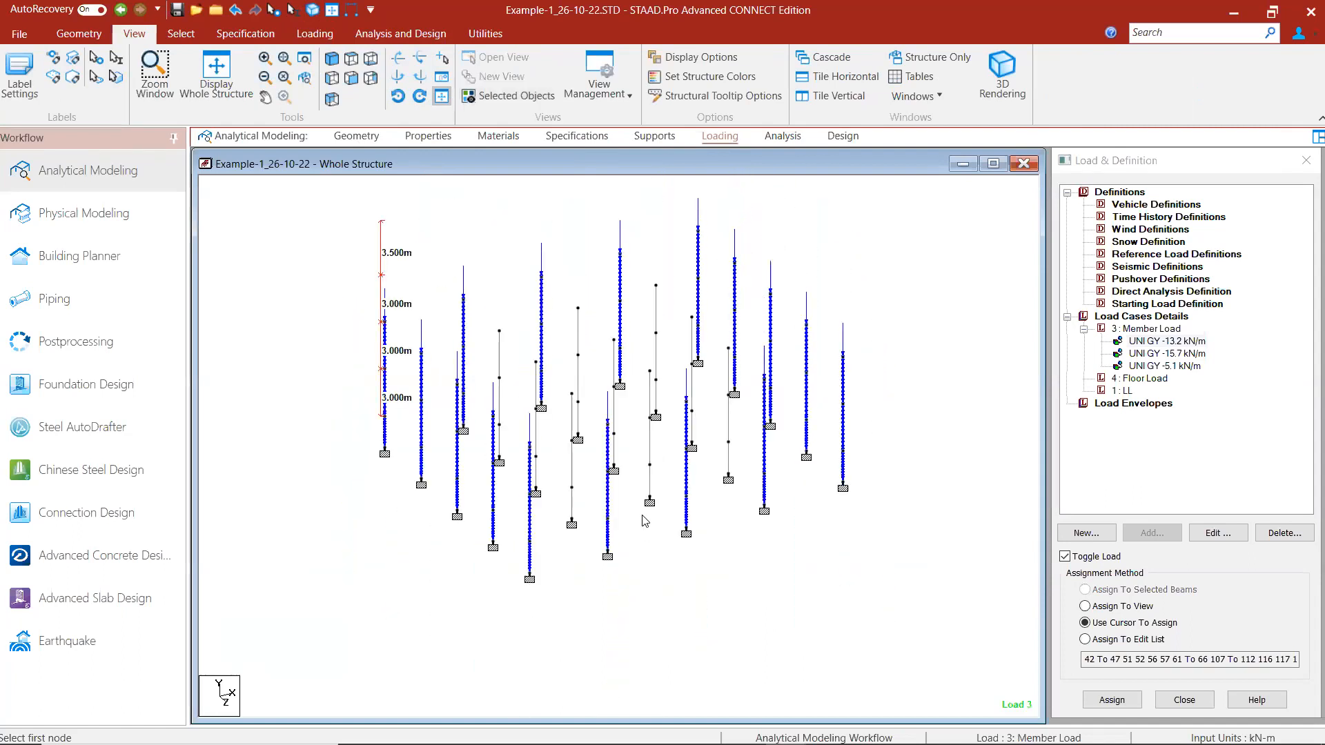
{"action": "left_click_drag", "start_coordinate": [891, 199], "coordinate": [343, 607]}
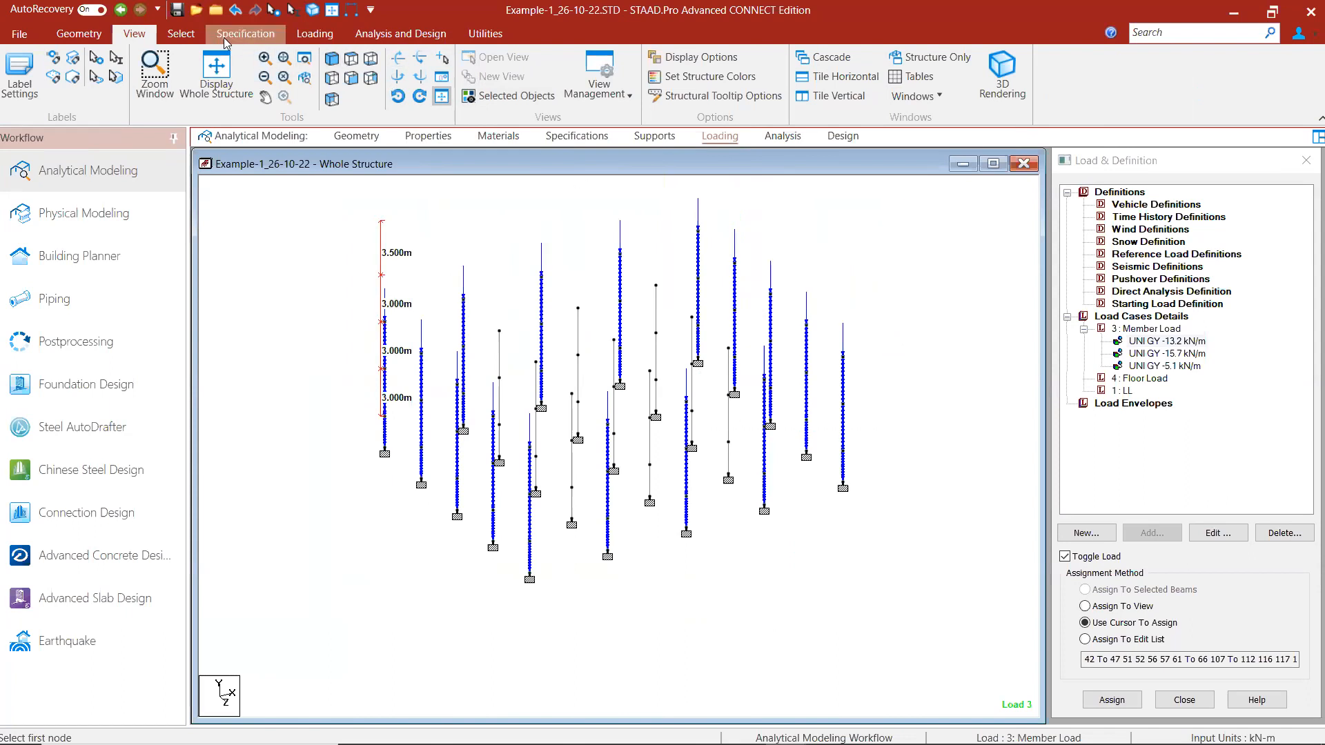
{"action": "left_click", "coordinate": [333, 78]}
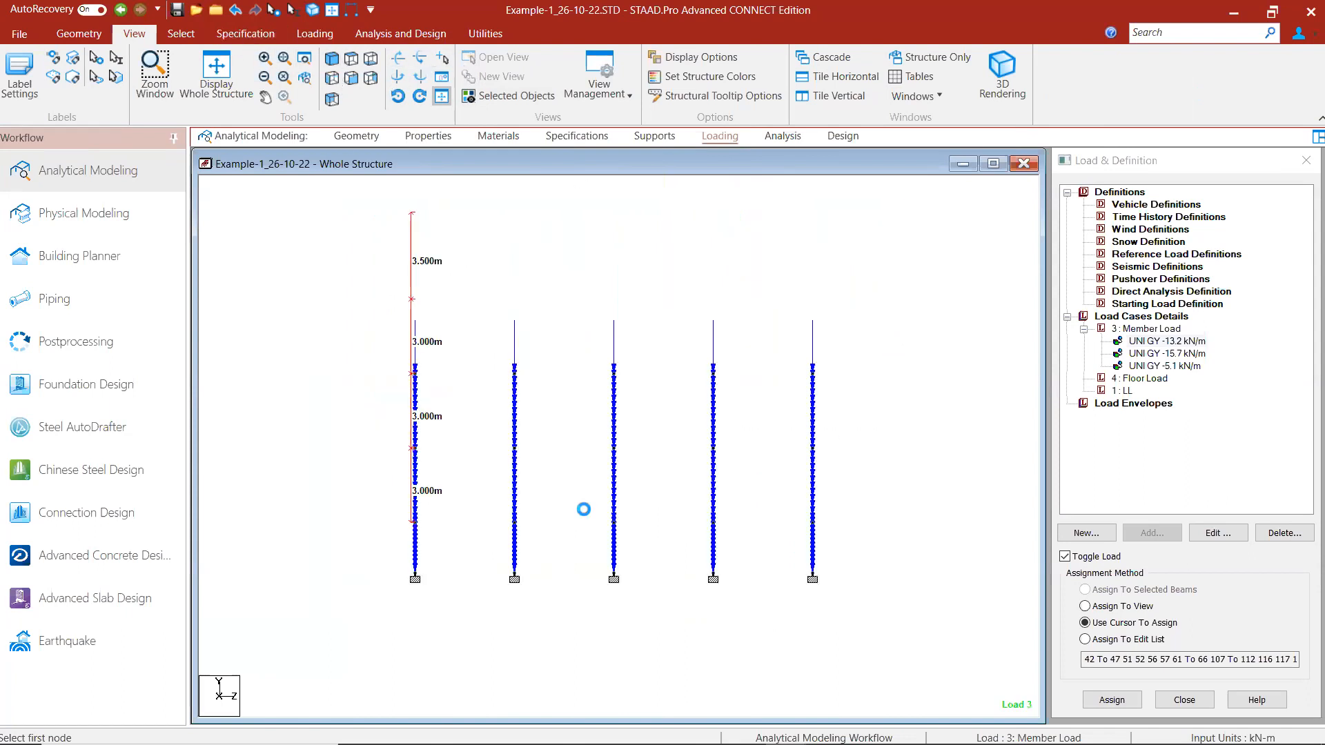
{"action": "left_click", "coordinate": [350, 76]}
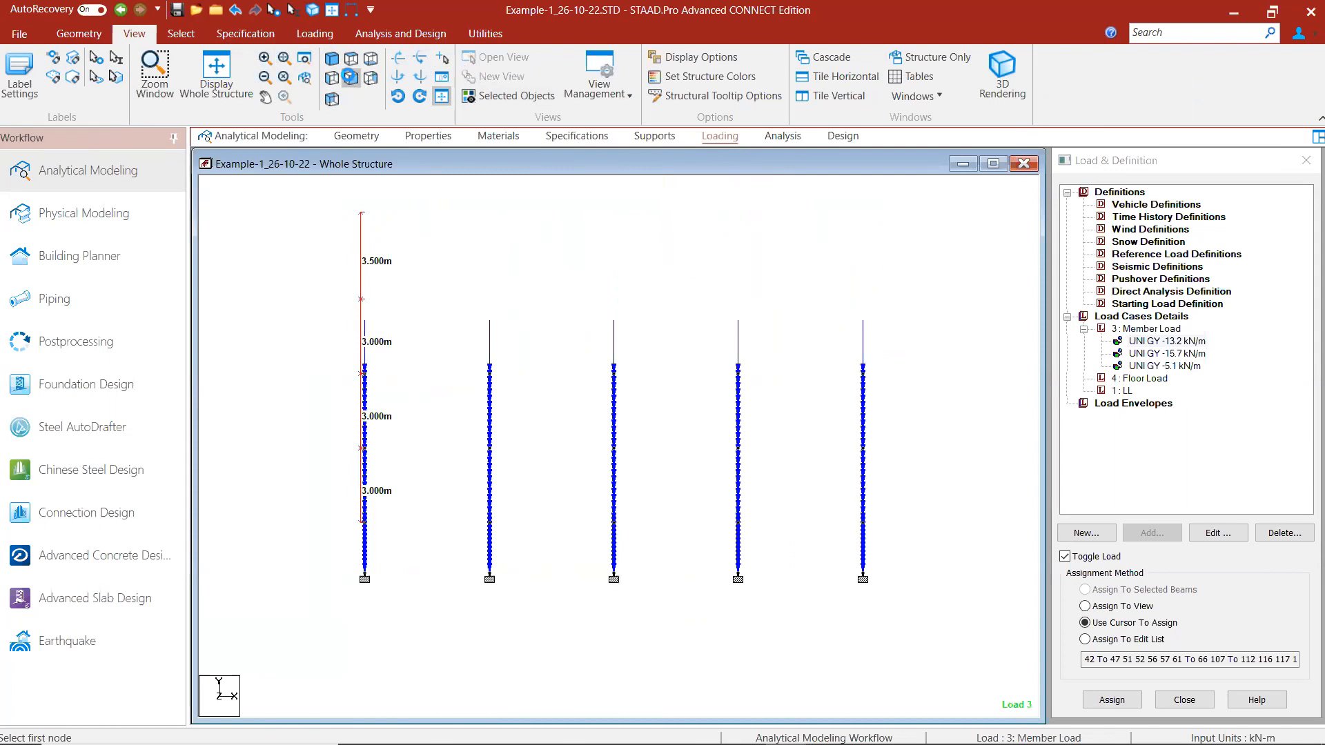
{"action": "left_click", "coordinate": [332, 99]}
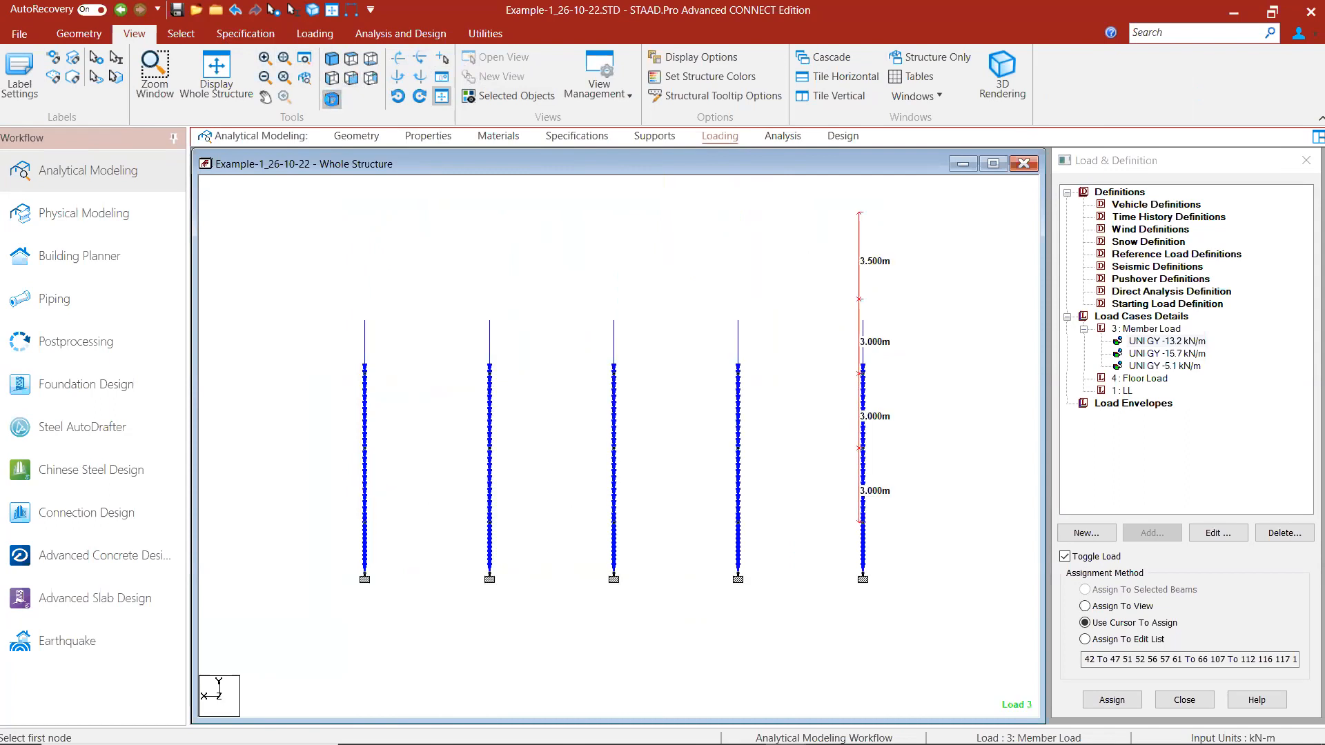
Step: Select all isolated columns in isometric view, toggle the -13.2 kN/m load on the selected beams, and clear the selection
{"action": "left_click", "coordinate": [332, 58]}
{"action": "scroll", "coordinate": [810, 333], "scroll_direction": "down", "scroll_amount": 3}
{"action": "left_click_drag", "start_coordinate": [840, 236], "coordinate": [296, 628]}
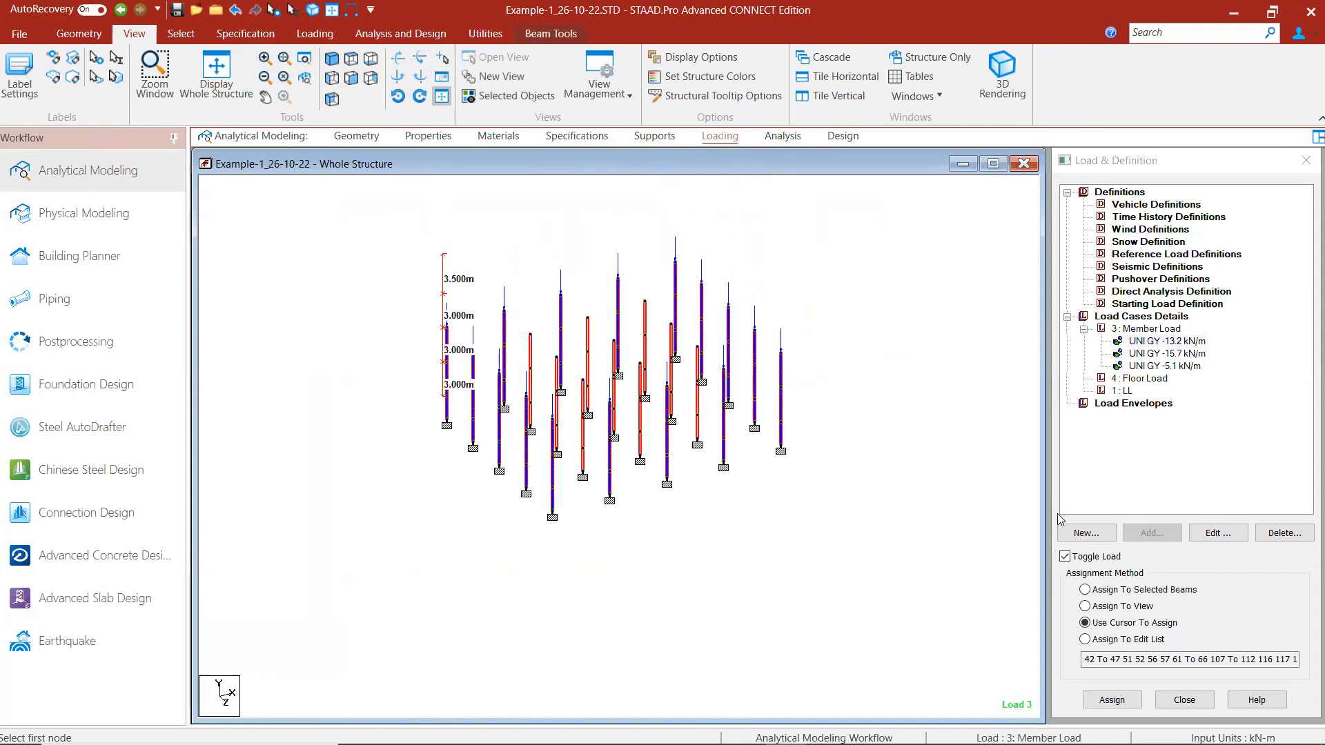
{"action": "left_click", "coordinate": [1107, 591]}
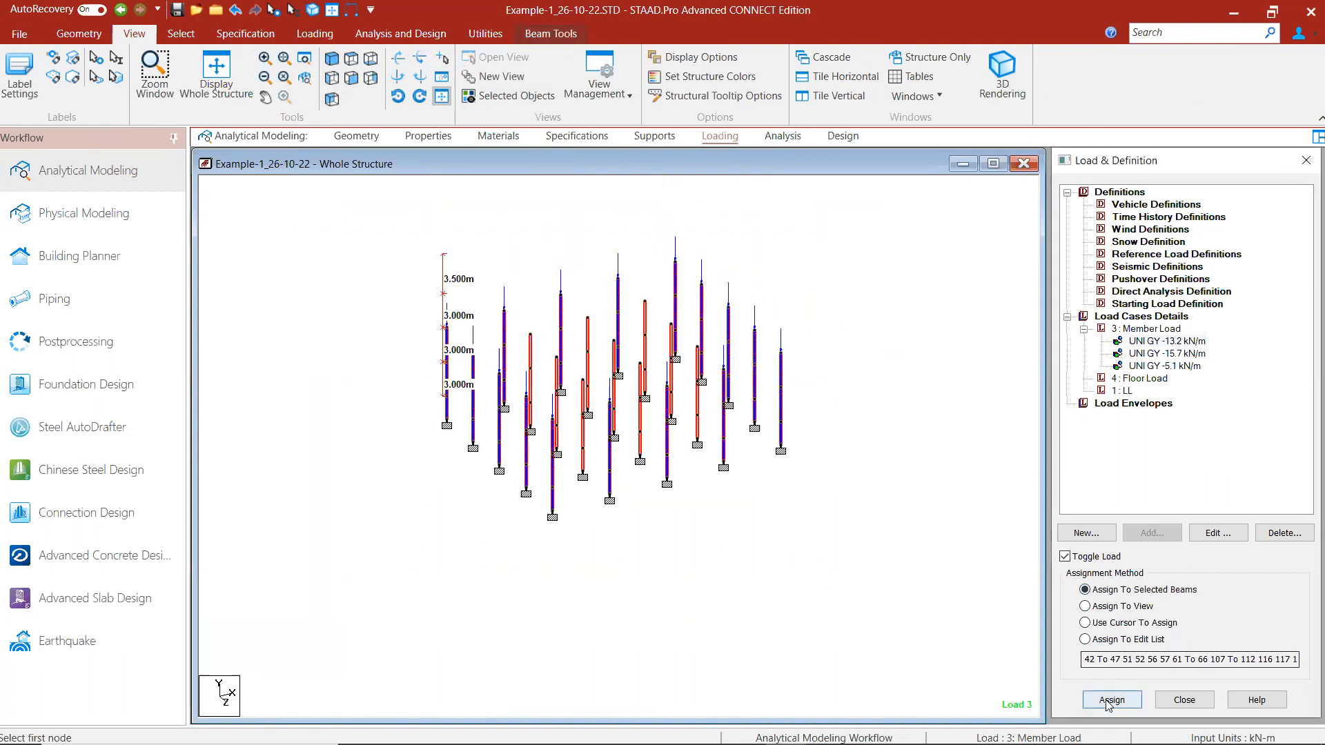
{"action": "left_click", "coordinate": [1112, 699]}
{"action": "left_click", "coordinate": [1194, 491]}
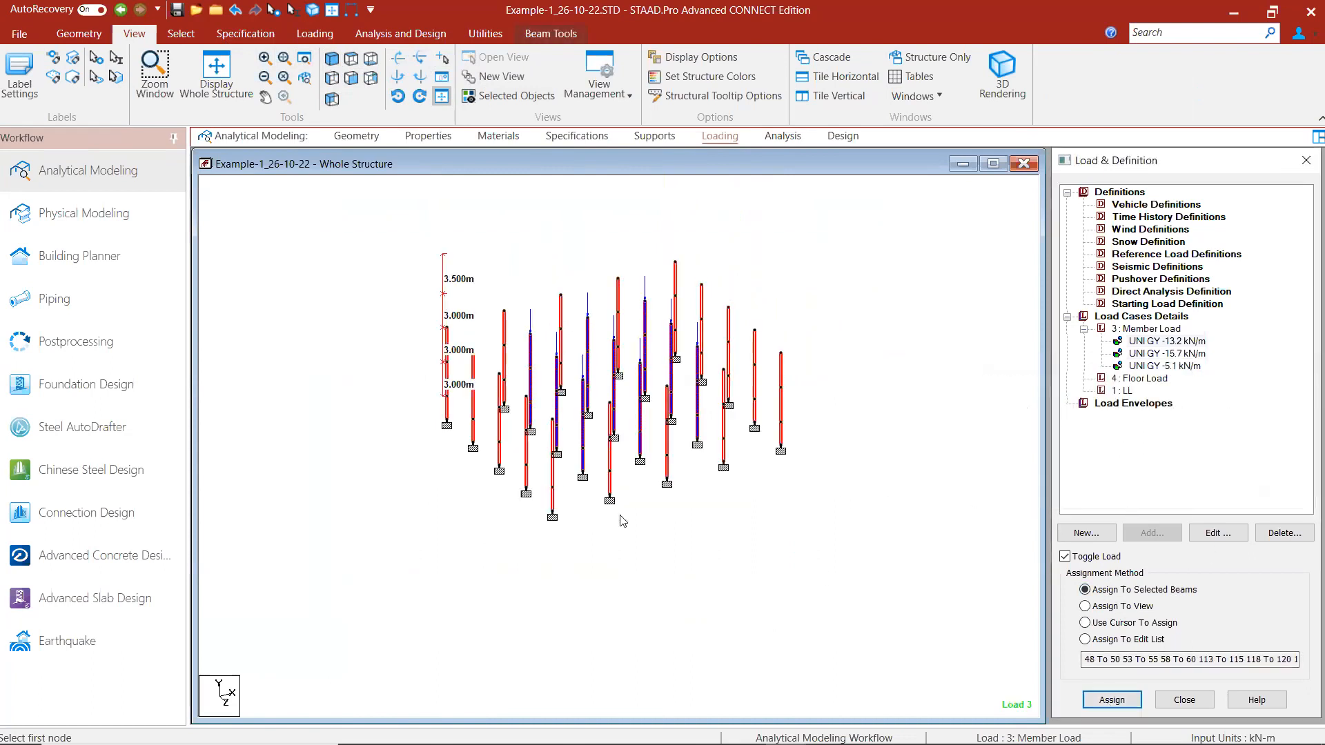
{"action": "left_click", "coordinate": [674, 581]}
Step: Try to select the inner loaded columns through the side elevation and isometric views, and clear the selection
{"action": "scroll", "coordinate": [673, 581], "scroll_direction": "up", "scroll_amount": 2}
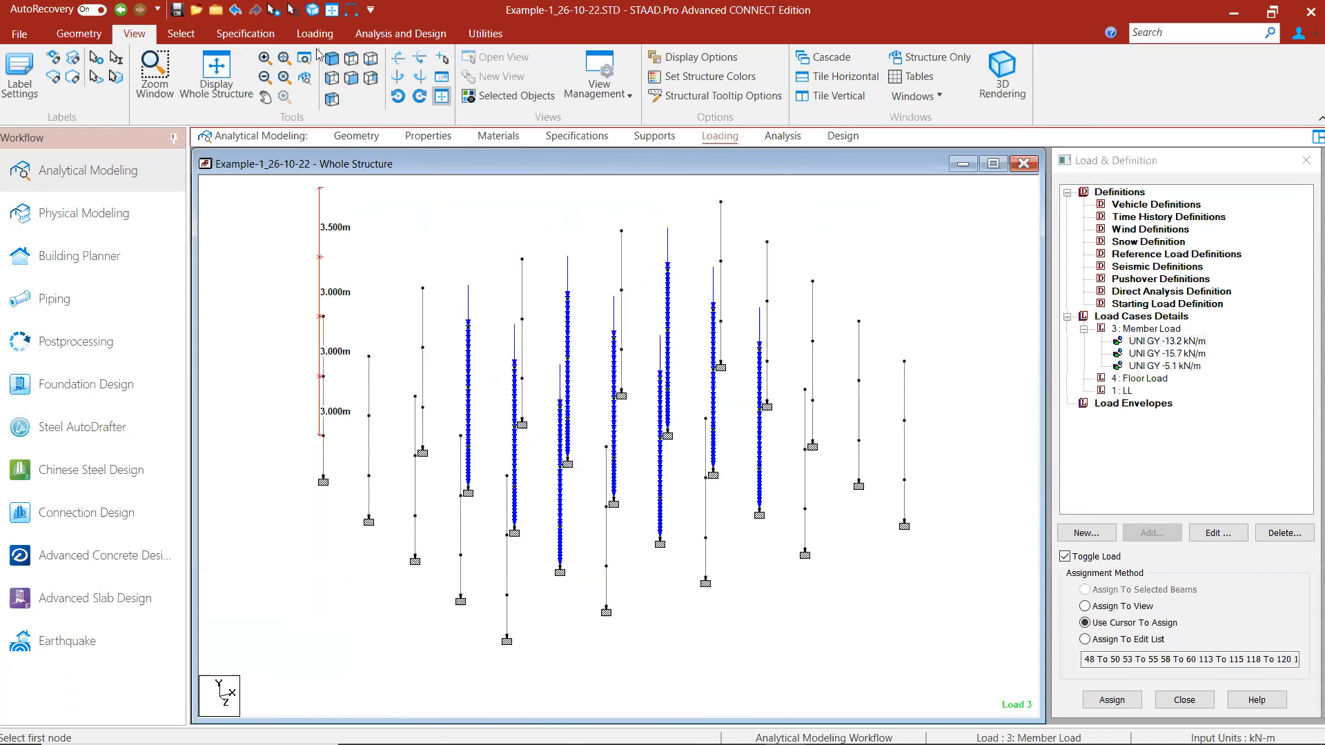
{"action": "left_click", "coordinate": [331, 77]}
{"action": "left_click_drag", "start_coordinate": [807, 331], "coordinate": [400, 714]}
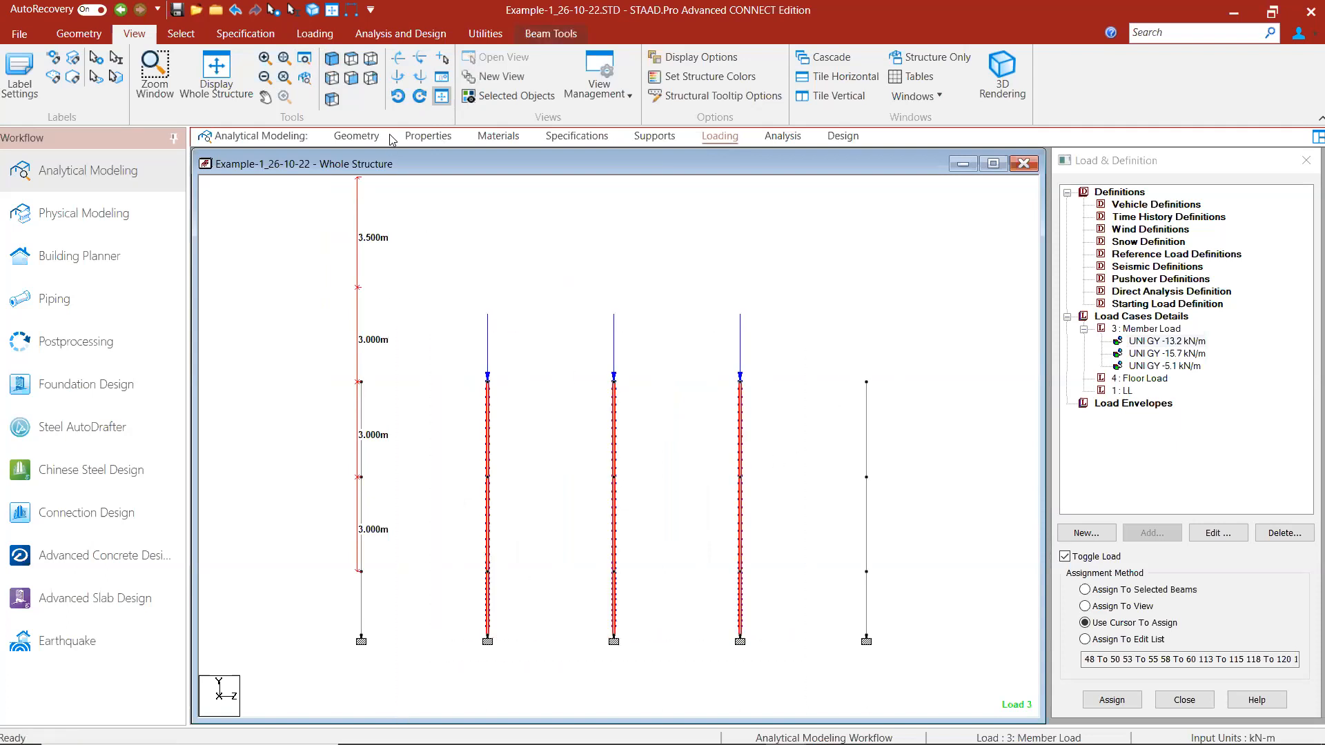
{"action": "left_click", "coordinate": [338, 62]}
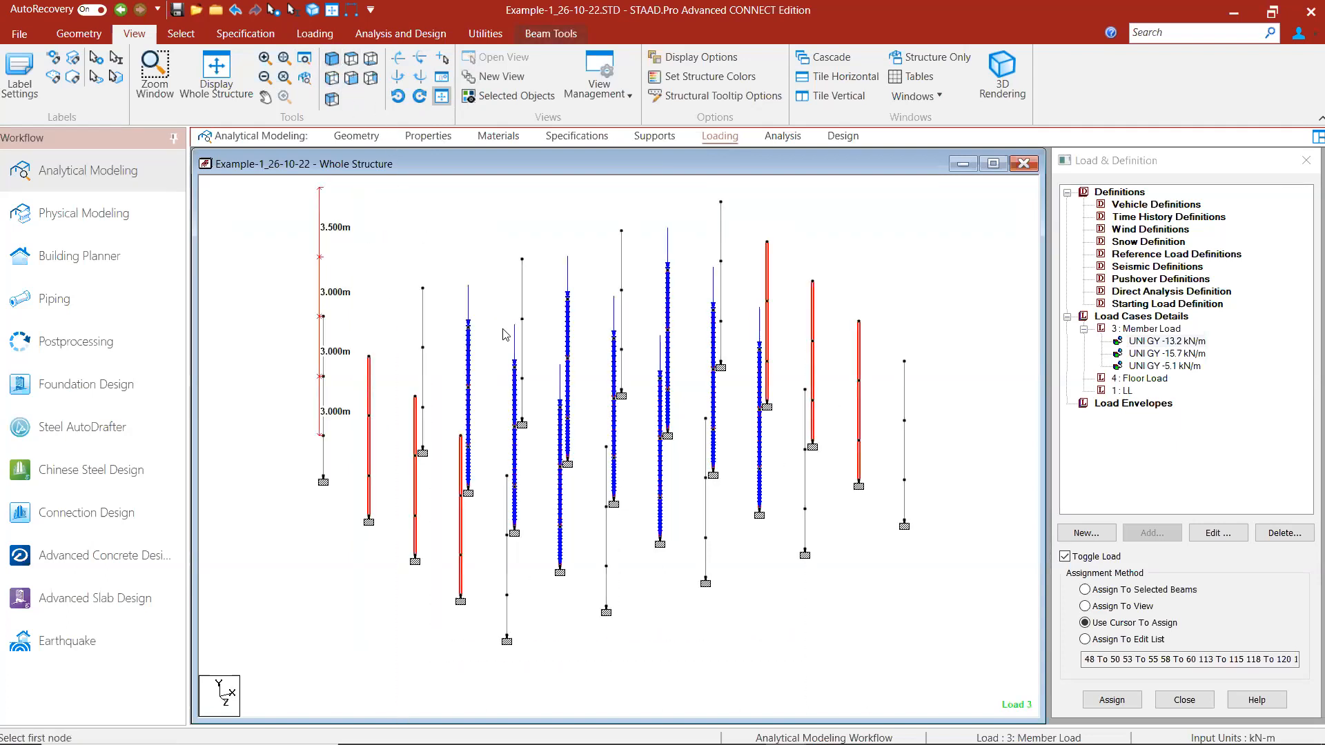
{"action": "left_click_drag", "start_coordinate": [397, 335], "coordinate": [320, 580]}
{"action": "left_click_drag", "start_coordinate": [360, 286], "coordinate": [207, 535]}
{"action": "left_click_drag", "start_coordinate": [382, 477], "coordinate": [394, 602]}
{"action": "left_click", "coordinate": [1004, 528]}
Step: Delete the -13.2, -15.7 and -5.1 kN/m uniform loads from the Member Load case and display the whole structure
{"action": "left_click", "coordinate": [1167, 341]}
{"action": "key", "text": "Delete"}
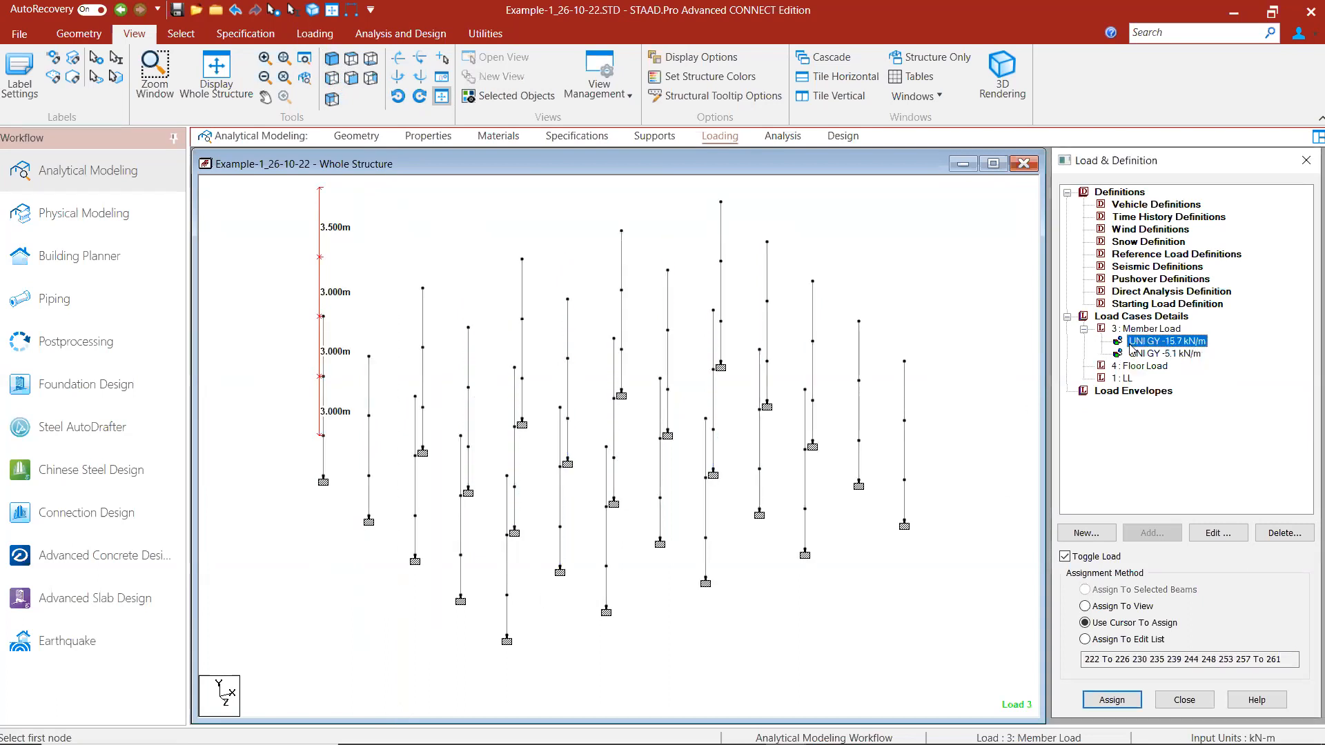
{"action": "left_click", "coordinate": [216, 69]}
{"action": "left_click", "coordinate": [1167, 354]}
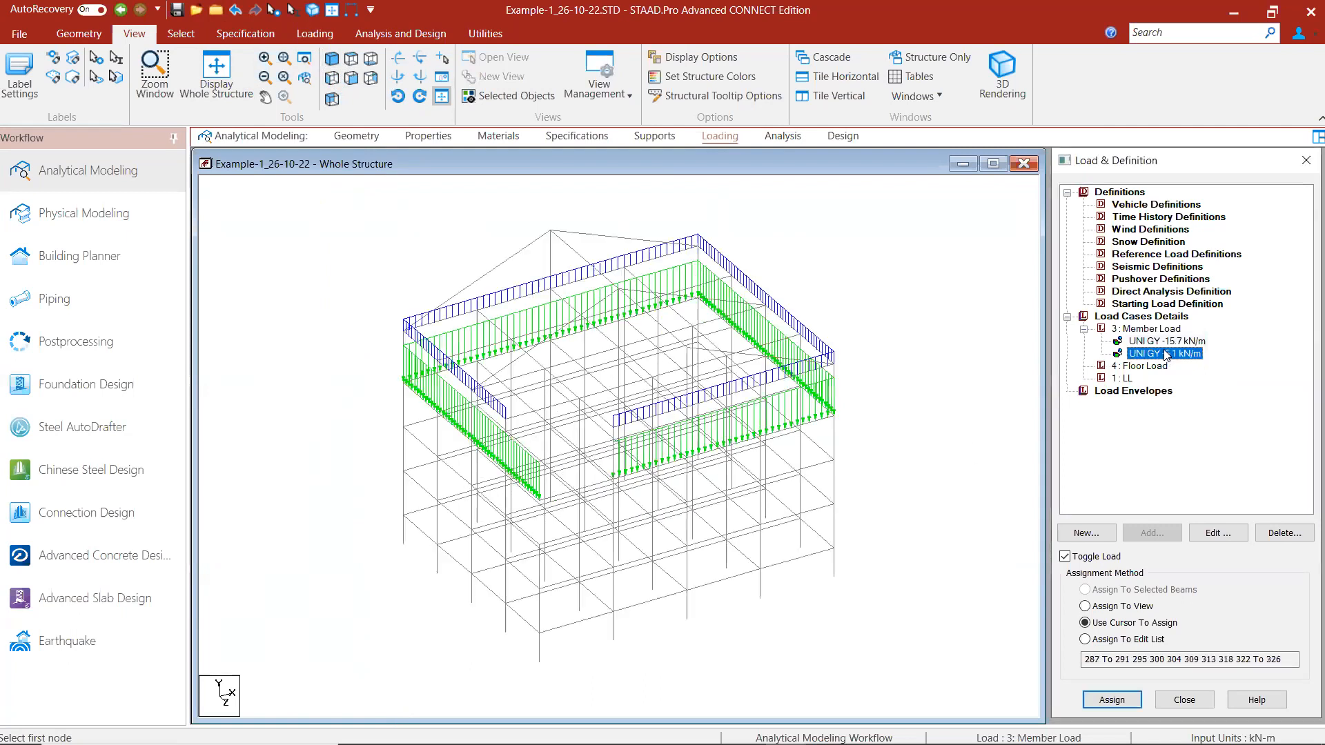
{"action": "left_click", "coordinate": [1174, 341]}
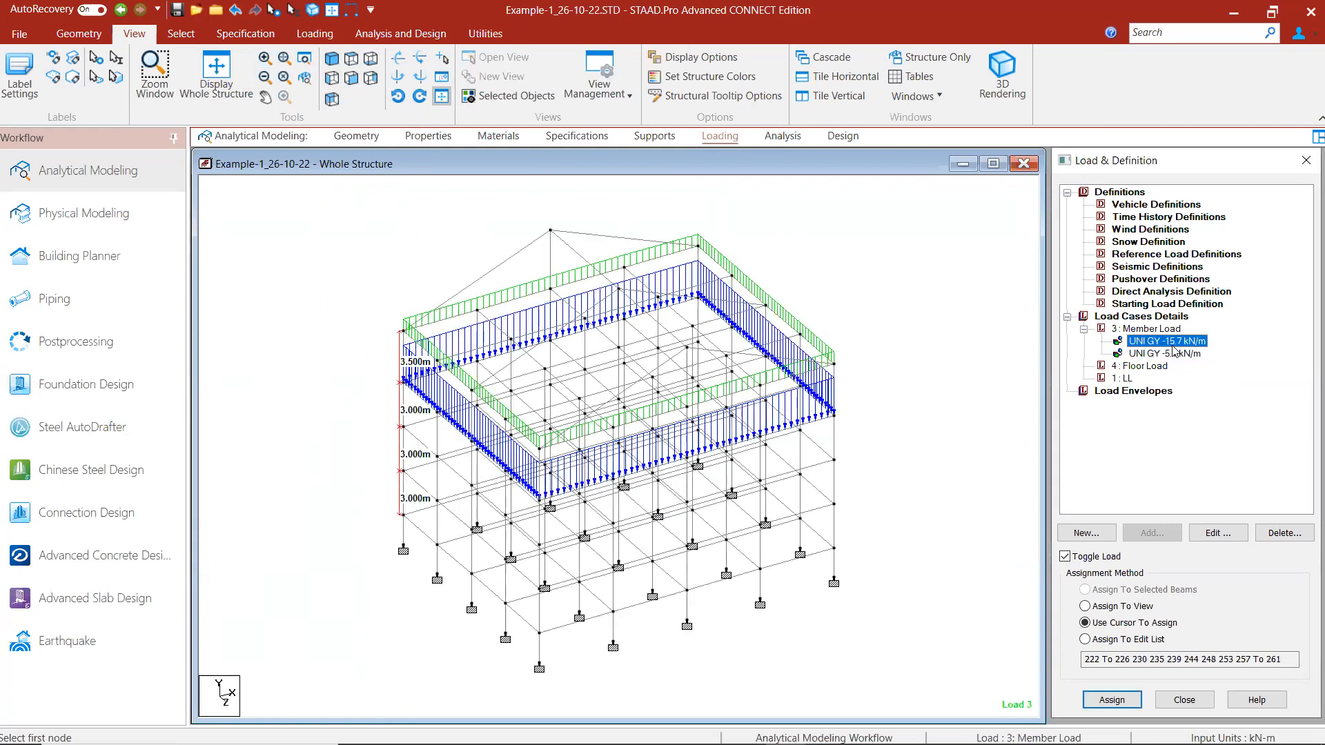
{"action": "key", "text": "Delete"}
{"action": "key", "text": "Delete"}
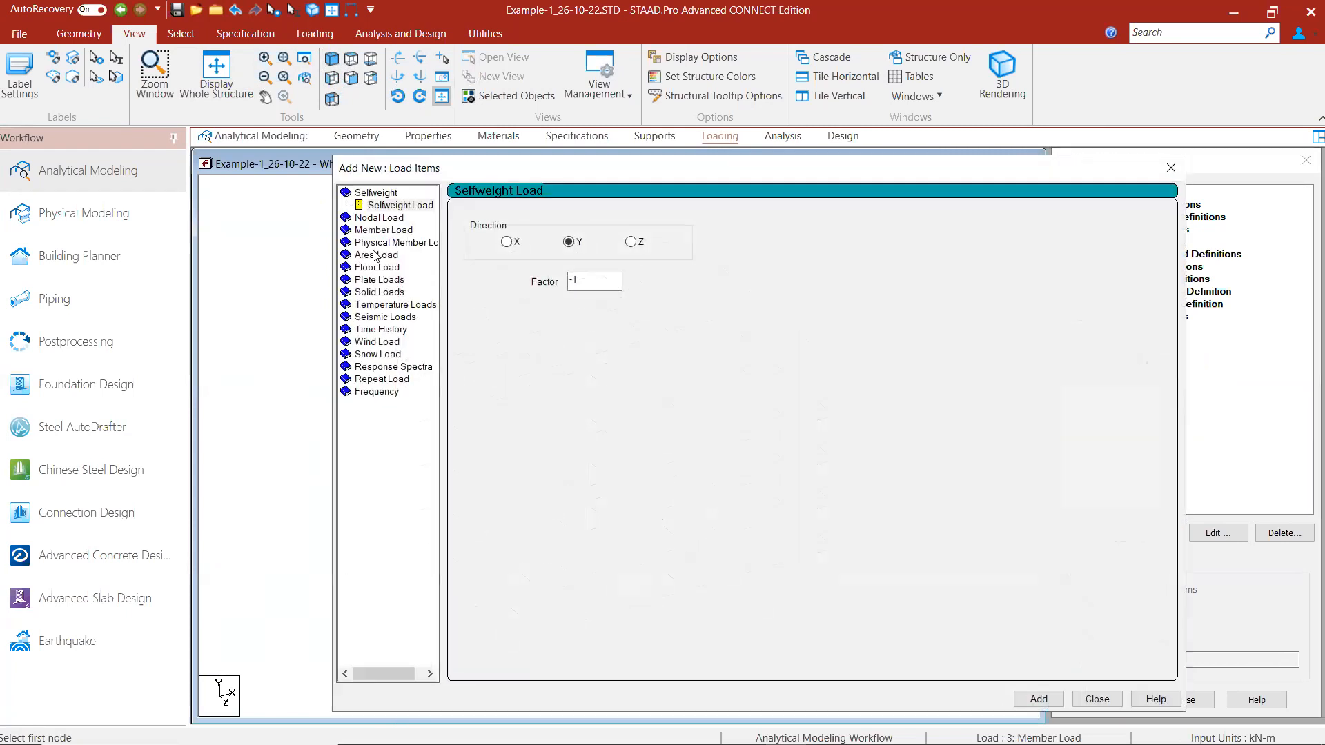
Step: Add uniform forces of -13.2, -15.7 and -5.2 kN/m in the GY direction to the Member Load case
{"action": "left_click", "coordinate": [381, 232]}
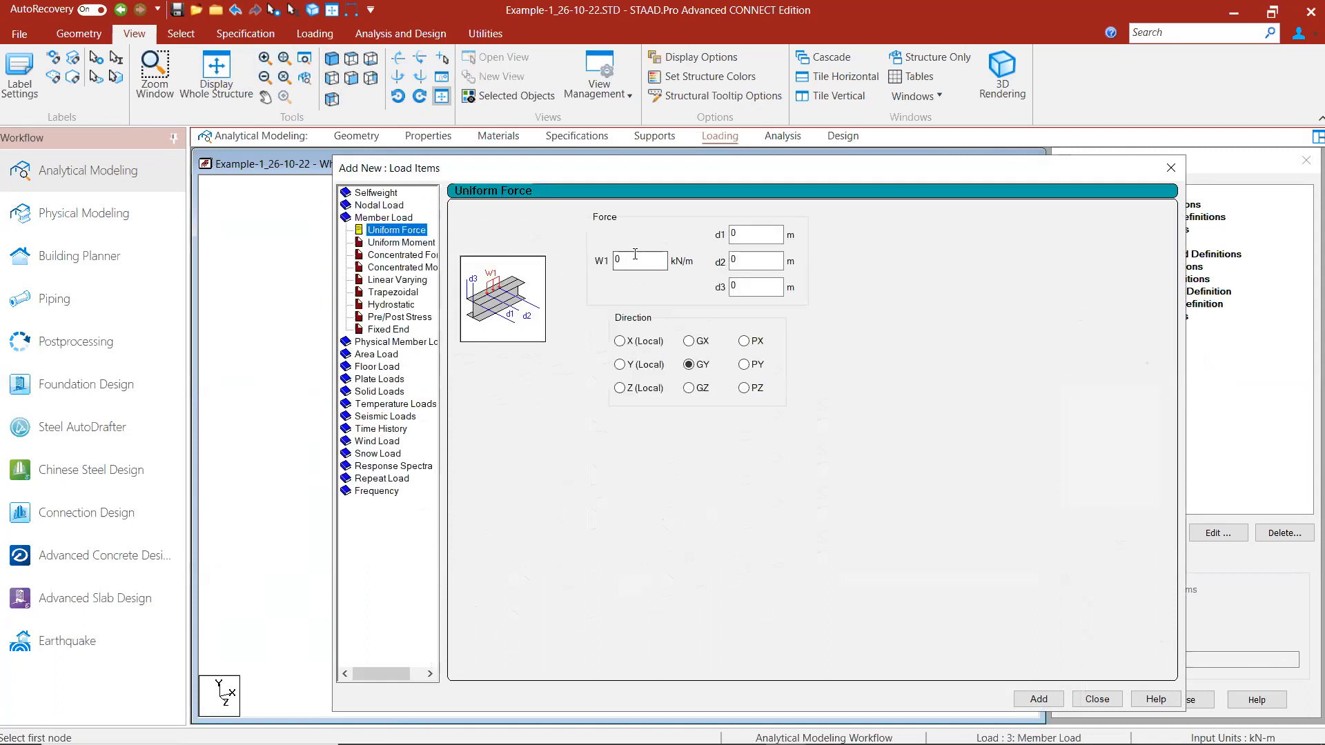
{"action": "type", "text": "-13.2"}
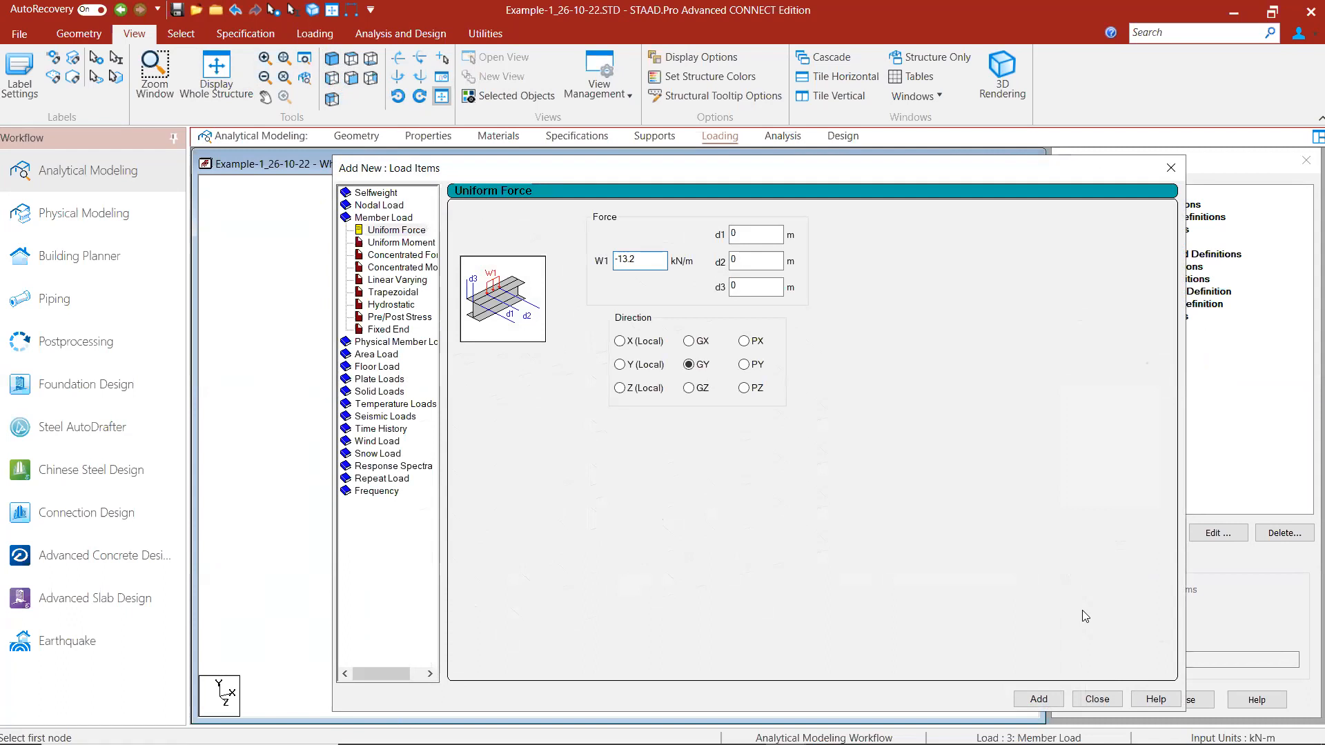
{"action": "key", "text": "Return"}
{"action": "left_click_drag", "start_coordinate": [642, 260], "coordinate": [625, 259]}
{"action": "type", "text": "5.7"}
{"action": "left_click", "coordinate": [1039, 699]}
{"action": "double_click", "coordinate": [618, 262]}
{"action": "type", "text": "-5.2"}
{"action": "left_click", "coordinate": [1035, 699]}
{"action": "left_click", "coordinate": [1196, 343]}
{"action": "left_click", "coordinate": [1179, 355]}
{"action": "left_click", "coordinate": [1176, 367]}
Step: Create a new group of type Beam named _B1
{"action": "scroll", "coordinate": [858, 439], "scroll_direction": "up", "scroll_amount": 1}
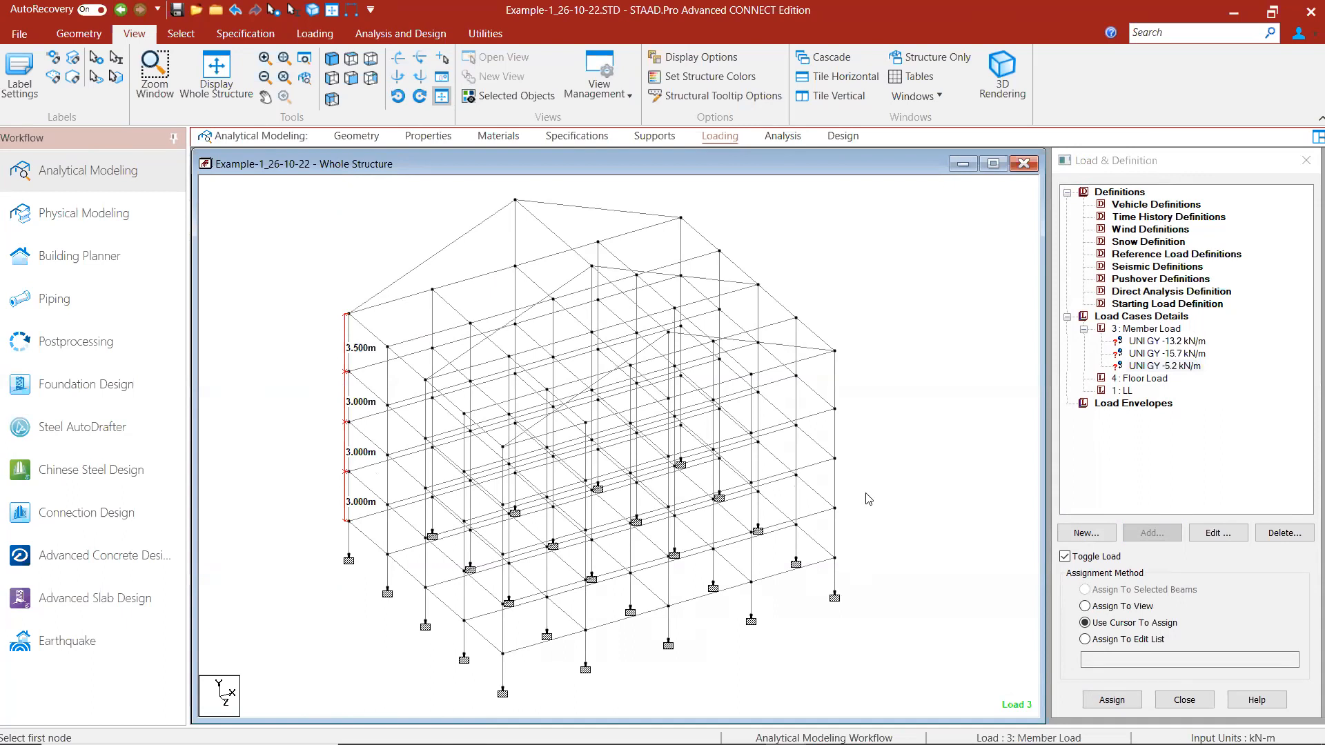
{"action": "scroll", "coordinate": [454, 423], "scroll_direction": "up", "scroll_amount": 1}
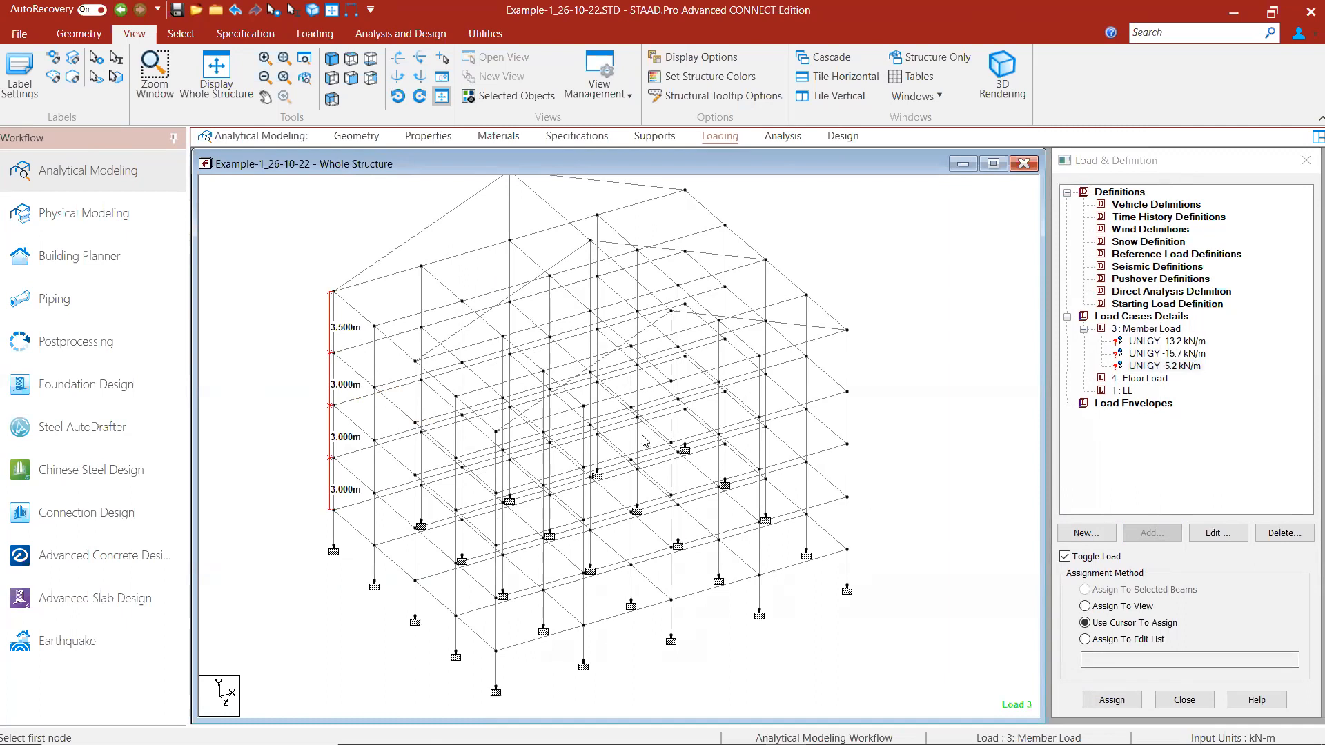
{"action": "scroll", "coordinate": [642, 440], "scroll_direction": "down", "scroll_amount": 1}
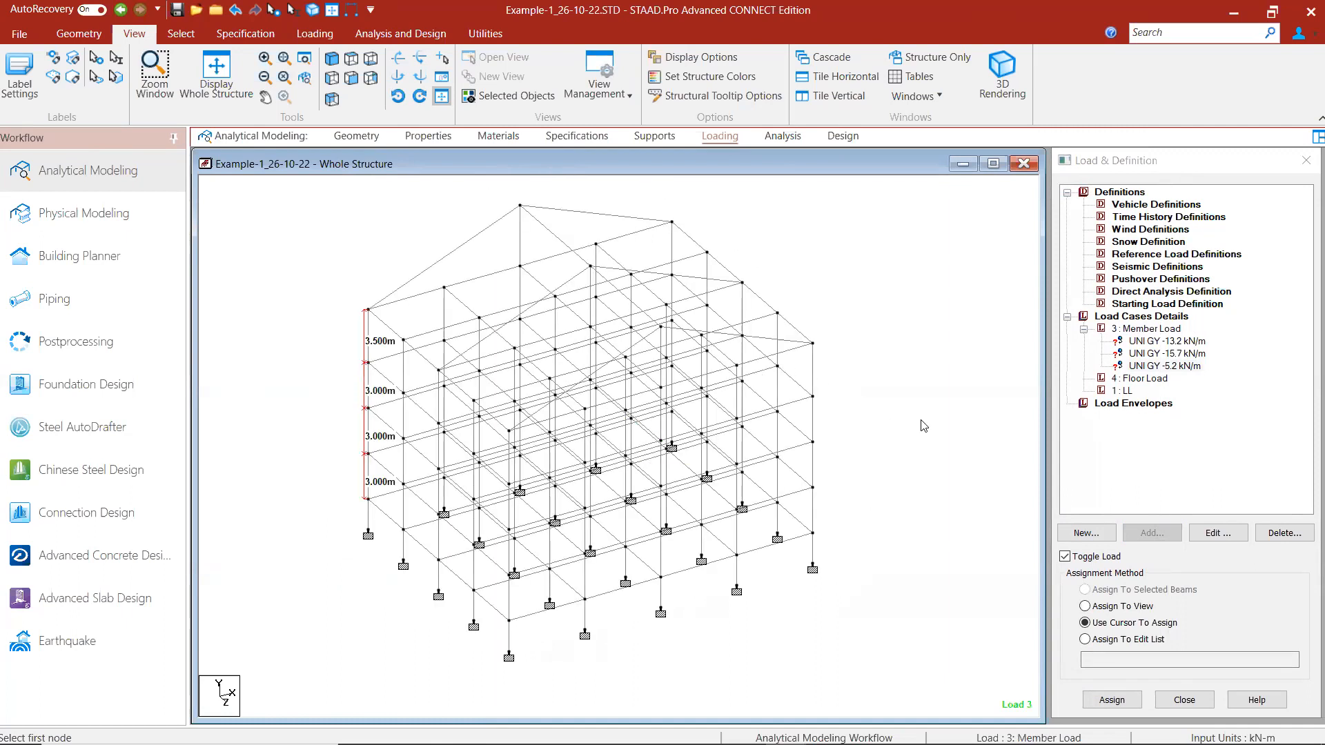
{"action": "key", "text": "ctrl+g"}
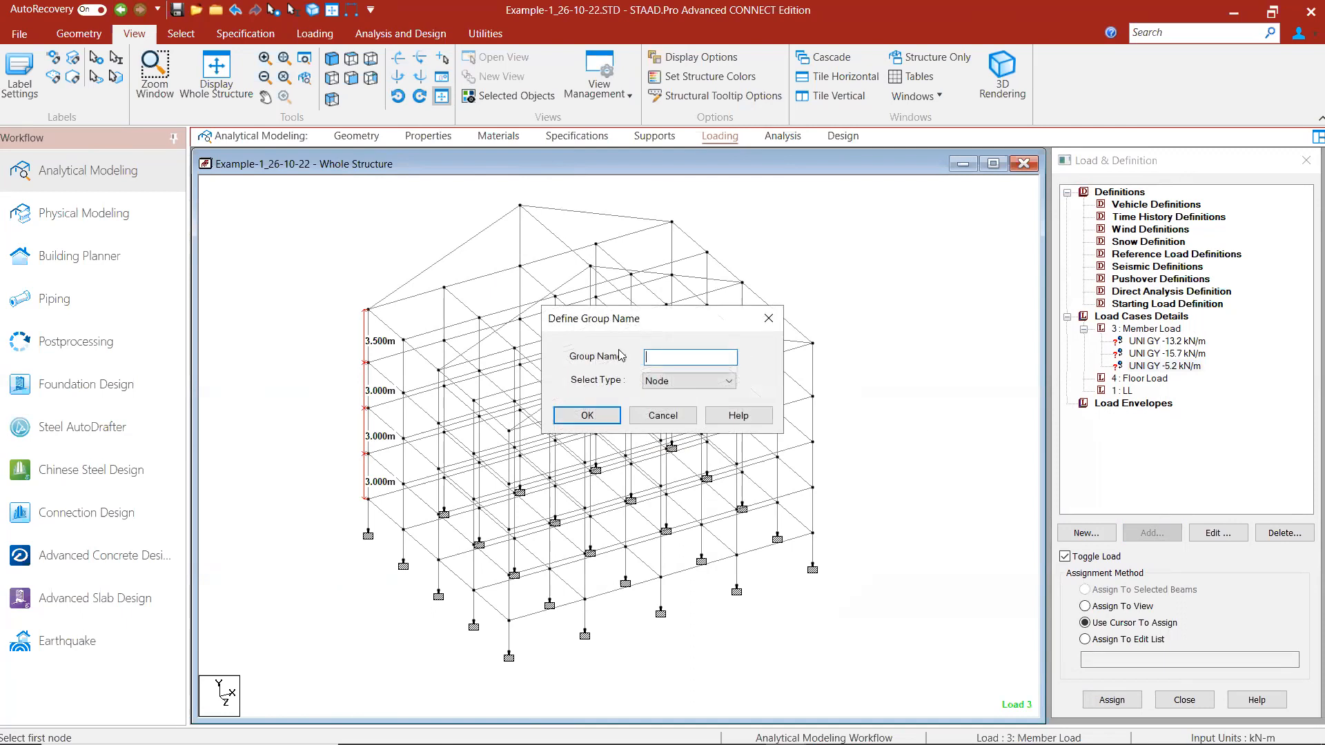
{"action": "left_click_drag", "start_coordinate": [636, 317], "coordinate": [1019, 235]}
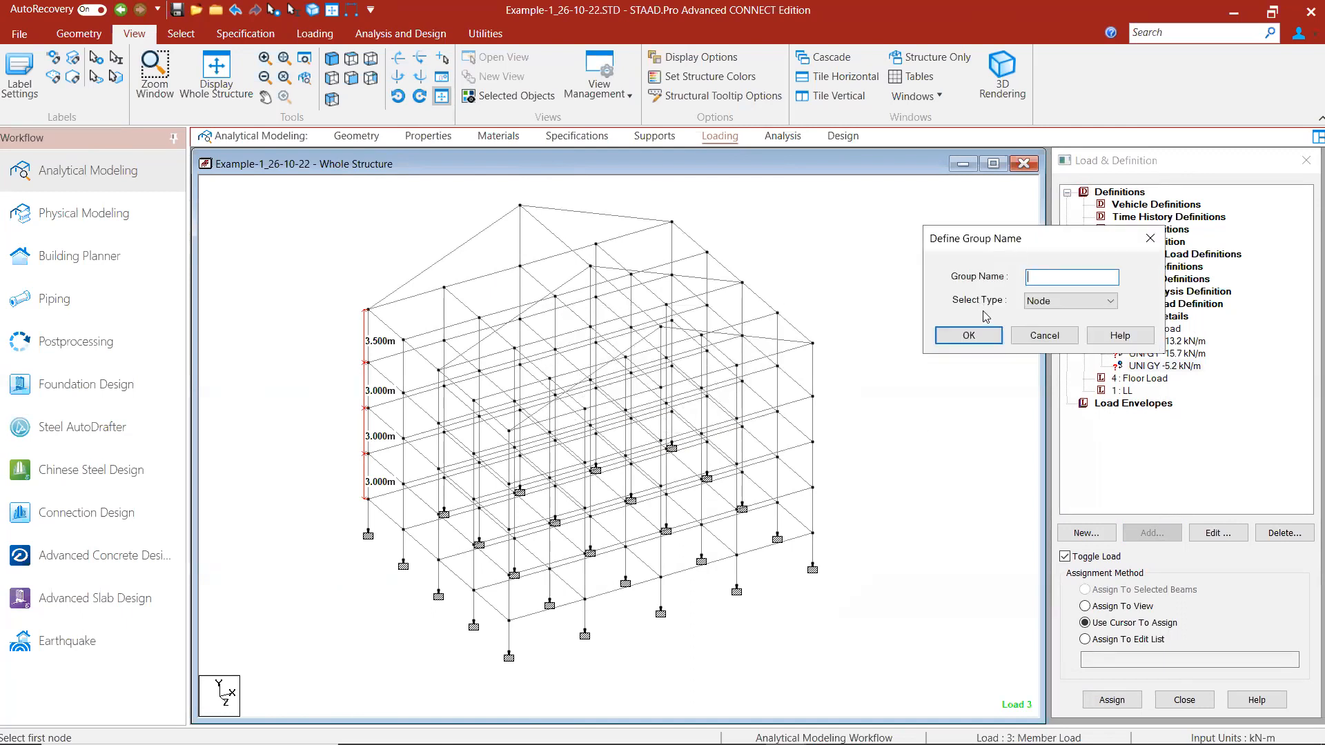
{"action": "left_click", "coordinate": [1080, 302]}
{"action": "left_click", "coordinate": [1060, 327]}
{"action": "left_click", "coordinate": [1056, 276]}
{"action": "left_click", "coordinate": [972, 335]}
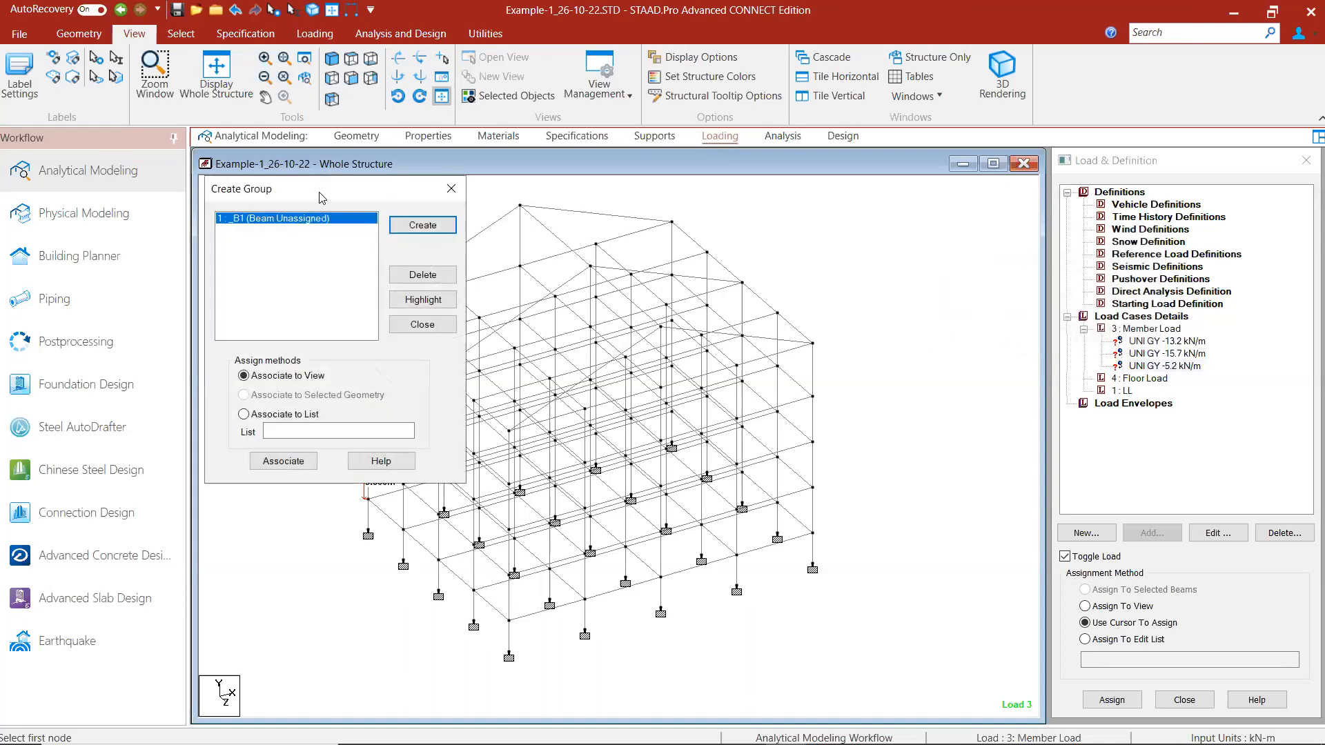
Step: Isolate the three lowest floor levels with their columns from the side view and return to the isometric view
{"action": "left_click_drag", "start_coordinate": [321, 198], "coordinate": [146, 245]}
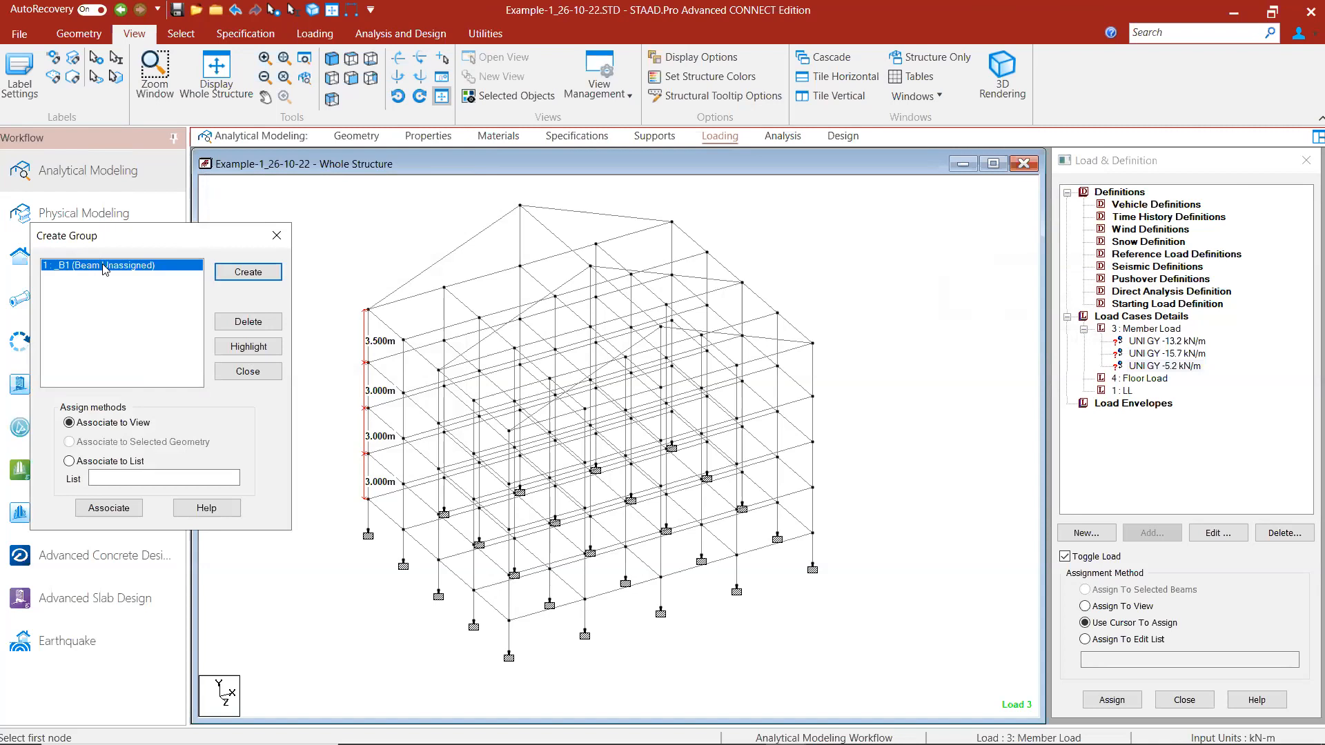
{"action": "left_click", "coordinate": [332, 77]}
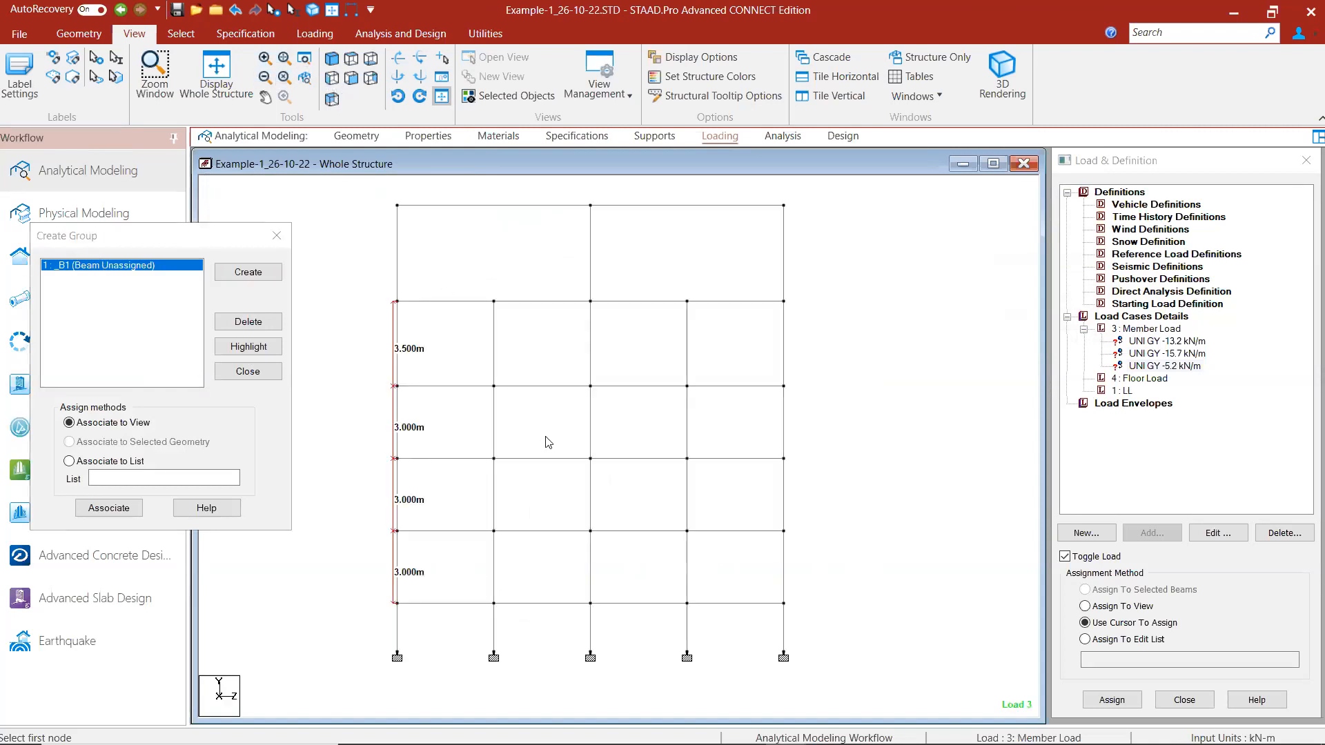
{"action": "left_click_drag", "start_coordinate": [792, 388], "coordinate": [371, 552]}
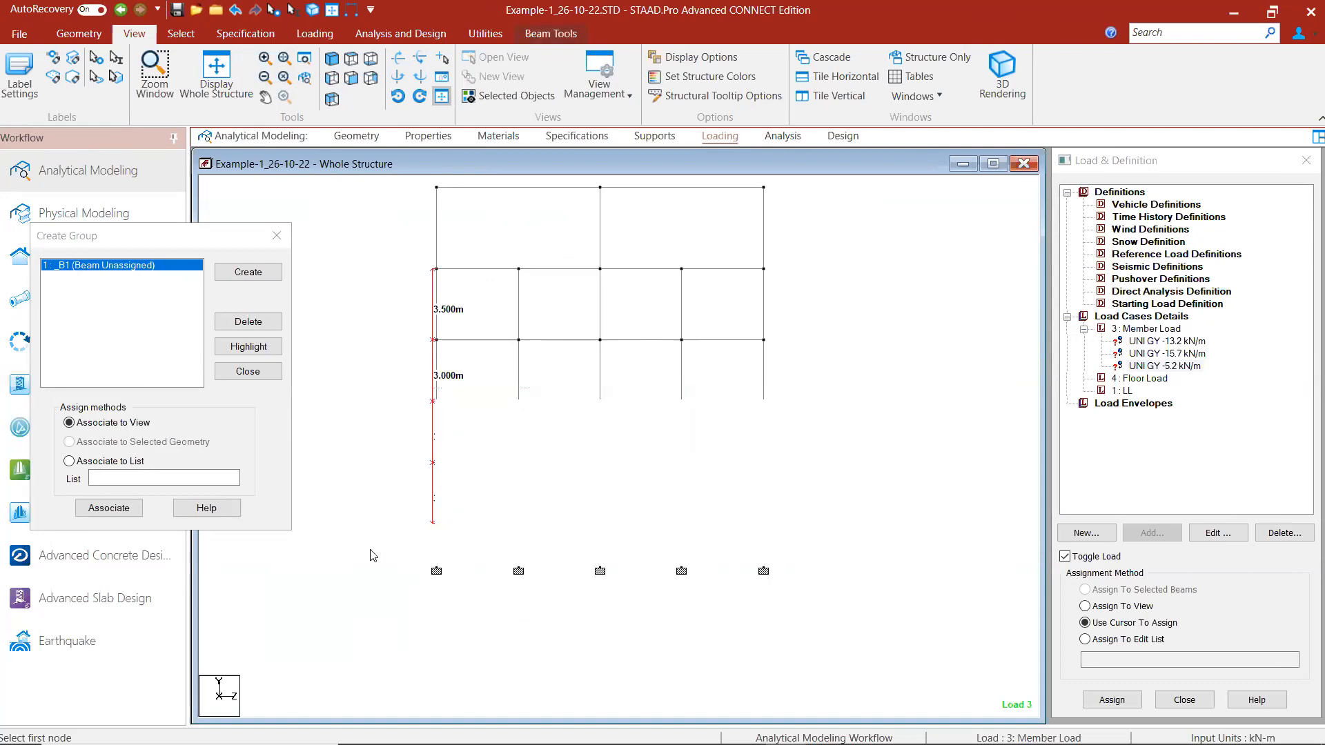
{"action": "left_click", "coordinate": [486, 102]}
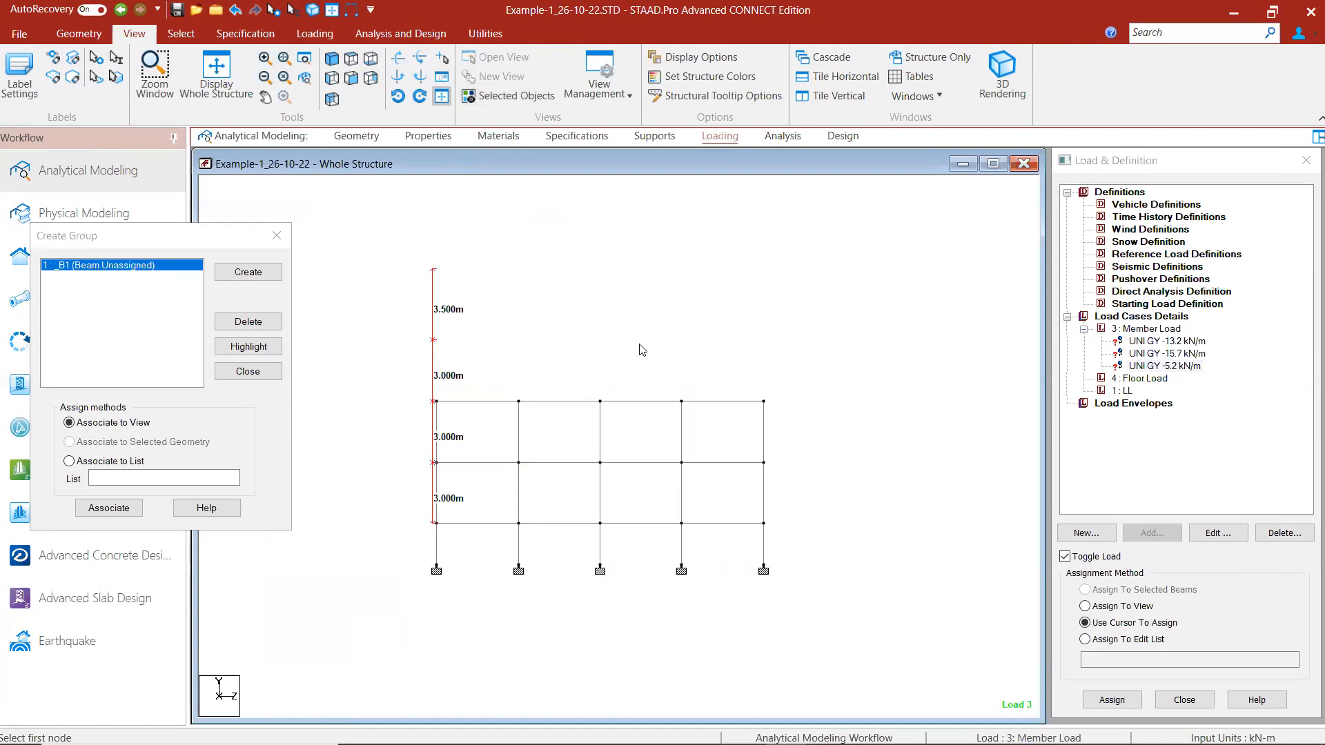
{"action": "left_click", "coordinate": [331, 60]}
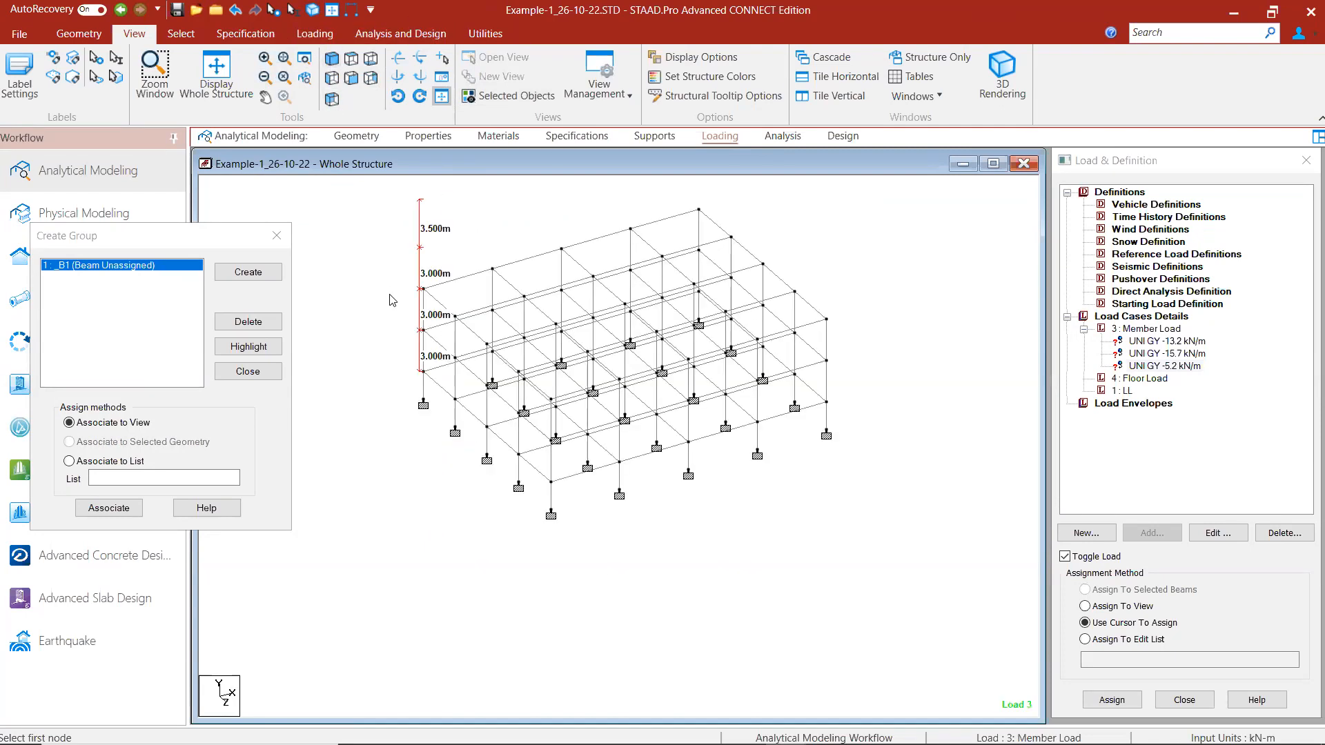
Step: Invert the selection of members parallel to Y and show only the resulting horizontal beams
{"action": "left_click", "coordinate": [181, 34]}
{"action": "left_click", "coordinate": [679, 57]}
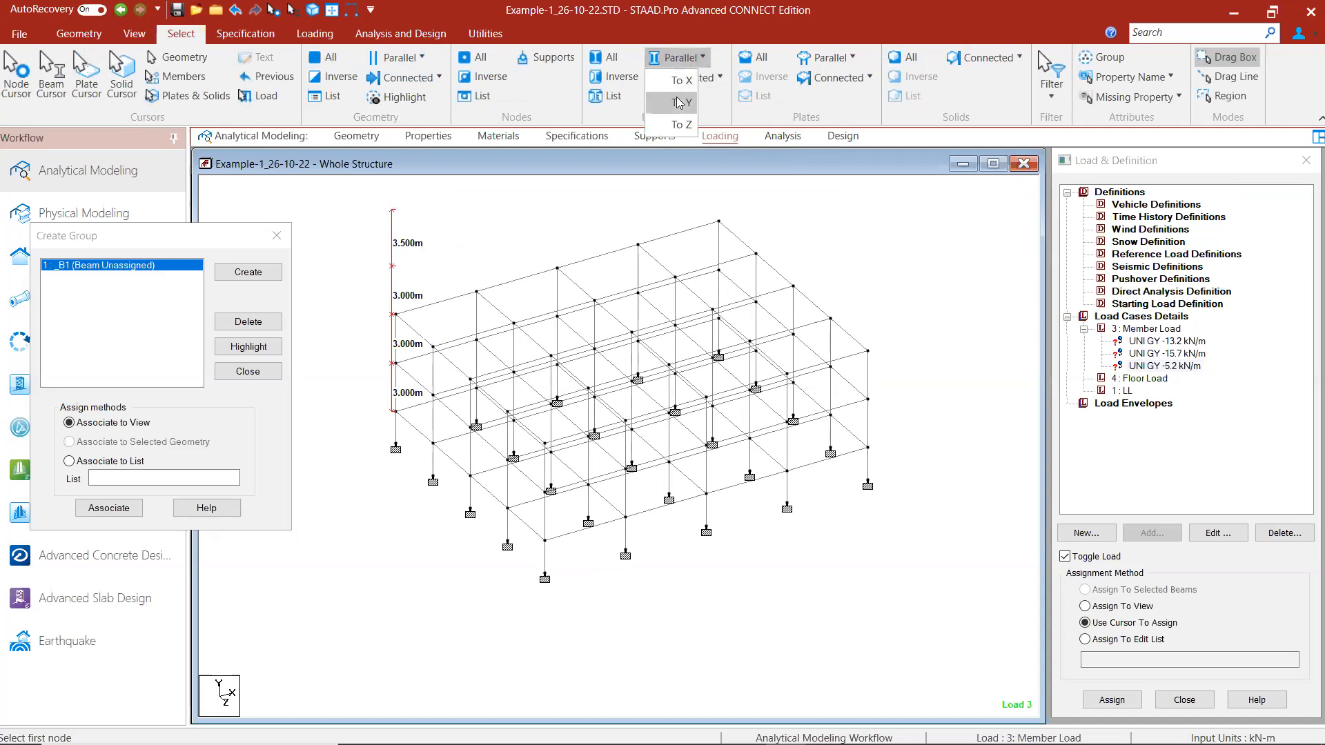
{"action": "left_click", "coordinate": [680, 103]}
{"action": "left_click", "coordinate": [620, 77]}
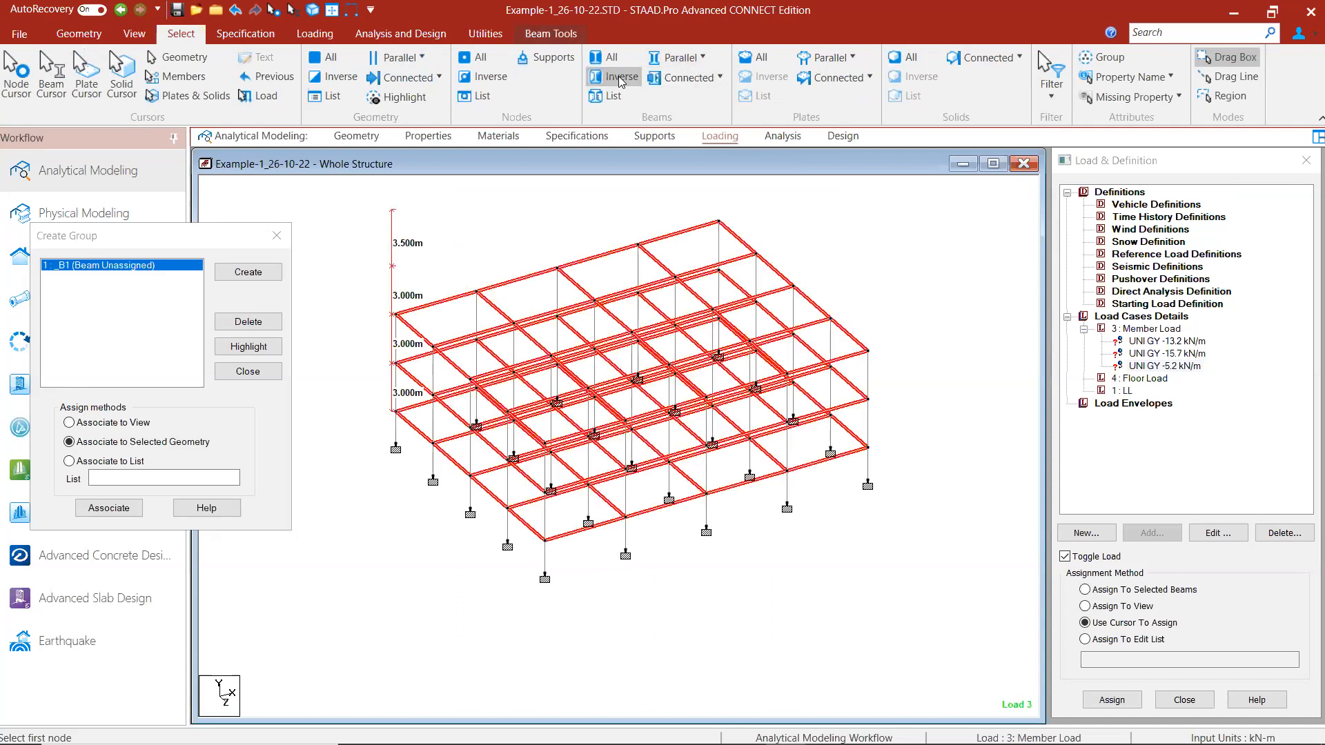
{"action": "left_click", "coordinate": [135, 34]}
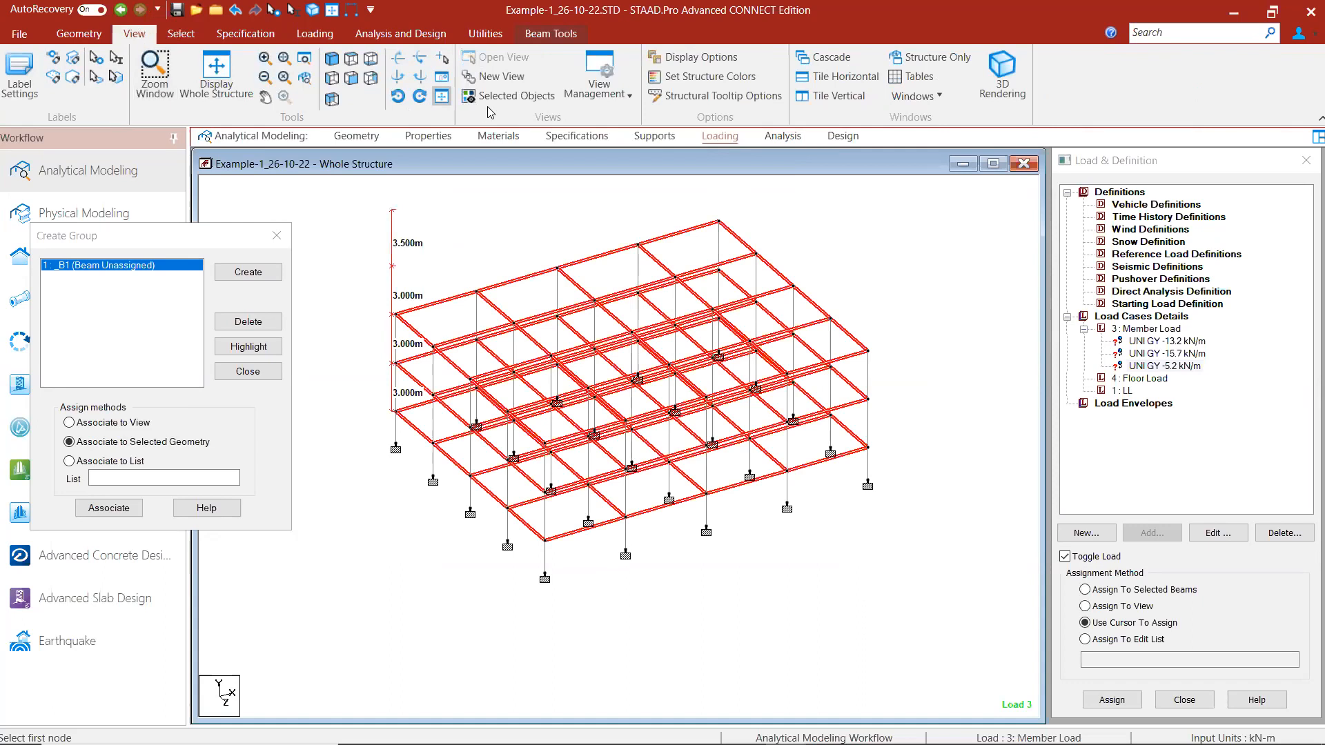
{"action": "left_click", "coordinate": [498, 96]}
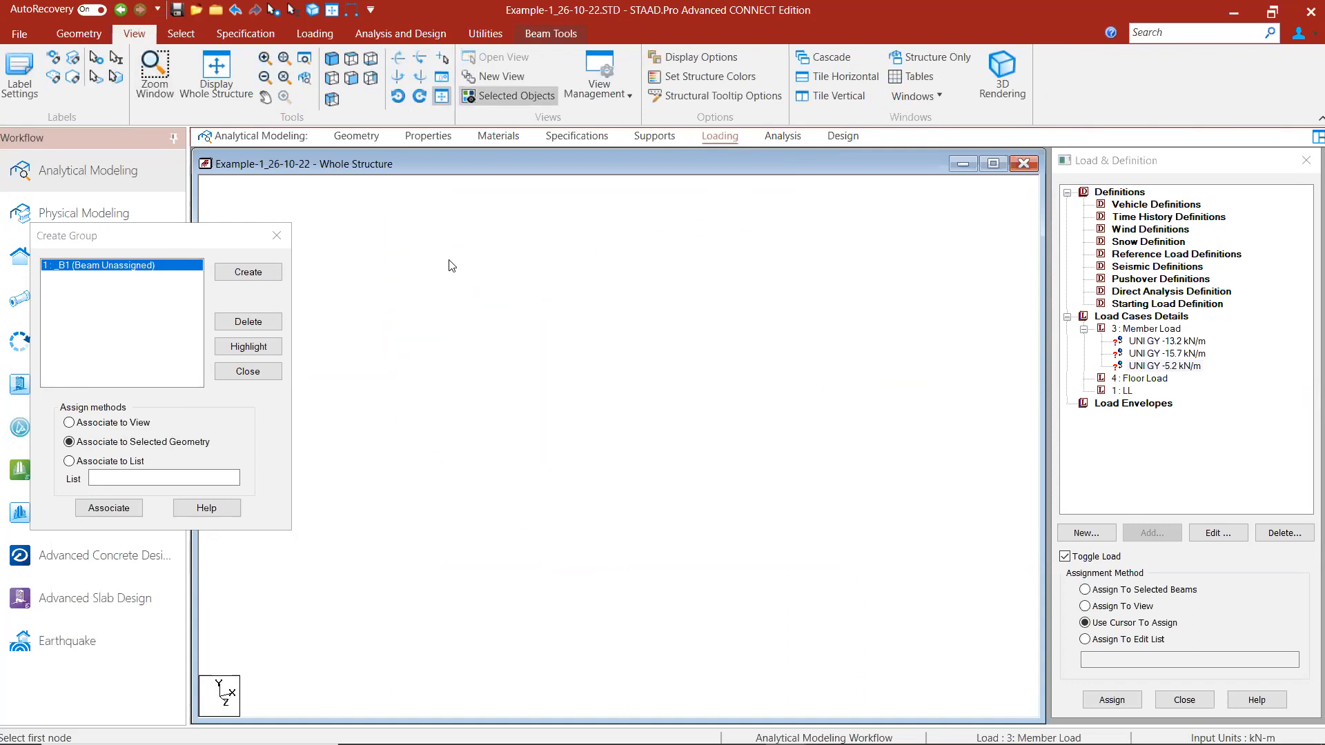
Step: Save the isolated floor beams as a view named External walls
{"action": "left_click", "coordinate": [602, 93]}
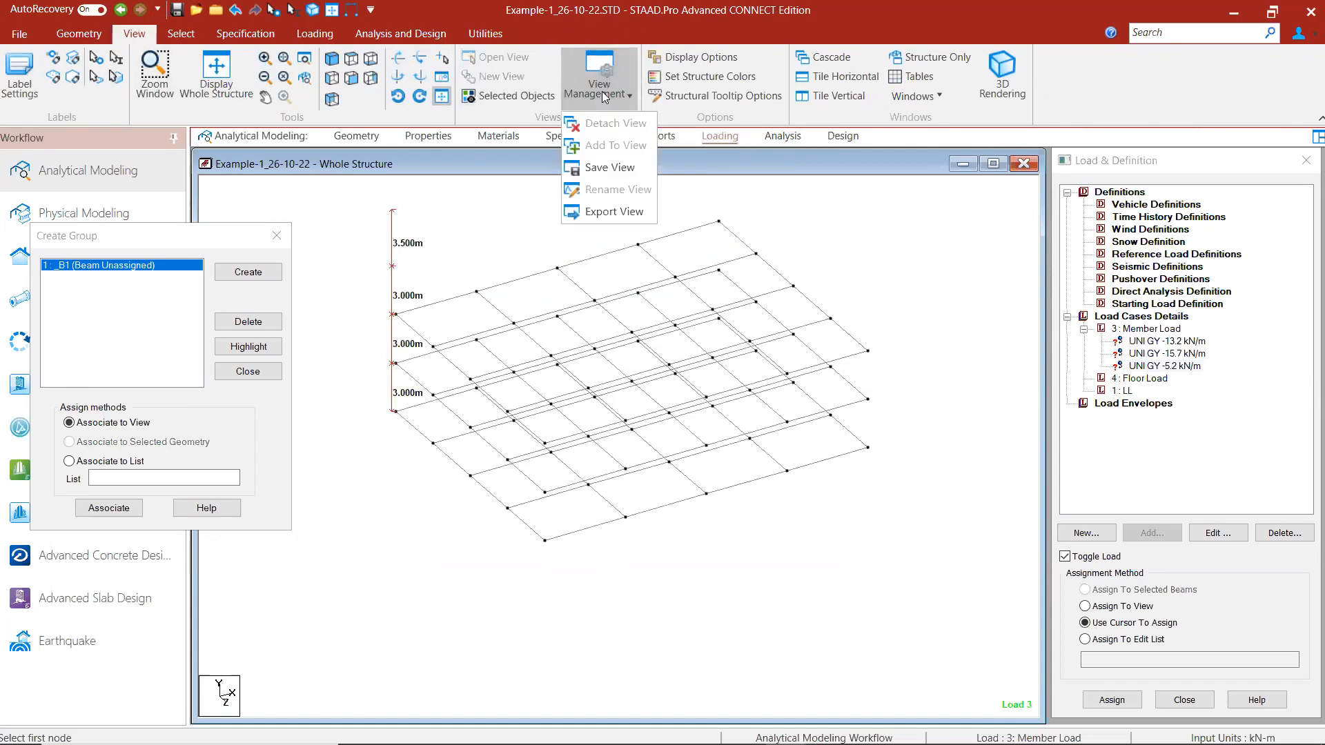
{"action": "left_click", "coordinate": [608, 168]}
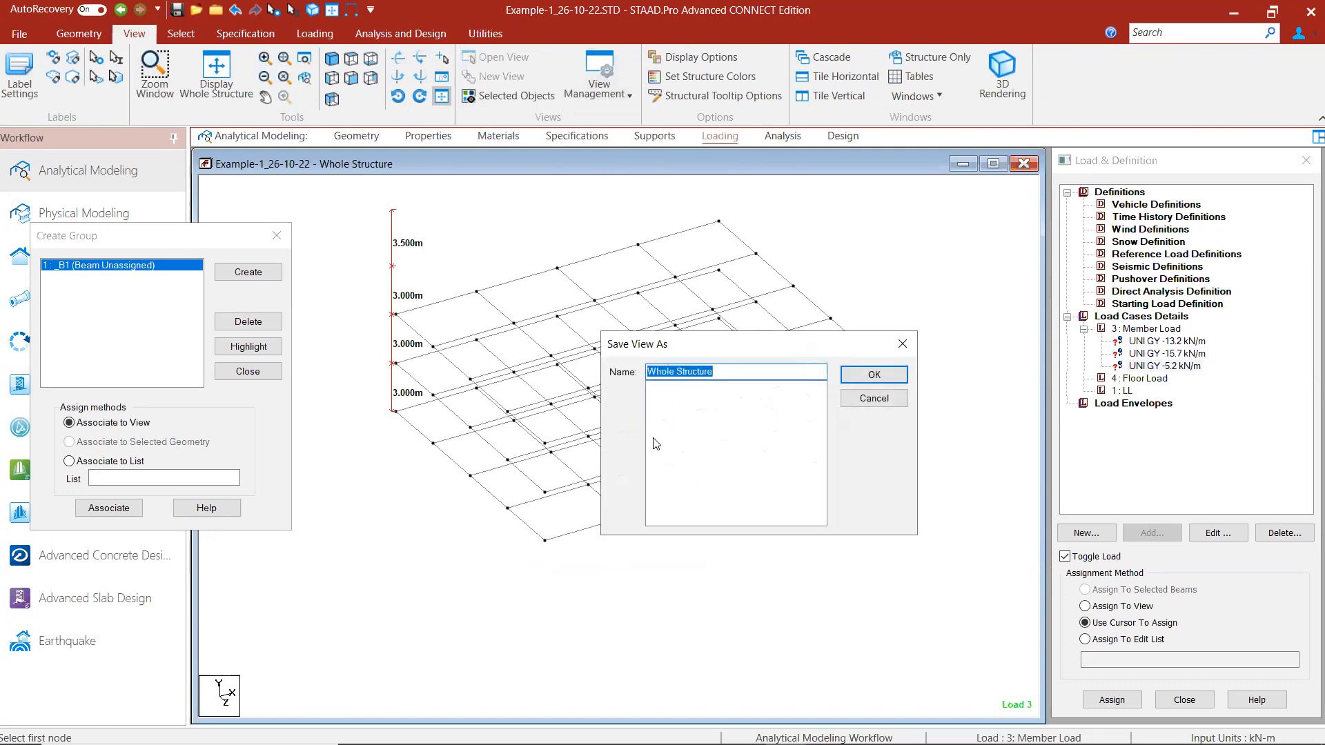
{"action": "type", "text": "EX"}
{"action": "left_click", "coordinate": [874, 374]}
{"action": "left_click", "coordinate": [603, 92]}
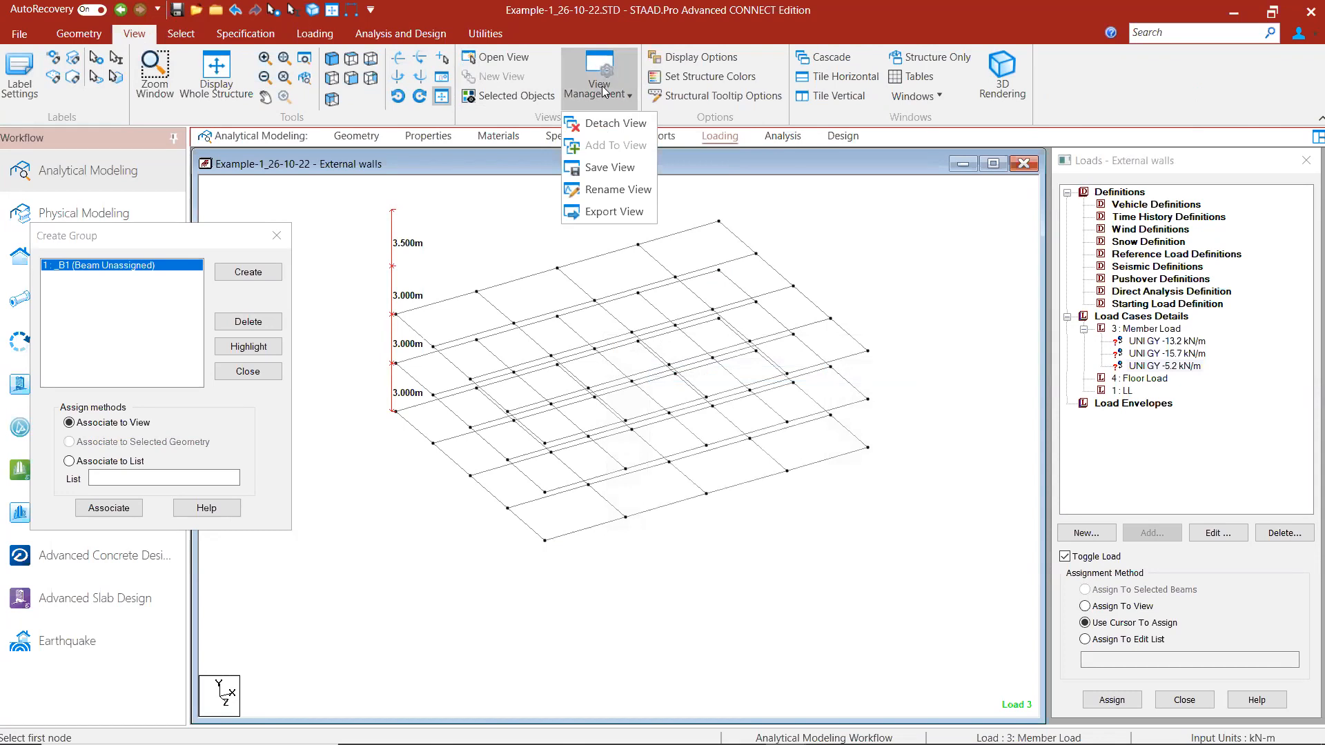
{"action": "left_click", "coordinate": [911, 278]}
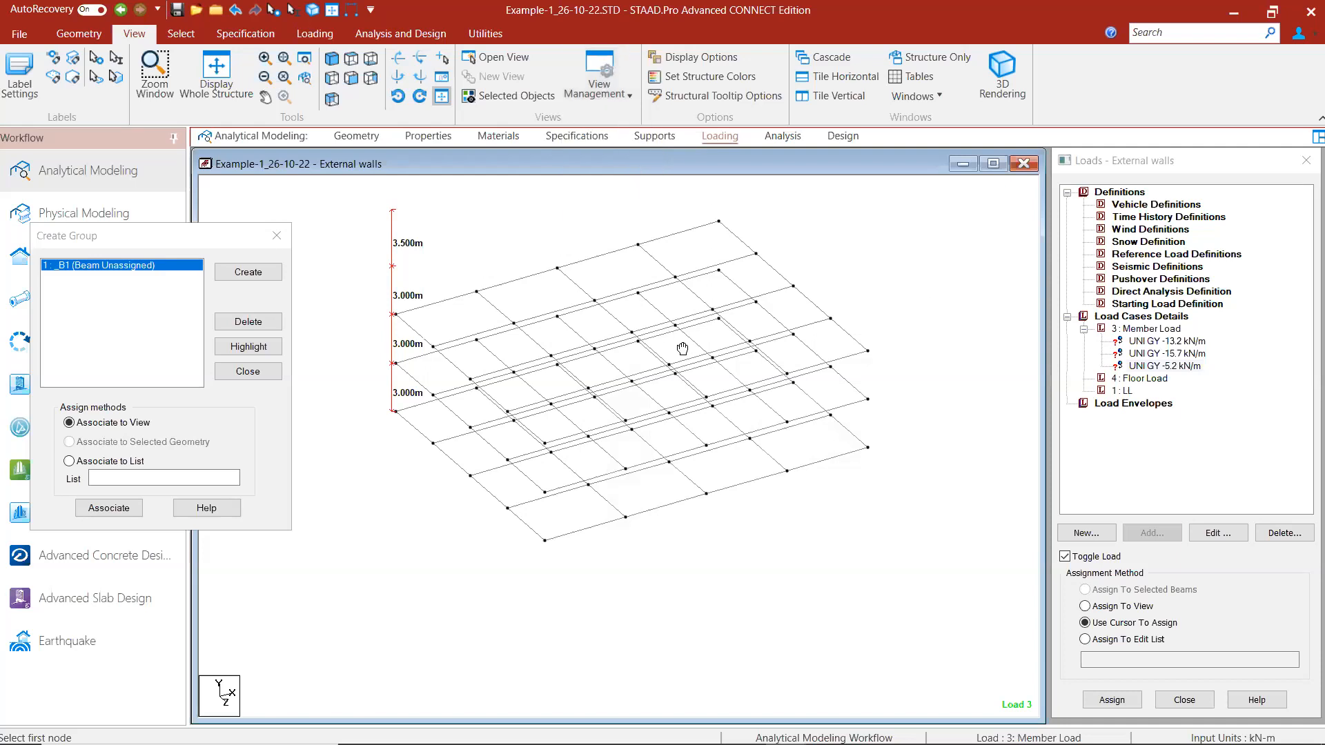
Step: Select the perimeter beams on all four sides in plan view and associate them with group _B1
{"action": "middle_click_drag", "start_coordinate": [683, 349], "coordinate": [693, 356]}
{"action": "left_click", "coordinate": [351, 57]}
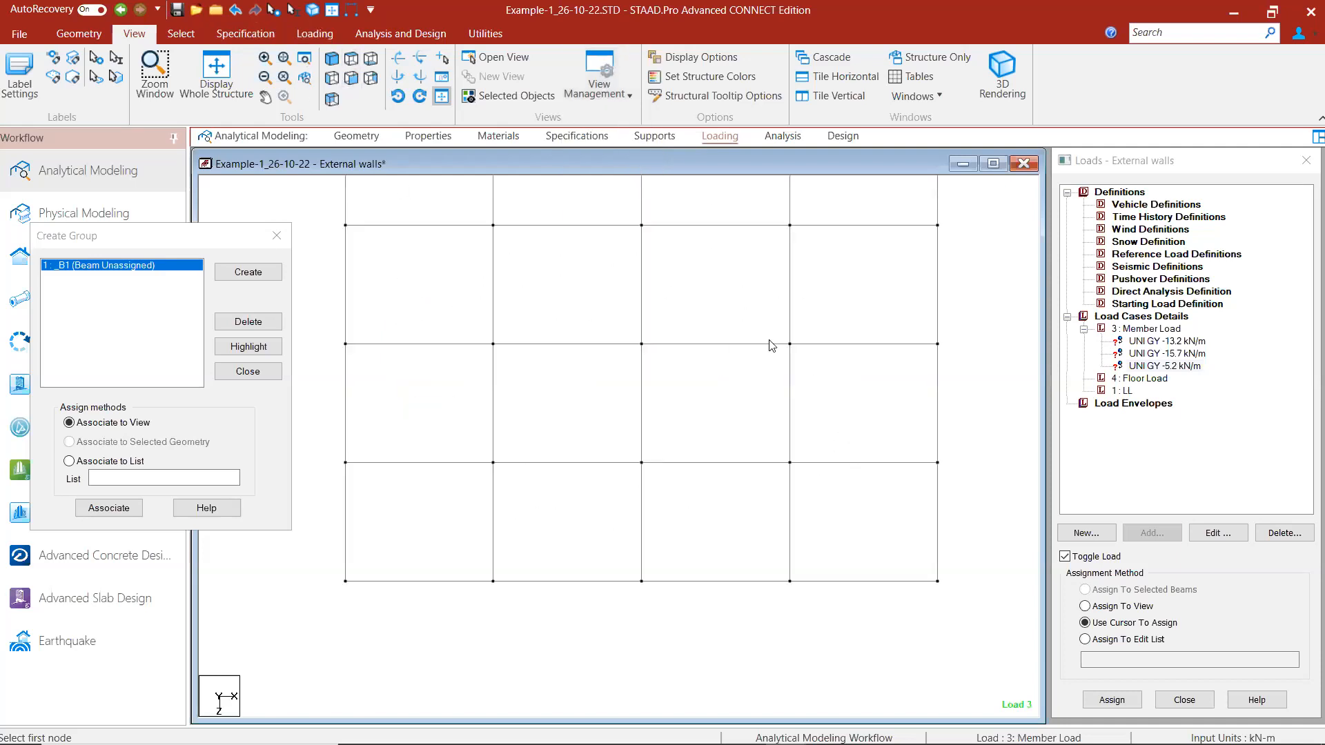
{"action": "left_click_drag", "start_coordinate": [864, 219], "coordinate": [764, 458]}
{"action": "left_click_drag", "start_coordinate": [846, 452], "coordinate": [430, 513], "text": "ctrl"}
{"action": "left_click_drag", "start_coordinate": [484, 220], "coordinate": [503, 499], "text": "ctrl"}
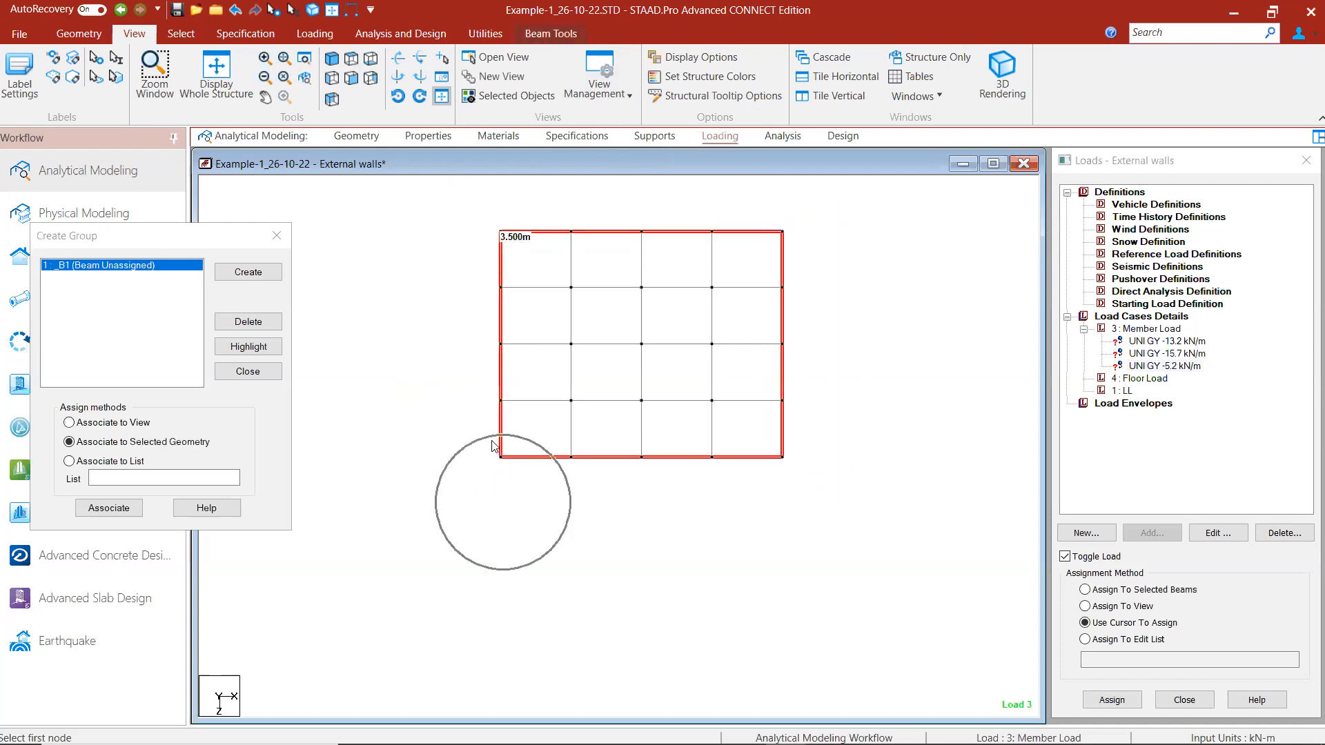
{"action": "left_click", "coordinate": [332, 59]}
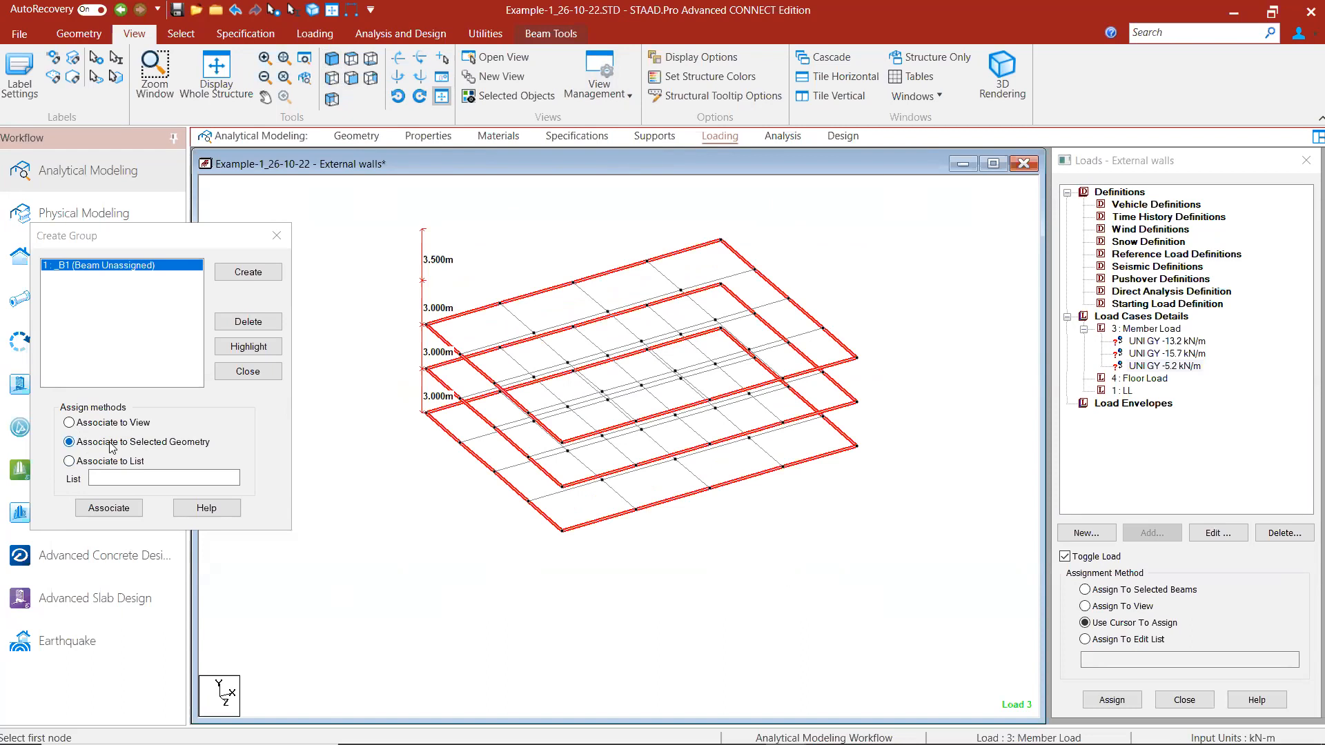
{"action": "left_click", "coordinate": [123, 513]}
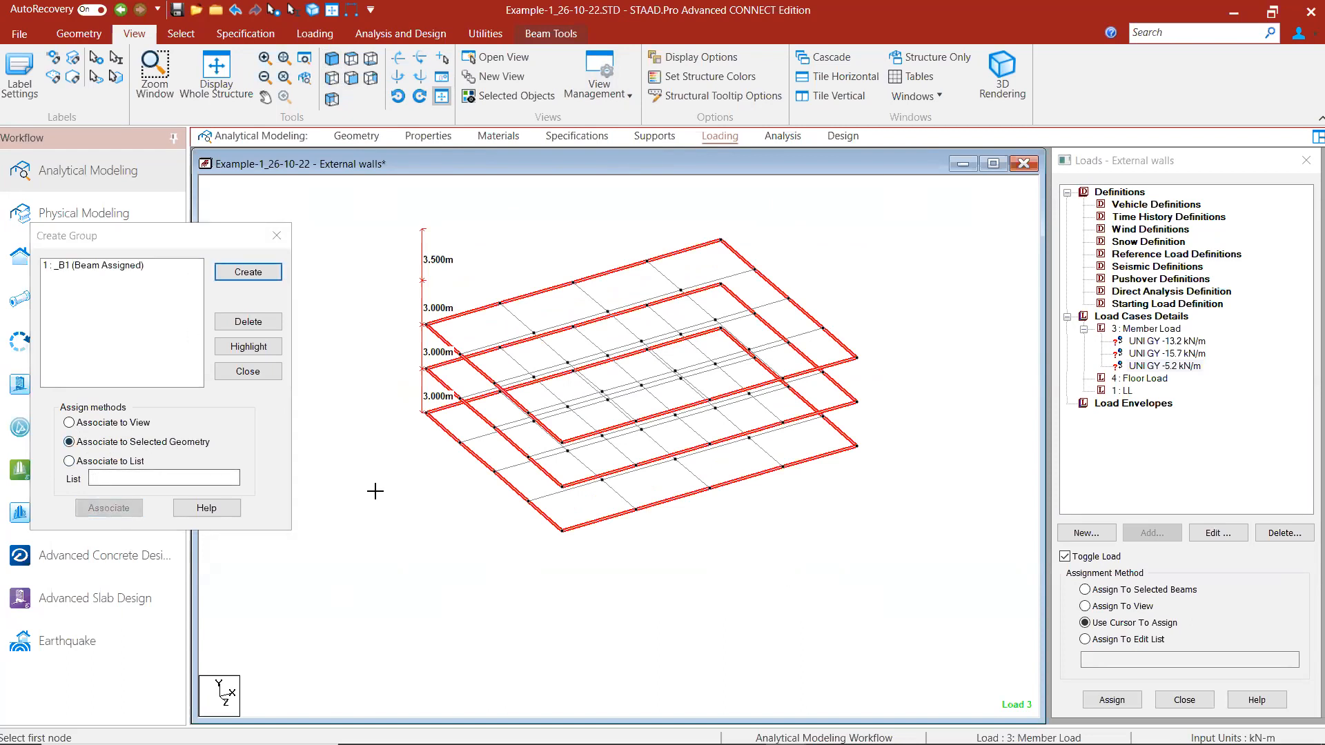
Step: Display the whole structure and highlight the beams of group _B1
{"action": "left_click", "coordinate": [216, 76]}
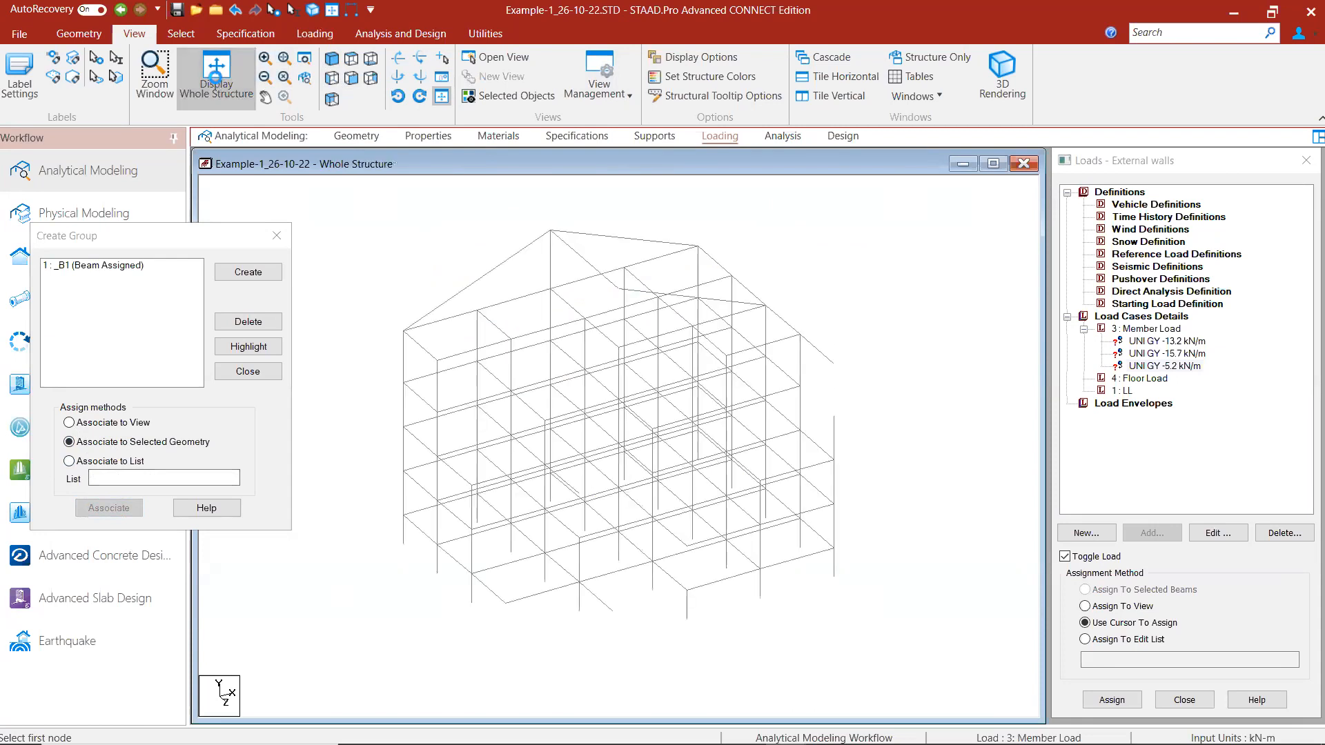
{"action": "left_click", "coordinate": [130, 269]}
{"action": "left_click", "coordinate": [256, 348]}
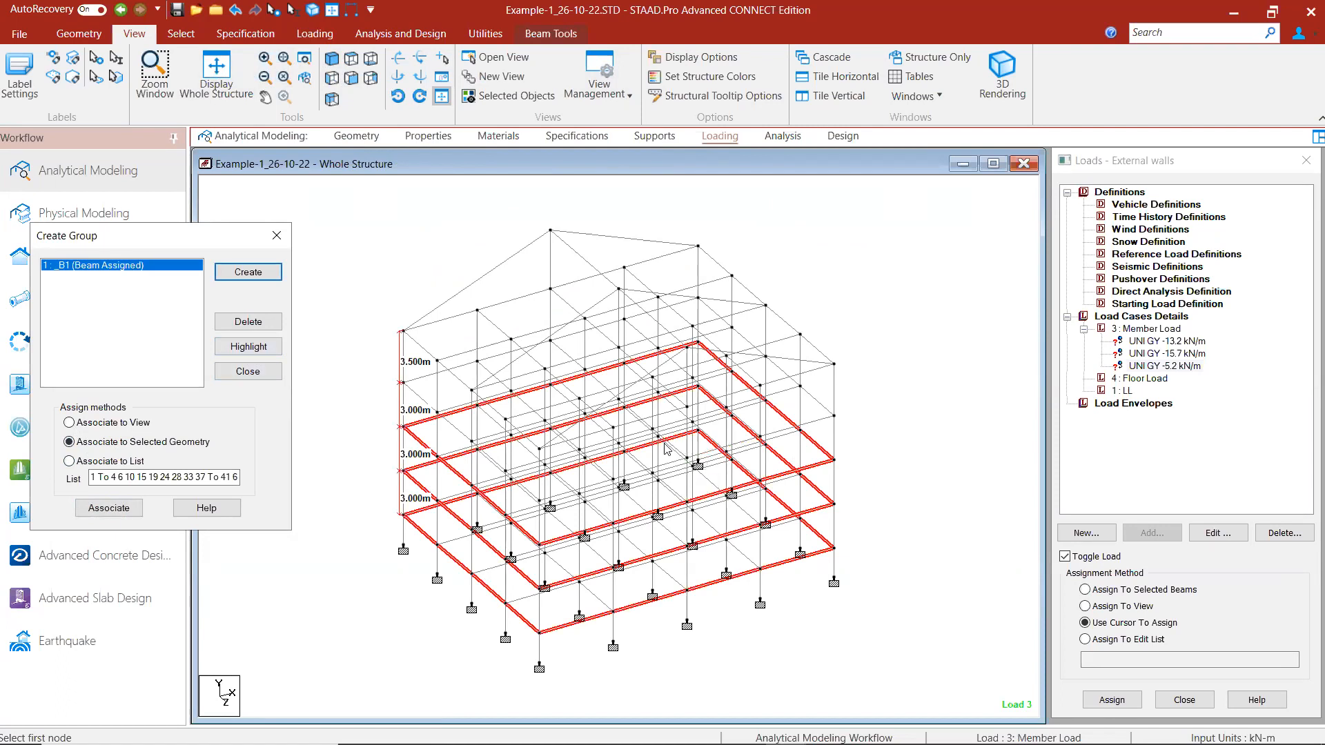
{"action": "left_click", "coordinate": [1011, 390]}
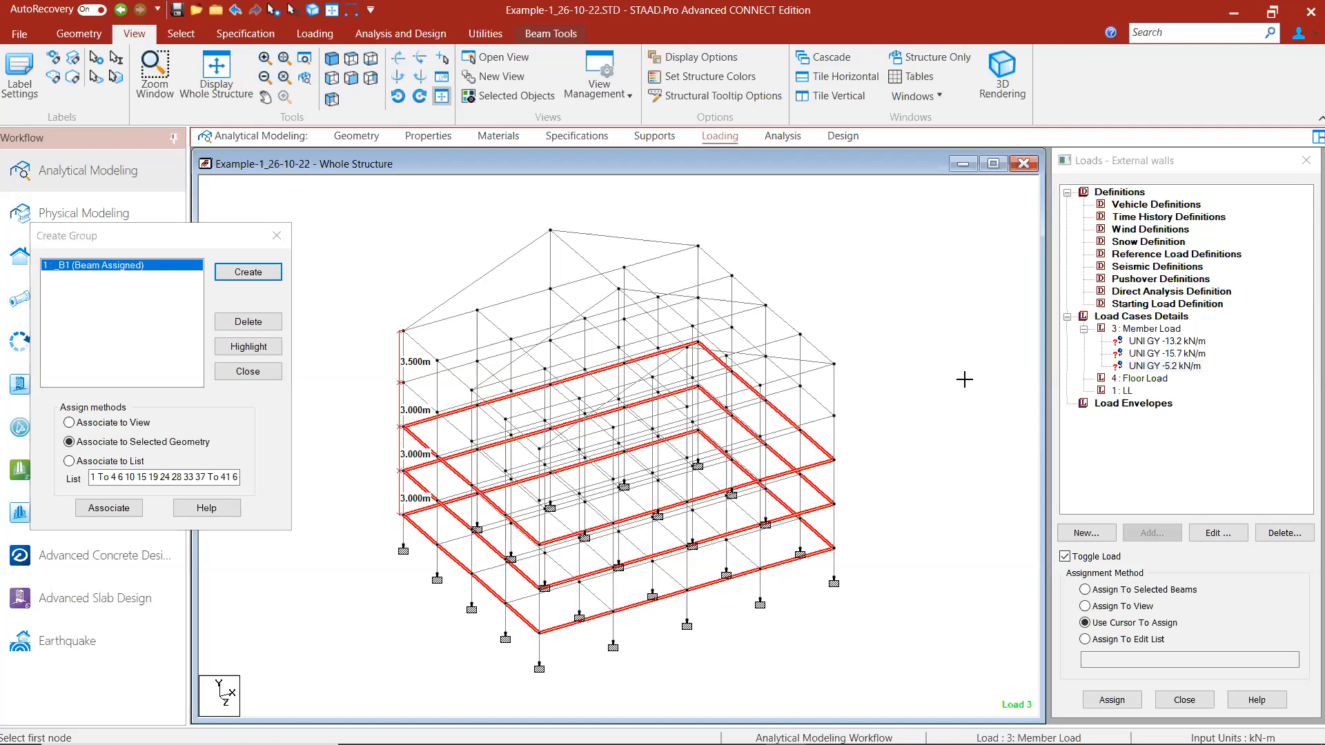
Step: Assign the UNI GY -13.2 kN/m member load to the highlighted beams of group _B1
{"action": "left_click", "coordinate": [1159, 341]}
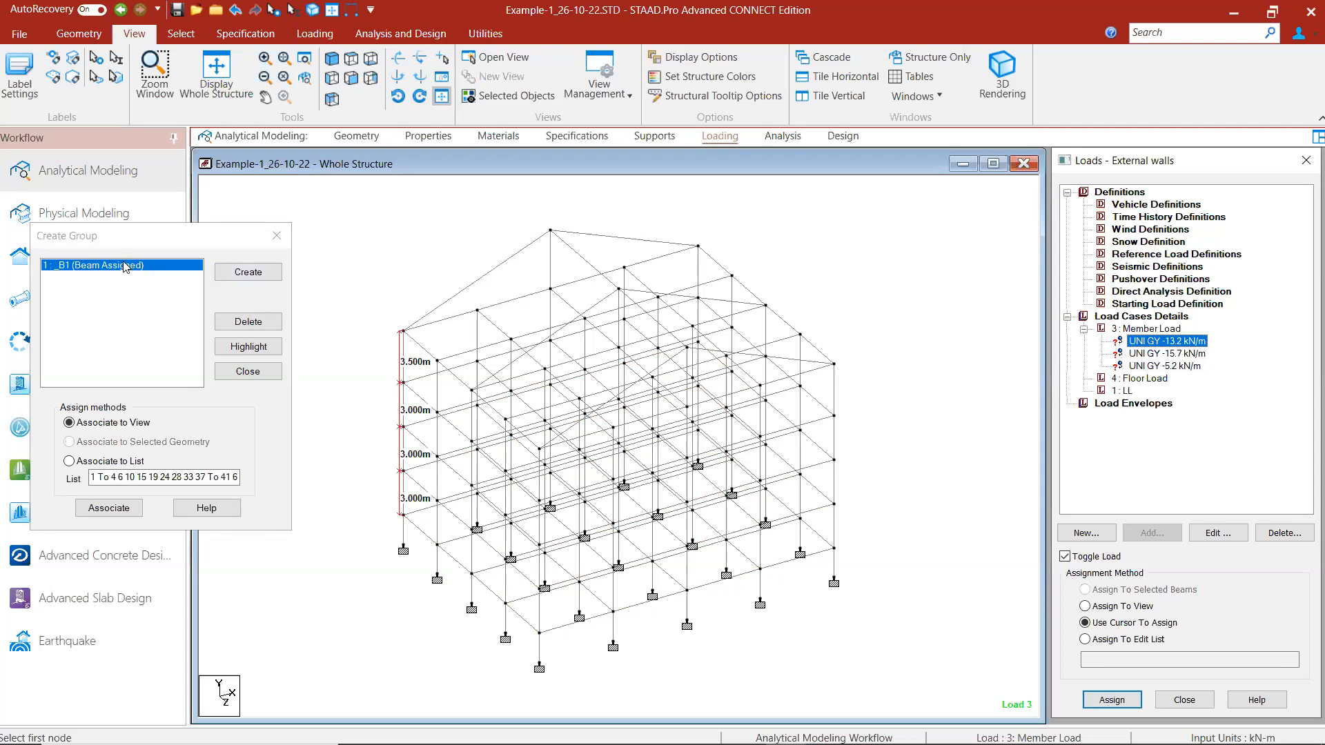
{"action": "left_click", "coordinate": [277, 235]}
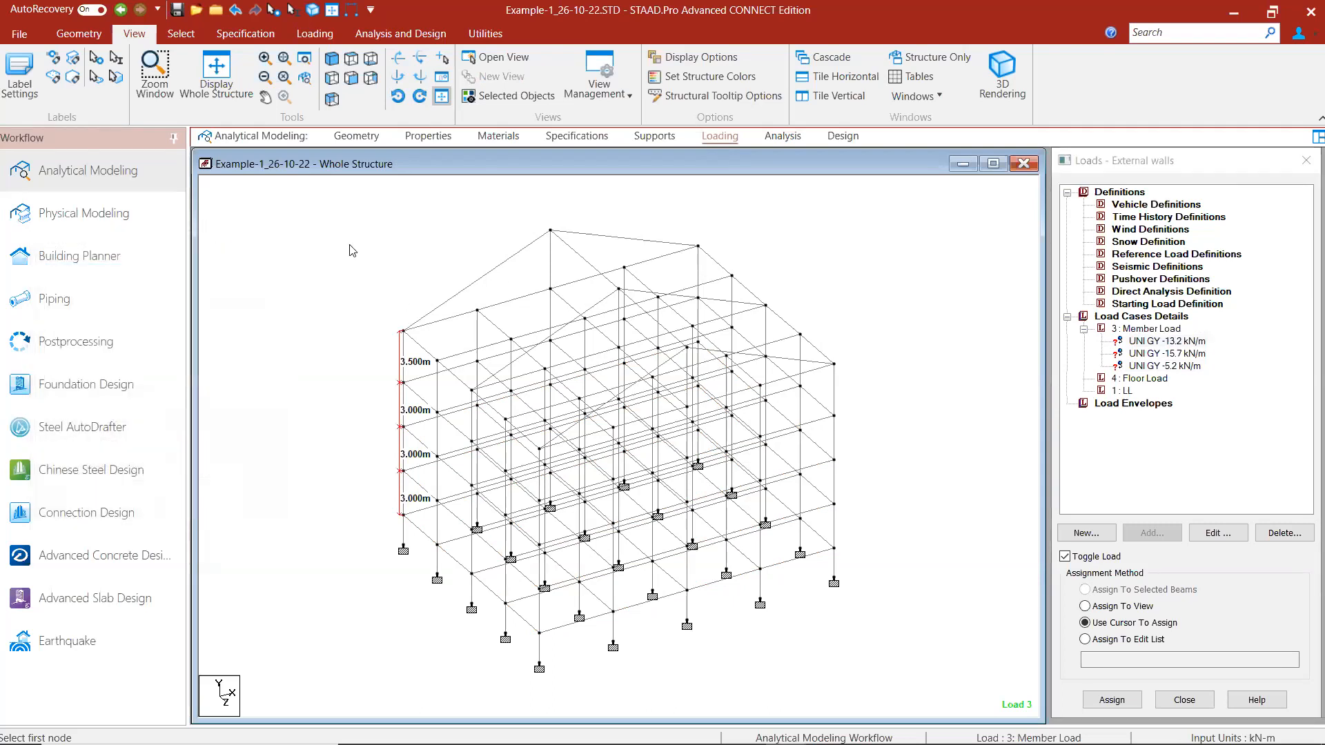
{"action": "key", "text": "ctrl+g"}
{"action": "left_click_drag", "start_coordinate": [351, 187], "coordinate": [256, 195]}
{"action": "left_click", "coordinate": [232, 227]}
{"action": "left_click", "coordinate": [336, 308]}
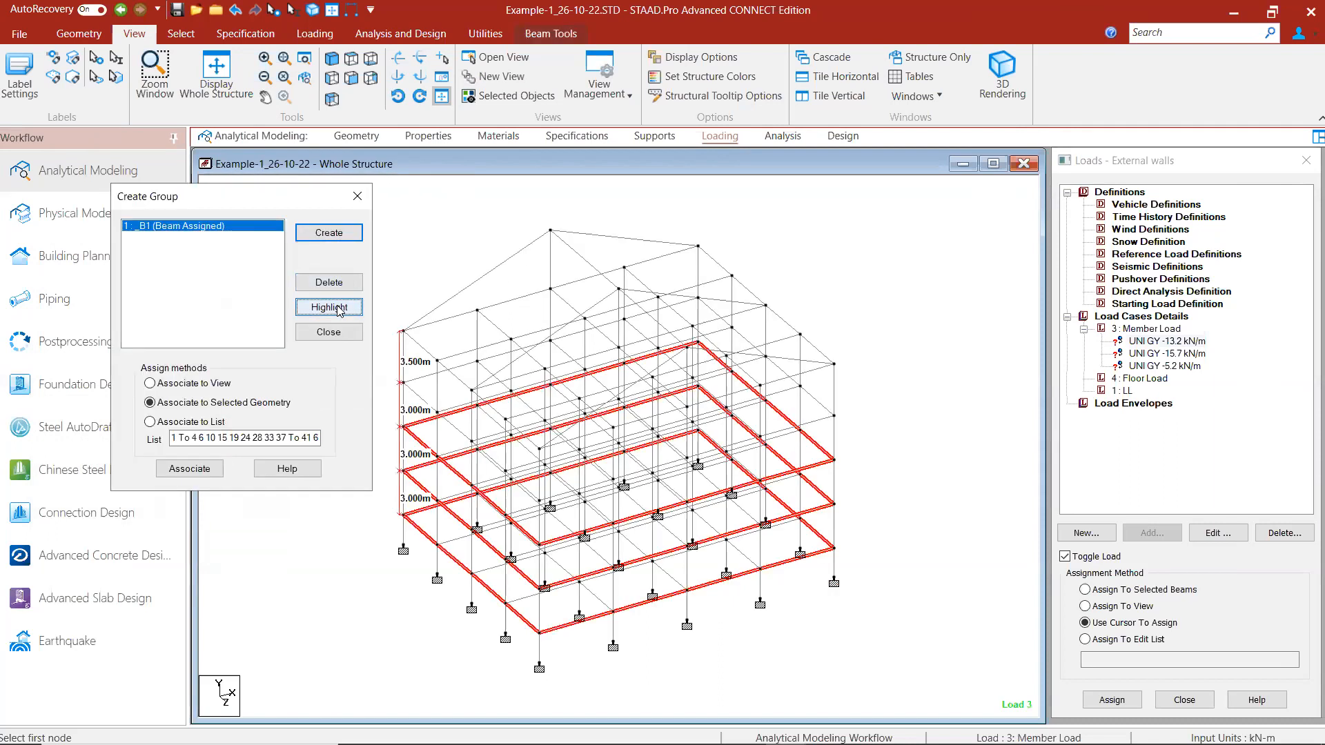
{"action": "left_click", "coordinate": [1086, 590]}
{"action": "left_click", "coordinate": [1112, 701]}
{"action": "left_click", "coordinate": [1191, 488]}
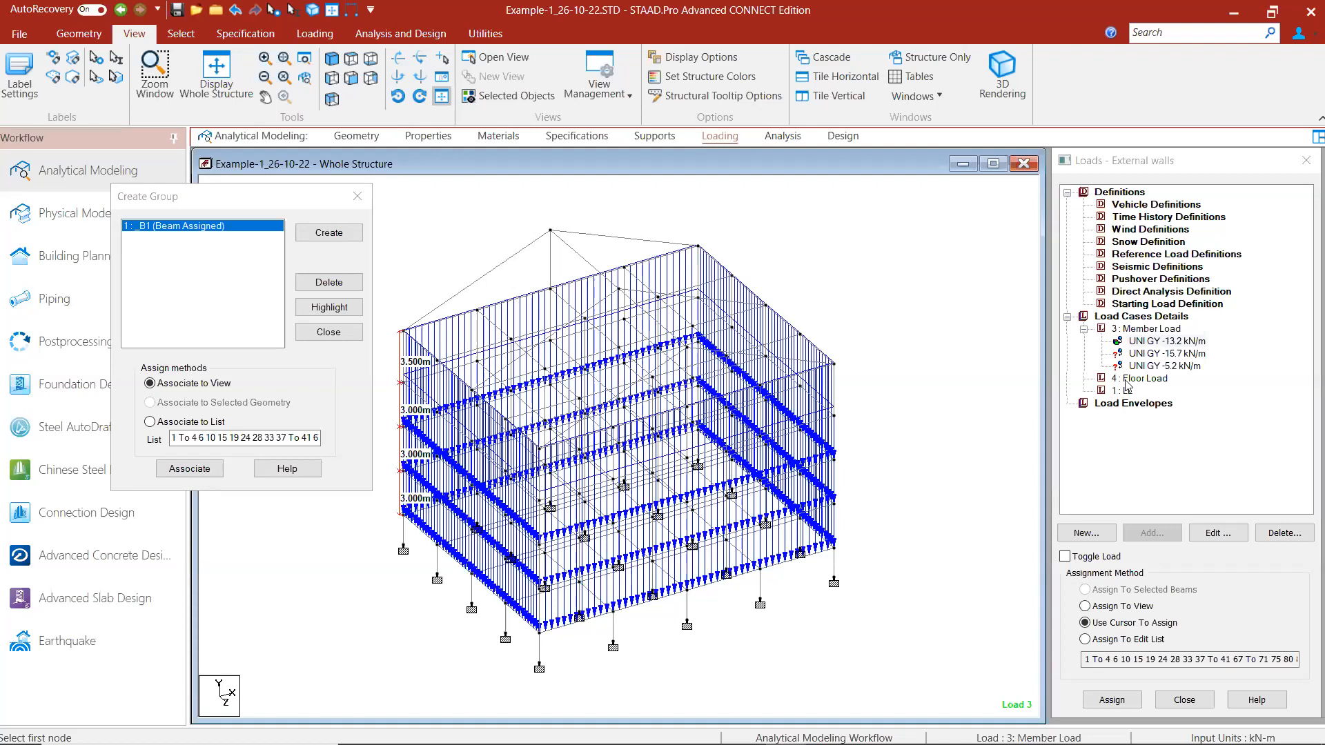
Step: Select the UNI GY -15.7 kN/m load and isolate the floor beams at the base of the 3.5 m storey
{"action": "left_click", "coordinate": [1154, 355]}
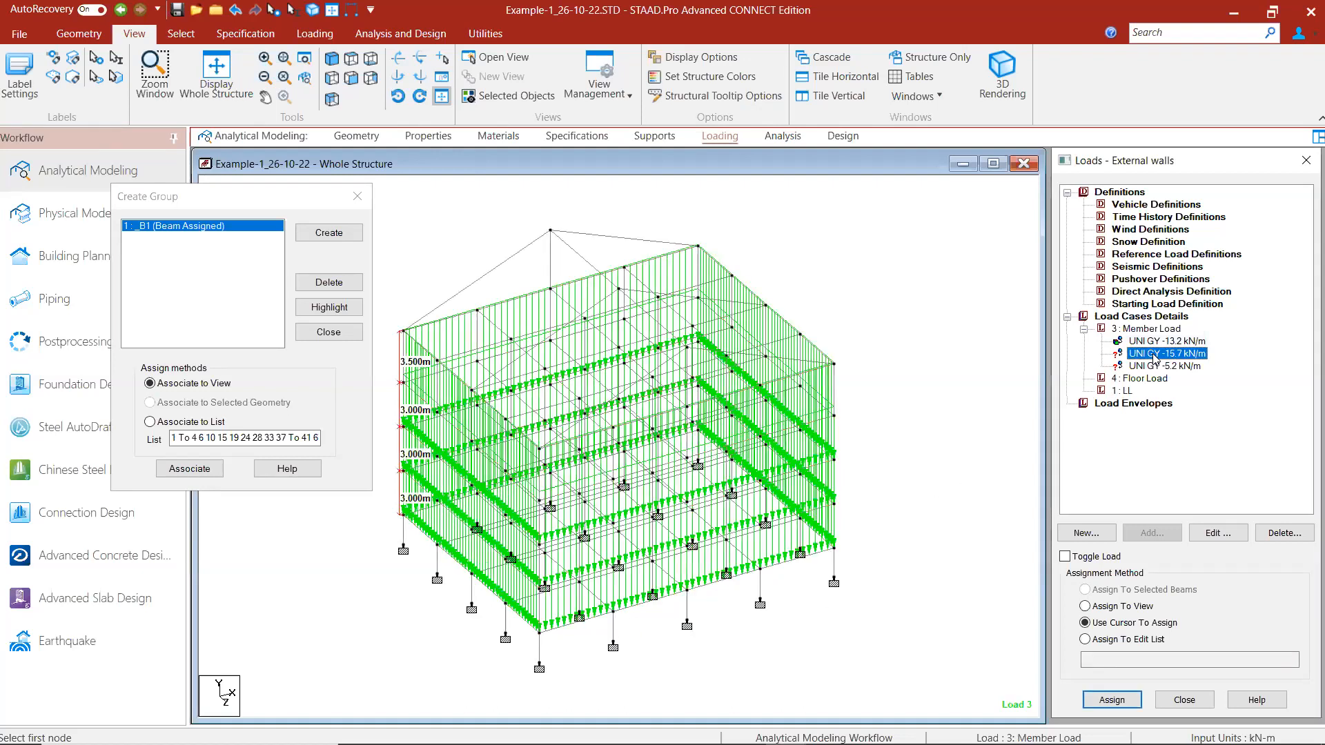
{"action": "left_click", "coordinate": [334, 80]}
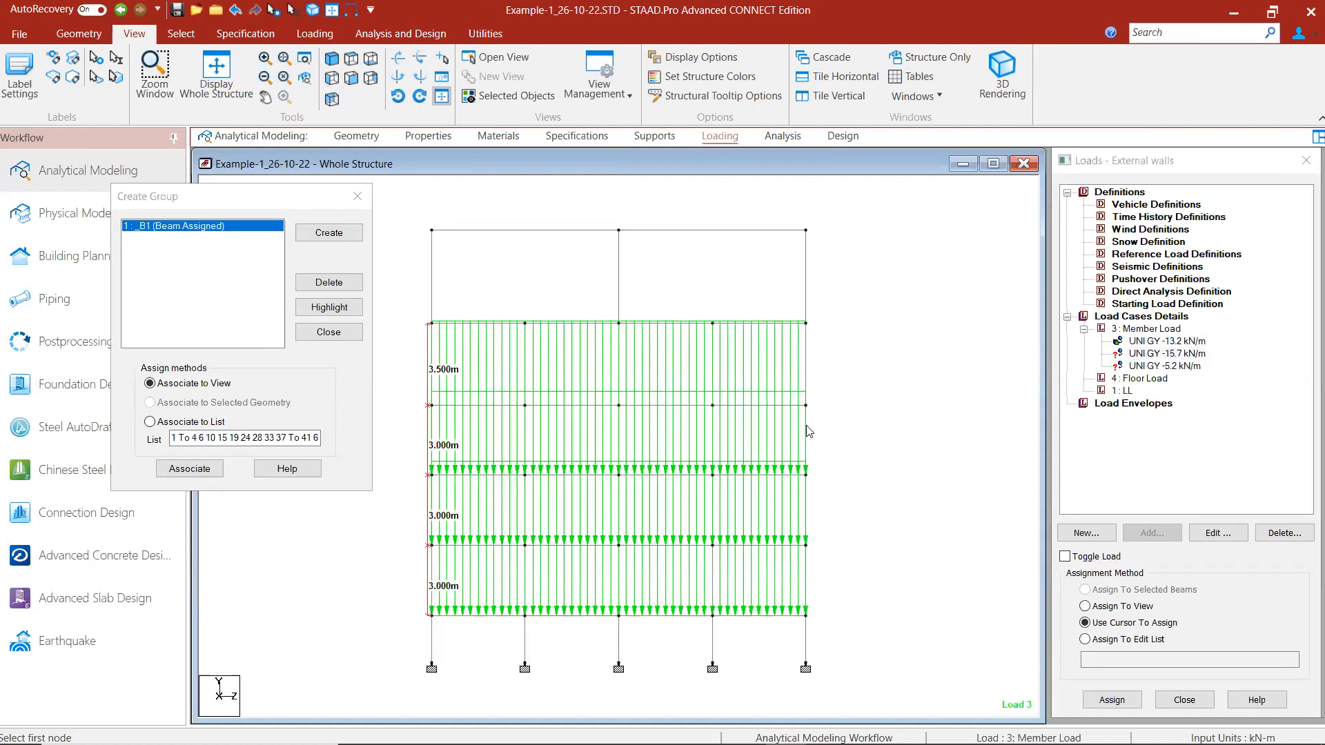
{"action": "left_click_drag", "start_coordinate": [846, 403], "coordinate": [382, 412]}
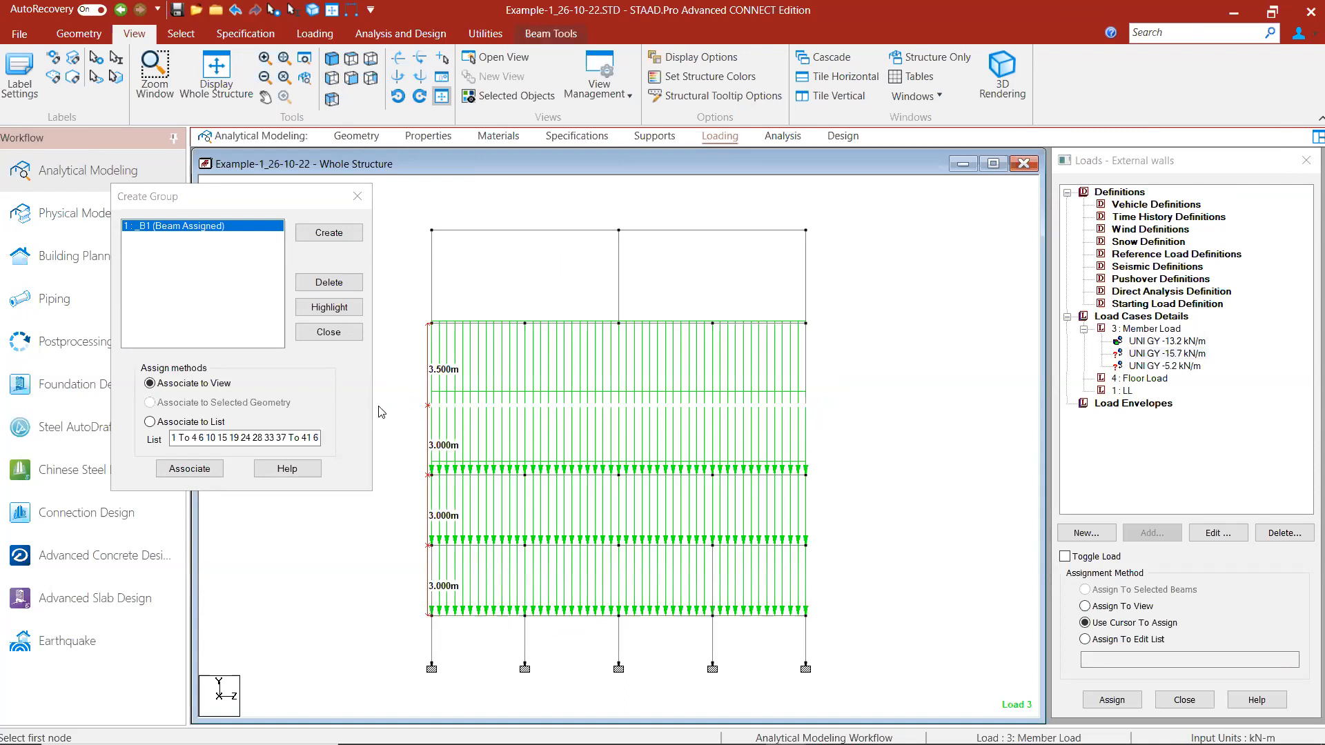
{"action": "left_click", "coordinate": [526, 96]}
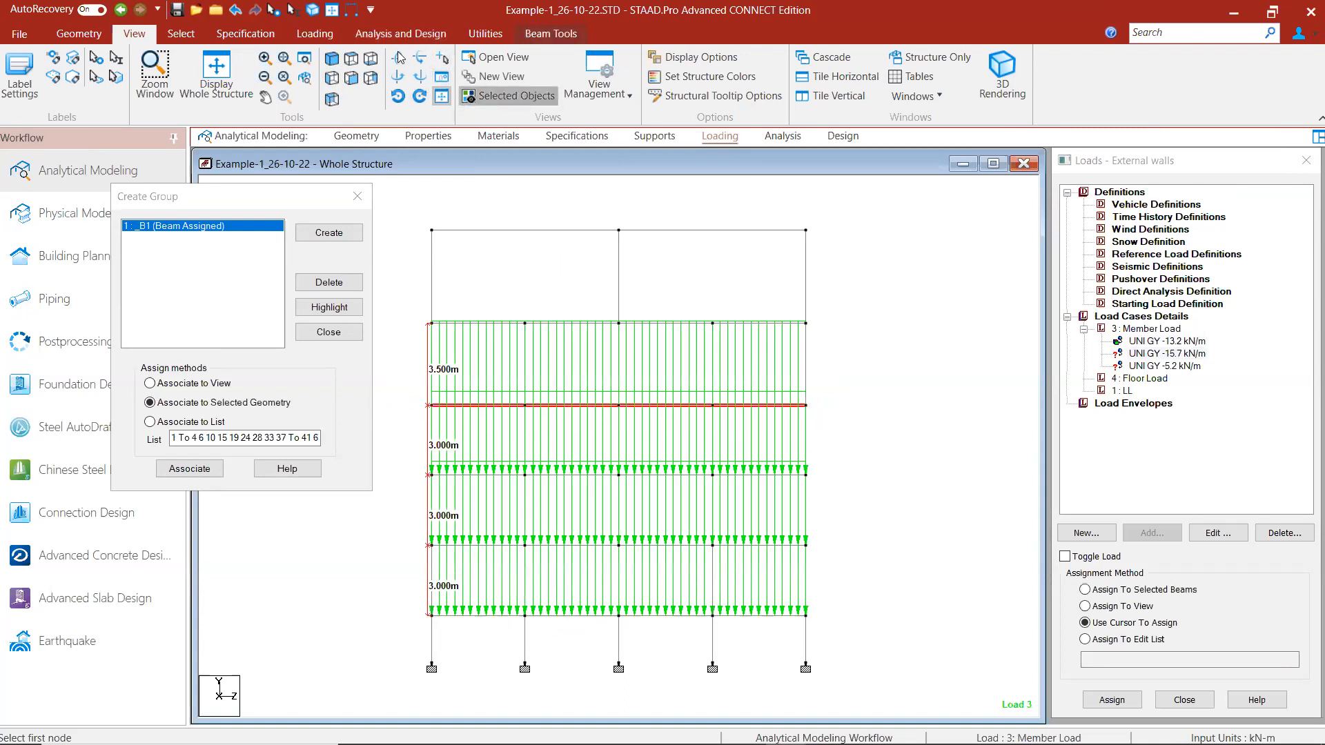
Step: Select that floor's perimeter beams on all four sides in plan view and show only them in isometric view
{"action": "left_click", "coordinate": [348, 60]}
{"action": "left_click", "coordinate": [953, 283]}
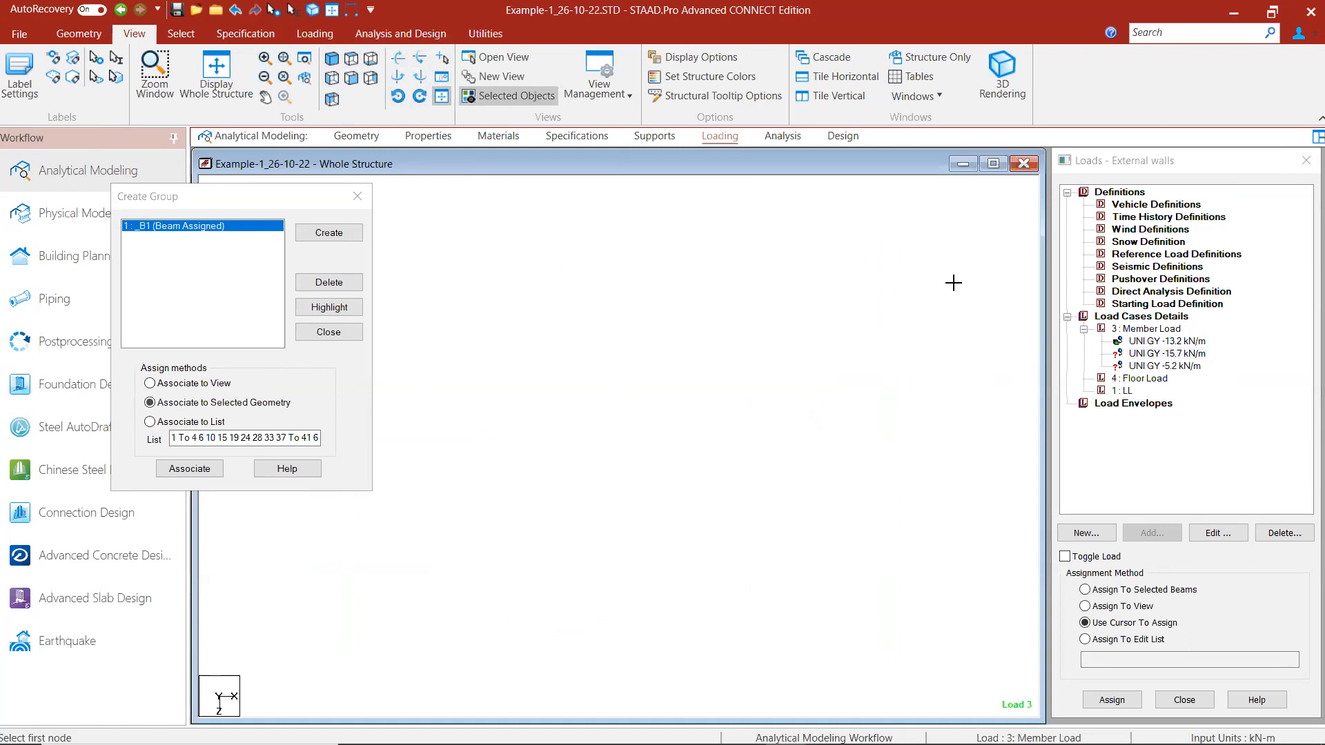
{"action": "left_click_drag", "start_coordinate": [914, 272], "coordinate": [440, 285]}
{"action": "left_click_drag", "start_coordinate": [818, 568], "coordinate": [377, 597], "text": "ctrl"}
{"action": "left_click_drag", "start_coordinate": [483, 274], "coordinate": [498, 587], "text": "ctrl"}
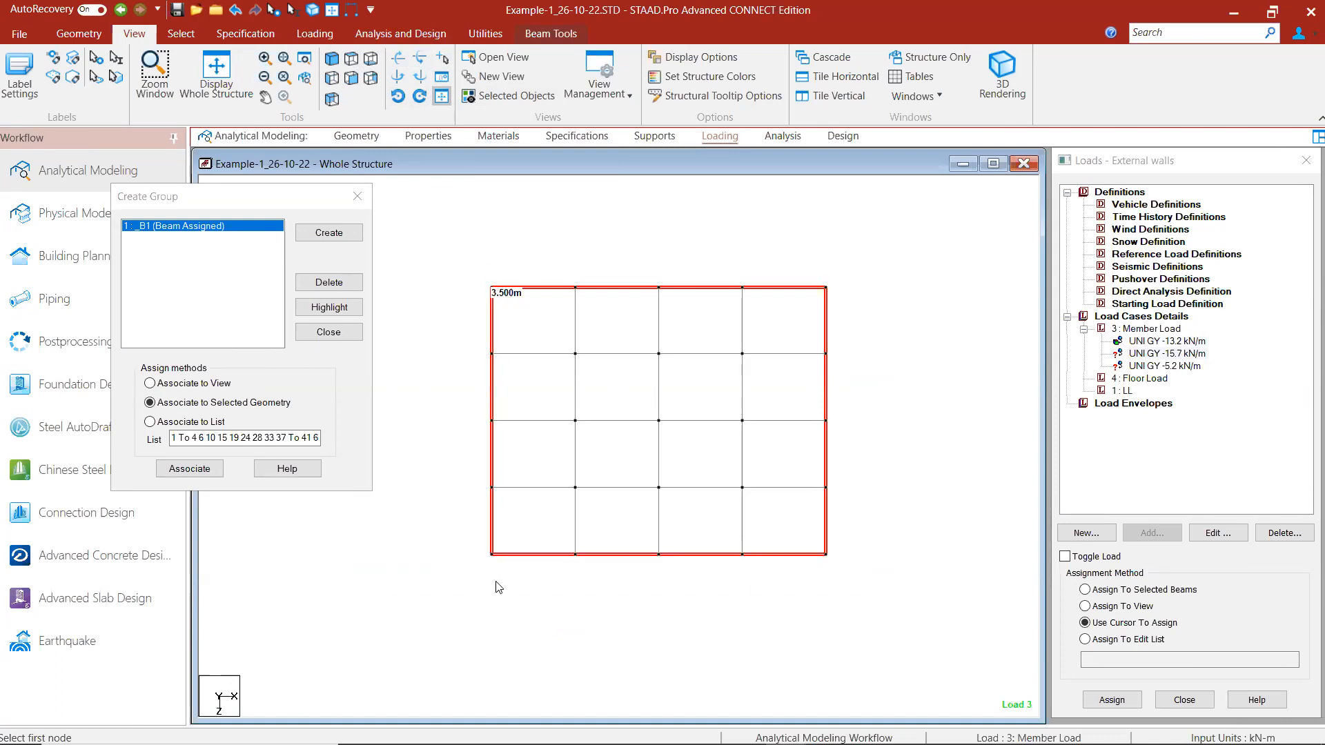
{"action": "left_click", "coordinate": [514, 96]}
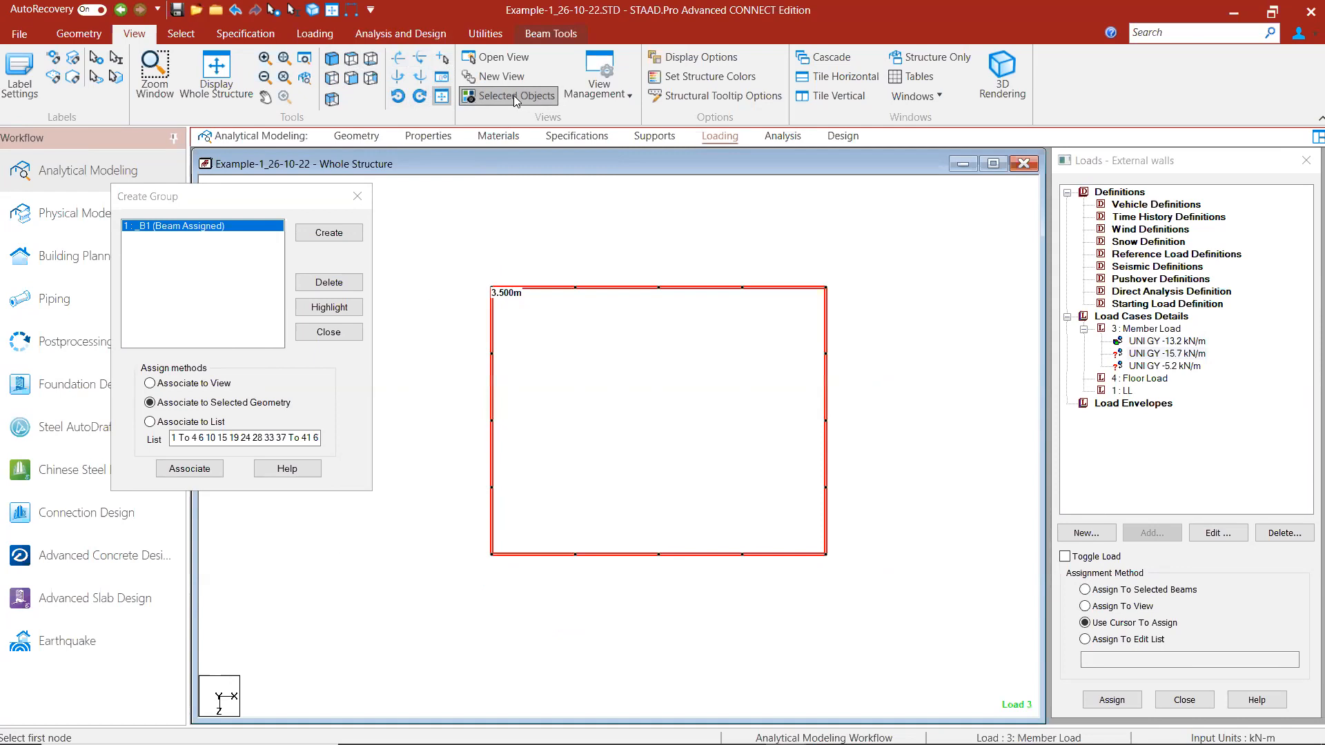
{"action": "left_click", "coordinate": [512, 207]}
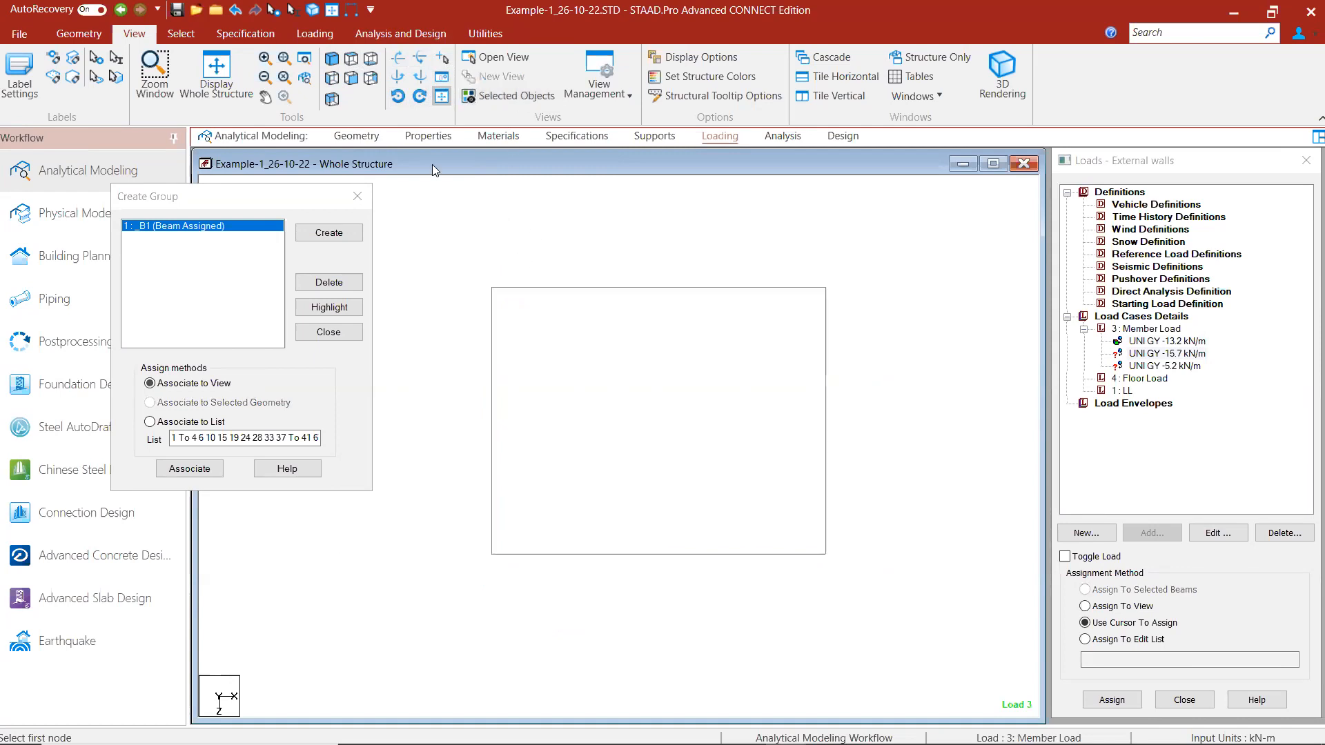
{"action": "left_click", "coordinate": [333, 61]}
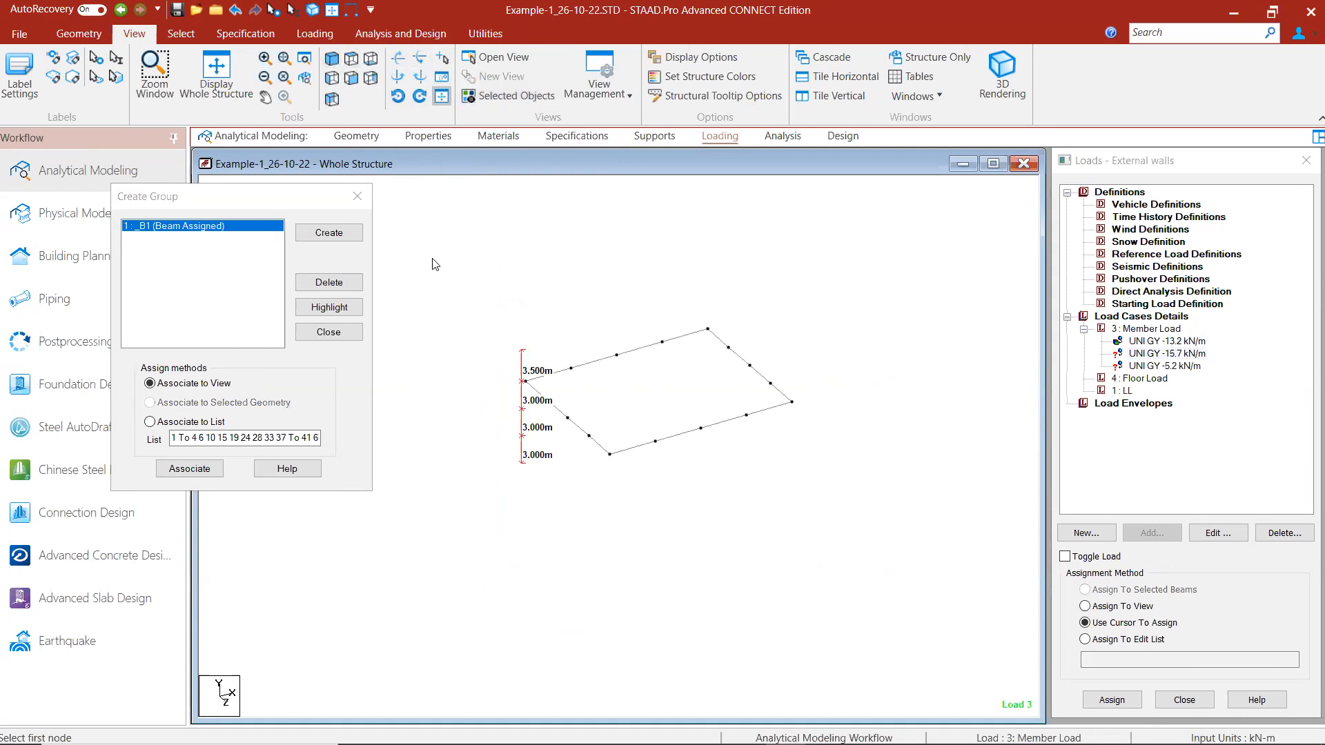
Step: Create a beam group named B2 and associate the selected perimeter beams with it
{"action": "left_click", "coordinate": [328, 234]}
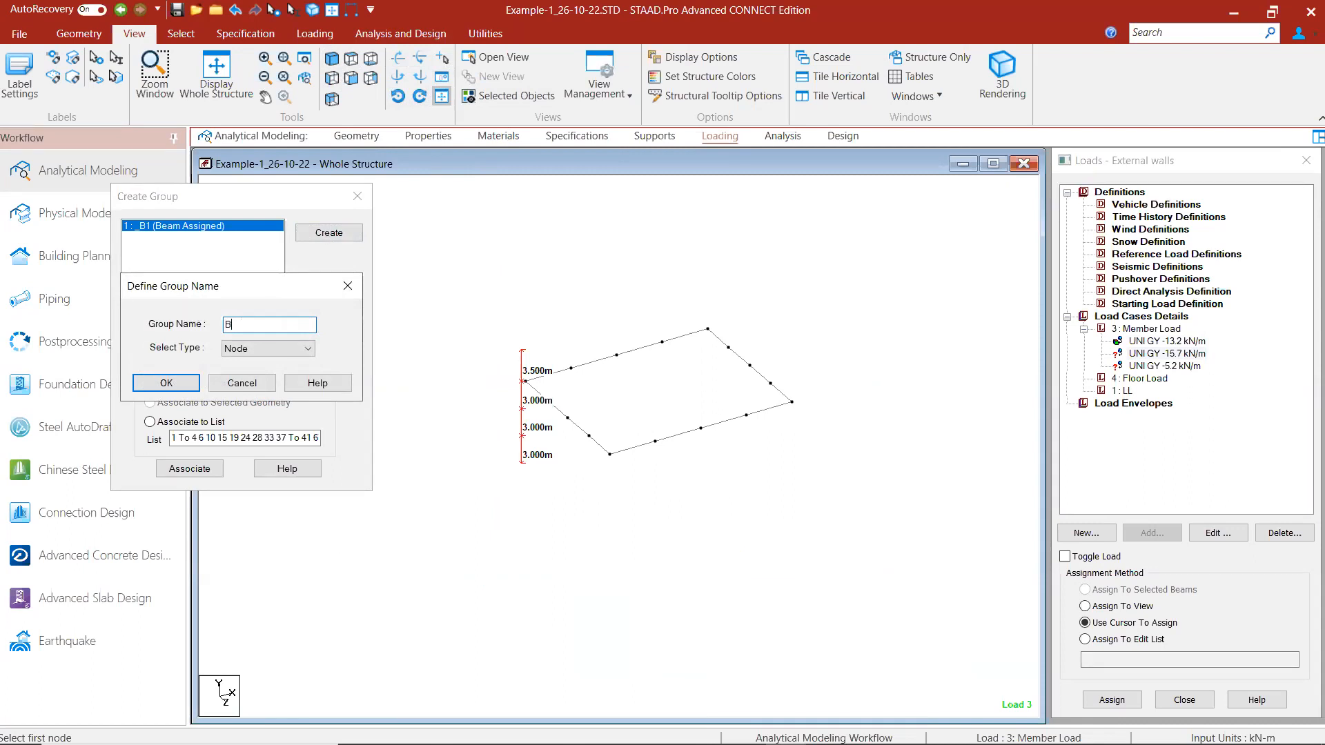
{"action": "left_click", "coordinate": [258, 348]}
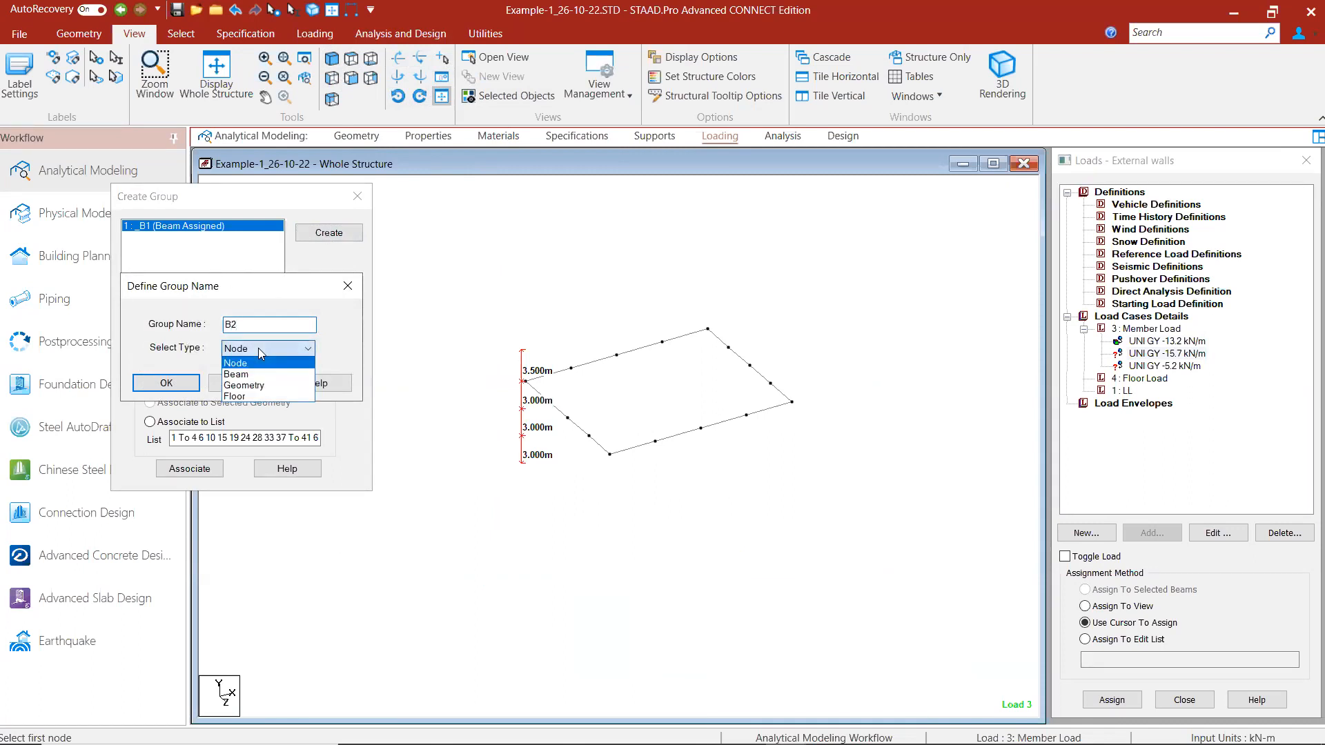
{"action": "left_click", "coordinate": [256, 369]}
{"action": "left_click", "coordinate": [169, 385]}
{"action": "left_click_drag", "start_coordinate": [824, 305], "coordinate": [411, 540]}
{"action": "left_click", "coordinate": [193, 469]}
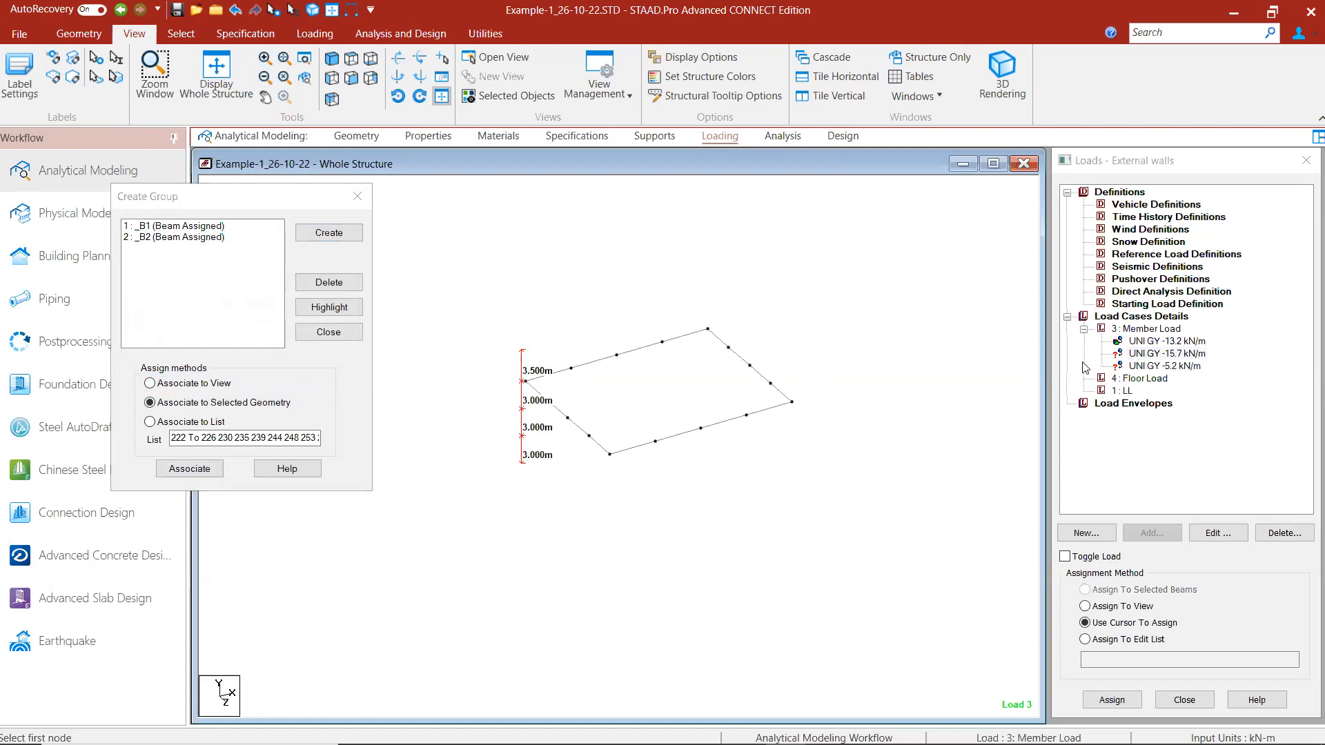
Step: Assign the UNI GY -15.7 kN/m member load to the highlighted beams of group _B2 and display the whole structure
{"action": "left_click", "coordinate": [1167, 341]}
{"action": "left_click", "coordinate": [1167, 354]}
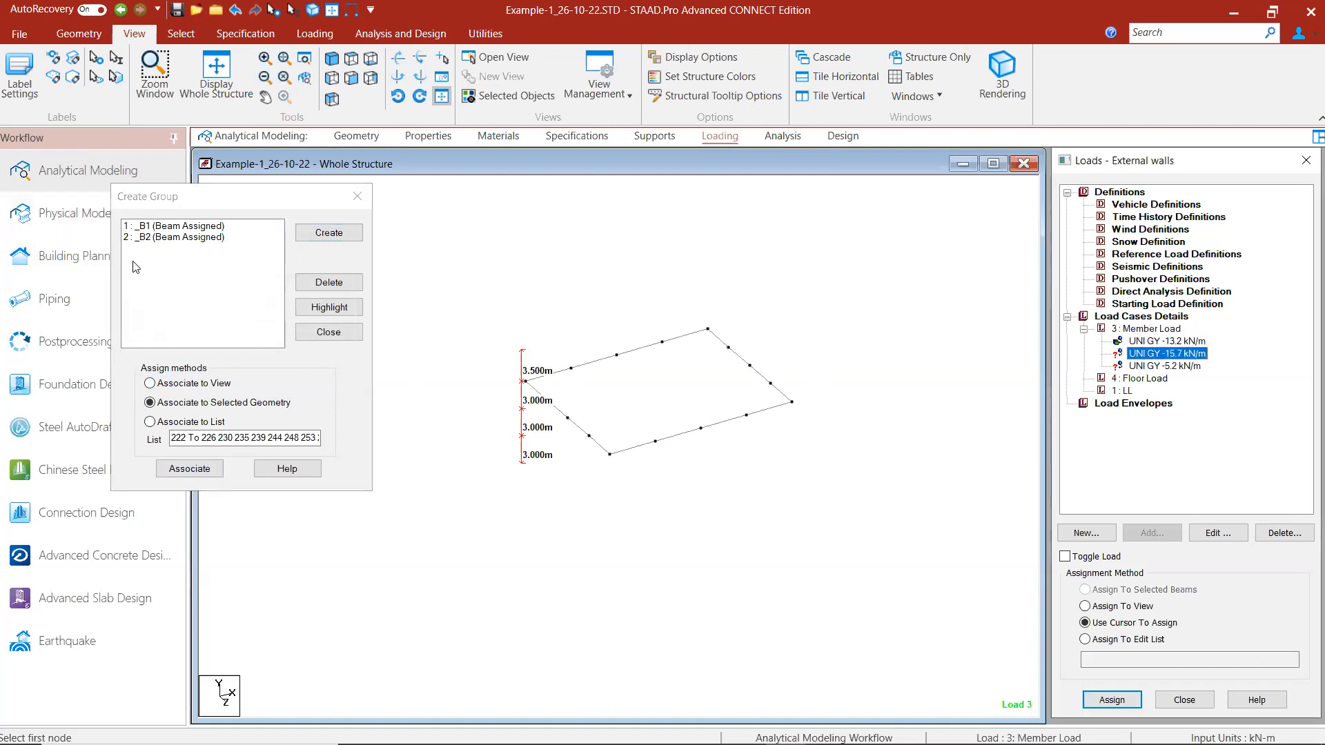
{"action": "left_click", "coordinate": [155, 238]}
{"action": "left_click", "coordinate": [329, 308]}
{"action": "left_click", "coordinate": [343, 315]}
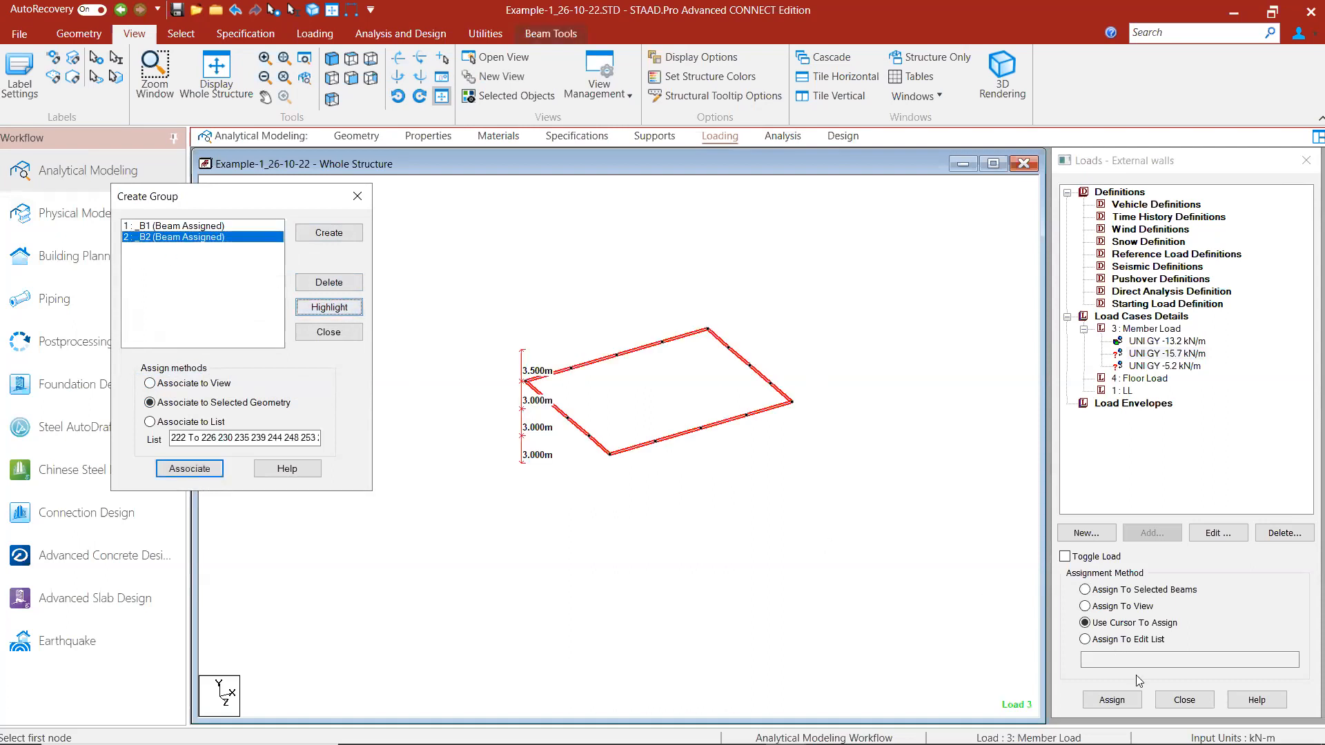
{"action": "left_click", "coordinate": [1143, 591]}
{"action": "left_click", "coordinate": [1113, 699]}
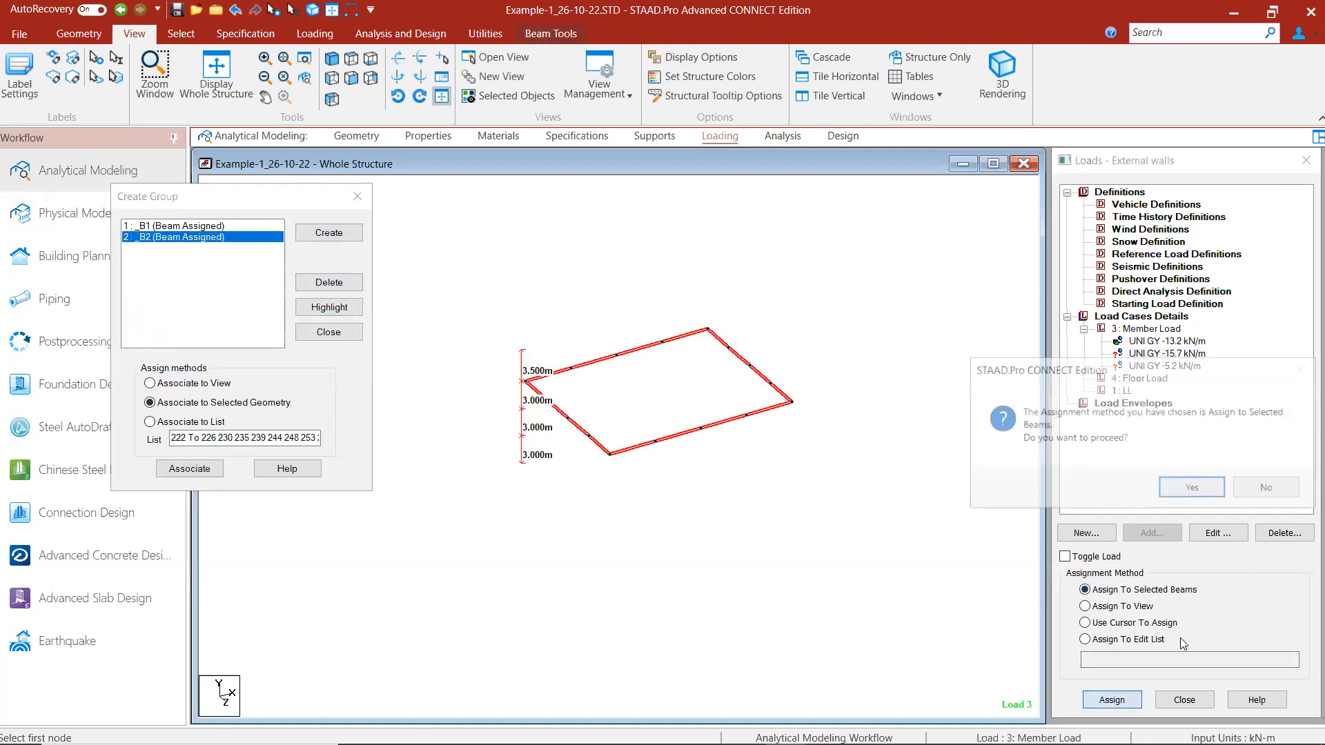
{"action": "left_click", "coordinate": [1192, 490]}
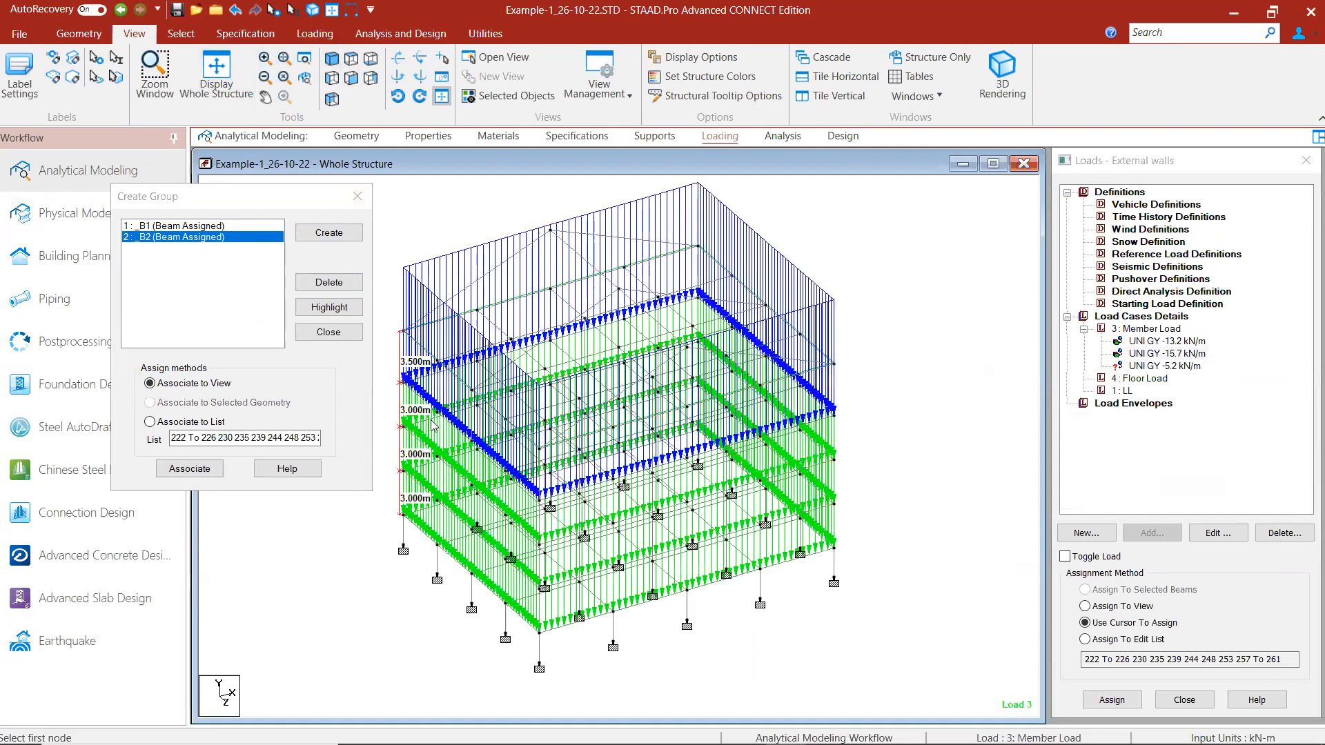
Step: Select the UNI GY -5.2 kN/m load and isolate the floor beams at the top of the 3.5 m storey in plan view
{"action": "left_click", "coordinate": [1176, 366]}
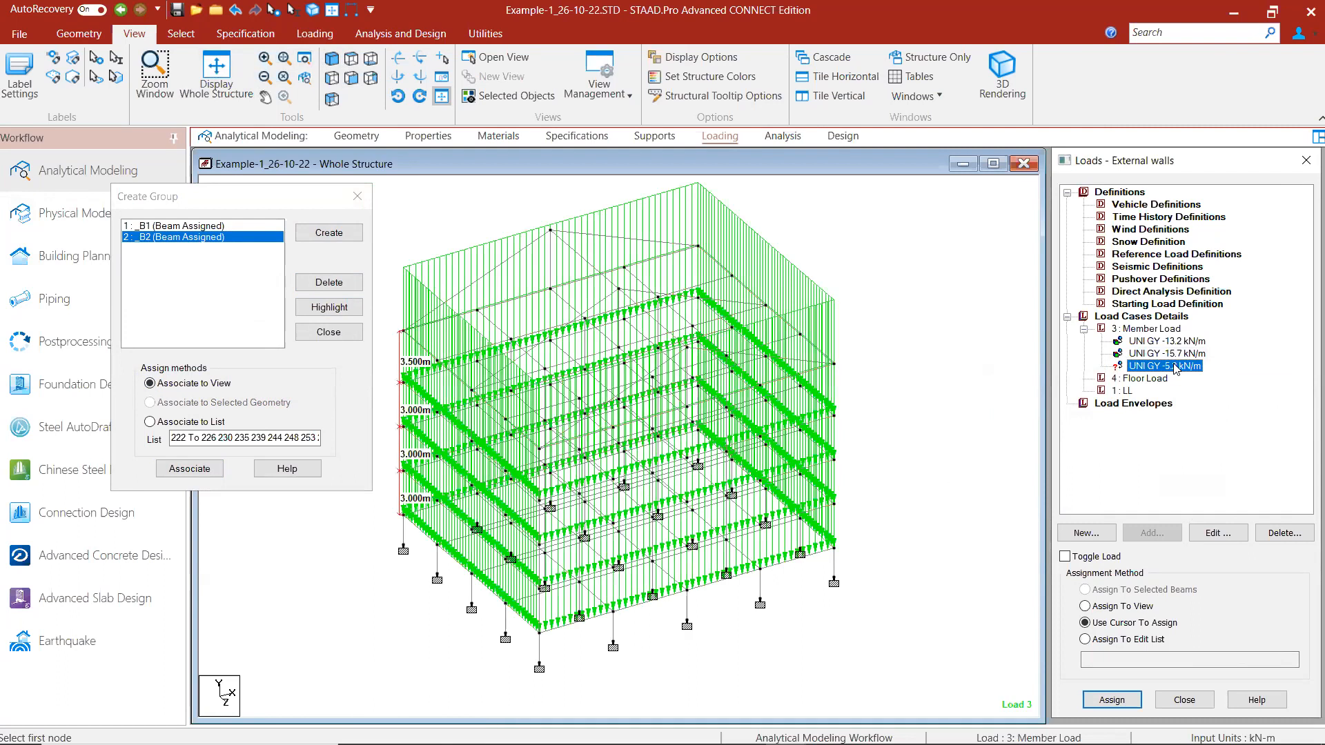
{"action": "left_click", "coordinate": [333, 76]}
{"action": "left_click_drag", "start_coordinate": [894, 362], "coordinate": [462, 376]}
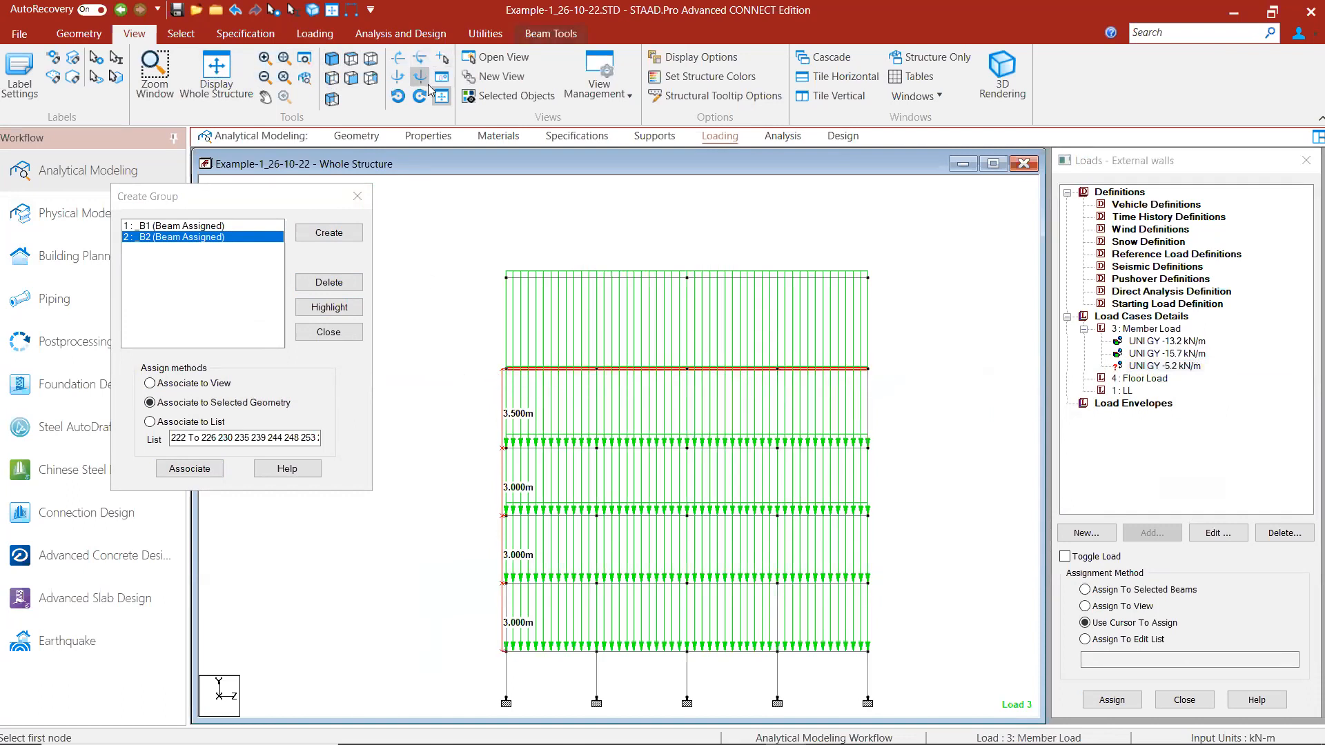
{"action": "left_click", "coordinate": [507, 96]}
{"action": "left_click", "coordinate": [352, 59]}
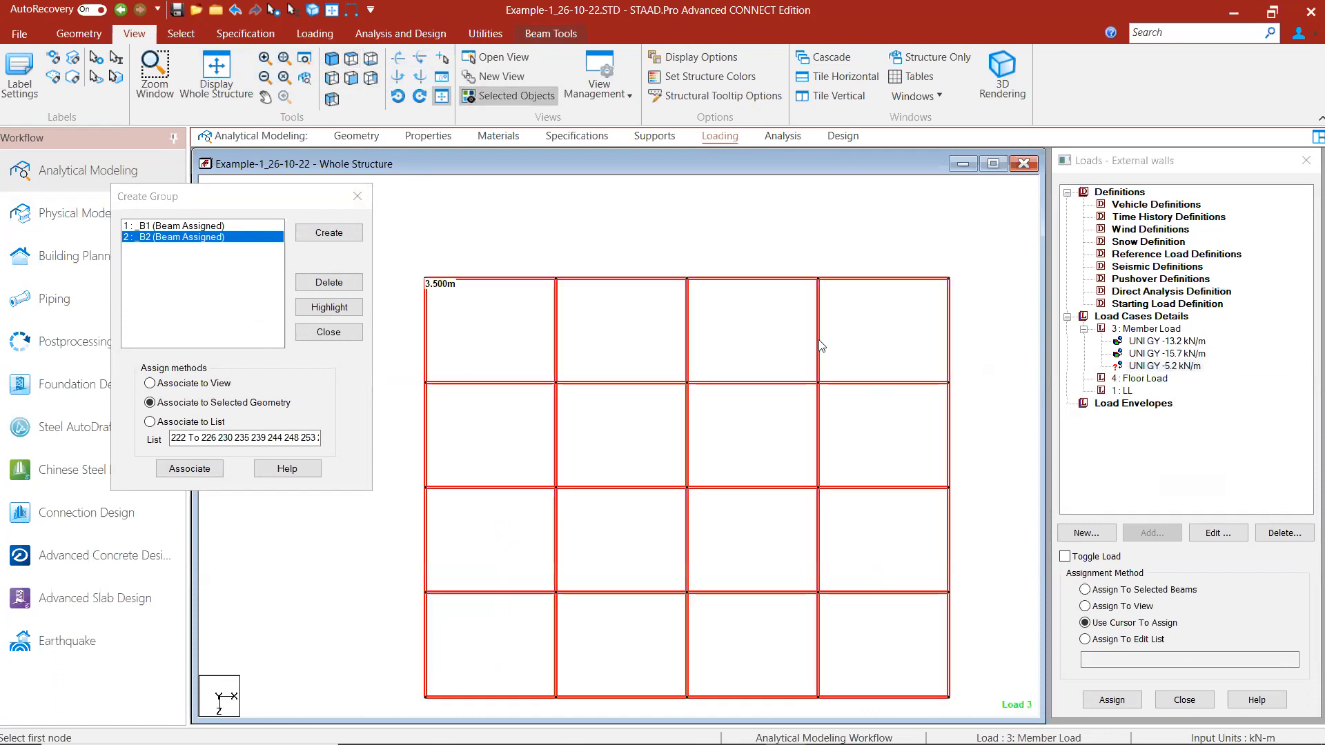
Step: Select that level's perimeter beams on all four sides and show only them
{"action": "left_click", "coordinate": [933, 277]}
{"action": "left_click_drag", "start_coordinate": [1004, 247], "coordinate": [416, 288]}
{"action": "scroll", "coordinate": [584, 229], "scroll_direction": "down", "scroll_amount": 1}
{"action": "left_click_drag", "start_coordinate": [923, 305], "coordinate": [872, 607], "text": "ctrl"}
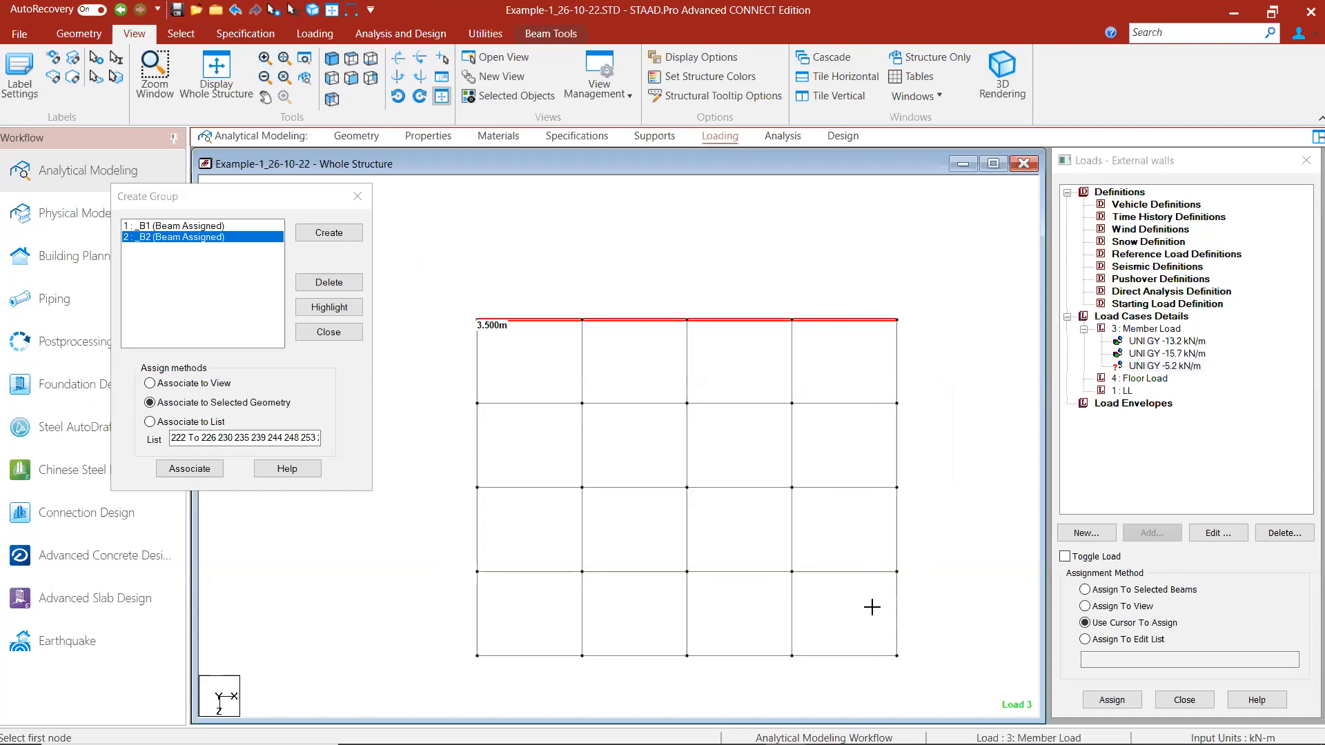
{"action": "left_click_drag", "start_coordinate": [456, 303], "coordinate": [493, 704], "text": "ctrl"}
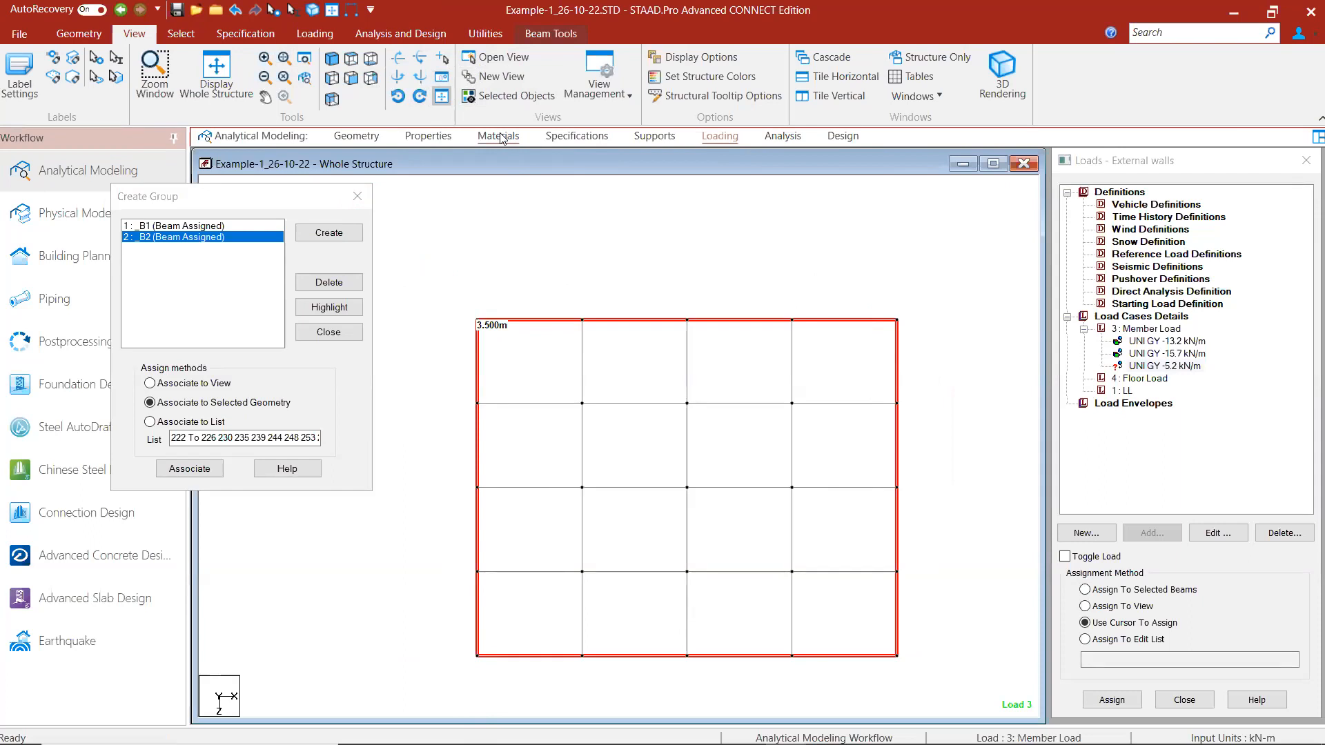
{"action": "left_click", "coordinate": [496, 97]}
Step: Create a beam group named Parapet and associate the selected perimeter beams with it in isometric view
{"action": "left_click", "coordinate": [207, 312]}
{"action": "left_click", "coordinate": [307, 235]}
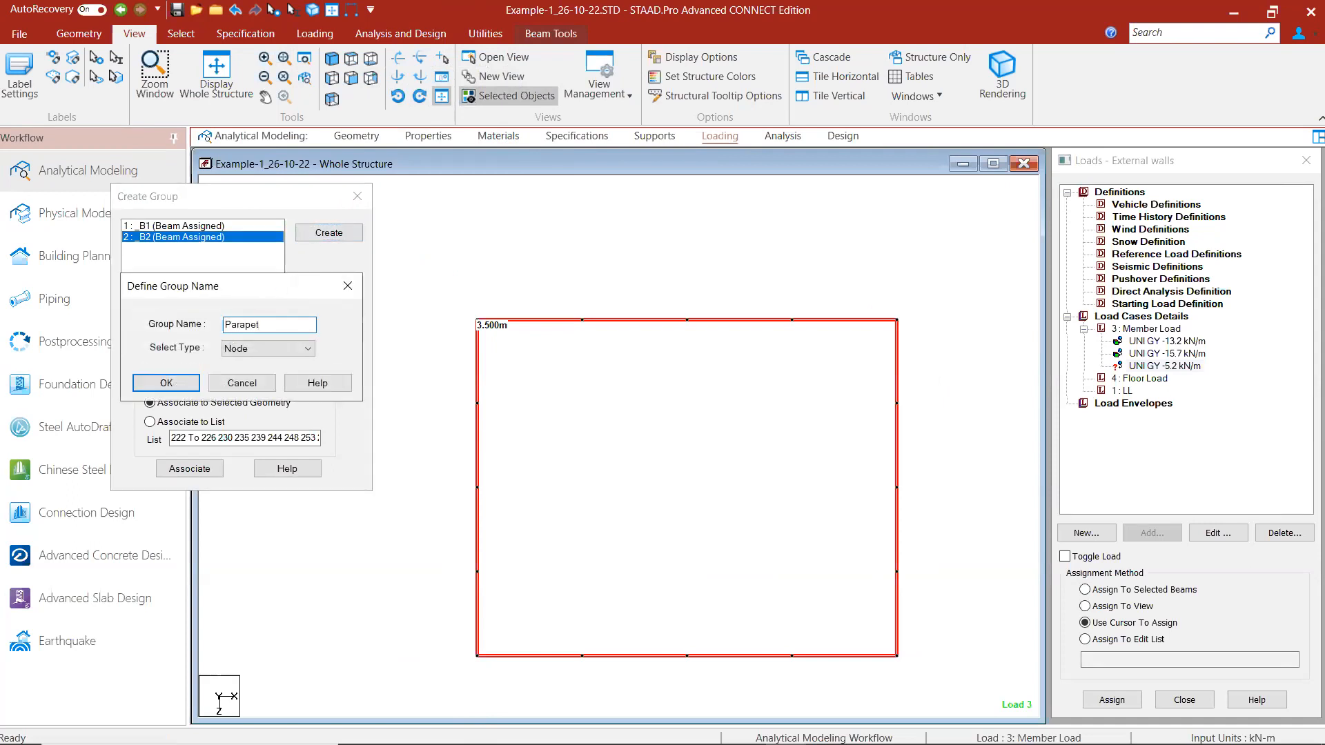
{"action": "left_click", "coordinate": [259, 348]}
{"action": "left_click", "coordinate": [255, 371]}
{"action": "left_click", "coordinate": [166, 384]}
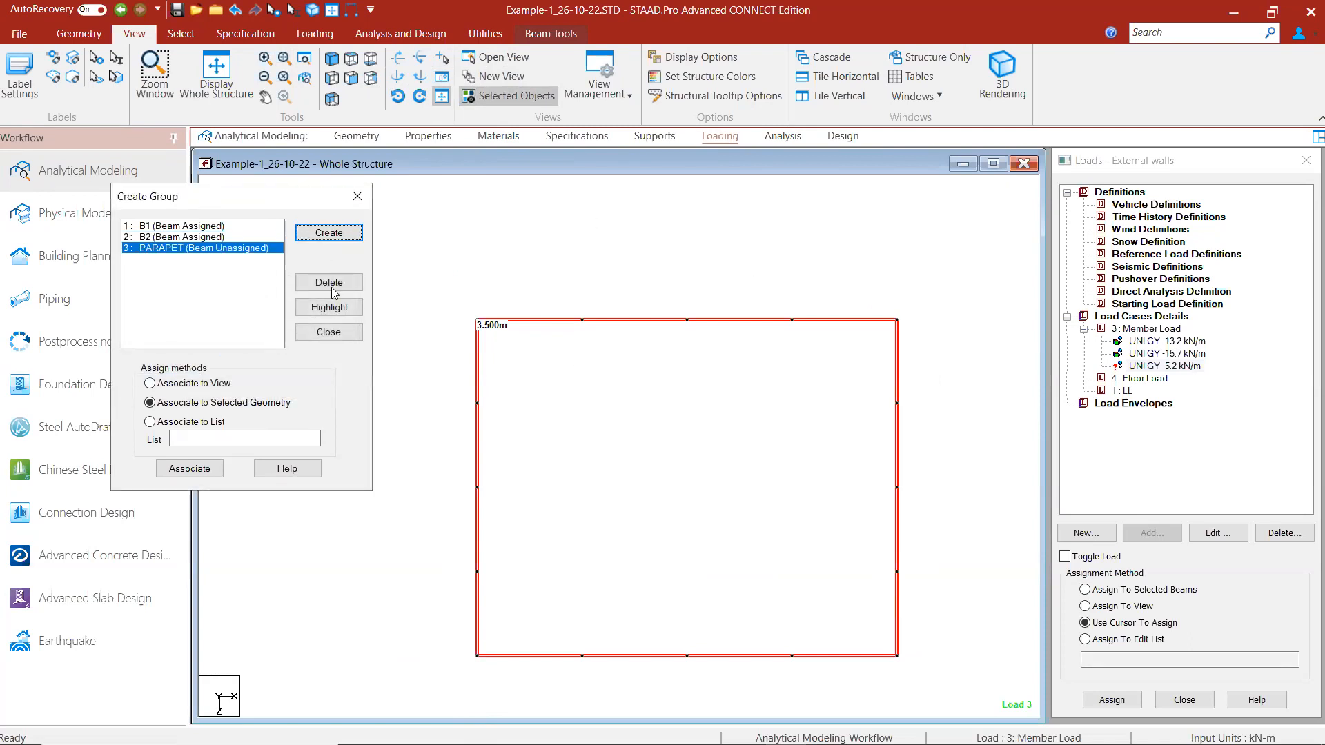
{"action": "left_click", "coordinate": [332, 59]}
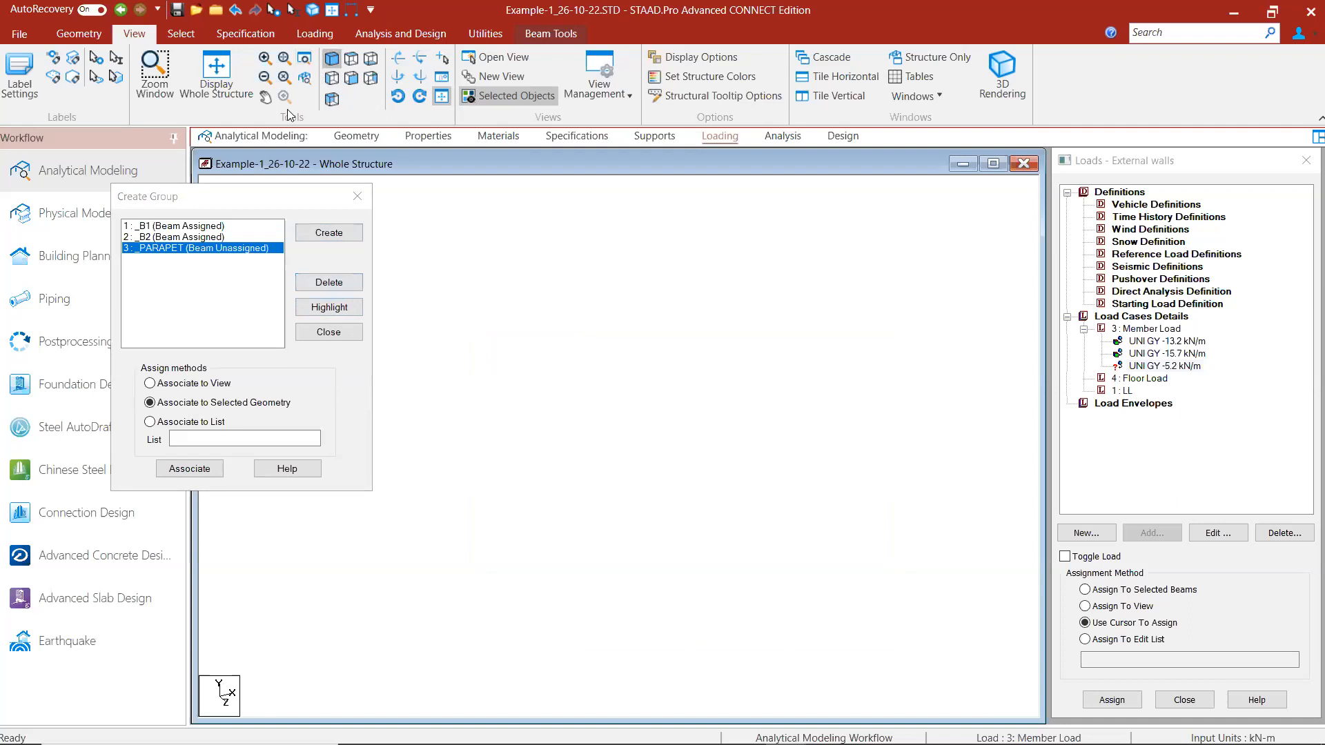
{"action": "left_click", "coordinate": [189, 470]}
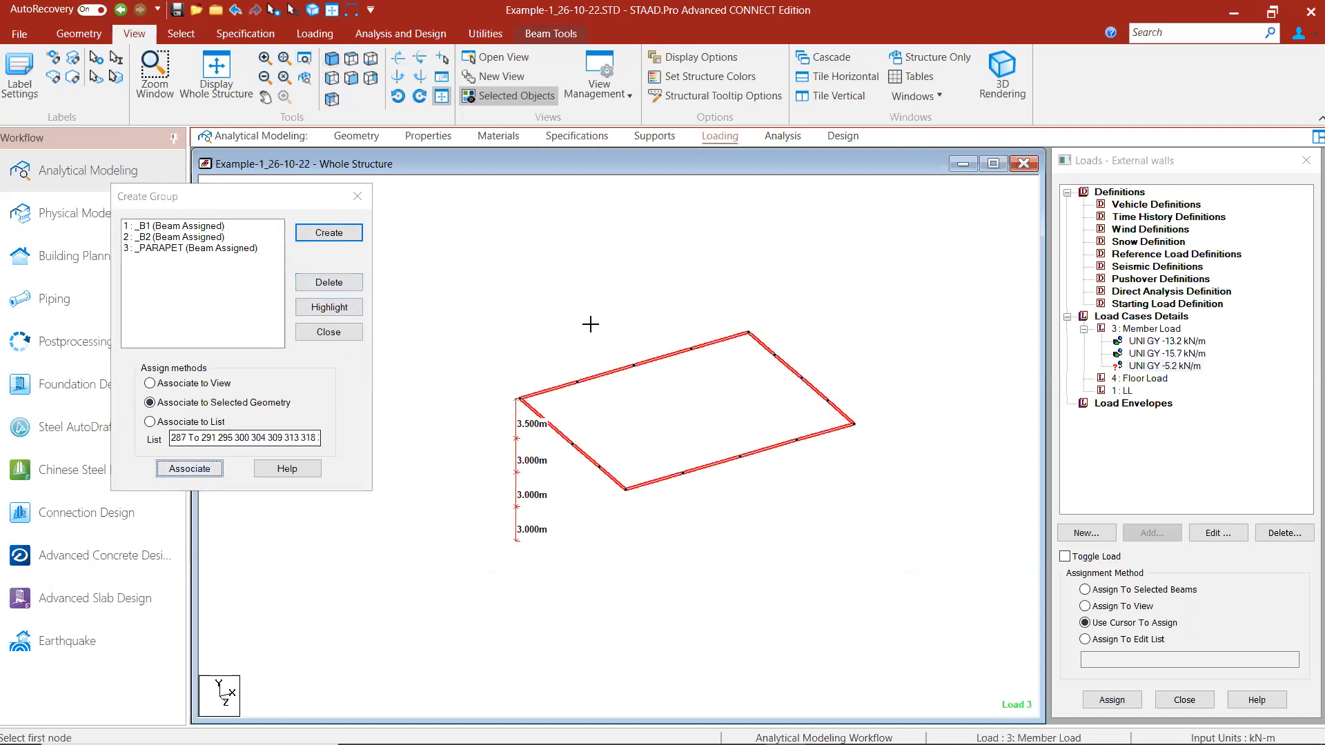
Step: Assign the UNI GY -5.2 kN/m member load to the highlighted beams of group _PARAPET and display the whole structure
{"action": "left_click", "coordinate": [1154, 367]}
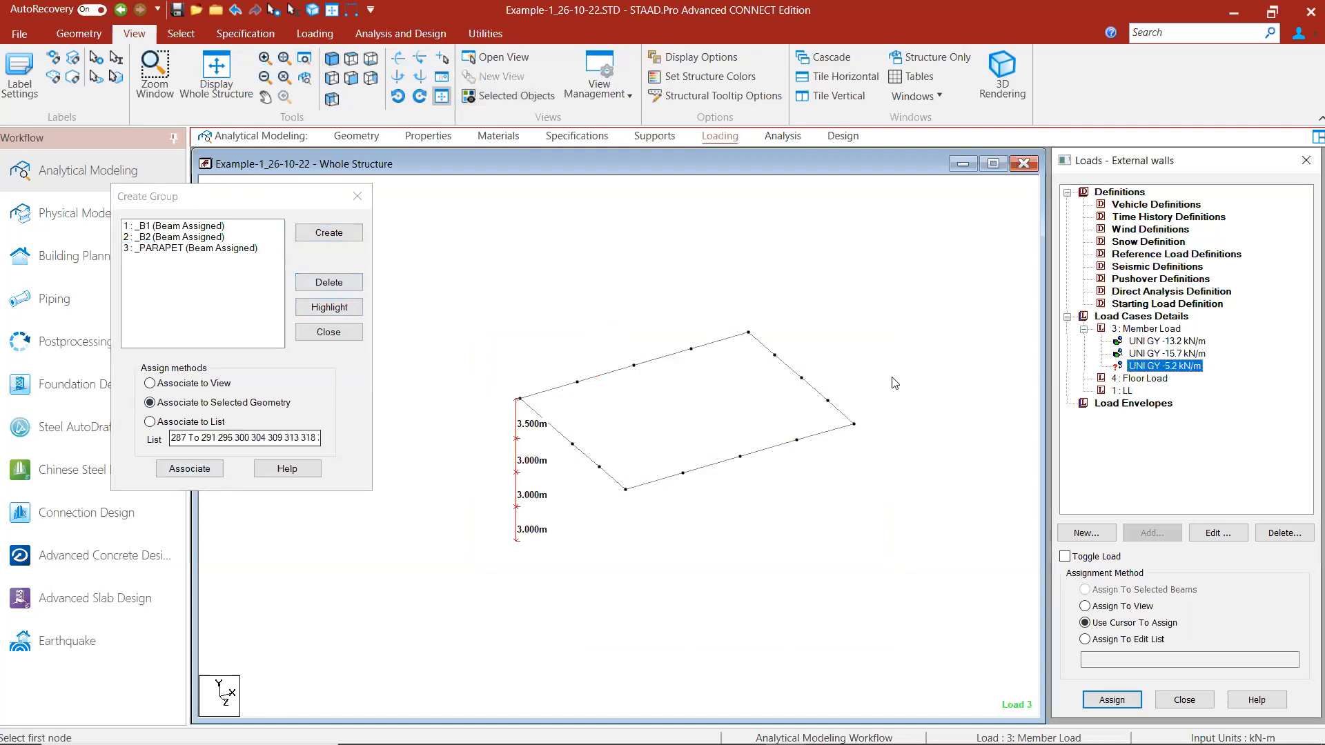
{"action": "left_click", "coordinate": [225, 249]}
{"action": "left_click", "coordinate": [329, 307]}
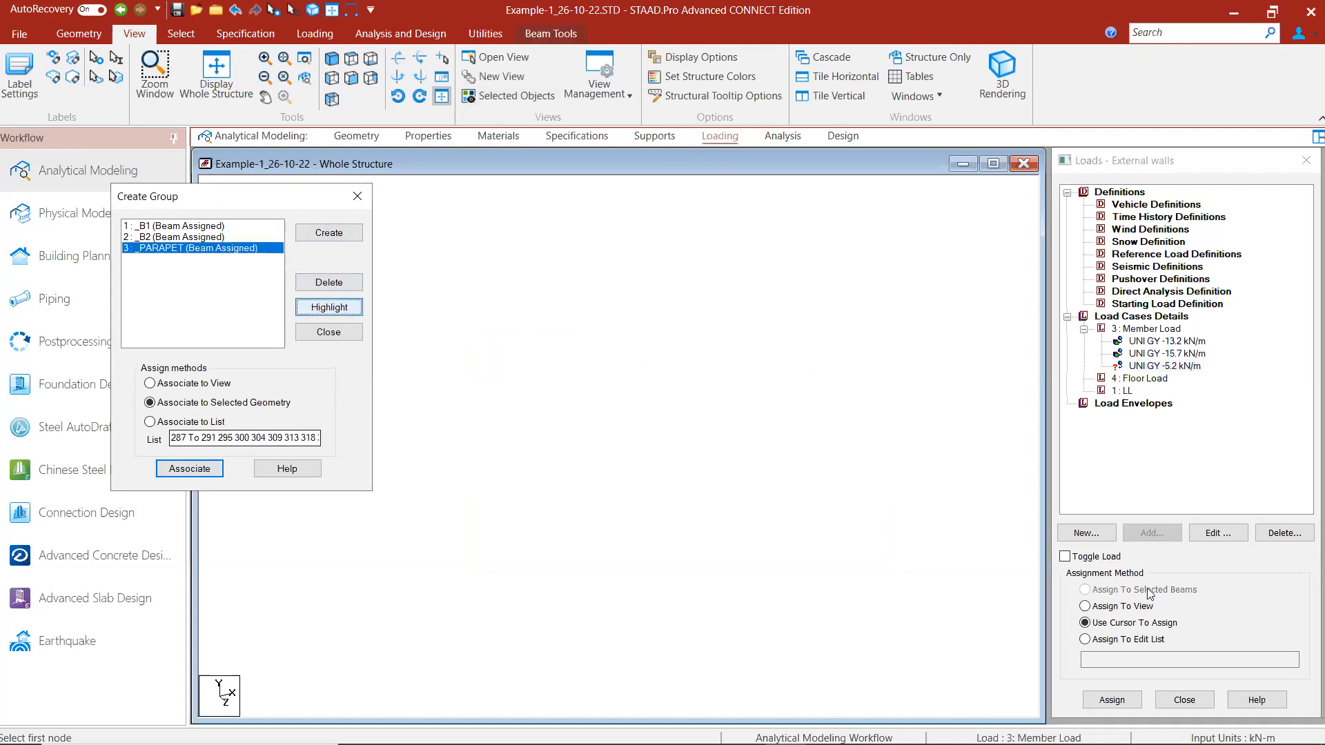
{"action": "left_click", "coordinate": [1085, 589]}
{"action": "left_click", "coordinate": [1112, 700]}
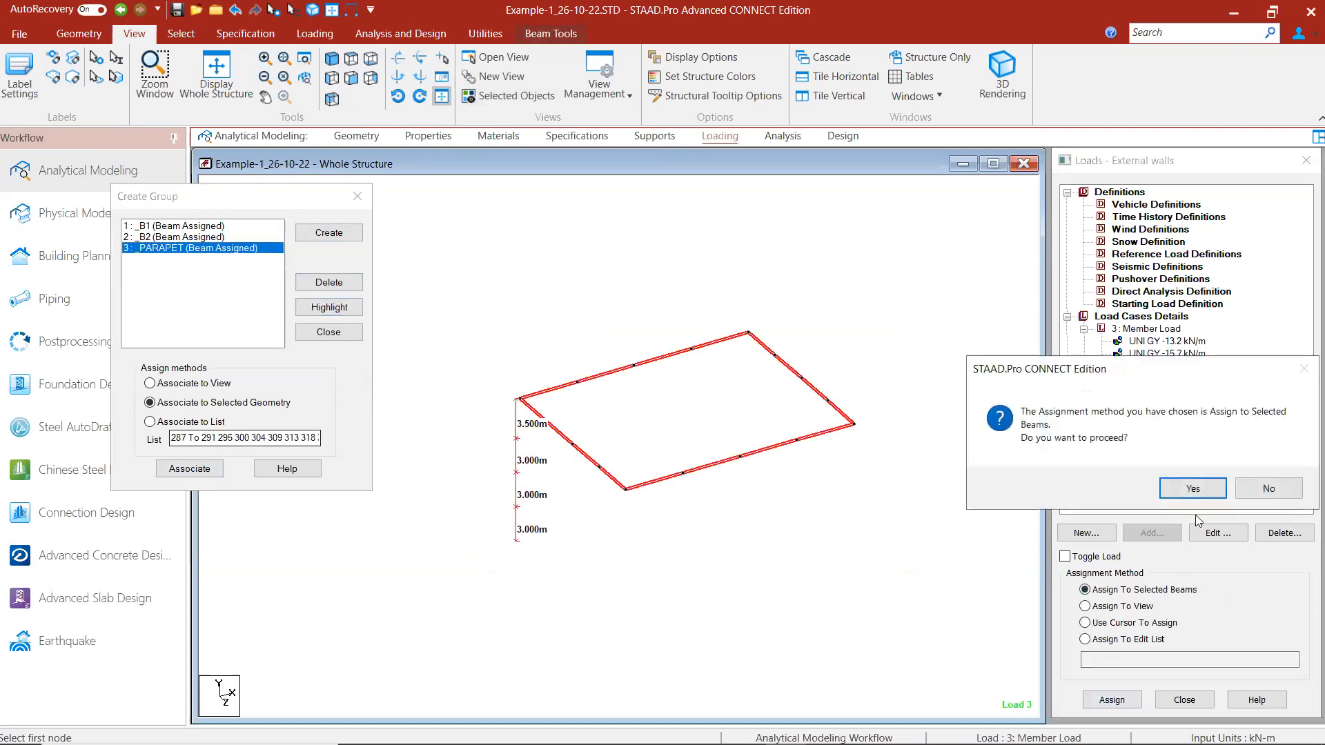
{"action": "left_click", "coordinate": [1115, 488]}
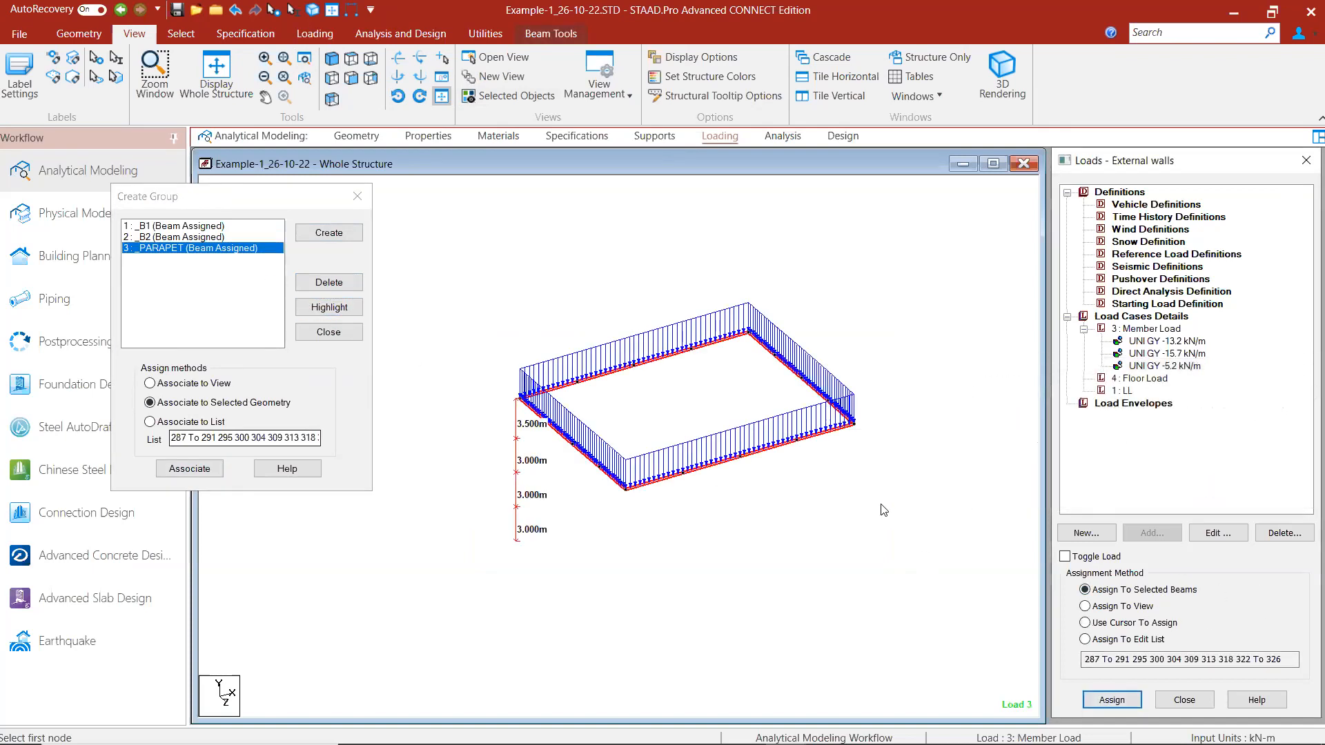
{"action": "left_click", "coordinate": [216, 69]}
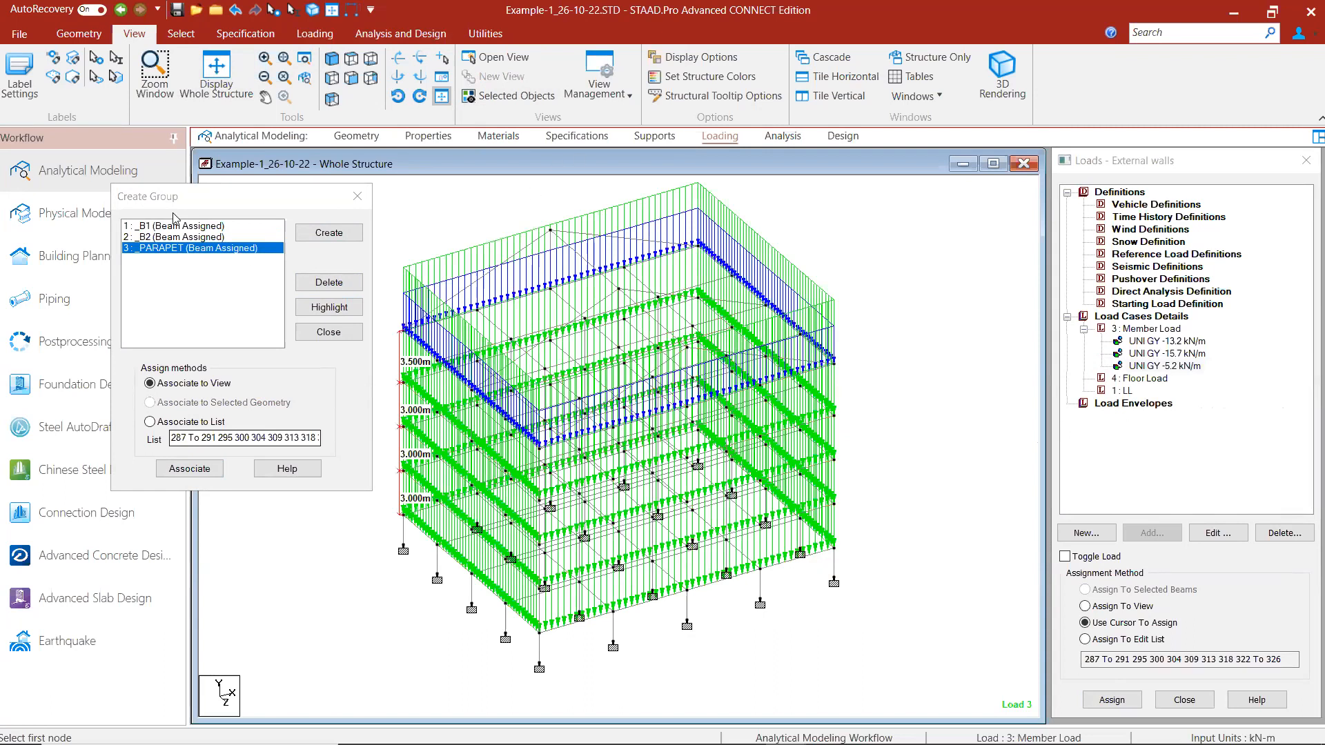
Step: Close the group creation dialog and review the options for selecting members by group and by property name
{"action": "left_click", "coordinate": [358, 196]}
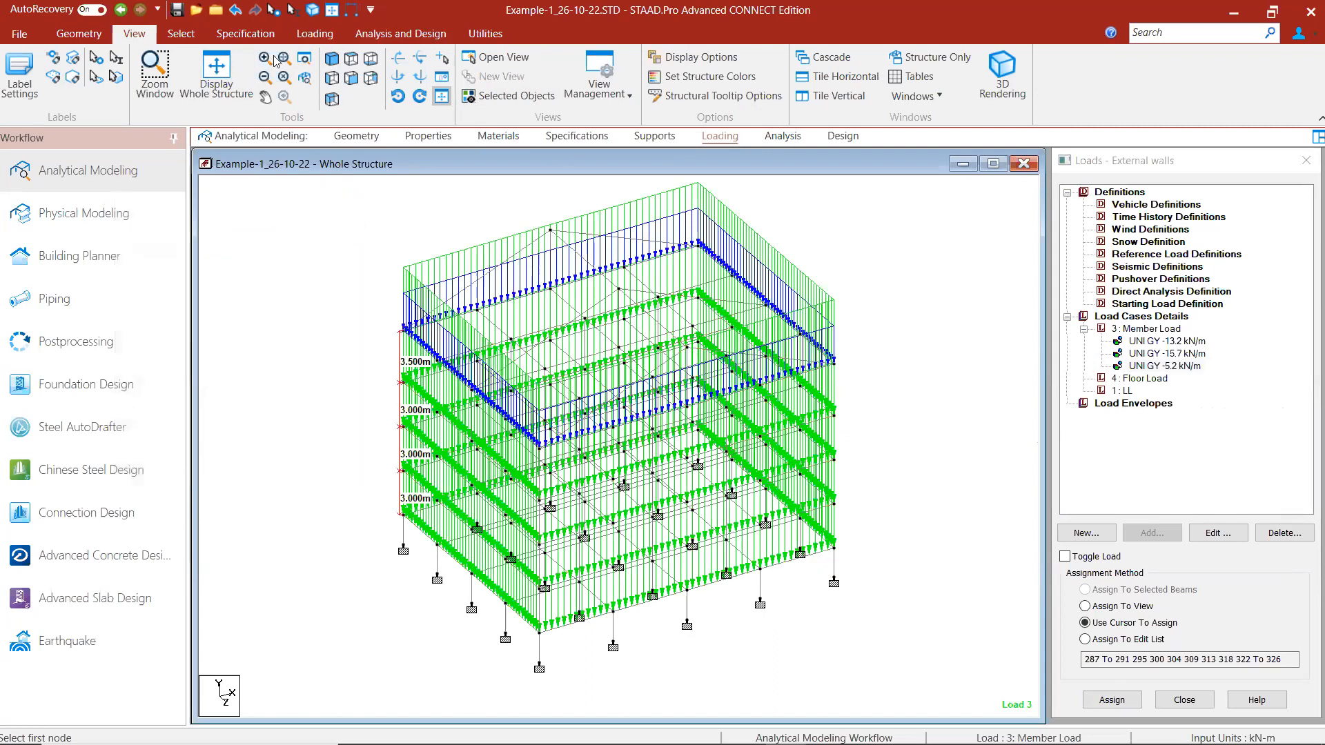
{"action": "left_click", "coordinate": [485, 33]}
{"action": "left_click", "coordinate": [179, 35]}
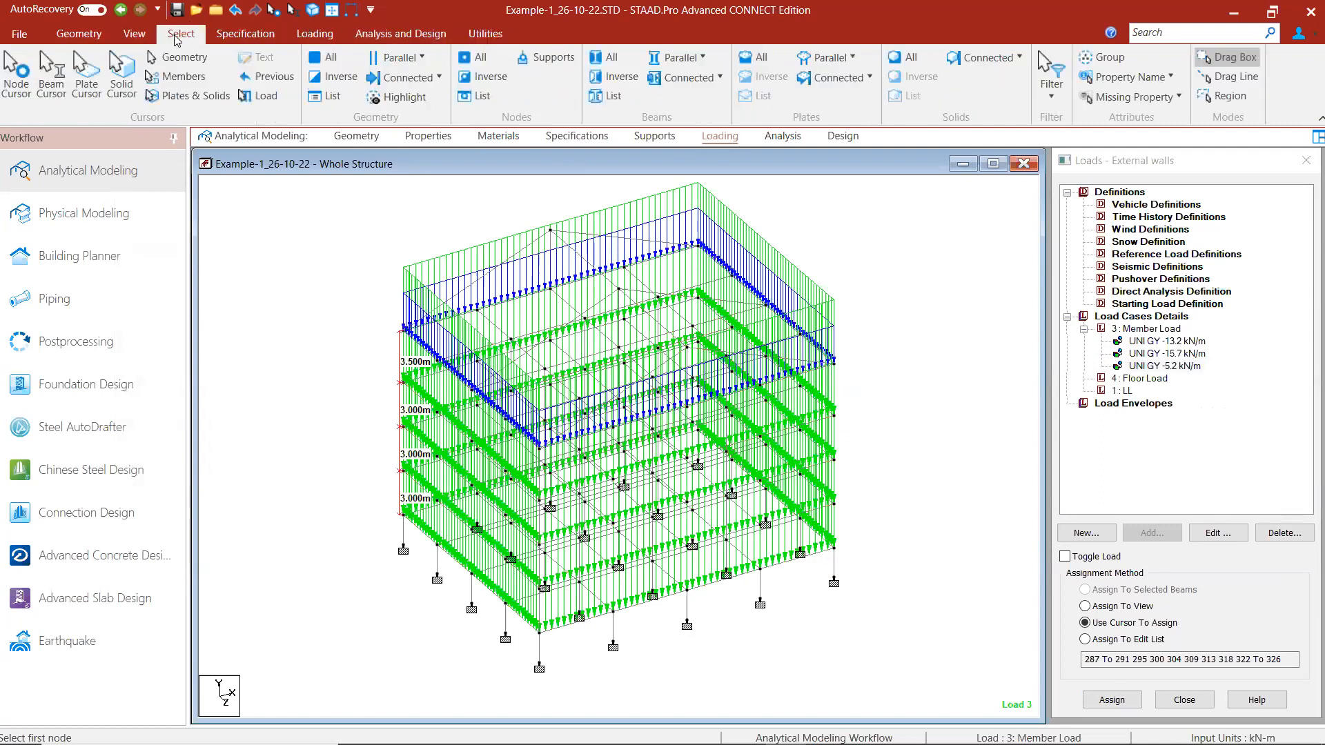
{"action": "left_click", "coordinate": [1104, 60]}
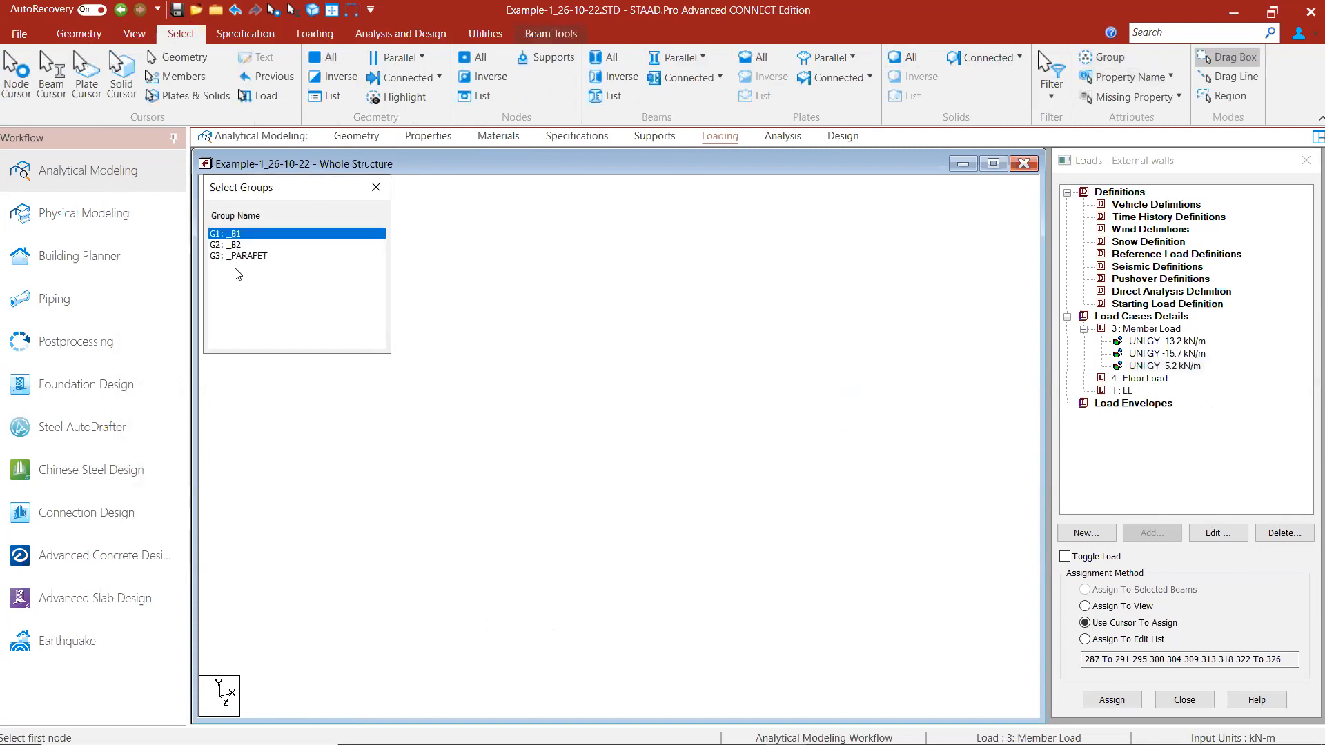
{"action": "left_click", "coordinate": [377, 187]}
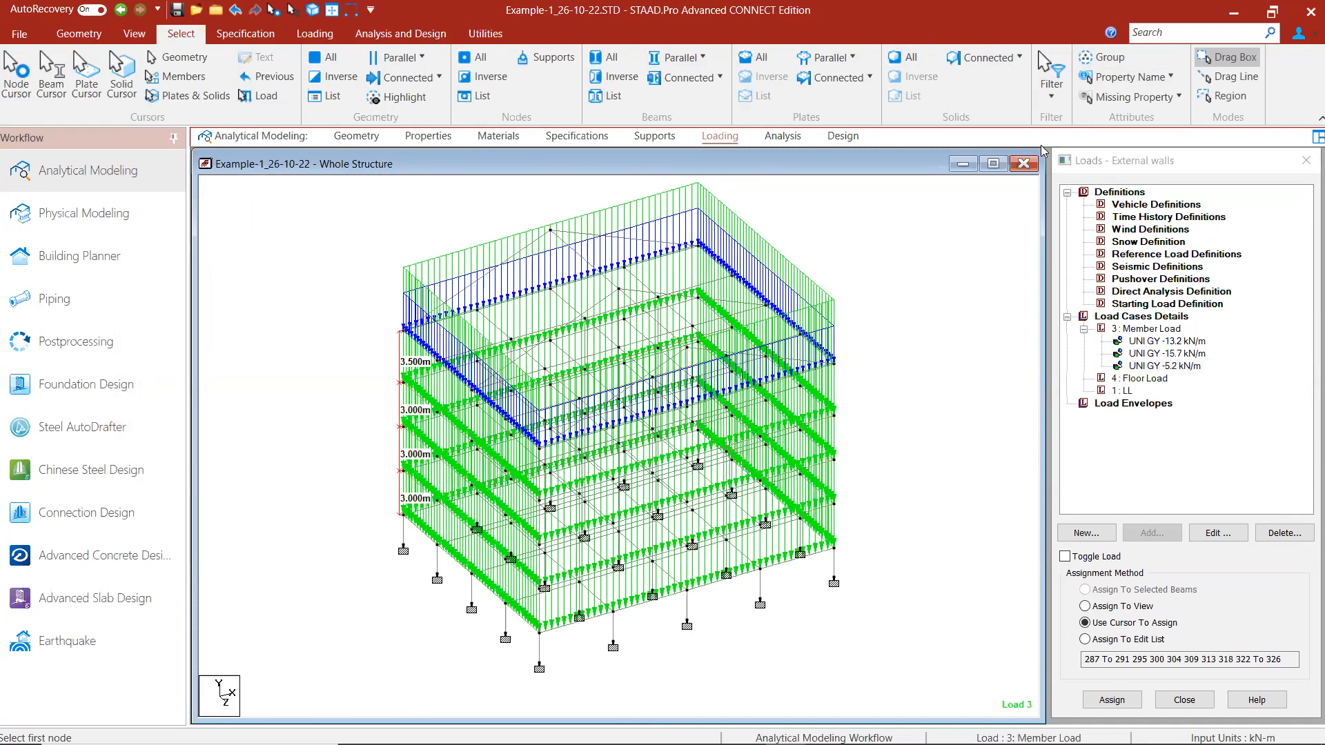
{"action": "left_click", "coordinate": [1162, 82]}
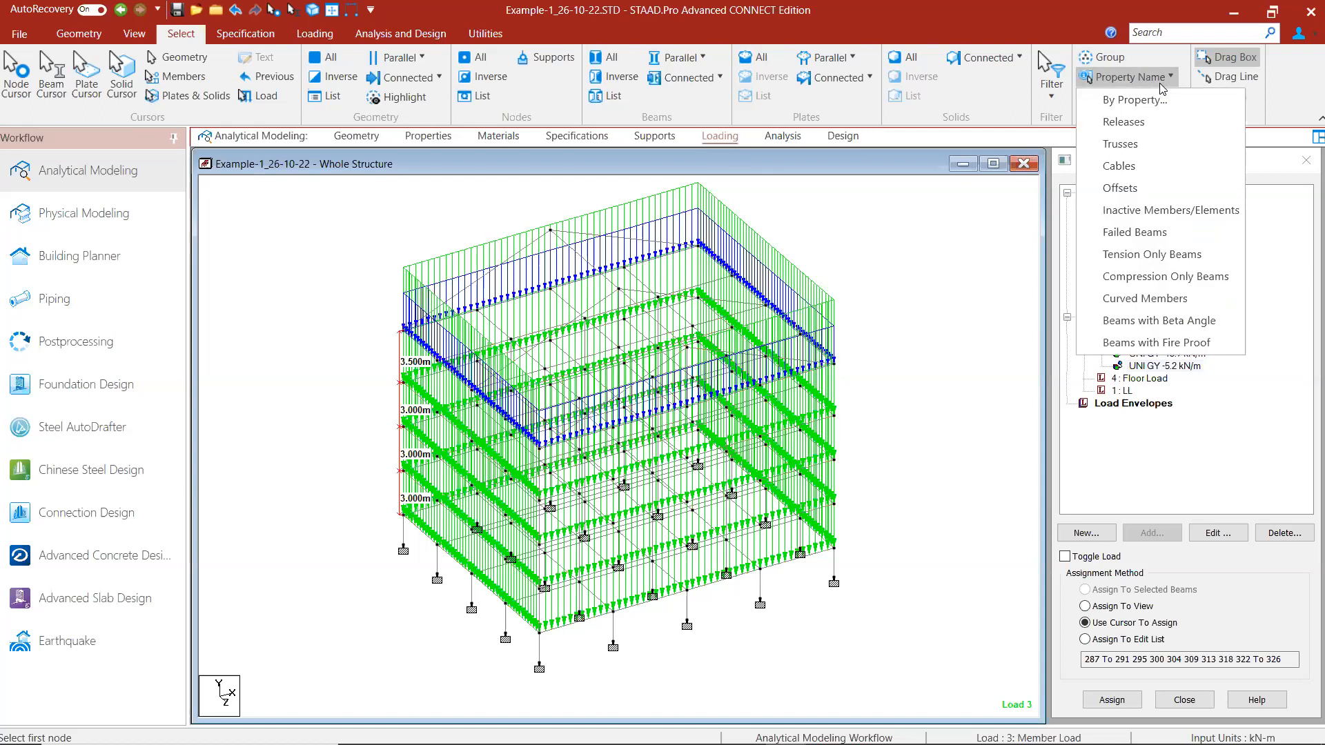
{"action": "left_click", "coordinate": [1162, 81]}
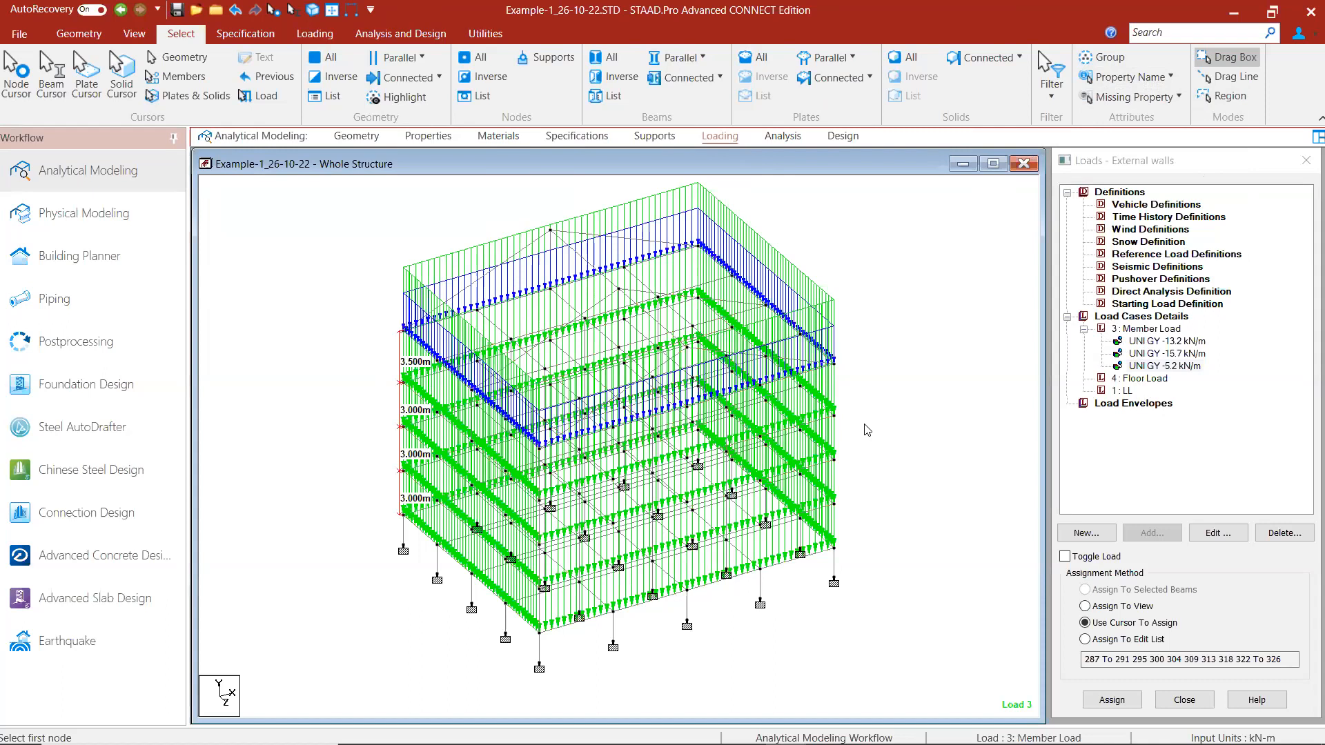
{"action": "left_click", "coordinate": [1199, 341]}
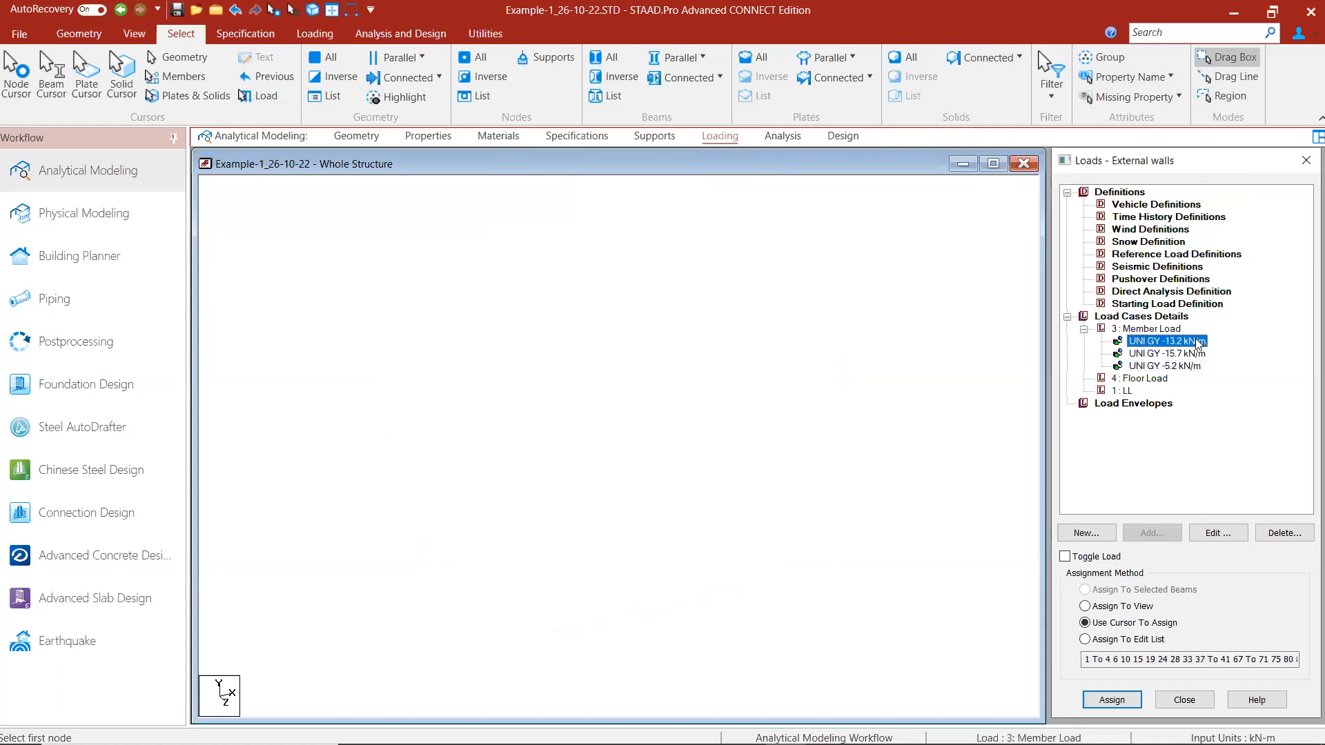
{"action": "double_click", "coordinate": [1199, 342]}
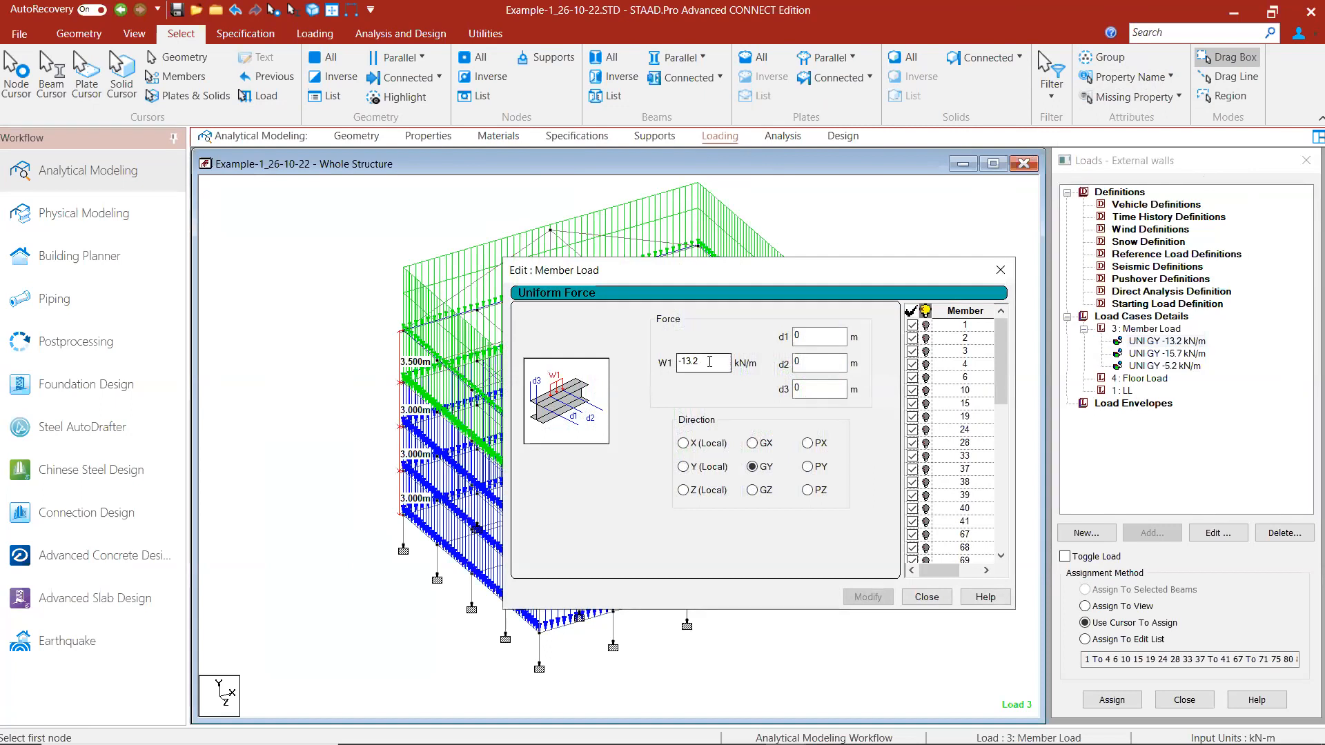
{"action": "left_click", "coordinate": [709, 362]}
{"action": "left_click", "coordinate": [881, 598]}
{"action": "left_click", "coordinate": [916, 598]}
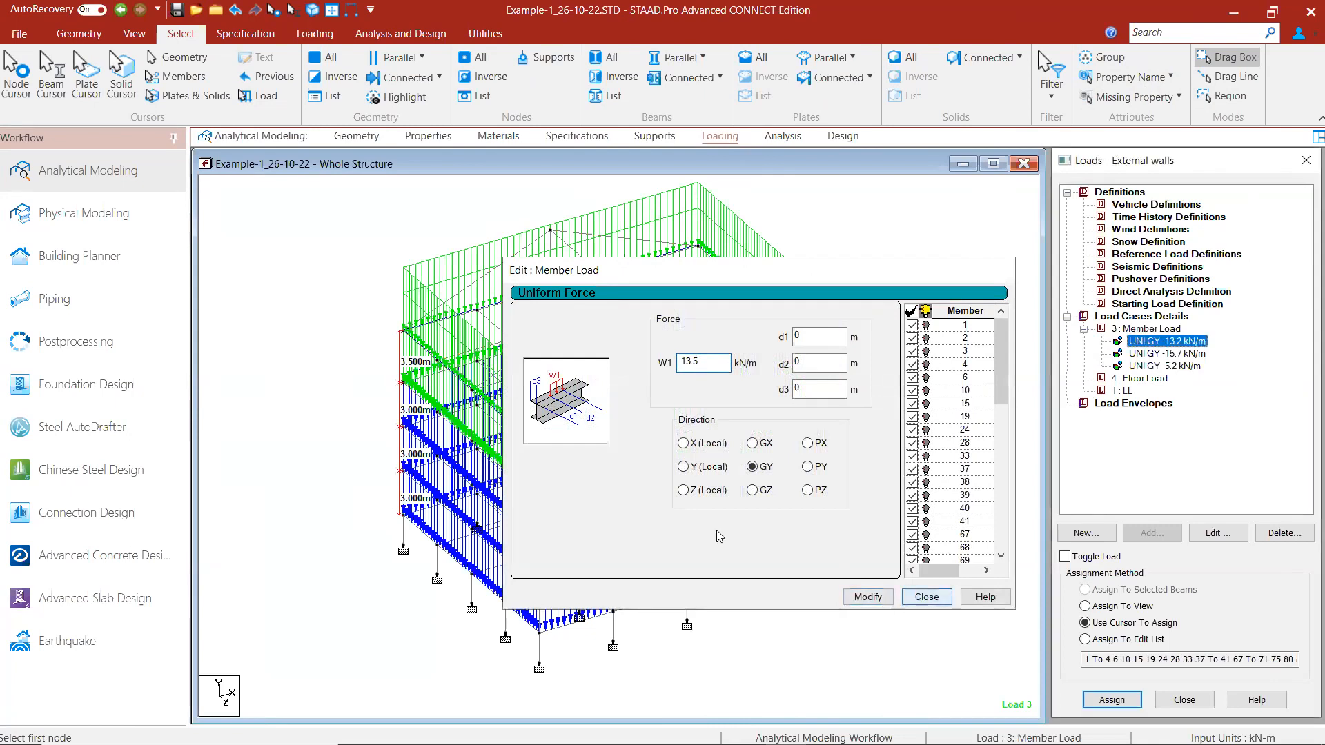
{"action": "left_click", "coordinate": [1005, 375]}
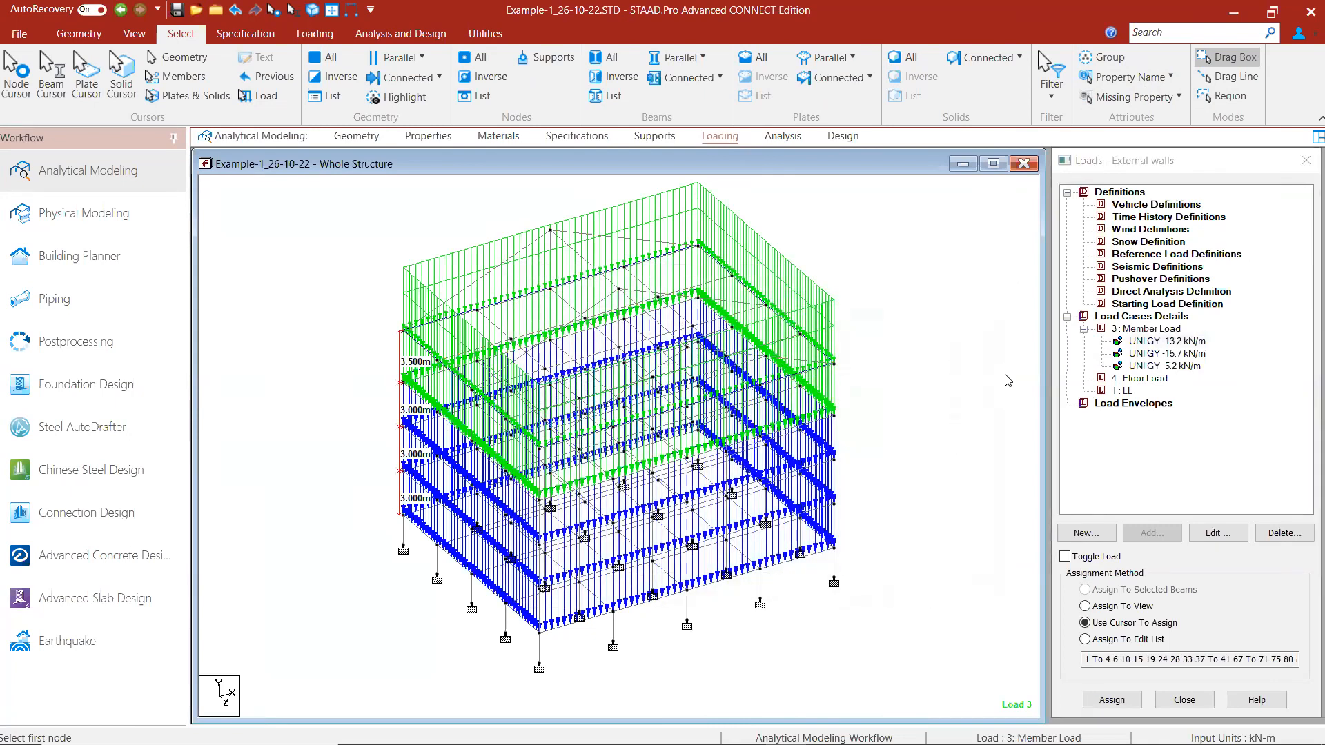
Step: Change the UNI GY -13.2 kN/m member load to -13.5 kN/m
{"action": "double_click", "coordinate": [1166, 341]}
{"action": "left_click", "coordinate": [697, 364]}
{"action": "type", "text": "5"}
{"action": "left_click", "coordinate": [868, 597]}
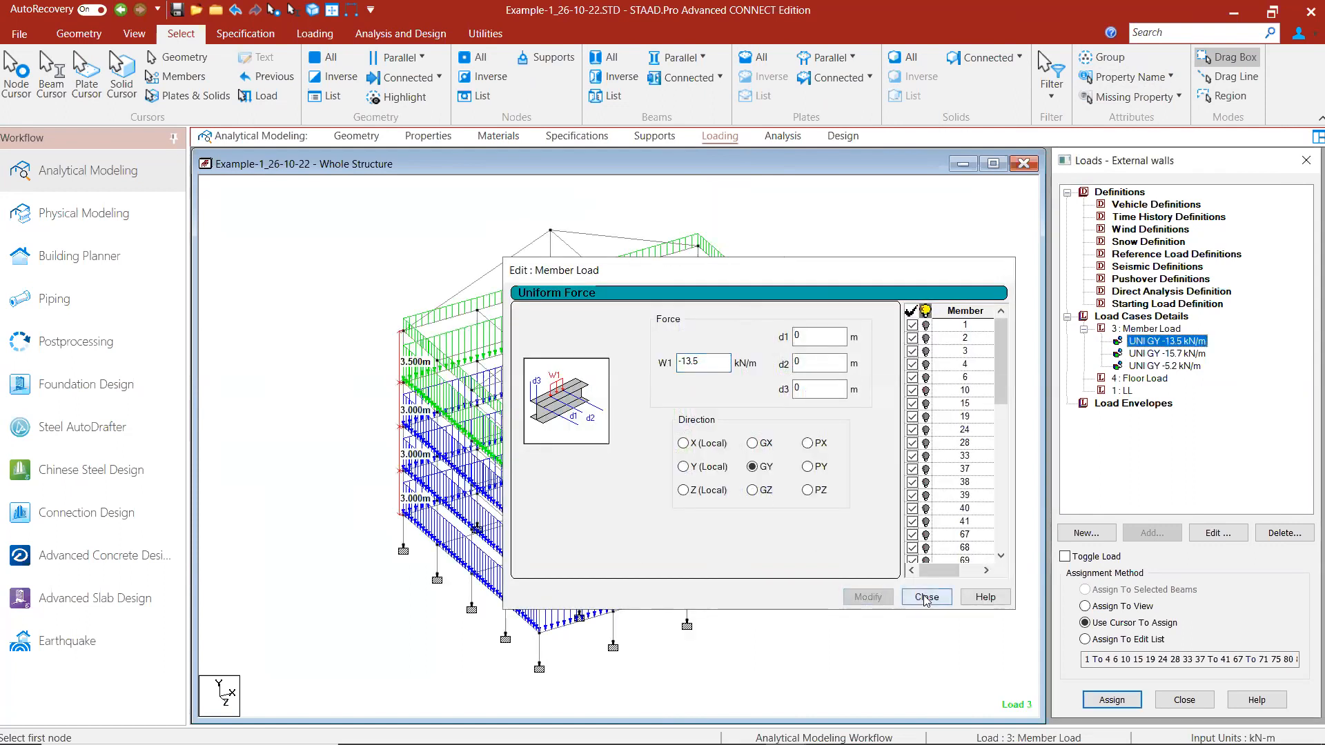
{"action": "left_click", "coordinate": [926, 597]}
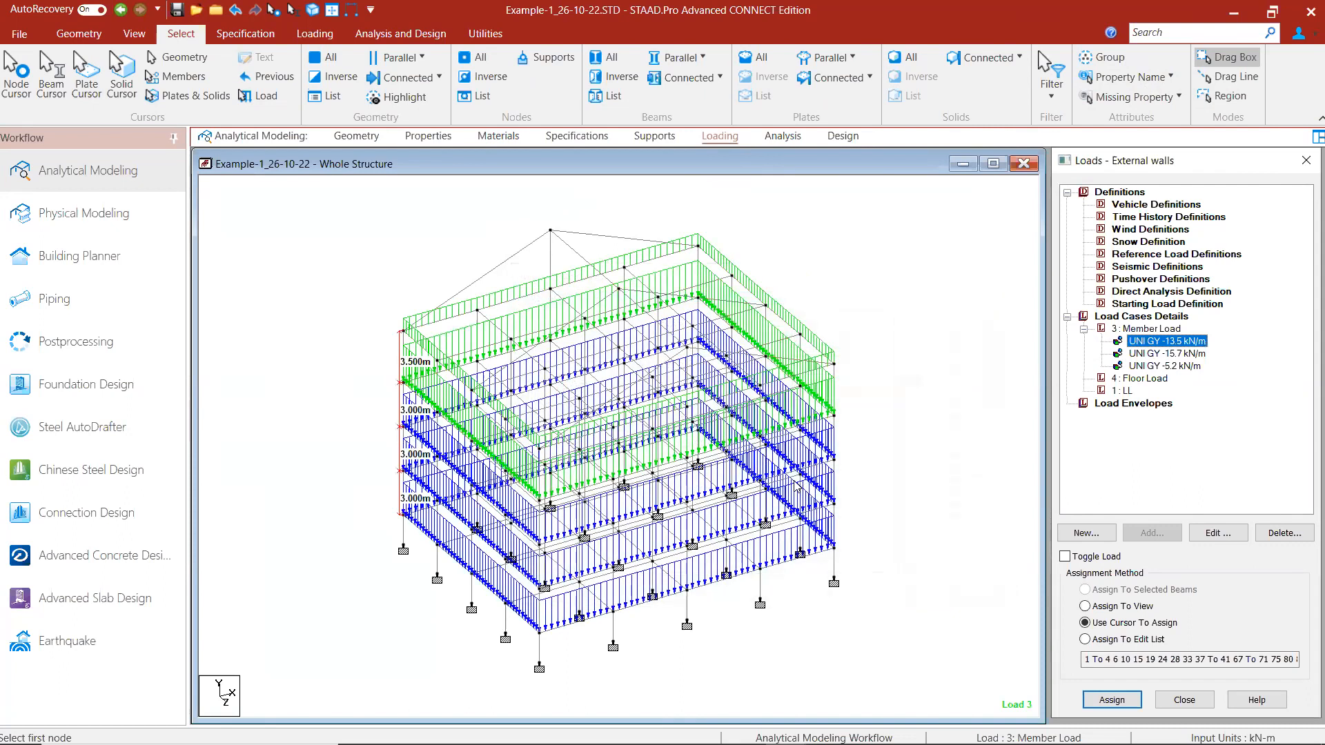
{"action": "scroll", "coordinate": [797, 486], "scroll_direction": "up", "scroll_amount": 3}
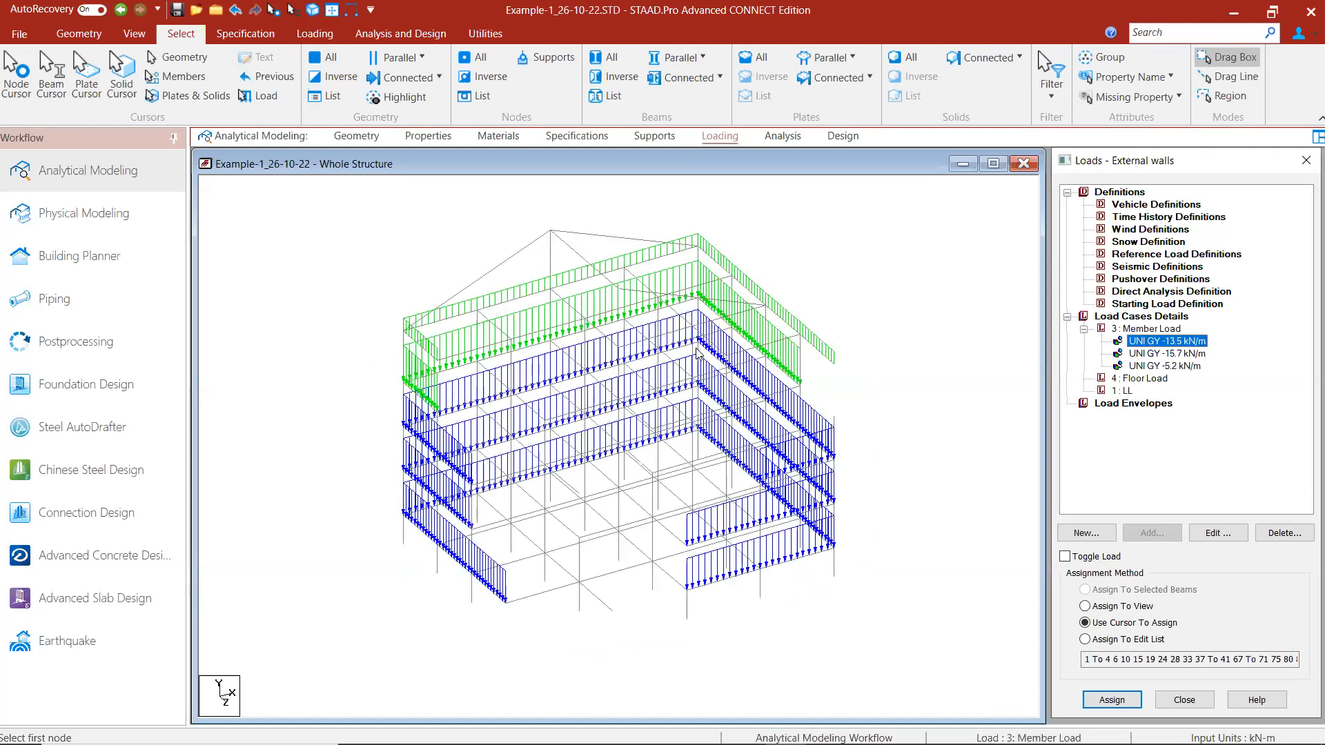
{"action": "middle_click_drag", "start_coordinate": [696, 348], "coordinate": [647, 319]}
{"action": "scroll", "coordinate": [700, 353], "scroll_direction": "up", "scroll_amount": 3}
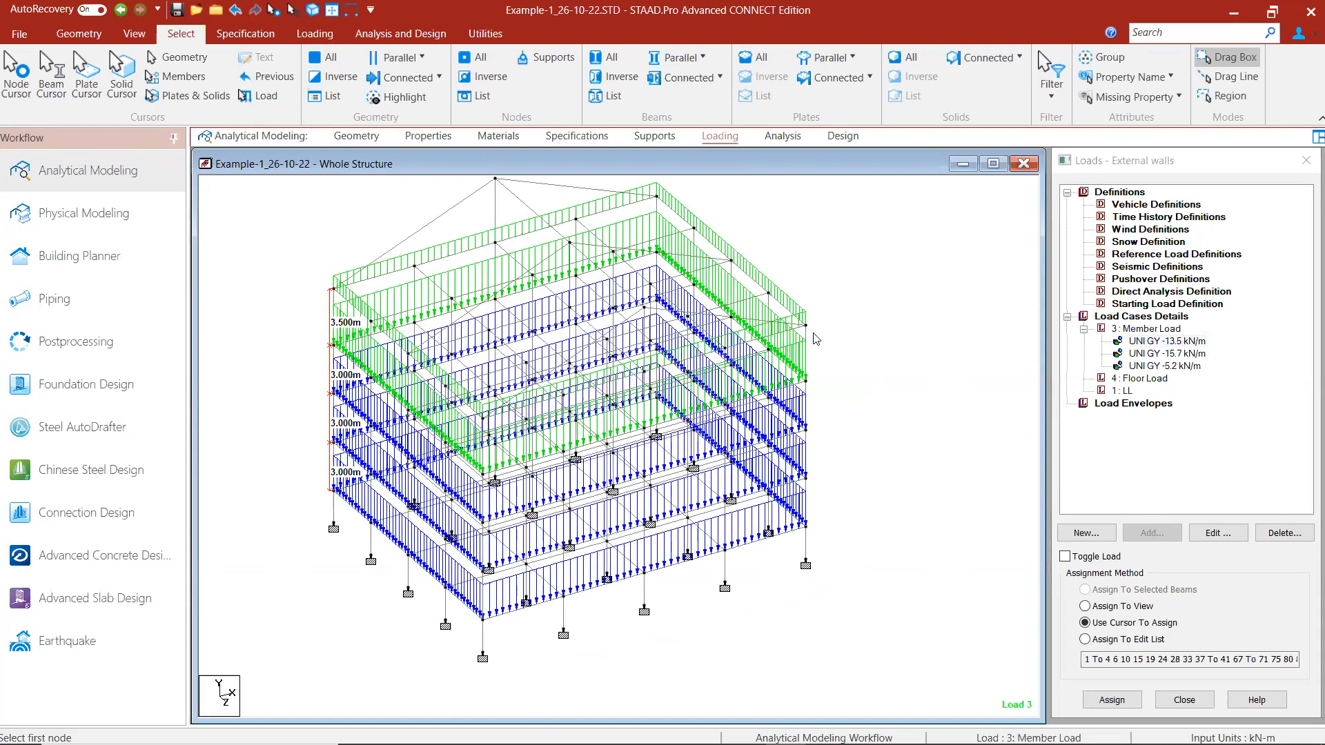
Step: Highlight the beams carrying the -13.5, -15.7 and -5.2 kN/m member loads one after another to review their assignment
{"action": "left_click", "coordinate": [1156, 380]}
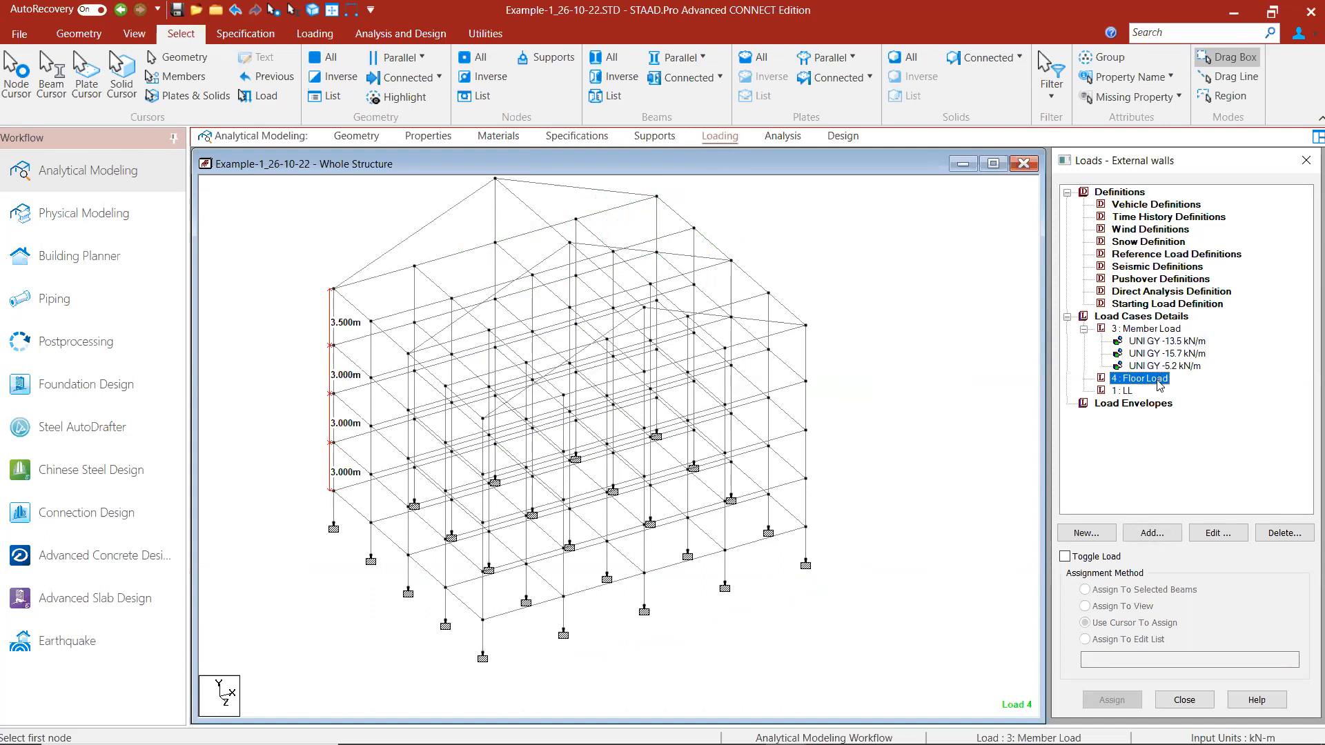
{"action": "left_click", "coordinate": [1165, 342]}
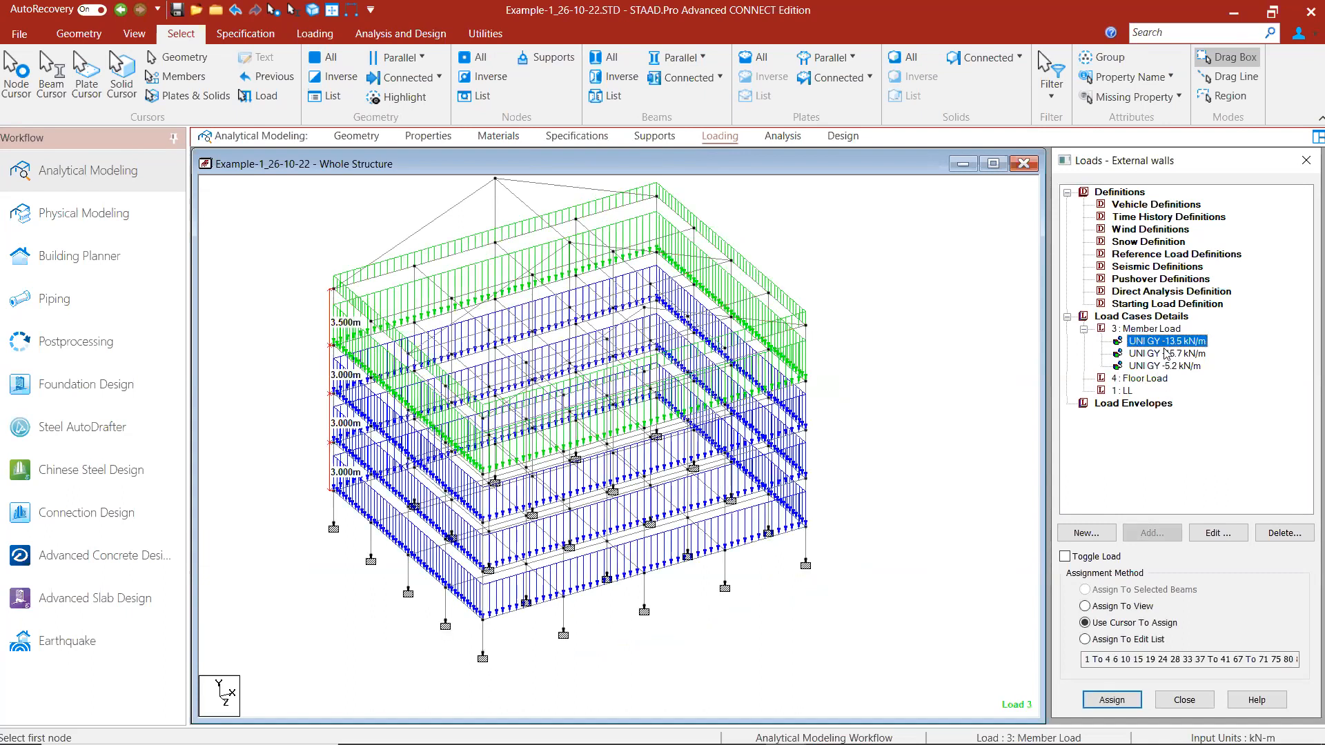
{"action": "left_click", "coordinate": [1166, 353]}
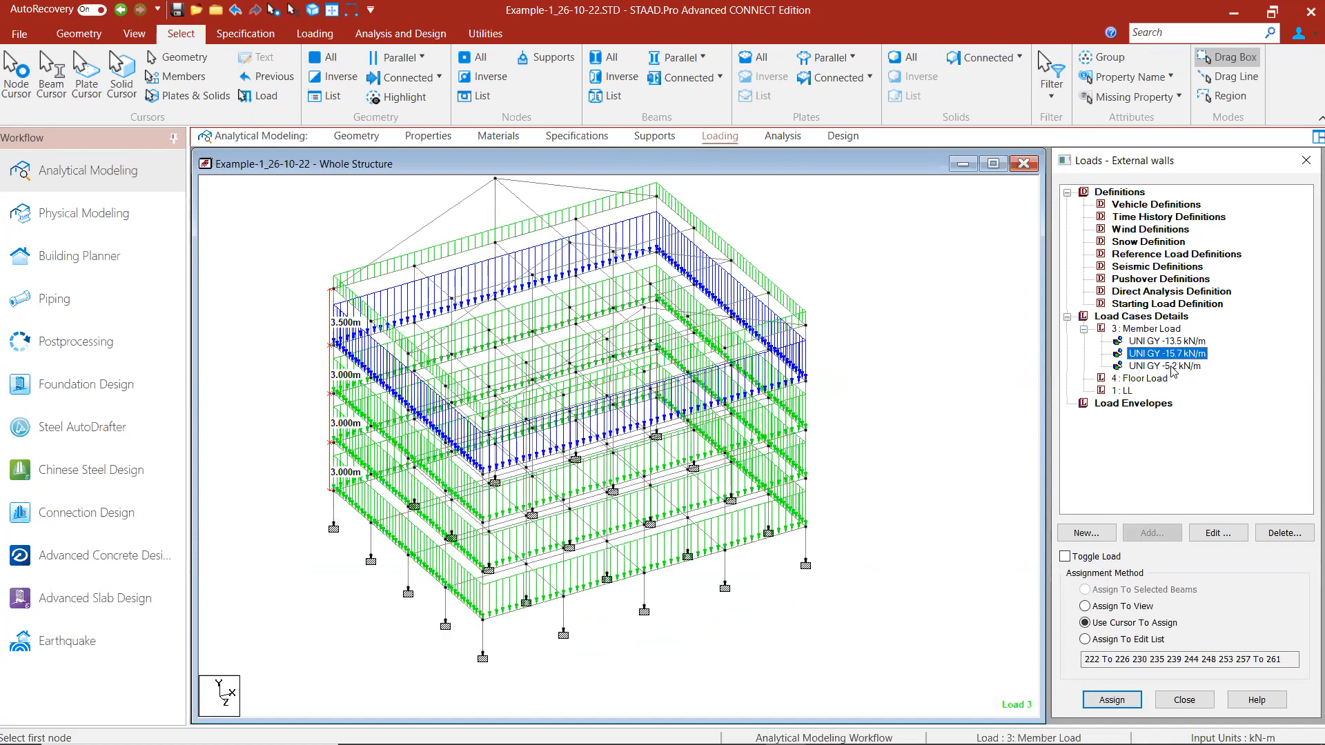
{"action": "left_click", "coordinate": [1173, 367]}
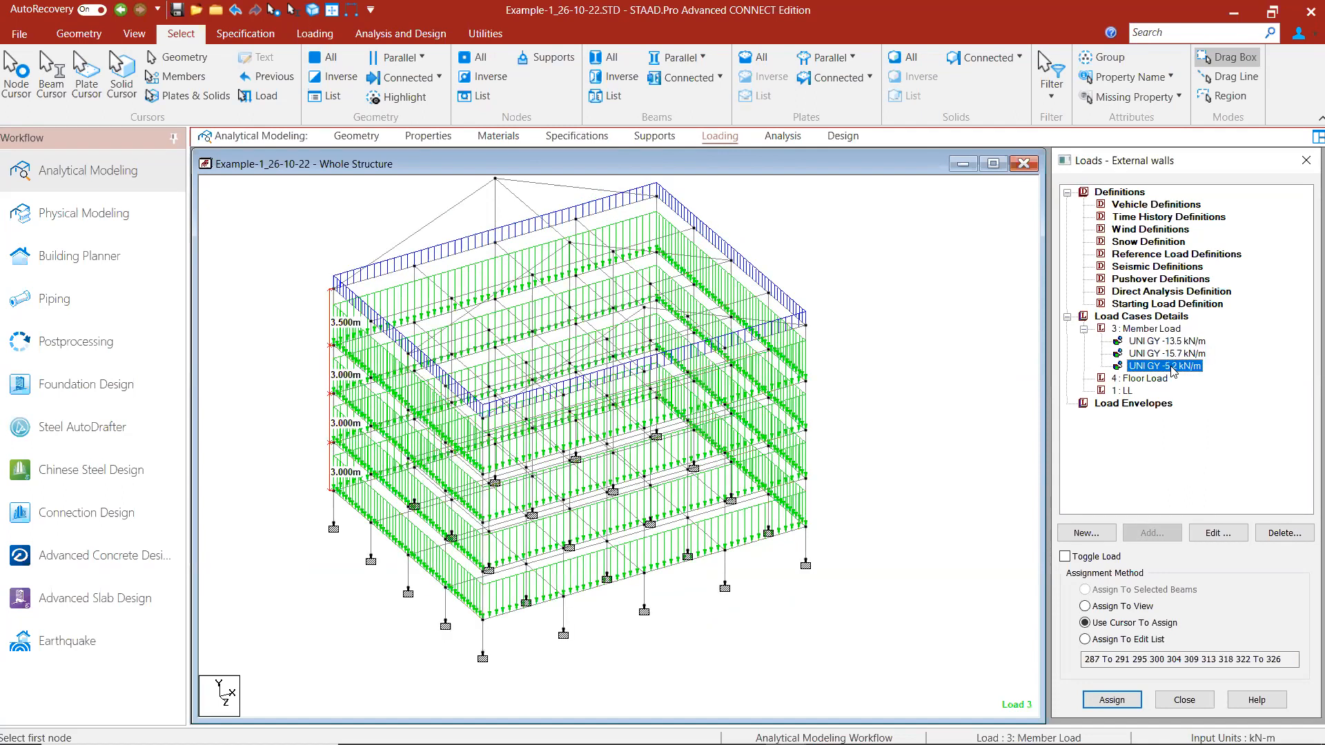
{"action": "left_click", "coordinate": [1085, 331]}
Step: Start a new Y-range floor load item in load case 4: Floor Load, keeping the model visible beside the dialog
{"action": "left_click", "coordinate": [1142, 342]}
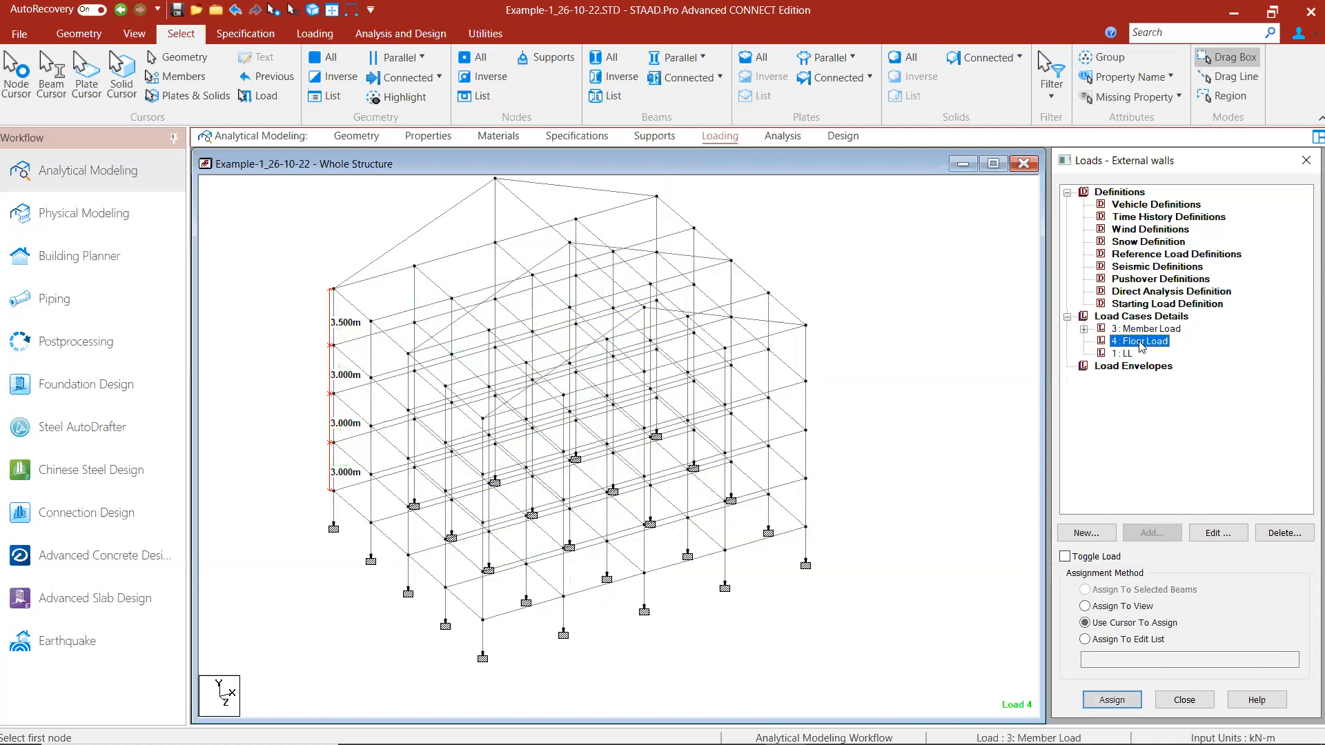
{"action": "middle_click_drag", "start_coordinate": [868, 294], "coordinate": [881, 321]}
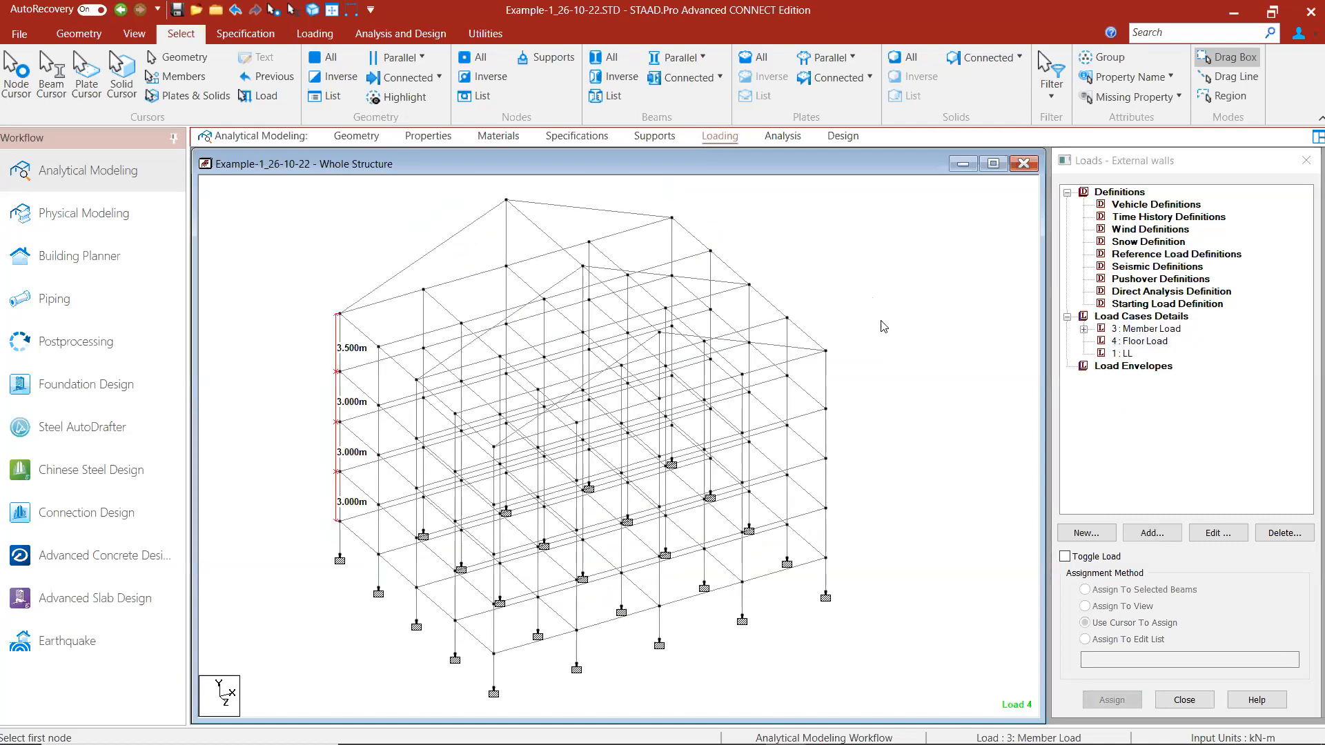
{"action": "left_click", "coordinate": [1147, 341]}
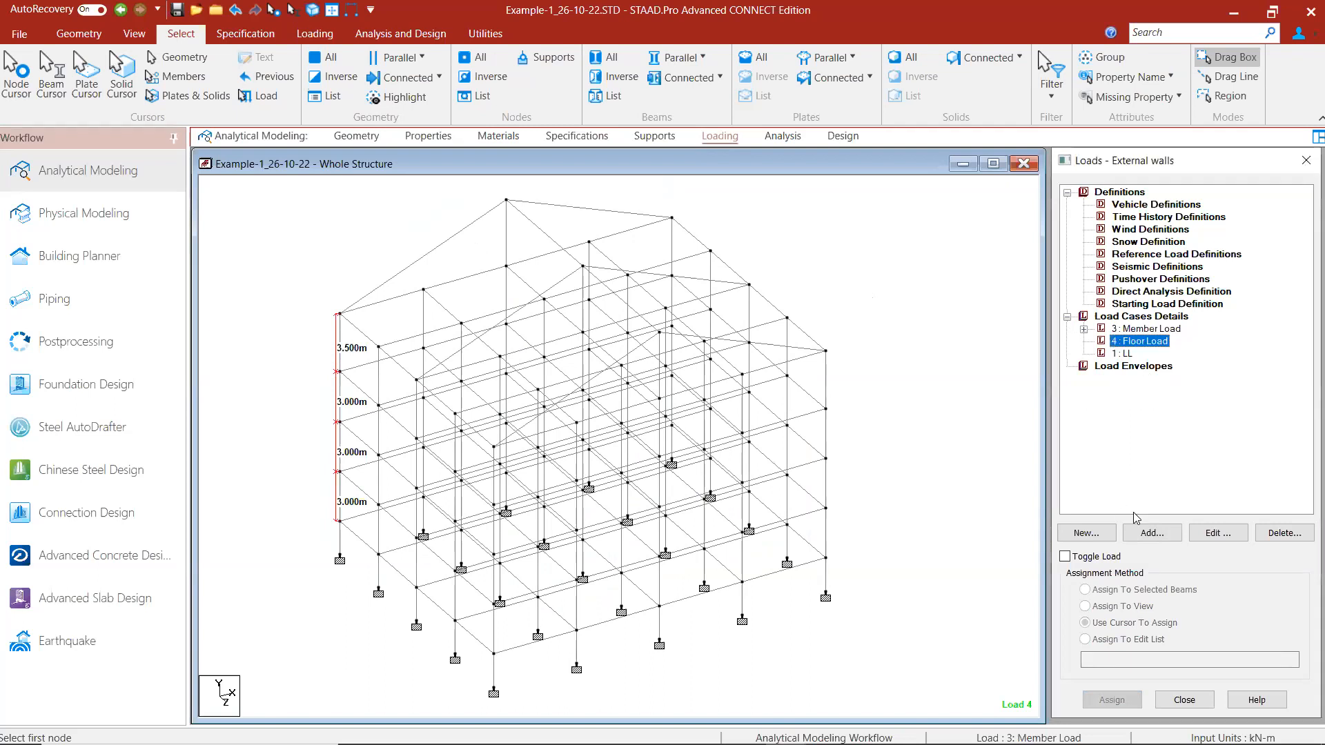
{"action": "left_click", "coordinate": [1140, 535]}
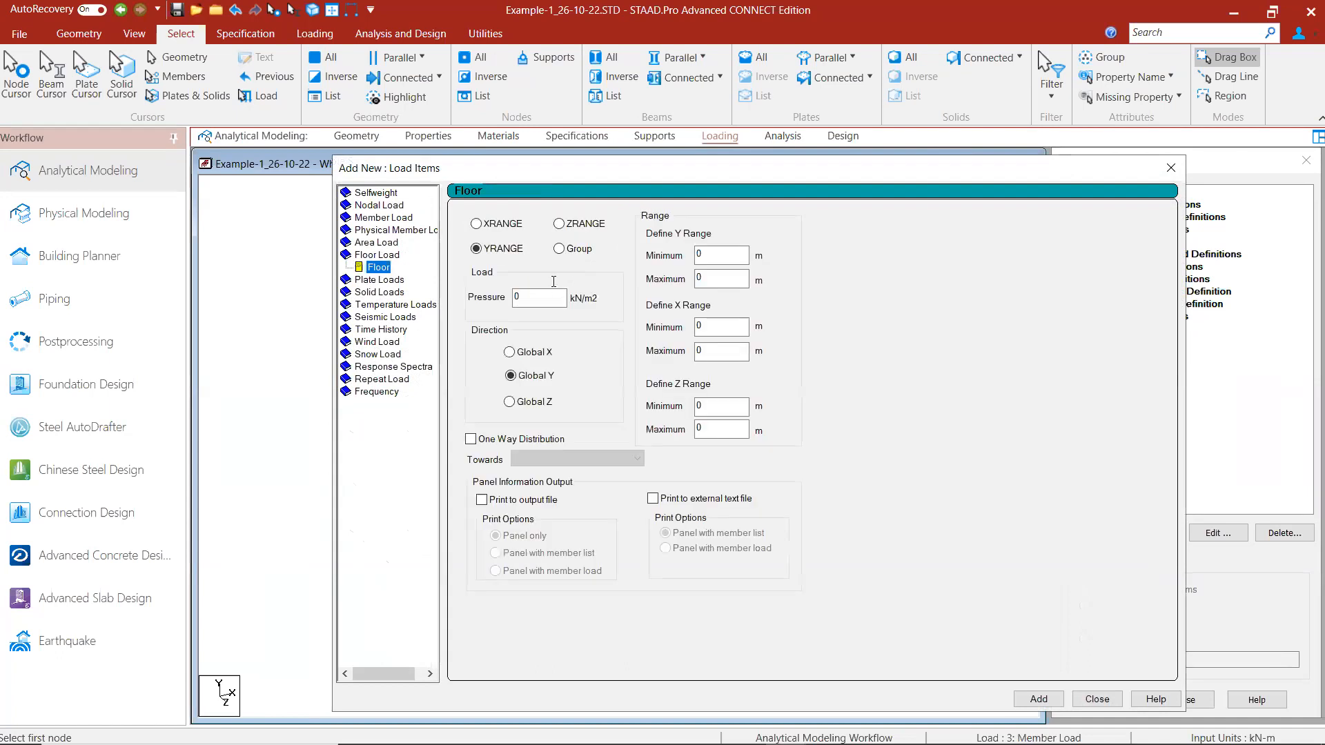
{"action": "left_click_drag", "start_coordinate": [541, 298], "coordinate": [508, 301]}
{"action": "left_click_drag", "start_coordinate": [581, 171], "coordinate": [776, 134]}
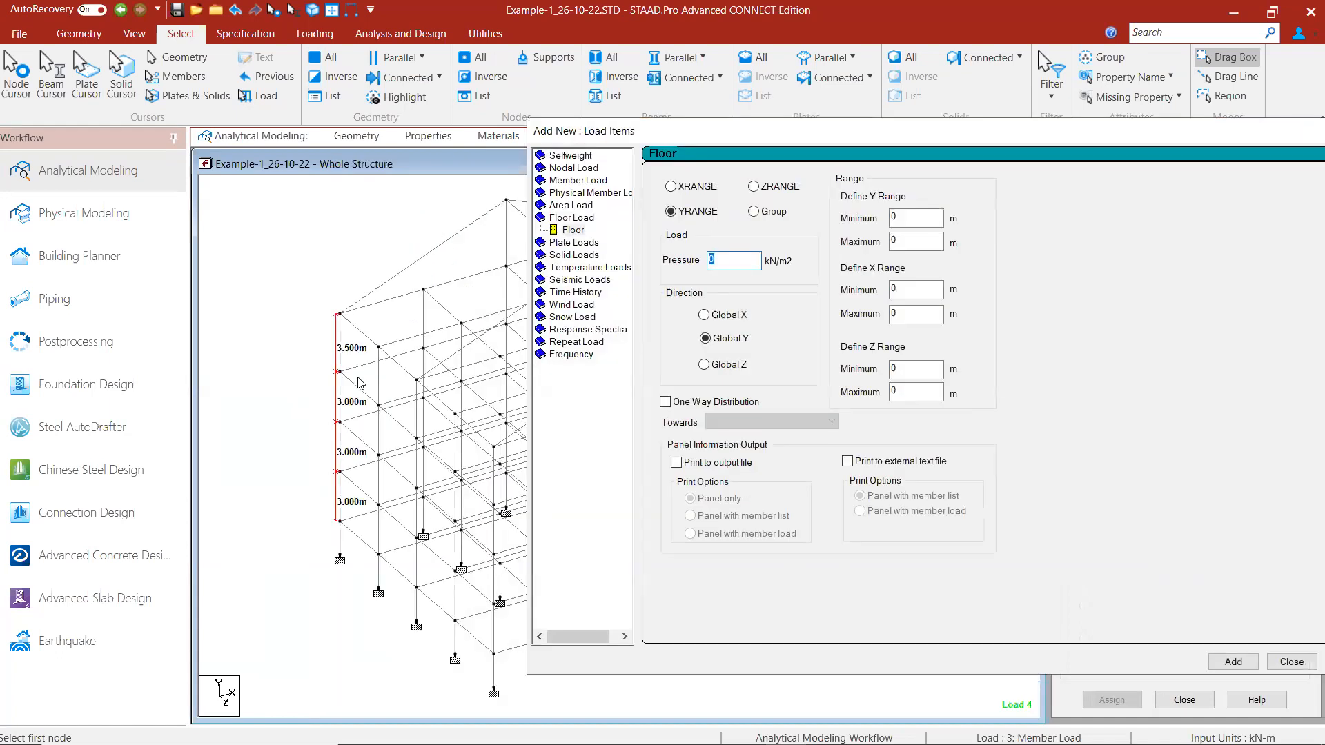
Step: Isolate the first-floor beams and the columns directly below them and show them in isometric view
{"action": "scroll", "coordinate": [347, 407], "scroll_direction": "down", "scroll_amount": 2}
{"action": "middle_click_drag", "start_coordinate": [397, 418], "coordinate": [281, 379]}
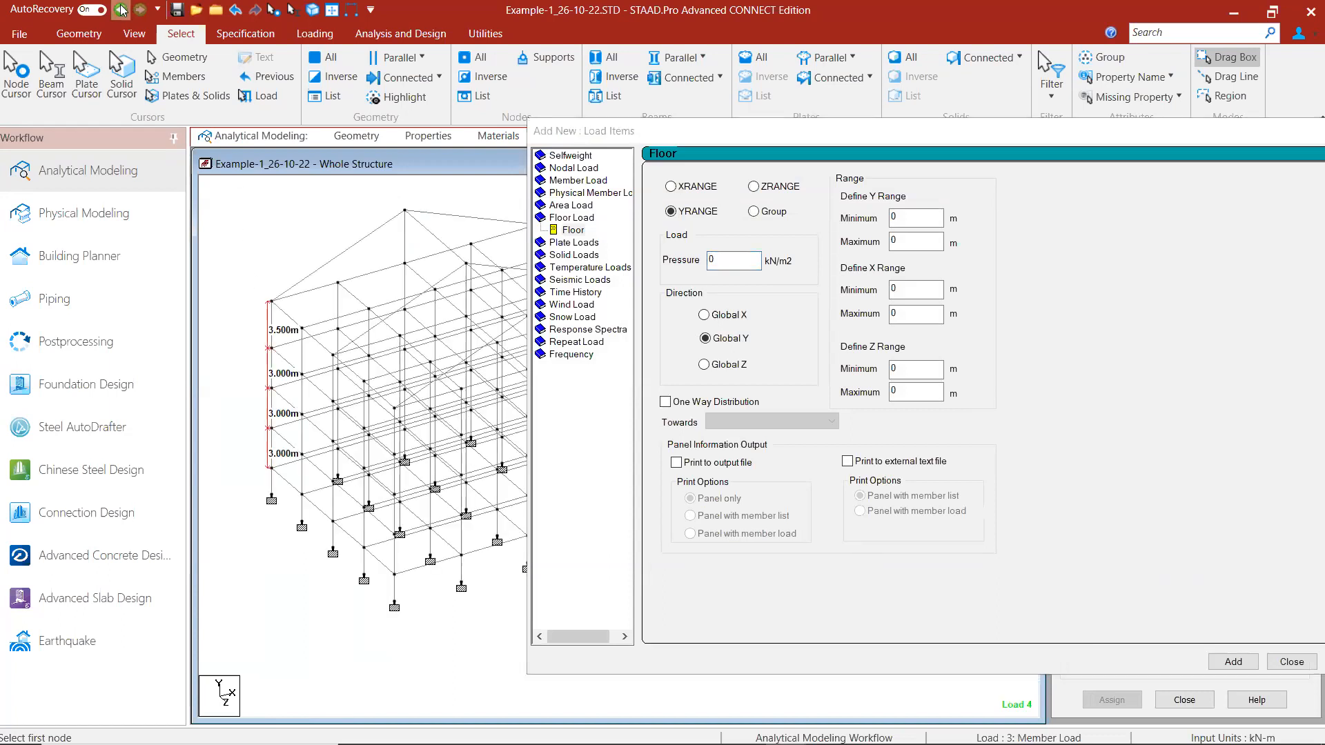
{"action": "left_click", "coordinate": [134, 33]}
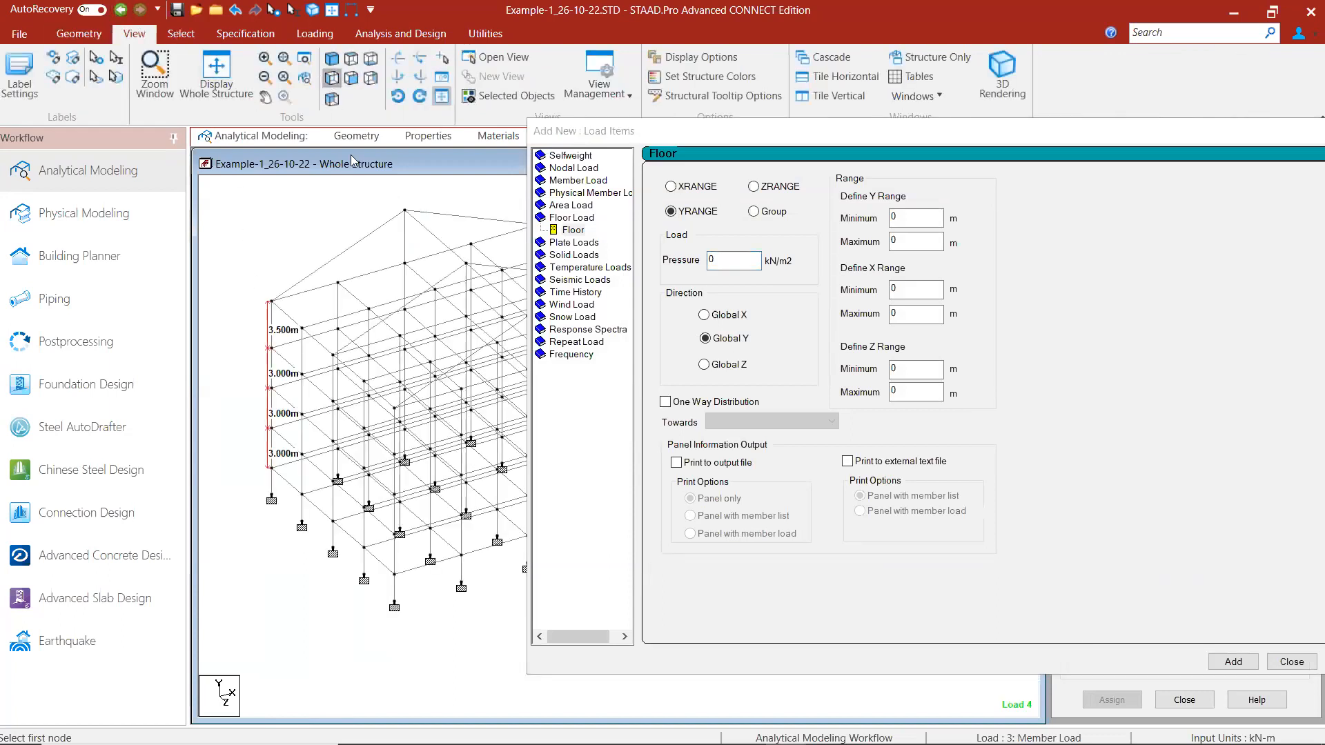
{"action": "left_click", "coordinate": [332, 78]}
{"action": "middle_click_drag", "start_coordinate": [421, 405], "coordinate": [328, 449]}
{"action": "scroll", "coordinate": [272, 400], "scroll_direction": "down", "scroll_amount": 1}
{"action": "scroll", "coordinate": [299, 433], "scroll_direction": "down", "scroll_amount": 1}
{"action": "left_click_drag", "start_coordinate": [491, 467], "coordinate": [221, 502]}
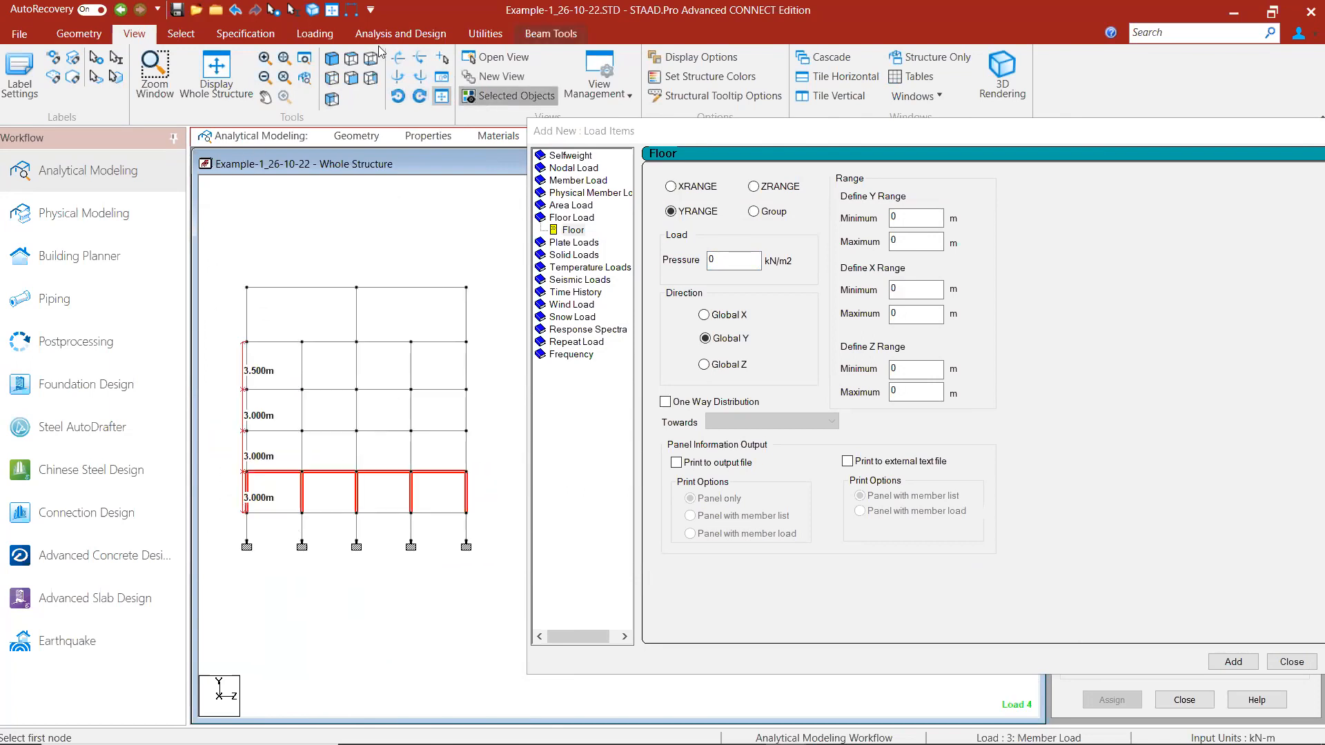
{"action": "left_click", "coordinate": [335, 59]}
{"action": "scroll", "coordinate": [425, 451], "scroll_direction": "up", "scroll_amount": 3}
{"action": "middle_click_drag", "start_coordinate": [316, 450], "coordinate": [319, 410]}
{"action": "left_click", "coordinate": [361, 234]}
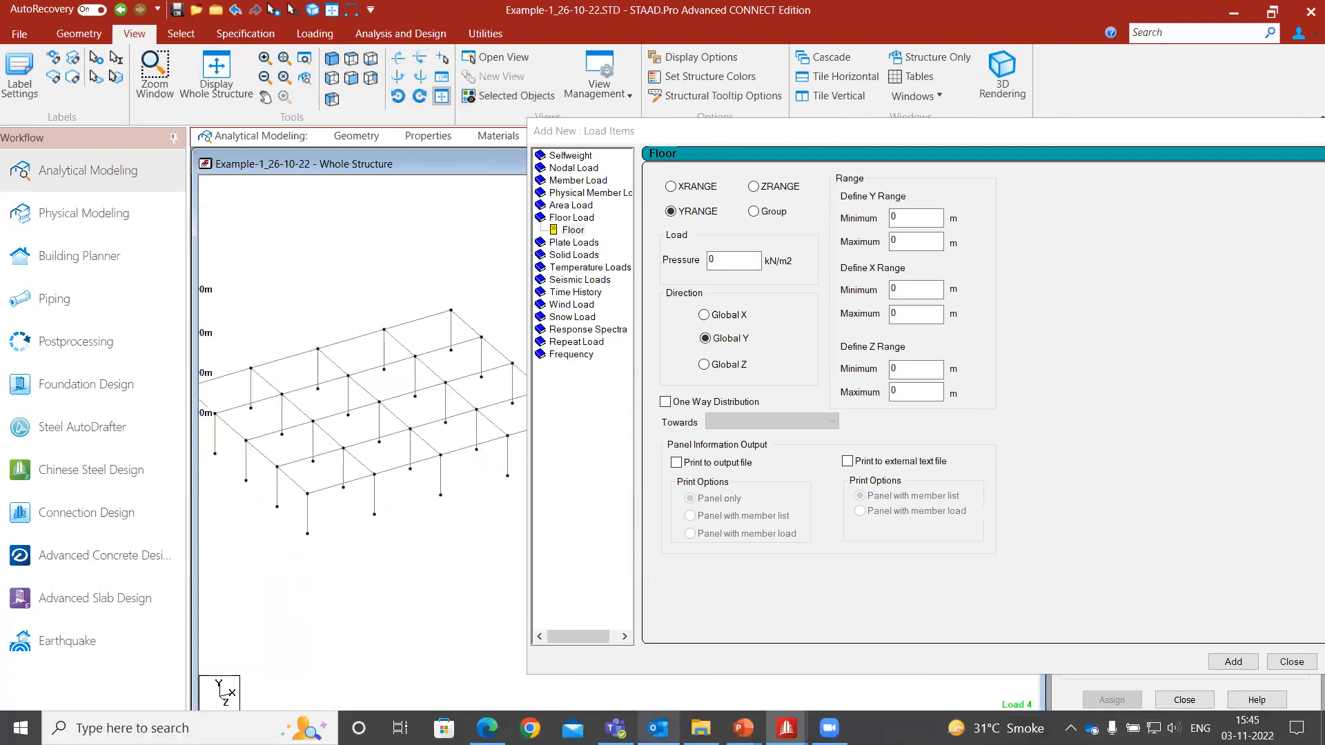
Step: Switch to the PowerPoint presentation and read the floor dead load calculation on the Load Calculations slide
{"action": "mouse_move", "coordinate": [743, 729]}
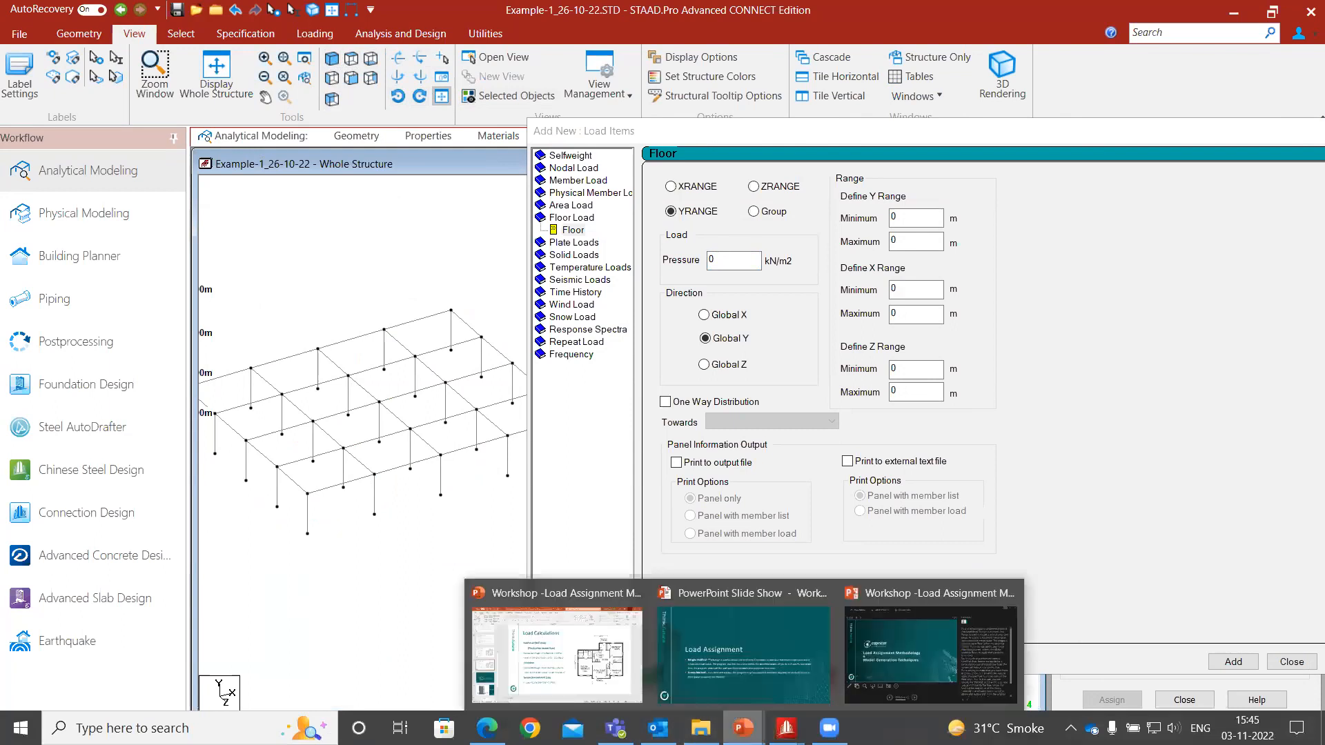
{"action": "left_click", "coordinate": [618, 685]}
{"action": "scroll", "coordinate": [540, 430], "scroll_direction": "up", "scroll_amount": 3}
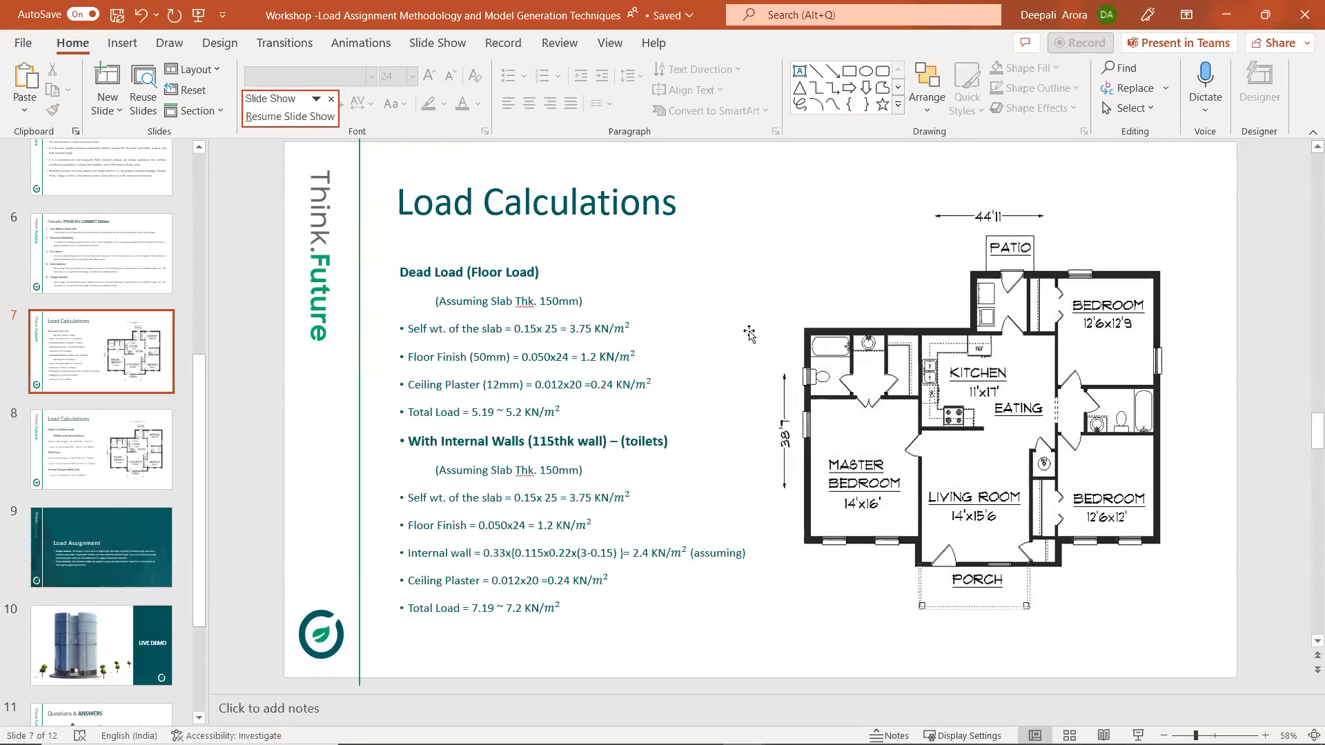
{"action": "mouse_move", "coordinate": [787, 744]}
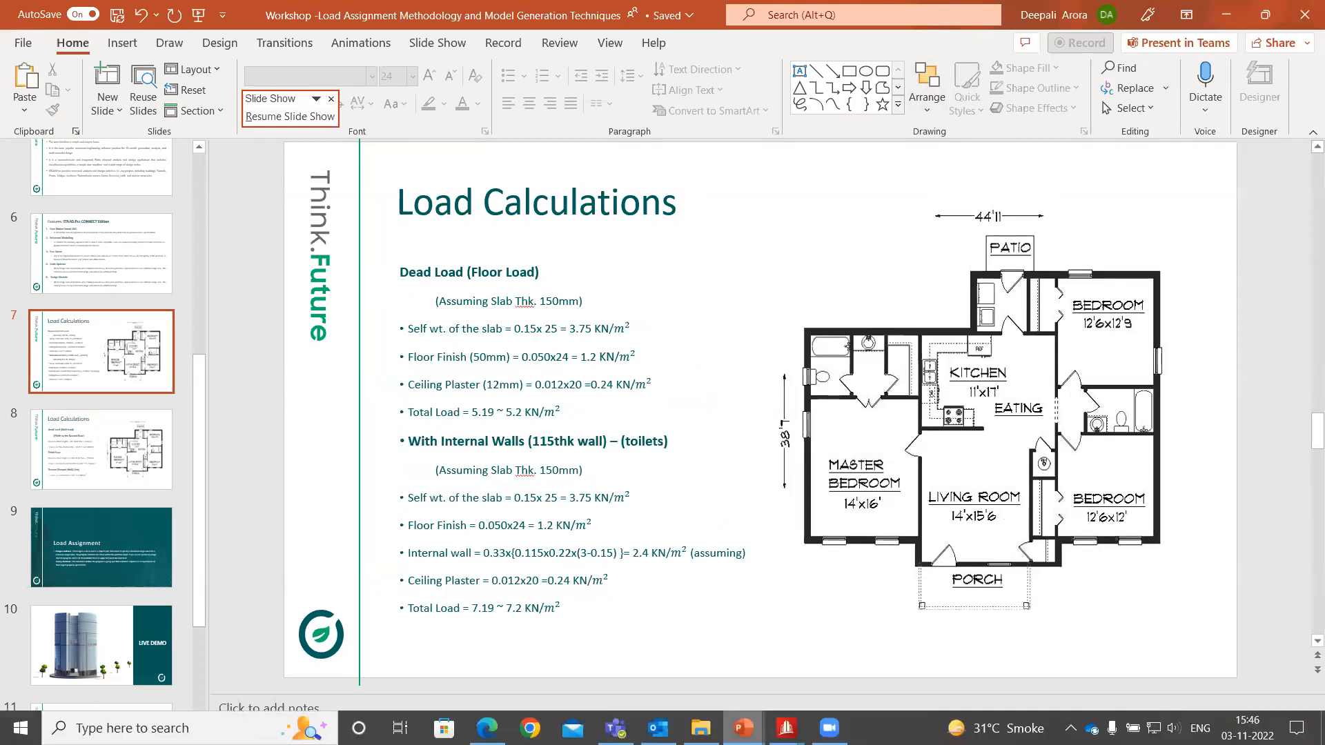
Step: Return to STAAD.Pro and set the floor load pressure to -5.2 kN/m2
{"action": "left_click", "coordinate": [780, 687]}
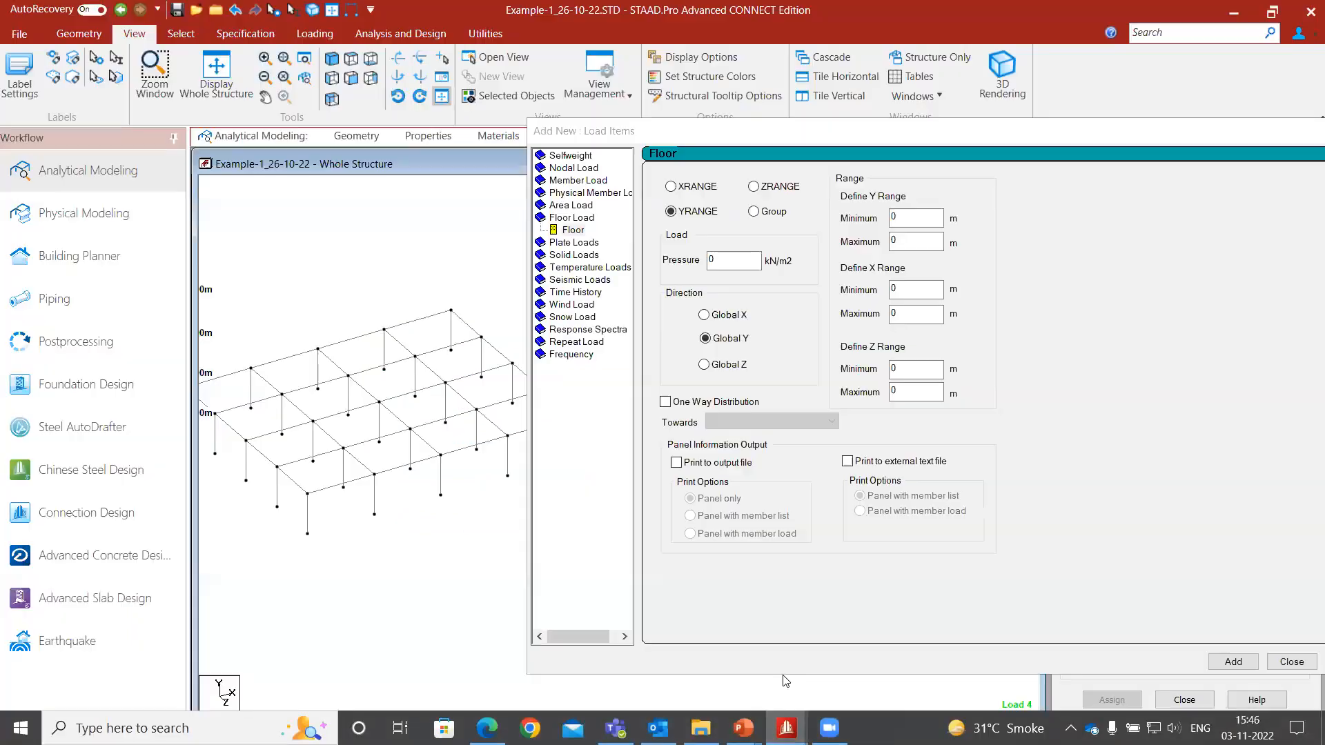
{"action": "left_click", "coordinate": [311, 429]}
{"action": "left_click_drag", "start_coordinate": [749, 258], "coordinate": [632, 270]}
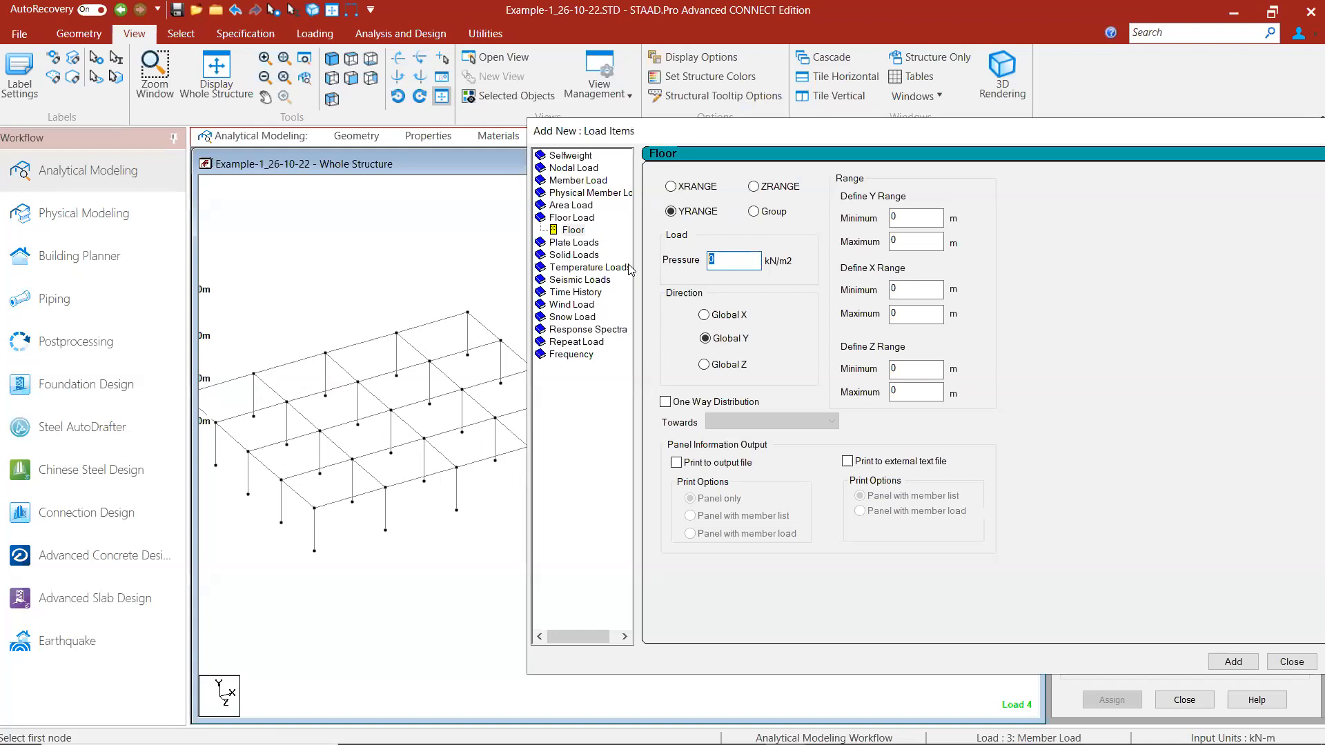
{"action": "type", "text": "-5.2"}
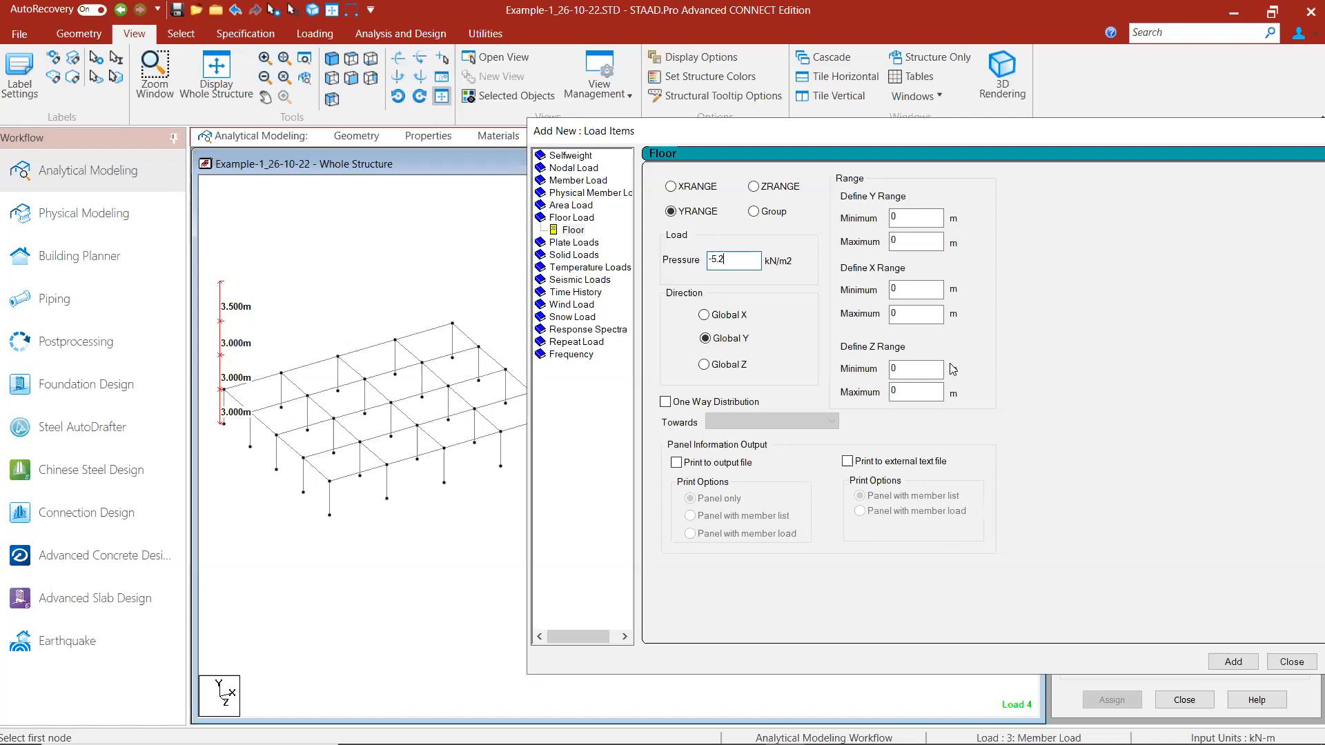
Step: Look up the coordinates of the first-floor corner node beside the storey height dimensions, keeping its information window clear of the load dialog
{"action": "left_click", "coordinate": [392, 365]}
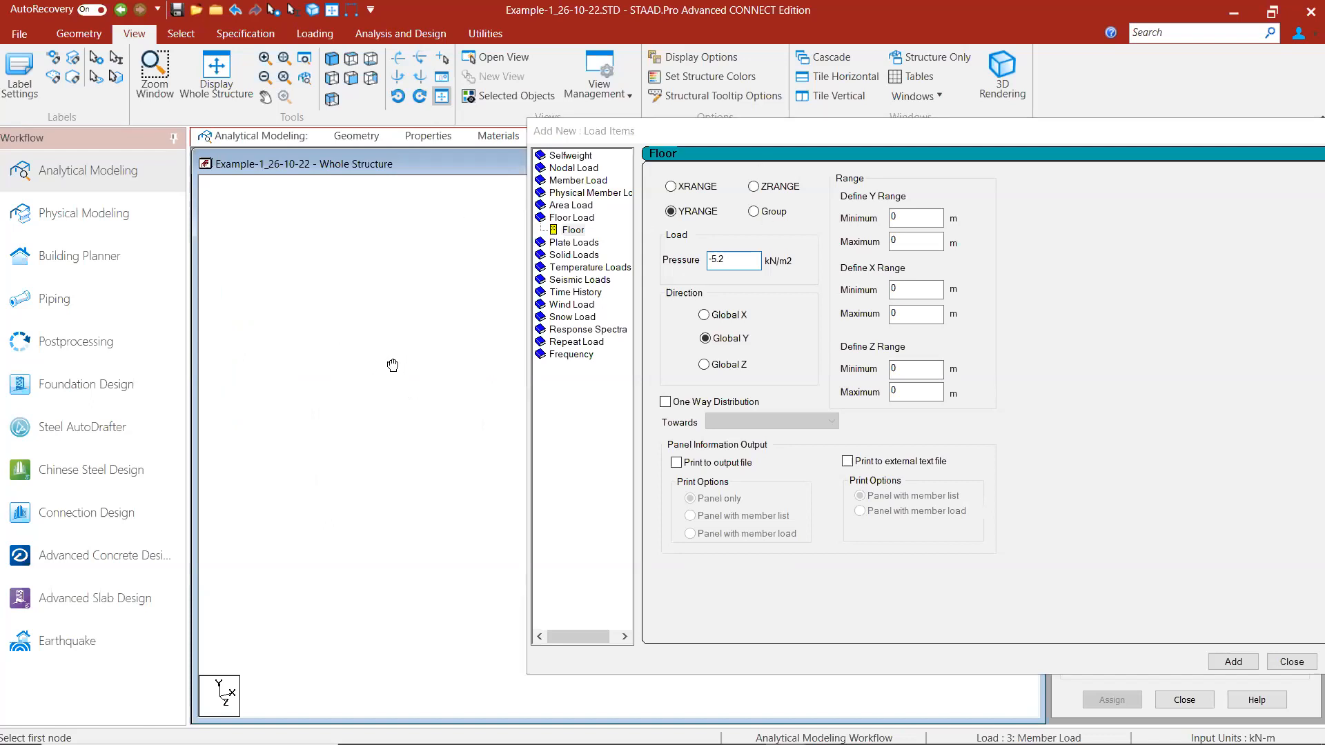
{"action": "scroll", "coordinate": [337, 365], "scroll_direction": "down", "scroll_amount": 2}
{"action": "middle_click_drag", "start_coordinate": [334, 397], "coordinate": [291, 402]}
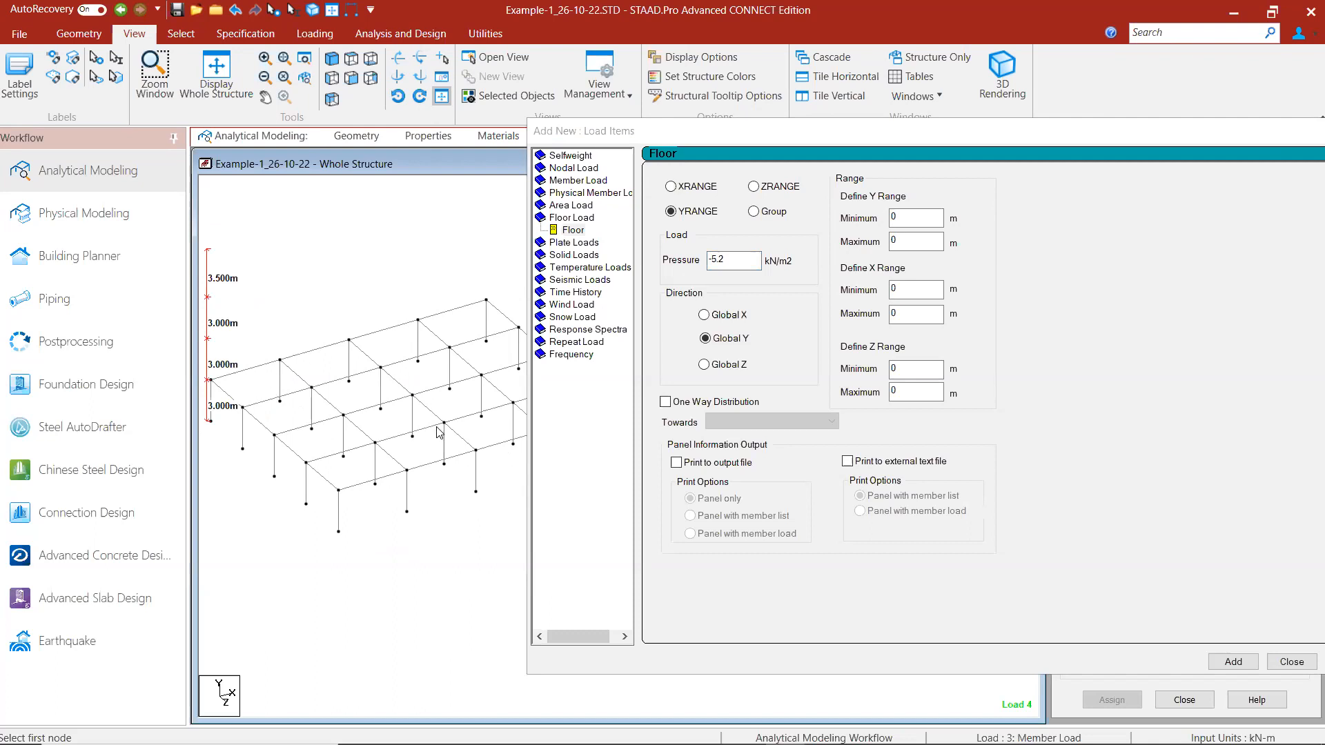
{"action": "middle_click_drag", "start_coordinate": [330, 463], "coordinate": [314, 488]}
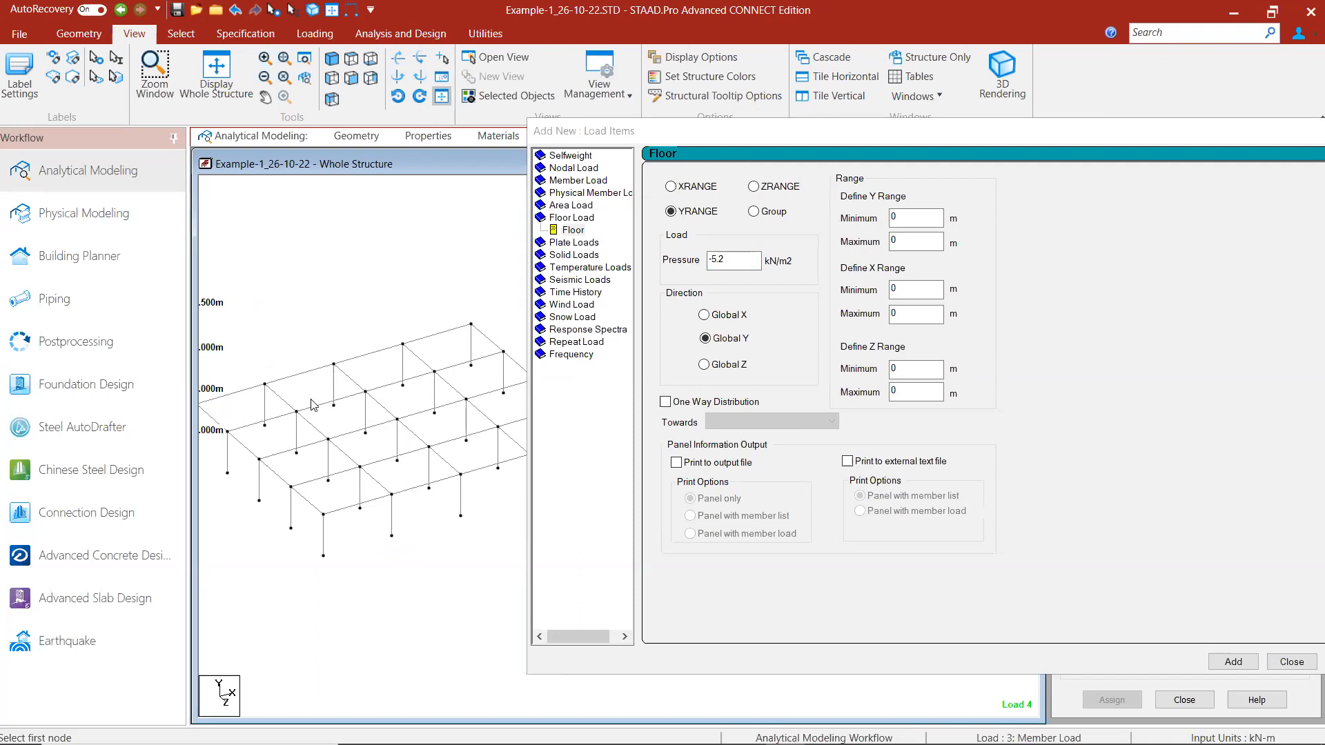
{"action": "scroll", "coordinate": [318, 404], "scroll_direction": "up", "scroll_amount": 3}
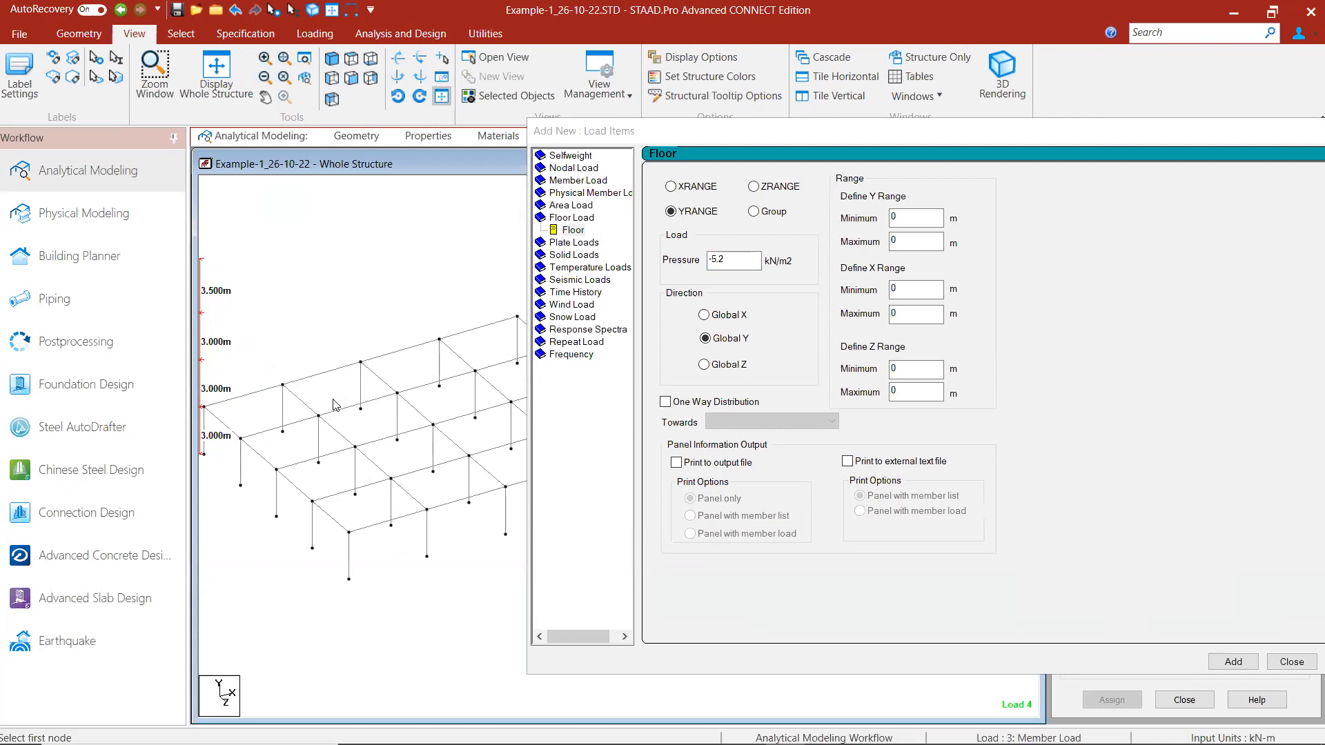
{"action": "scroll", "coordinate": [333, 406], "scroll_direction": "up", "scroll_amount": 1}
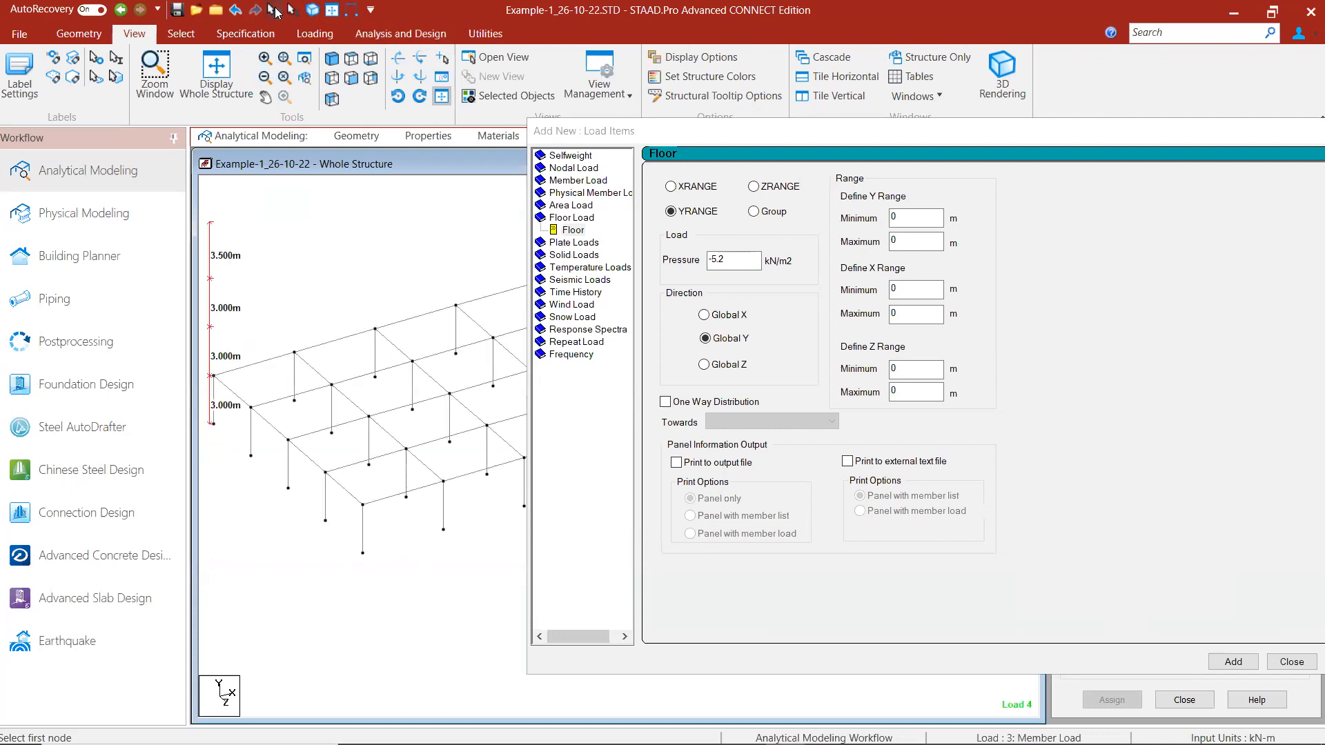
{"action": "left_click", "coordinate": [275, 10]}
{"action": "left_click", "coordinate": [213, 377]}
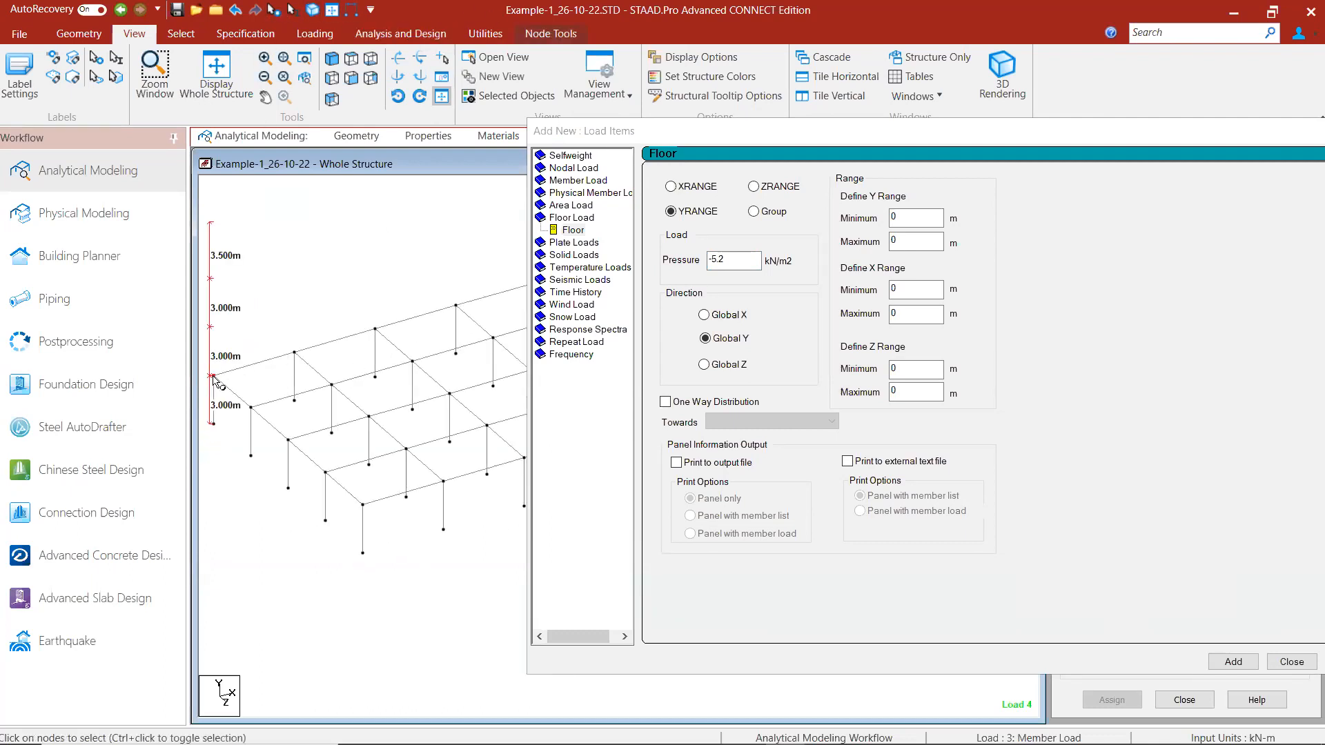
{"action": "double_click", "coordinate": [214, 377]}
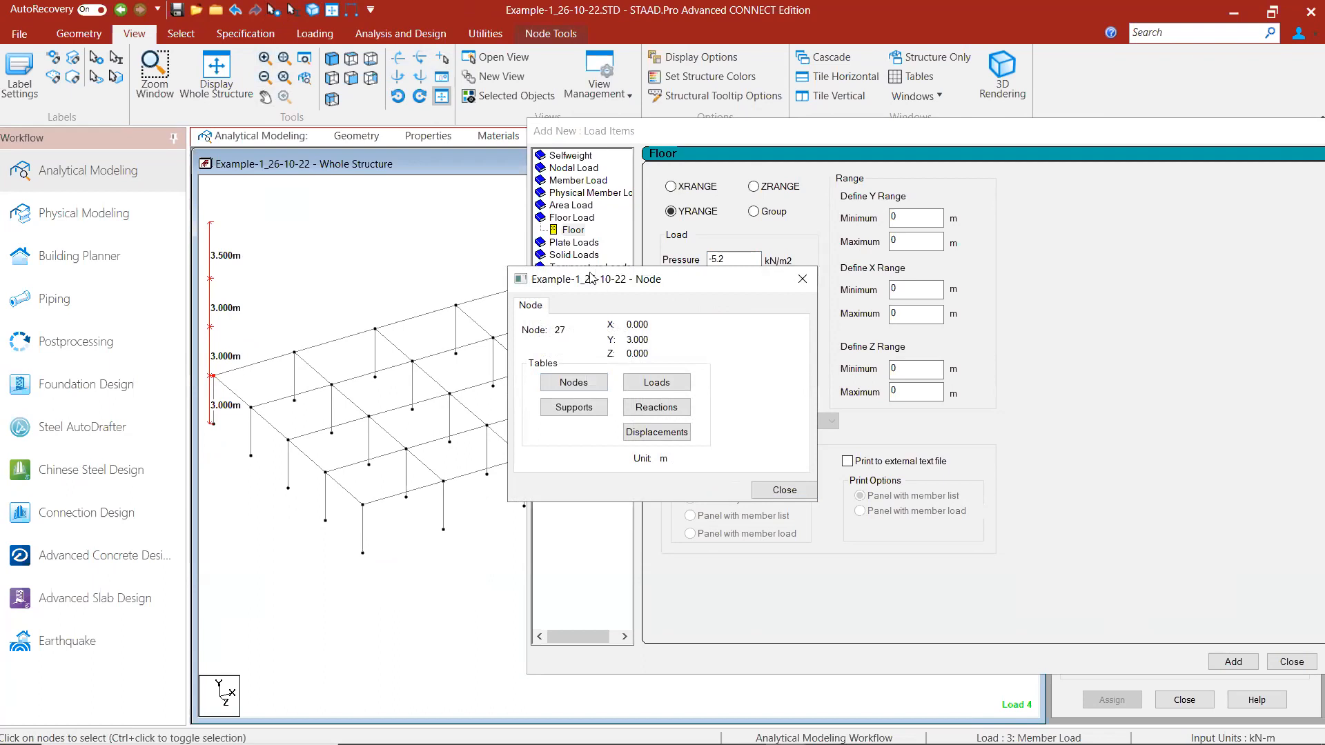
{"action": "left_click_drag", "start_coordinate": [590, 277], "coordinate": [121, 79]}
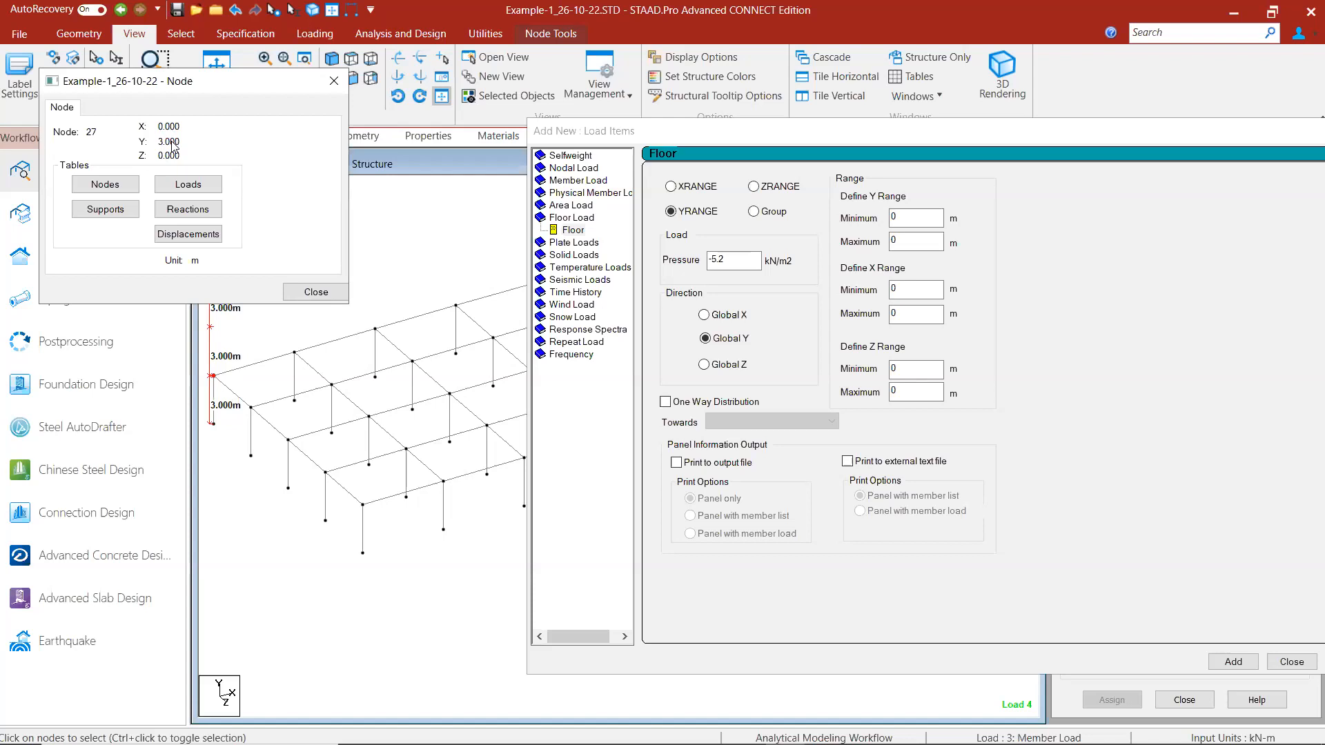
Step: Define the floor load's Y range from 3 m to 4 m
{"action": "left_click", "coordinate": [911, 218]}
{"action": "type", "text": "3"}
{"action": "key", "text": "Tab"}
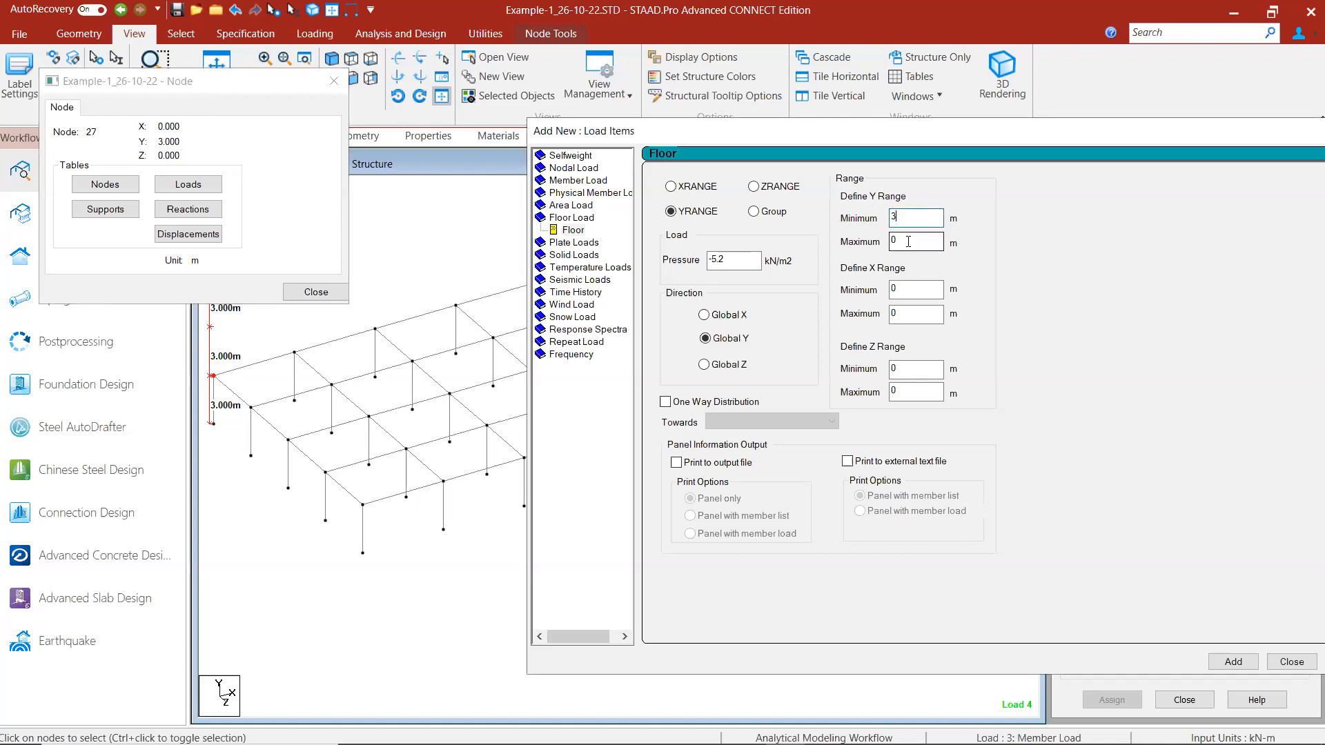
{"action": "type", "text": "4"}
Step: Compare the coordinates of the first-floor corner node and the diagonally opposite edge node that bound the panel area for loading
{"action": "left_click", "coordinate": [395, 463]}
{"action": "middle_click_drag", "start_coordinate": [394, 463], "coordinate": [434, 489]}
{"action": "left_click", "coordinate": [453, 482]}
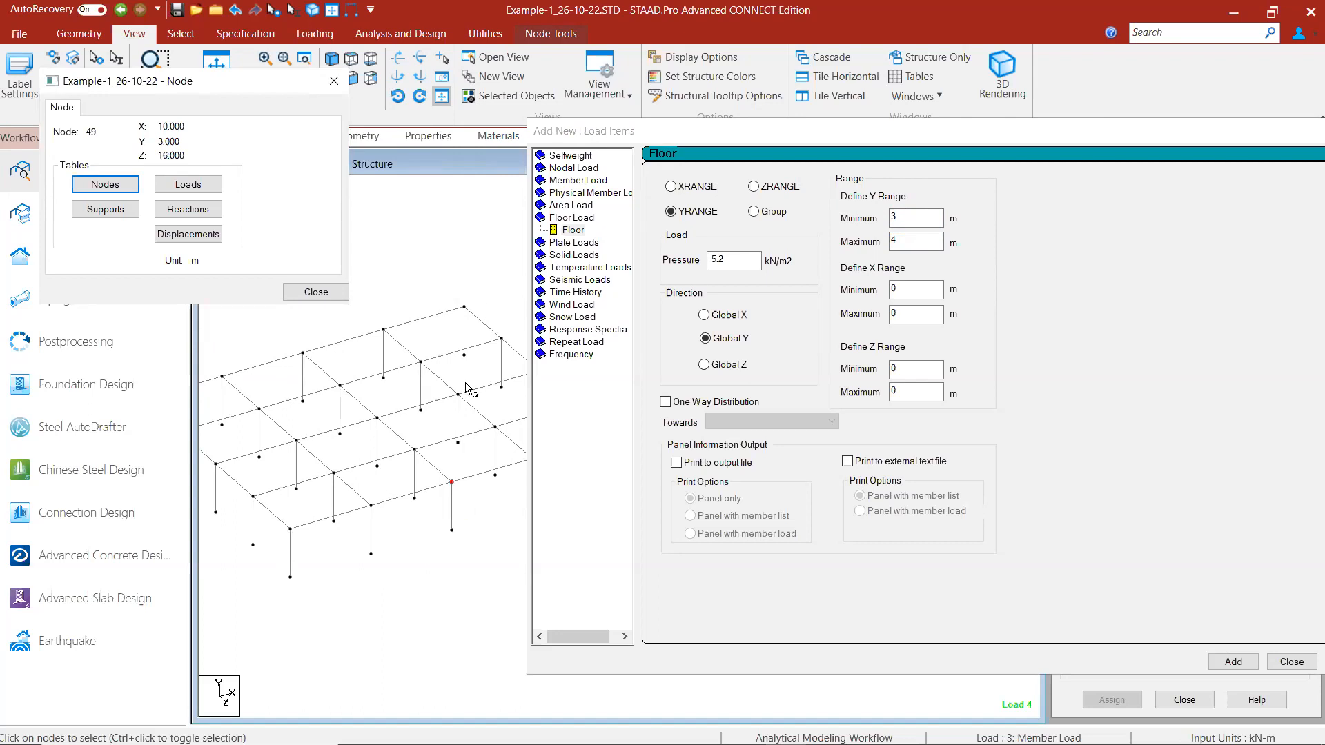
{"action": "left_click", "coordinate": [452, 483]}
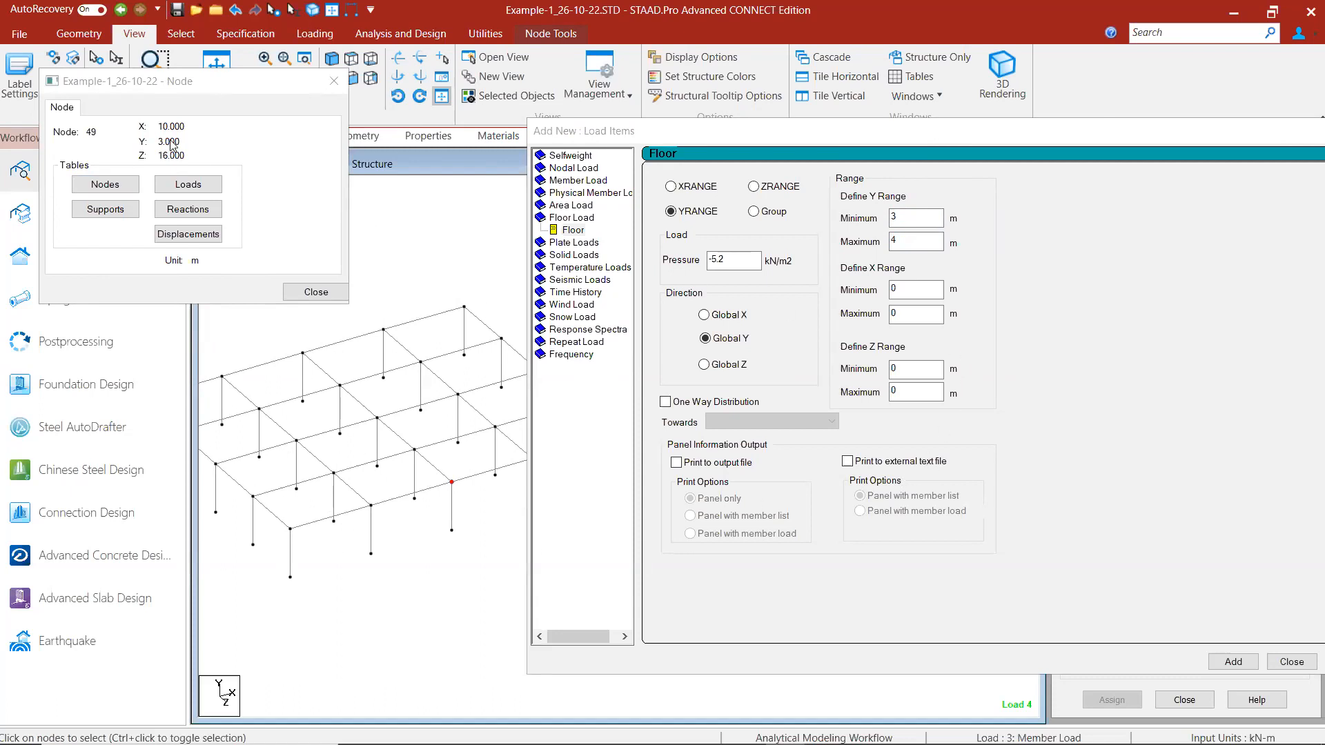
{"action": "scroll", "coordinate": [270, 397], "scroll_direction": "down", "scroll_amount": 3}
{"action": "scroll", "coordinate": [212, 403], "scroll_direction": "up", "scroll_amount": 3}
{"action": "double_click", "coordinate": [200, 395]}
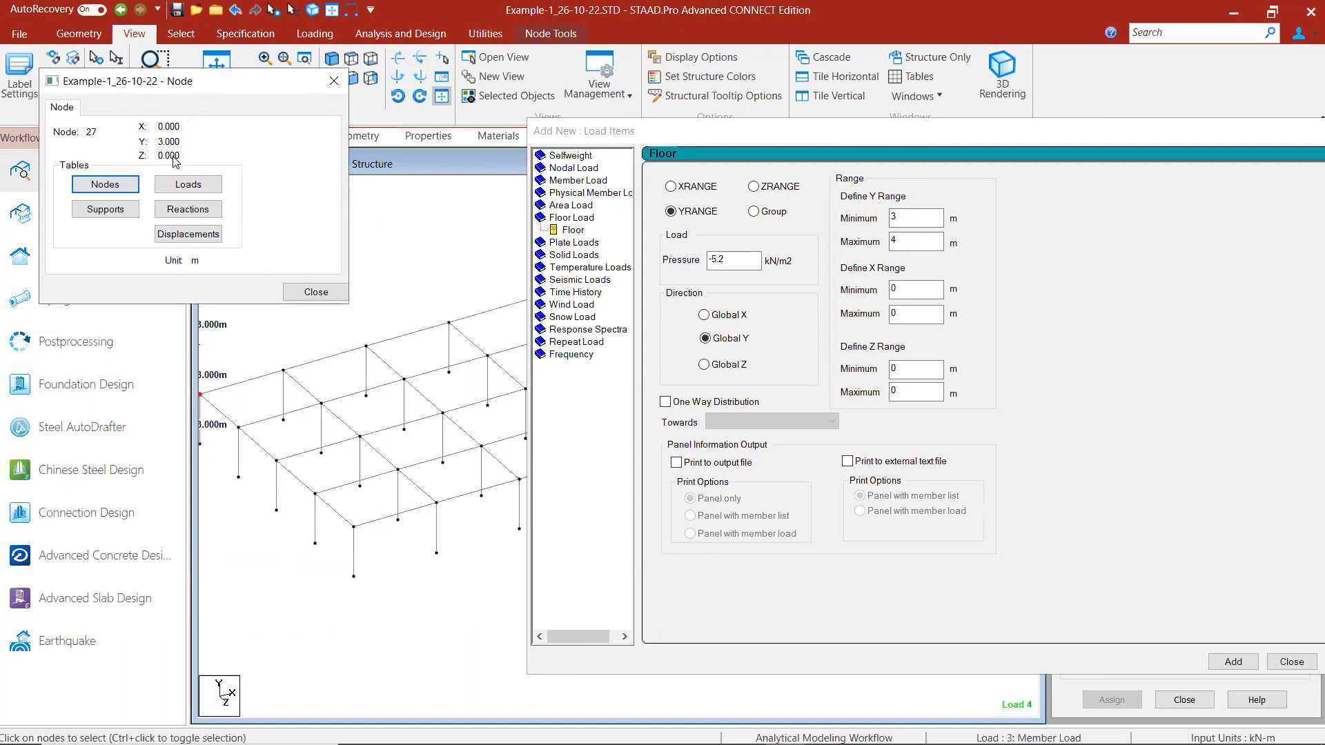
{"action": "middle_click_drag", "start_coordinate": [344, 401], "coordinate": [279, 408]}
{"action": "left_click", "coordinate": [461, 474]}
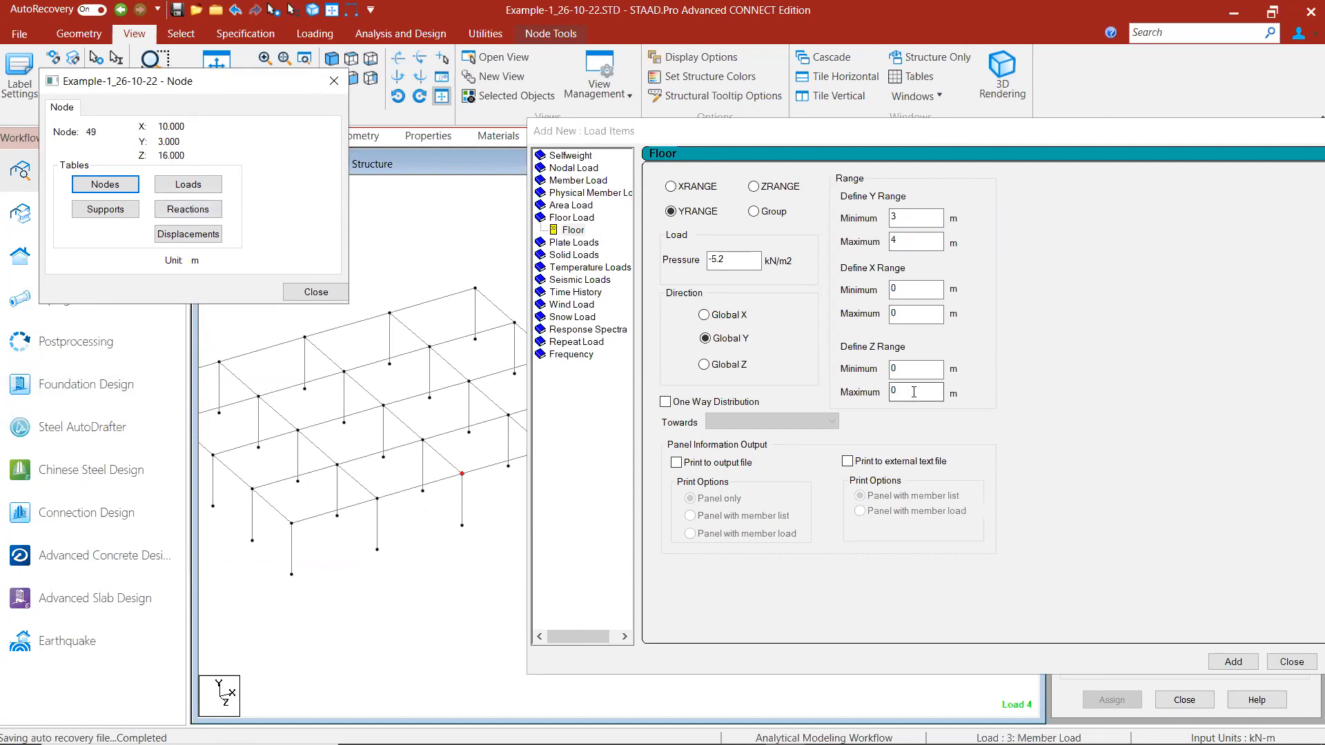
Step: Set the maximum X range to 10 m and maximum Z range to 16 m, then add the floor load and close the dialog
{"action": "left_click", "coordinate": [892, 313]}
{"action": "type", "text": "0"}
{"action": "left_click", "coordinate": [899, 390]}
{"action": "double_click", "coordinate": [894, 390]}
{"action": "type", "text": "16"}
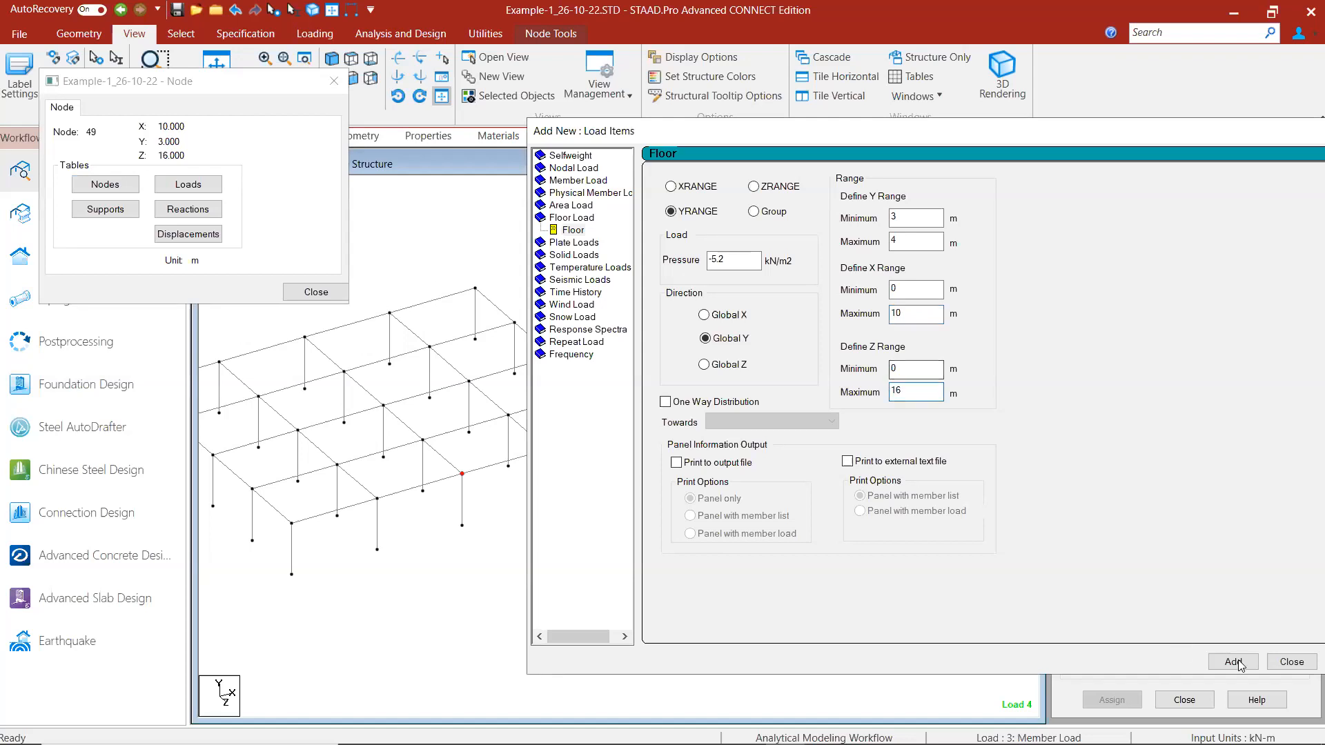
{"action": "left_click", "coordinate": [1285, 662]}
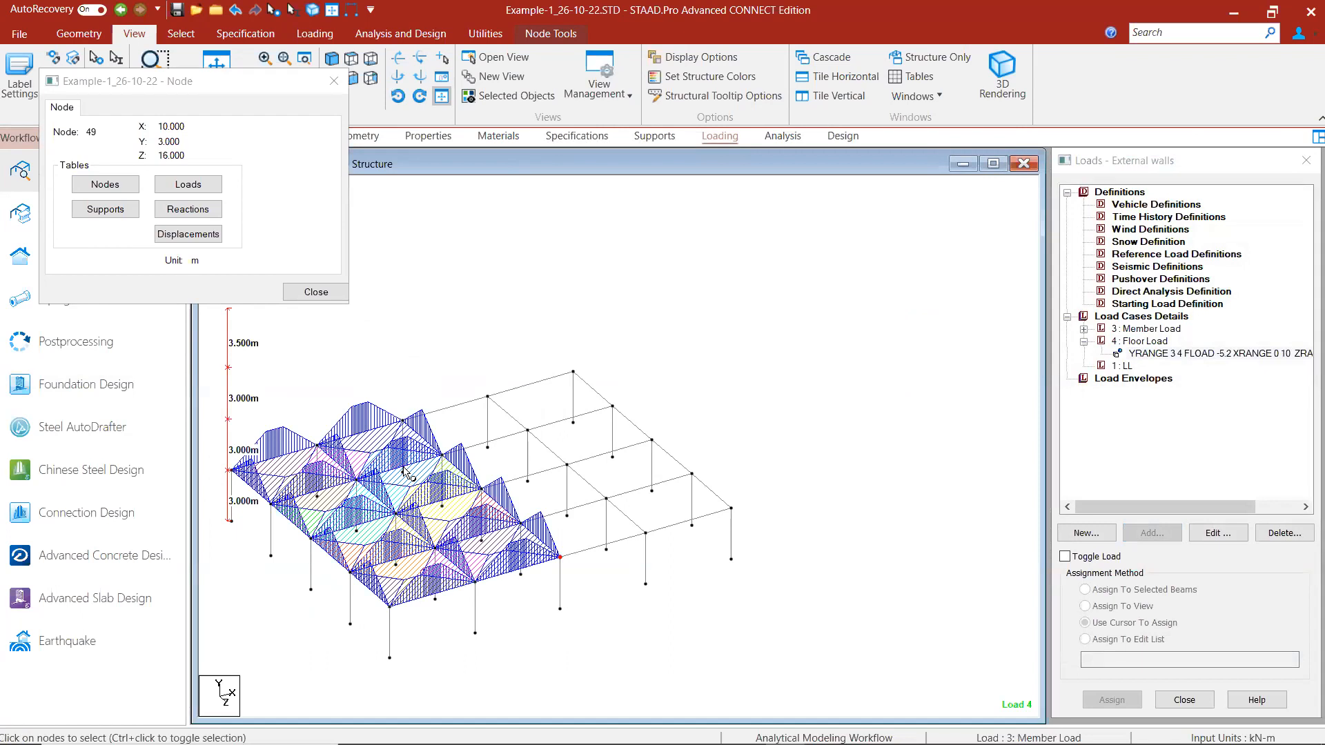
{"action": "middle_click_drag", "start_coordinate": [594, 458], "coordinate": [585, 428]}
{"action": "scroll", "coordinate": [529, 468], "scroll_direction": "up", "scroll_amount": 1}
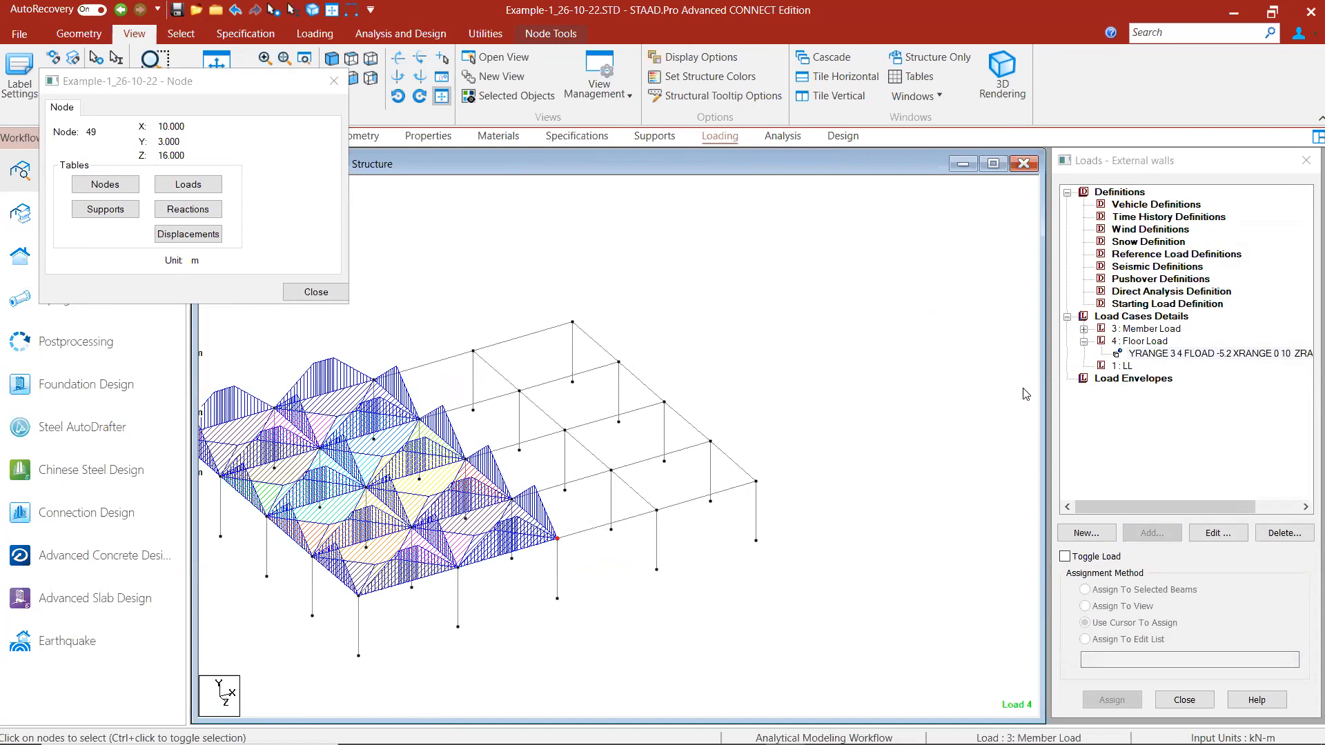
Step: Try to define a -7.2 kN/m2 floor load in the Floor Load case with a Y range from 3 m to 4 m
{"action": "left_click", "coordinate": [1145, 341]}
{"action": "left_click", "coordinate": [1170, 532]}
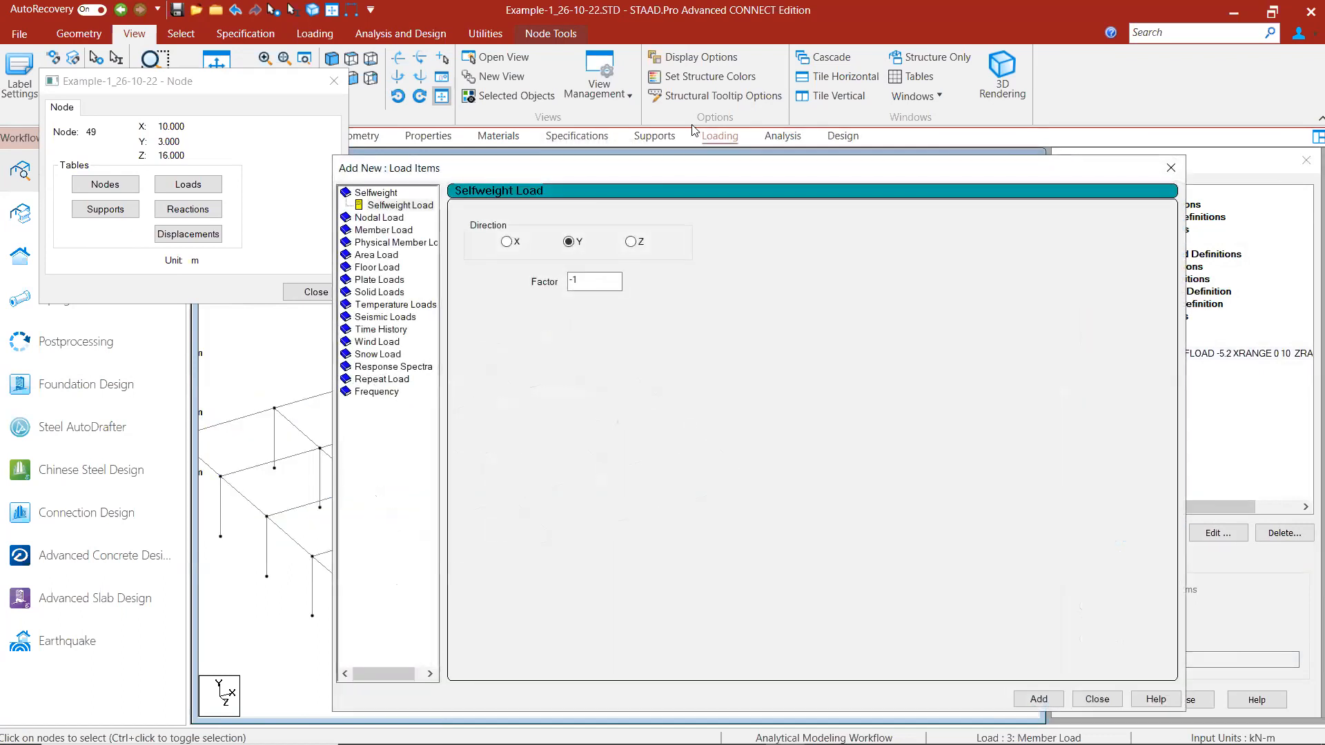
{"action": "left_click_drag", "start_coordinate": [687, 173], "coordinate": [864, 166]}
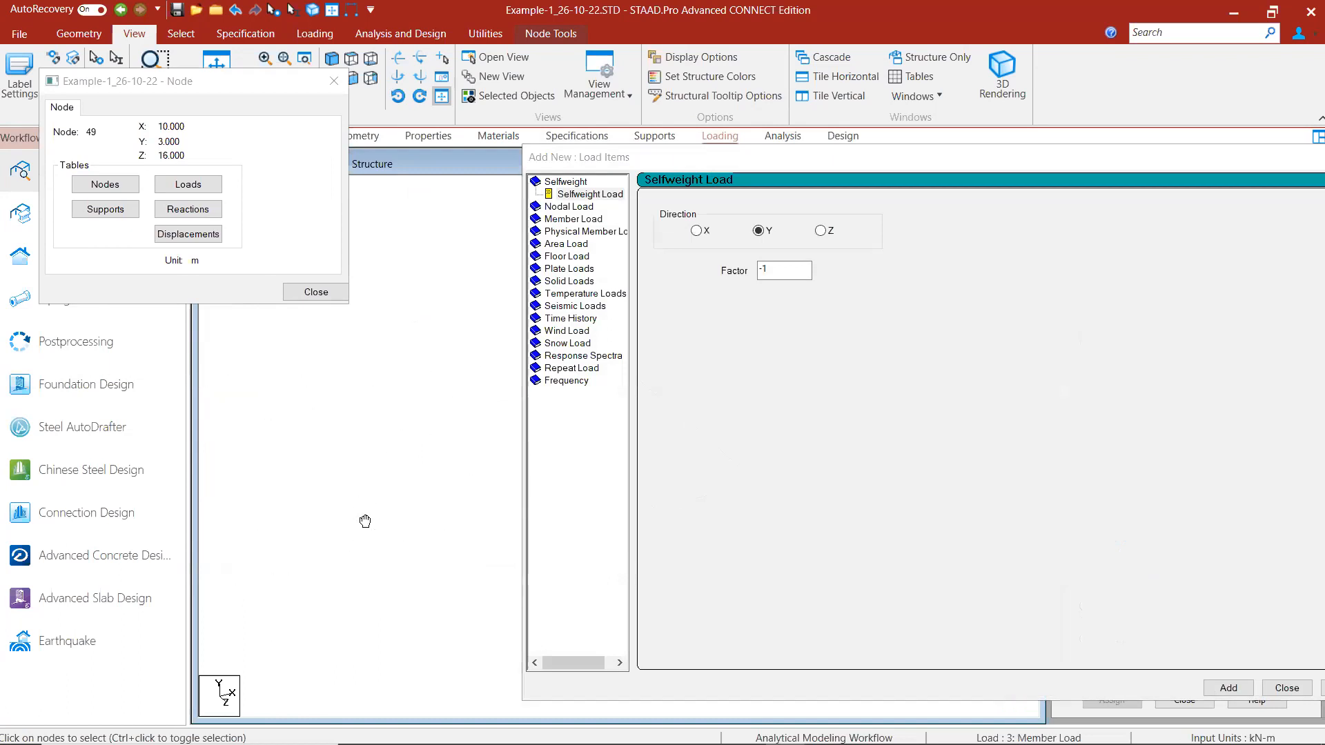
{"action": "left_click", "coordinate": [573, 244]}
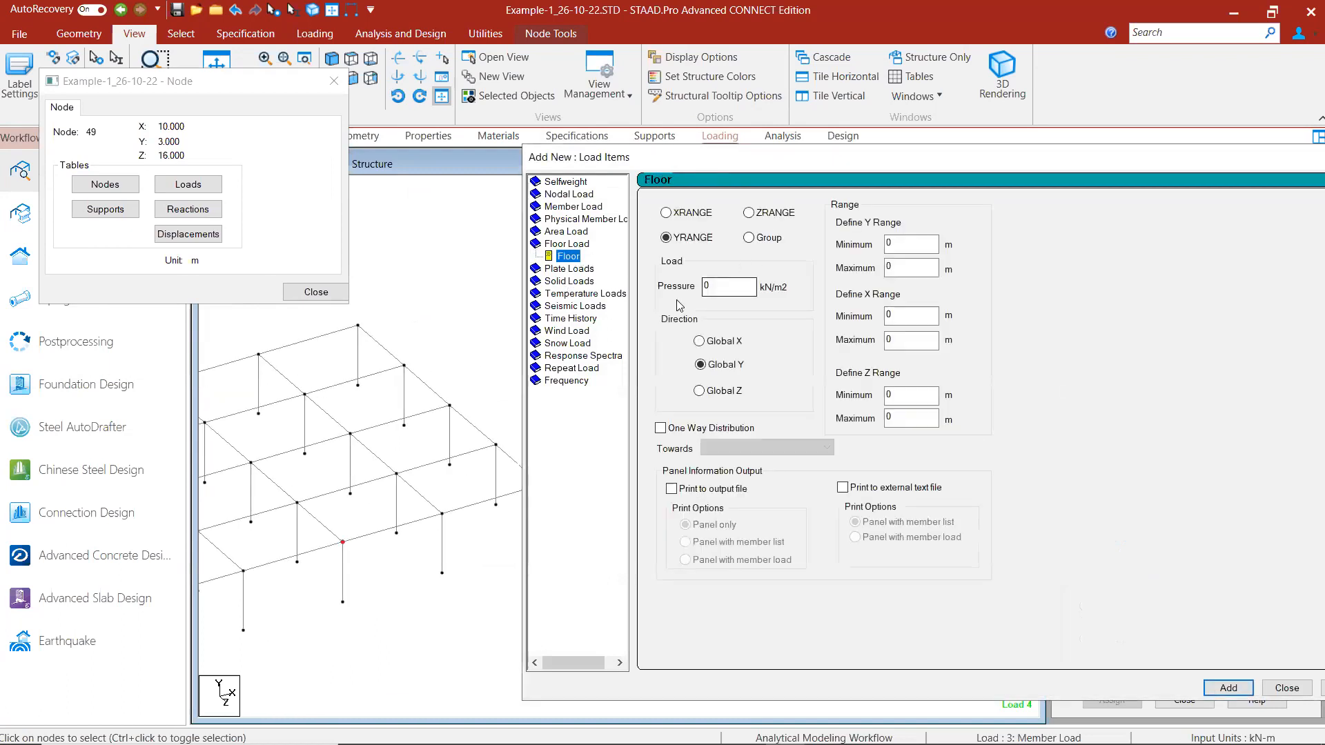
{"action": "double_click", "coordinate": [715, 287]}
{"action": "type", "text": "-7.2"}
{"action": "double_click", "coordinate": [892, 248]}
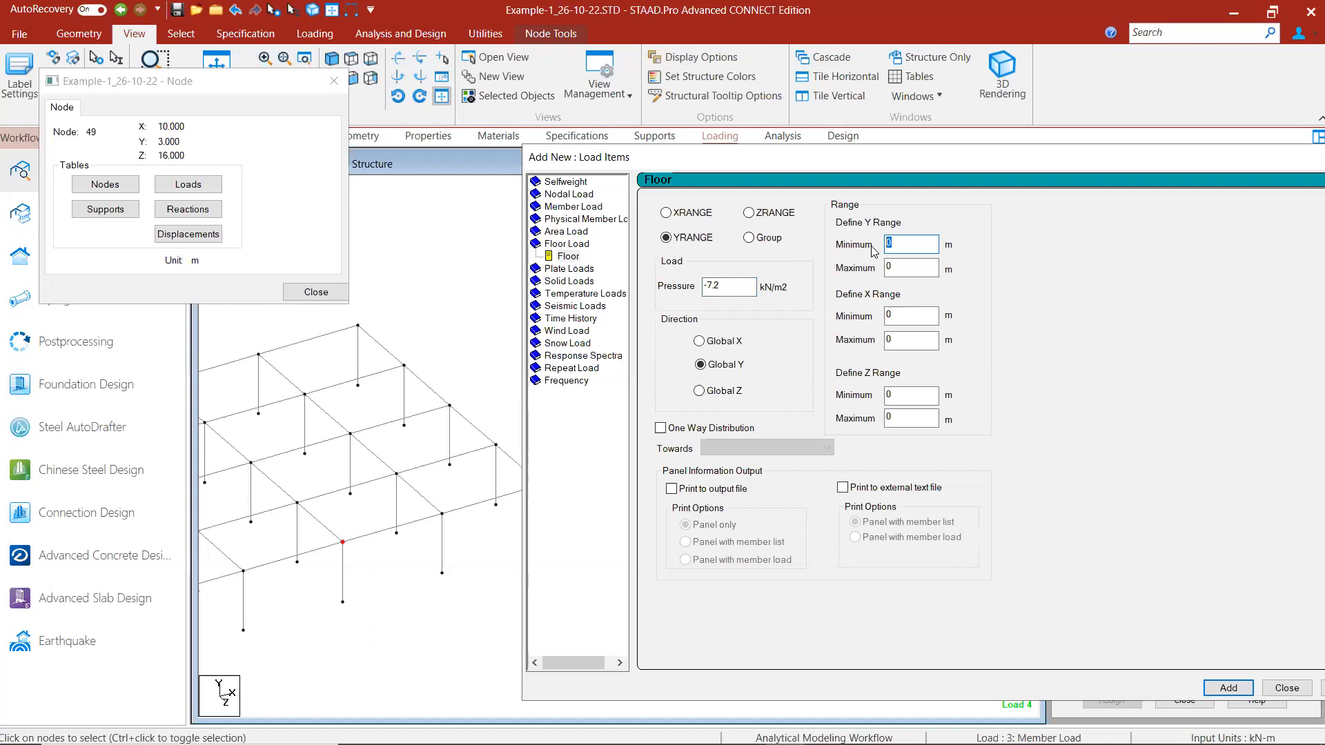
{"action": "type", "text": "3"}
{"action": "key", "text": "Tab"}
Step: Look up the coordinates of the floor's central node, then set the minimum X range to 10 m and minimum Z range to 8 m
{"action": "left_click", "coordinate": [253, 465]}
{"action": "left_click", "coordinate": [251, 464]}
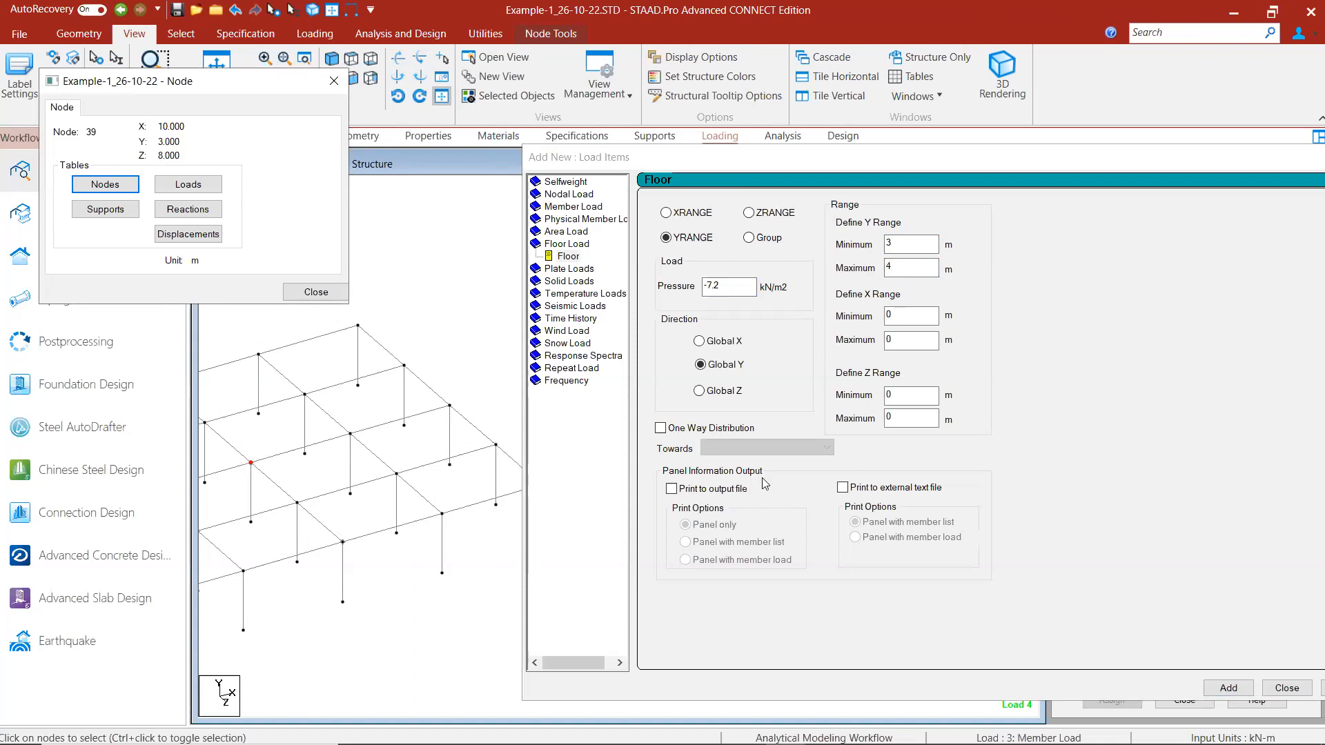
{"action": "left_click", "coordinate": [903, 321]}
{"action": "type", "text": "10"}
{"action": "key", "text": "Tab"}
{"action": "key", "text": "Tab"}
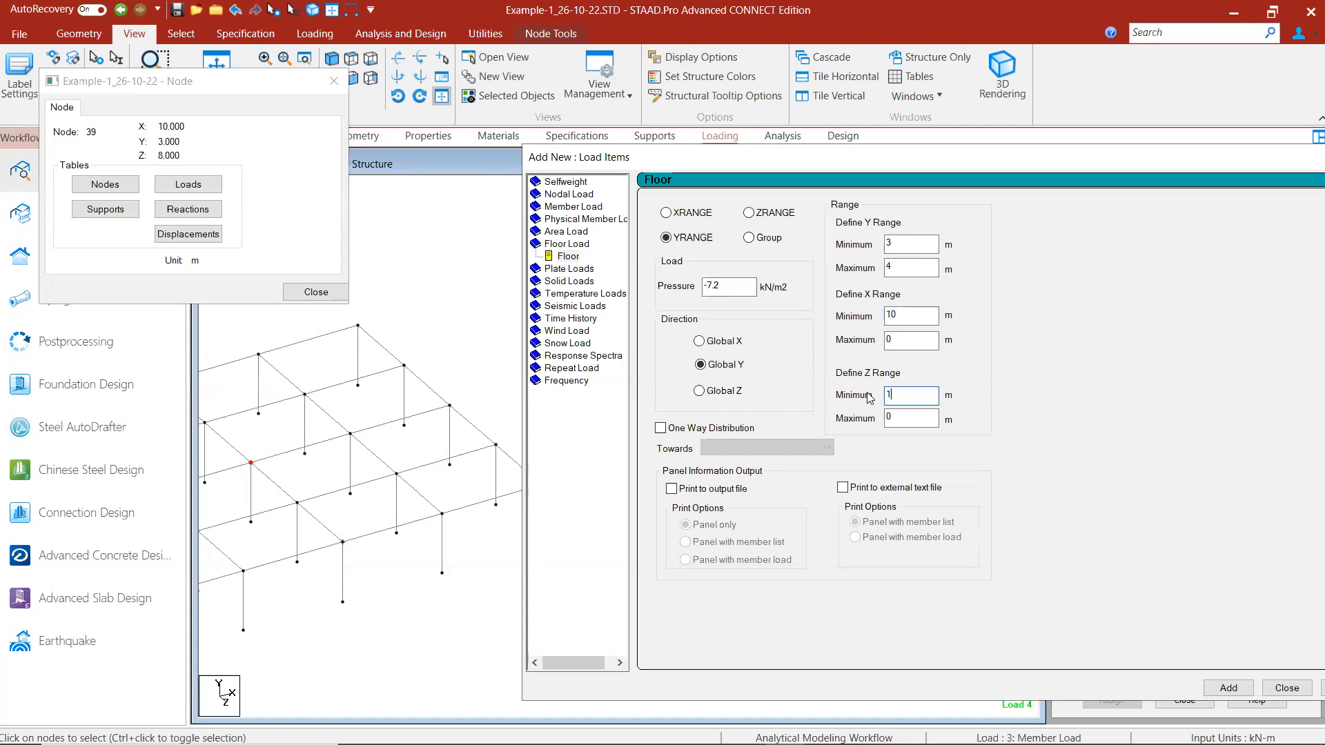
{"action": "type", "text": "8"}
Step: Look up the outer corner node's coordinates, set the maximum Z range to 16 m, and close the load dialog
{"action": "middle_click_drag", "start_coordinate": [422, 534], "coordinate": [371, 539]}
{"action": "double_click", "coordinate": [493, 491]}
{"action": "double_click", "coordinate": [891, 417]}
{"action": "type", "text": "16"}
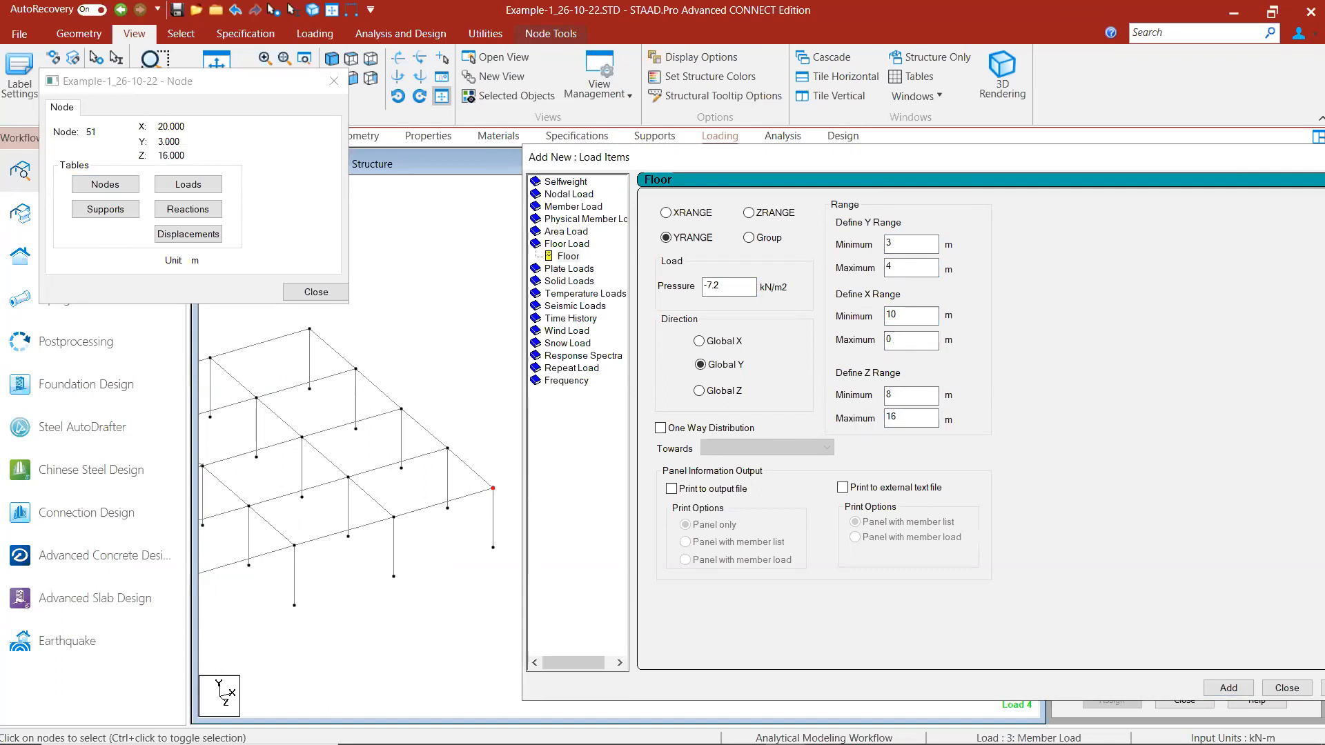
{"action": "key", "text": "BackSpace"}
{"action": "key", "text": "BackSpace"}
{"action": "left_click_drag", "start_coordinate": [907, 343], "coordinate": [871, 346]}
{"action": "left_click", "coordinate": [1288, 689]}
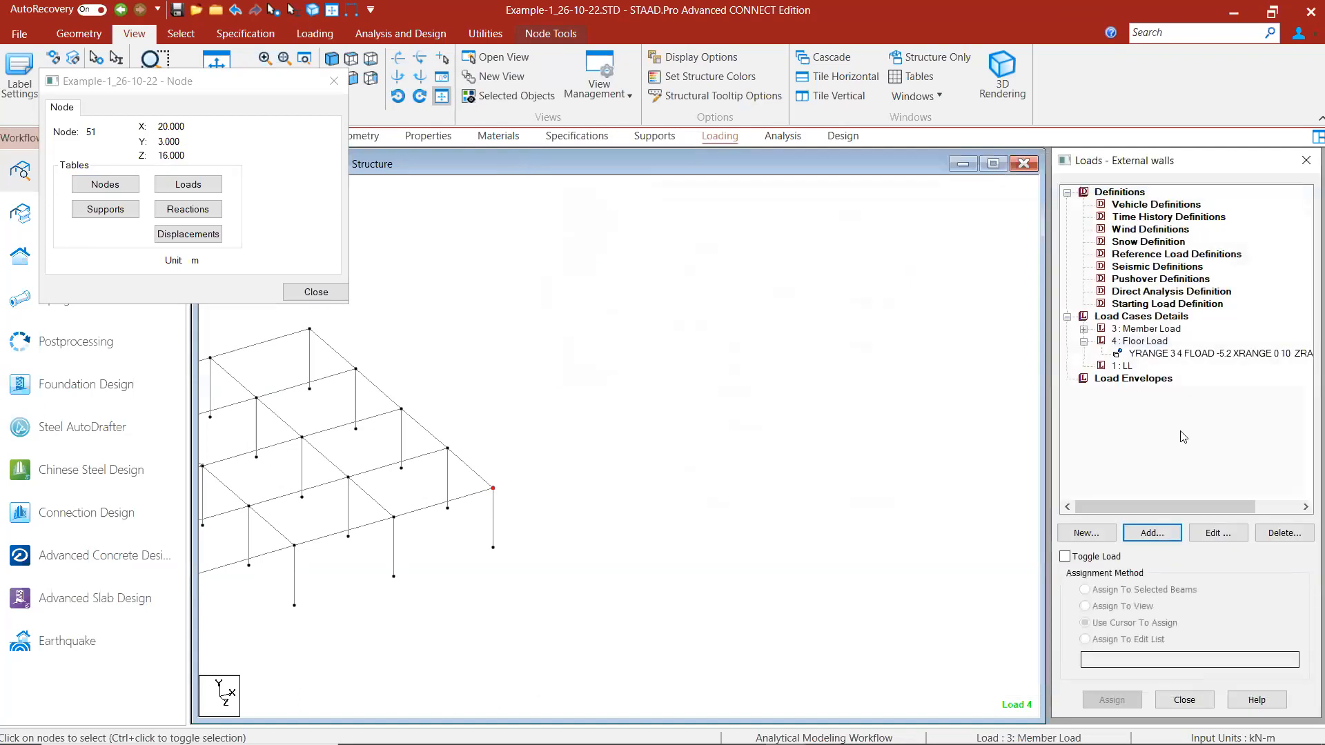
Step: Display the existing -5.2 kN/m2 floor load on the model and review its pressure and range settings
{"action": "left_click", "coordinate": [1165, 355]}
{"action": "middle_click_drag", "start_coordinate": [522, 498], "coordinate": [872, 457]}
{"action": "scroll", "coordinate": [739, 483], "scroll_direction": "down", "scroll_amount": 1}
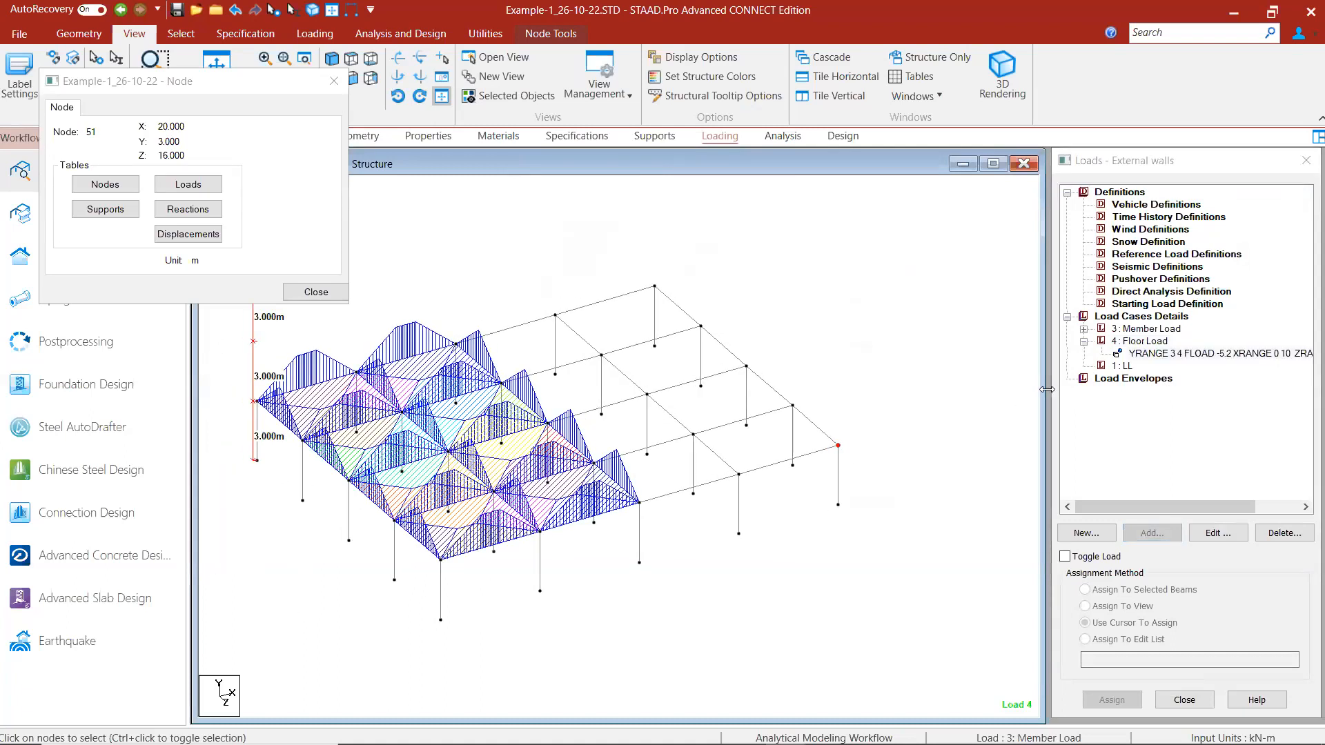
{"action": "double_click", "coordinate": [1175, 355]}
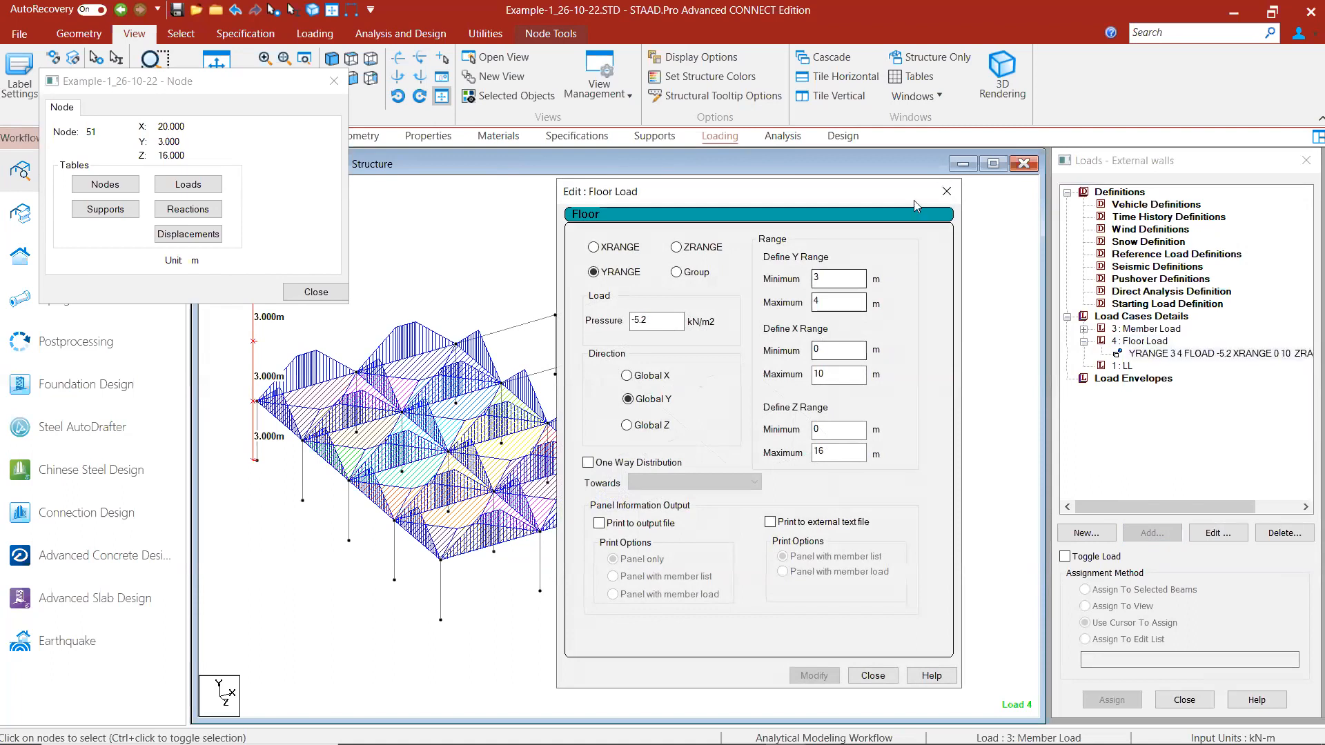
{"action": "left_click", "coordinate": [947, 191]}
Step: Start a -7.2 kN/m2 floor load in the Floor Load case with a Y range from 3 m to 4 m
{"action": "left_click", "coordinate": [1143, 342]}
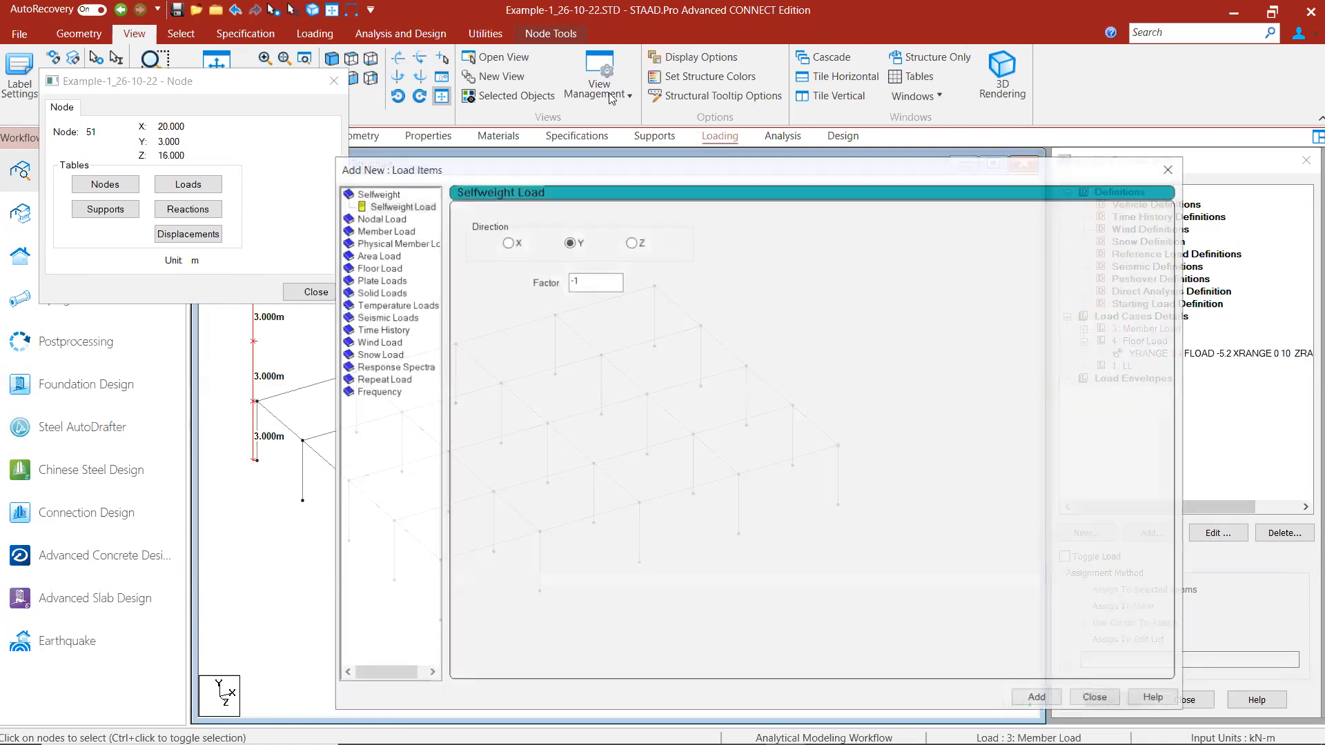
{"action": "left_click_drag", "start_coordinate": [629, 172], "coordinate": [873, 130]}
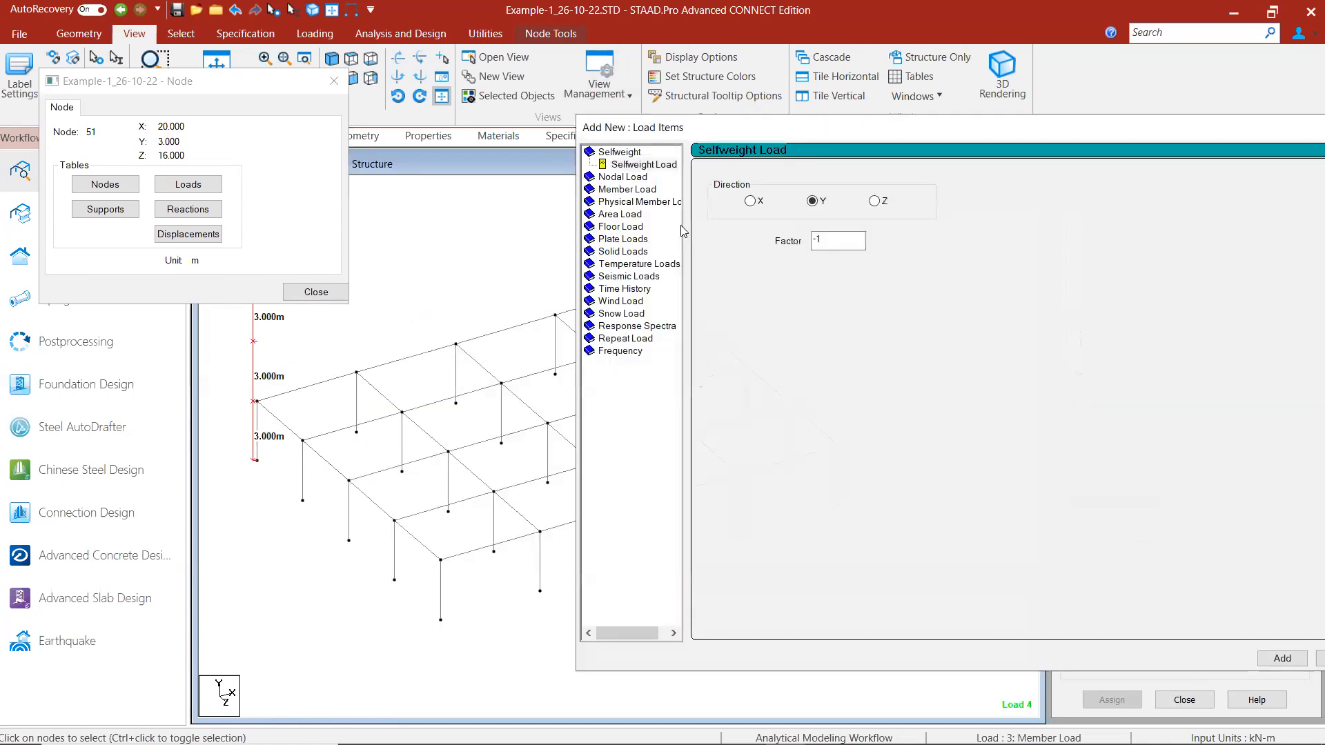
{"action": "left_click", "coordinate": [619, 227]}
{"action": "type", "text": "-7.2"}
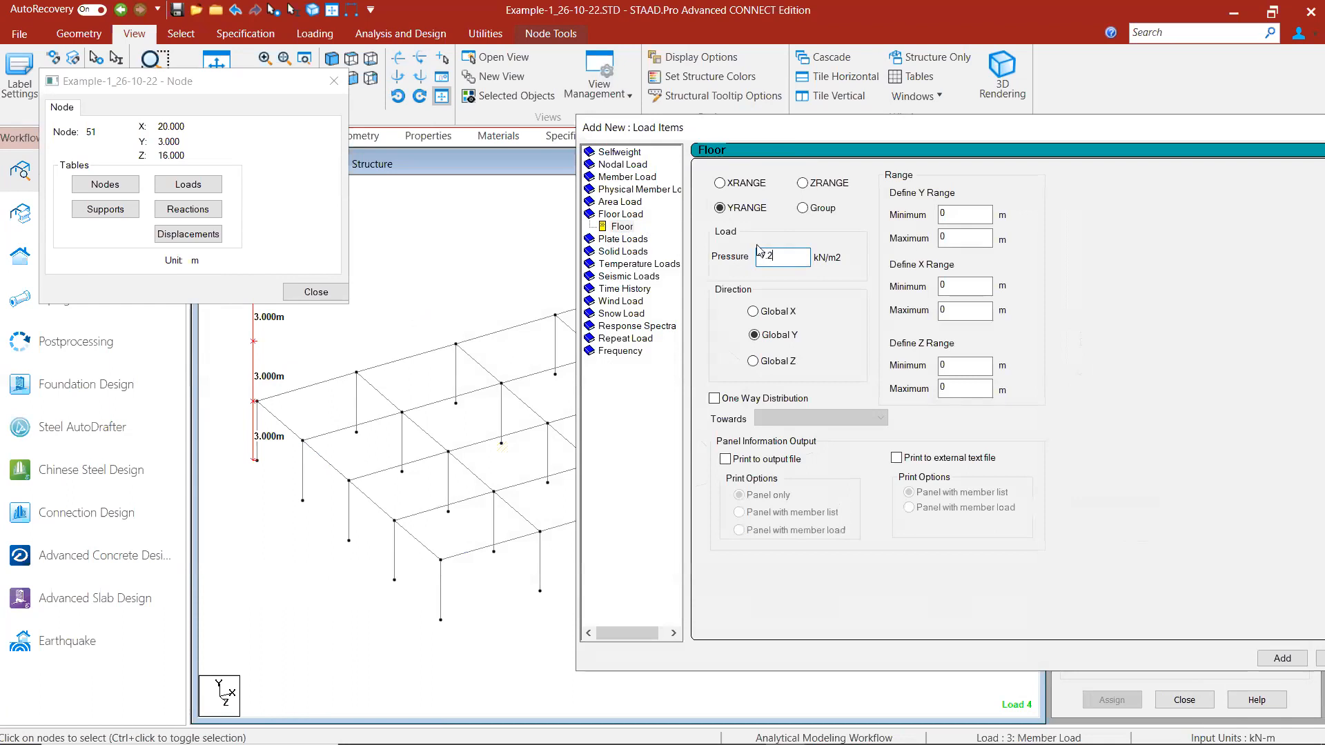
{"action": "double_click", "coordinate": [944, 216]}
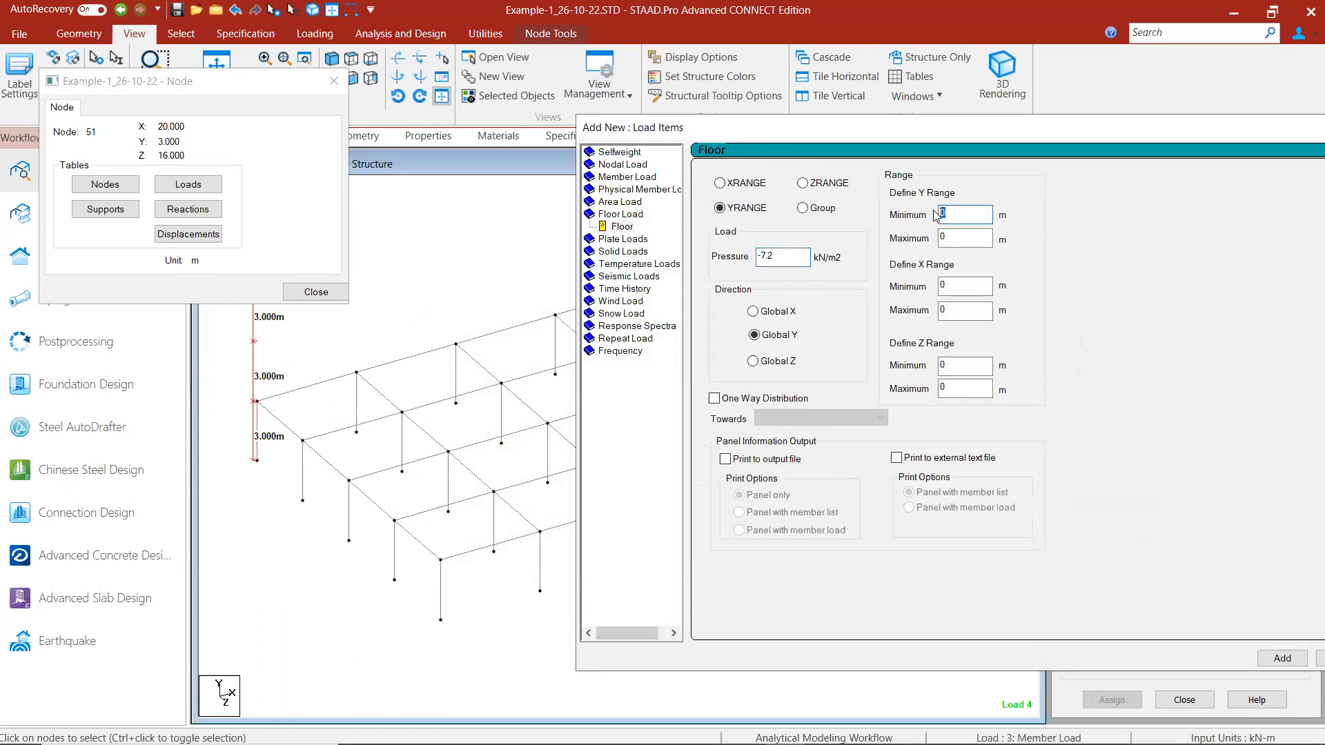
{"action": "type", "text": "3"}
{"action": "key", "text": "Tab"}
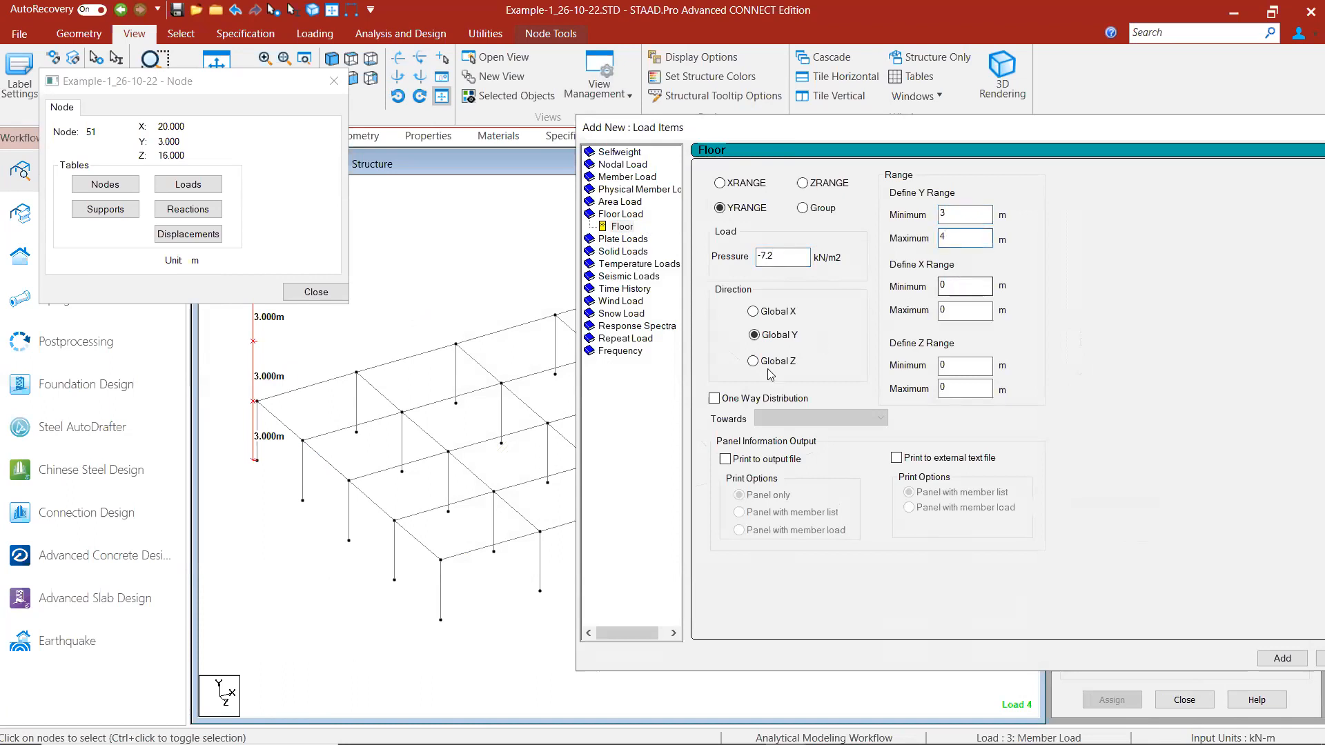
Step: Check the floor's central node coordinates and use them for a minimum X range of 10 m and minimum Z range of 8 m
{"action": "middle_click_drag", "start_coordinate": [531, 447], "coordinate": [308, 448]}
{"action": "left_click", "coordinate": [324, 425]}
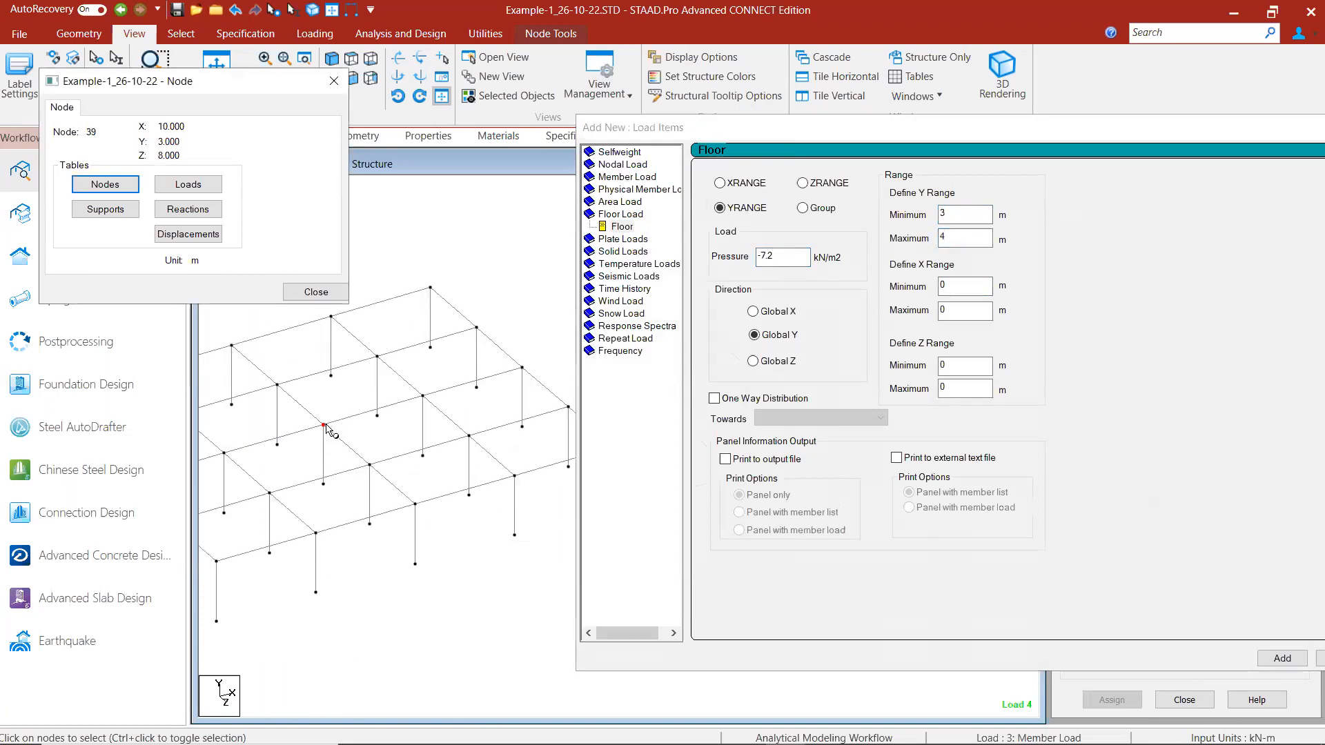
{"action": "double_click", "coordinate": [944, 285]}
{"action": "type", "text": "10"}
{"action": "double_click", "coordinate": [965, 366]}
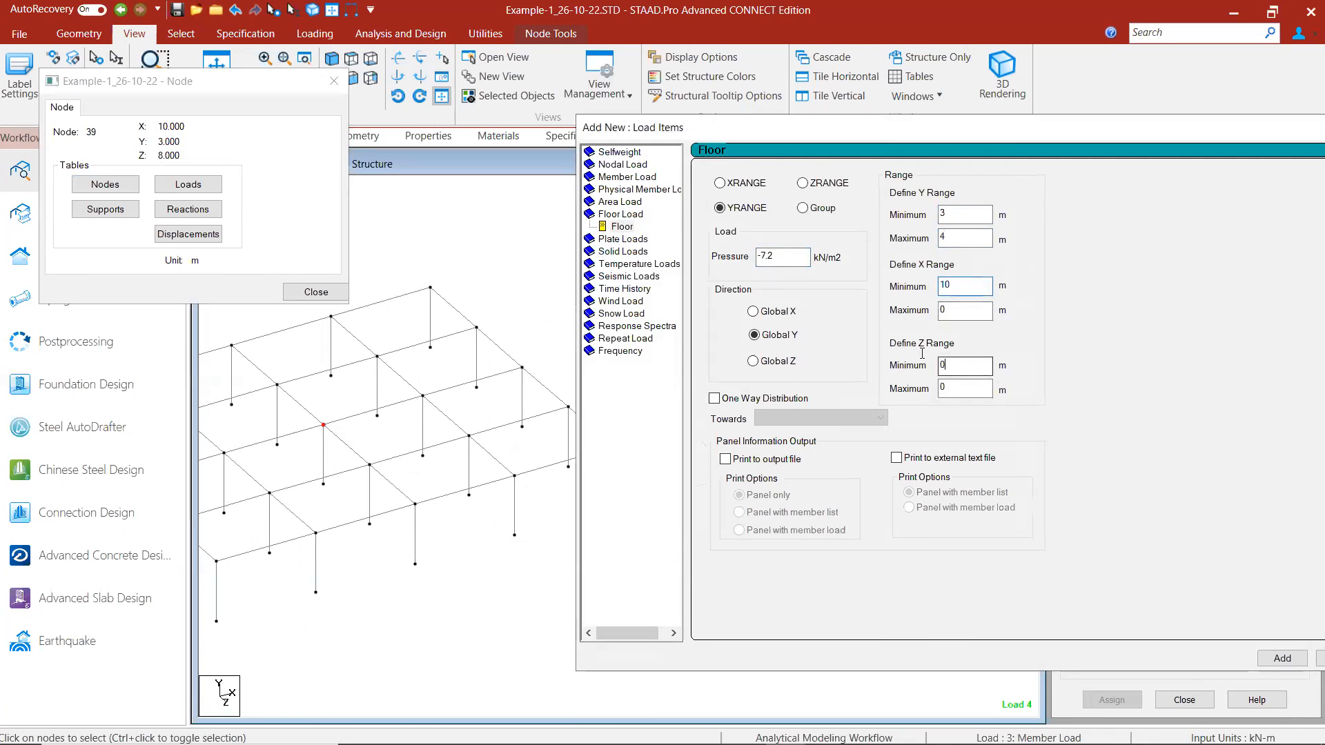
Step: Using the outer corner node's coordinates, set maximum X to 20 m and maximum Z to 16 m, then add the floor load and close the dialog
{"action": "left_click", "coordinate": [458, 509]}
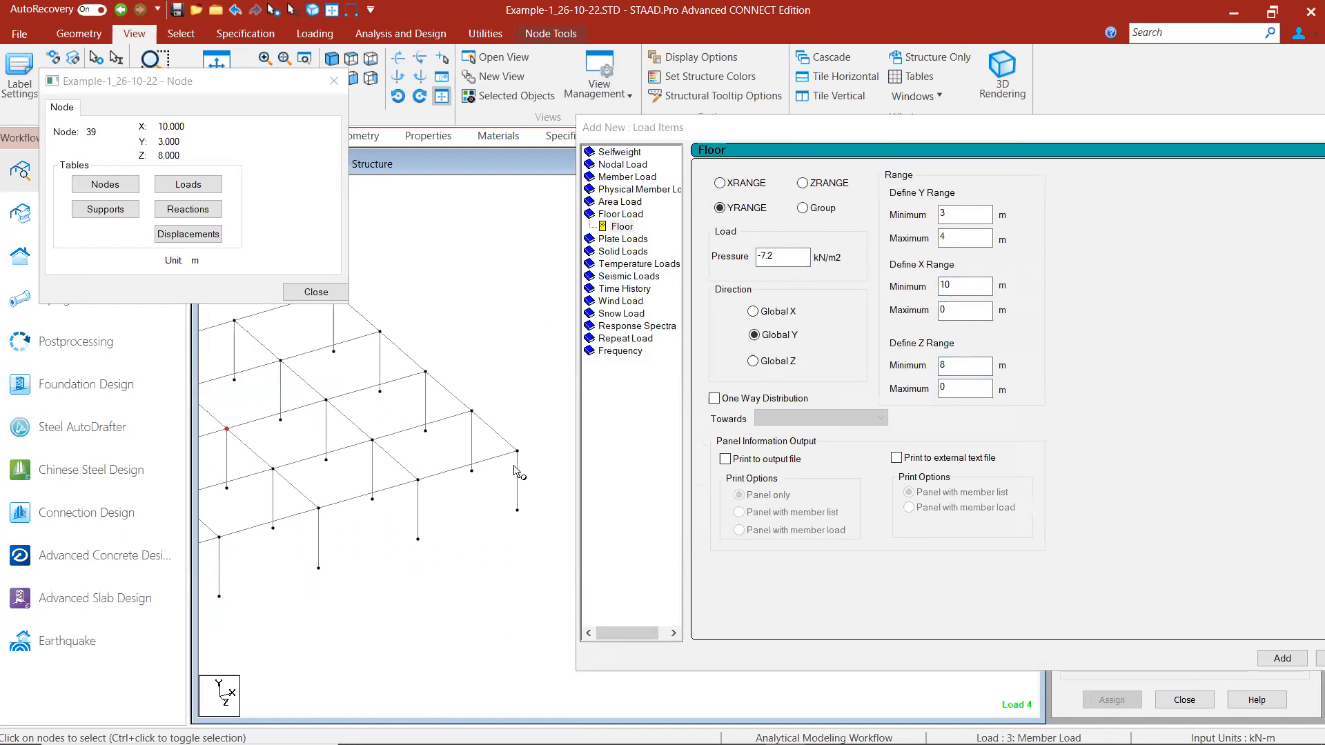
{"action": "left_click", "coordinate": [518, 453]}
{"action": "double_click", "coordinate": [943, 388]}
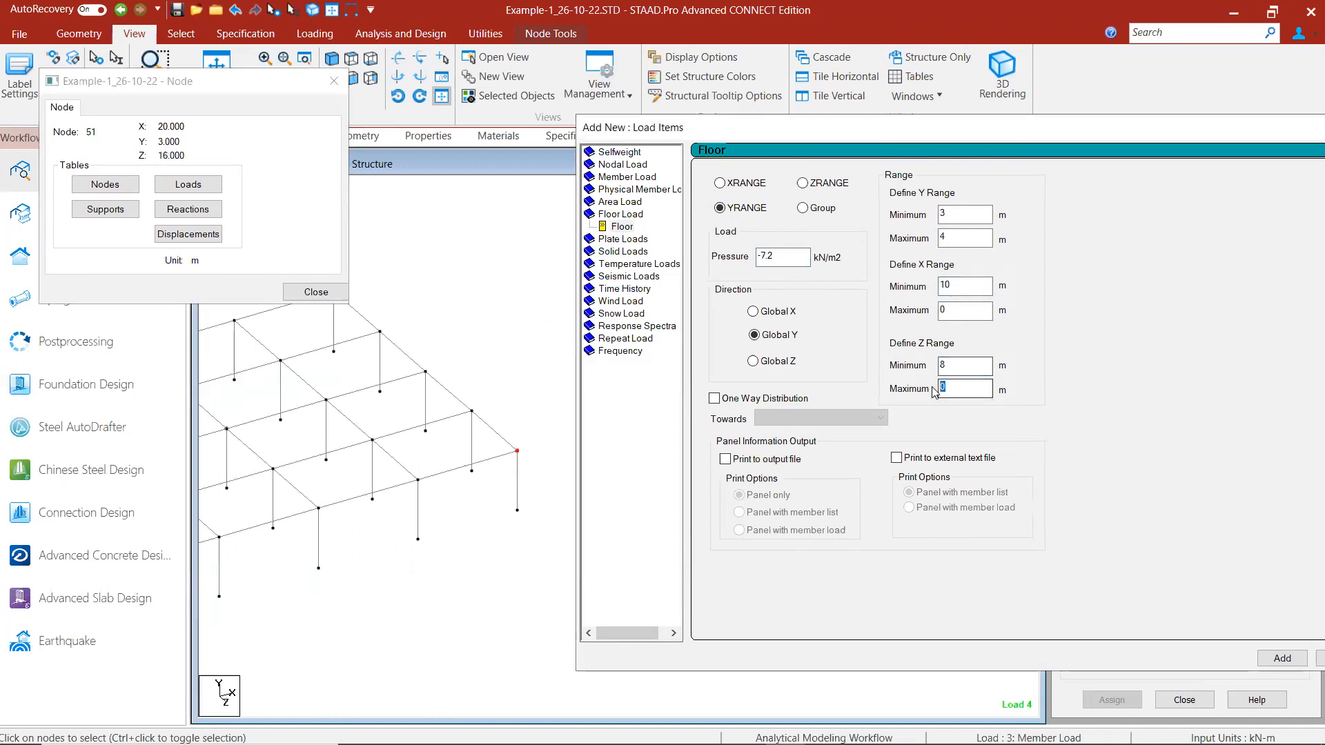
{"action": "double_click", "coordinate": [942, 310]}
{"action": "type", "text": "20"}
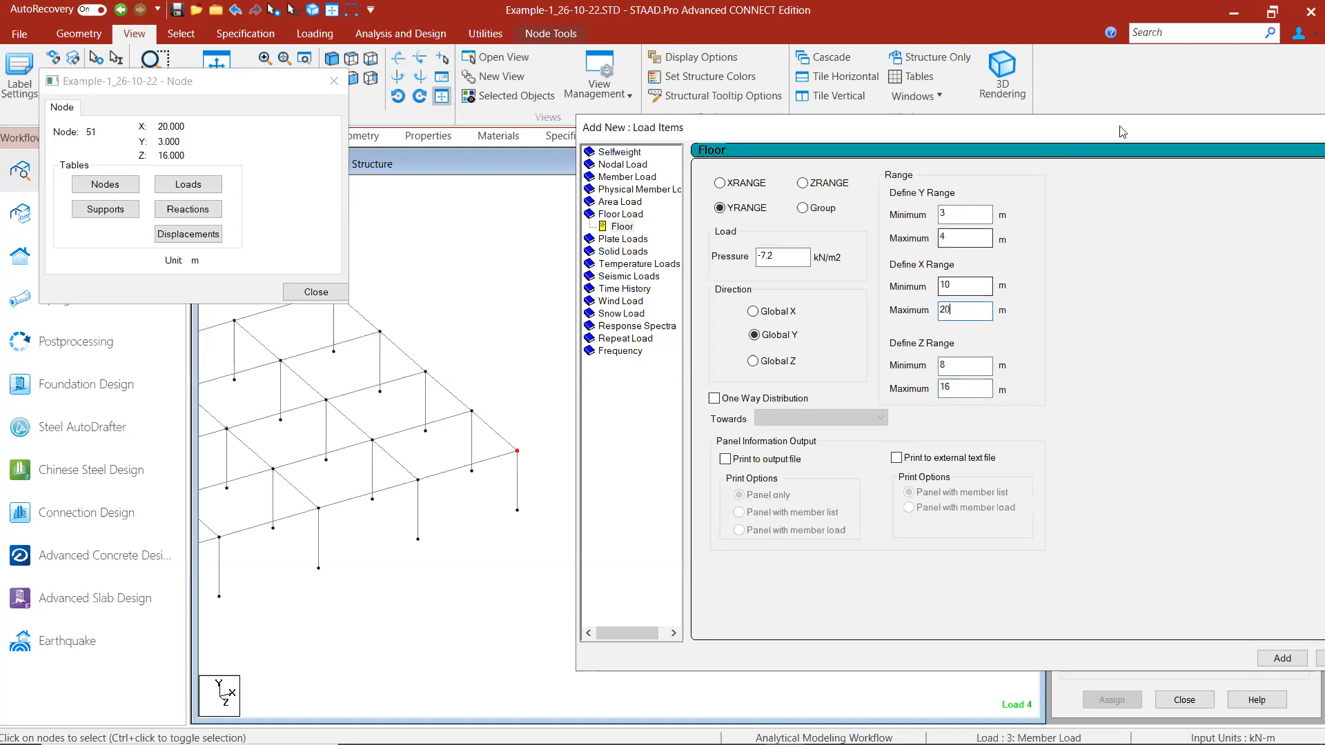
{"action": "left_click_drag", "start_coordinate": [868, 136], "coordinate": [622, 119]}
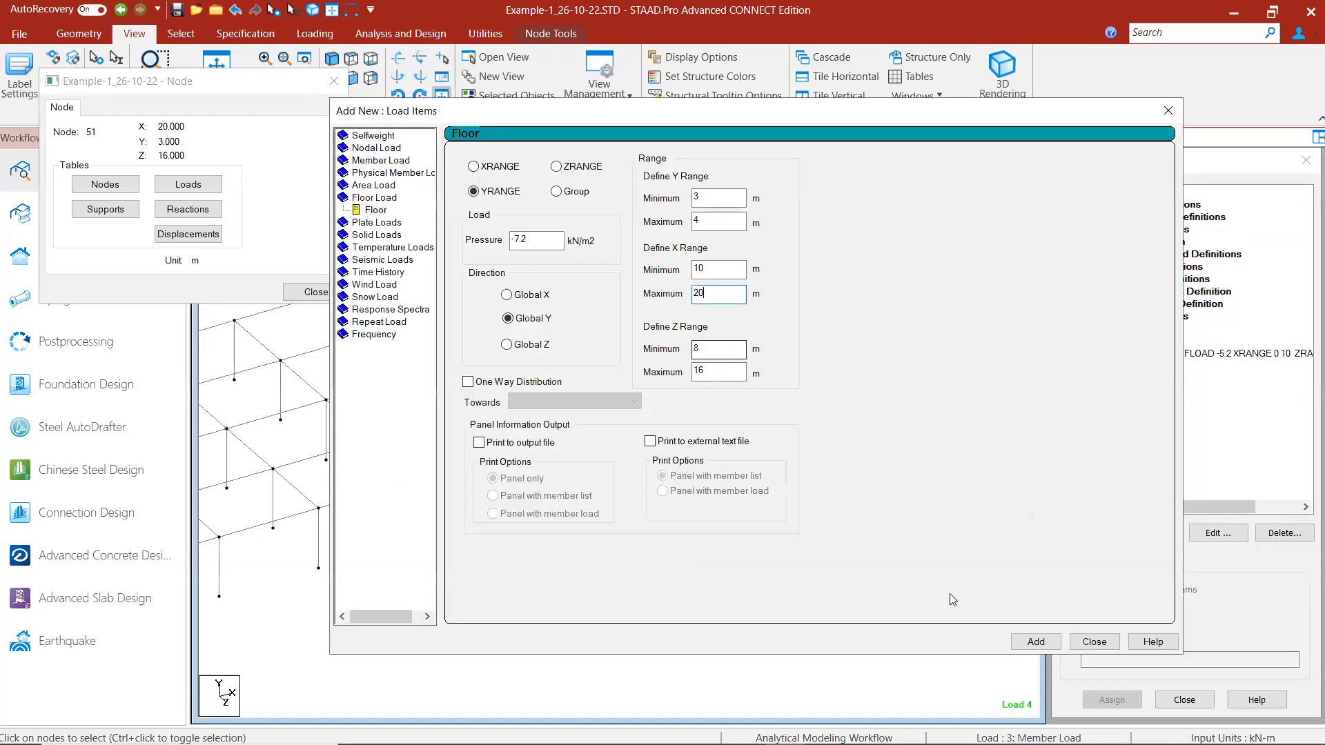
{"action": "left_click", "coordinate": [1094, 642]}
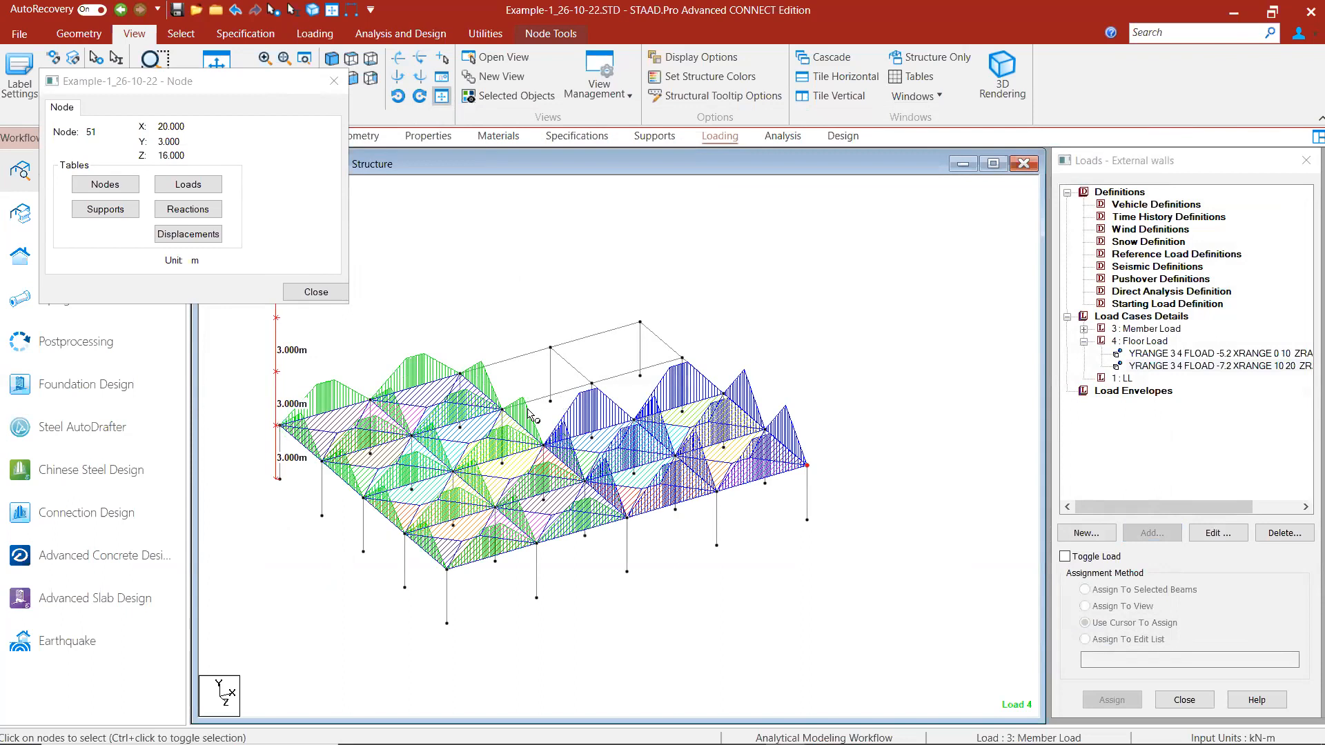
Step: Highlight the -7.2 and -5.2 kN/m2 floor loads in turn to compare the panels each one covers
{"action": "left_click", "coordinate": [1159, 365]}
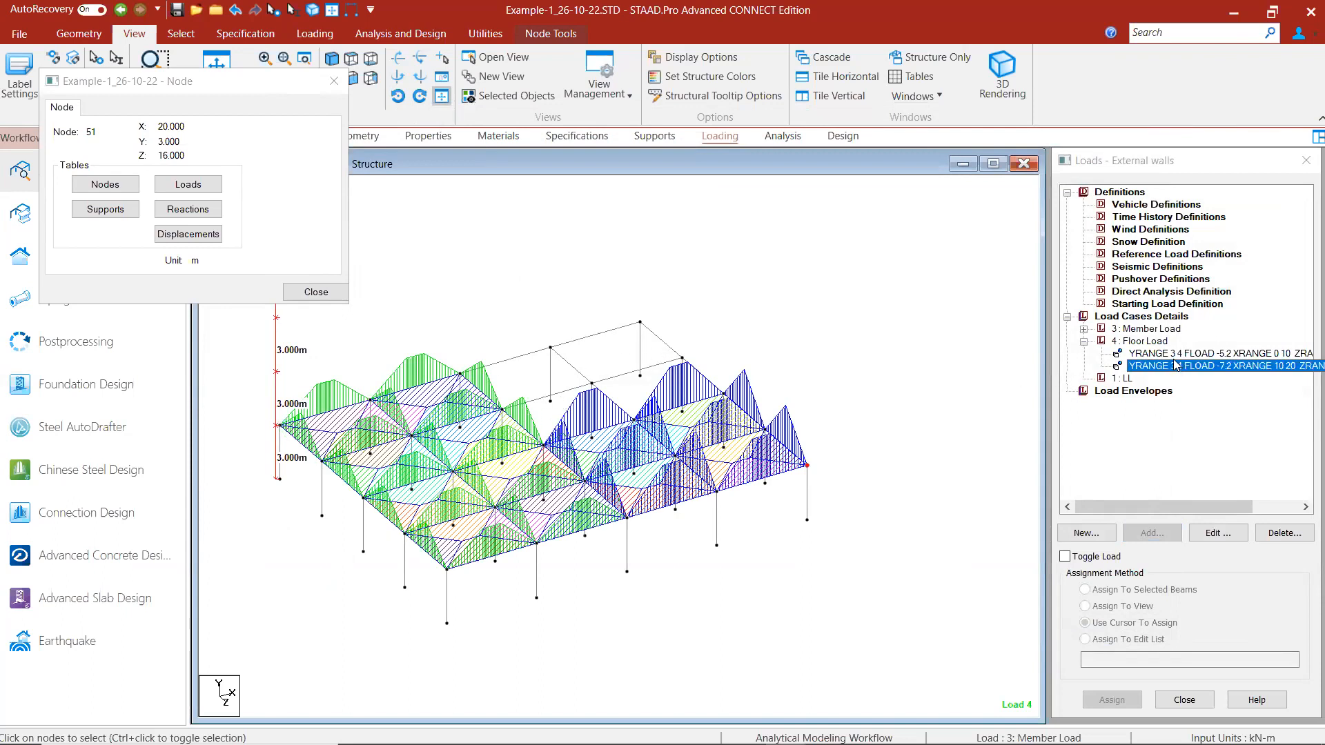
{"action": "left_click", "coordinate": [1159, 353]}
{"action": "left_click", "coordinate": [577, 380]}
{"action": "scroll", "coordinate": [583, 378], "scroll_direction": "up", "scroll_amount": 3}
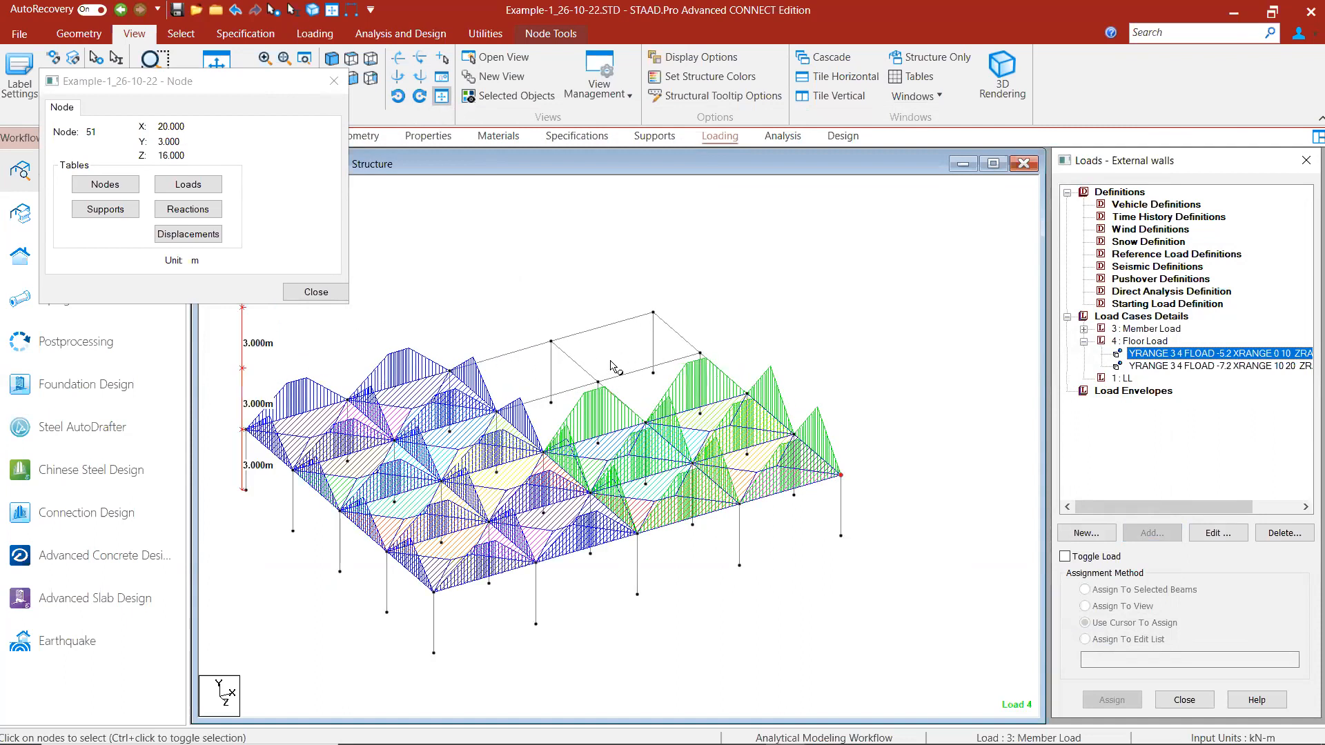
Step: Check the edge node beside the unloaded panels and change the -5.2 kN/m2 floor load's maximum X range to 20 m
{"action": "left_click_drag", "start_coordinate": [720, 197], "coordinate": [1005, 188]}
{"action": "left_click", "coordinate": [818, 396]}
{"action": "left_click", "coordinate": [819, 397]}
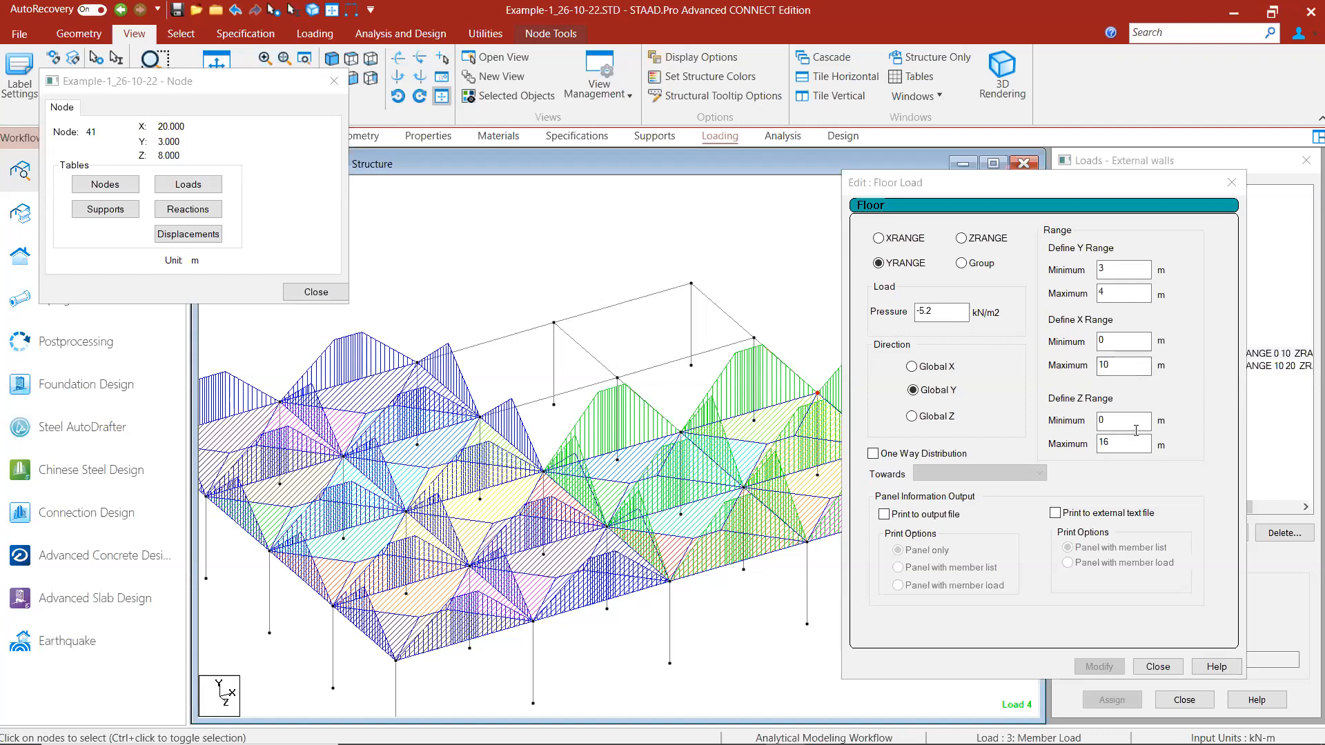
{"action": "left_click", "coordinate": [1026, 389]}
{"action": "type", "text": "20"}
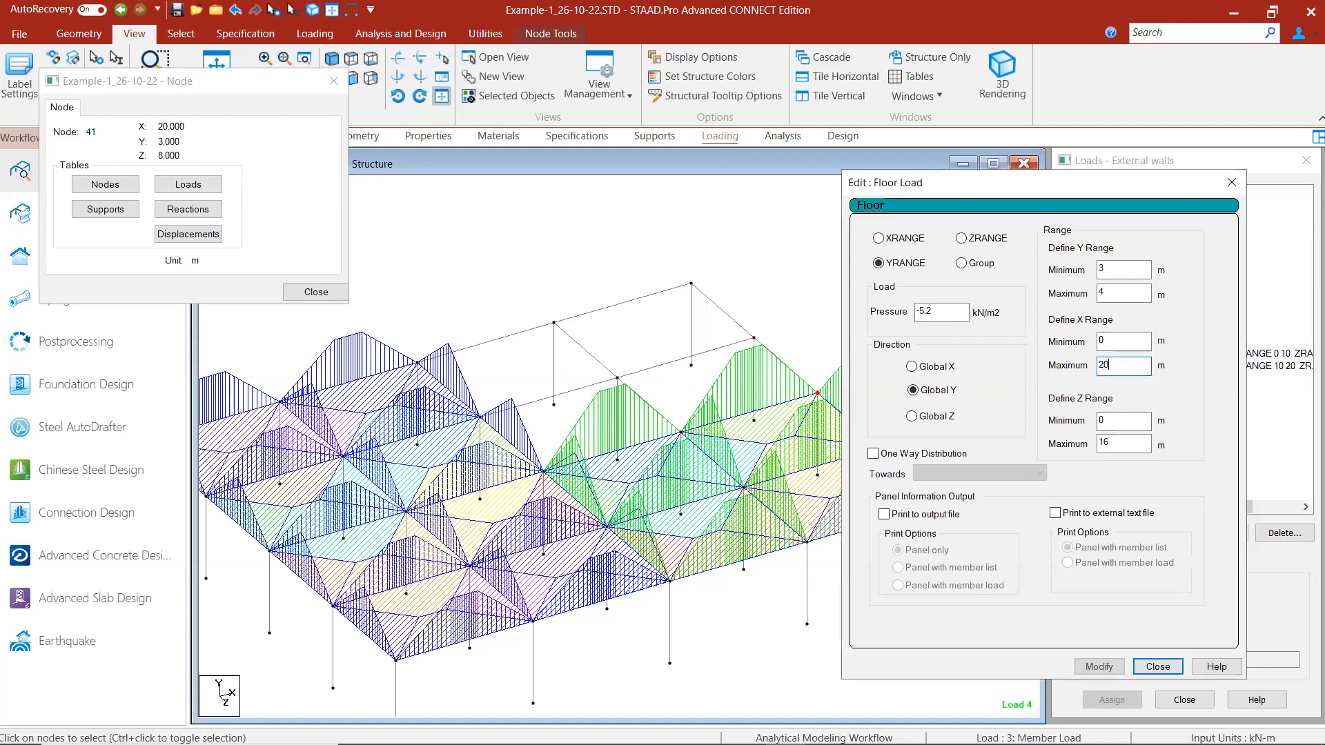
{"action": "left_click", "coordinate": [1118, 667]}
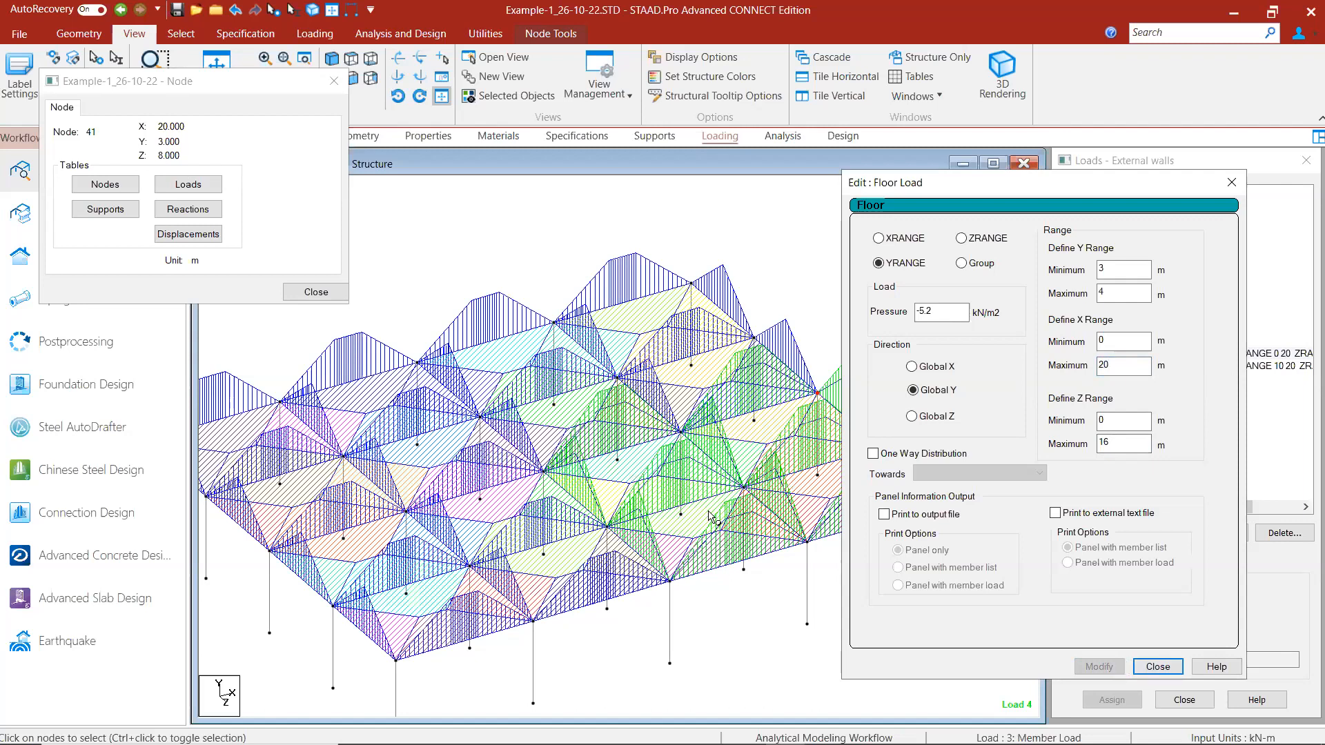
Step: Inspect the overlapping floor loads, restore the -5.2 kN/m2 load's maximum X range to 10 m, and close the editor
{"action": "middle_click_drag", "start_coordinate": [708, 512], "coordinate": [568, 529]}
{"action": "scroll", "coordinate": [638, 544], "scroll_direction": "up", "scroll_amount": 2}
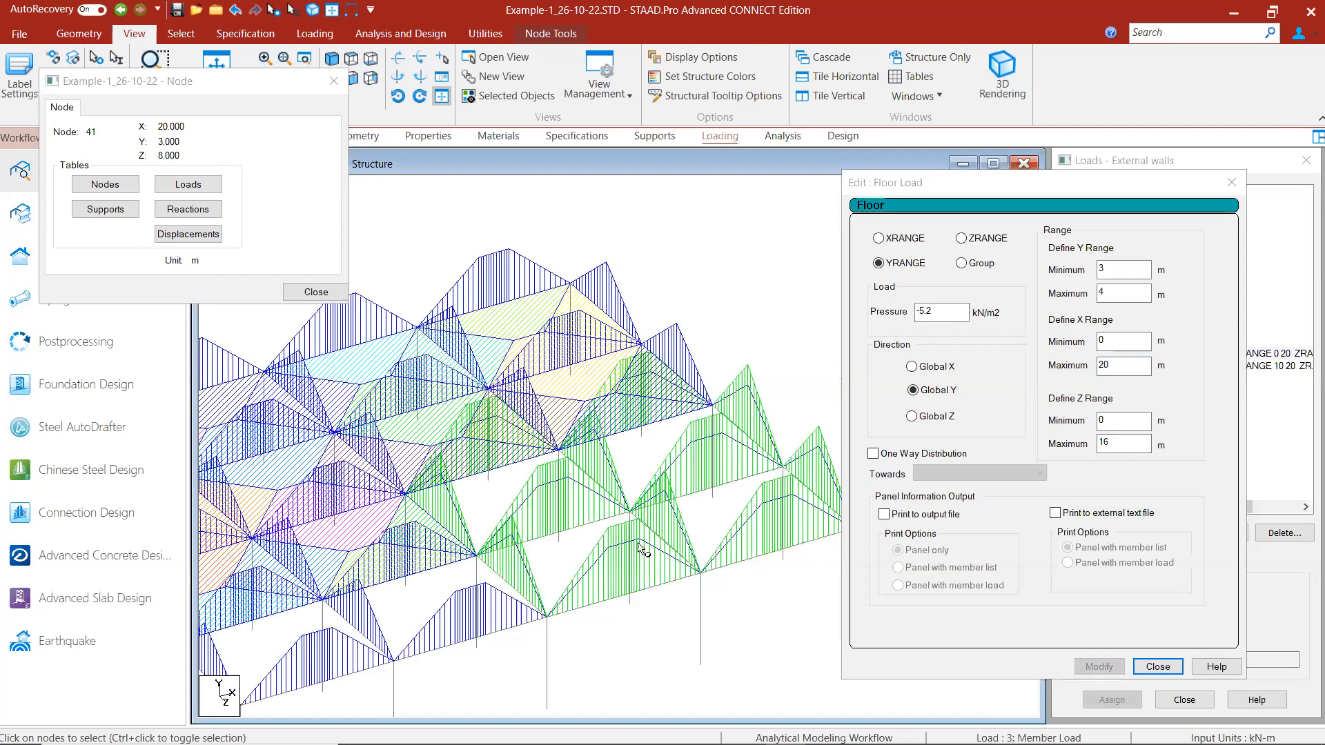
{"action": "scroll", "coordinate": [639, 544], "scroll_direction": "up", "scroll_amount": 2}
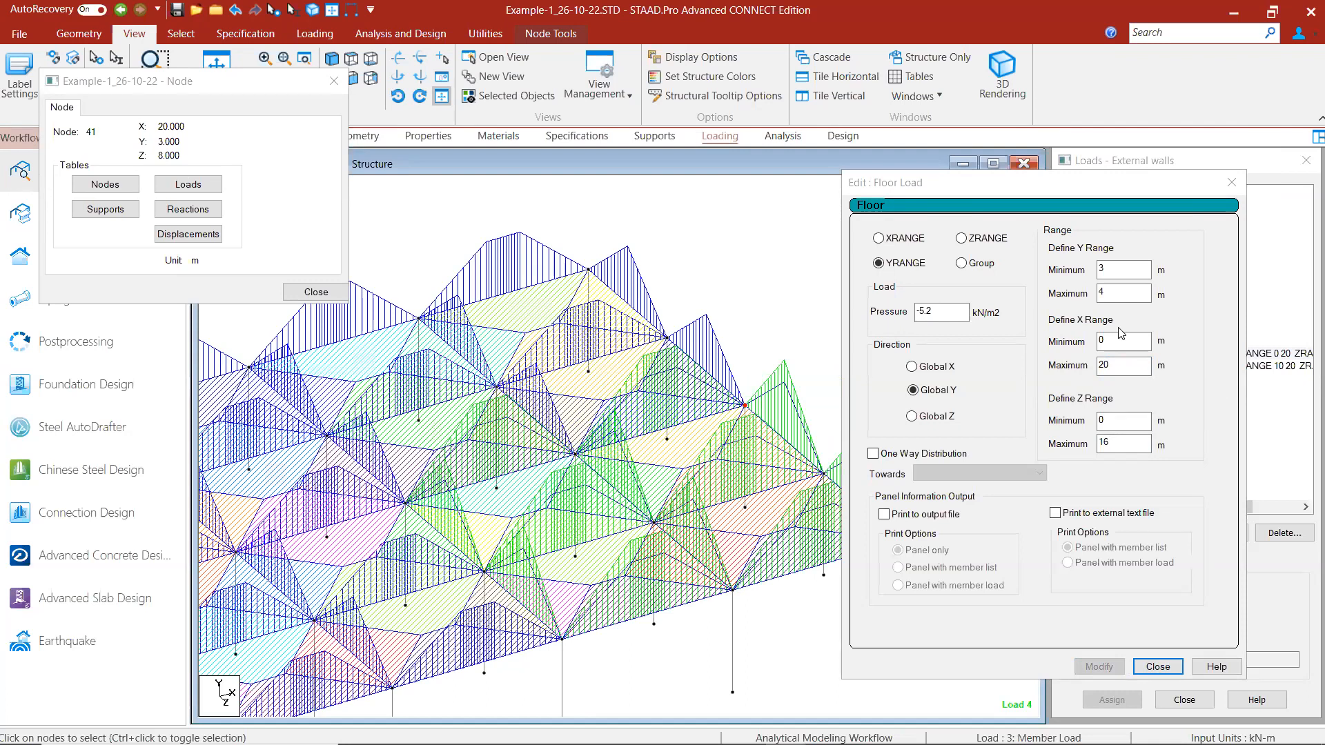
{"action": "left_click_drag", "start_coordinate": [1116, 367], "coordinate": [1092, 369]}
{"action": "type", "text": "10"}
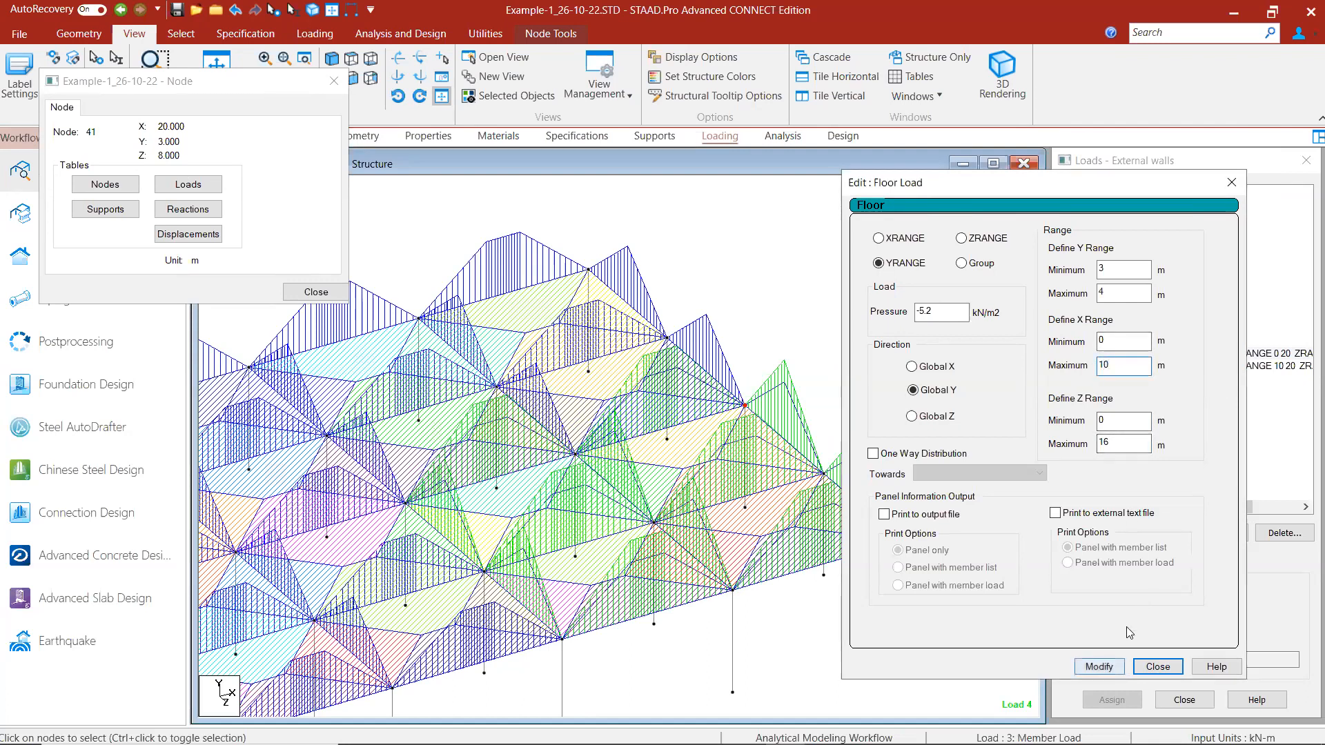
{"action": "left_click", "coordinate": [1113, 667]}
{"action": "left_click", "coordinate": [1137, 665]}
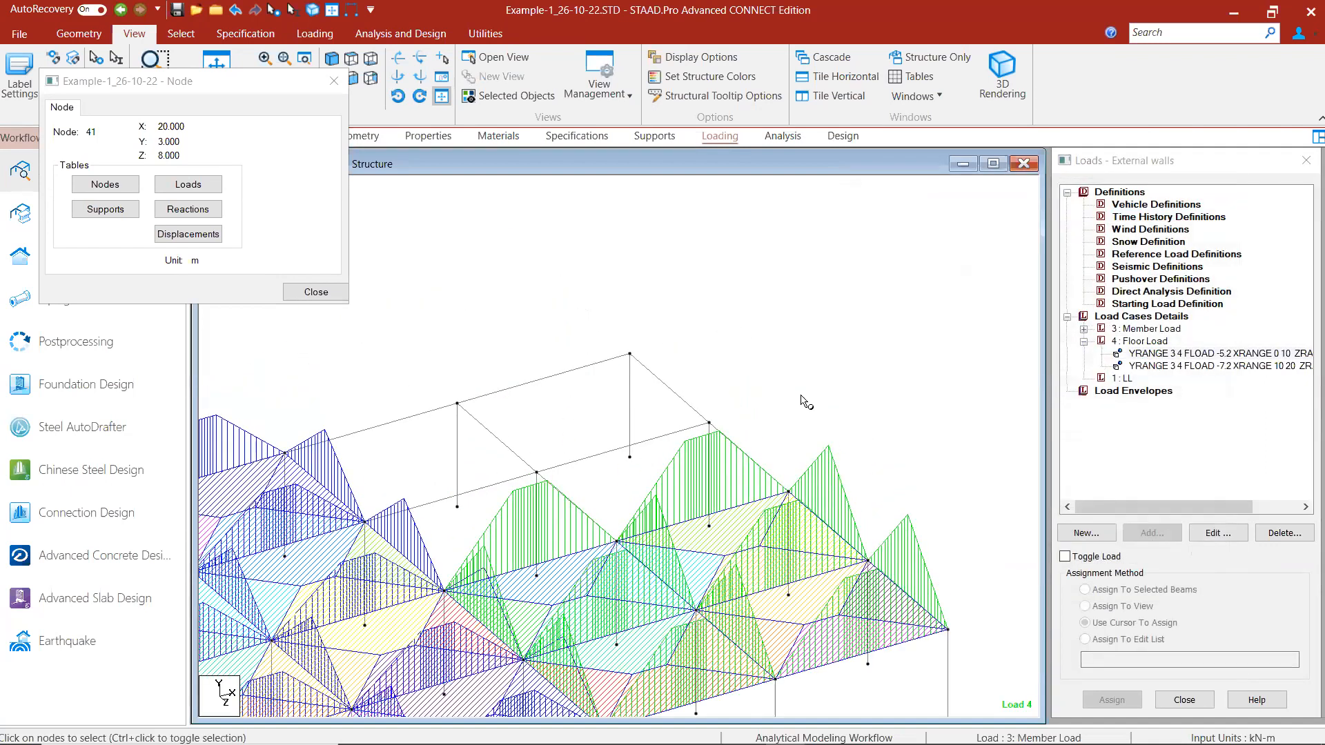
Step: Start another floor load of -5.2 kN/m2 in the Floor Load case with a Y range from 3 m to 4 m
{"action": "left_click", "coordinate": [1130, 341]}
{"action": "left_click", "coordinate": [1153, 535]}
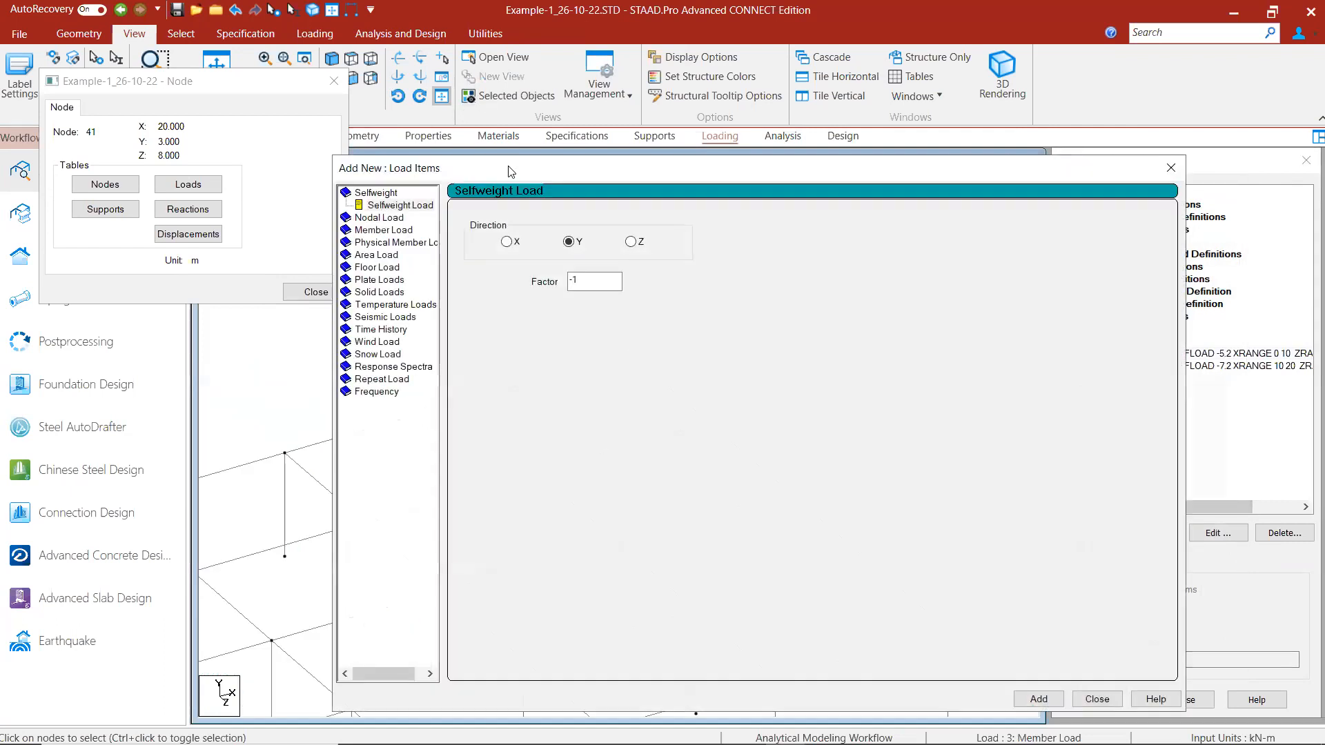
{"action": "left_click_drag", "start_coordinate": [550, 170], "coordinate": [830, 111]}
{"action": "left_click", "coordinate": [649, 208]}
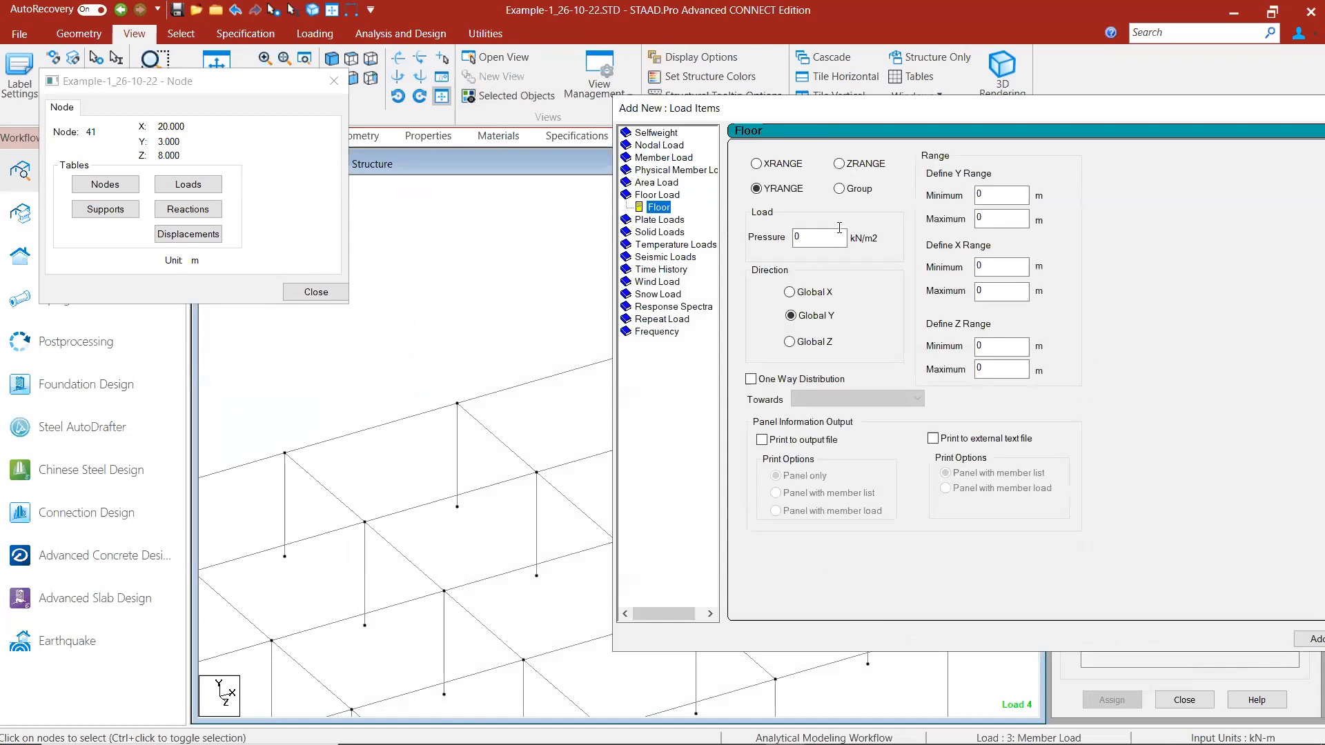
{"action": "type", "text": "-5.2"}
{"action": "double_click", "coordinate": [991, 196]}
{"action": "type", "text": "3"}
{"action": "left_click", "coordinate": [977, 220]}
{"action": "double_click", "coordinate": [977, 219]}
{"action": "type", "text": "4"}
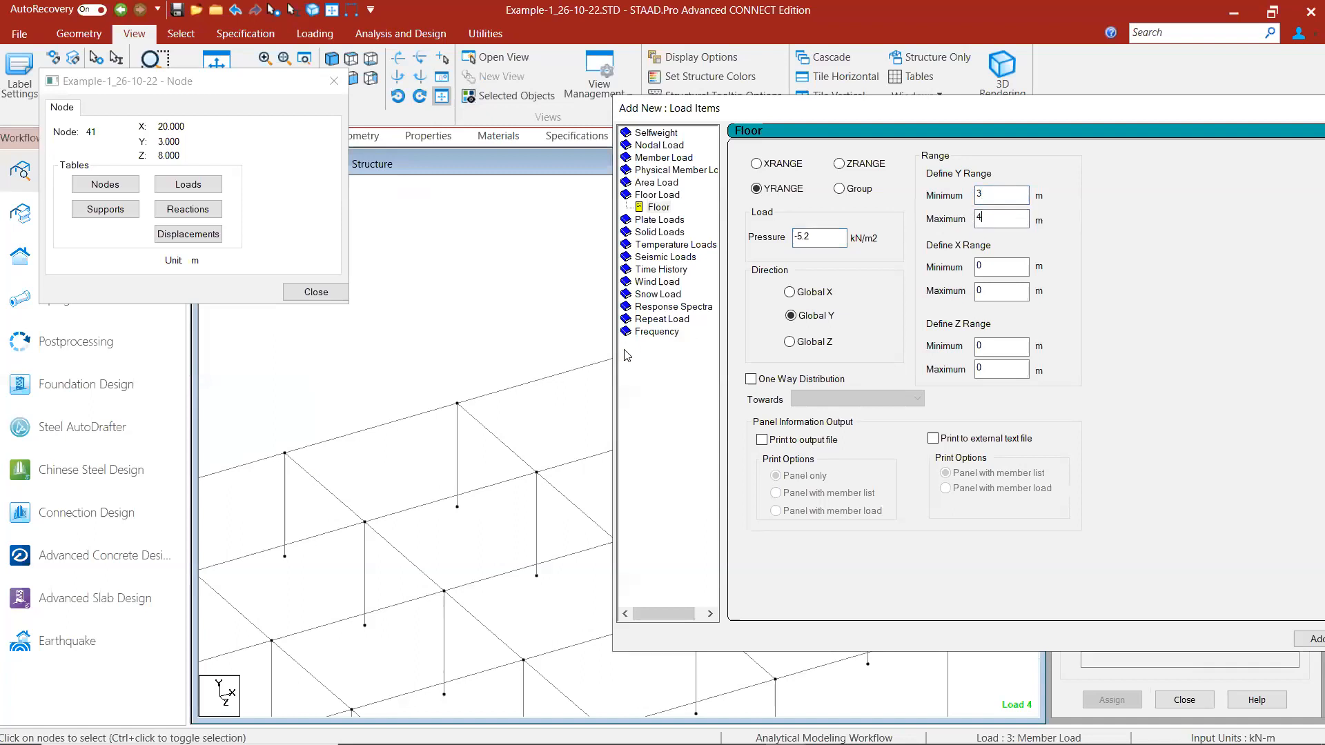
Step: Check the coordinates of the first edge node and start the floor load's ranges at X 10 m and Z 0 m
{"action": "middle_click_drag", "start_coordinate": [573, 395], "coordinate": [393, 376]}
{"action": "scroll", "coordinate": [401, 407], "scroll_direction": "down", "scroll_amount": 1}
{"action": "middle_click_drag", "start_coordinate": [386, 449], "coordinate": [464, 402]}
{"action": "left_click", "coordinate": [218, 387]}
{"action": "double_click", "coordinate": [979, 267]}
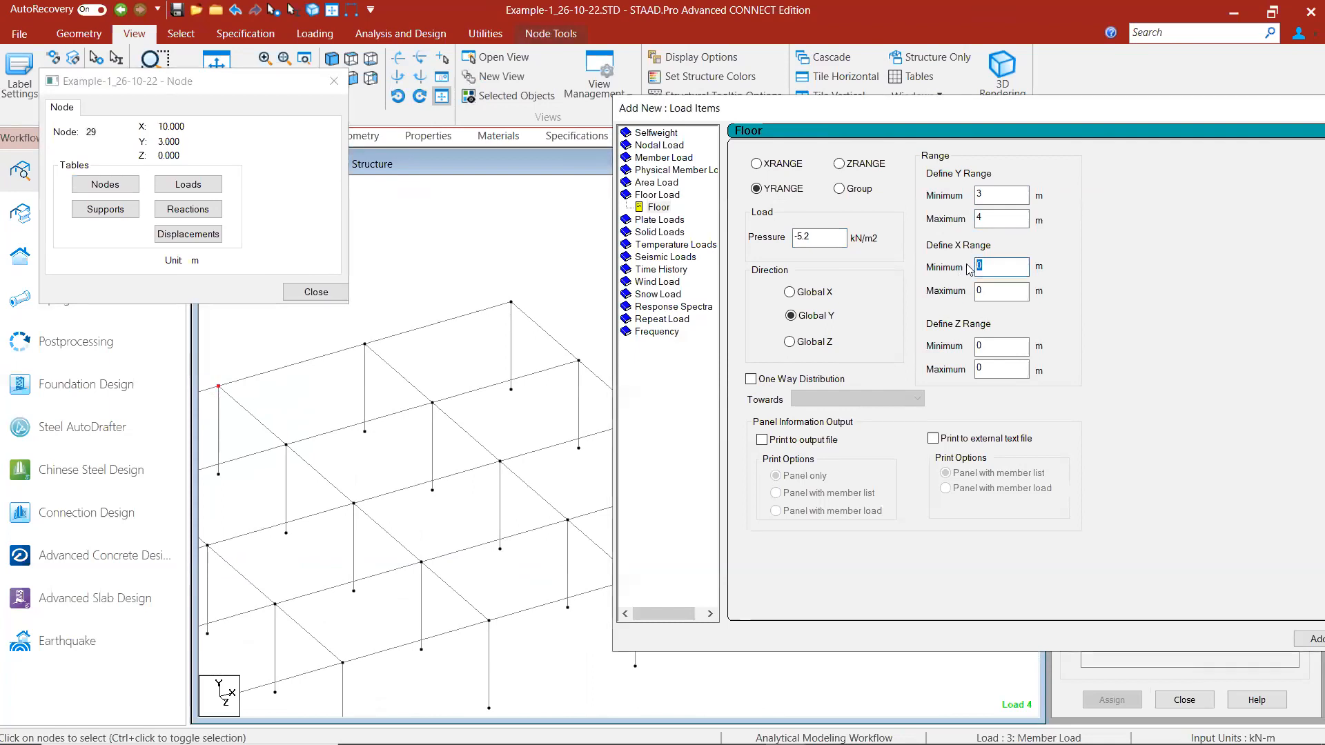
{"action": "double_click", "coordinate": [974, 345]}
Step: Check the opposite edge node, set the floor load's maximum X to 20 m and maximum Z to 8 m, and add it
{"action": "scroll", "coordinate": [491, 397], "scroll_direction": "down", "scroll_amount": 4}
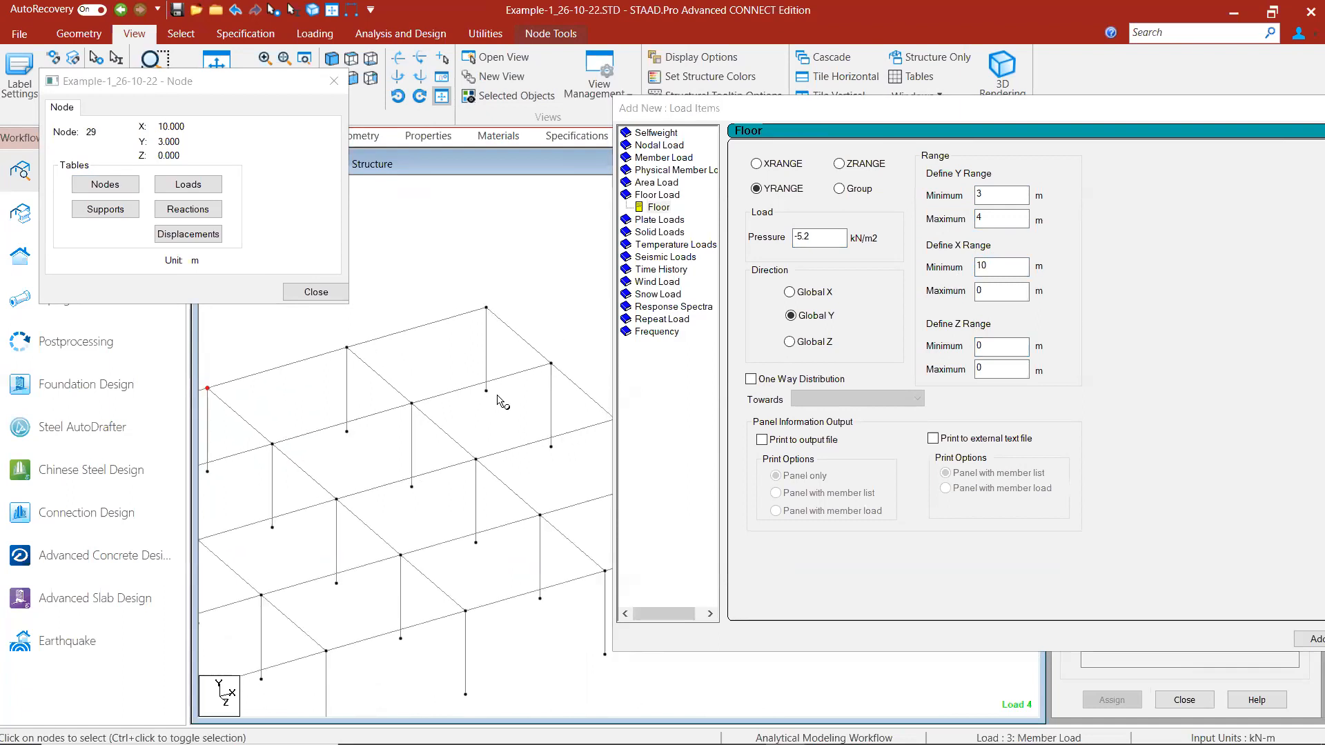
{"action": "left_click", "coordinate": [597, 420]}
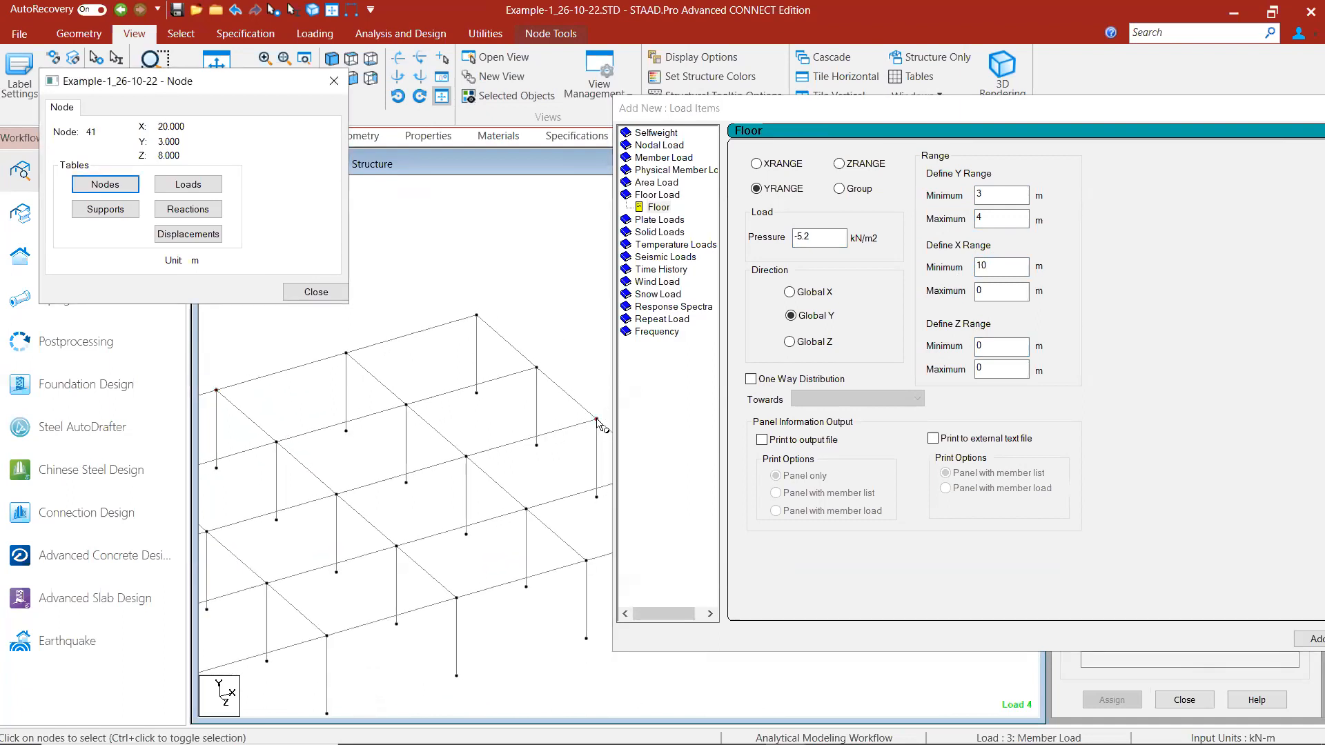
{"action": "left_click", "coordinate": [1010, 367]}
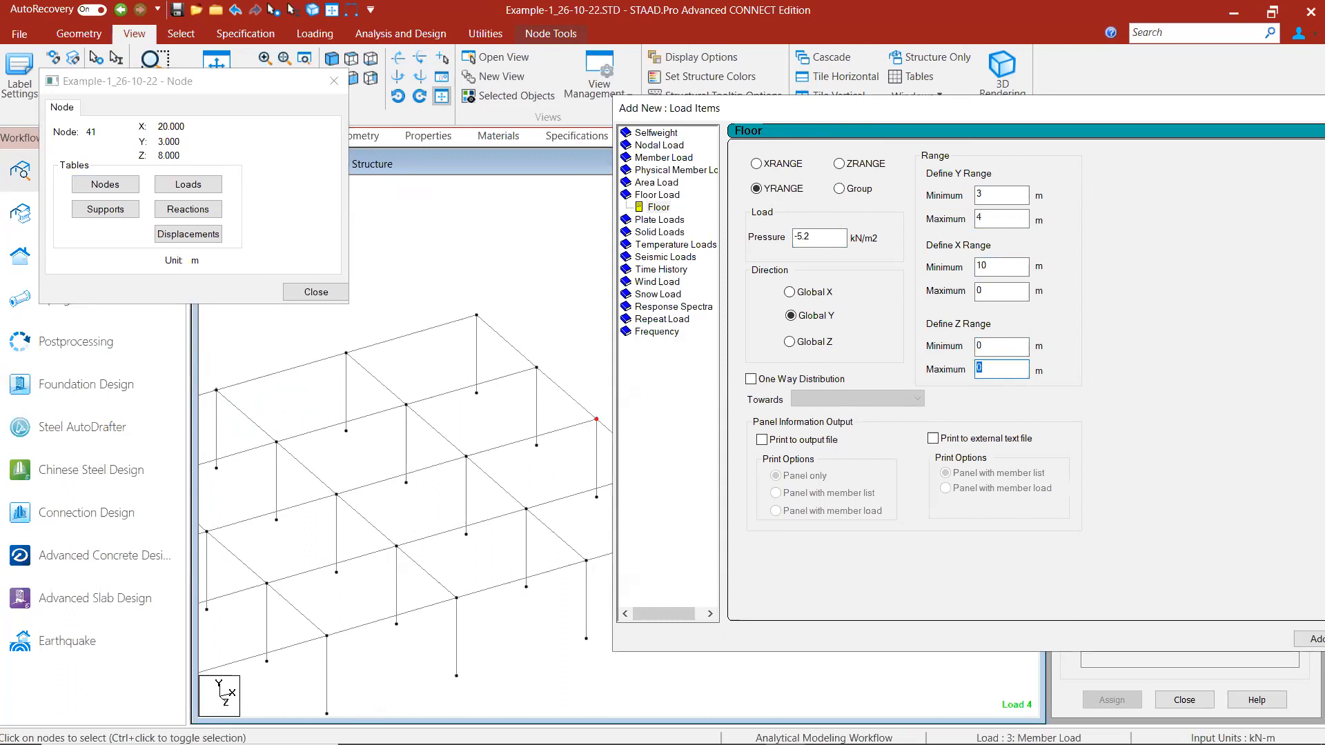
{"action": "left_click", "coordinate": [987, 293]}
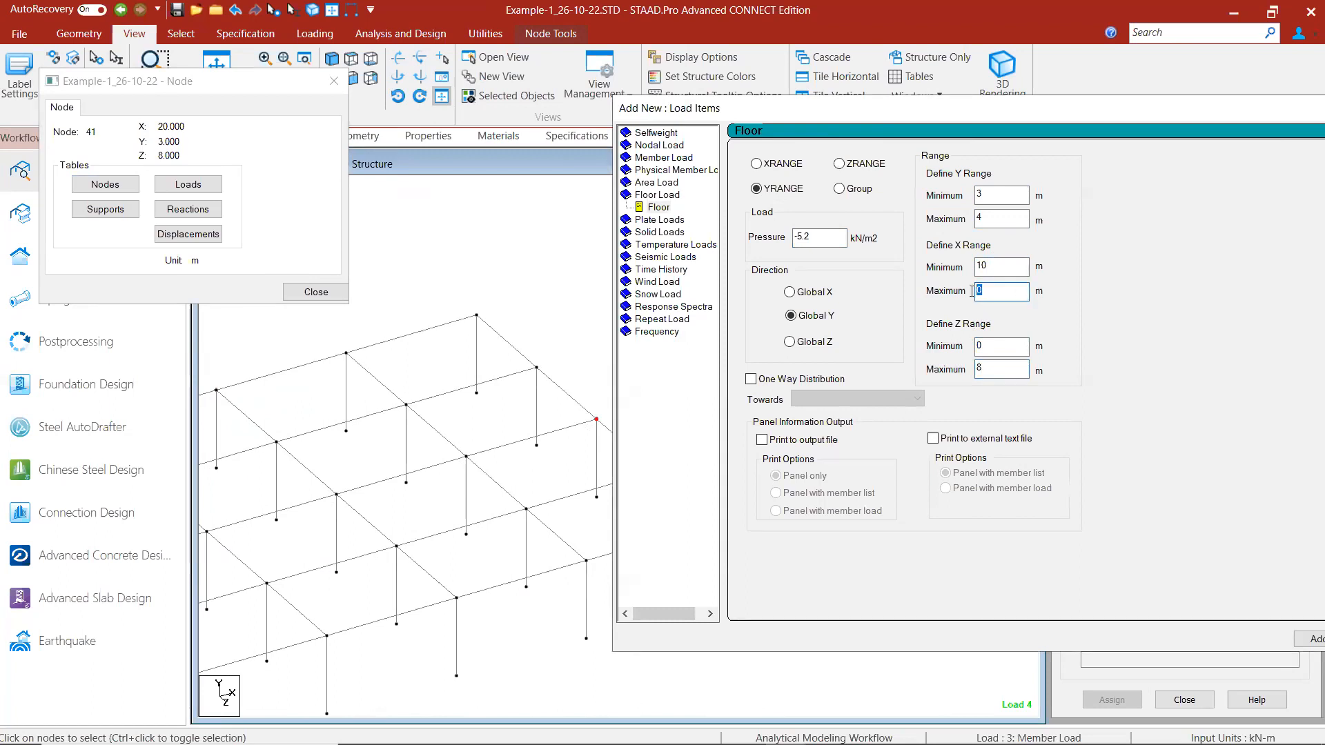
{"action": "type", "text": "2"}
{"action": "left_click_drag", "start_coordinate": [1193, 118], "coordinate": [1143, 145]}
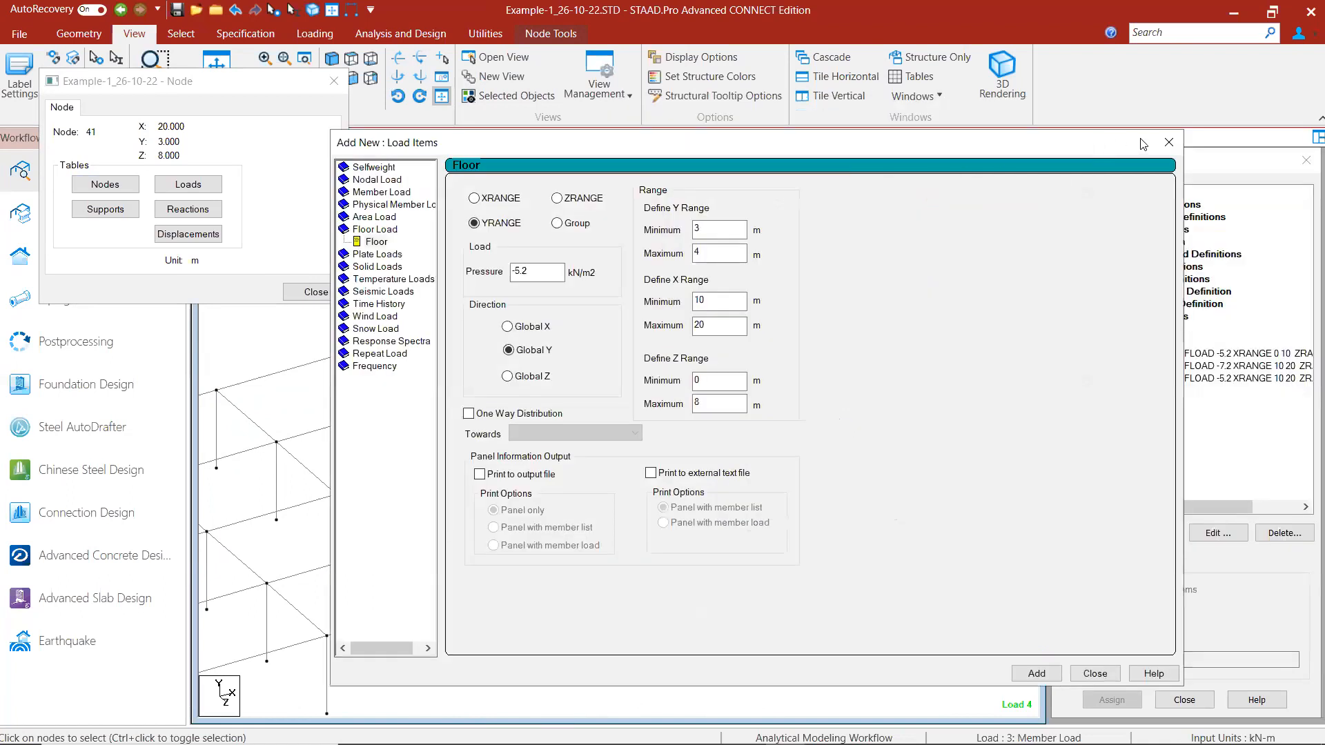
{"action": "left_click", "coordinate": [1167, 142]}
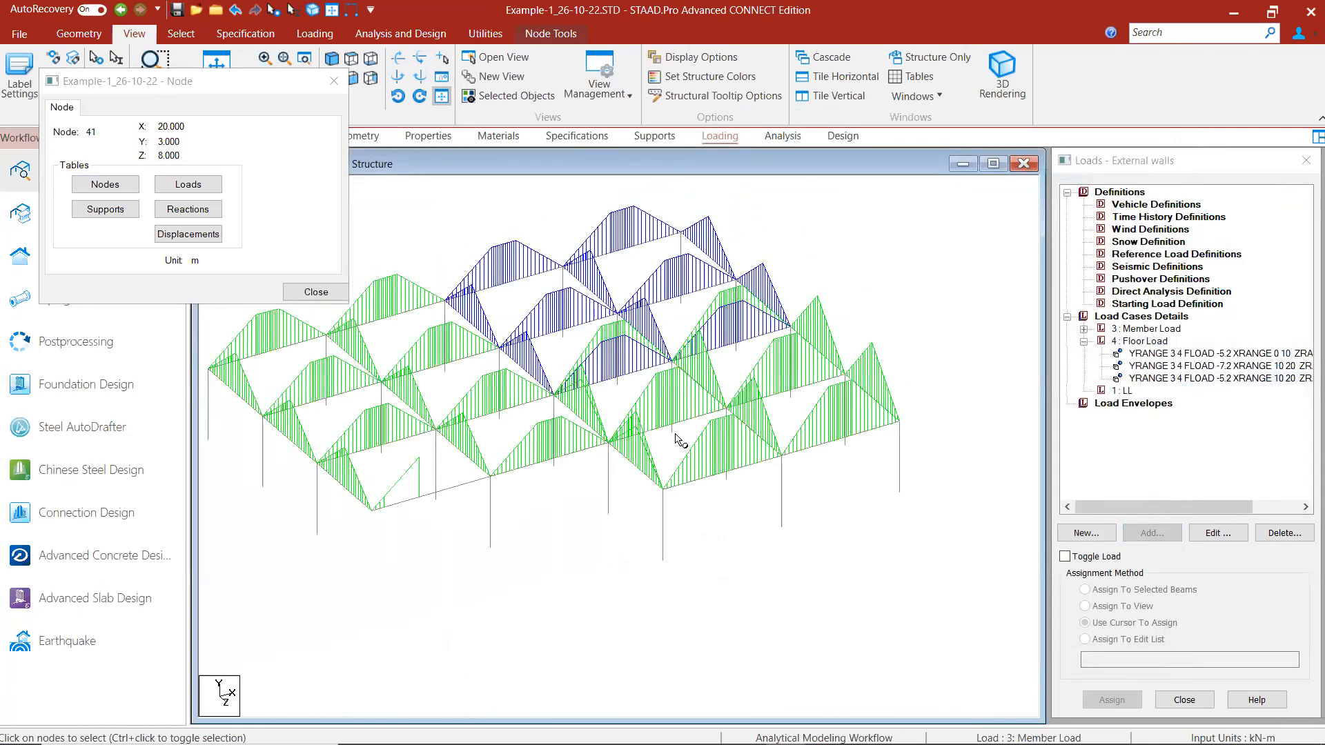
Step: Highlight the two -5.2 kN/m2 floor loads in turn to examine the panels each one covers
{"action": "scroll", "coordinate": [606, 423], "scroll_direction": "up", "scroll_amount": 2}
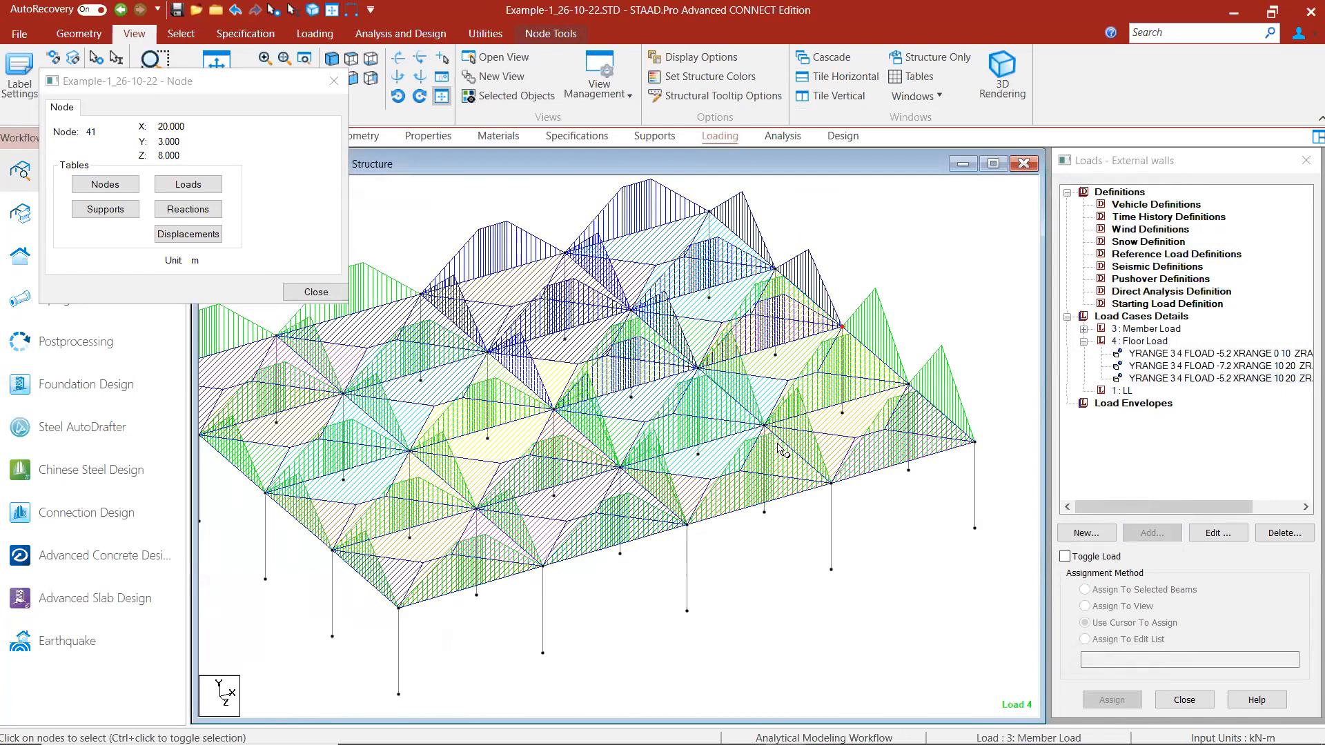
{"action": "left_click", "coordinate": [1150, 380]}
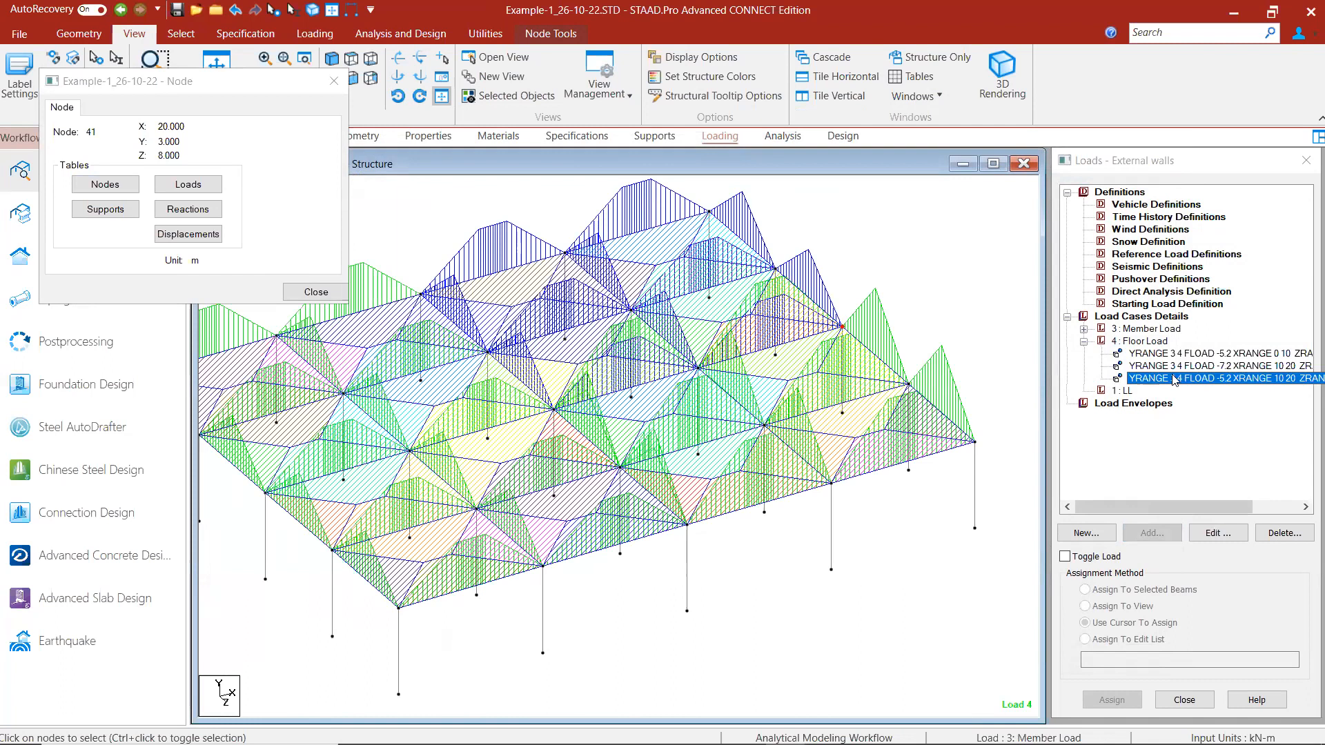
{"action": "left_click", "coordinate": [1230, 355]}
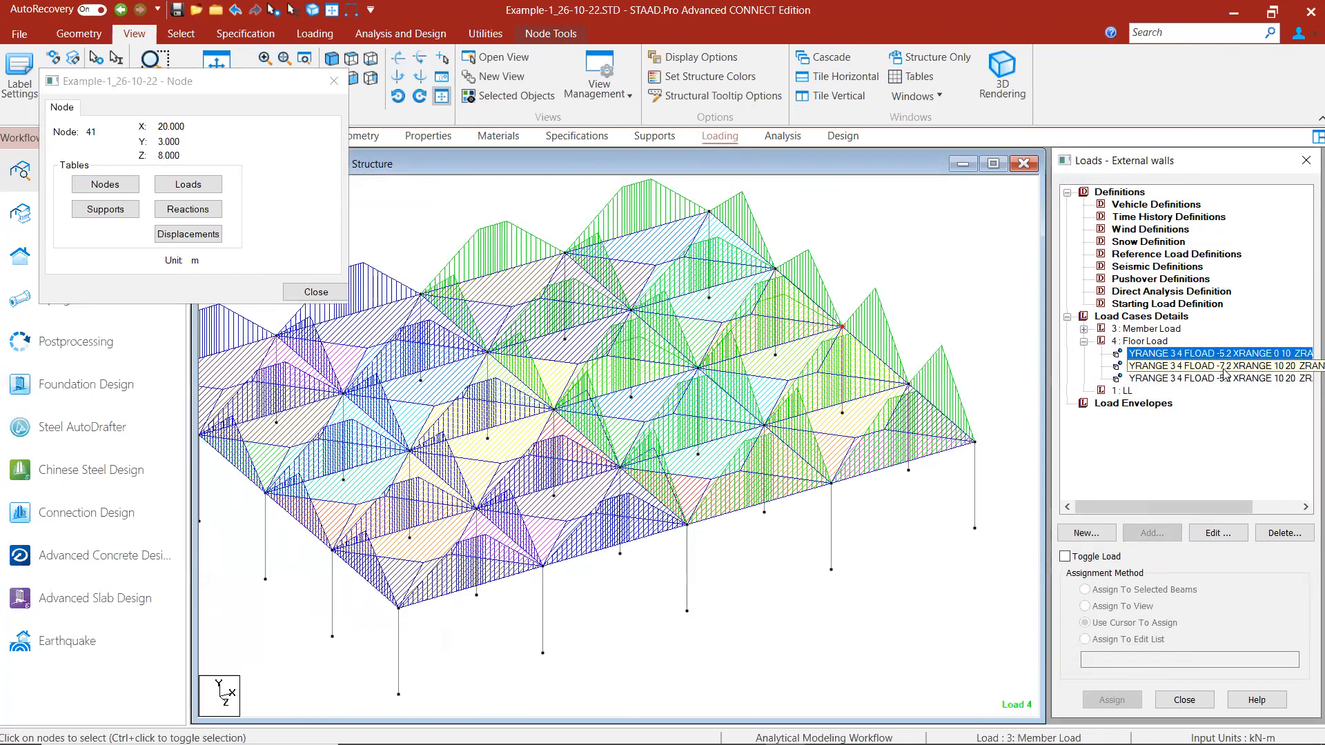
Step: Start a floor load of -2 kN/m2 in the LL load case and try to set its Y range to 3–4 m
{"action": "left_click", "coordinate": [1122, 391]}
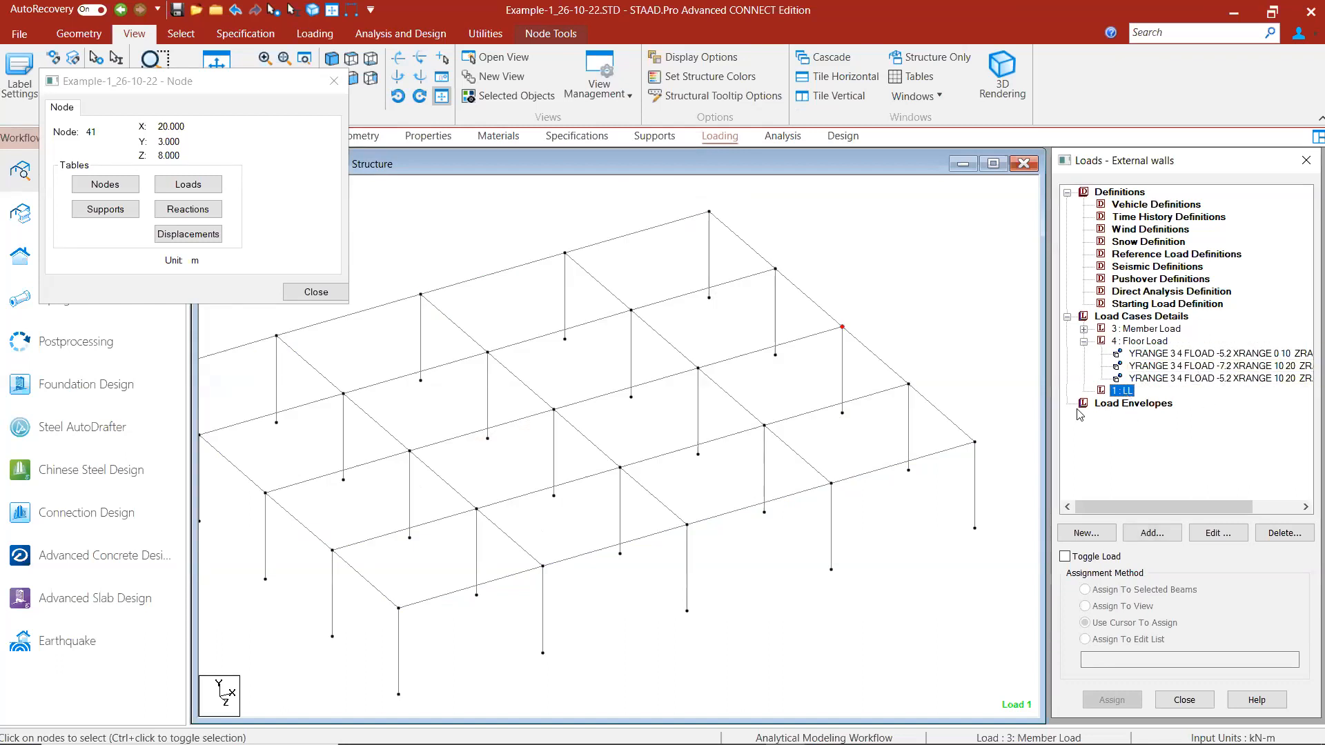
{"action": "left_click", "coordinate": [1151, 533]}
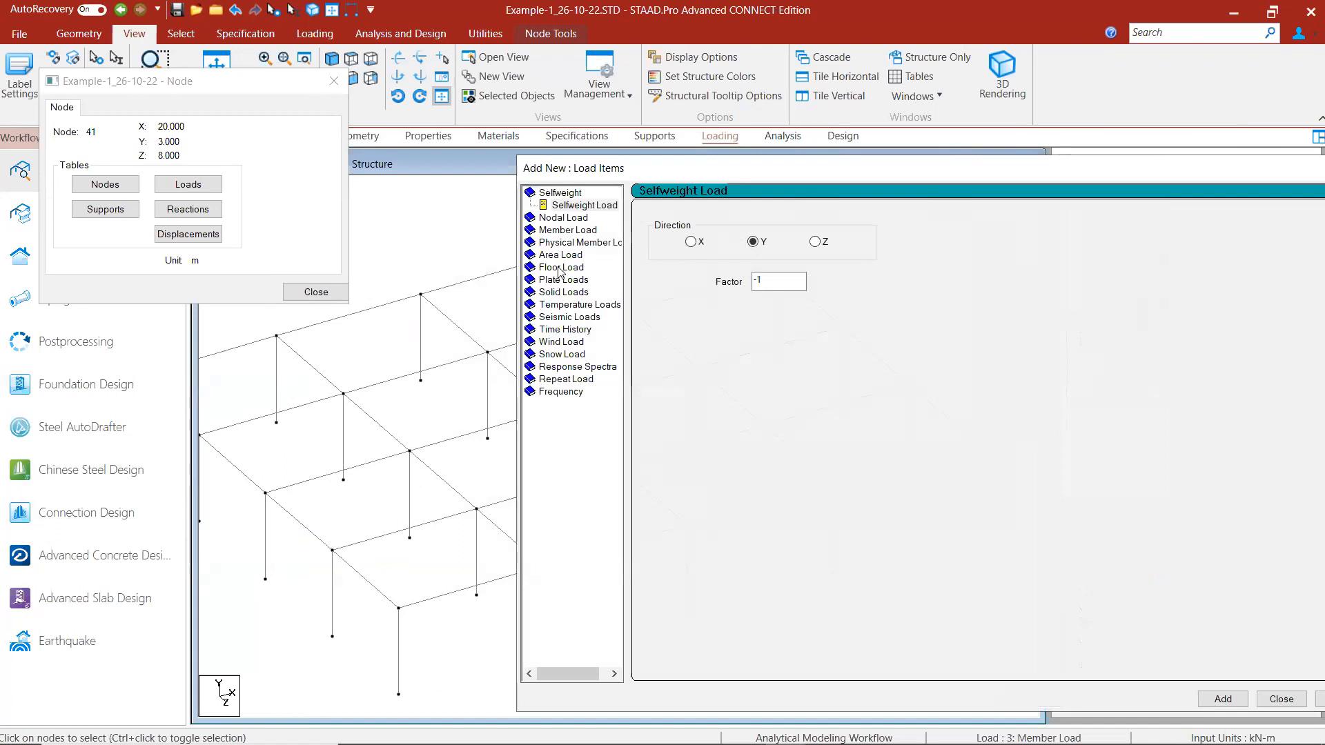
{"action": "left_click", "coordinate": [561, 269]}
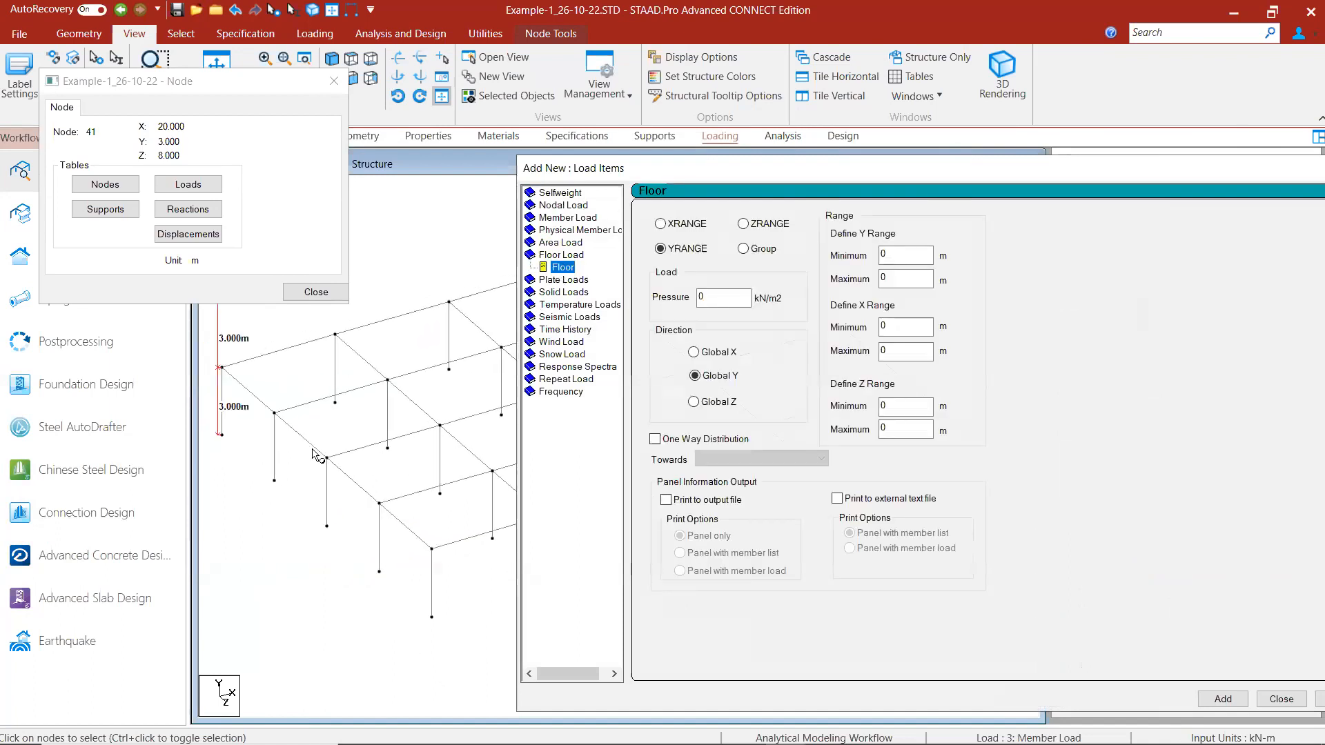
{"action": "scroll", "coordinate": [218, 558], "scroll_direction": "down", "scroll_amount": 2}
{"action": "middle_click_drag", "start_coordinate": [278, 560], "coordinate": [320, 540]}
{"action": "scroll", "coordinate": [323, 524], "scroll_direction": "up", "scroll_amount": 1}
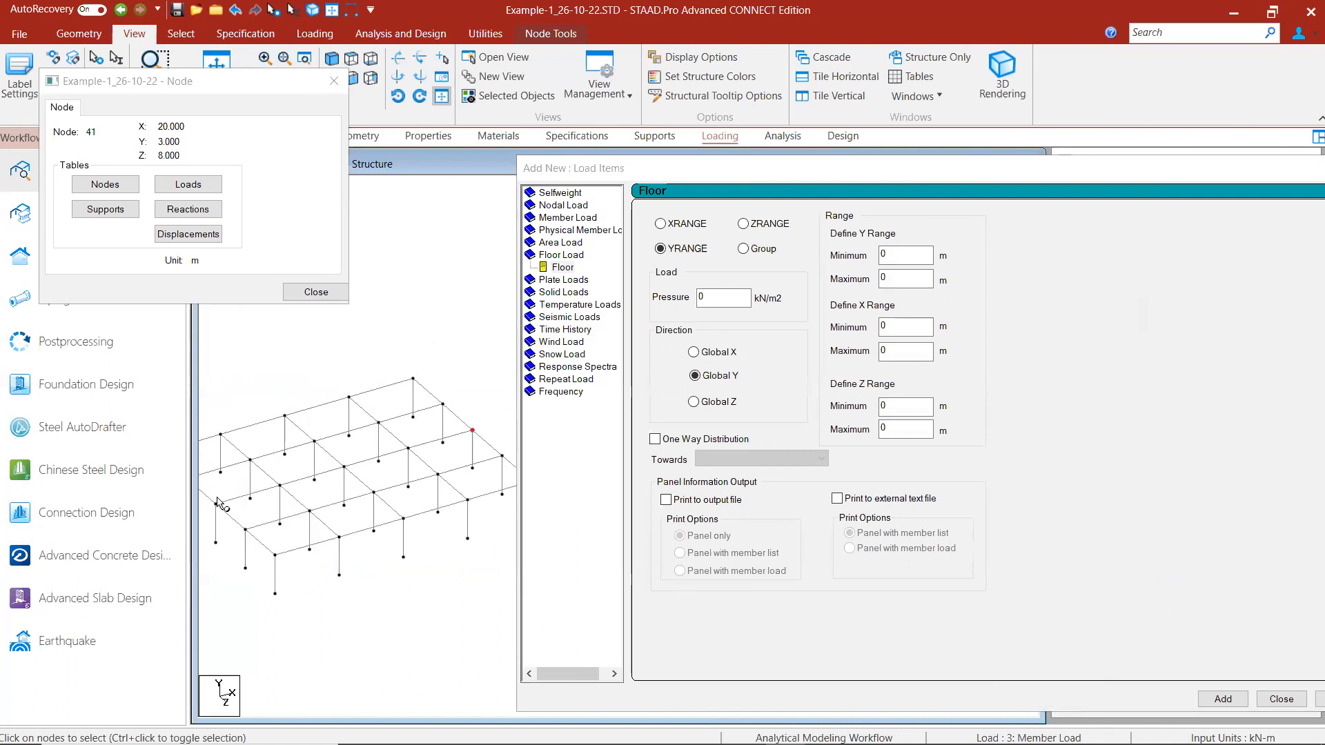
{"action": "double_click", "coordinate": [700, 300]}
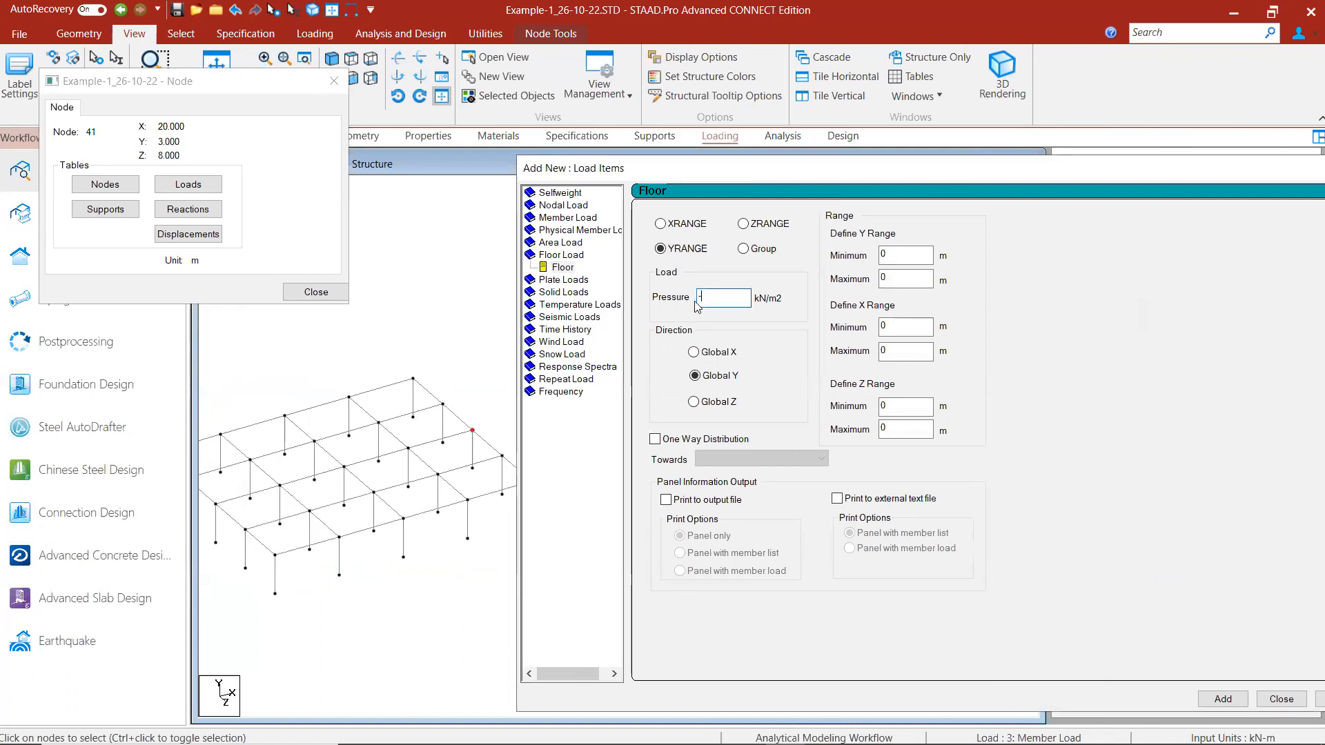
{"action": "double_click", "coordinate": [887, 255]}
{"action": "left_click", "coordinate": [894, 277]}
{"action": "type", "text": "4"}
Step: Check the boundary nodes, set the -2 kN/m2 load's maximum X range to 20 m and maximum Z range to 8 m, and add it
{"action": "middle_click_drag", "start_coordinate": [315, 485], "coordinate": [229, 457]}
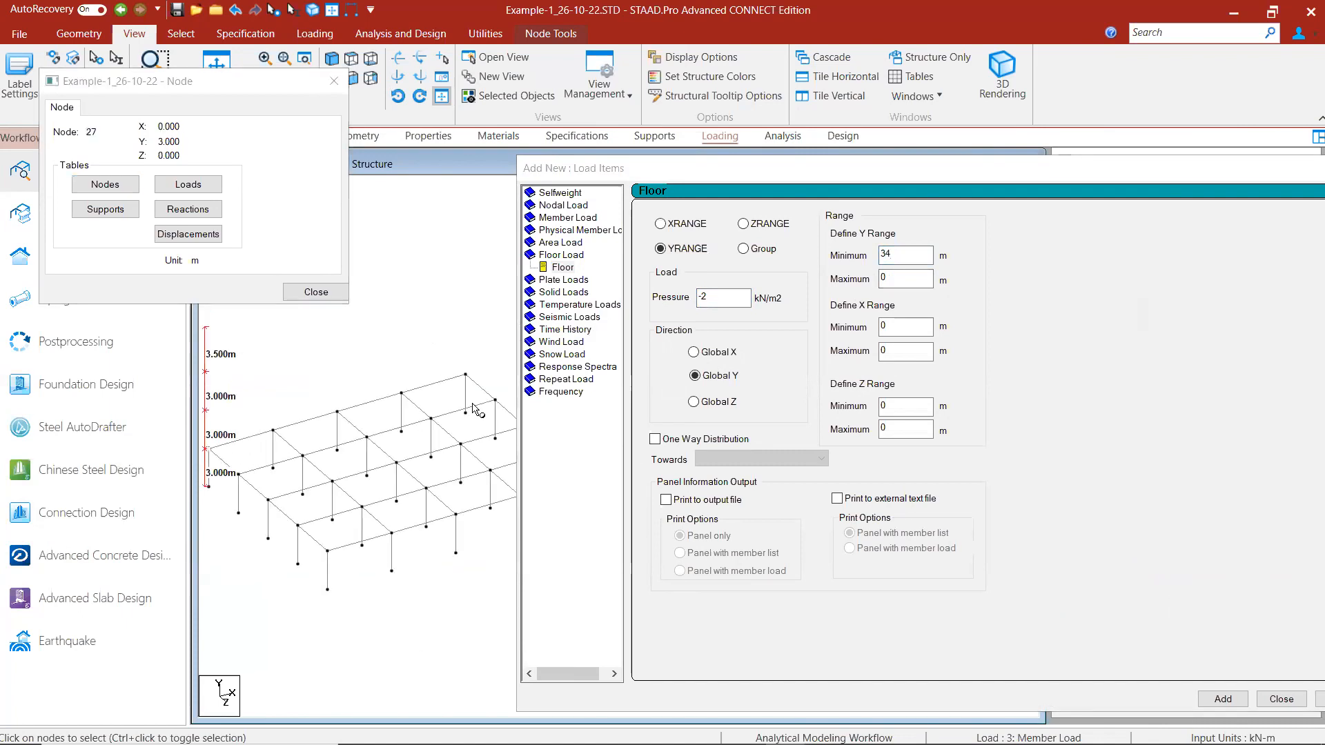
{"action": "middle_click_drag", "start_coordinate": [421, 484], "coordinate": [345, 497]}
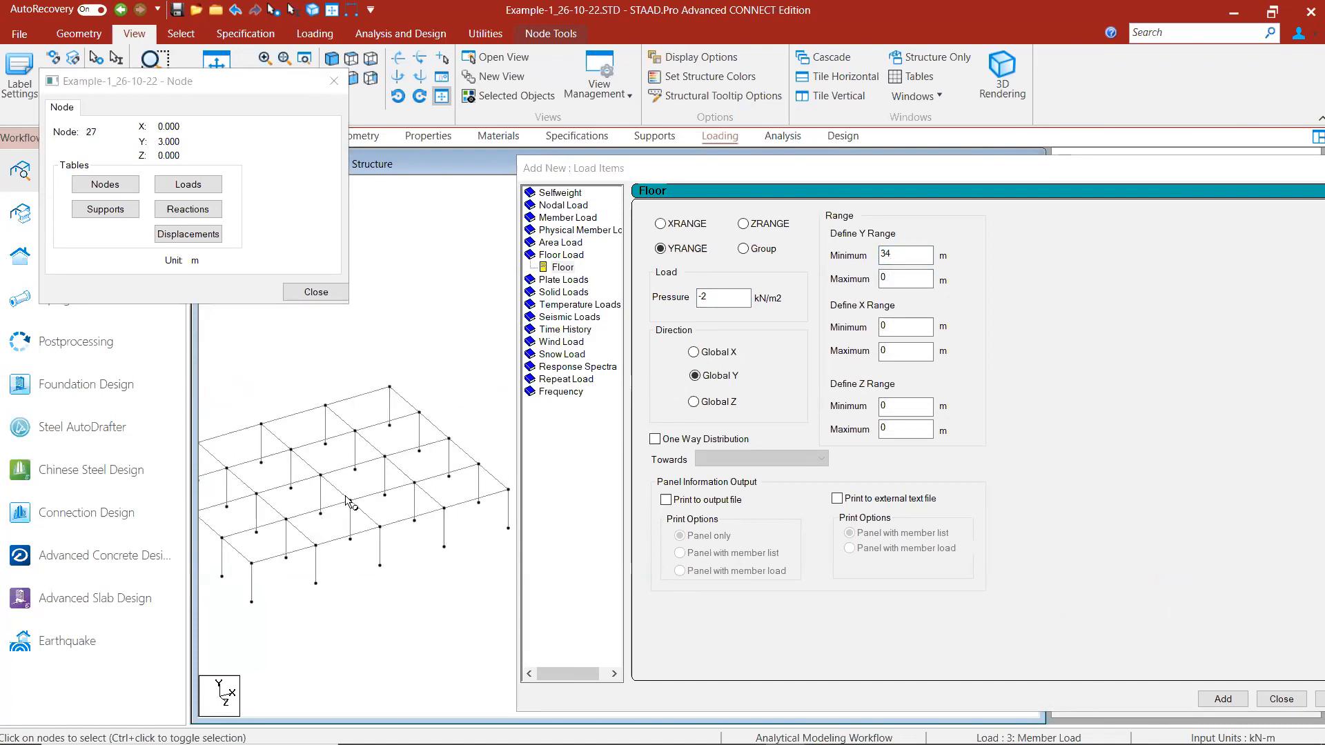
{"action": "left_click", "coordinate": [449, 439]}
{"action": "left_click", "coordinate": [898, 351]}
{"action": "type", "text": "20"}
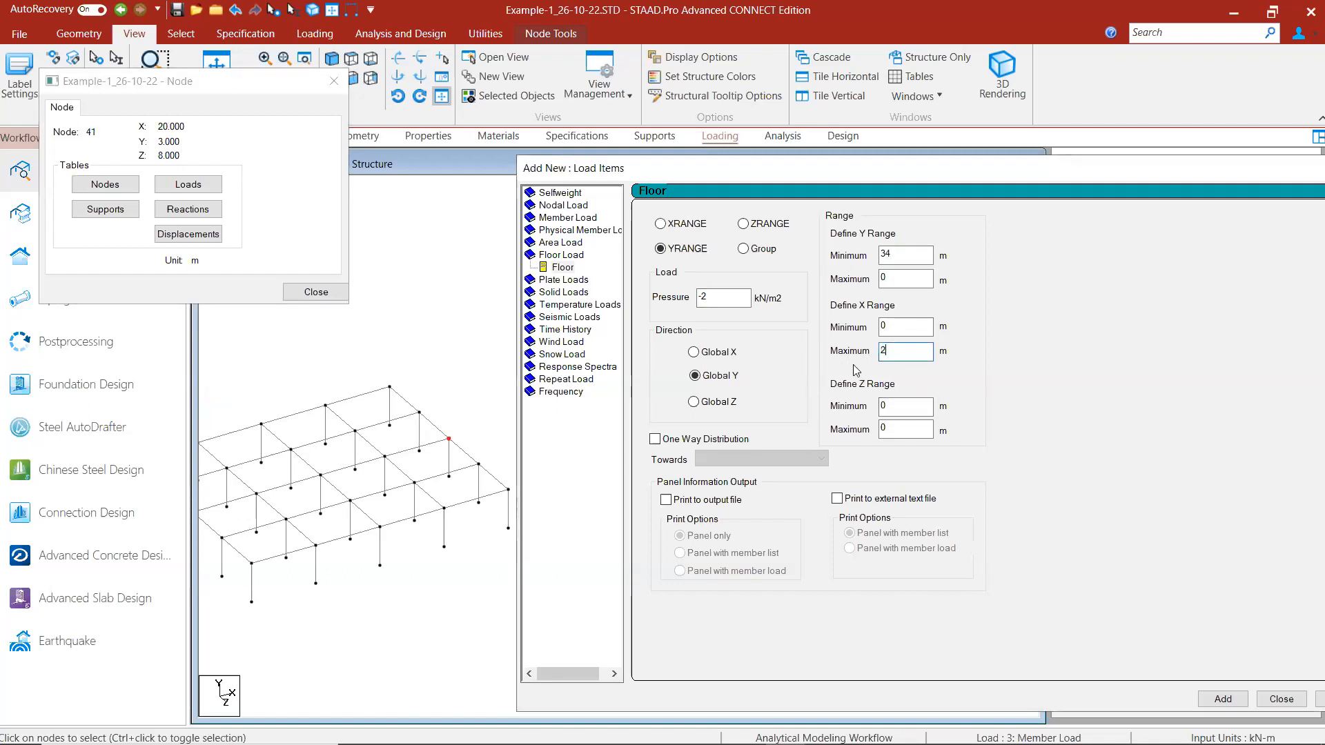
{"action": "double_click", "coordinate": [882, 429]}
{"action": "type", "text": "8"}
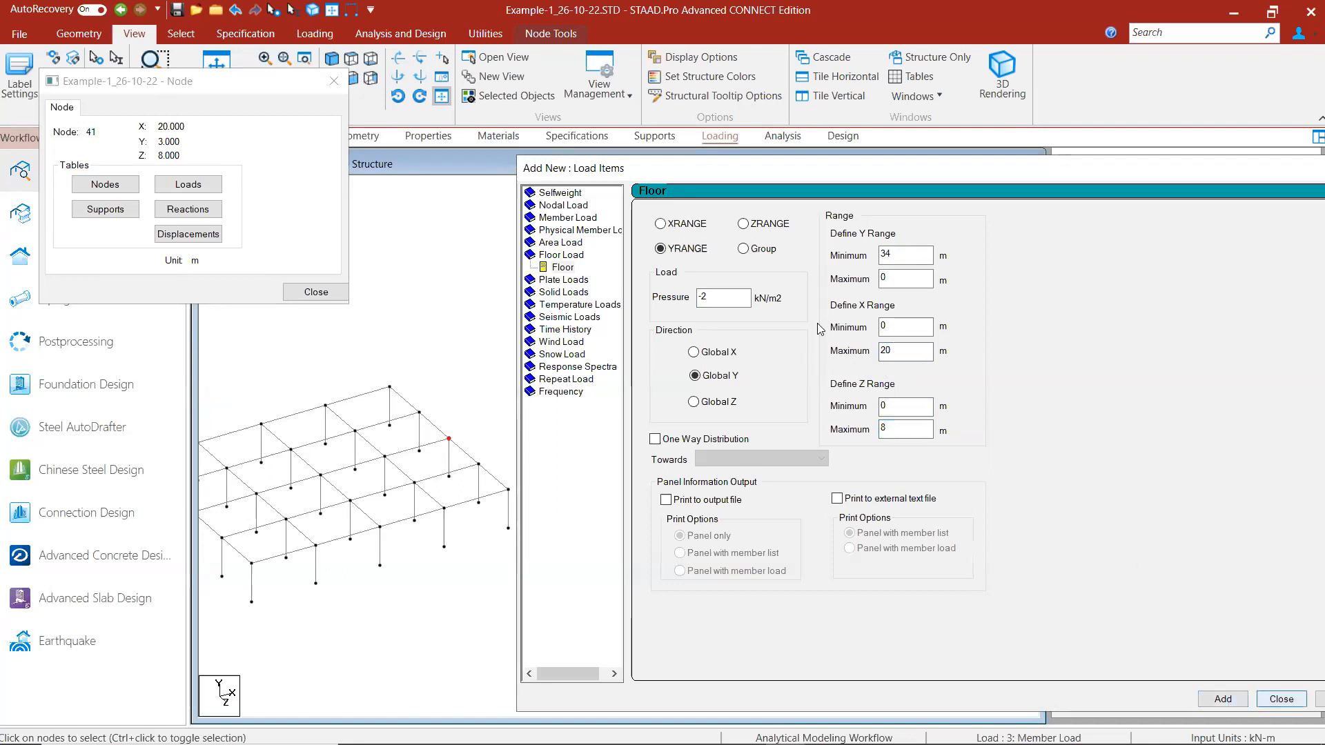
Step: Set up another LL floor load with a pressure of -3 kN/m2 and a Y range from 3 m to 4 m
{"action": "double_click", "coordinate": [701, 297]}
{"action": "left_click", "coordinate": [705, 301]}
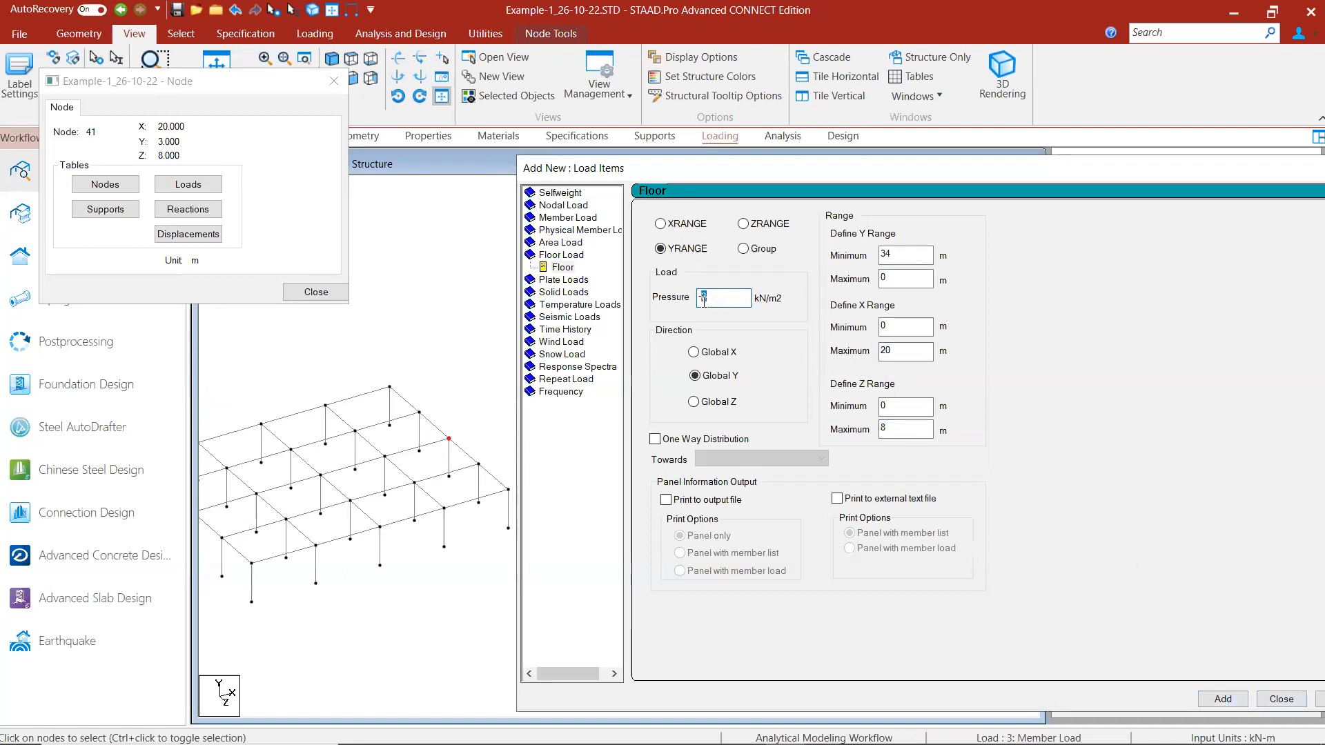
{"action": "left_click_drag", "start_coordinate": [895, 178], "coordinate": [895, 97]}
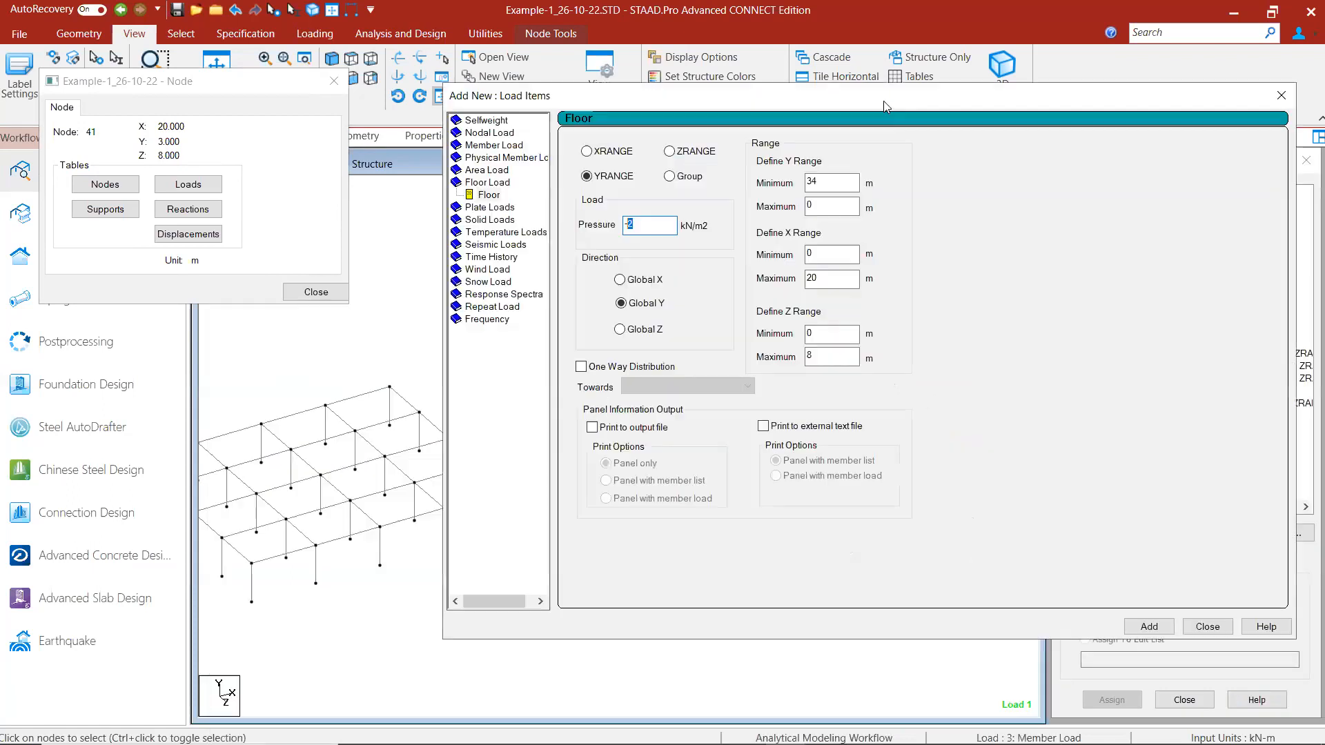
{"action": "type", "text": "3"}
{"action": "key", "text": "BackSpace"}
{"action": "left_click_drag", "start_coordinate": [817, 206], "coordinate": [808, 209]}
{"action": "type", "text": "4"}
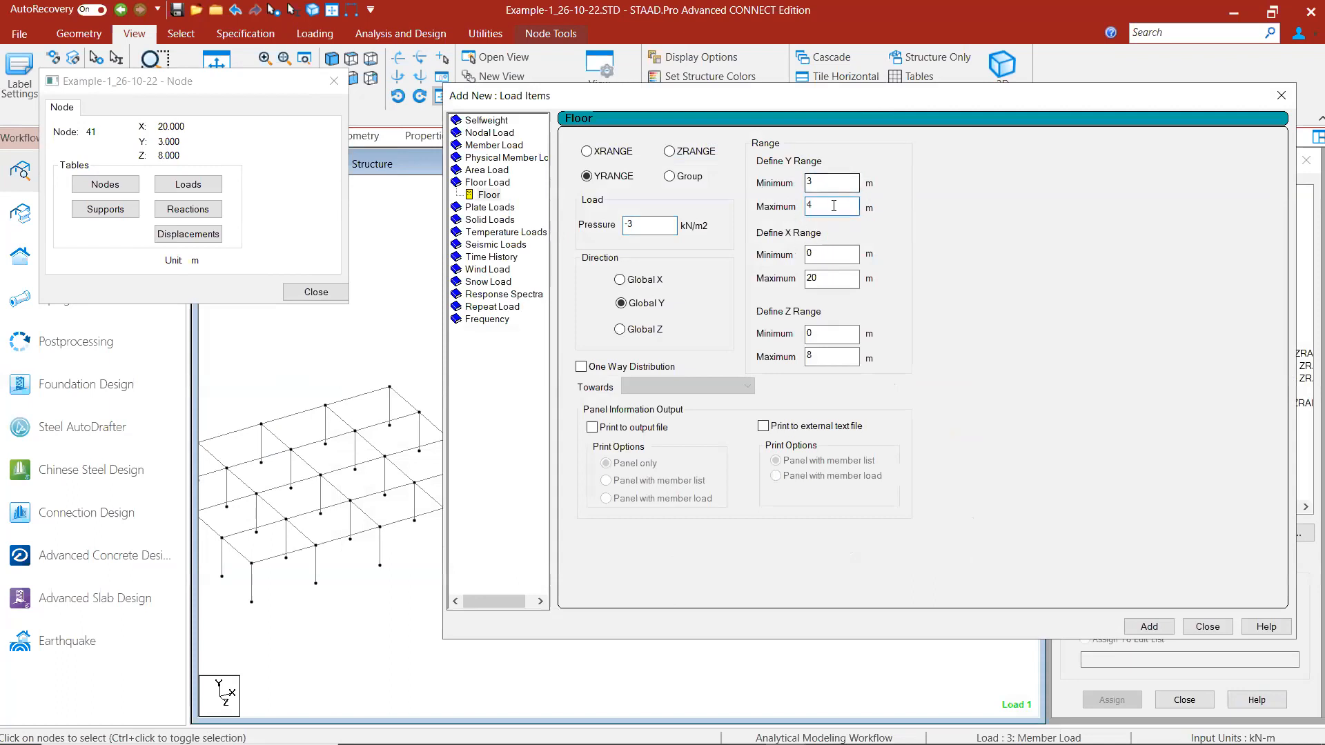
Step: Pick the edge node where the remaining panels begin and set the -3 kN/m2 load's minimum Z range to 8 m
{"action": "left_click", "coordinate": [249, 515]}
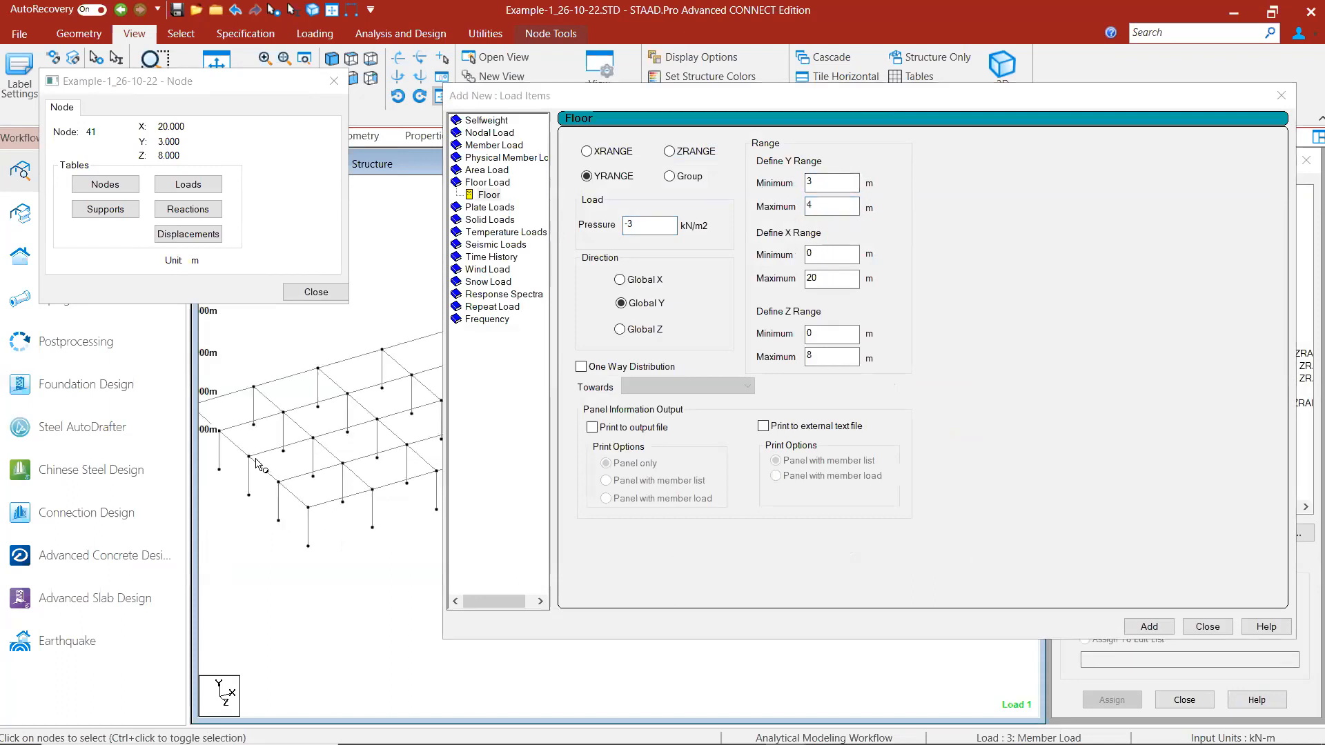
{"action": "left_click", "coordinate": [249, 457]}
{"action": "left_click_drag", "start_coordinate": [830, 336], "coordinate": [798, 340]}
{"action": "type", "text": "8"}
Step: Check the far corner node, set the maximum Z range to 16 m, and add the -3 kN/m2 floor load
{"action": "middle_click_drag", "start_coordinate": [429, 492], "coordinate": [268, 513]}
{"action": "left_click", "coordinate": [404, 455]}
{"action": "left_click_drag", "start_coordinate": [826, 360], "coordinate": [807, 356]}
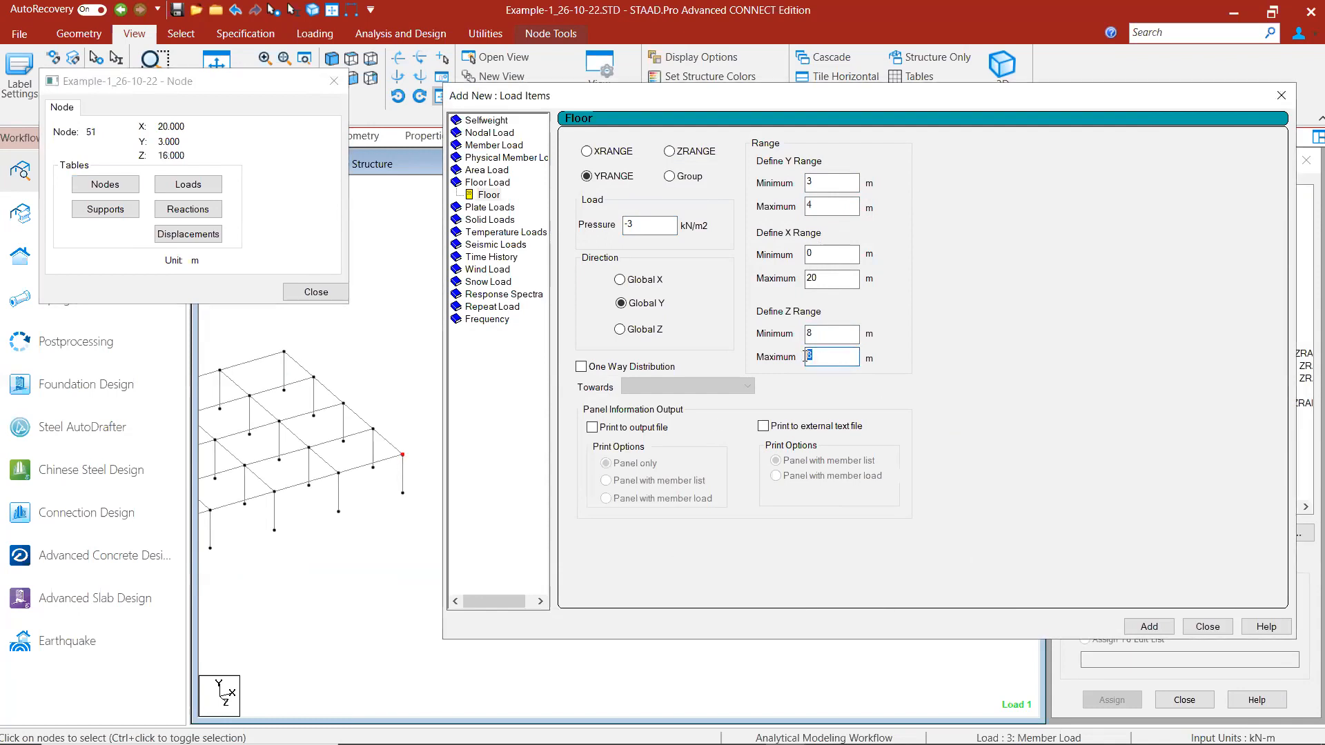
{"action": "type", "text": "16"}
{"action": "key", "text": "shift+Tab"}
{"action": "key", "text": "shift+Tab"}
{"action": "type", "text": "0"}
{"action": "left_click", "coordinate": [1149, 627]}
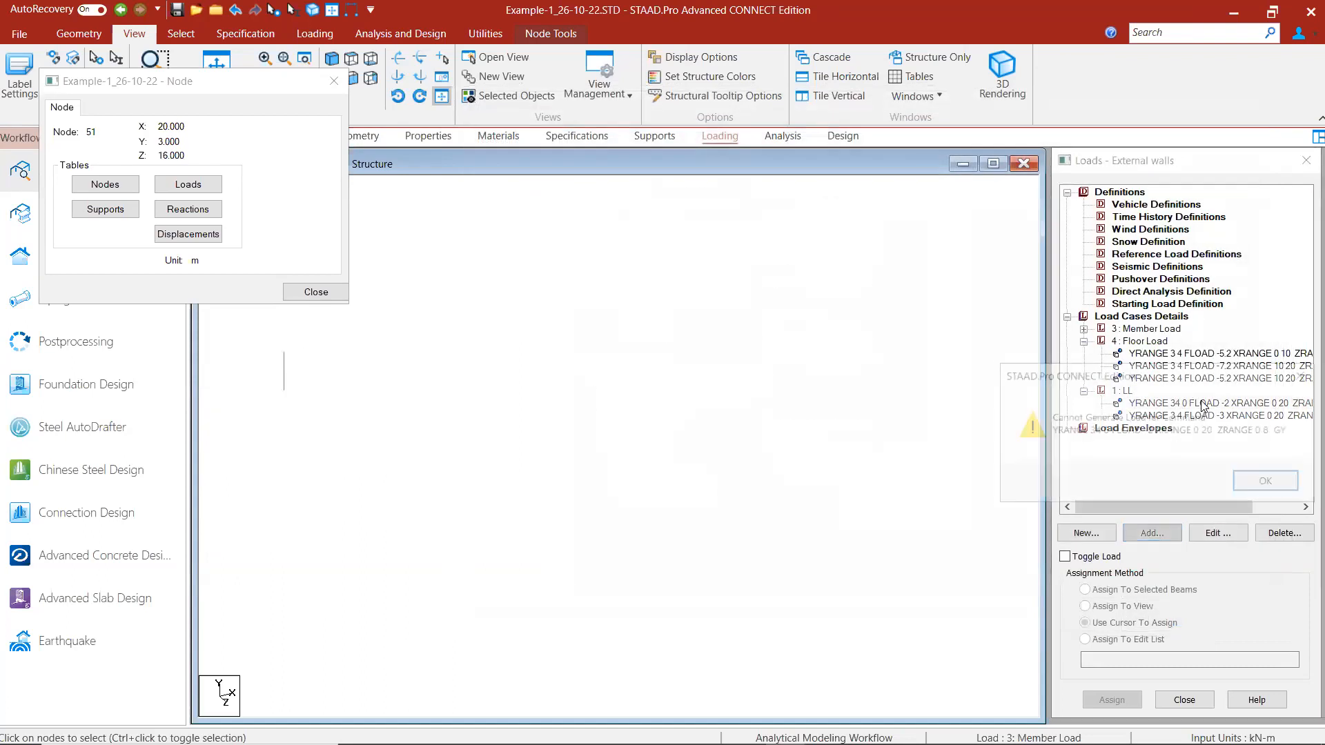
{"action": "left_click", "coordinate": [1286, 483]}
Step: Correct the -2 kN/m2 LL floor load's Y range to a minimum of 3 m and a maximum of 4 m
{"action": "double_click", "coordinate": [1179, 405]}
{"action": "left_click", "coordinate": [825, 279]}
{"action": "key", "text": "BackSpace"}
{"action": "left_click_drag", "start_coordinate": [830, 299], "coordinate": [811, 303]}
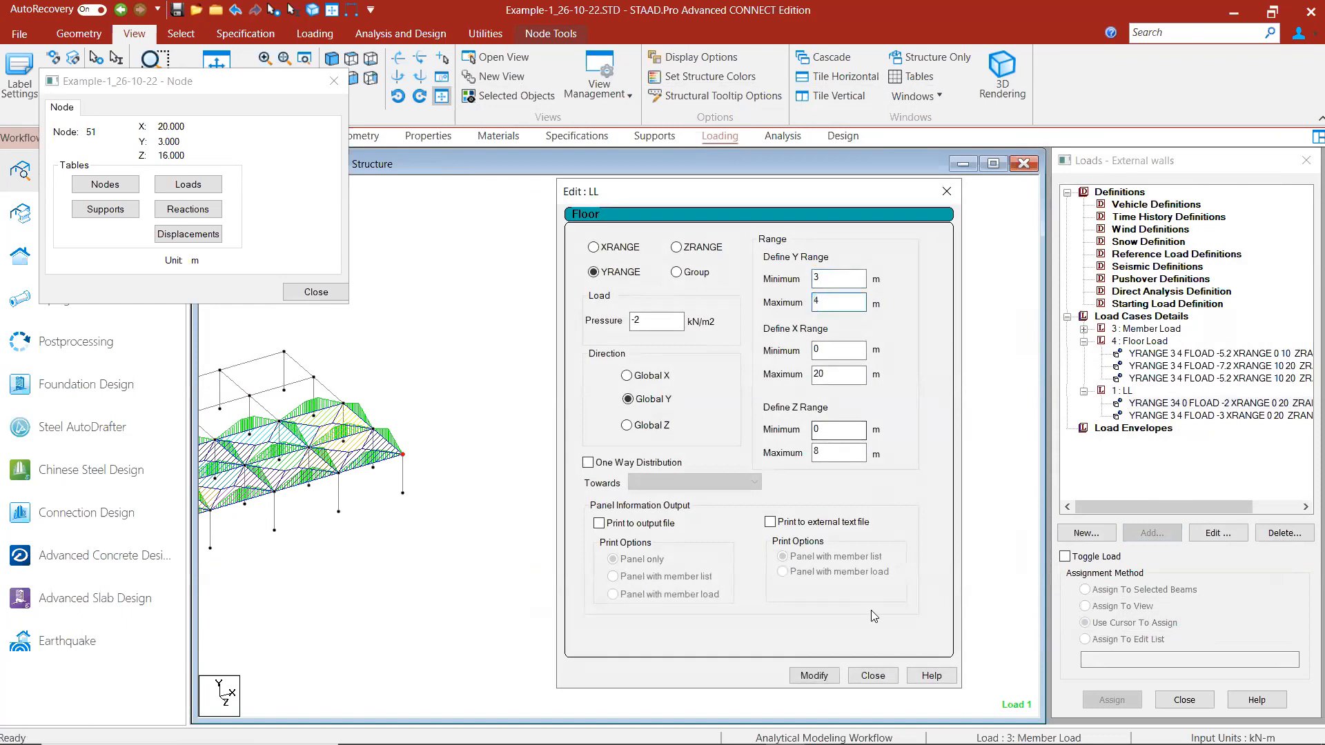
{"action": "left_click_drag", "start_coordinate": [821, 190], "coordinate": [803, 126]}
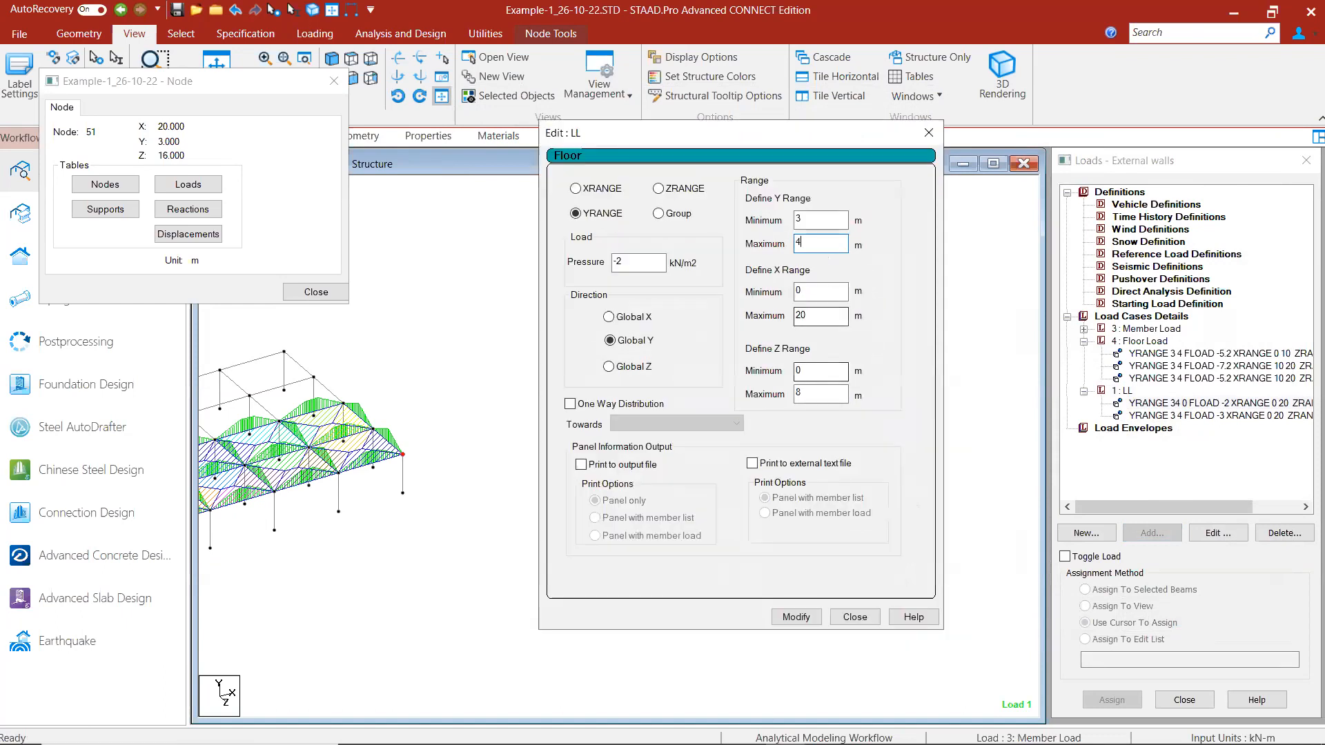
{"action": "left_click", "coordinate": [796, 613]}
{"action": "left_click", "coordinate": [855, 612]}
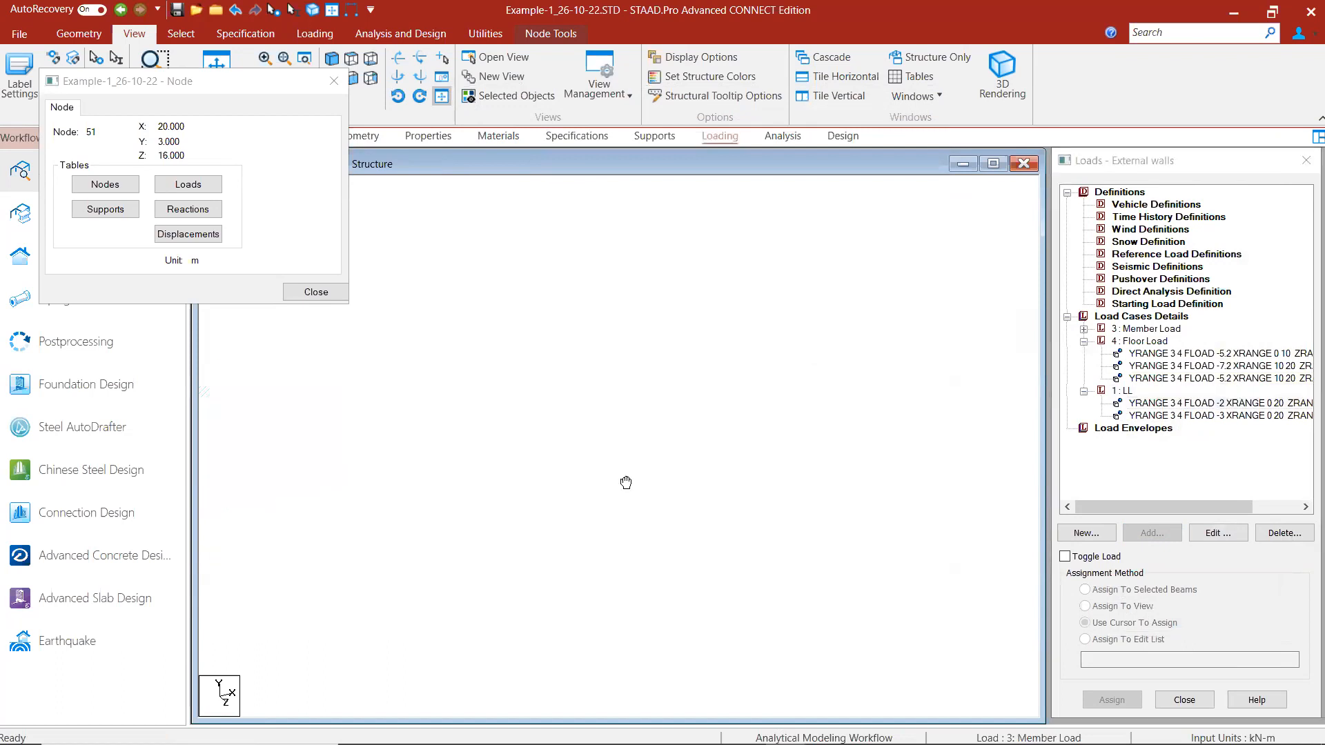
Step: Highlight the -3 kN/m2 LL floor load to examine which panels it covers
{"action": "left_click", "coordinate": [1157, 417]}
{"action": "middle_click_drag", "start_coordinate": [645, 436], "coordinate": [679, 458]}
{"action": "scroll", "coordinate": [678, 458], "scroll_direction": "up", "scroll_amount": 2}
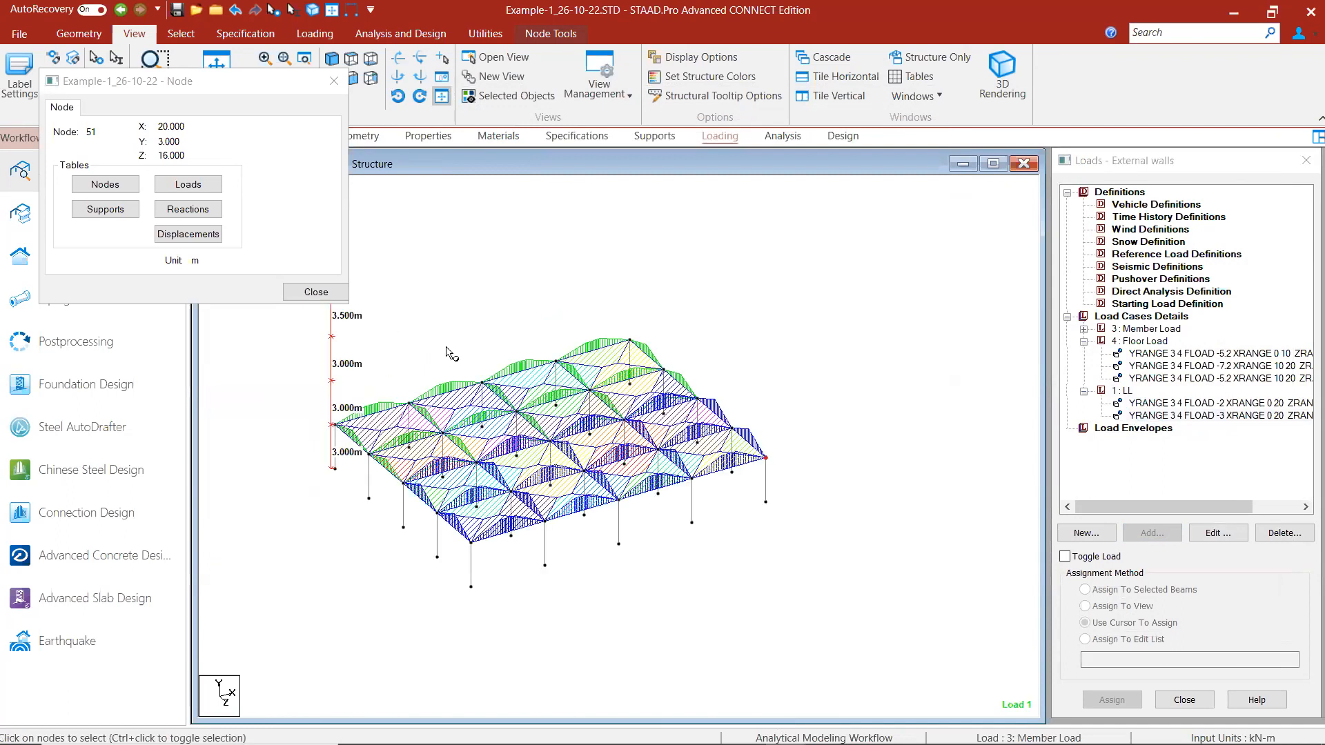
Step: Display the whole structure and check the coordinates of the corner node at the uppermost floor level below the roof
{"action": "left_click_drag", "start_coordinate": [259, 85], "coordinate": [247, 297]}
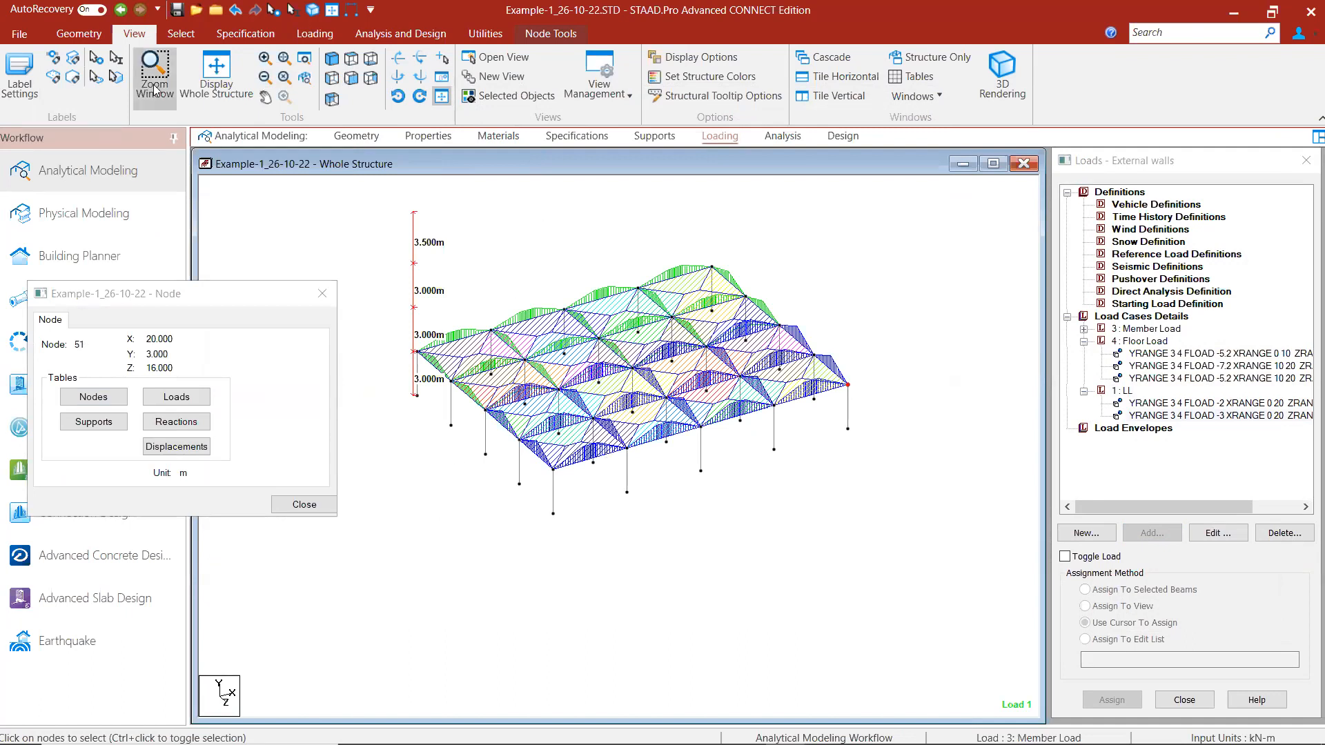
{"action": "left_click", "coordinate": [210, 77]}
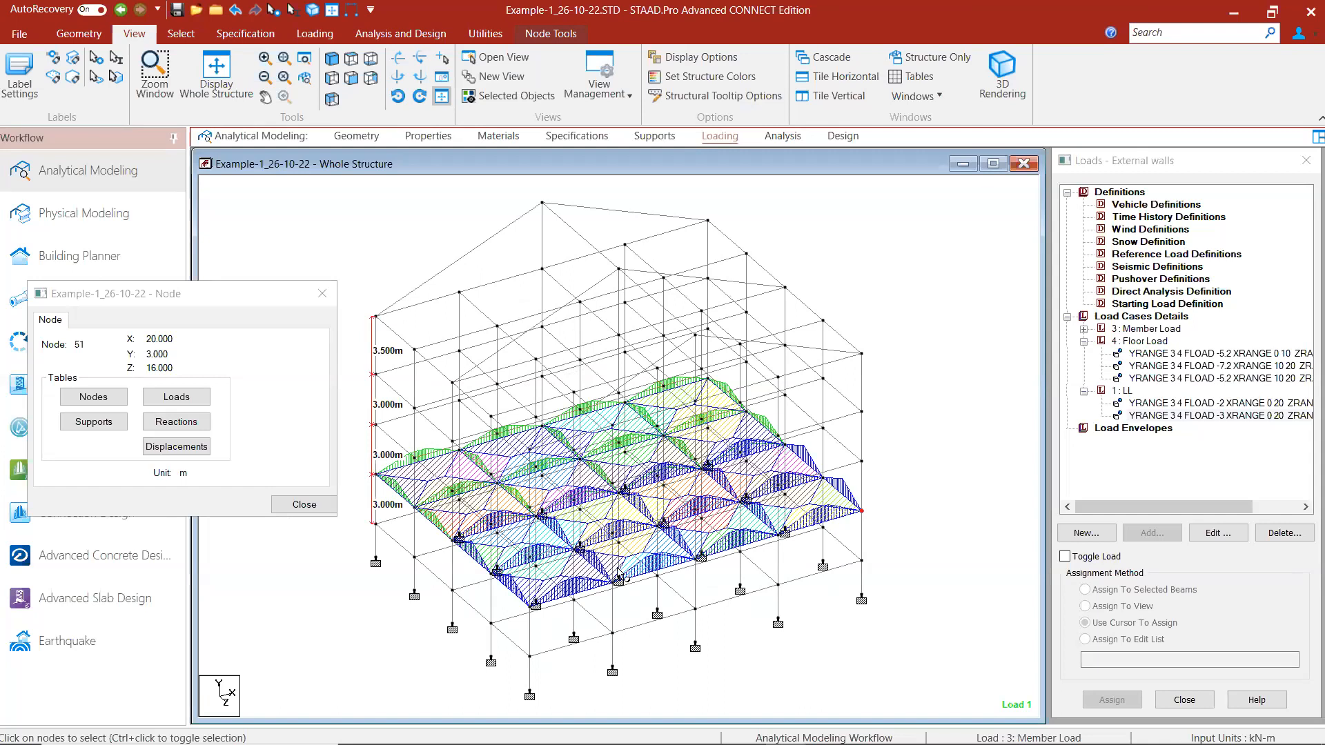
{"action": "left_click", "coordinate": [375, 377]}
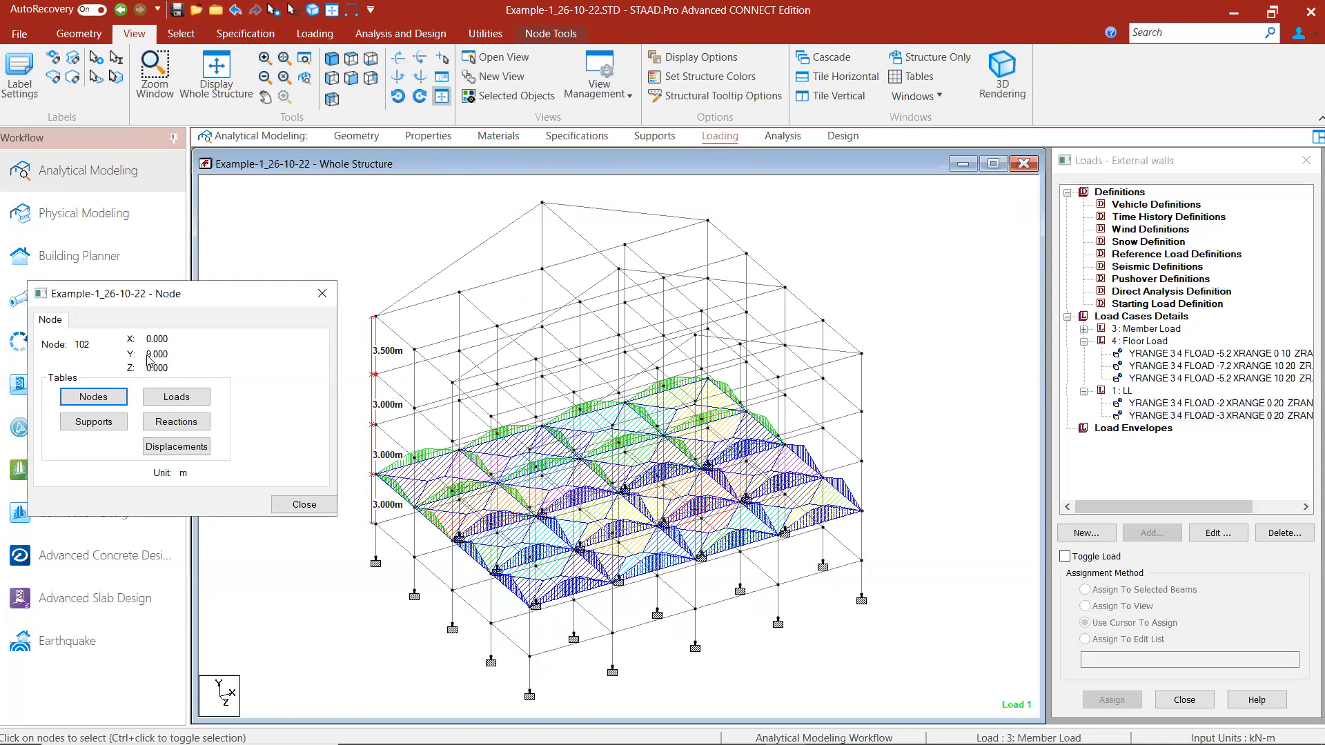
Step: Set the maximum Y range to 9 m for the -5.2 kN/m2 dead floor load spanning X 0 to 10 m
{"action": "left_click", "coordinate": [1192, 355]}
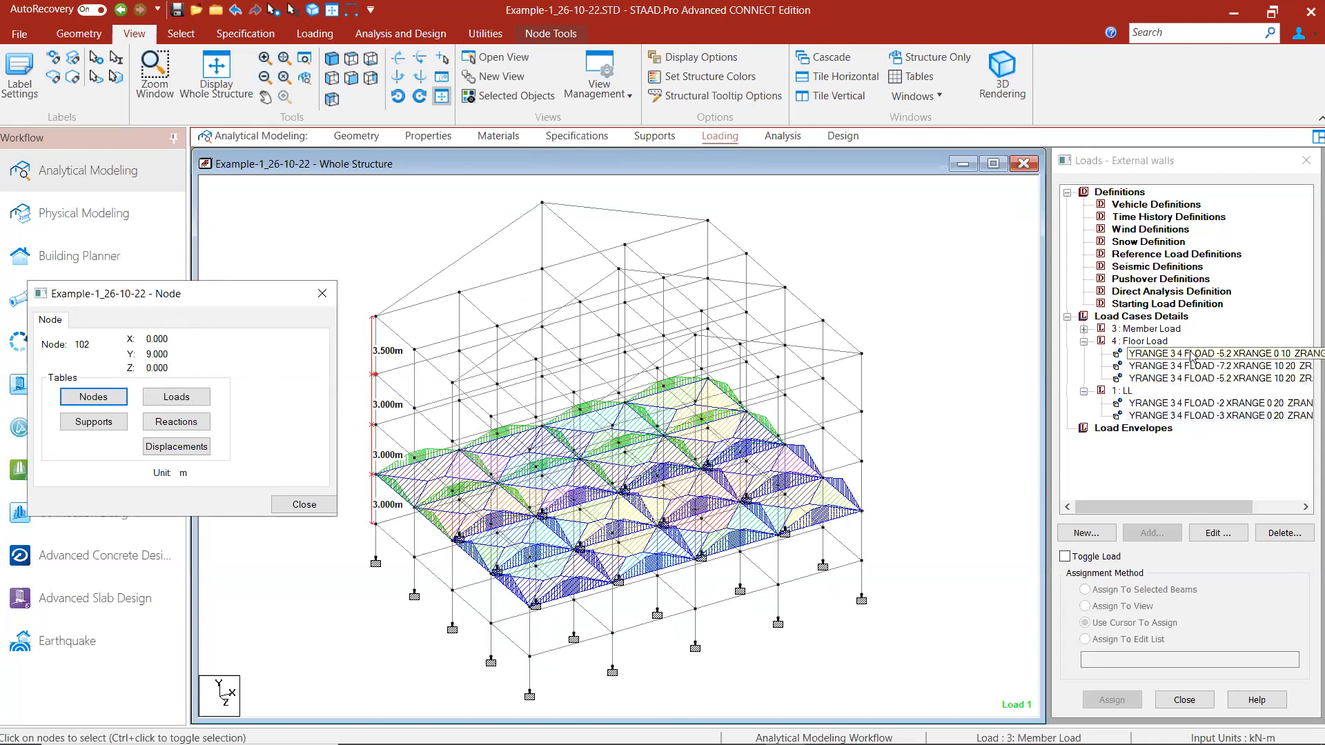
{"action": "double_click", "coordinate": [1192, 354]}
{"action": "double_click", "coordinate": [815, 301]}
{"action": "type", "text": "9"}
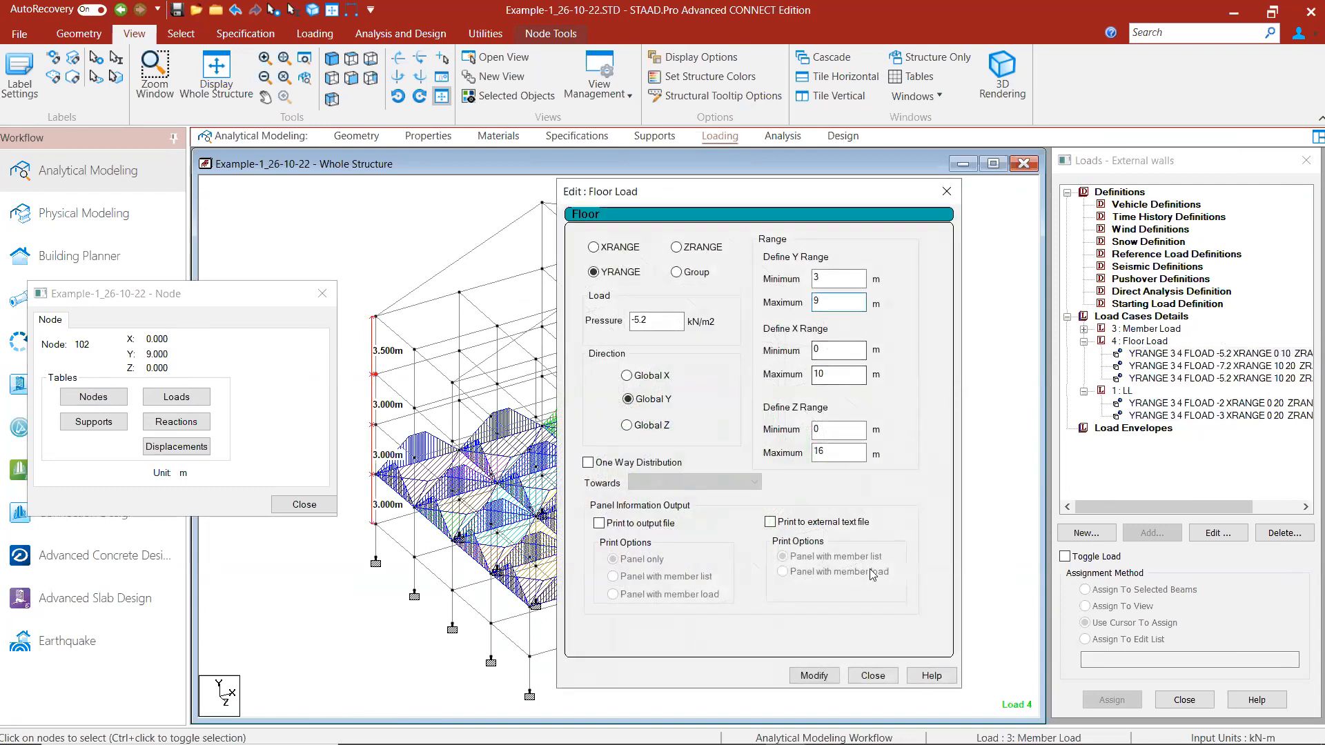
{"action": "left_click_drag", "start_coordinate": [811, 193], "coordinate": [798, 129]}
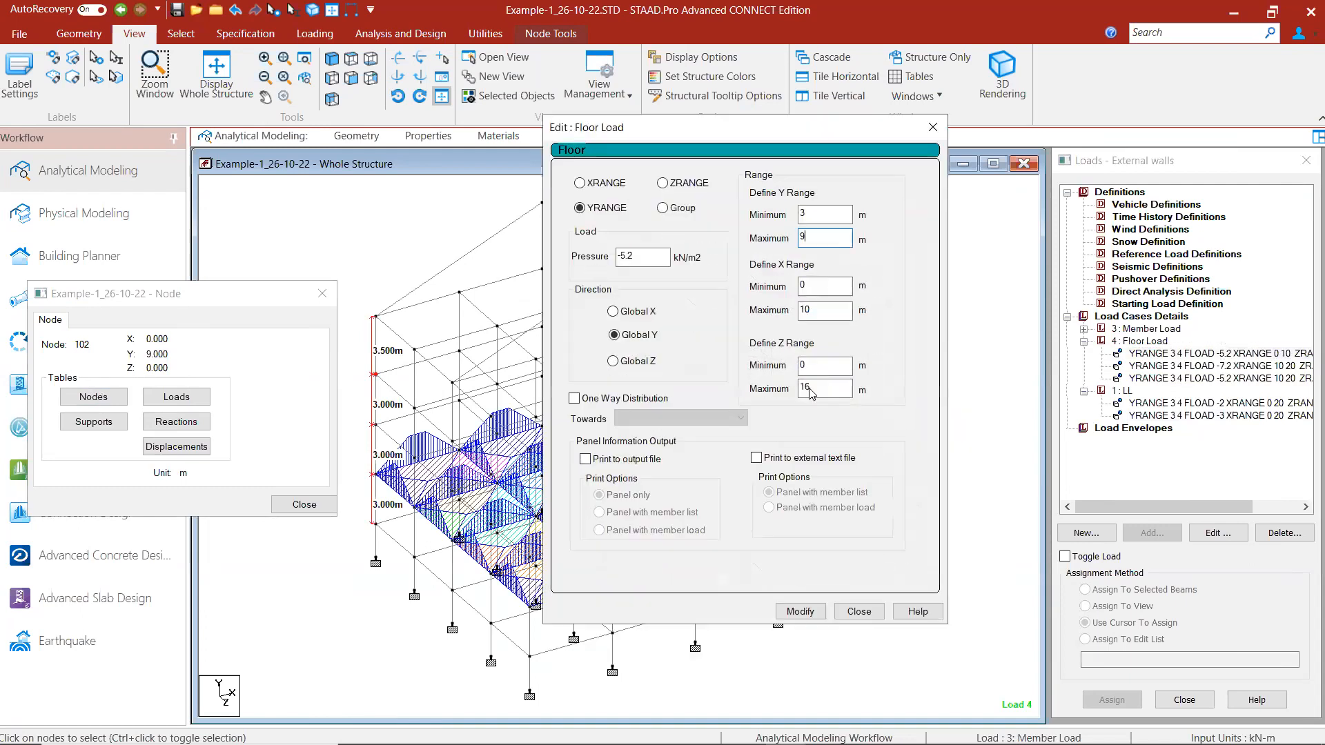
{"action": "left_click", "coordinate": [801, 611]}
{"action": "left_click", "coordinate": [859, 612]}
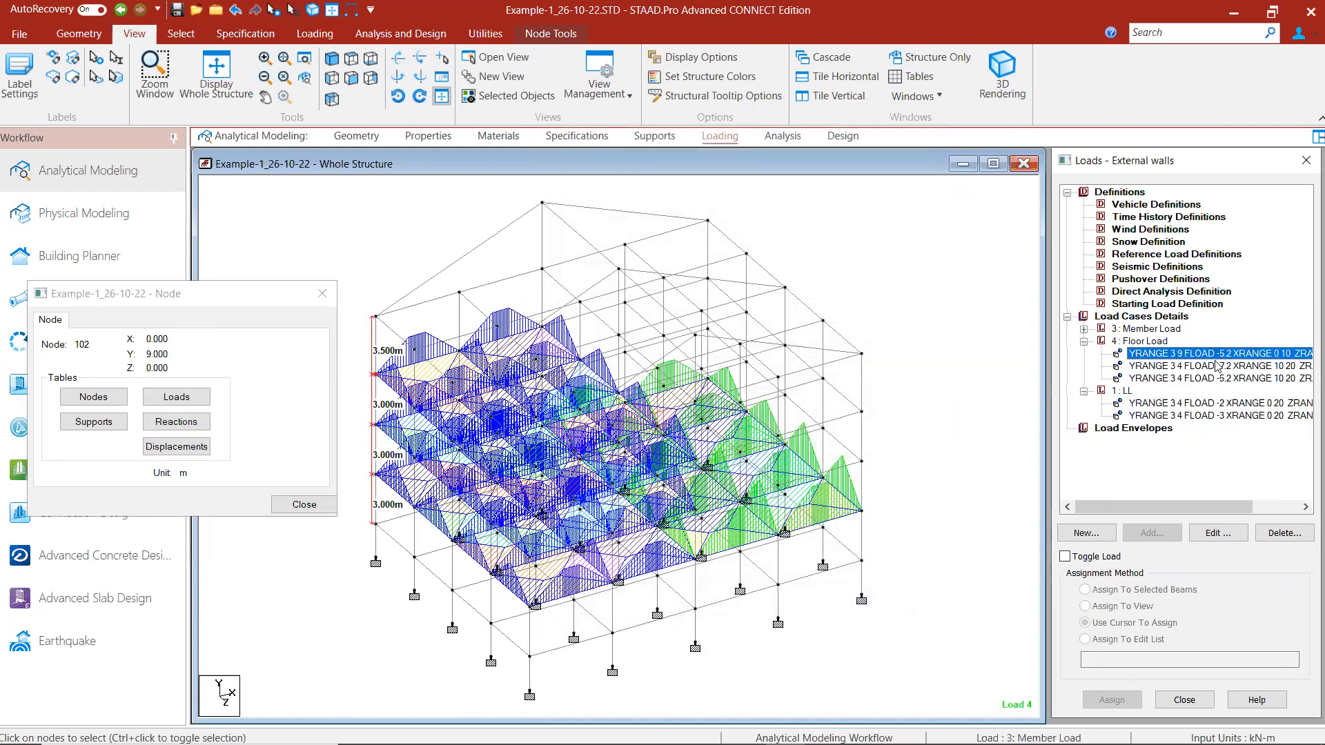
Step: Set the maximum Y range of the -7.2 kN/m2 dead floor load to 9 m
{"action": "double_click", "coordinate": [1199, 373]}
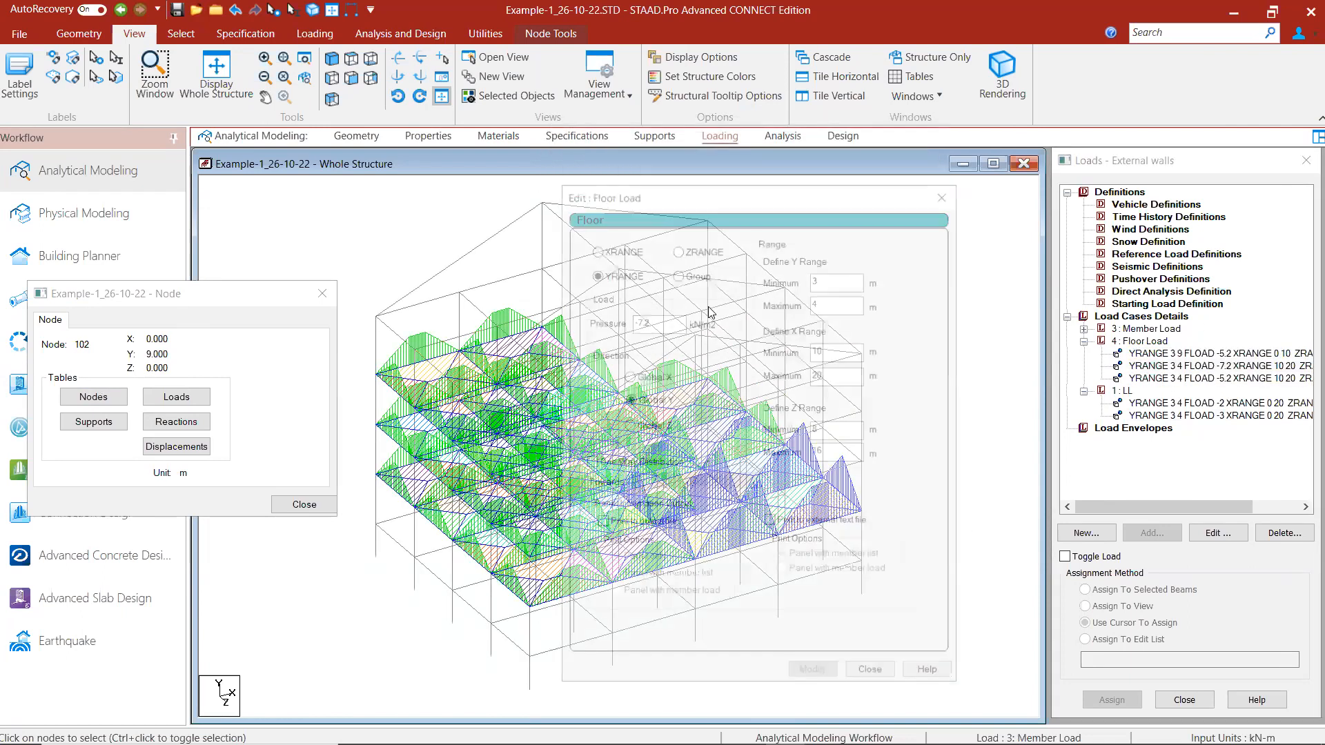
{"action": "left_click_drag", "start_coordinate": [830, 301], "coordinate": [805, 306]}
{"action": "type", "text": "9"}
{"action": "left_click_drag", "start_coordinate": [781, 191], "coordinate": [757, 130]}
{"action": "left_click", "coordinate": [787, 614]}
{"action": "left_click", "coordinate": [848, 614]}
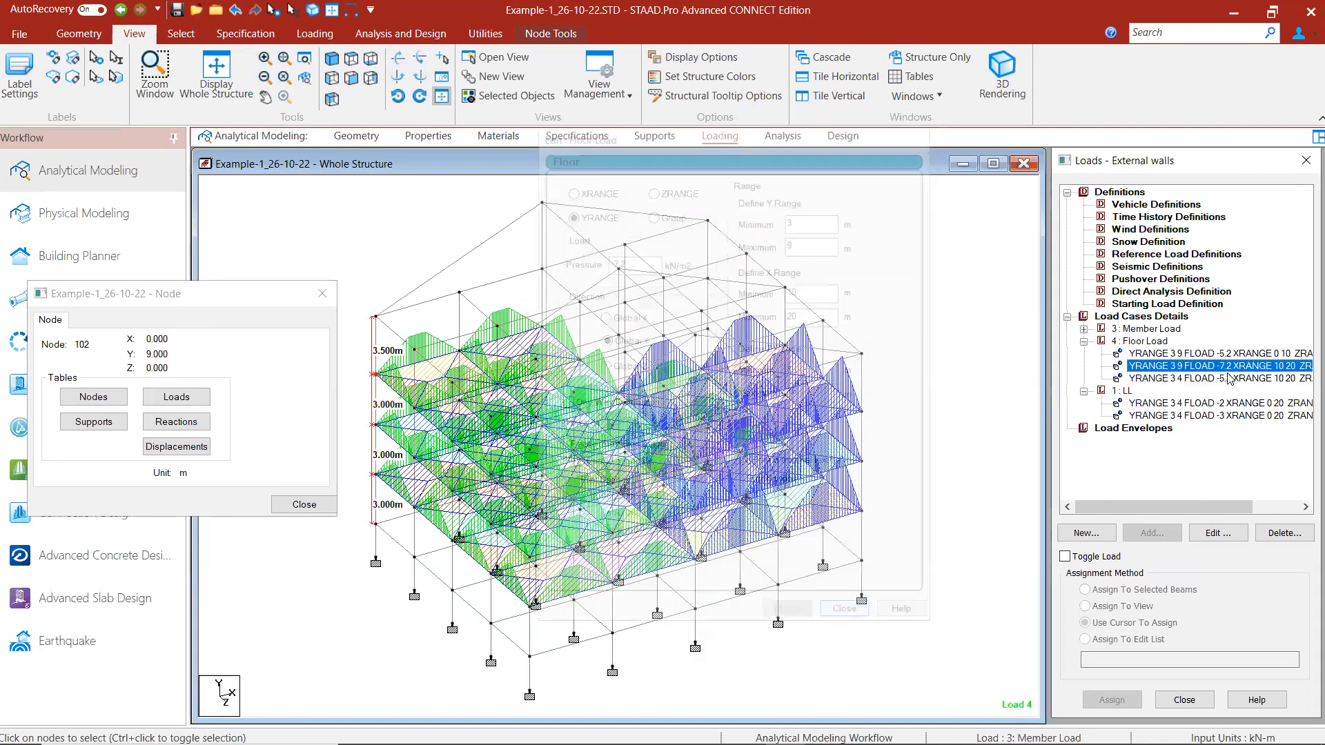
Step: Set the maximum Y range to 9 m for the -5.2 kN/m2 dead floor load spanning X 10 to 20 m
{"action": "double_click", "coordinate": [1235, 378]}
{"action": "double_click", "coordinate": [817, 302]}
{"action": "type", "text": "9"}
{"action": "left_click_drag", "start_coordinate": [809, 195], "coordinate": [787, 115]}
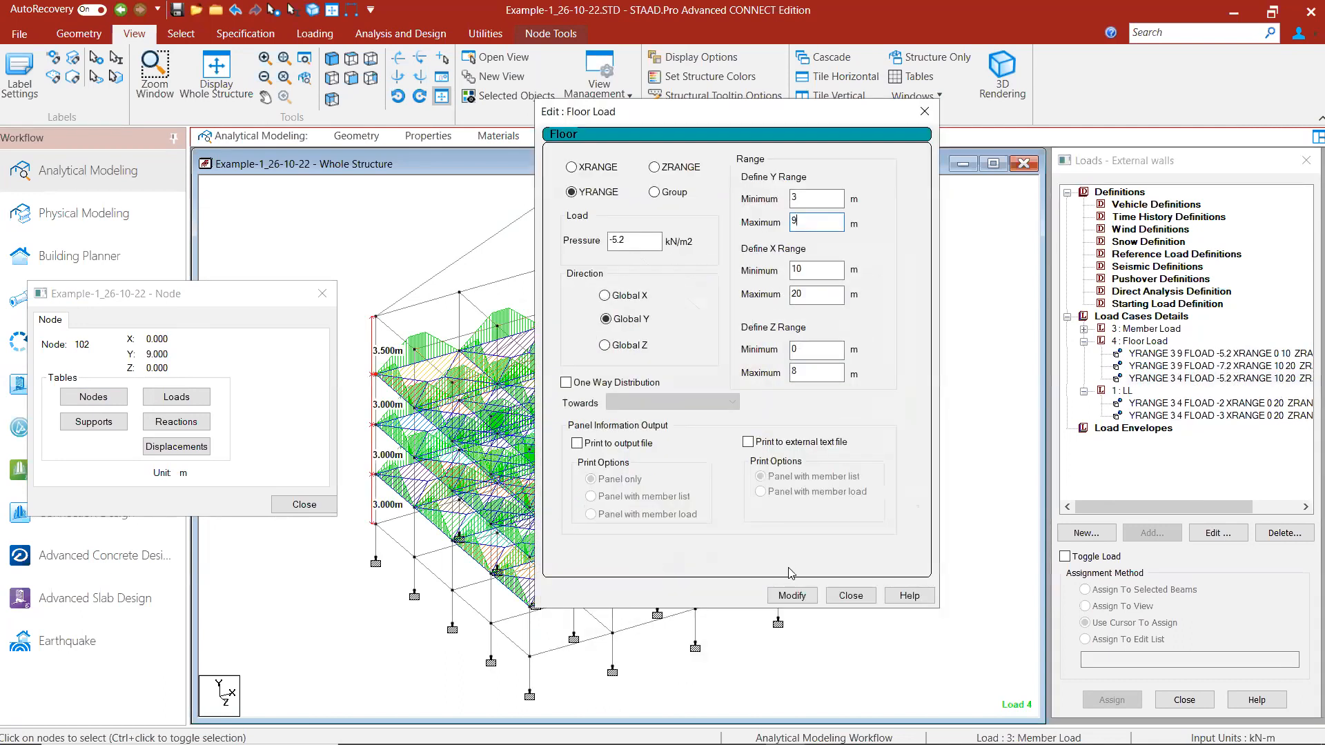
{"action": "left_click", "coordinate": [793, 595]}
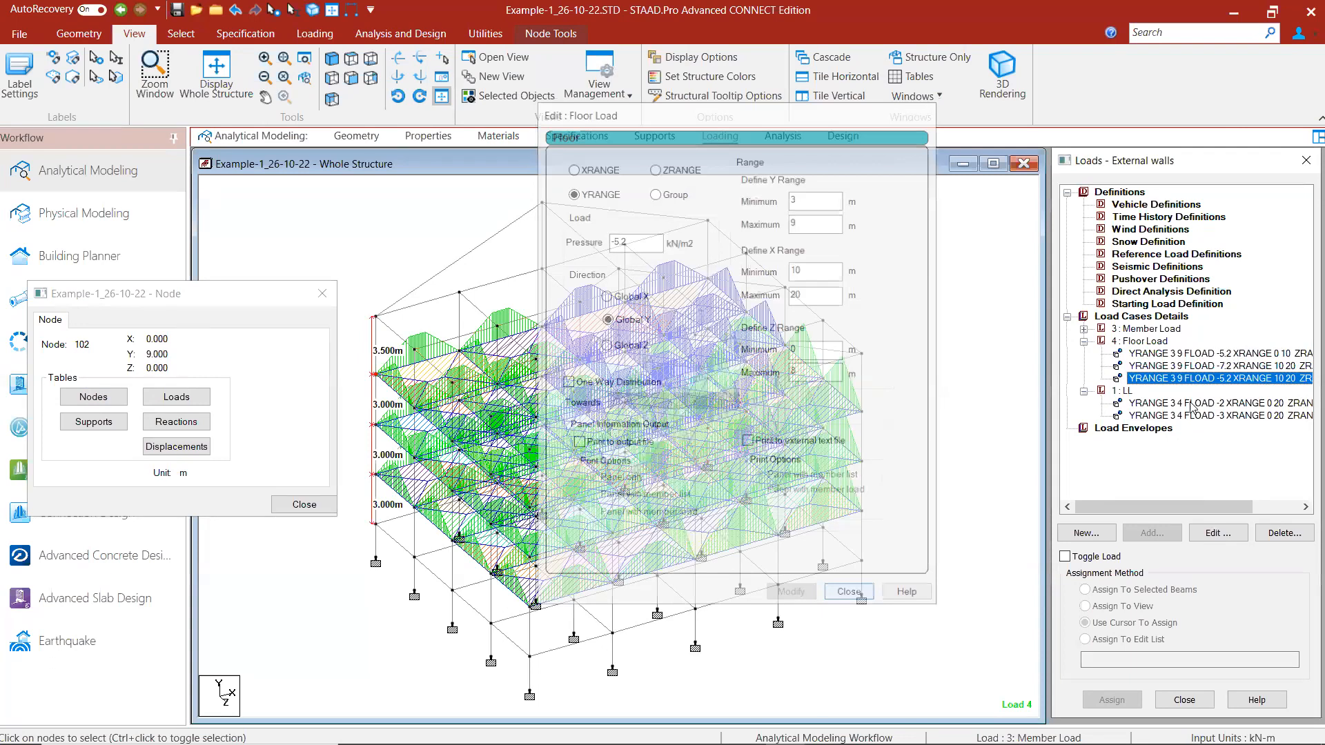
Step: Set the maximum Y range of the -2 kN/m2 LL floor load to 9 m
{"action": "double_click", "coordinate": [1192, 405]}
{"action": "double_click", "coordinate": [837, 301]}
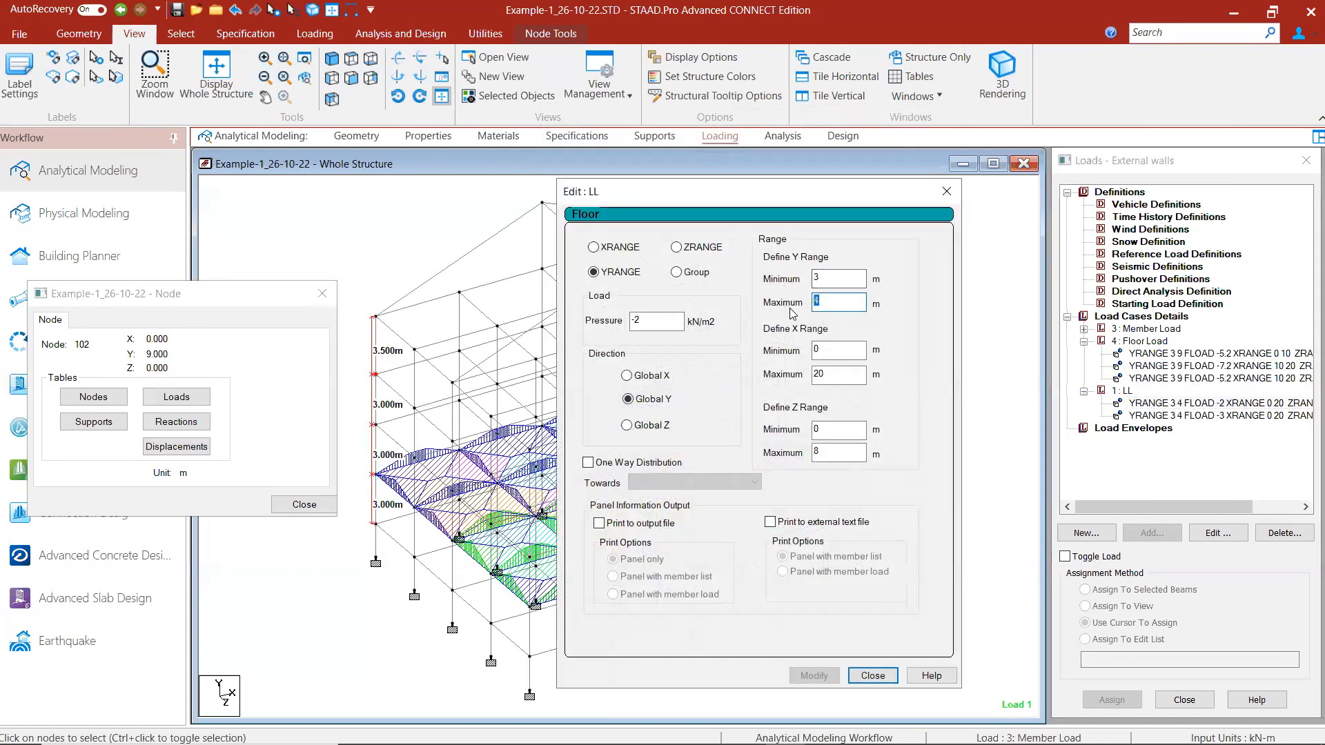
{"action": "type", "text": "9"}
{"action": "left_click_drag", "start_coordinate": [751, 188], "coordinate": [707, 90]}
{"action": "left_click", "coordinate": [770, 577]}
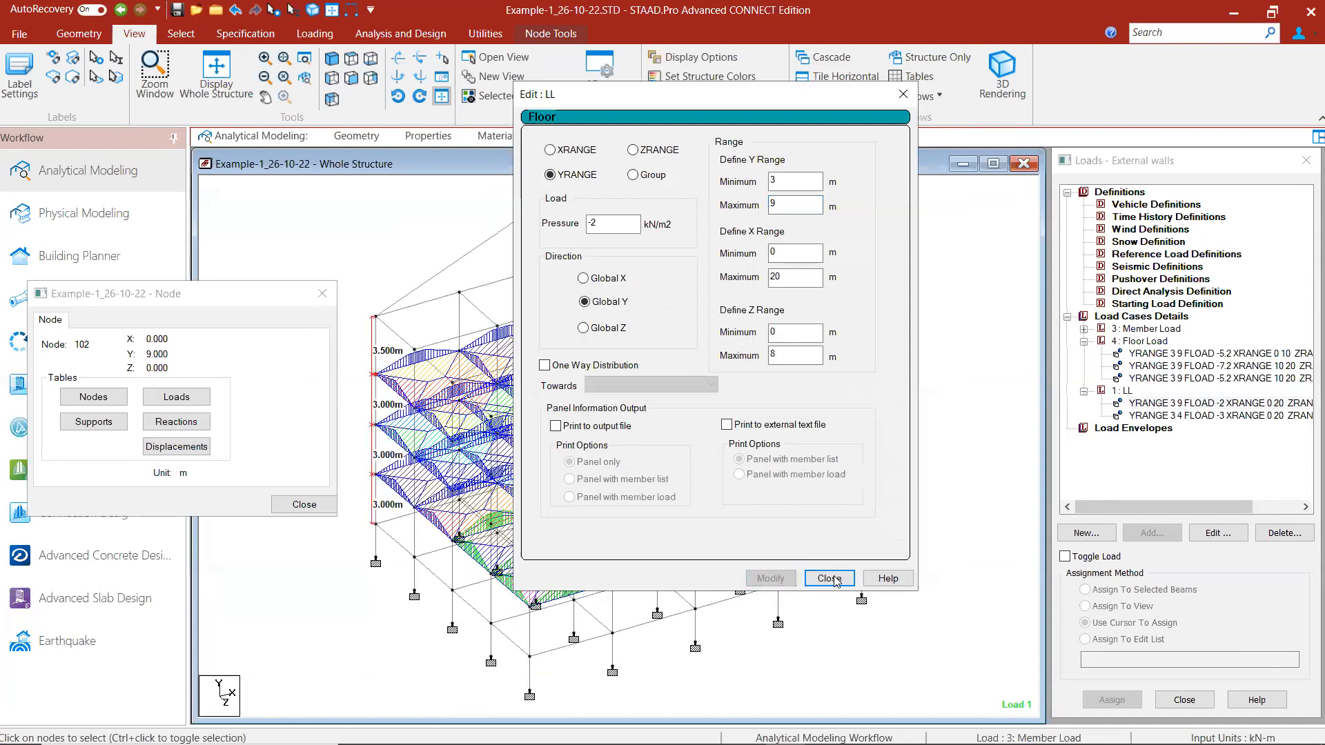
Step: Set the maximum Y range of the -3 kN/m2 LL floor load to 9 m
{"action": "double_click", "coordinate": [1166, 415]}
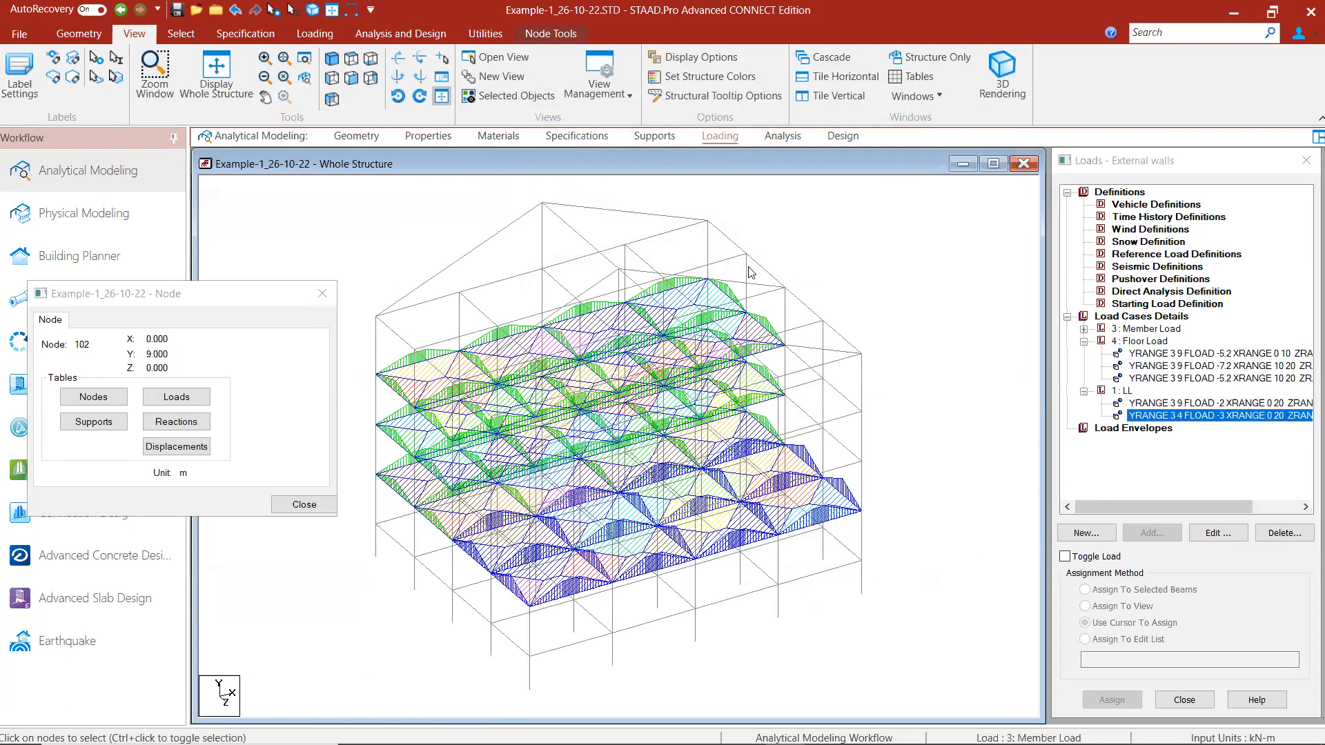
{"action": "left_click_drag", "start_coordinate": [828, 305], "coordinate": [797, 303]}
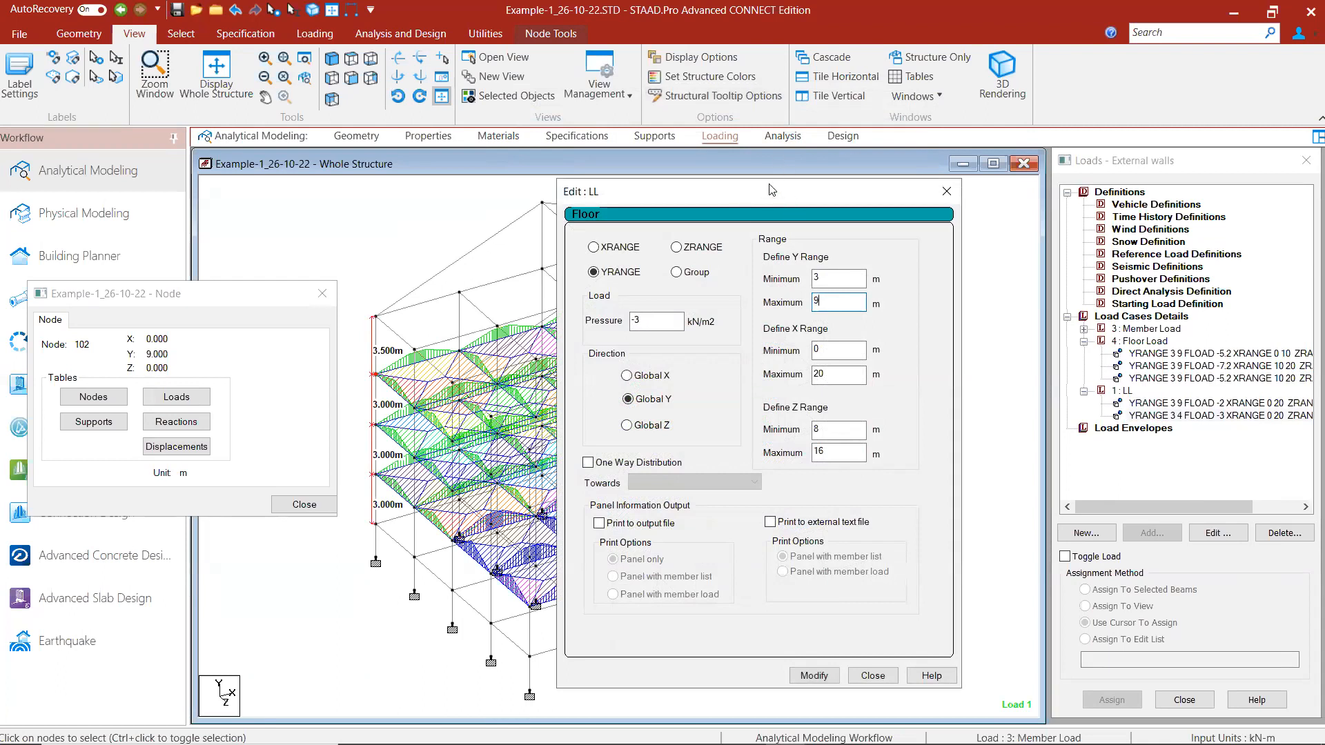
{"action": "left_click_drag", "start_coordinate": [782, 197], "coordinate": [731, 115]}
{"action": "left_click", "coordinate": [763, 594]}
{"action": "left_click", "coordinate": [821, 594]}
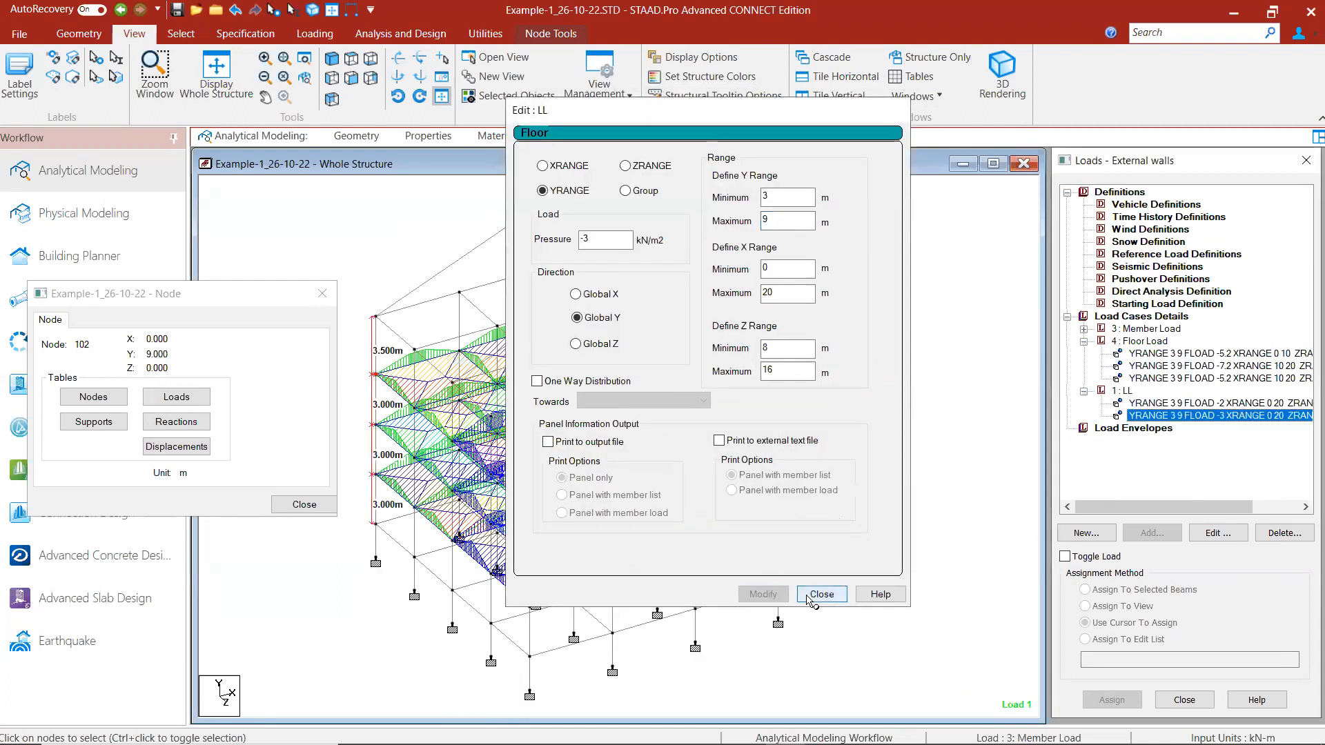
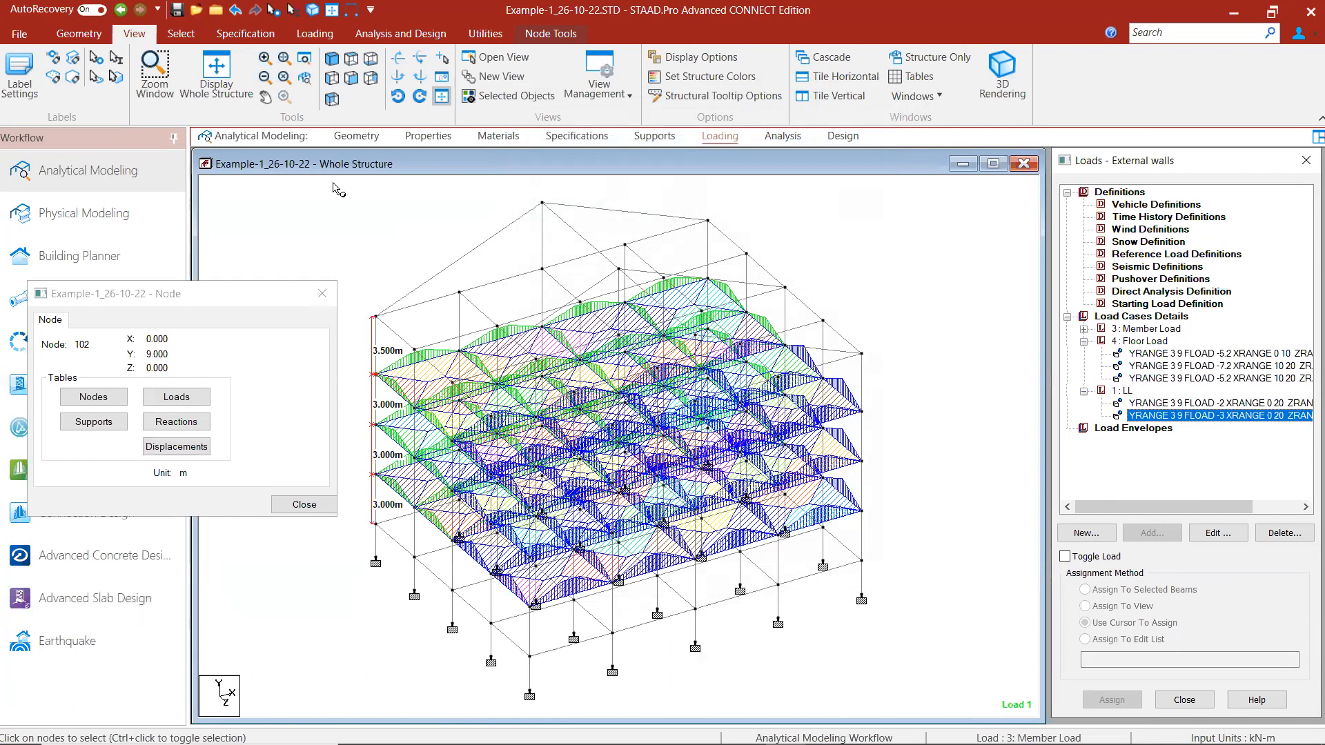
Step: Close the node information and examine the LL floor loads across all the floors
{"action": "left_click", "coordinate": [323, 292]}
{"action": "left_click", "coordinate": [337, 287]}
{"action": "scroll", "coordinate": [962, 394], "scroll_direction": "up", "scroll_amount": 1}
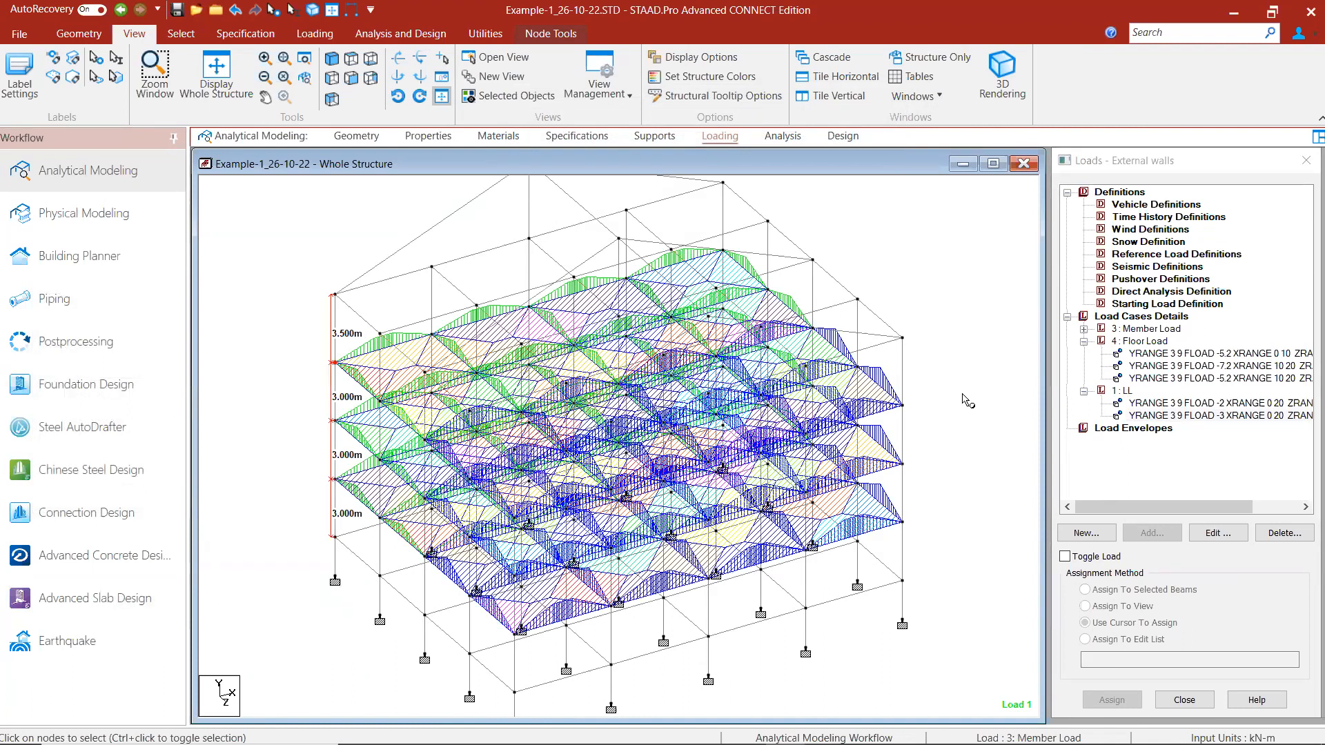
{"action": "left_click", "coordinate": [1153, 416]}
Step: Save the modified structure and open its command file at the load case definitions
{"action": "left_click", "coordinate": [483, 33]}
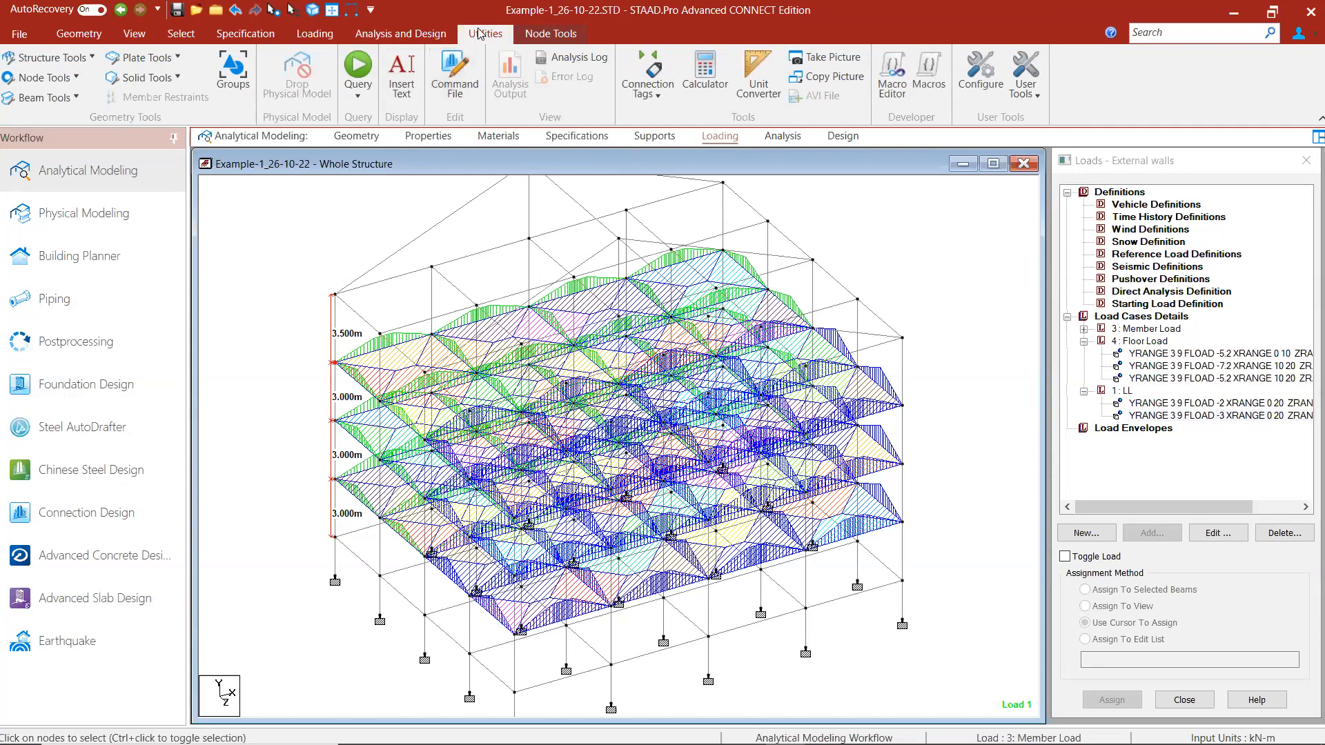
{"action": "left_click", "coordinate": [457, 86]}
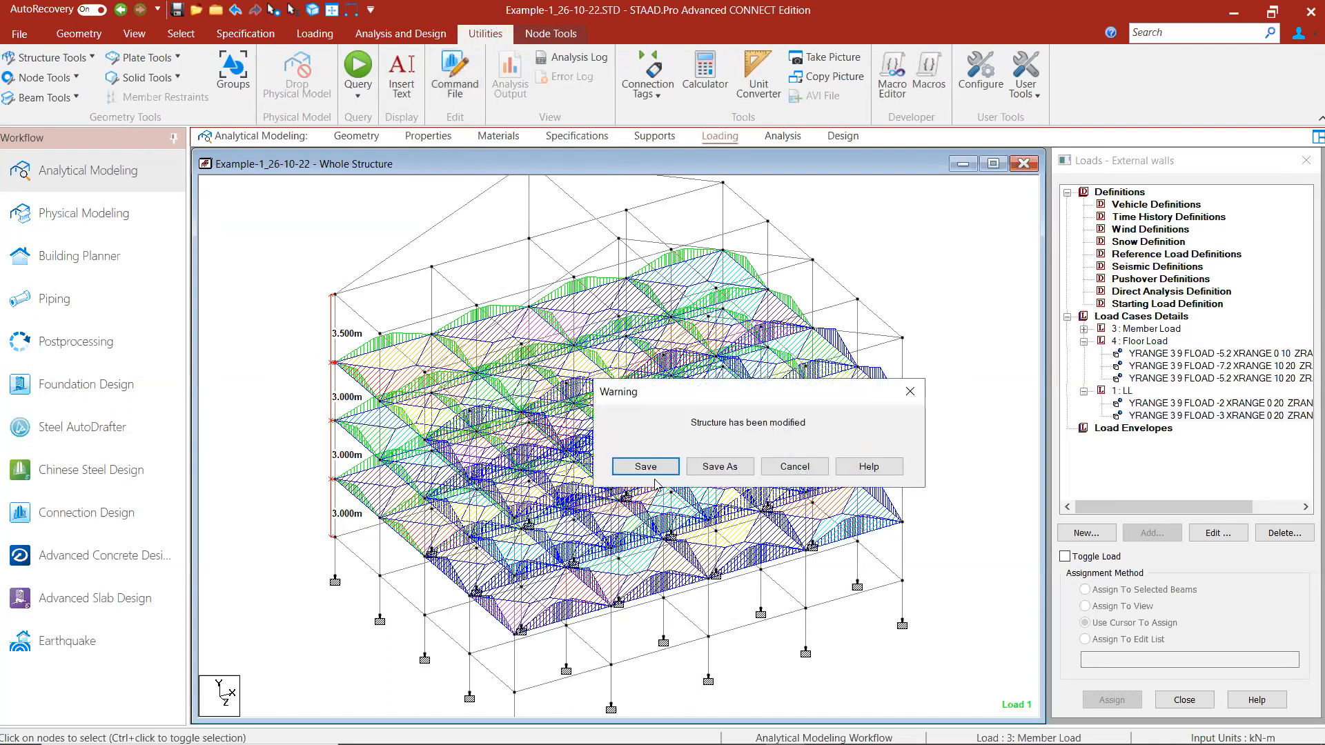
{"action": "left_click", "coordinate": [646, 467]}
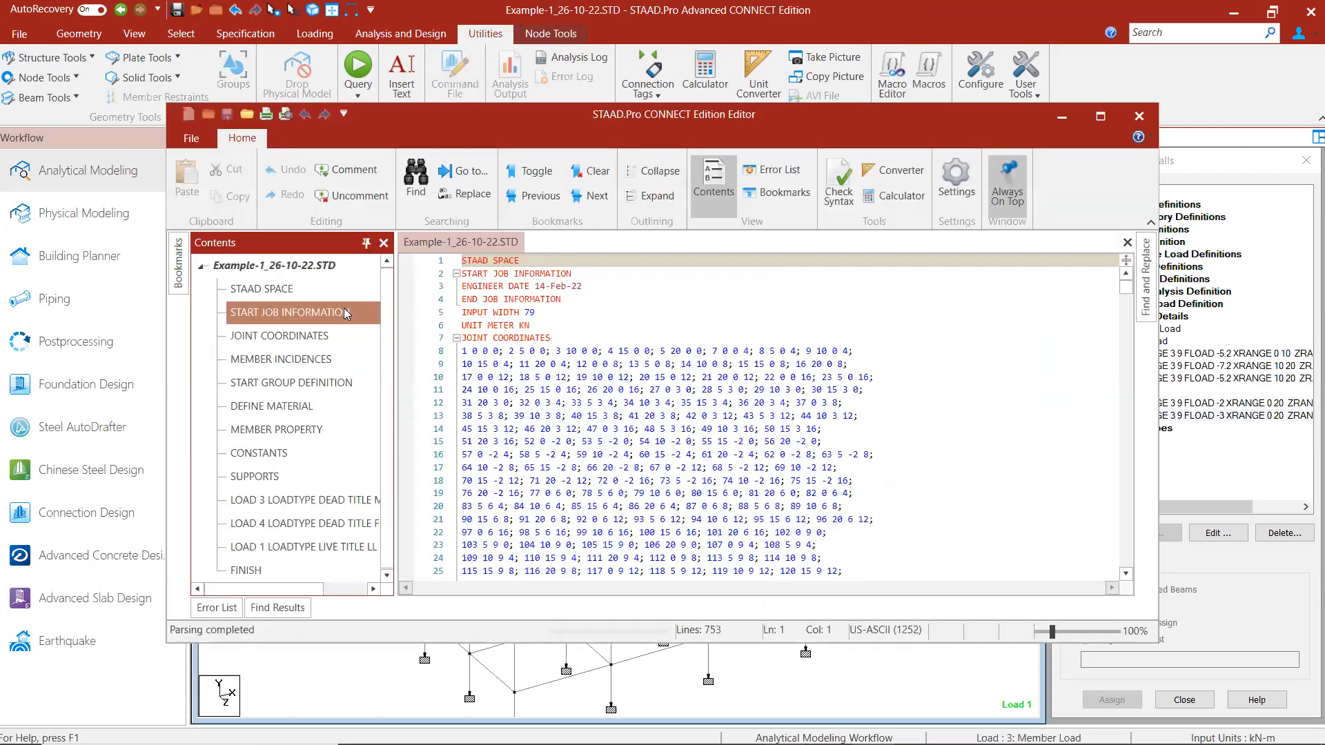
{"action": "scroll", "coordinate": [669, 381], "scroll_direction": "down", "scroll_amount": 20}
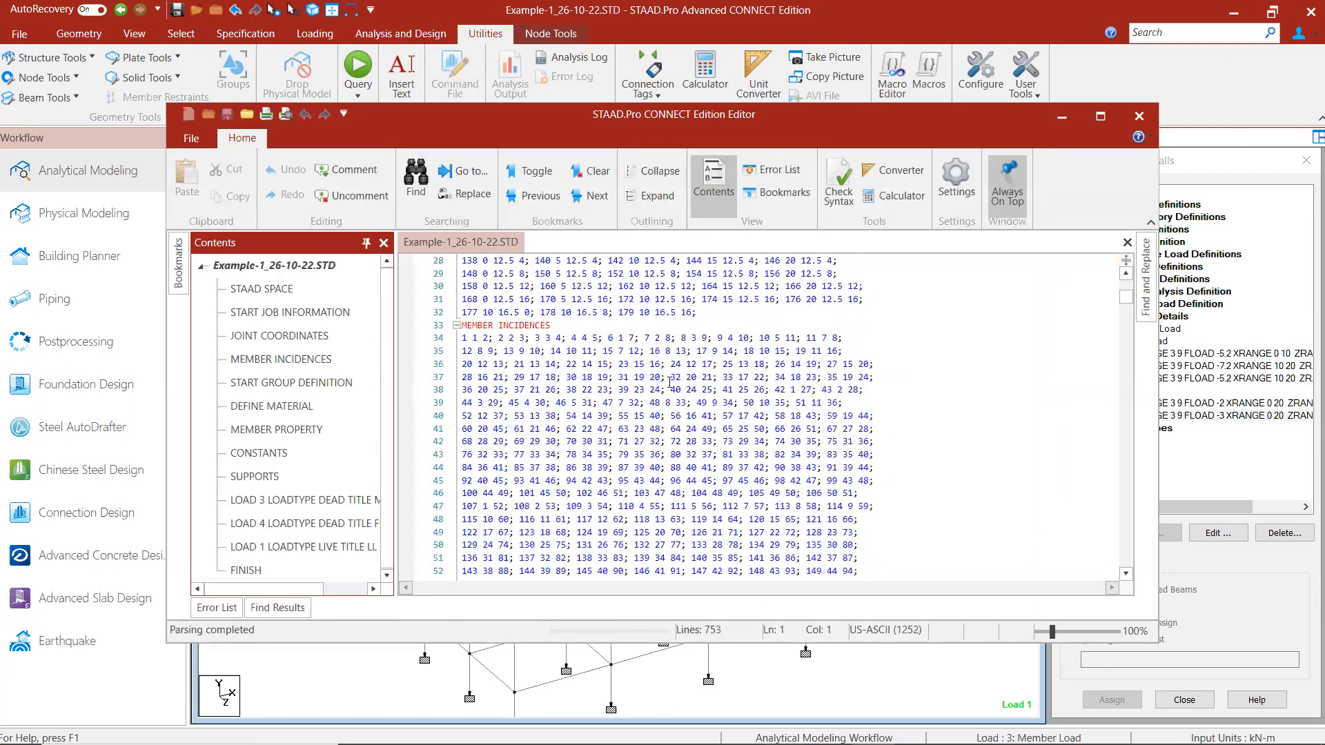
{"action": "scroll", "coordinate": [670, 381], "scroll_direction": "down", "scroll_amount": 16}
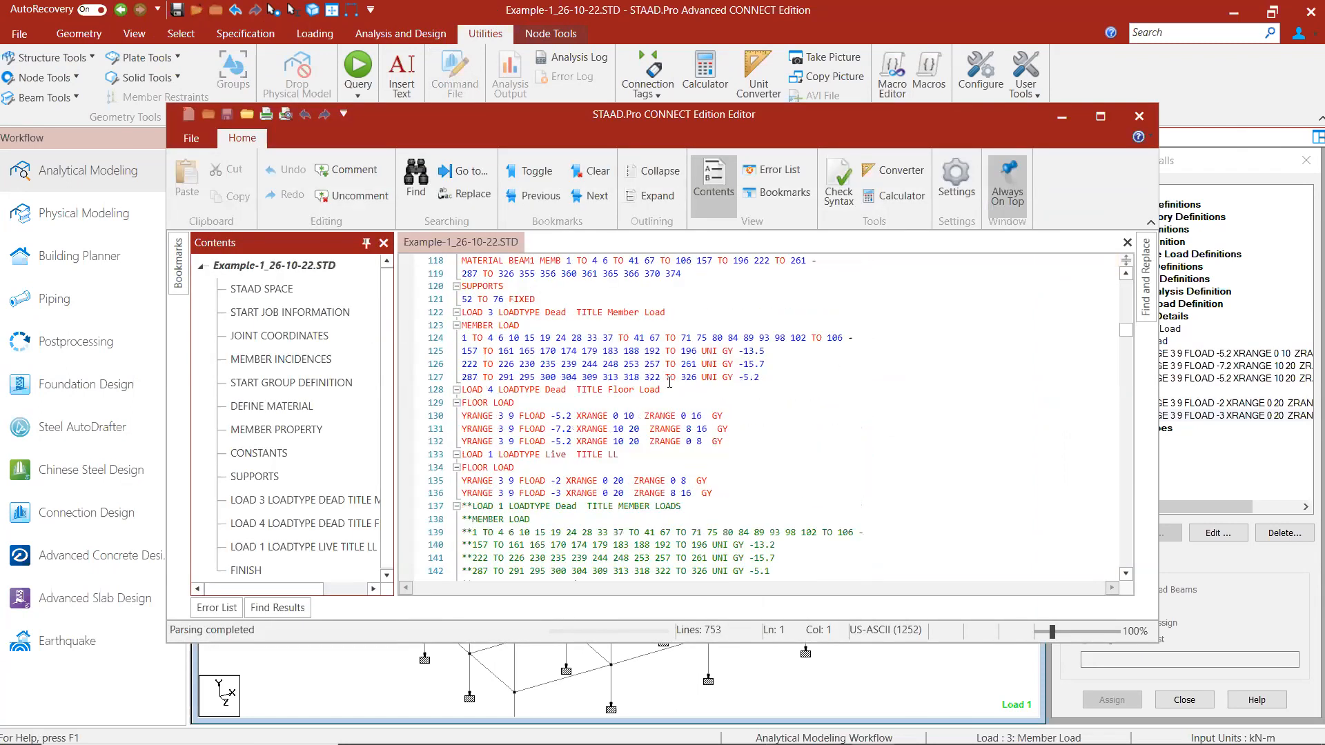
{"action": "scroll", "coordinate": [670, 381], "scroll_direction": "up", "scroll_amount": 1}
Step: Comment out the FLOOR LOAD blocks under load case 1 (LL) and load case 4 (Floor Load)
{"action": "left_click_drag", "start_coordinate": [720, 498], "coordinate": [459, 468]}
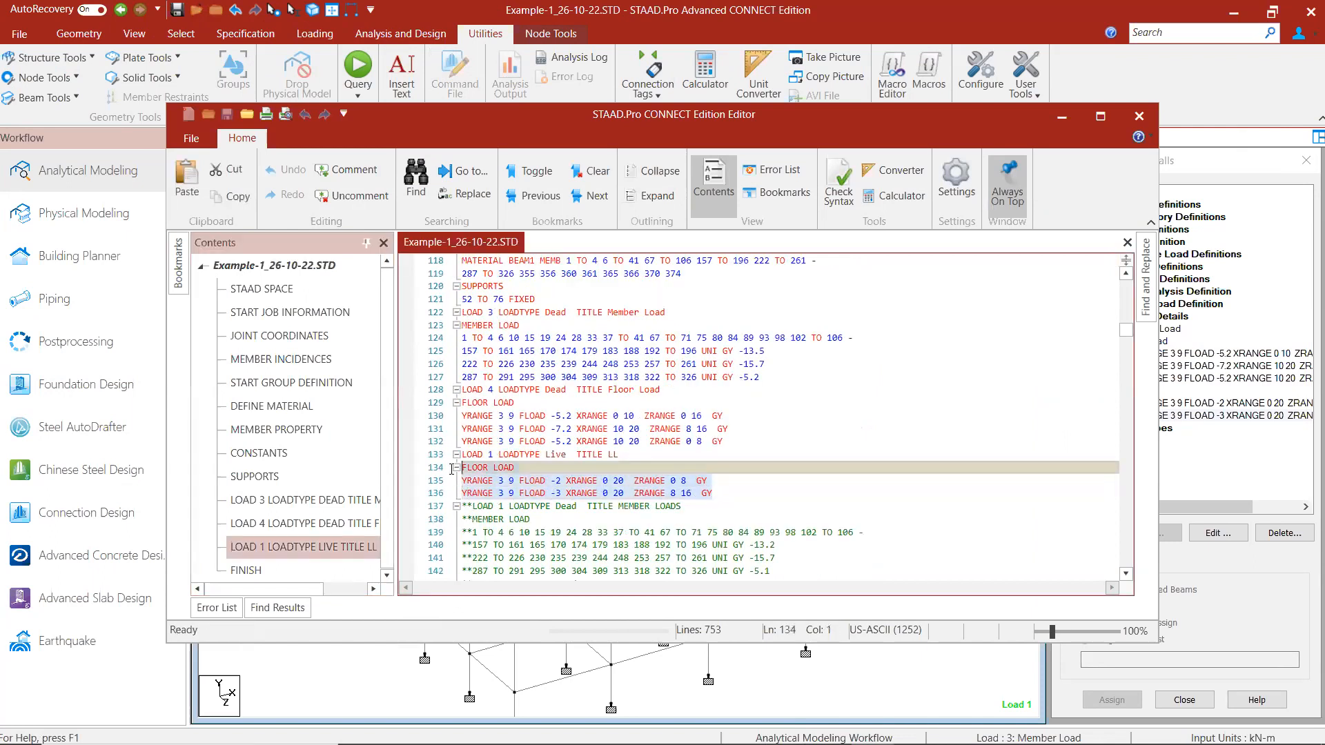
{"action": "left_click", "coordinate": [347, 170]}
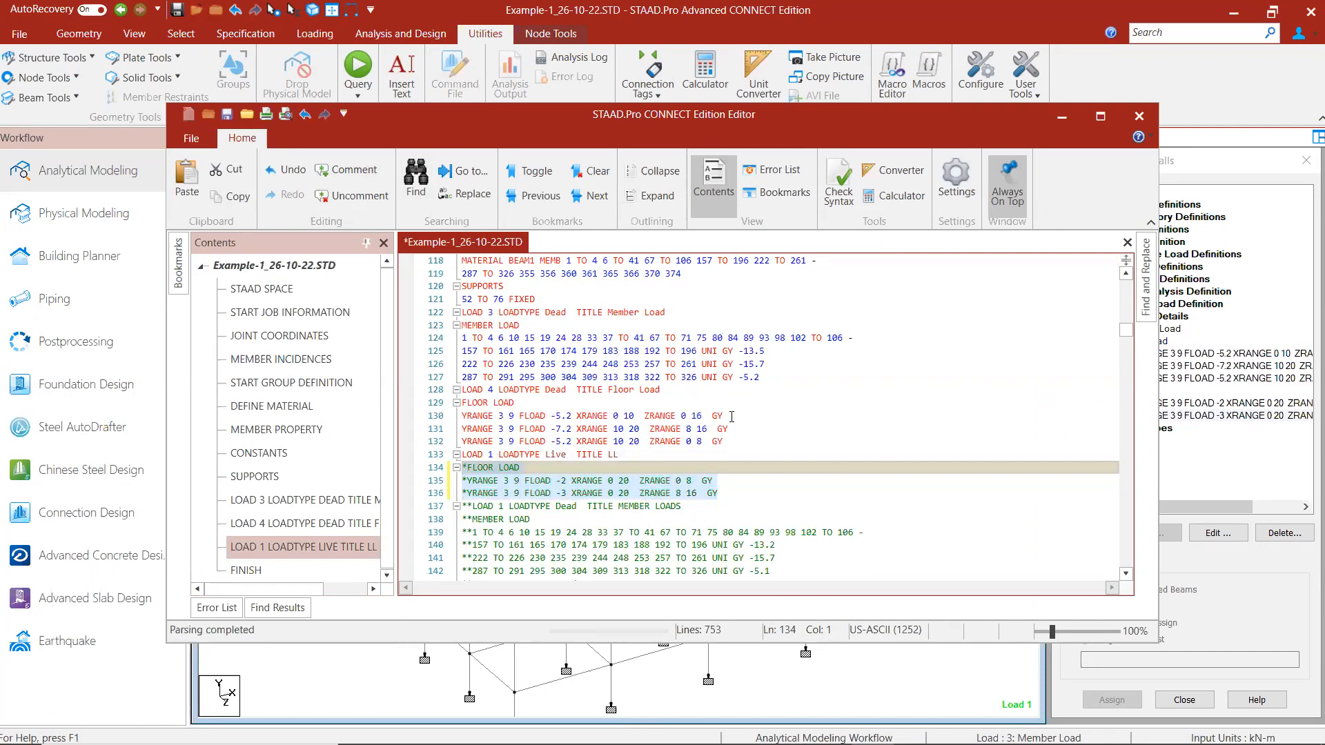
{"action": "left_click", "coordinate": [752, 429]}
{"action": "left_click_drag", "start_coordinate": [743, 439], "coordinate": [467, 403]}
{"action": "left_click", "coordinate": [359, 171]}
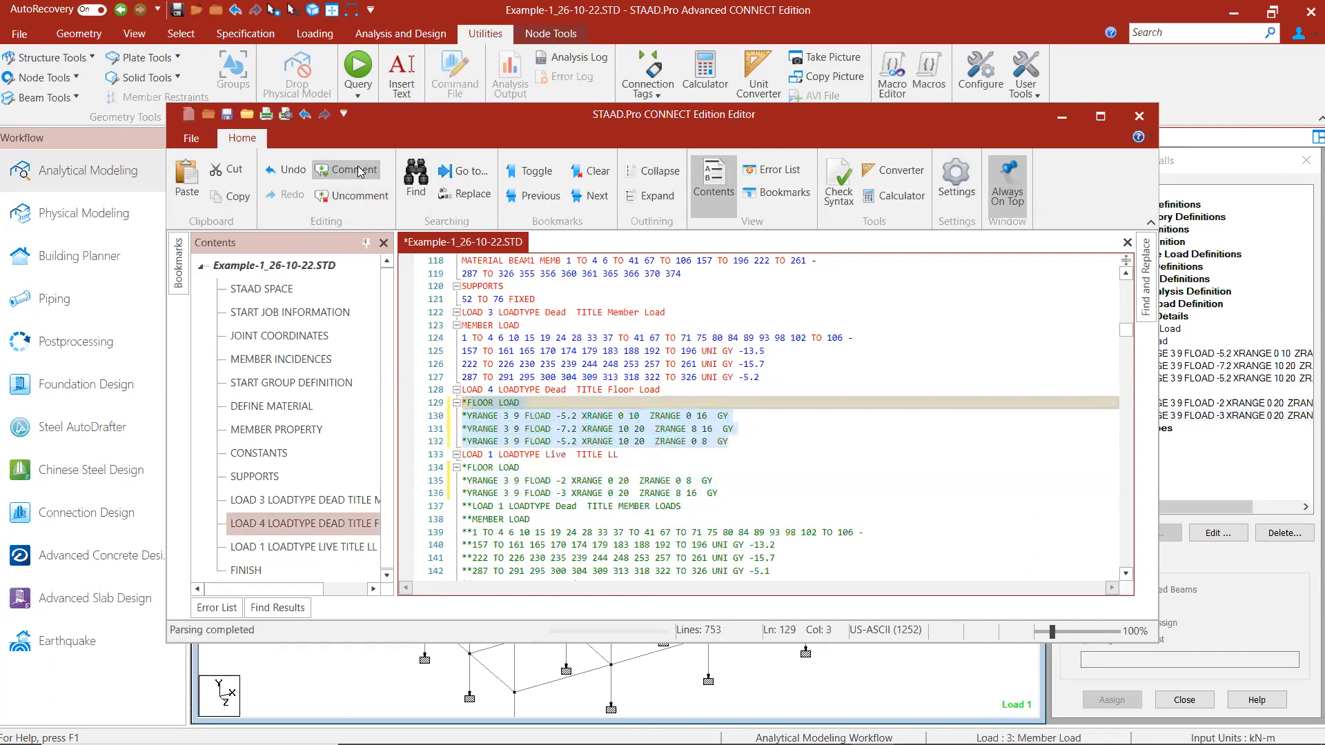
Step: Save the edited command file and close the editor to return to the model
{"action": "left_click", "coordinate": [882, 366]}
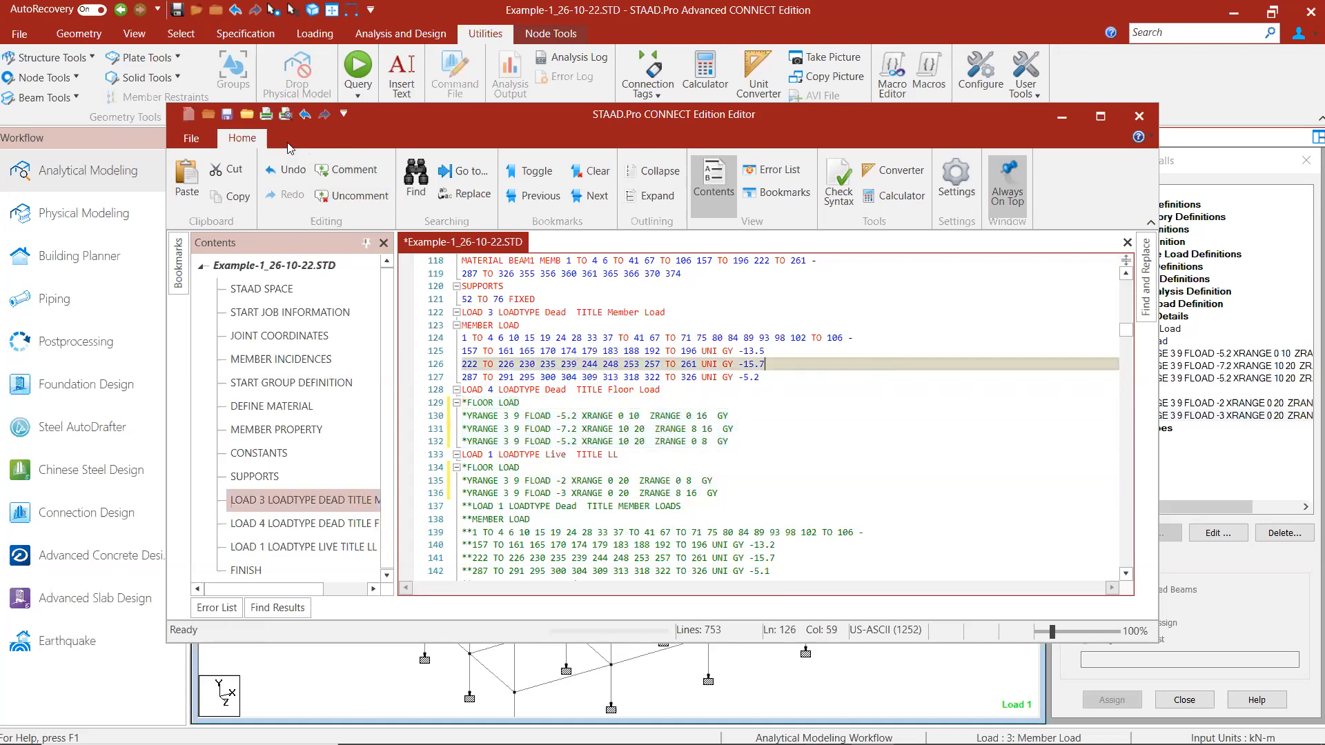
{"action": "left_click", "coordinate": [226, 114]}
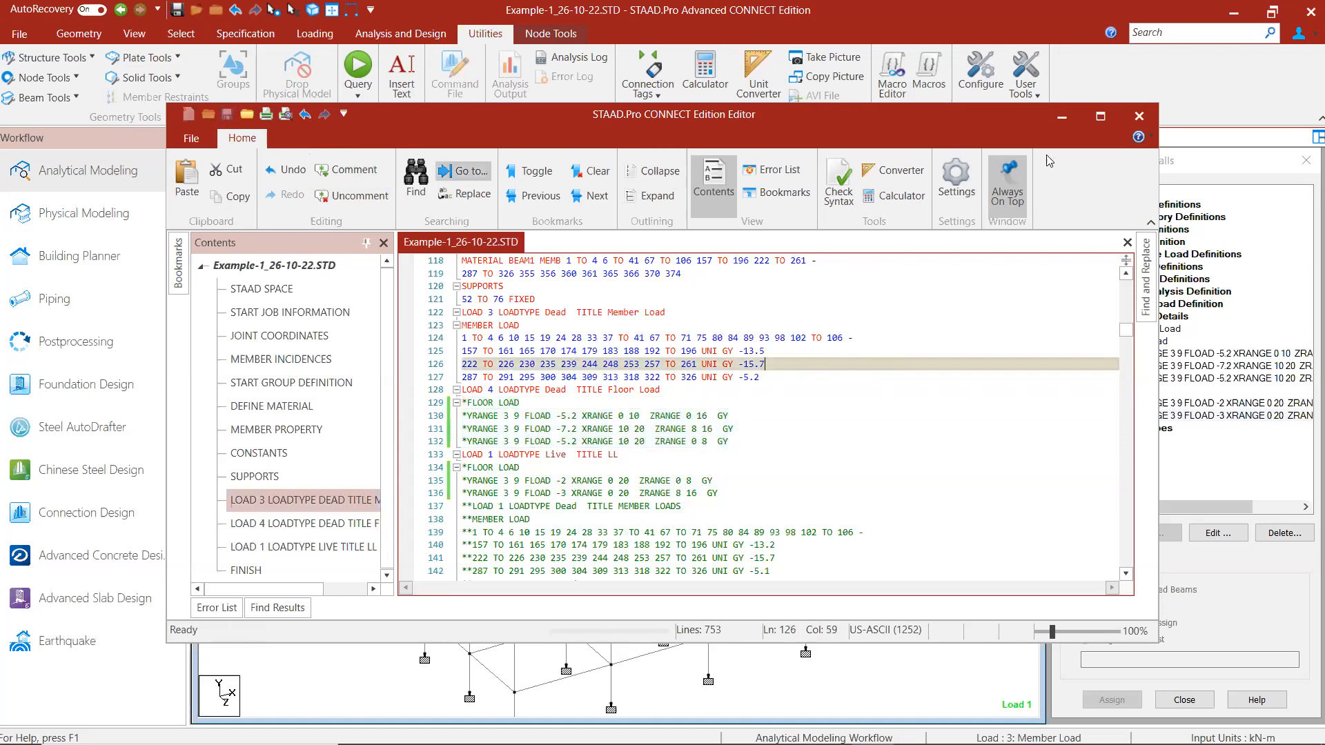
{"action": "left_click", "coordinate": [1139, 115]}
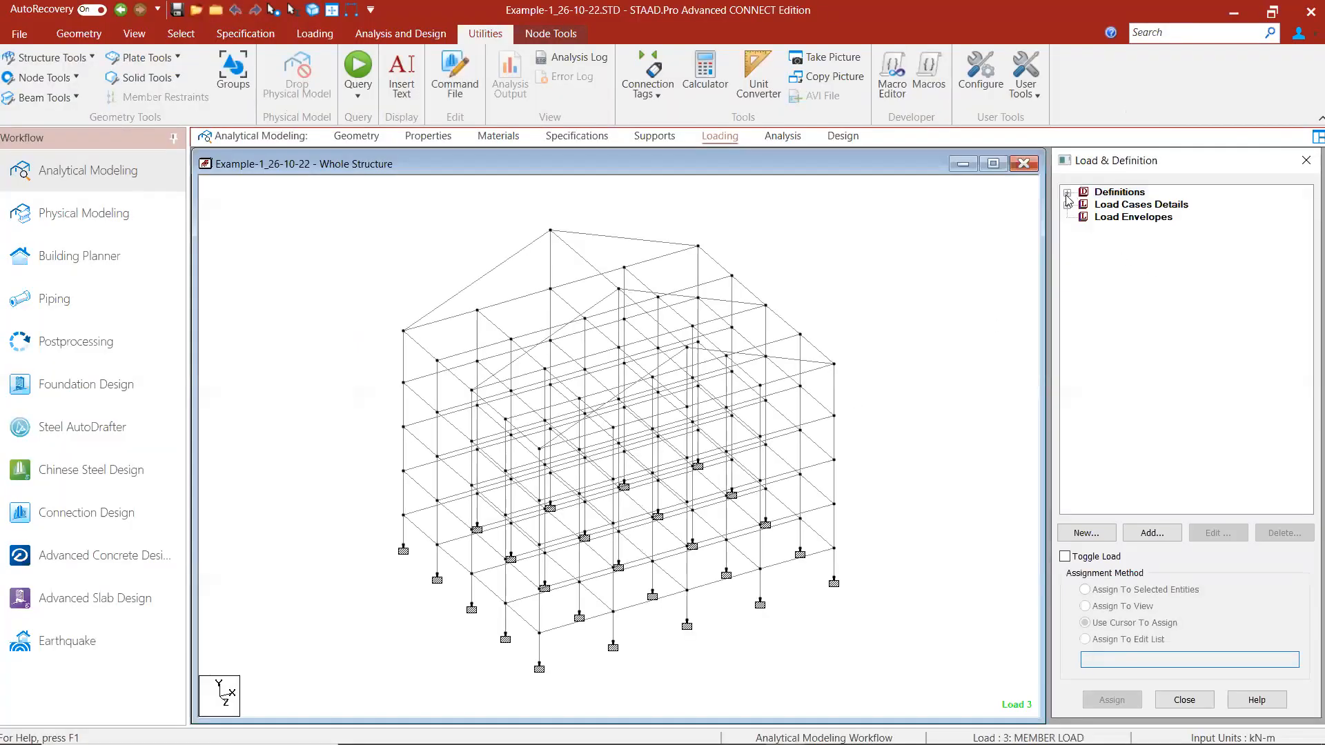
Step: Review the member loads by highlighting the -15.7 kN/m one, and select the FLOOR LOAD case
{"action": "left_click", "coordinate": [1068, 205]}
{"action": "left_click", "coordinate": [1083, 217]}
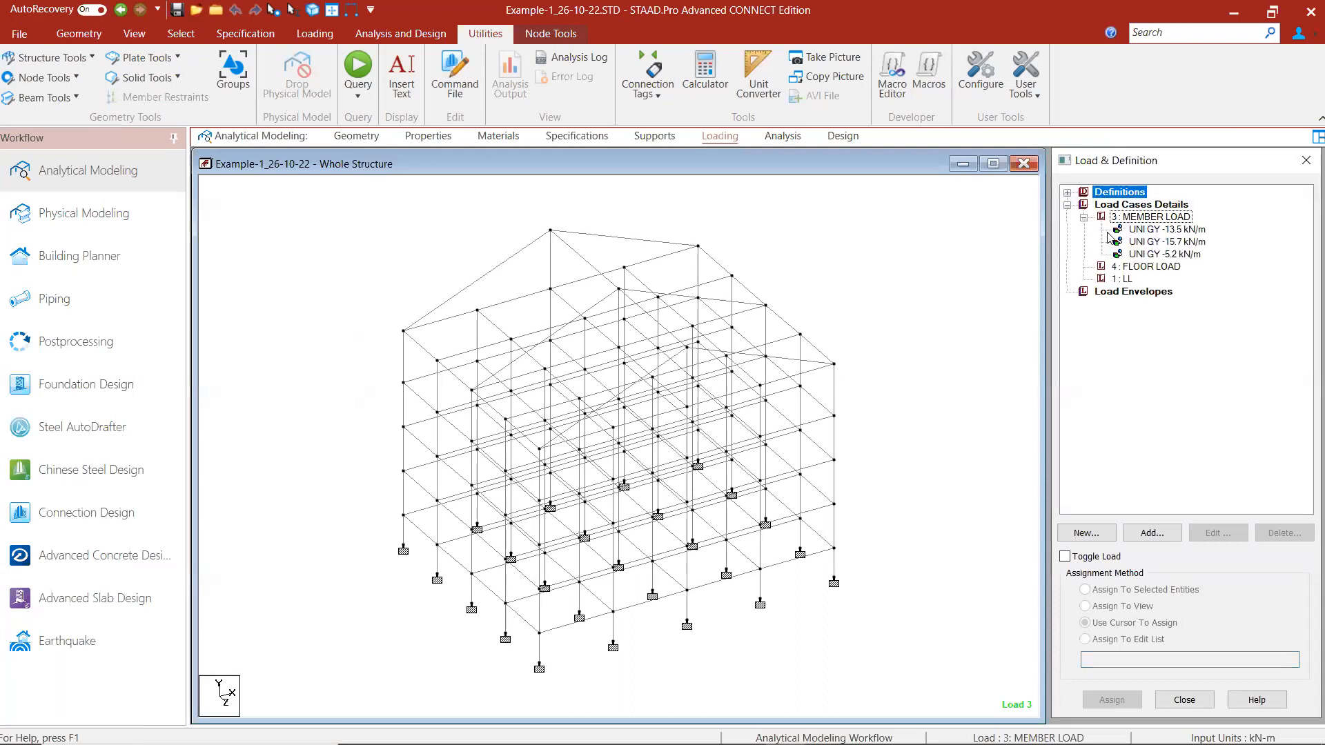
{"action": "left_click", "coordinate": [1161, 237]}
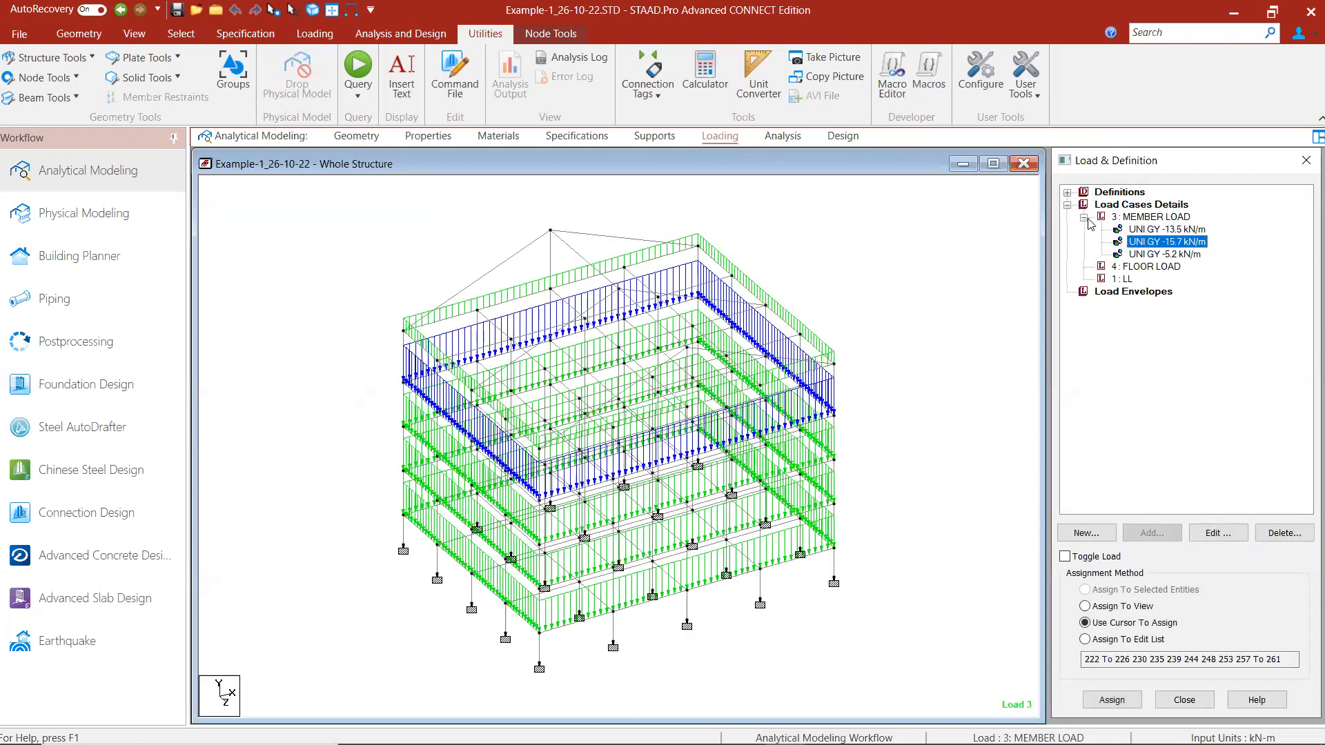
{"action": "left_click", "coordinate": [1084, 217]}
{"action": "left_click", "coordinate": [1151, 230]}
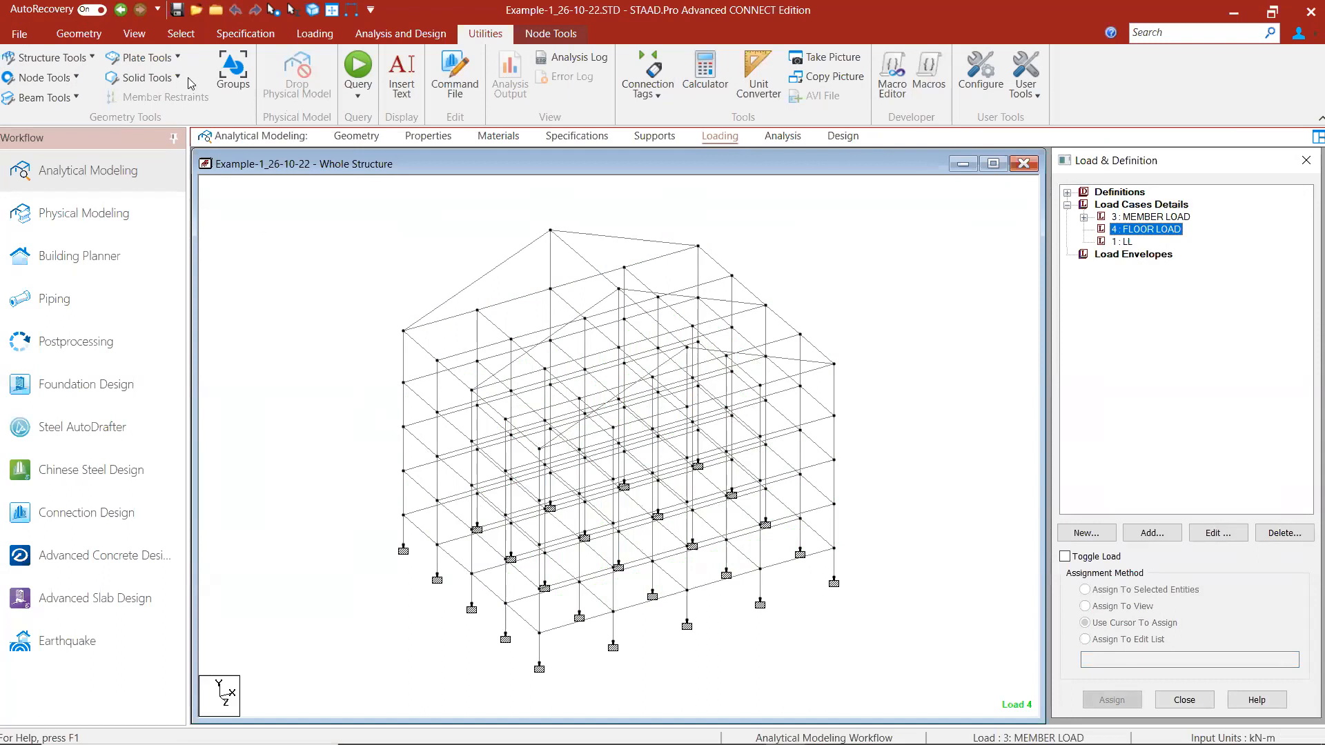
Step: Isolate the first-floor beams and the columns directly below them from a side view, and show them in isometric view
{"action": "left_click", "coordinate": [146, 36]}
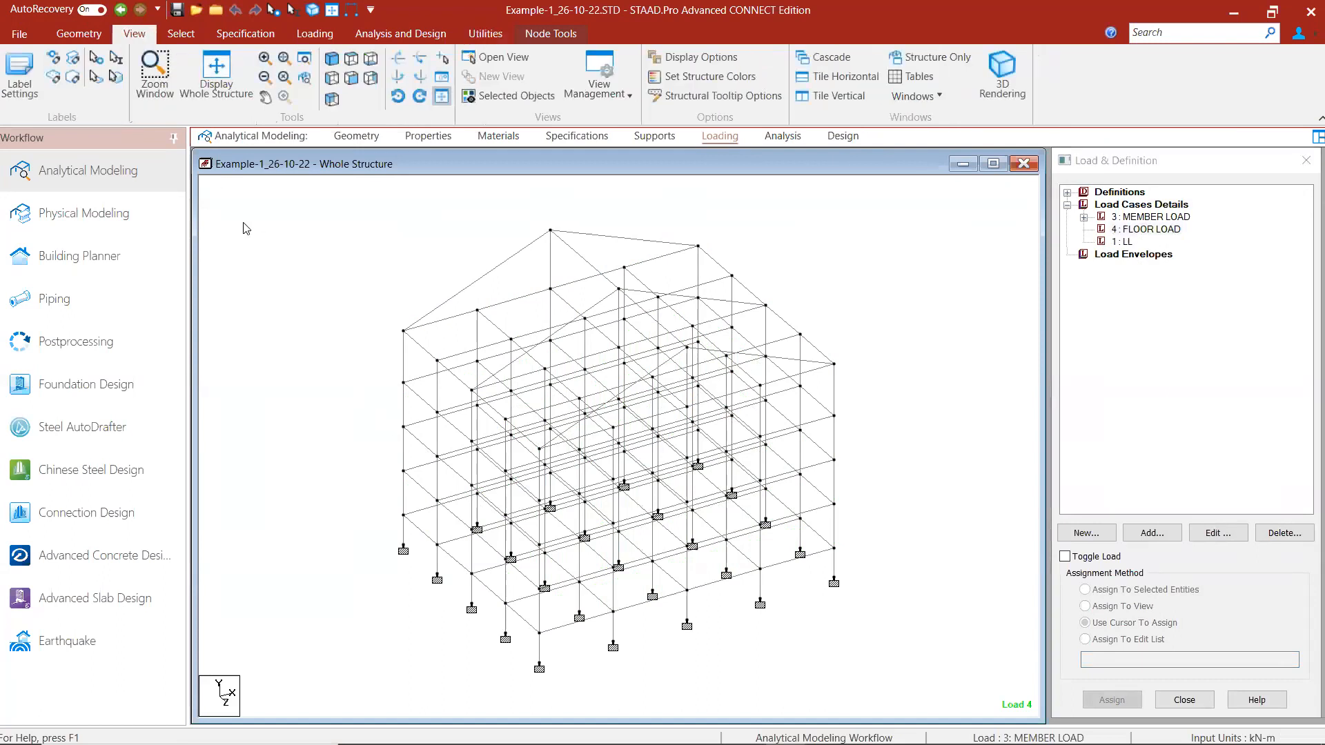
{"action": "left_click", "coordinate": [331, 80]}
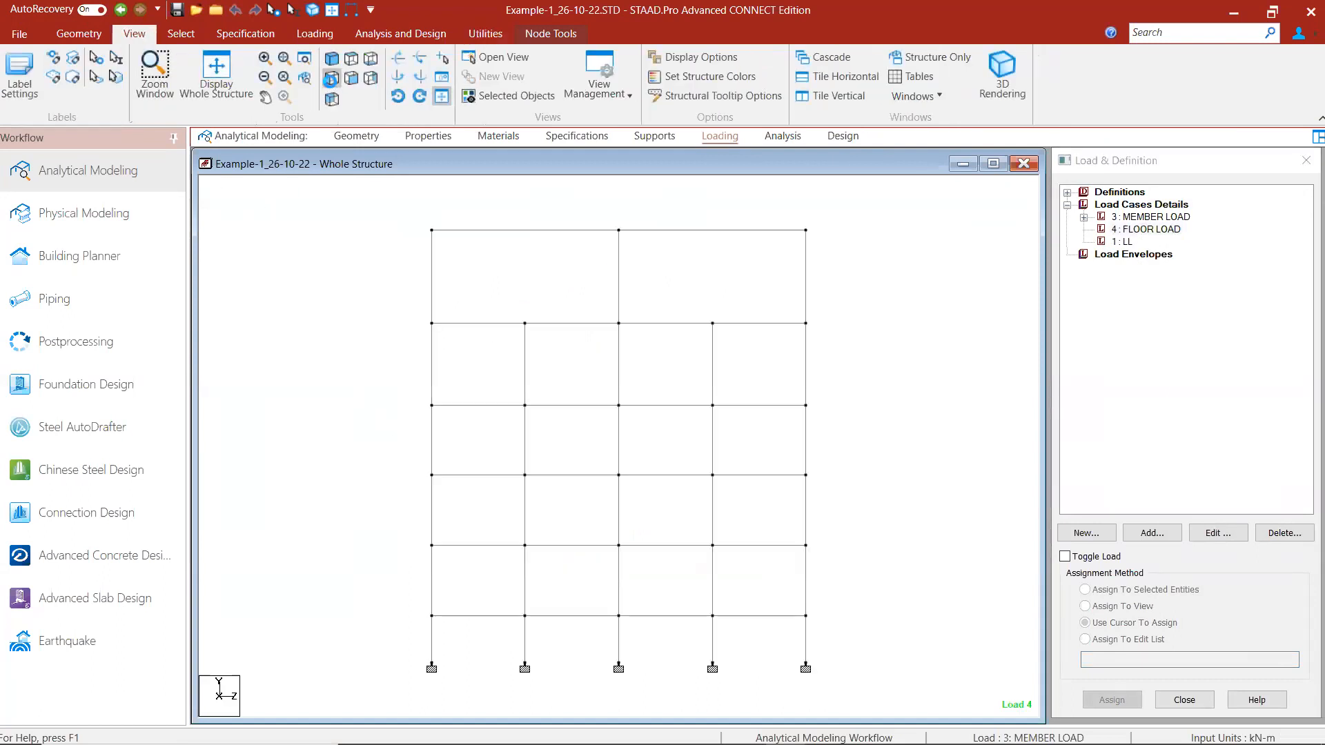
{"action": "left_click_drag", "start_coordinate": [859, 544], "coordinate": [391, 577]}
{"action": "left_click_drag", "start_coordinate": [832, 546], "coordinate": [358, 602]}
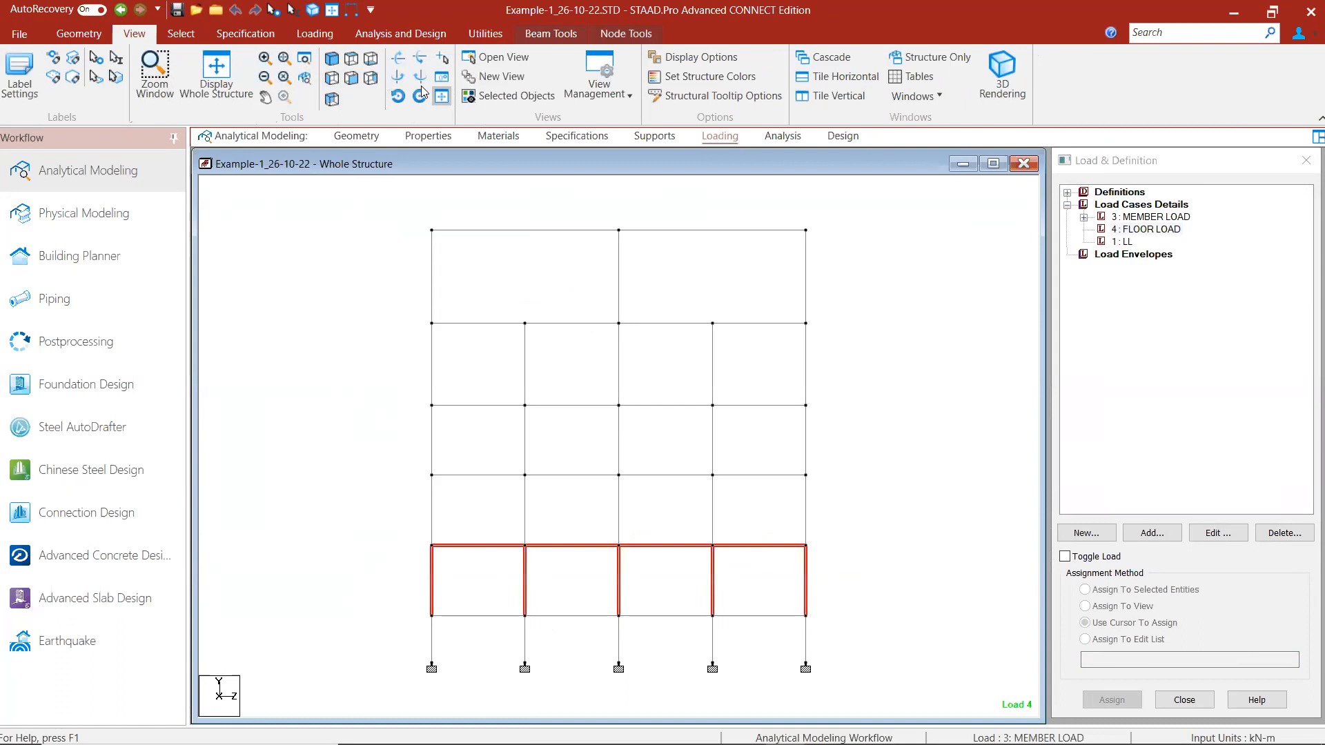
{"action": "left_click", "coordinate": [529, 96]}
{"action": "left_click", "coordinate": [332, 60]}
Step: Create a member group named F! with the type set to Floor
{"action": "left_click", "coordinate": [380, 396]}
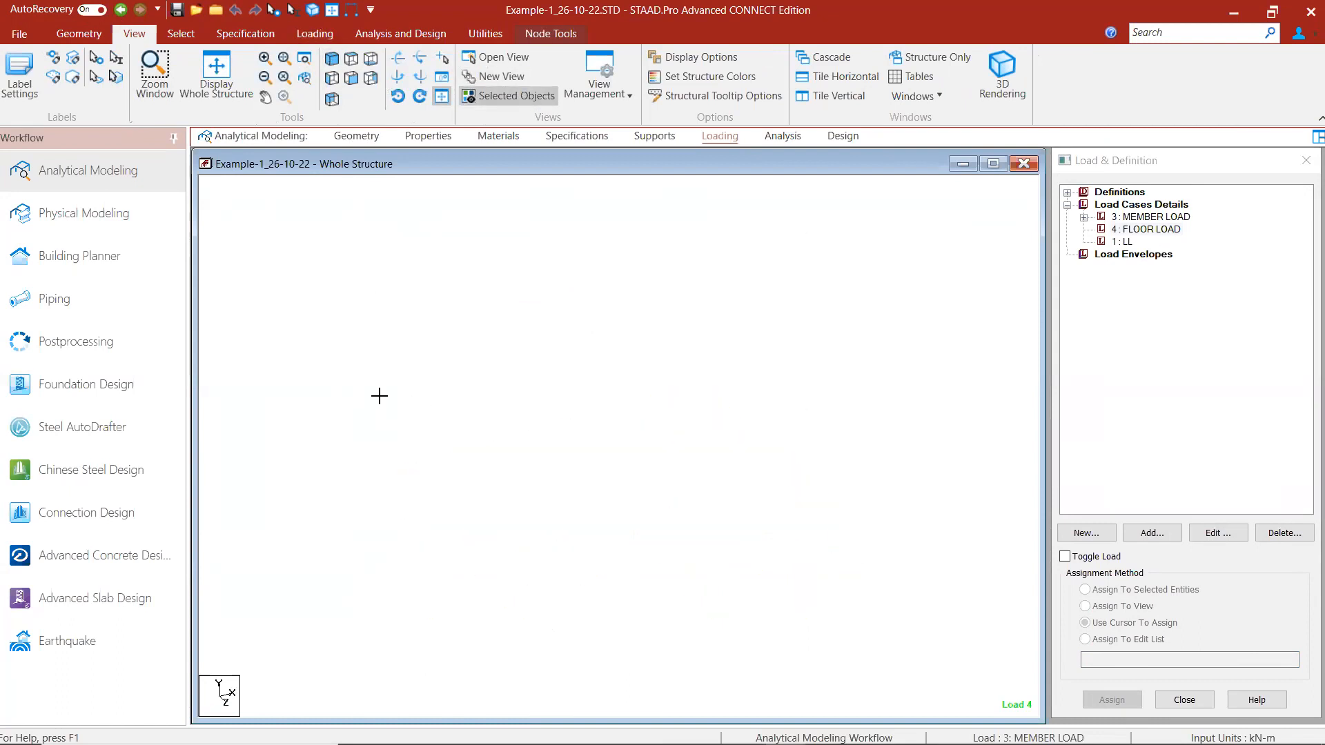
{"action": "middle_click_drag", "start_coordinate": [381, 397], "coordinate": [513, 278]}
{"action": "scroll", "coordinate": [512, 278], "scroll_direction": "up", "scroll_amount": 3}
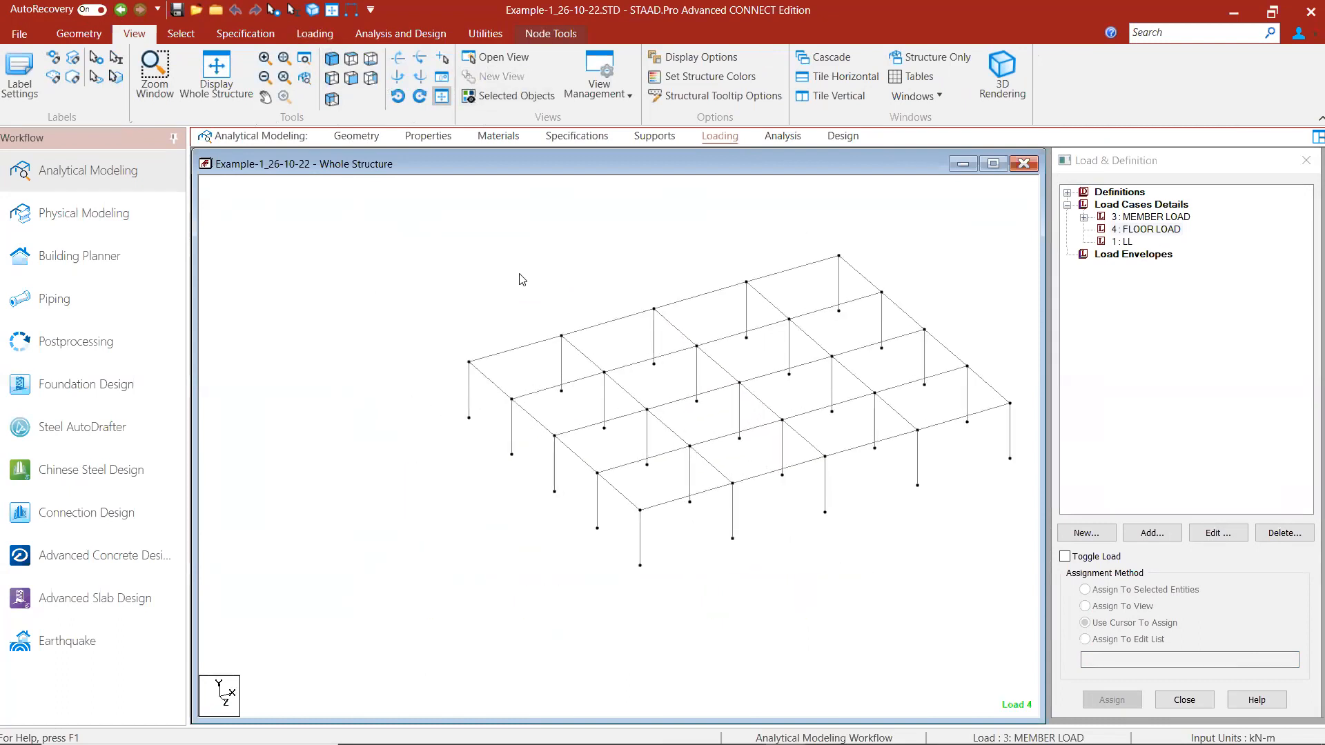
{"action": "key", "text": "ctrl+g"}
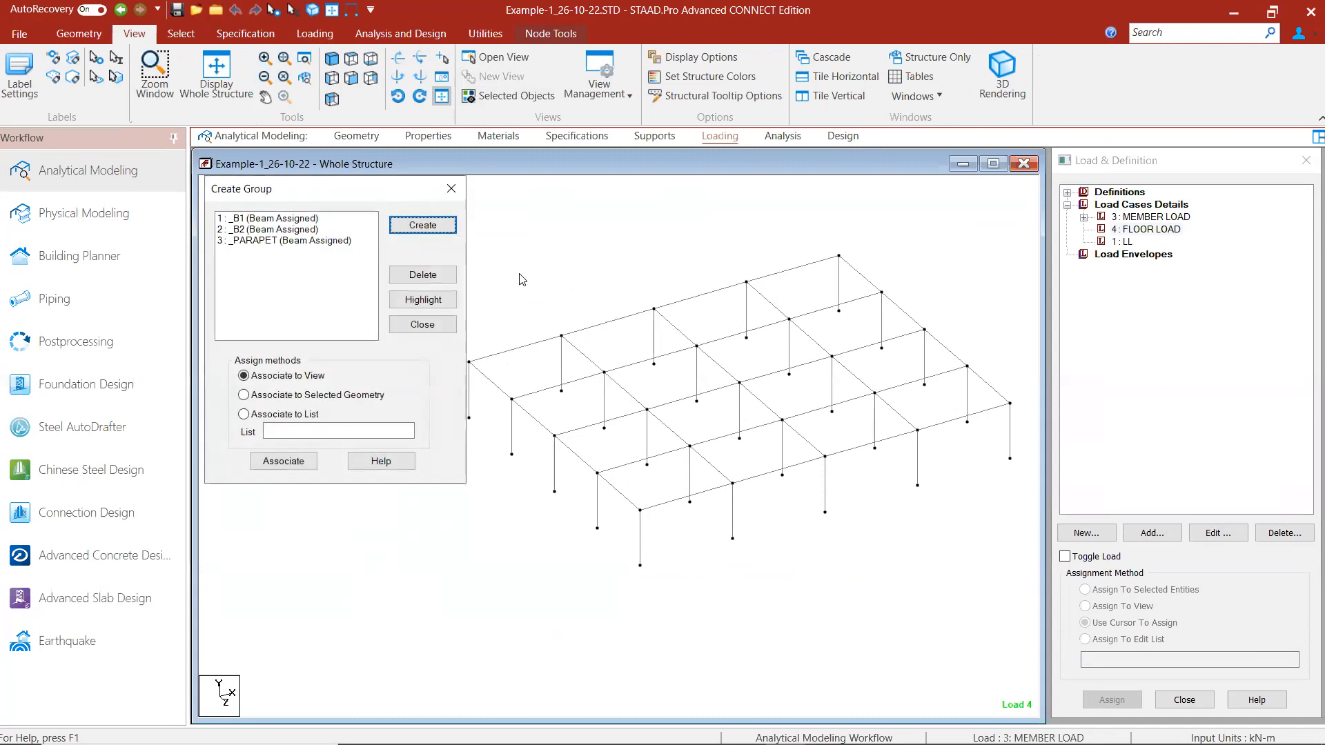
{"action": "left_click", "coordinate": [423, 226]}
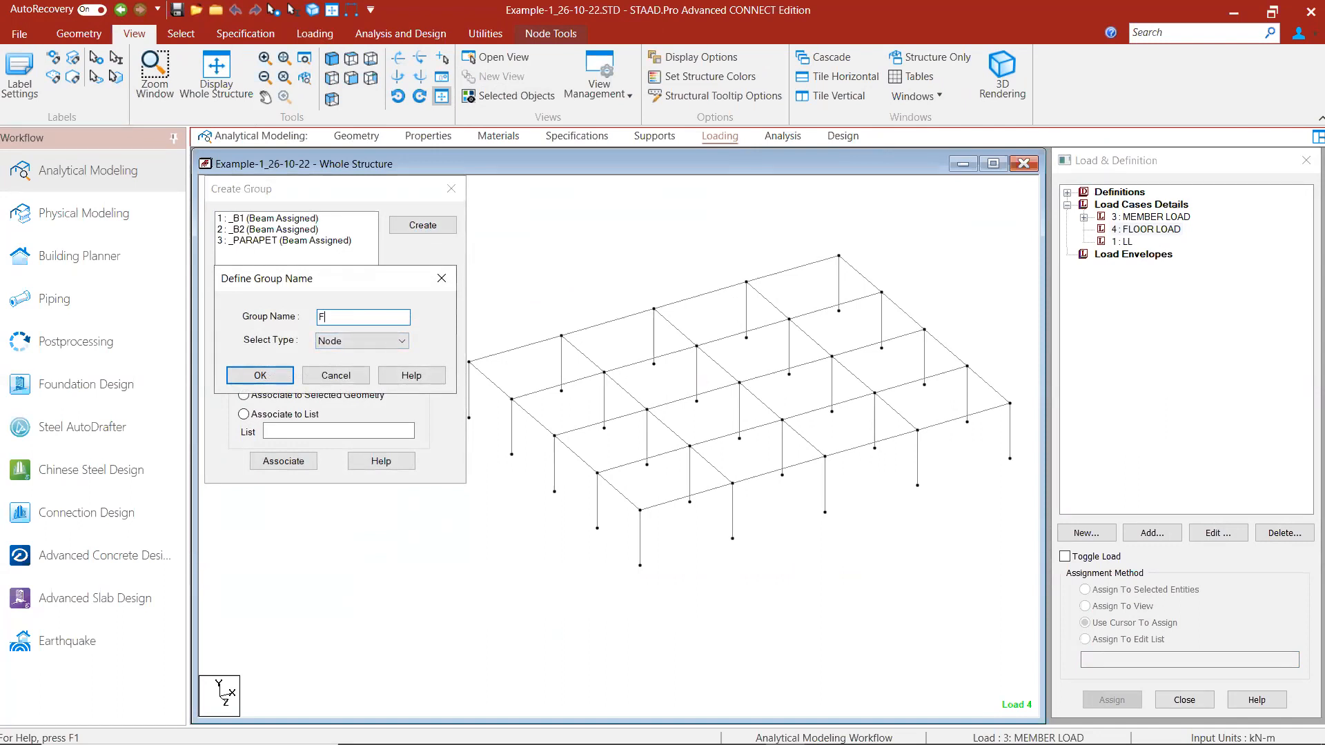
{"action": "left_click", "coordinate": [355, 342]}
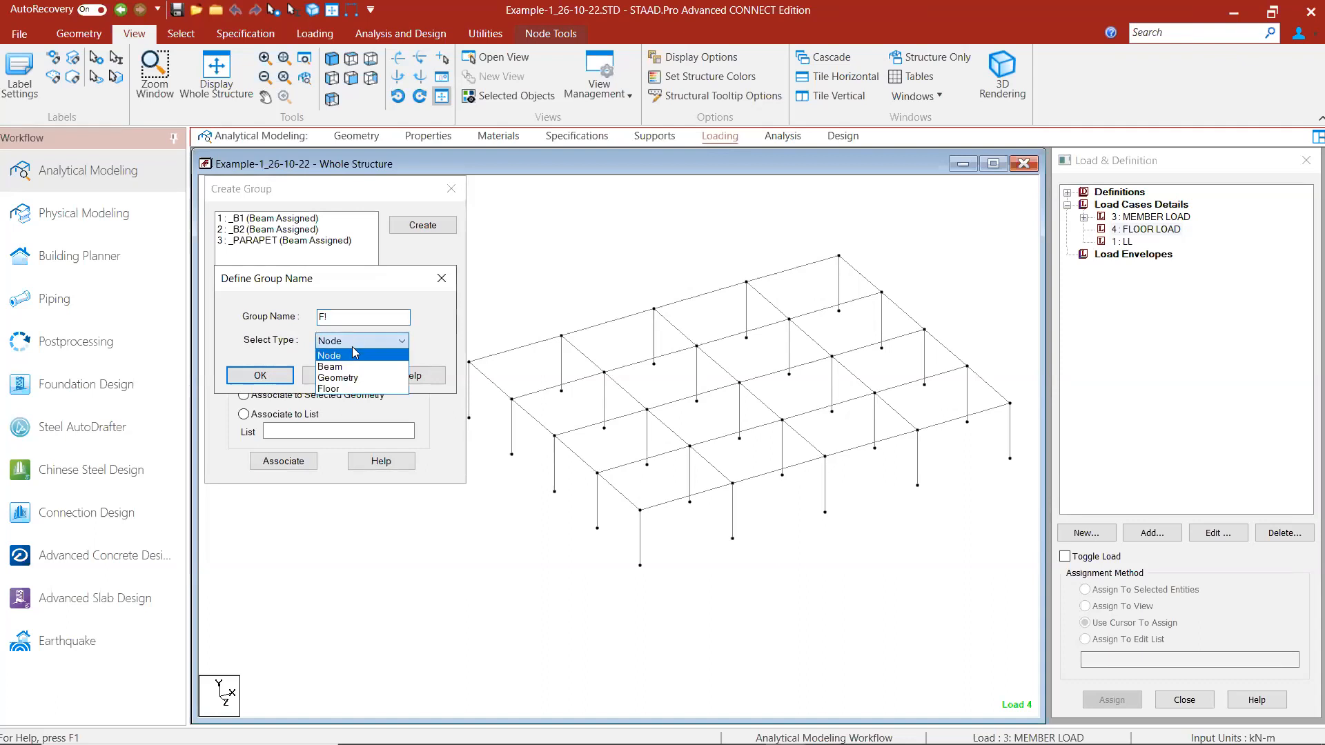
{"action": "left_click", "coordinate": [353, 389]}
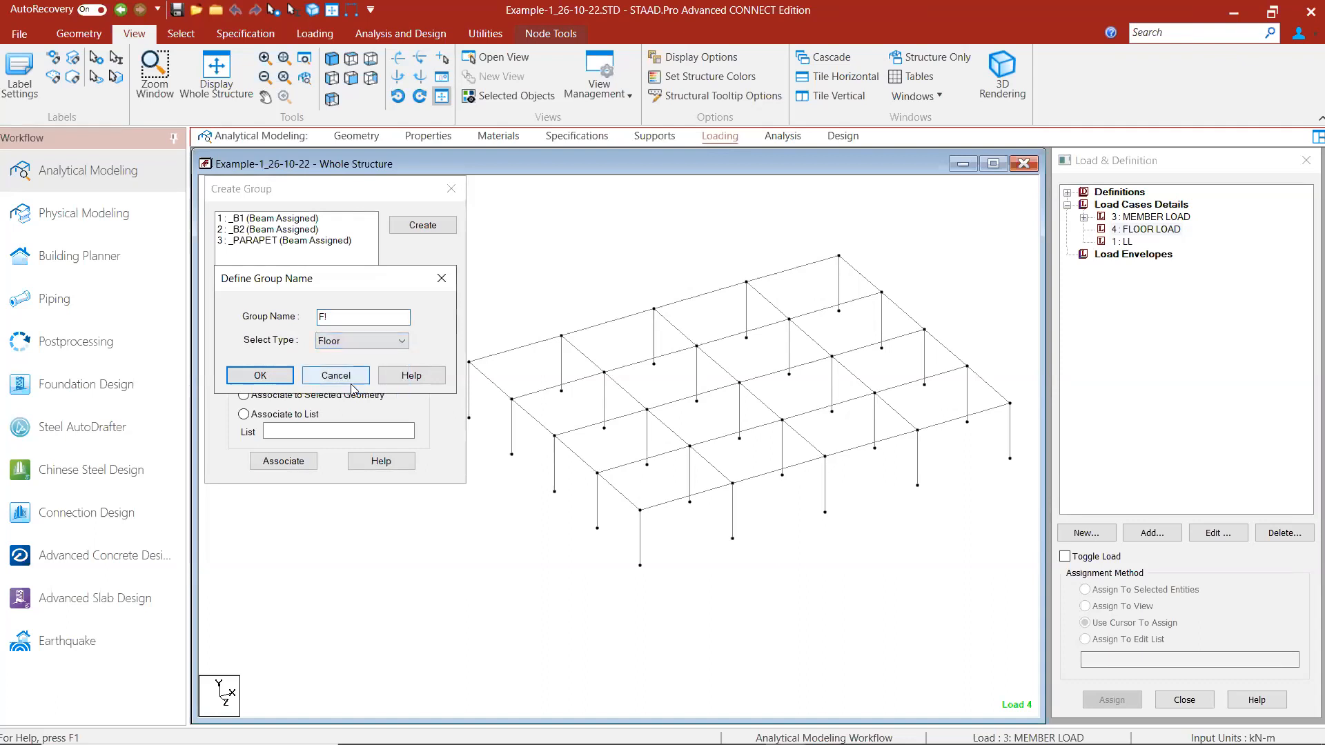
{"action": "left_click", "coordinate": [268, 381]}
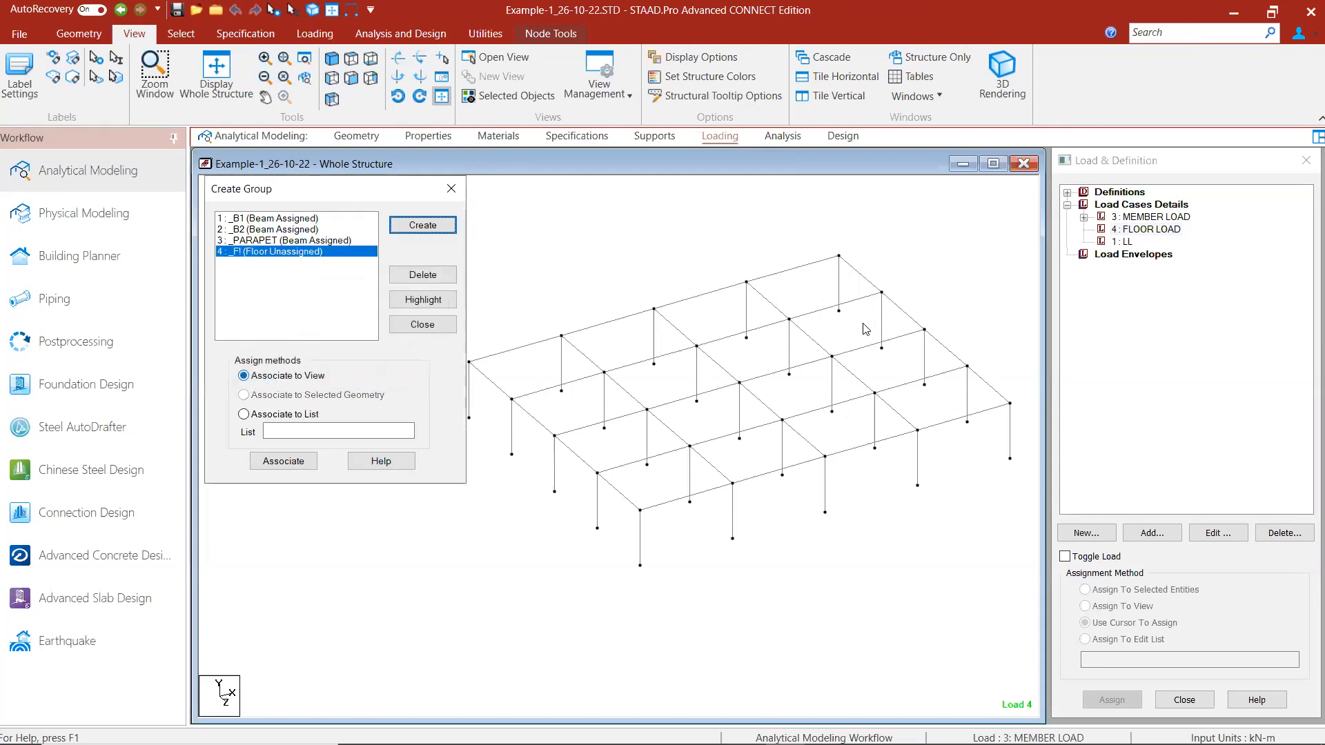
Step: Isolate the first-floor beams by selecting the columns parallel to Y, inverting the beam selection and displaying only the selected objects
{"action": "left_click", "coordinate": [350, 58]}
{"action": "scroll", "coordinate": [718, 423], "scroll_direction": "down", "scroll_amount": 5}
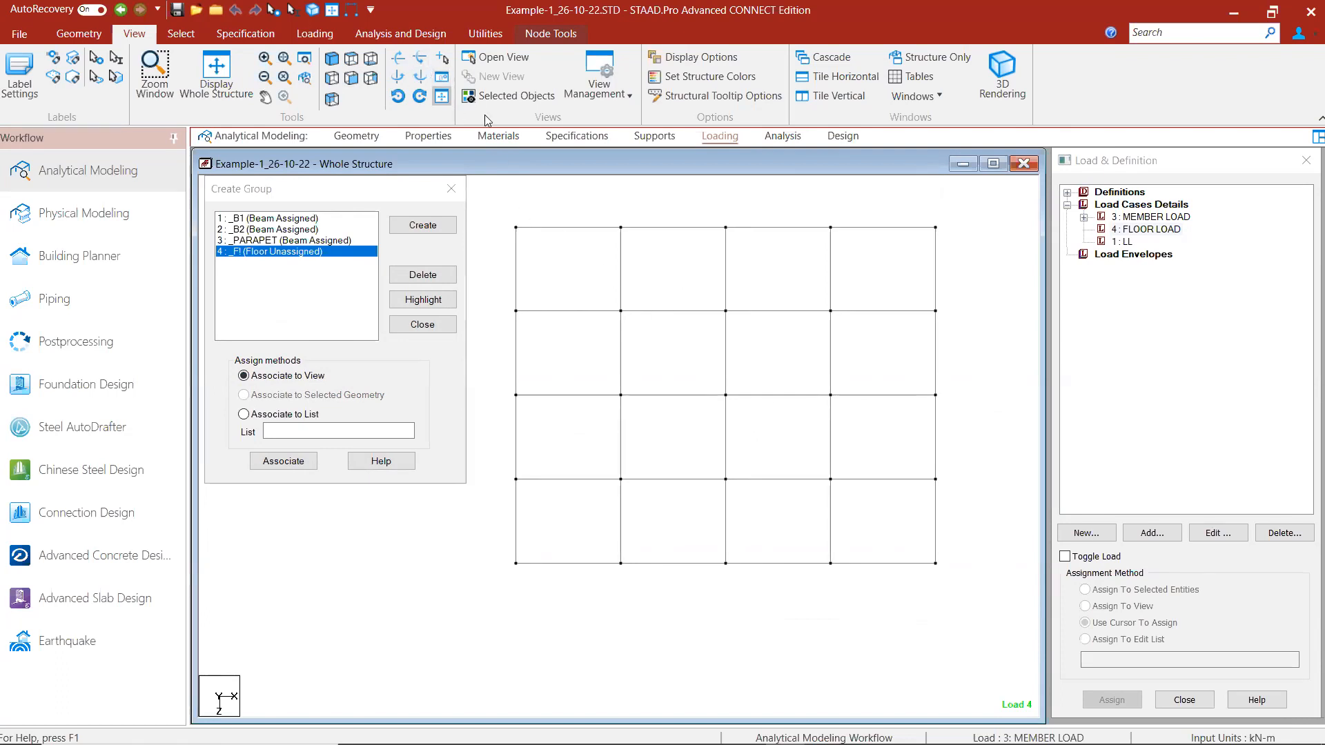
{"action": "left_click", "coordinate": [331, 59]}
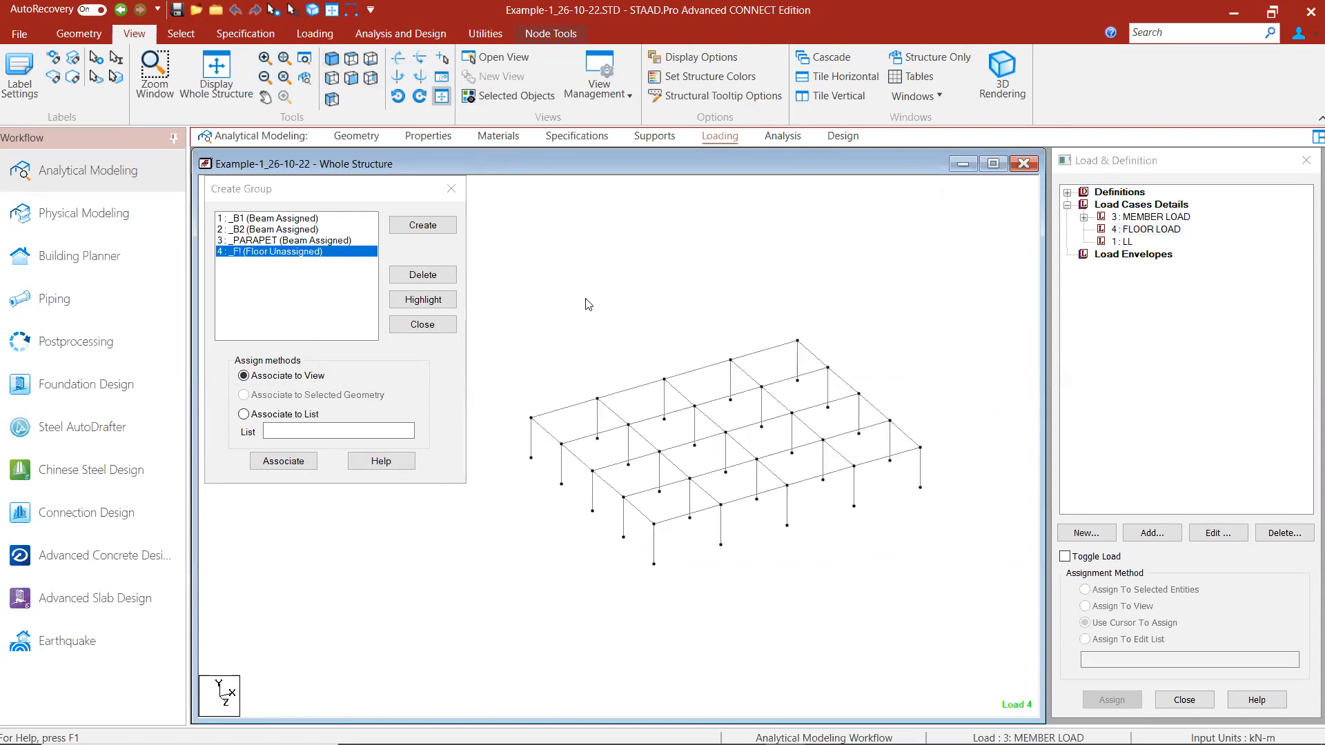
{"action": "left_click", "coordinate": [182, 33]}
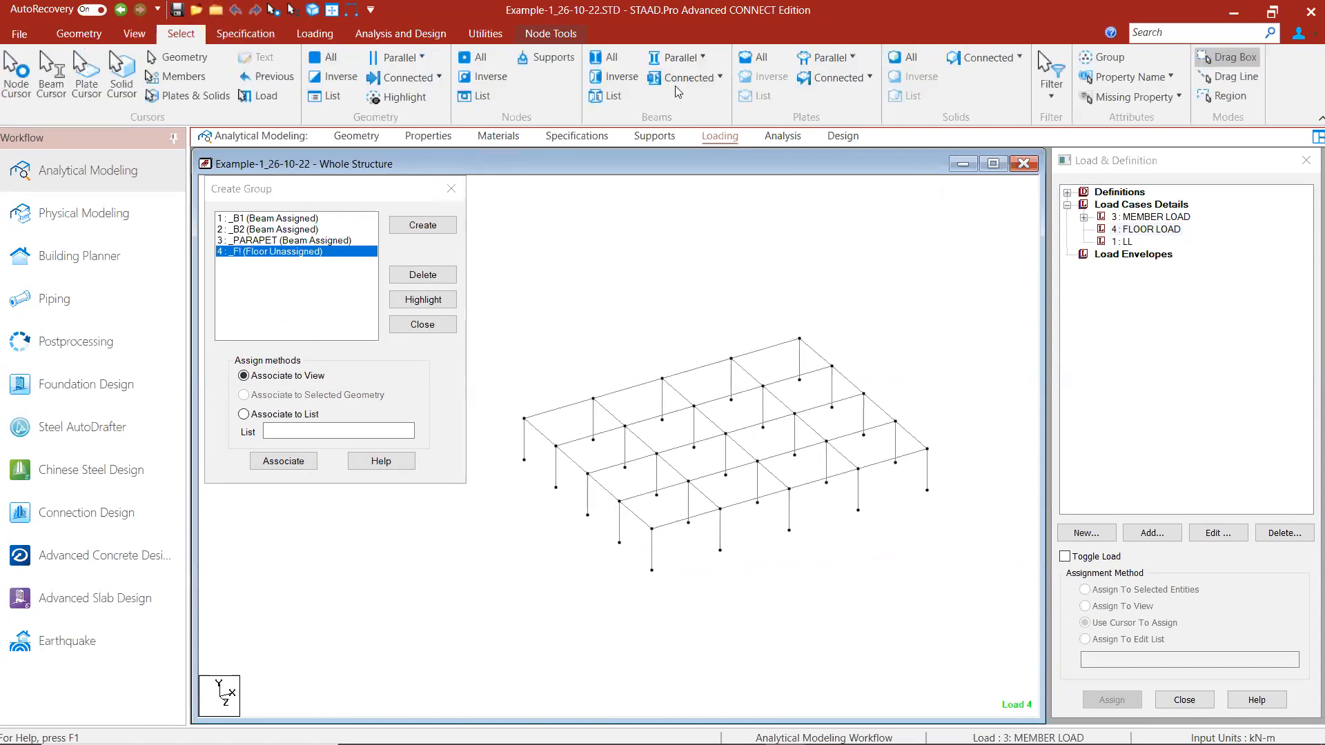
{"action": "left_click", "coordinate": [689, 61]}
{"action": "left_click", "coordinate": [681, 100]}
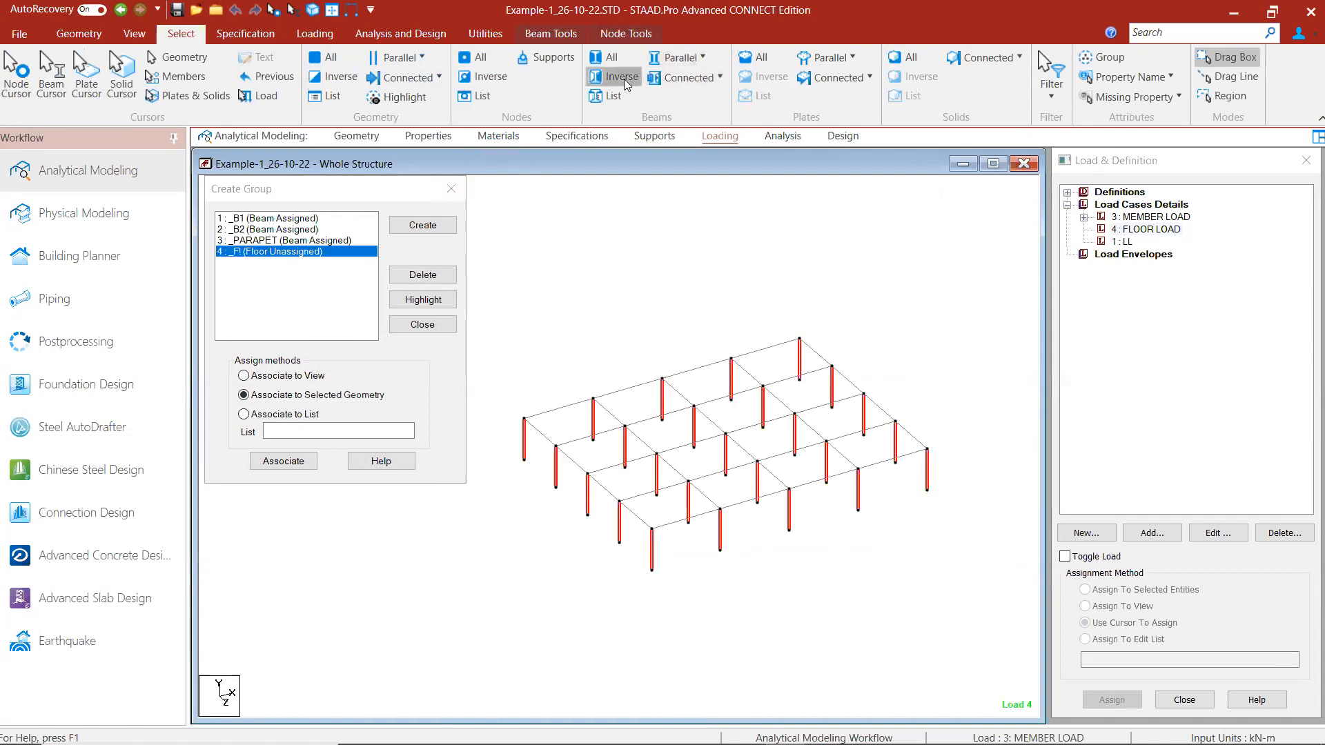
{"action": "left_click", "coordinate": [621, 77]}
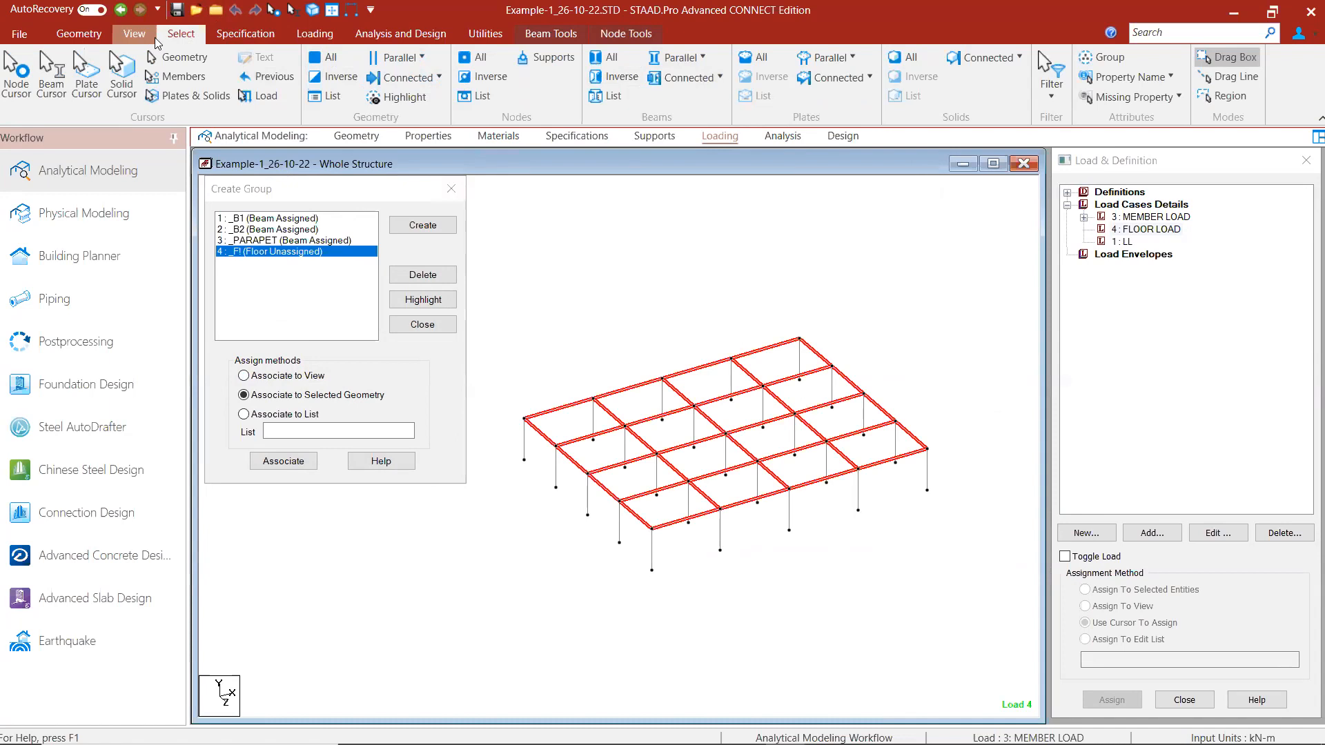
{"action": "left_click", "coordinate": [133, 38]}
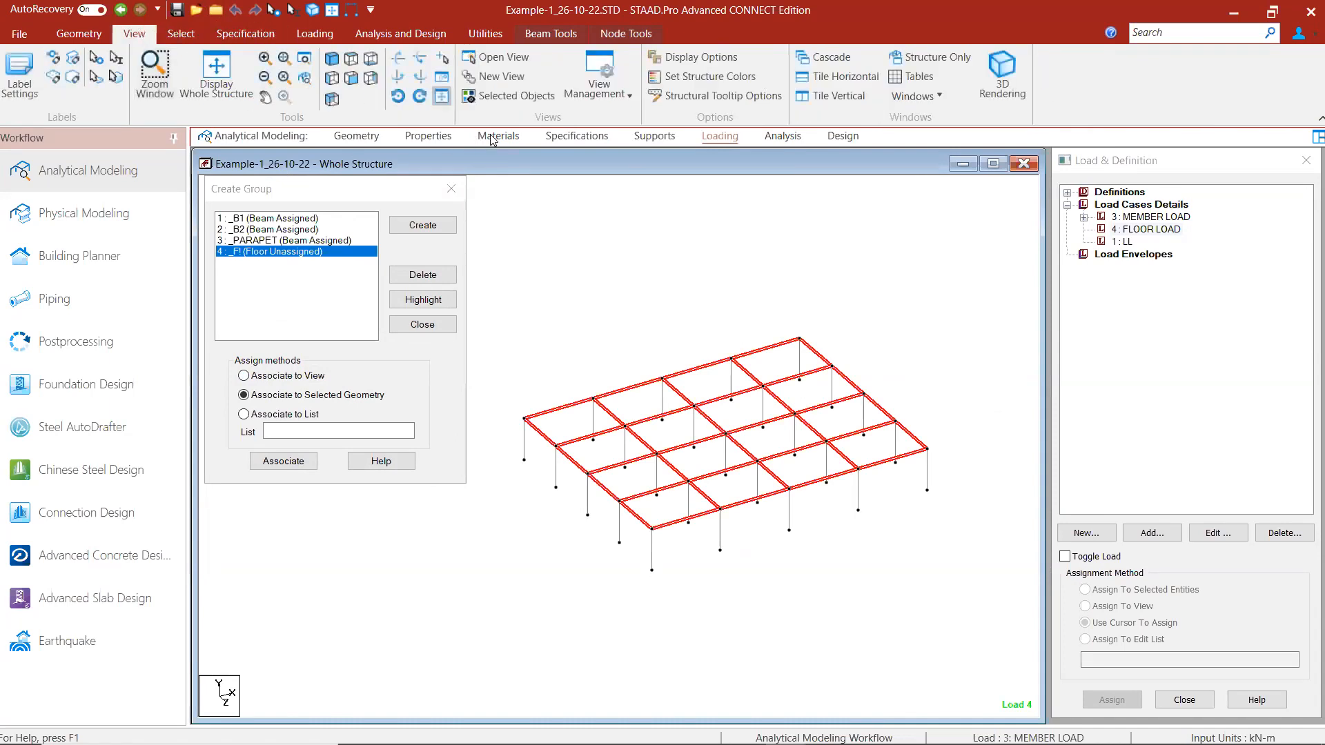
{"action": "left_click", "coordinate": [515, 98]}
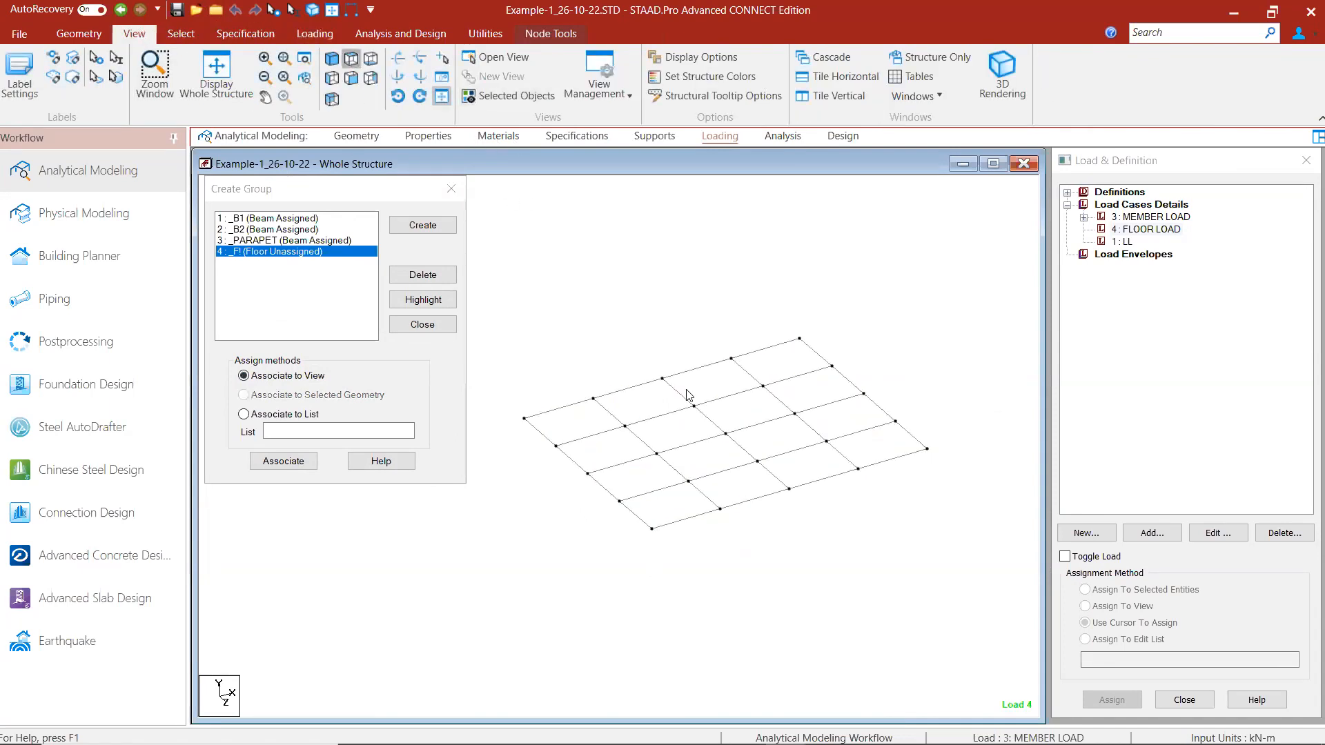
Step: Associate the beams of every first-floor bay except the four in the +X/+Z corner with the _F! group
{"action": "middle_click_drag", "start_coordinate": [692, 440], "coordinate": [773, 419]}
{"action": "scroll", "coordinate": [761, 423], "scroll_direction": "down", "scroll_amount": 5}
{"action": "left_click_drag", "start_coordinate": [809, 527], "coordinate": [815, 578]}
{"action": "left_click_drag", "start_coordinate": [967, 247], "coordinate": [706, 427]}
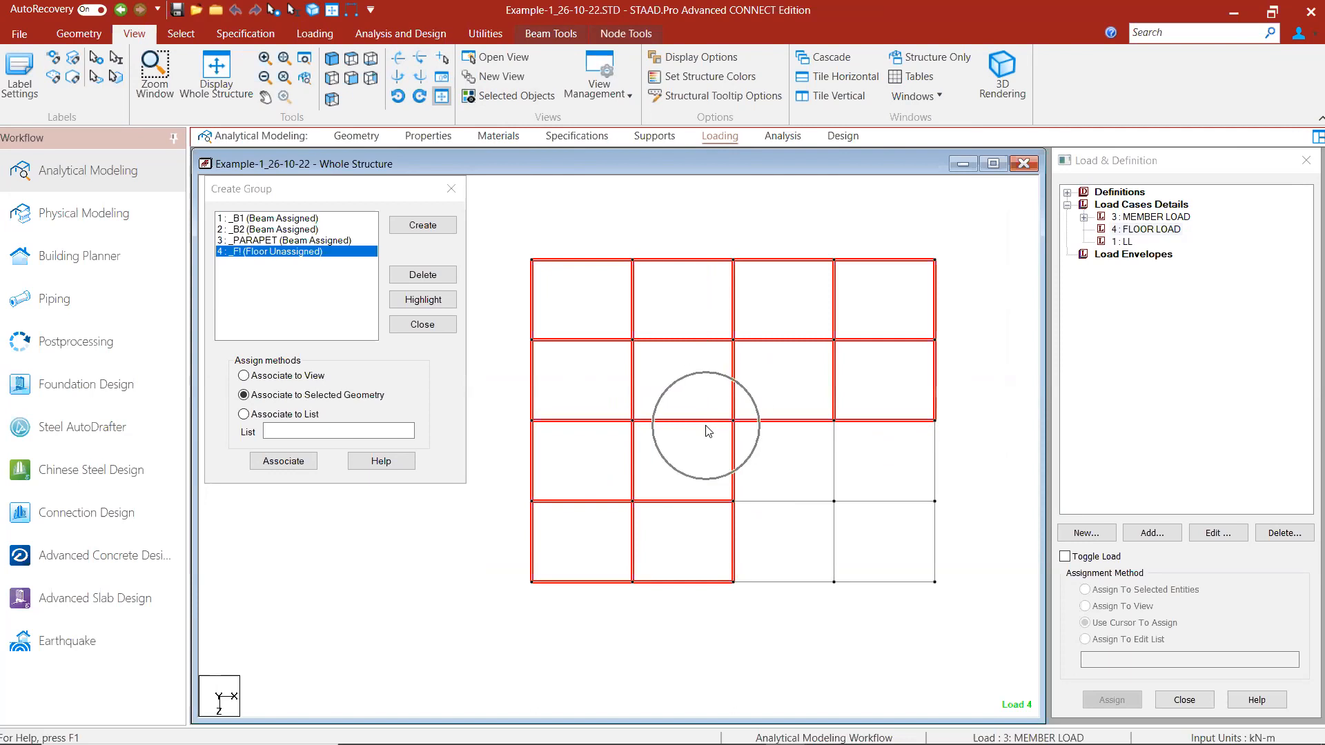
{"action": "left_click", "coordinate": [331, 58]}
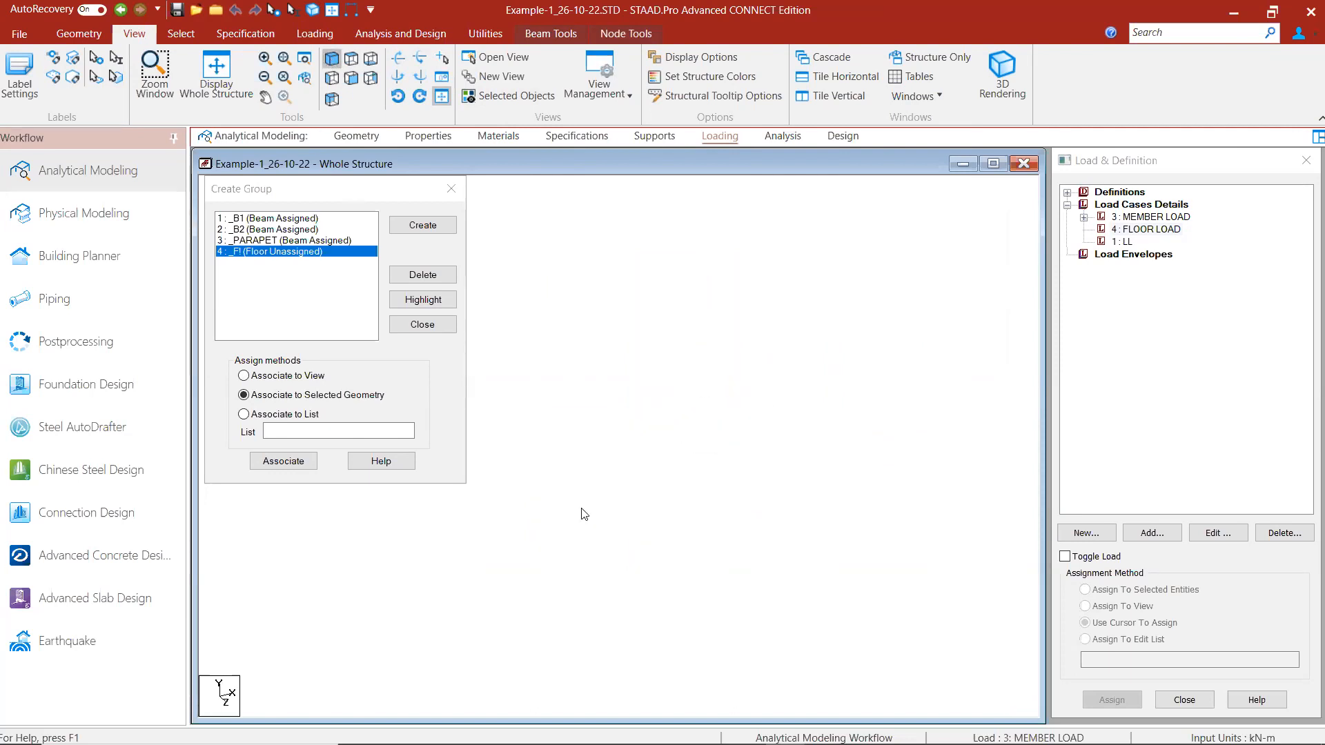
{"action": "scroll", "coordinate": [673, 518], "scroll_direction": "up", "scroll_amount": 5}
{"action": "middle_click_drag", "start_coordinate": [676, 519], "coordinate": [682, 466]}
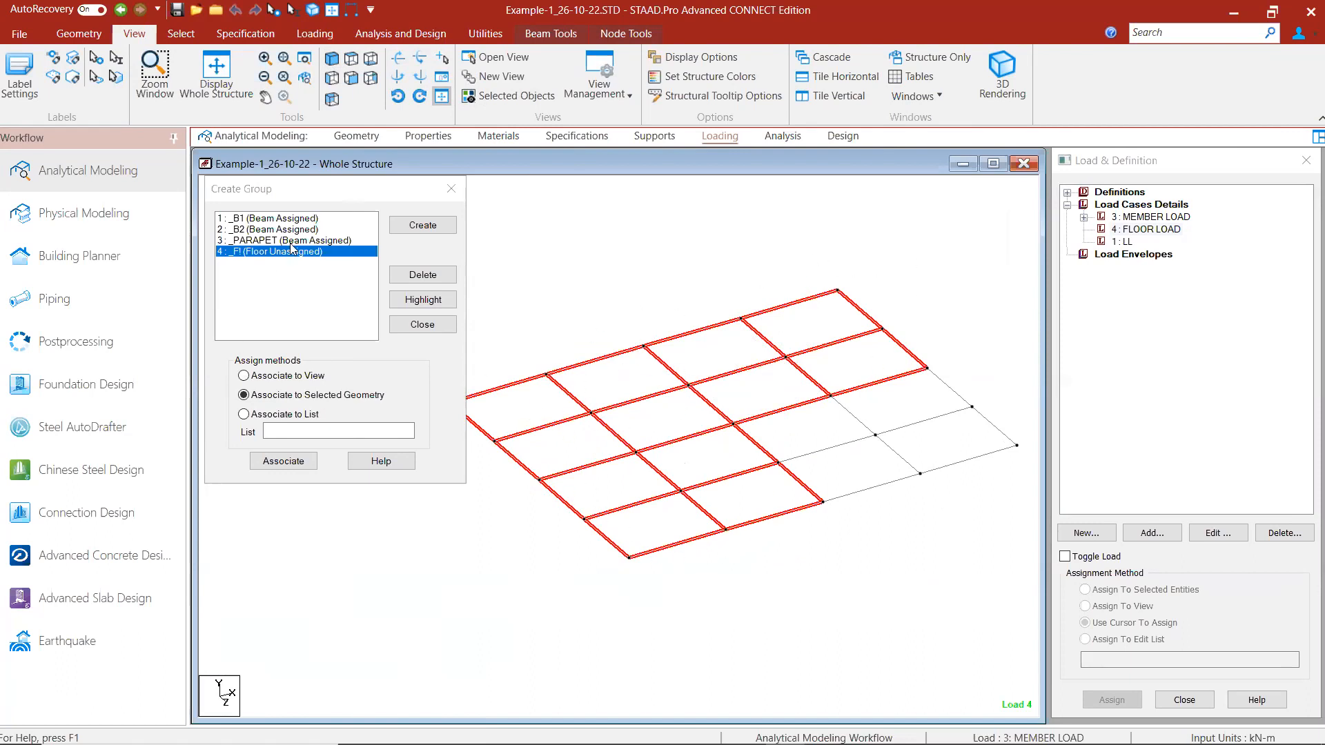
{"action": "left_click", "coordinate": [307, 463]}
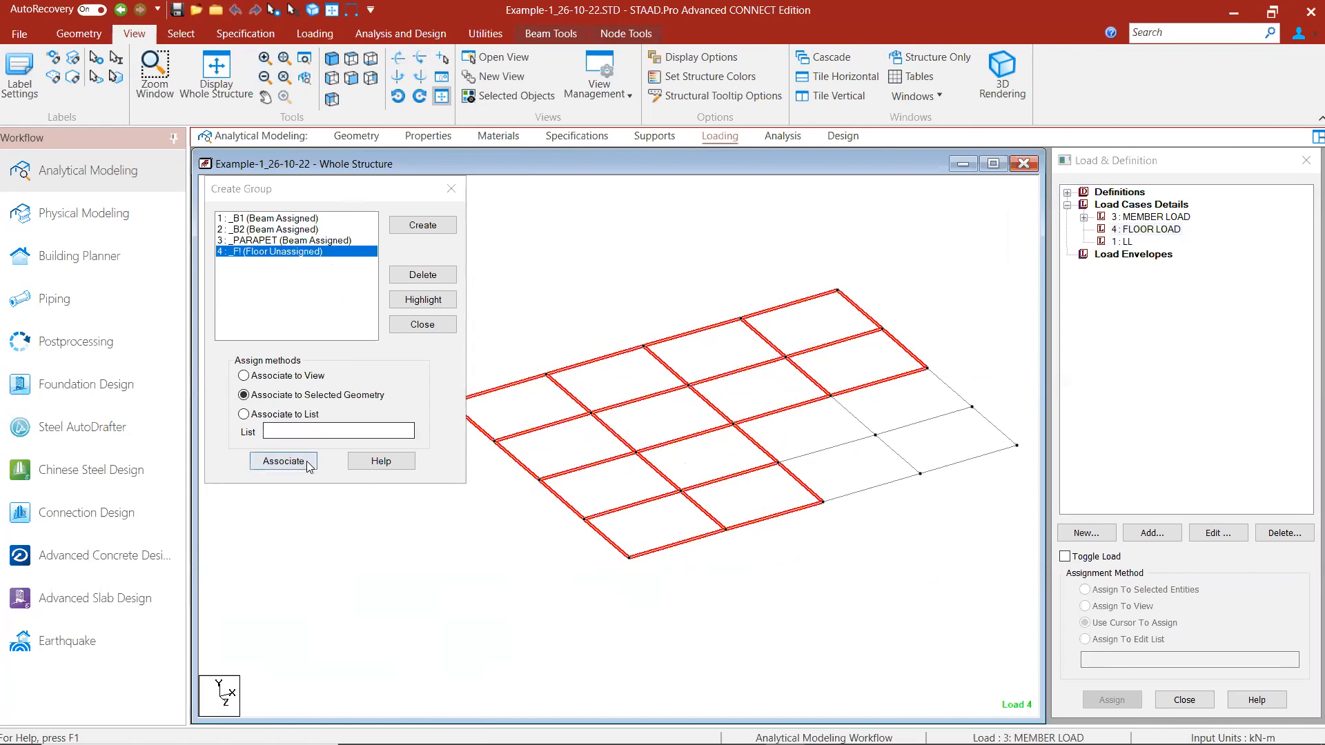
{"action": "left_click", "coordinate": [316, 517]}
Step: Create a second group named F1walls with the type set to Floor
{"action": "left_click", "coordinate": [409, 221]}
{"action": "left_click", "coordinate": [411, 226]}
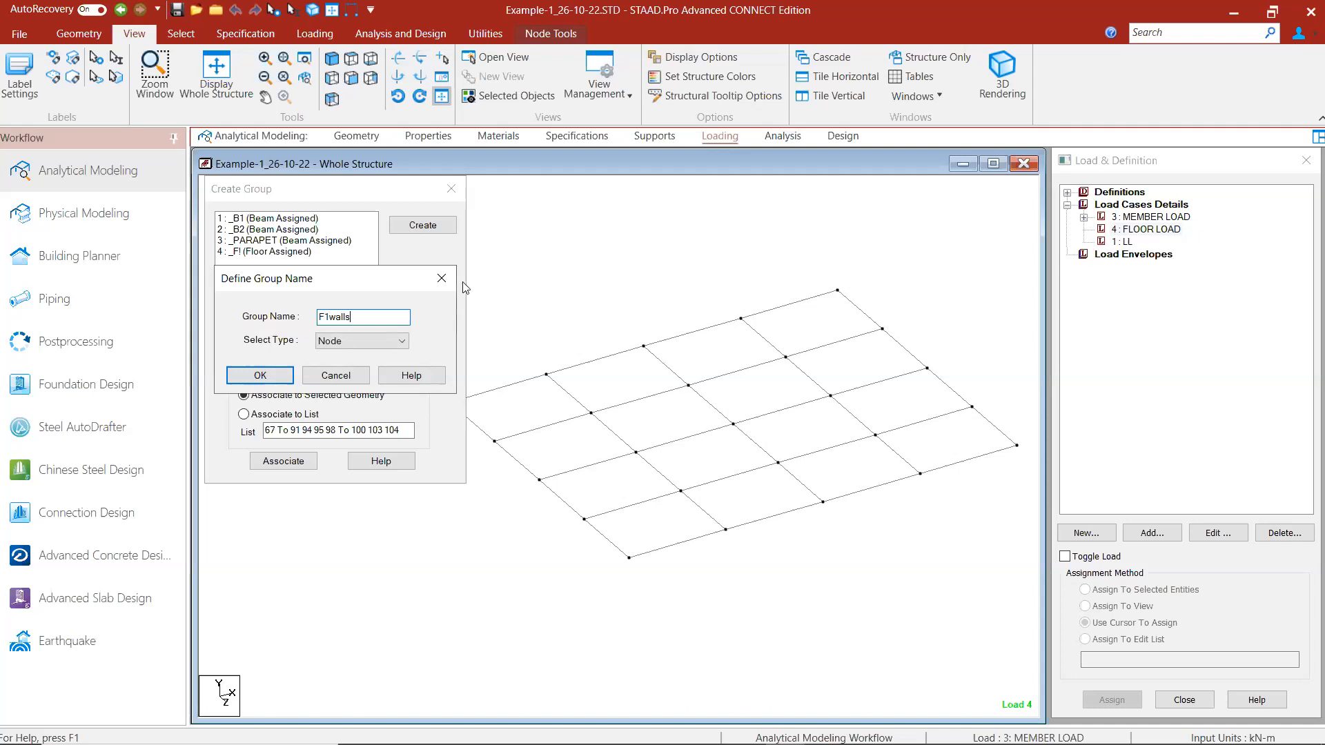
{"action": "left_click", "coordinate": [376, 343]}
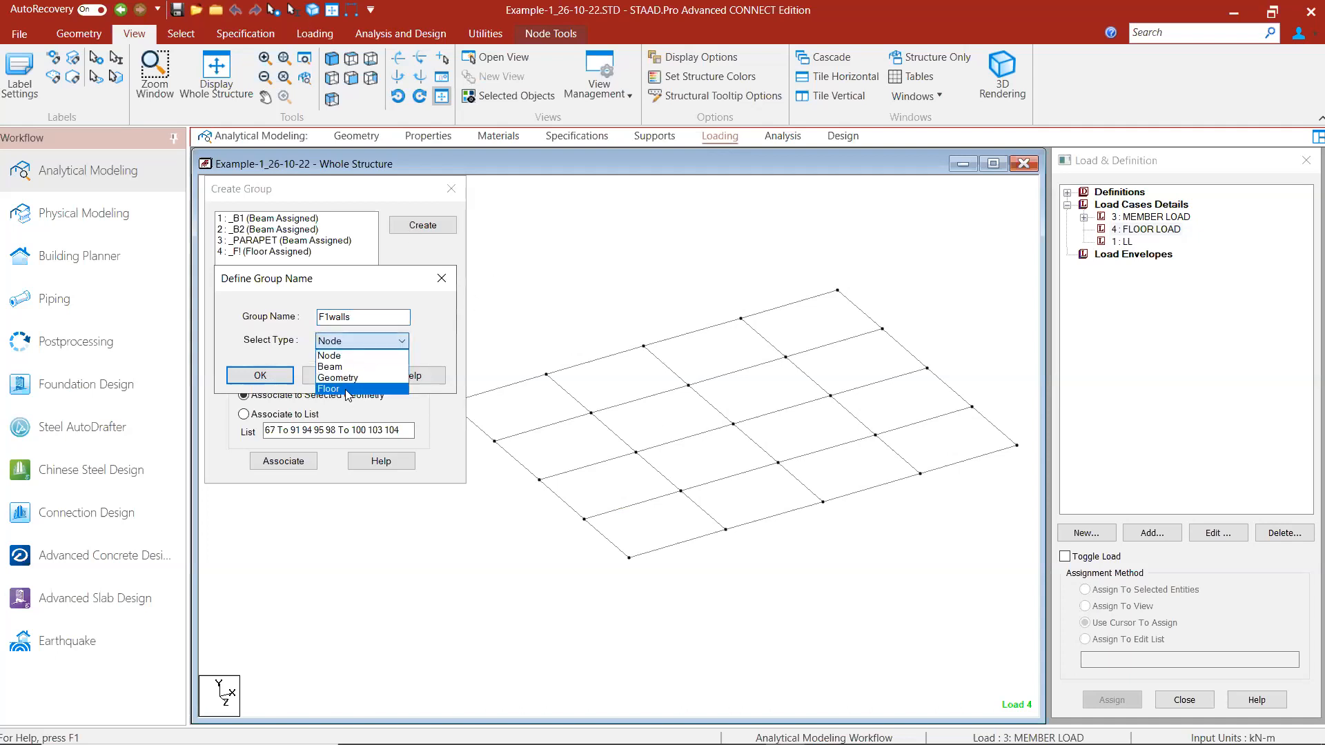
{"action": "left_click", "coordinate": [346, 390]}
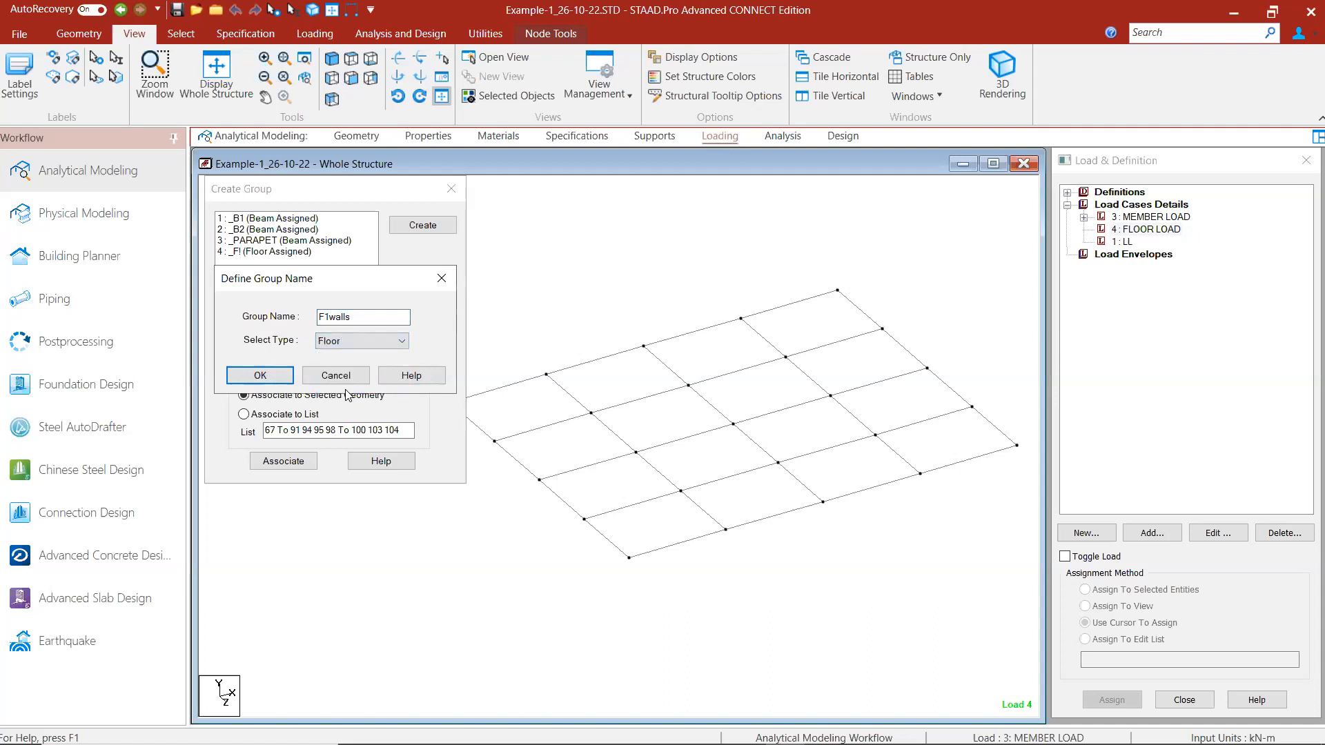
{"action": "left_click", "coordinate": [245, 378]}
Step: Associate the beams around the four bays in the +X/+Z corner of the floor plan with the _F1WALLS group
{"action": "left_click", "coordinate": [351, 58]}
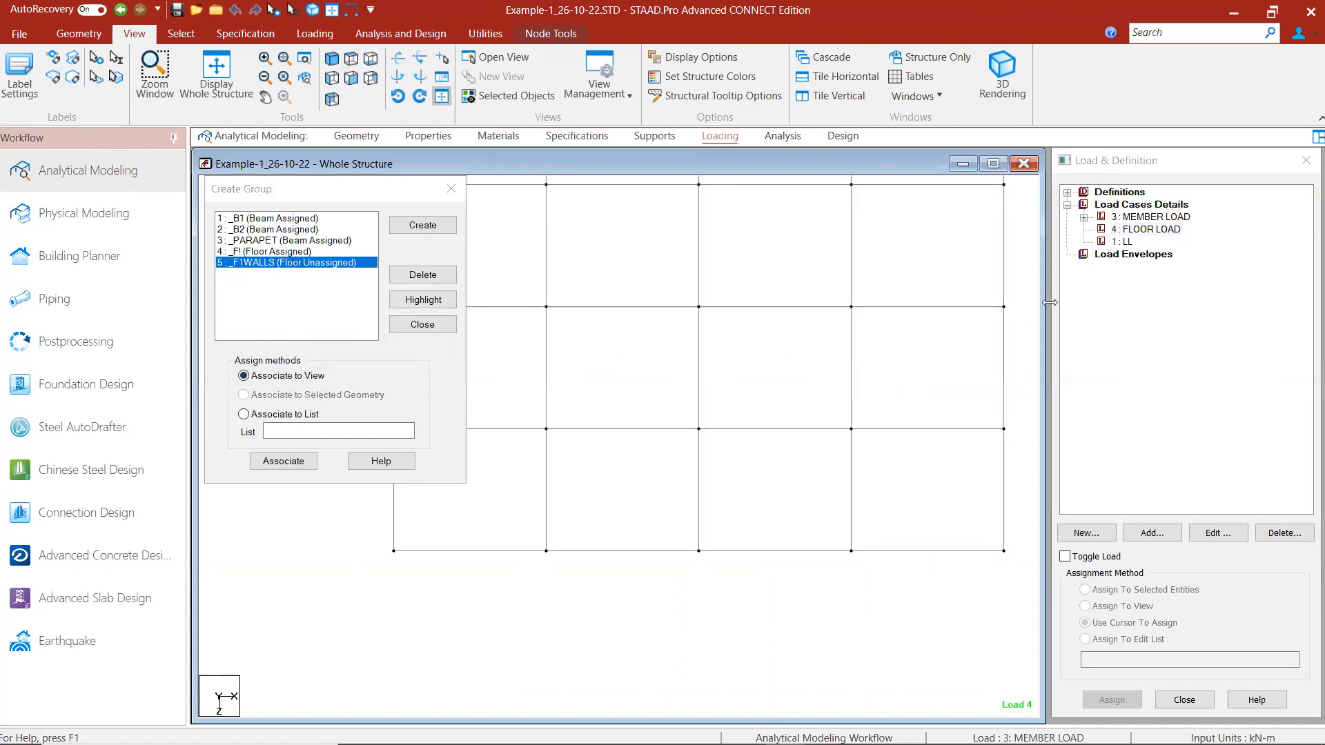
{"action": "left_click_drag", "start_coordinate": [694, 565], "coordinate": [683, 573]}
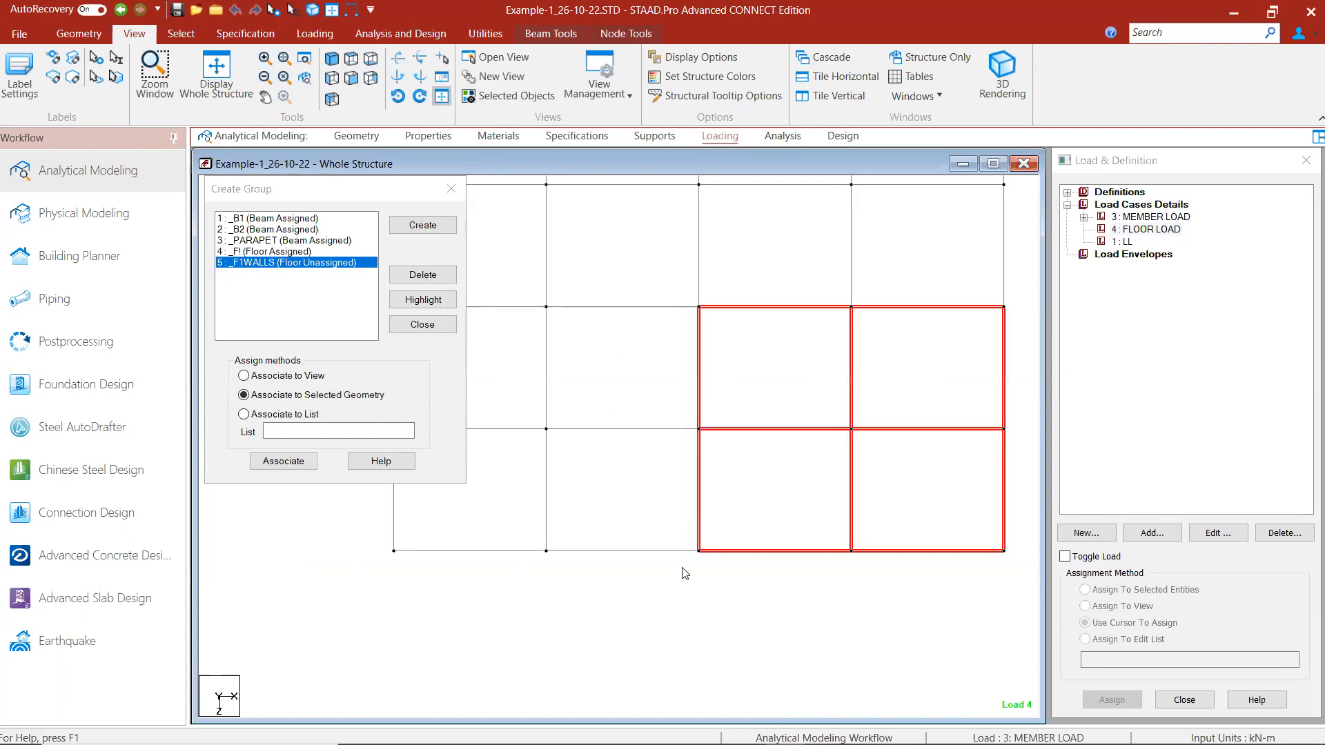
{"action": "left_click", "coordinate": [283, 461]}
{"action": "left_click", "coordinate": [334, 541]}
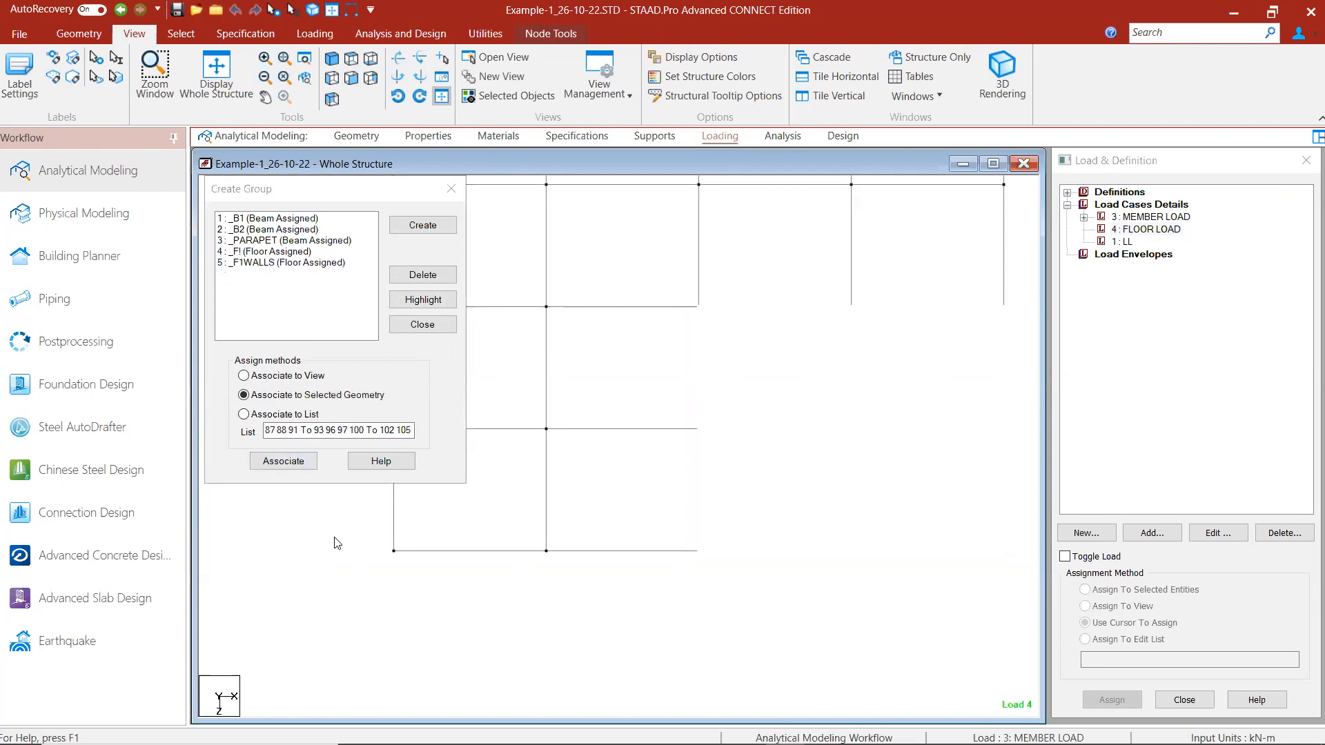
Step: Open a new floor load item for the FLOOR LOAD case and define it by group
{"action": "left_click", "coordinate": [331, 60]}
{"action": "scroll", "coordinate": [837, 382], "scroll_direction": "up", "scroll_amount": 1}
{"action": "left_click", "coordinate": [1167, 232]}
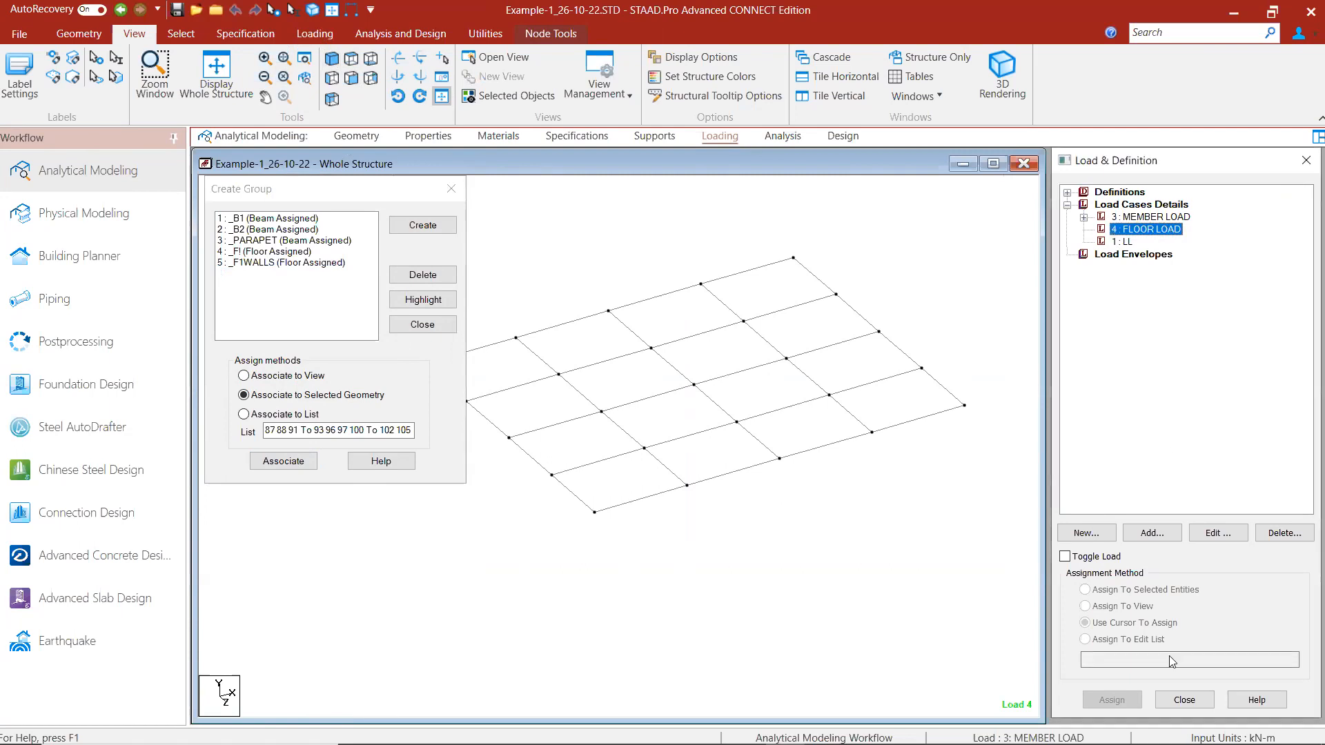
{"action": "left_click", "coordinate": [1152, 533]}
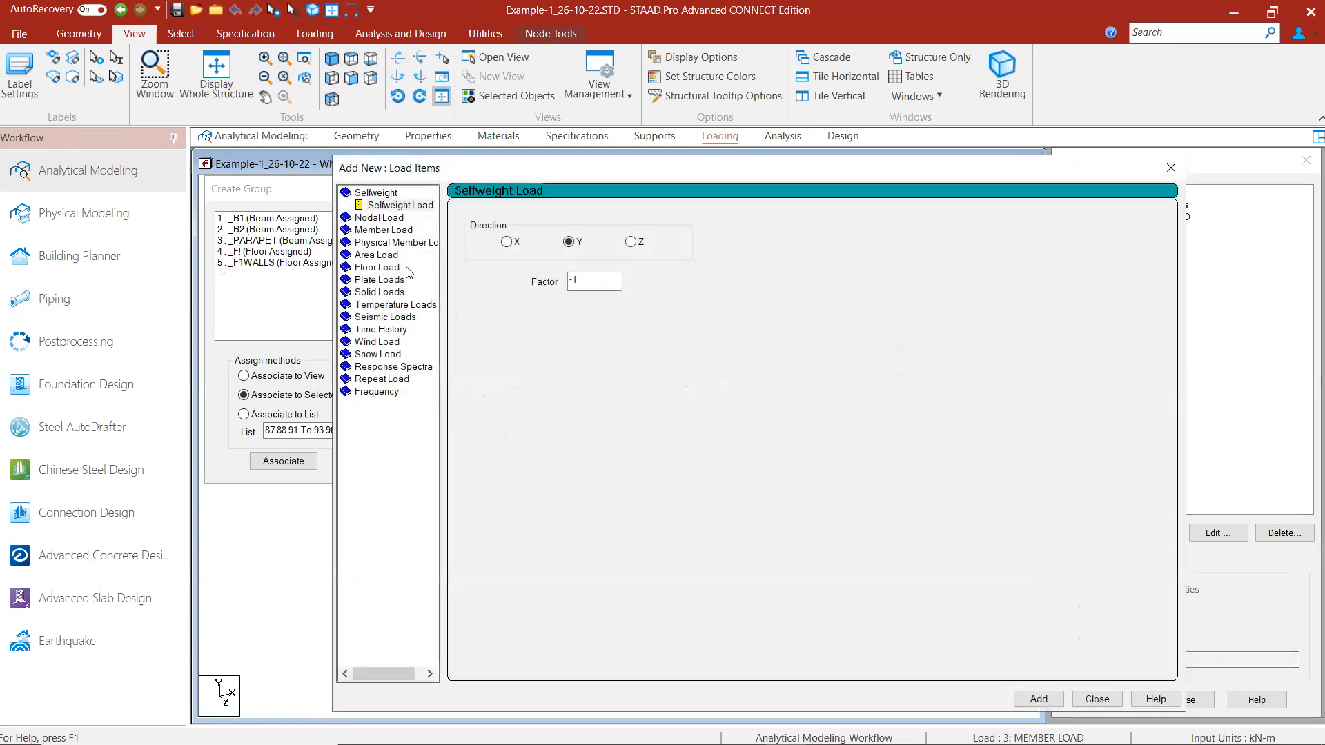
{"action": "left_click", "coordinate": [393, 269]}
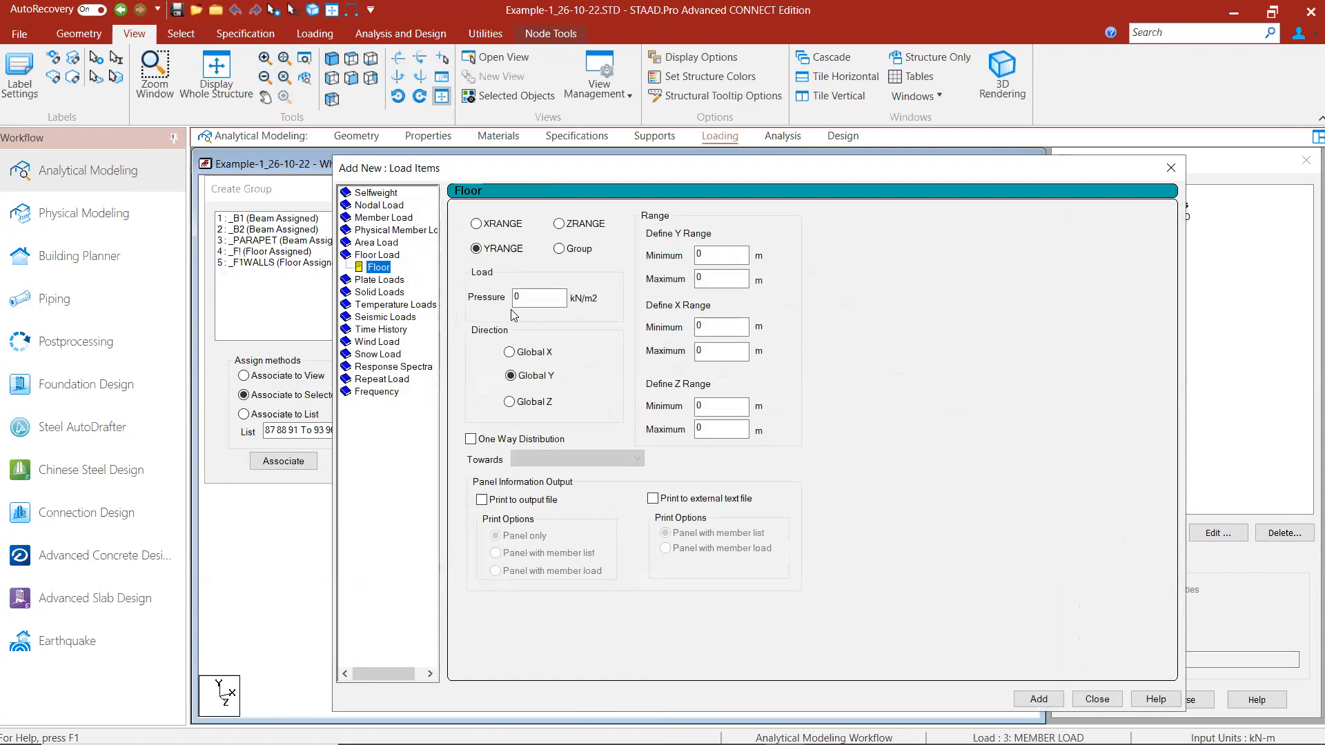
{"action": "left_click", "coordinate": [560, 249]}
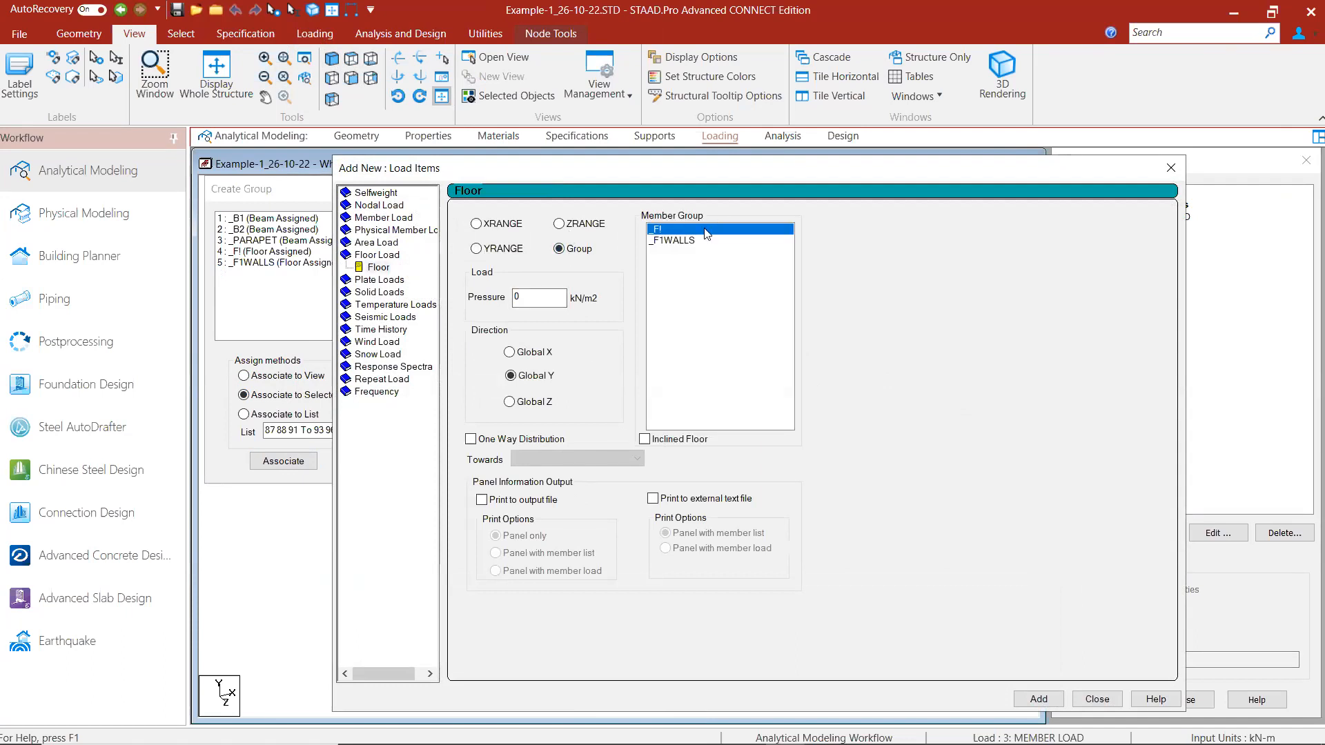
Step: Highlight the members of the _F! group in the model to check its extent, and clear the selection
{"action": "left_click_drag", "start_coordinate": [738, 176], "coordinate": [1024, 148]}
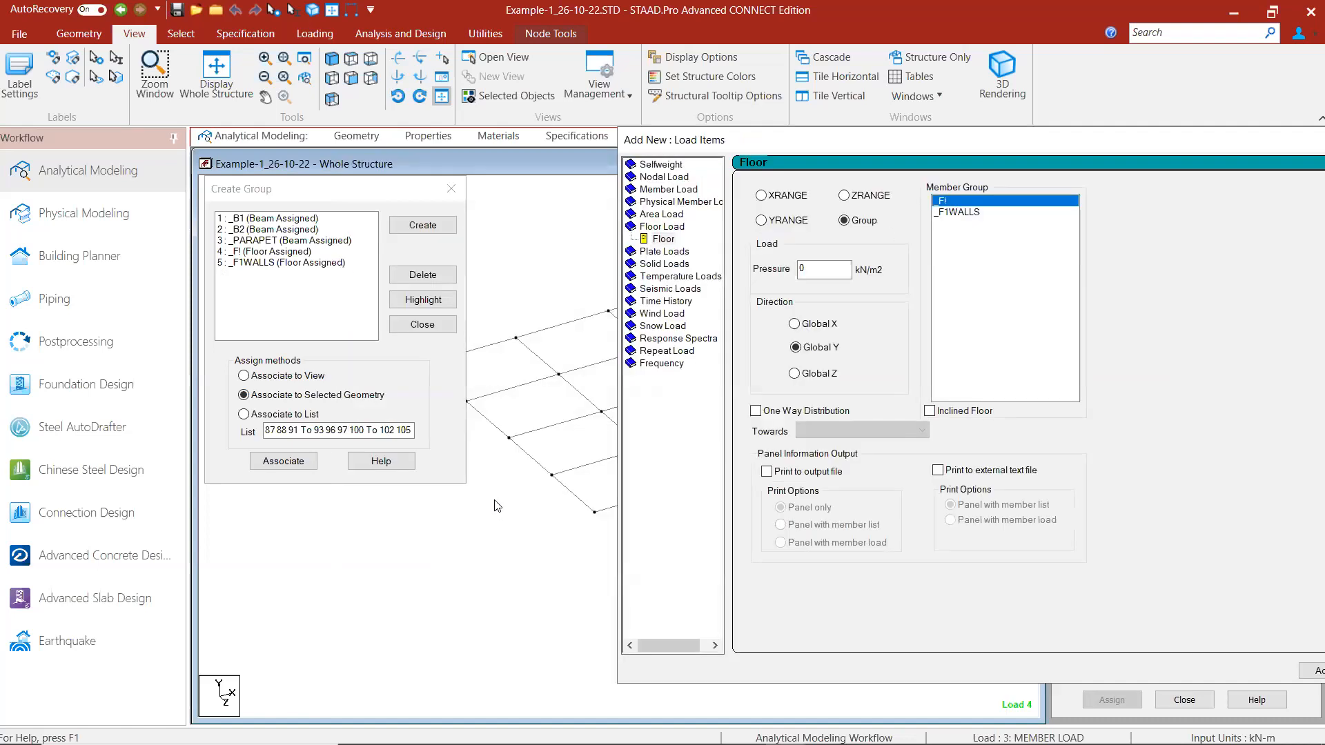
{"action": "scroll", "coordinate": [549, 546], "scroll_direction": "down", "scroll_amount": 1}
{"action": "middle_click_drag", "start_coordinate": [548, 546], "coordinate": [378, 598]}
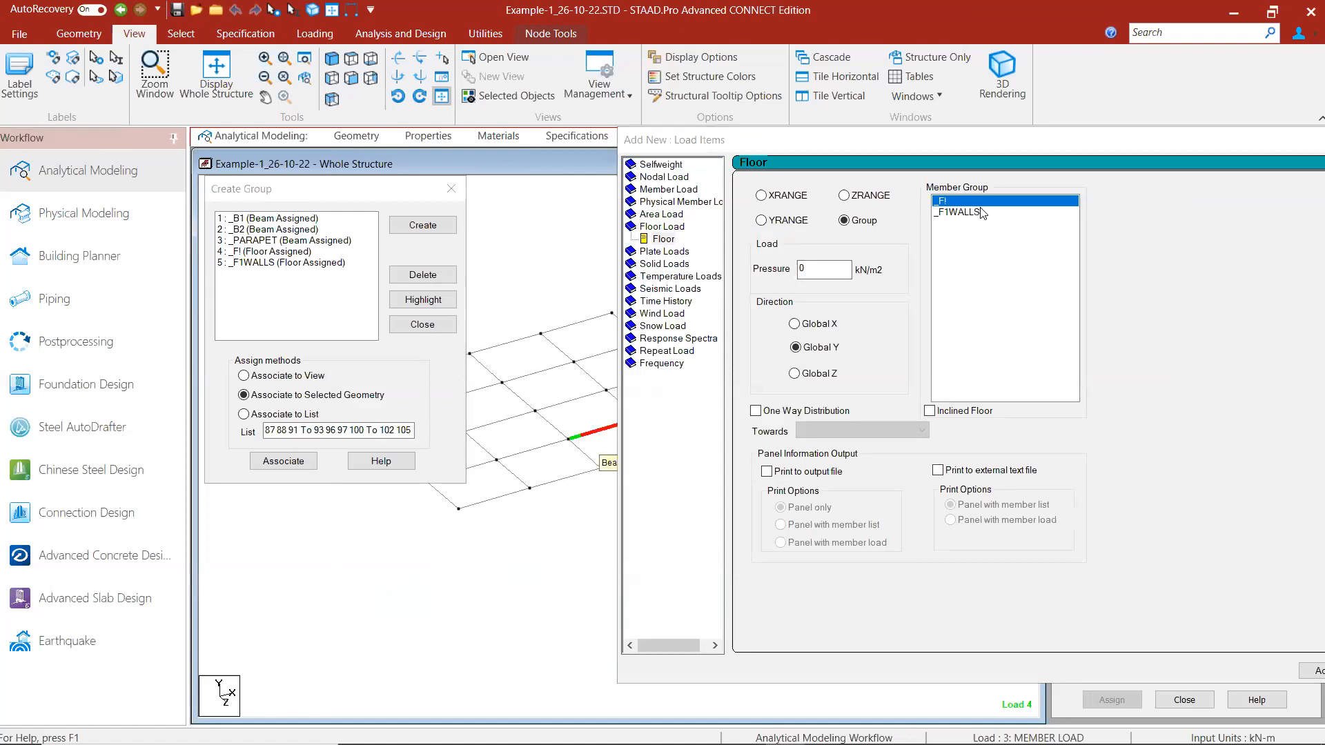
{"action": "left_click", "coordinate": [290, 252]}
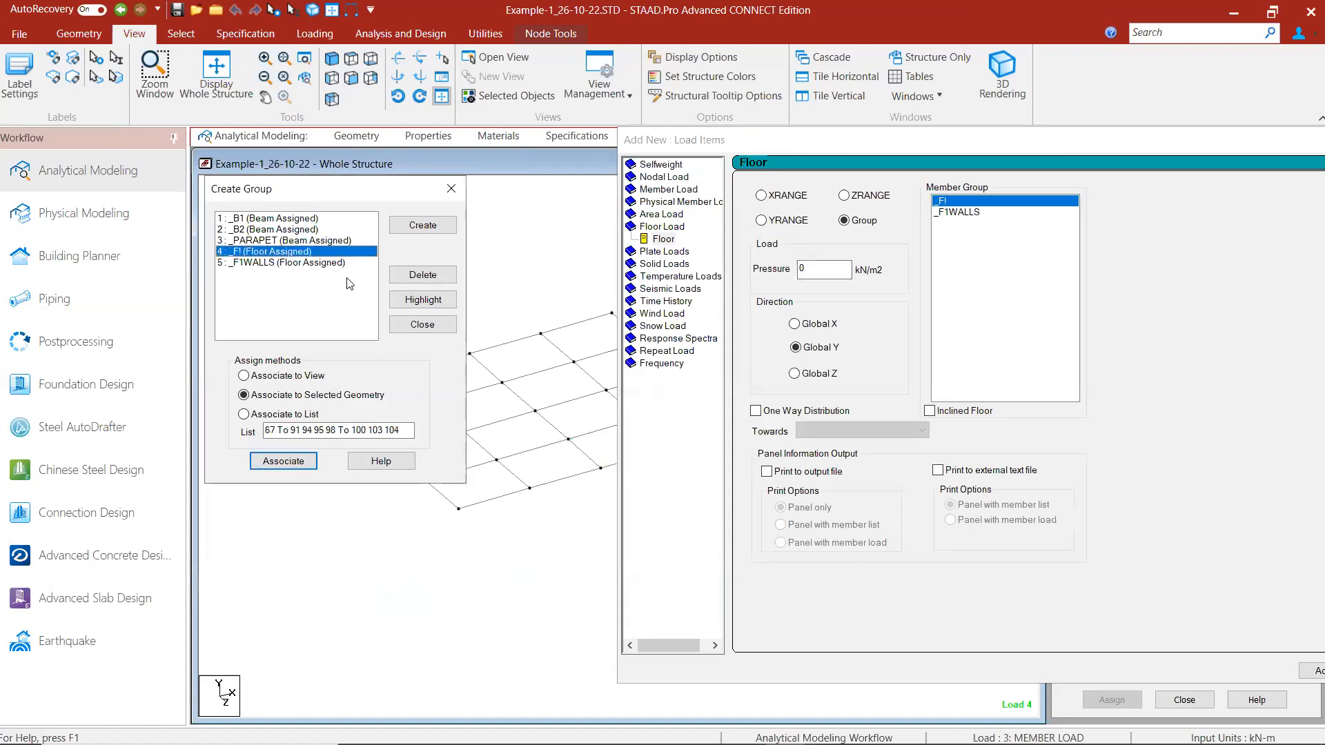
{"action": "left_click", "coordinate": [435, 300]}
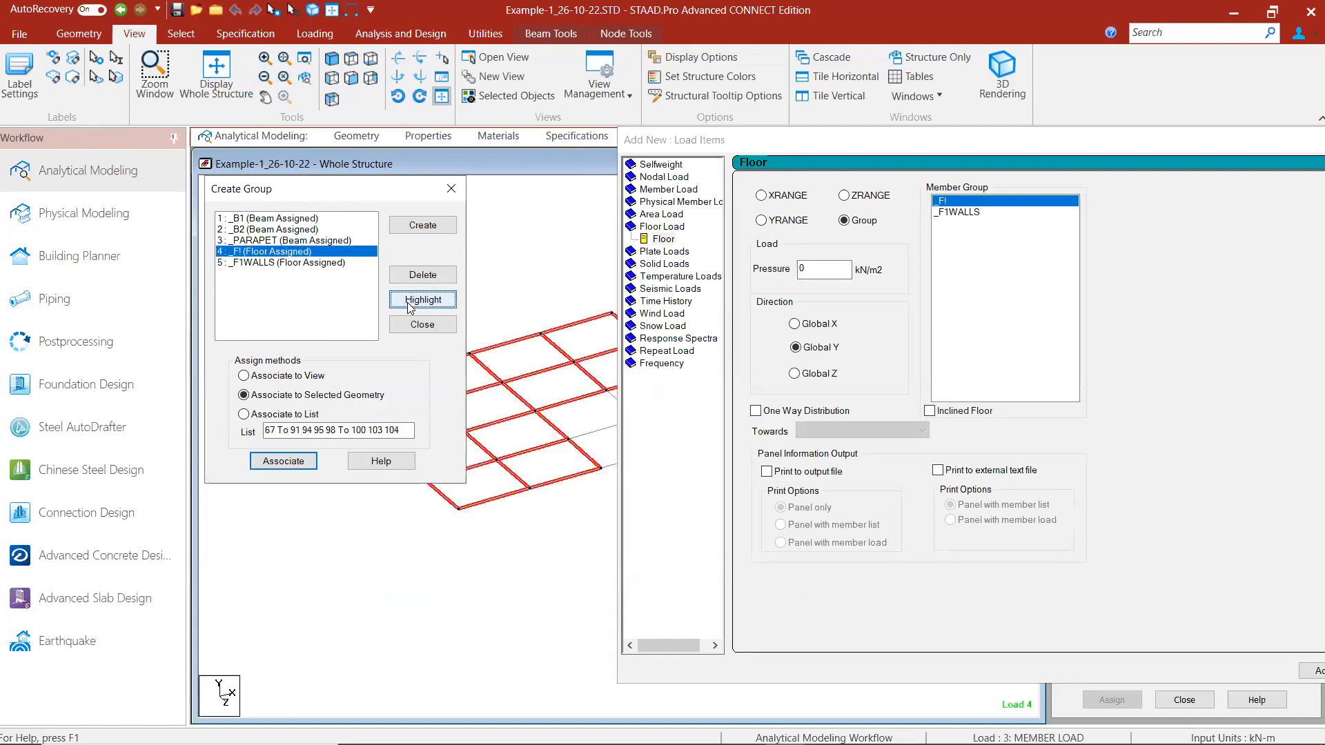
{"action": "left_click", "coordinate": [524, 283]}
Step: Add a floor load of -5.2 kN/m2 in Global Y on the _F! group to the FLOOR LOAD case
{"action": "left_click_drag", "start_coordinate": [846, 271], "coordinate": [753, 274]}
{"action": "type", "text": "-"}
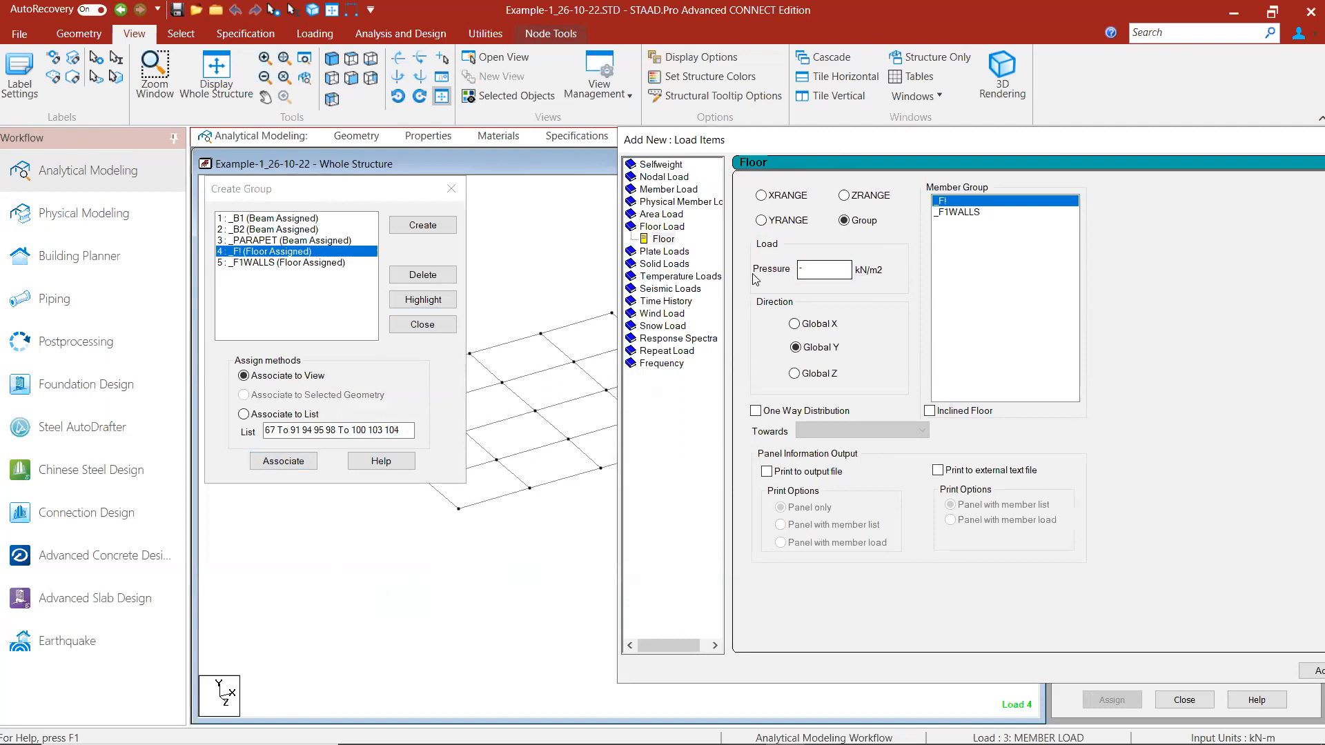
{"action": "type", "text": "5.2"}
{"action": "double_click", "coordinate": [1050, 145]}
{"action": "left_click", "coordinate": [1123, 634]}
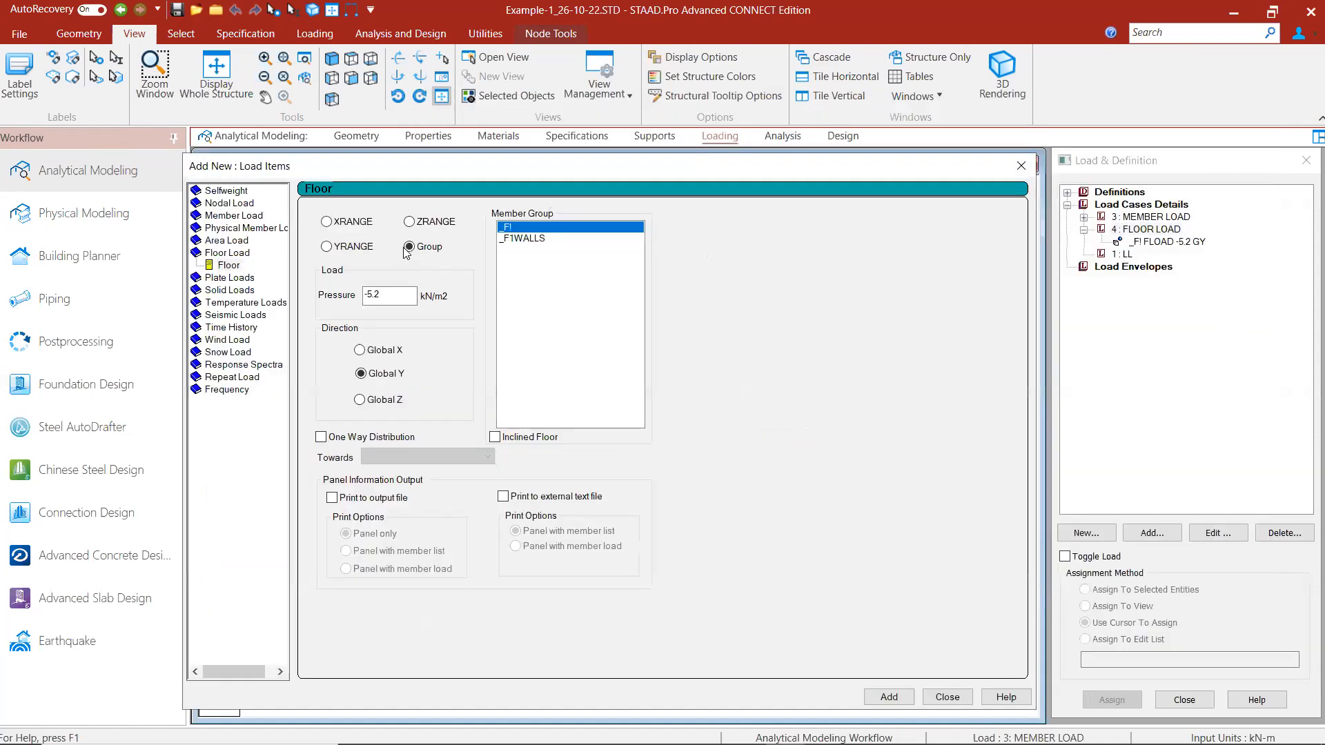
Step: Add a floor load of -7 kN/m2 in Global Y on the _F1WALLS group to the FLOOR LOAD case
{"action": "left_click", "coordinate": [512, 240]}
{"action": "left_click_drag", "start_coordinate": [396, 296], "coordinate": [369, 296]}
{"action": "type", "text": "7"}
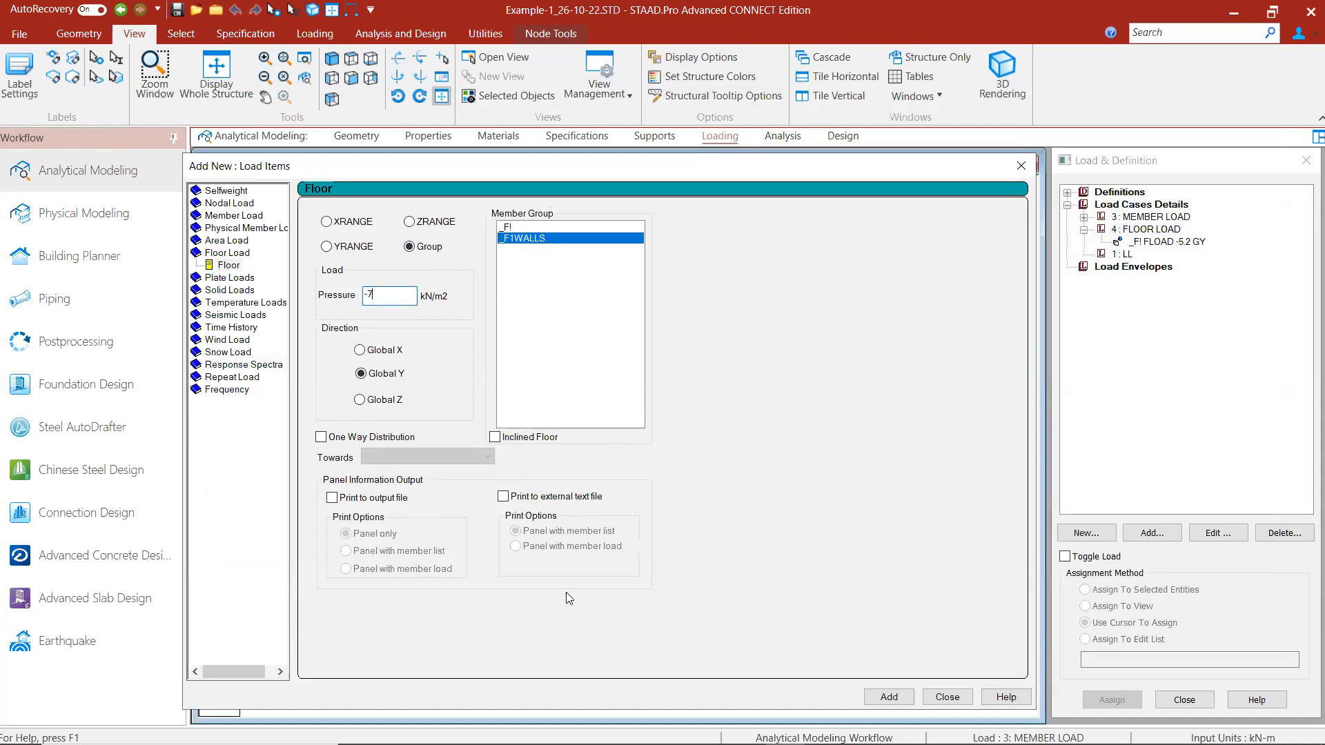
{"action": "left_click", "coordinate": [889, 697]}
{"action": "left_click", "coordinate": [947, 697]}
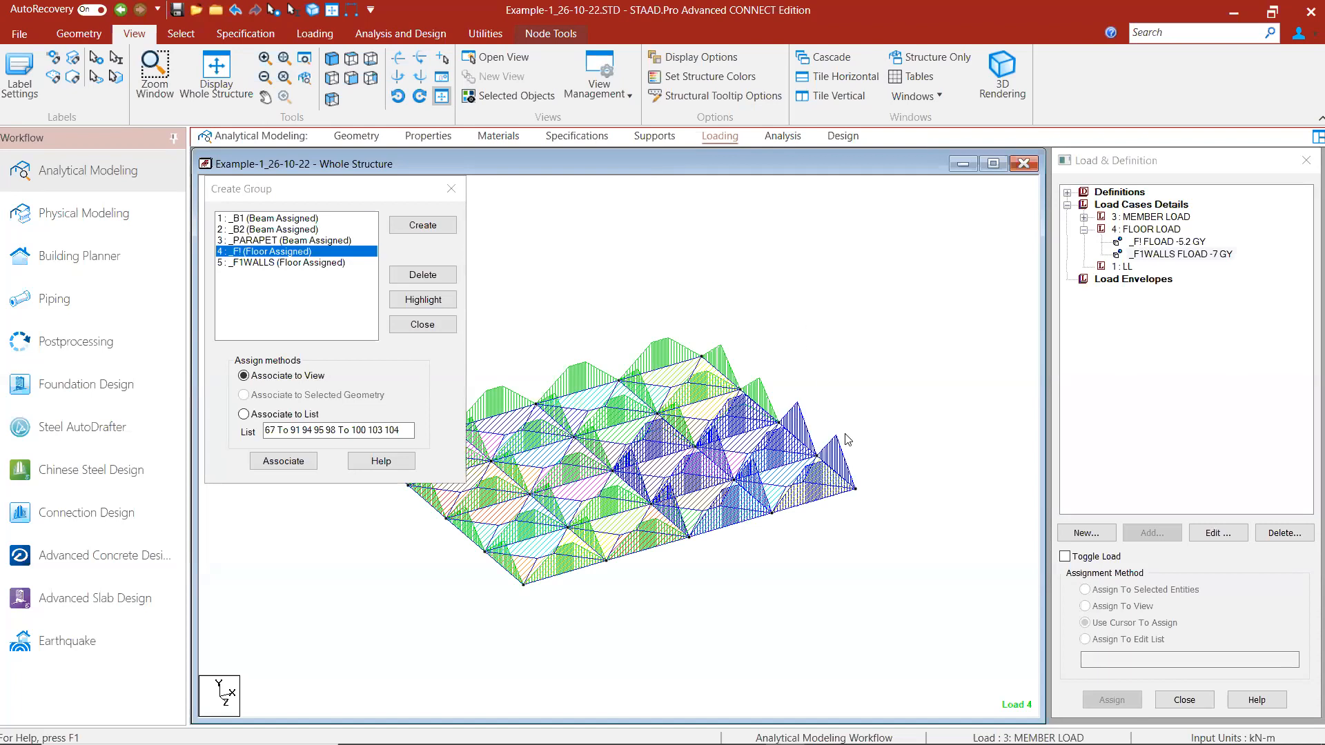
Step: Add a floor load of -2 kN/m2 in Global Y on the _F! group to the LL case
{"action": "scroll", "coordinate": [848, 440], "scroll_direction": "up", "scroll_amount": 1}
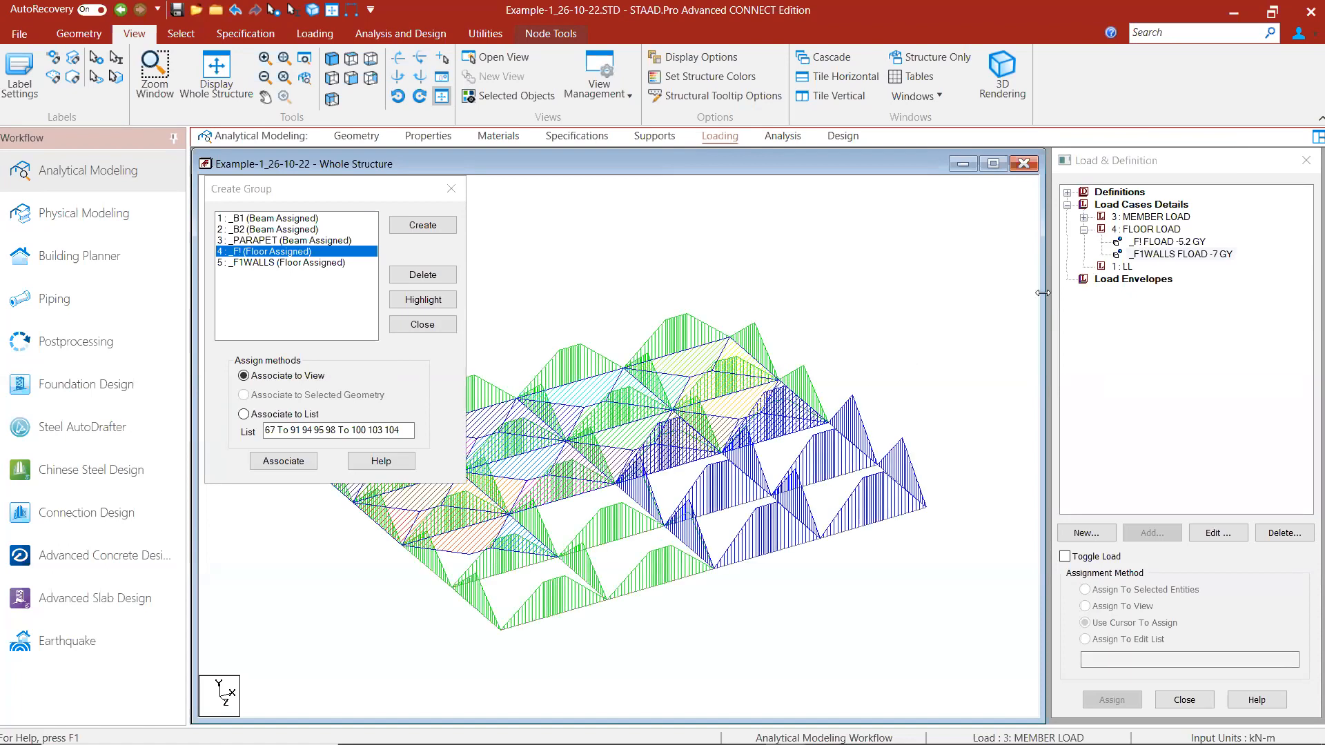
{"action": "left_click", "coordinate": [1131, 268]}
{"action": "left_click", "coordinate": [1173, 535]}
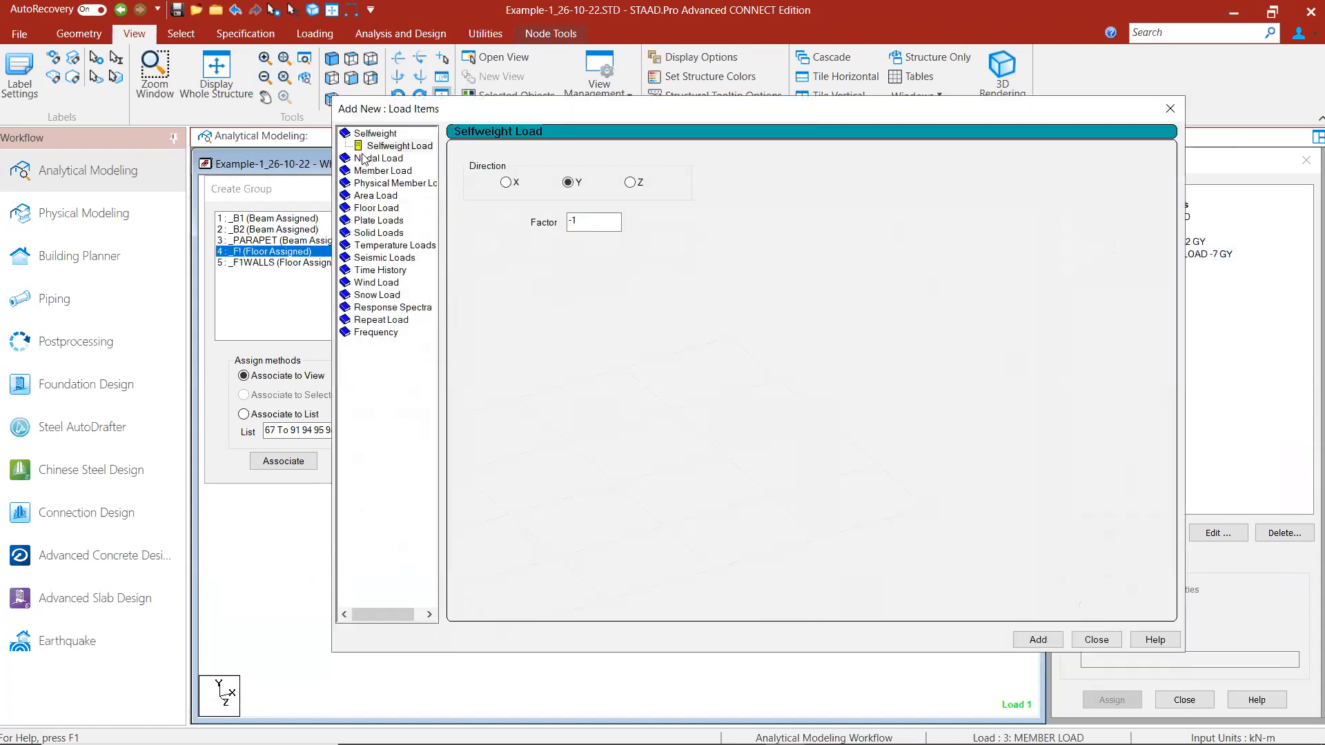
{"action": "left_click", "coordinate": [378, 207]}
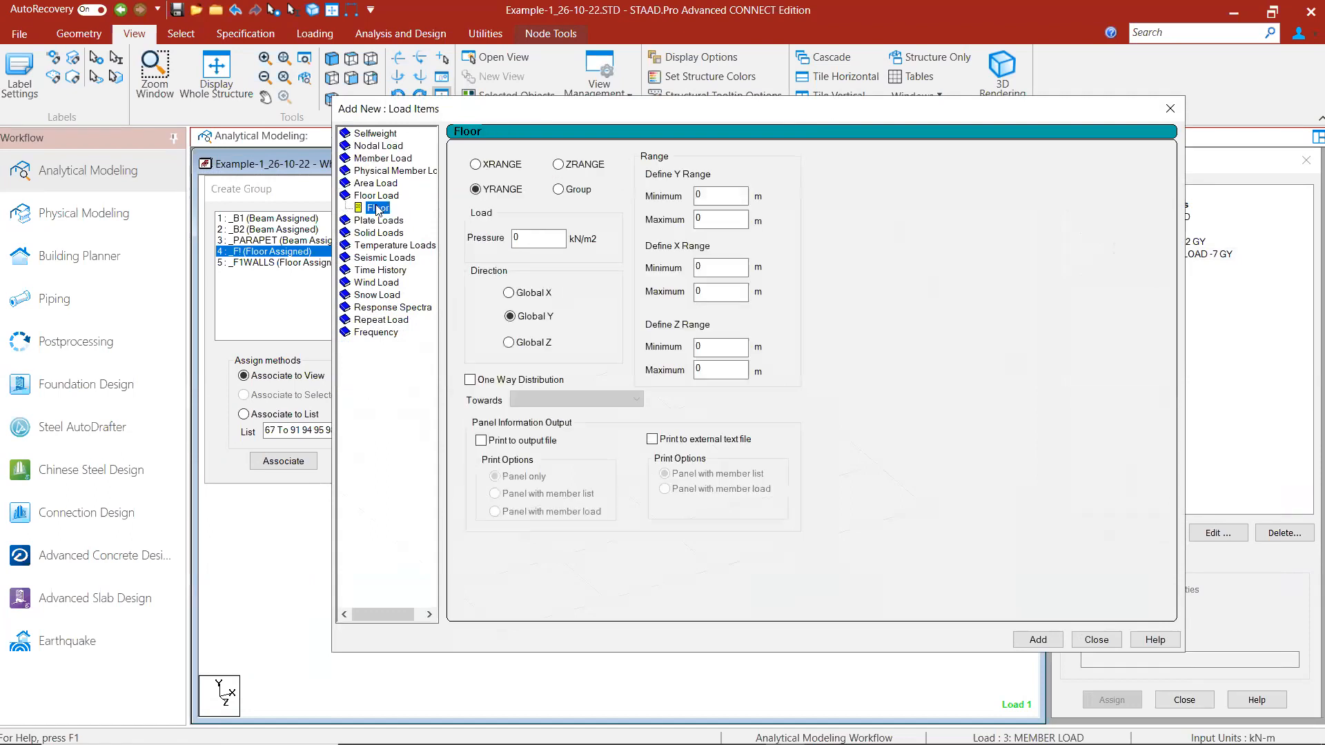
{"action": "left_click", "coordinate": [589, 190]}
{"action": "double_click", "coordinate": [519, 238]}
{"action": "type", "text": "-2"}
{"action": "key", "text": "Return"}
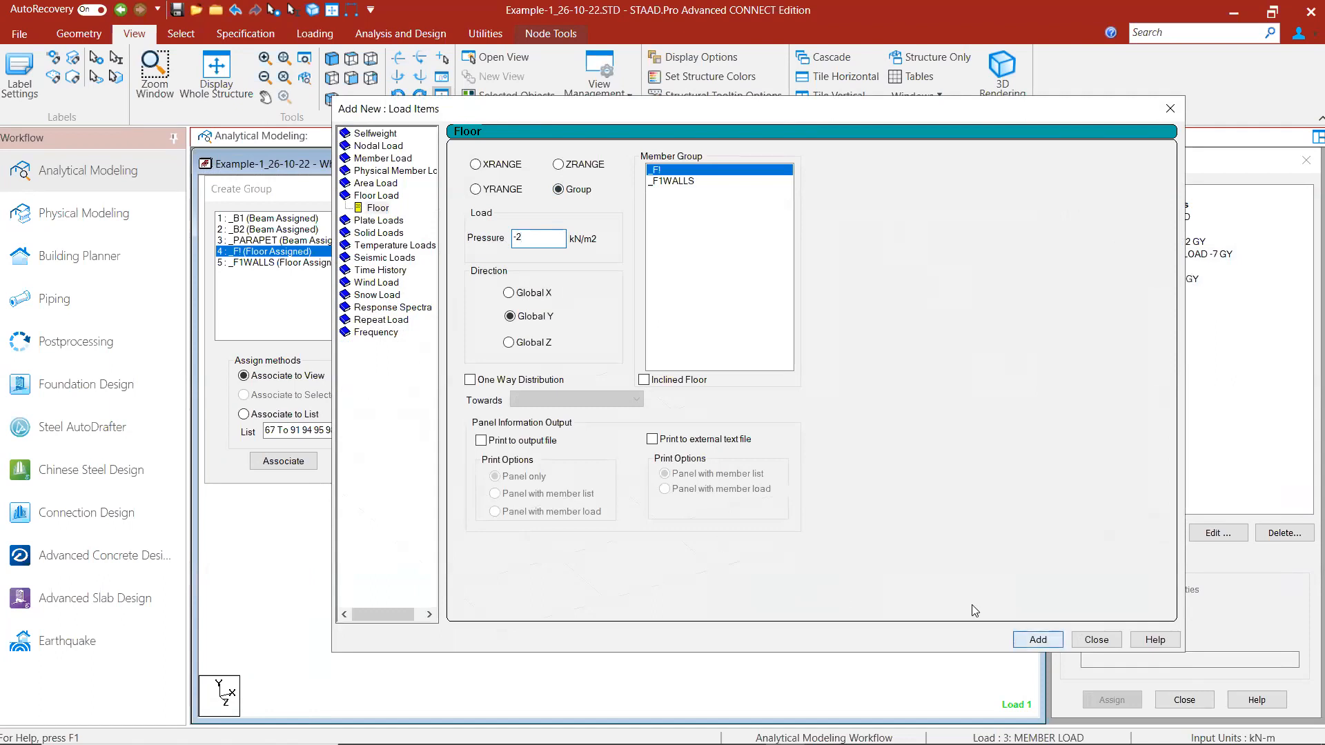
Step: Add a floor load of -3 kN/m2 in Global Y on the _F1WALLS group to the LL case
{"action": "left_click", "coordinate": [673, 181]}
{"action": "double_click", "coordinate": [518, 238]}
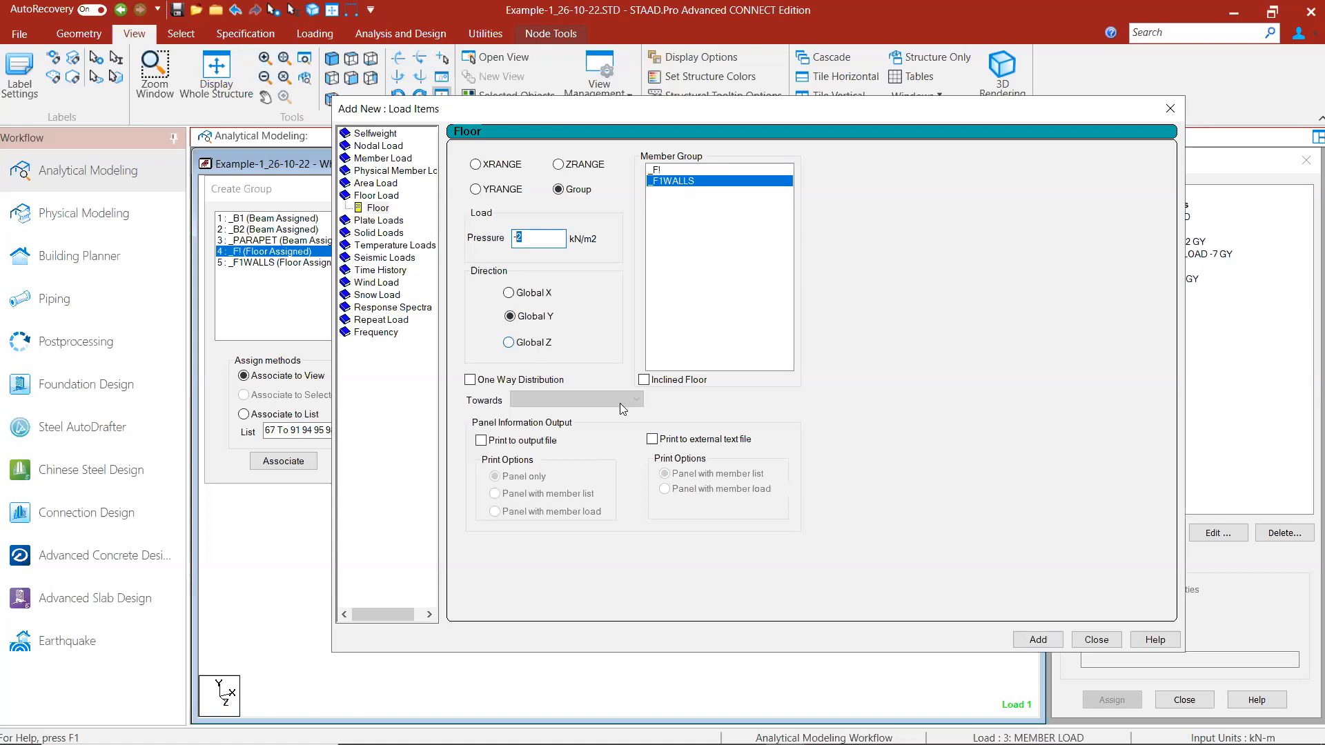
{"action": "type", "text": "3"}
{"action": "left_click", "coordinate": [1038, 640]}
{"action": "left_click", "coordinate": [1097, 640]}
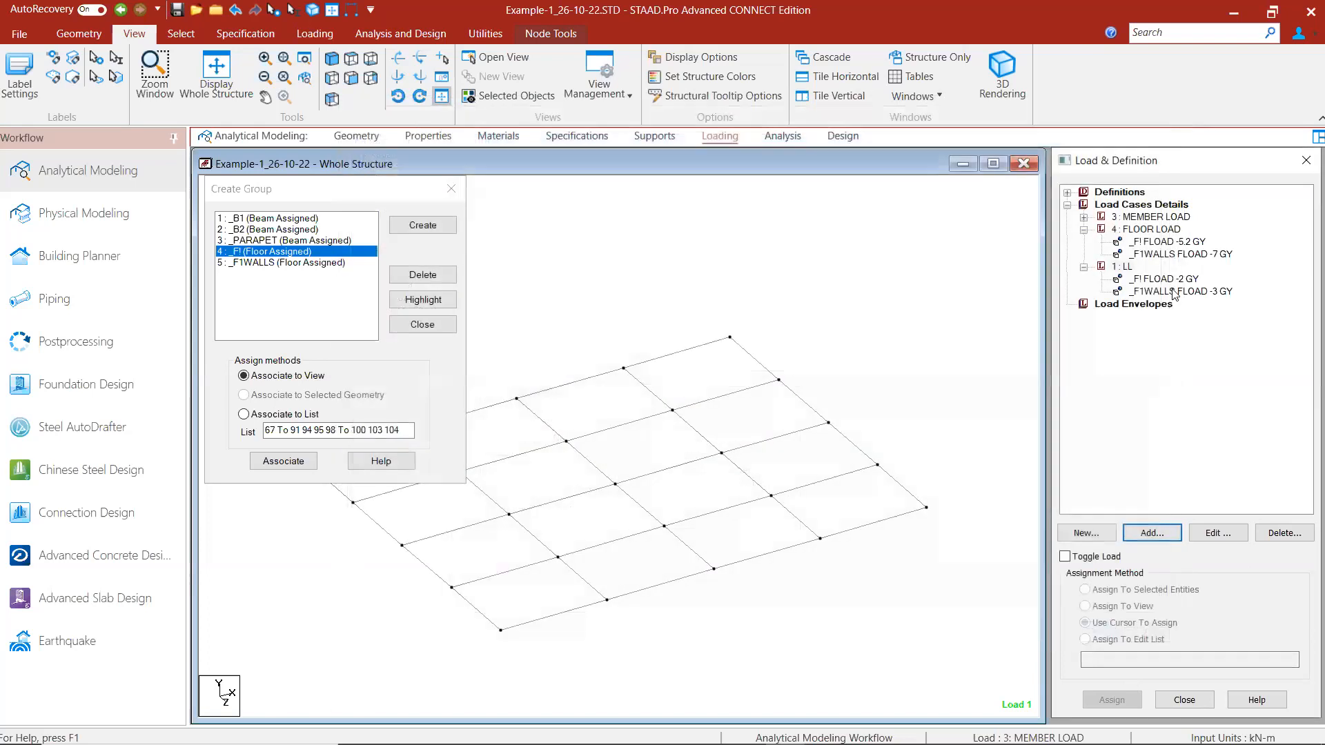
Step: Examine the extent of the _F! and _F1WALLS floor loads of the LL case and display the whole structure
{"action": "left_click", "coordinate": [1178, 280]}
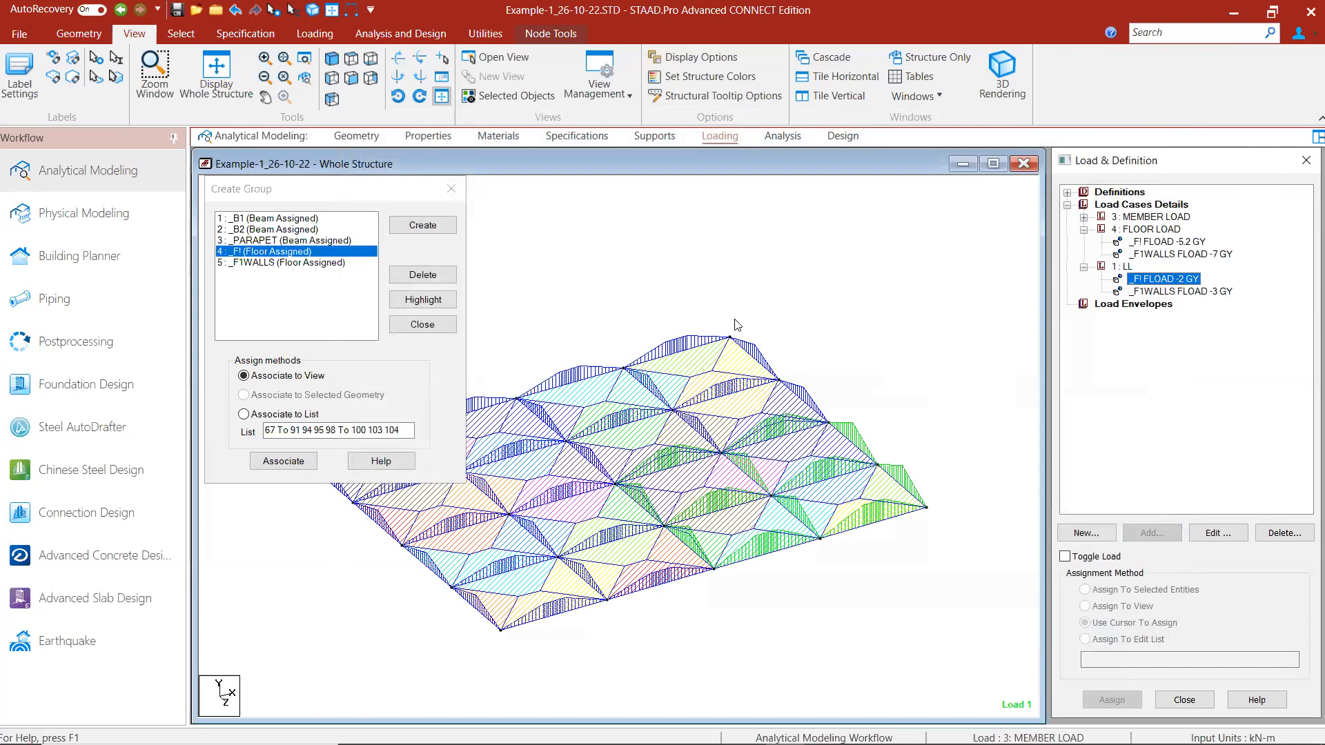
{"action": "left_click", "coordinate": [1220, 292]}
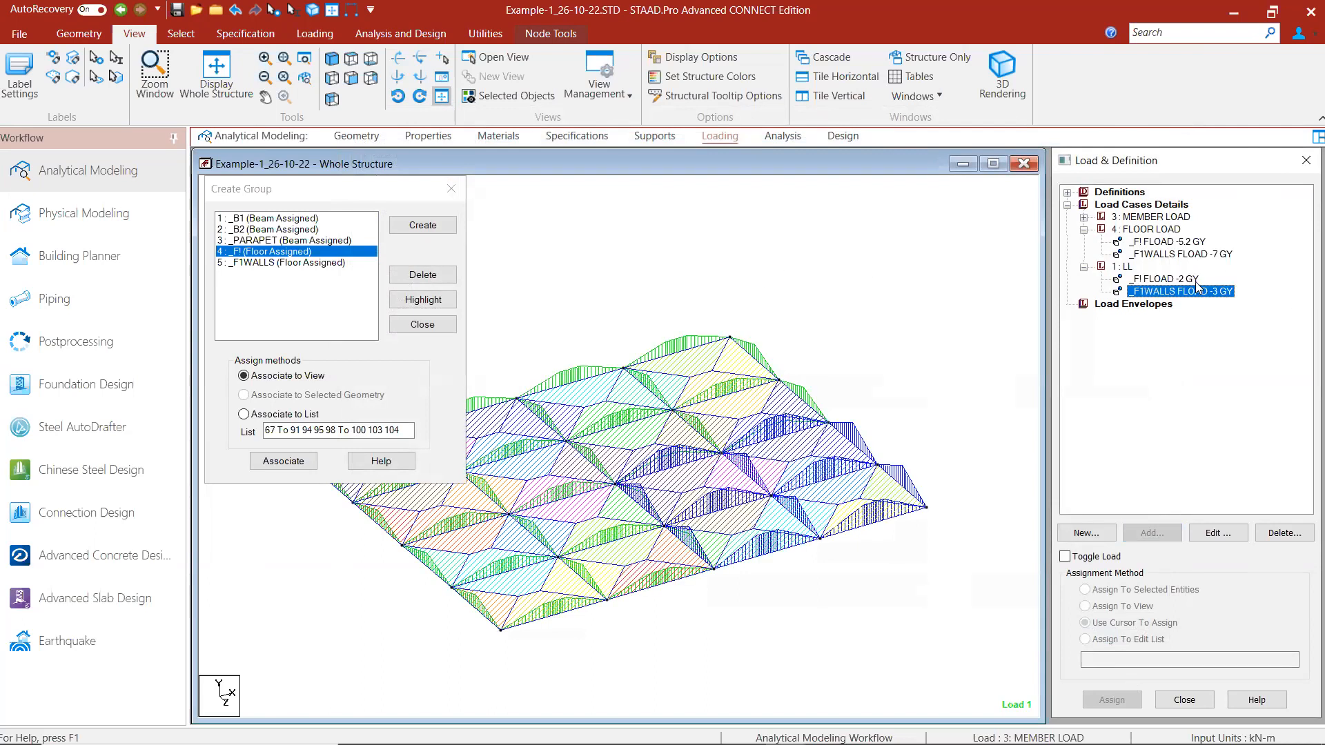
{"action": "left_click", "coordinate": [1196, 281]}
{"action": "left_click", "coordinate": [207, 74]}
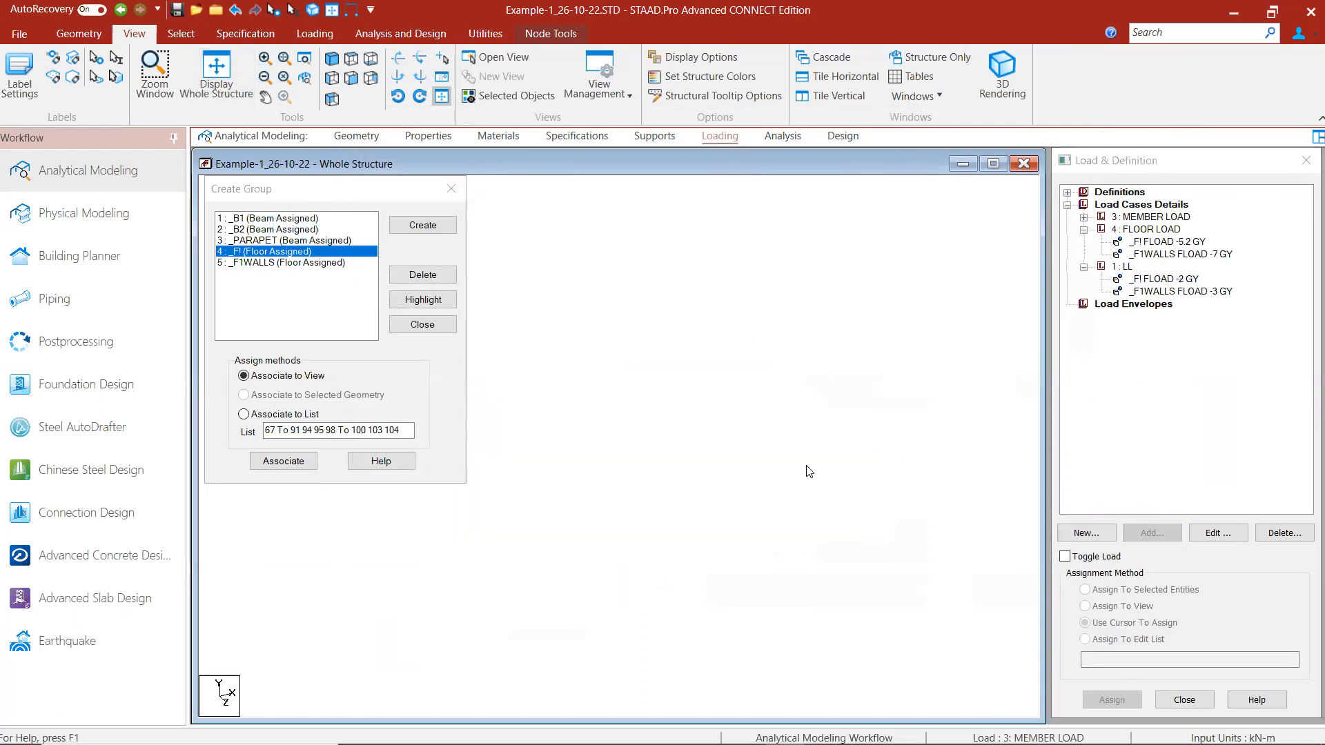
{"action": "mouse_move", "coordinate": [830, 459]}
{"action": "middle_mouse_down"}
{"action": "mouse_move", "coordinate": [872, 418]}
{"action": "mouse_move", "coordinate": [736, 474]}
{"action": "mouse_move", "coordinate": [847, 472]}
{"action": "middle_mouse_up"}
{"action": "scroll", "coordinate": [848, 472], "scroll_direction": "up", "scroll_amount": 1}
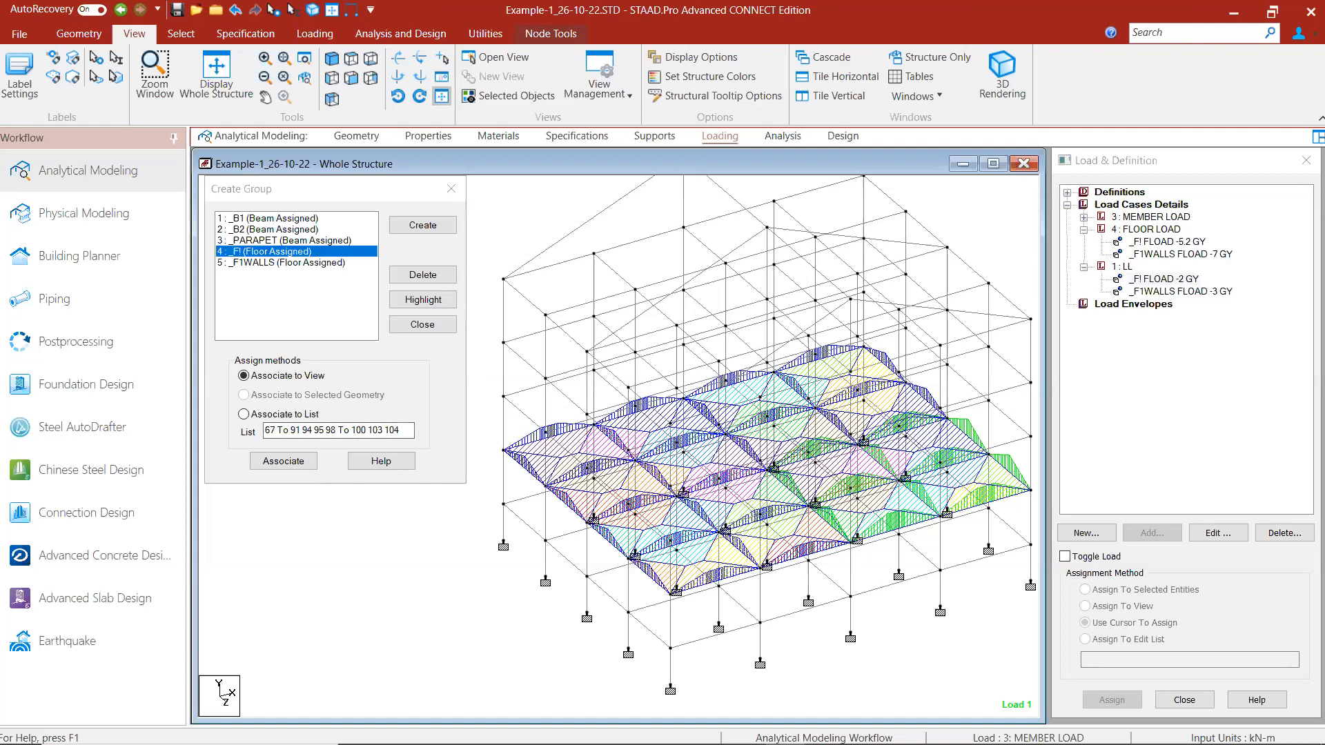
Step: Isolate the beams of the floor level directly above the loaded floor and show them in plan
{"action": "left_click", "coordinate": [332, 78]}
{"action": "left_click_drag", "start_coordinate": [990, 449], "coordinate": [530, 487]}
{"action": "left_click", "coordinate": [483, 95]}
{"action": "left_click", "coordinate": [332, 58]}
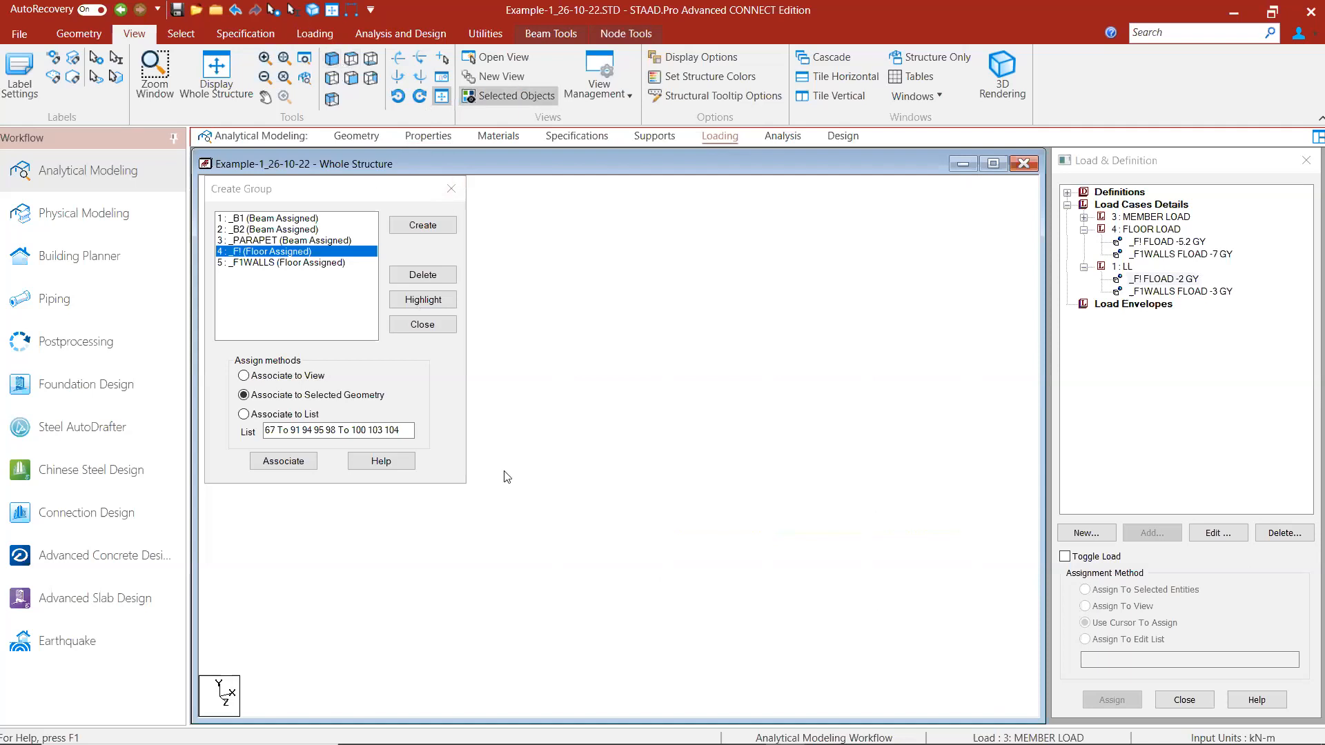
{"action": "left_click", "coordinate": [531, 533]}
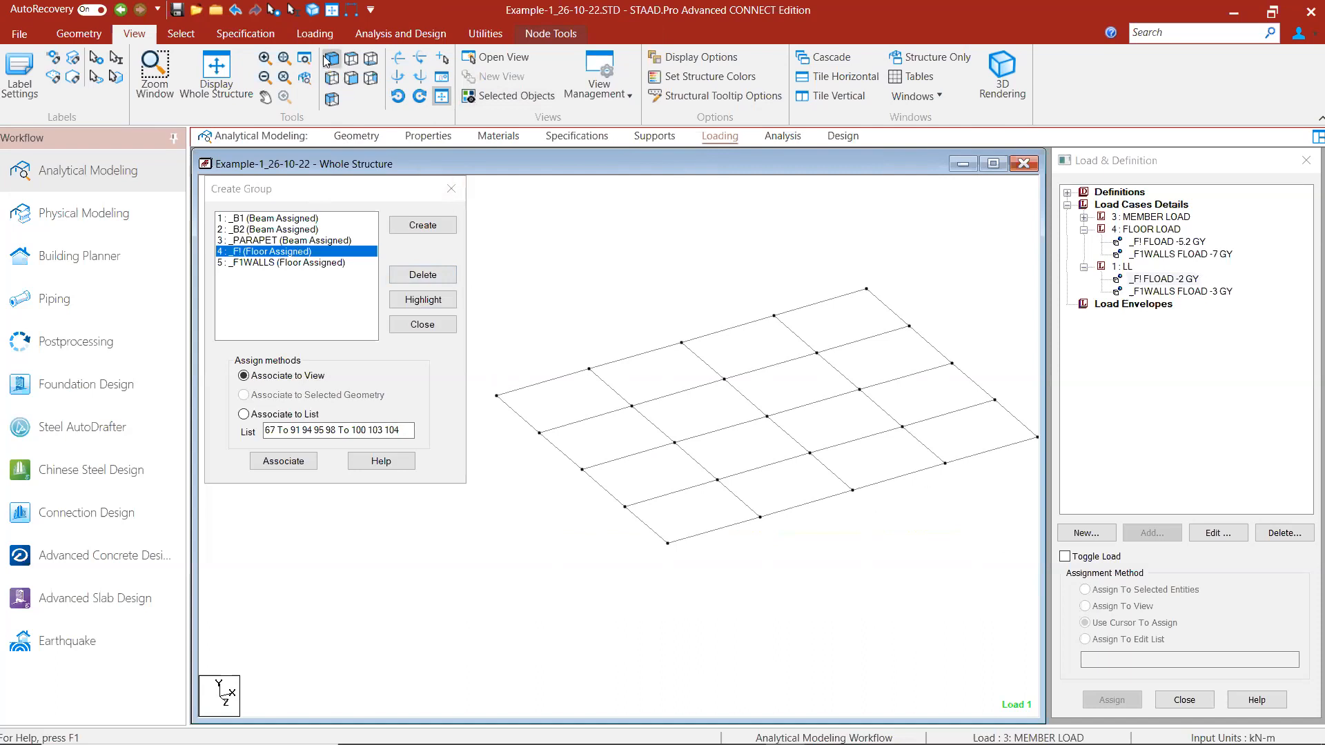
{"action": "left_click", "coordinate": [352, 59]}
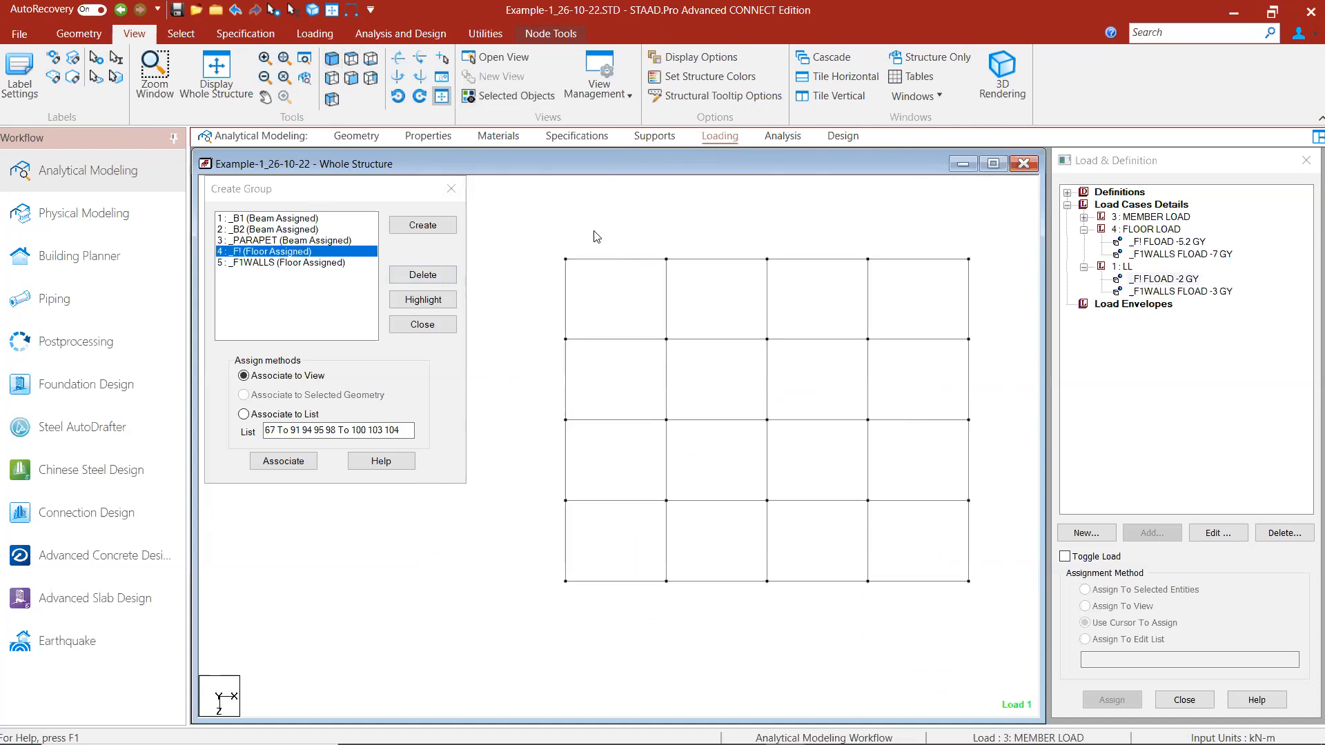
Step: Associate the beams of the L-shaped area outside the four bays in the +X/+Z corner with the _F! group
{"action": "left_click_drag", "start_coordinate": [559, 234], "coordinate": [764, 616]}
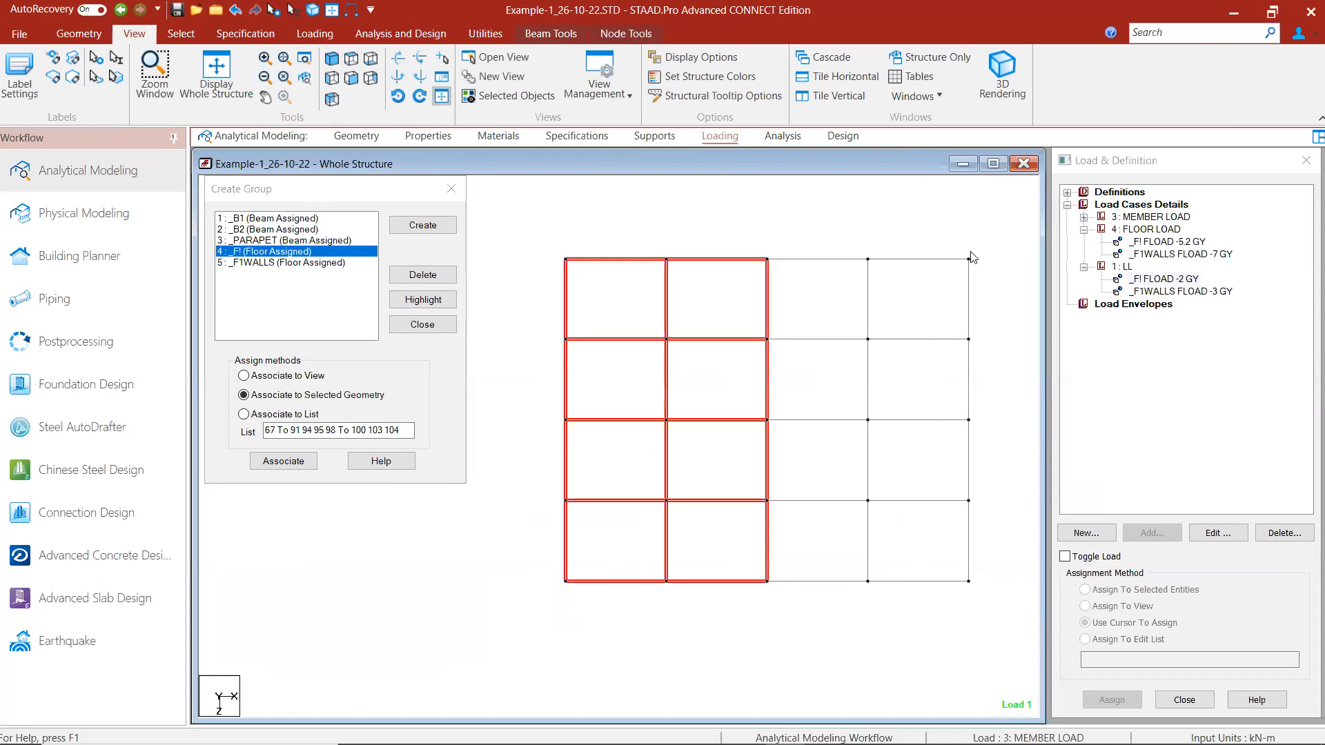
{"action": "left_click", "coordinate": [1007, 238]}
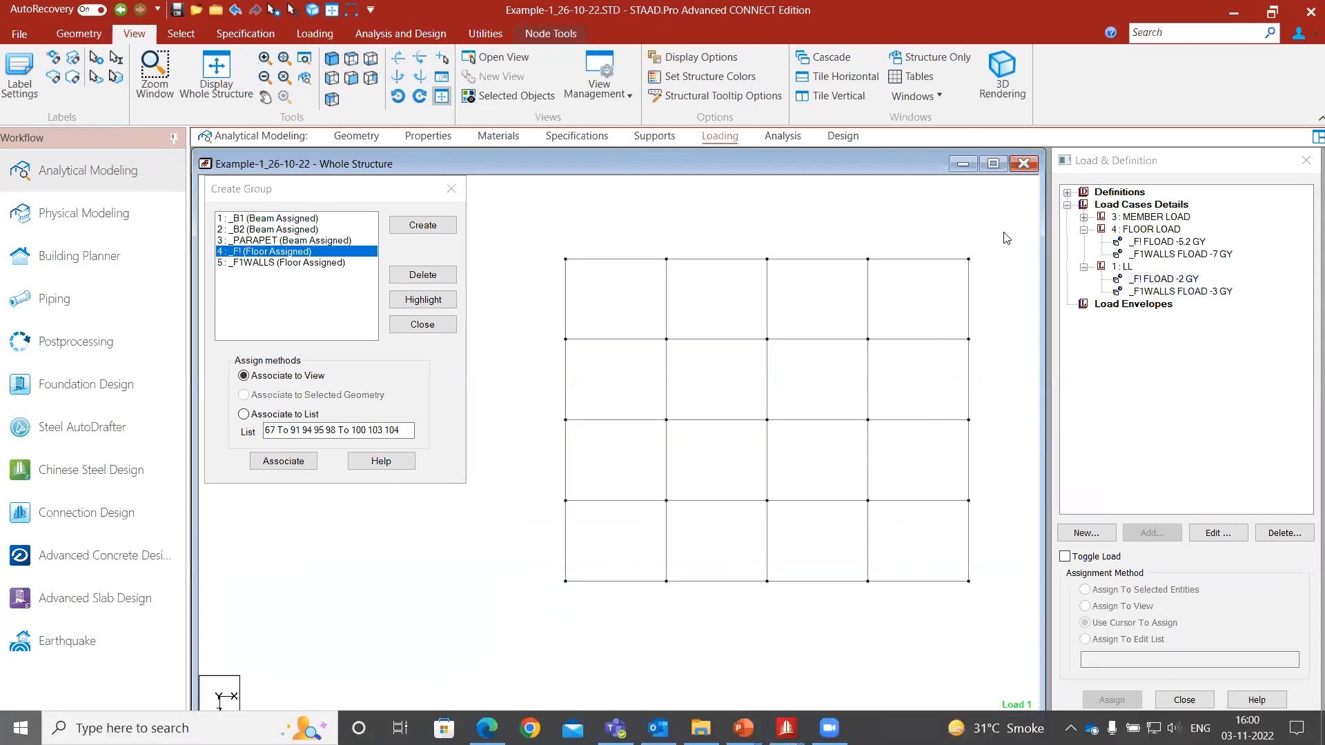
{"action": "left_click_drag", "start_coordinate": [1013, 231], "coordinate": [536, 430]}
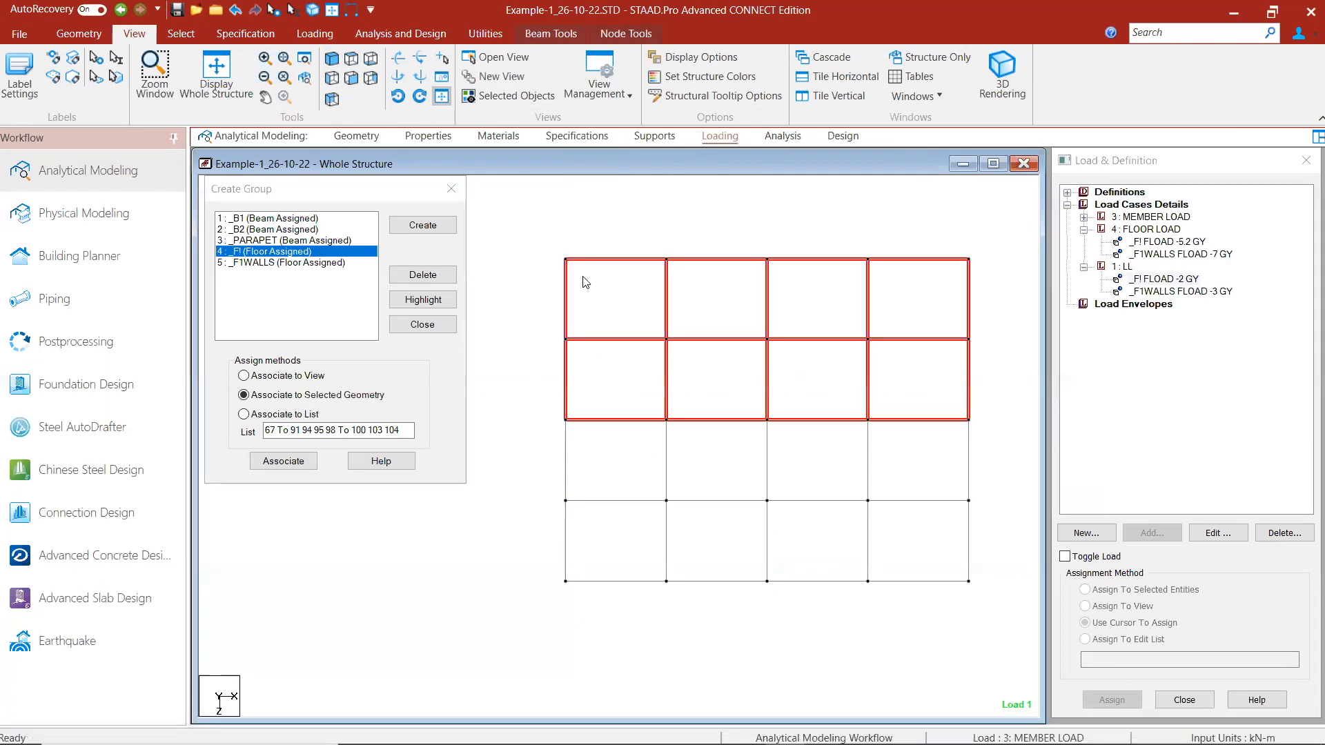
{"action": "left_click_drag", "start_coordinate": [558, 246], "coordinate": [774, 594], "text": "ctrl"}
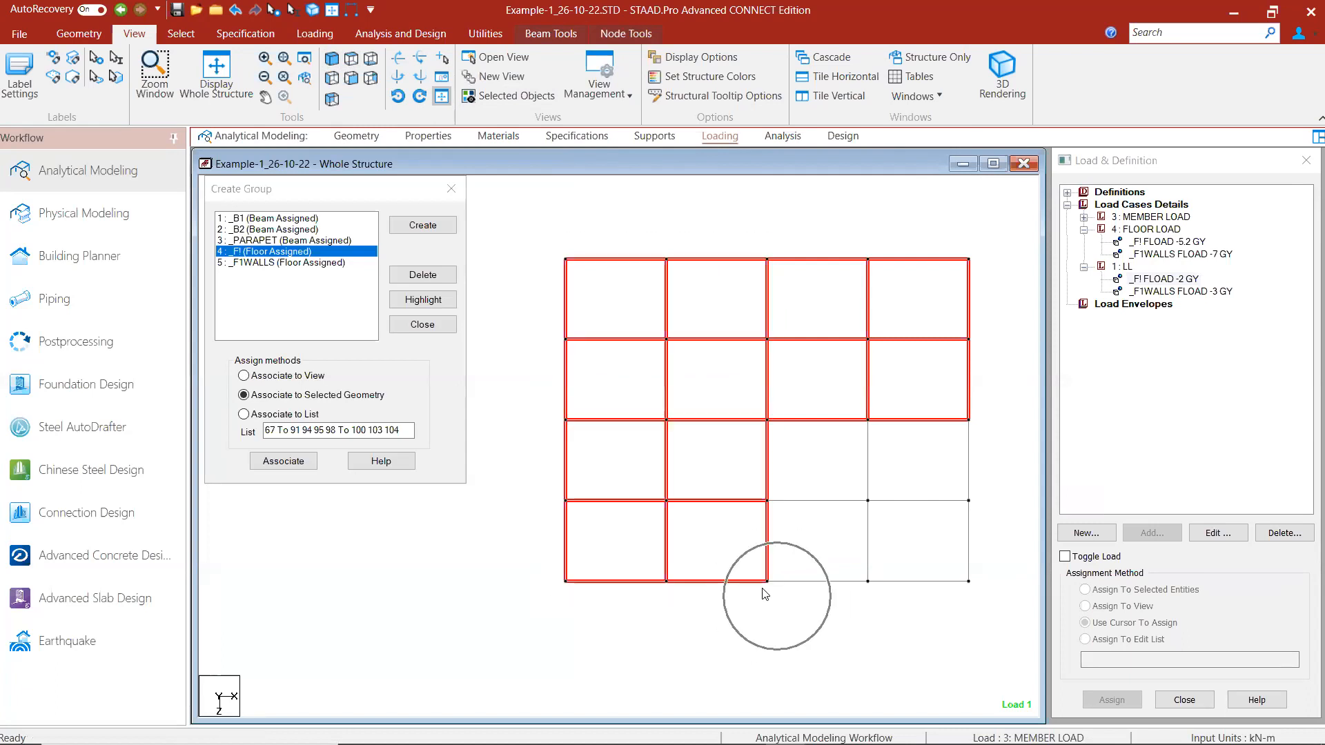
{"action": "left_click", "coordinate": [290, 461]}
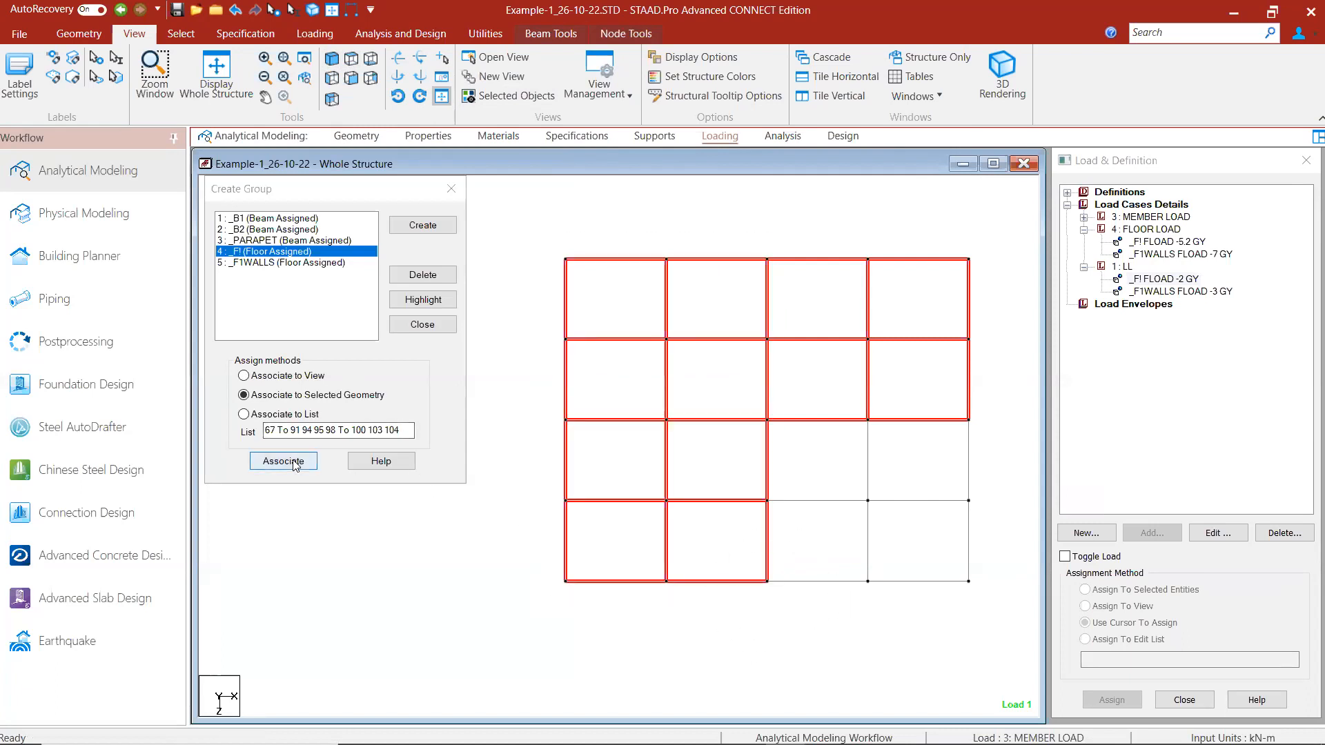
{"action": "left_click", "coordinate": [294, 461]}
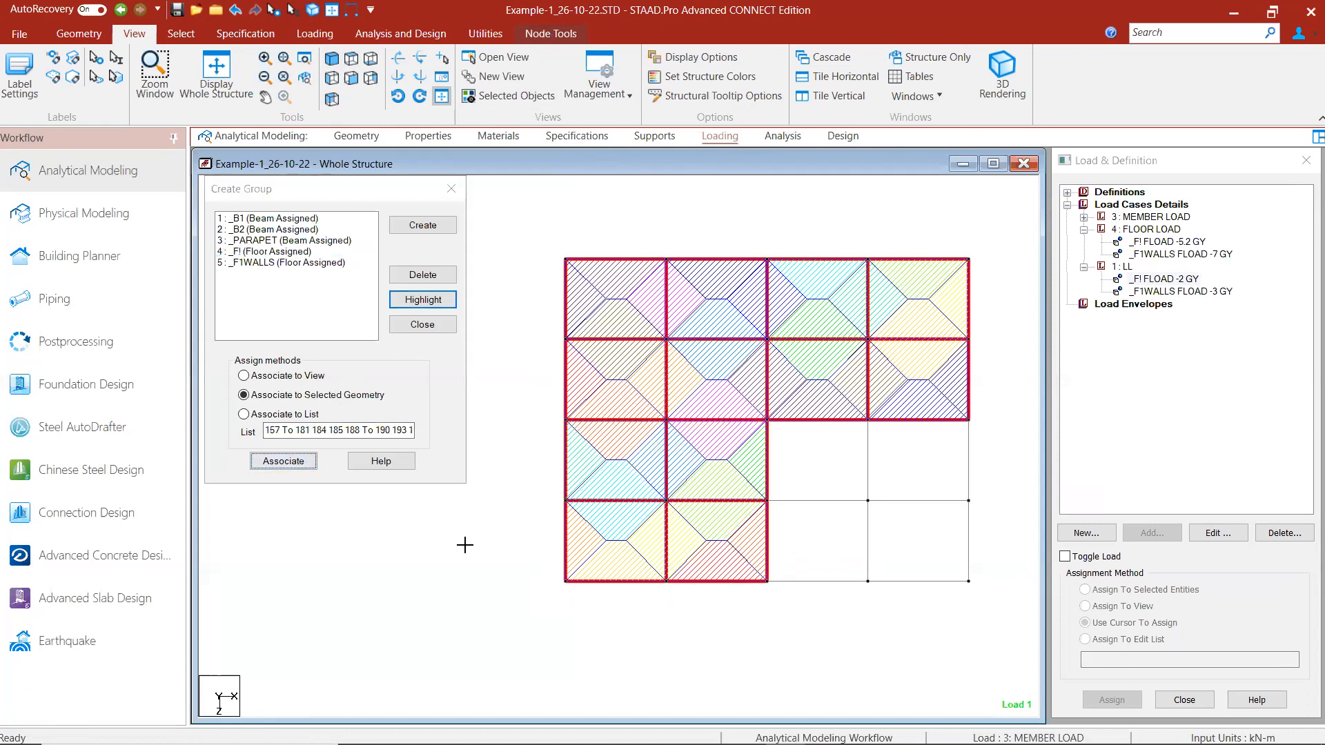
Step: Display the whole structure and highlight the _F! group's members to check where its LL floor load acts
{"action": "left_click", "coordinate": [331, 59]}
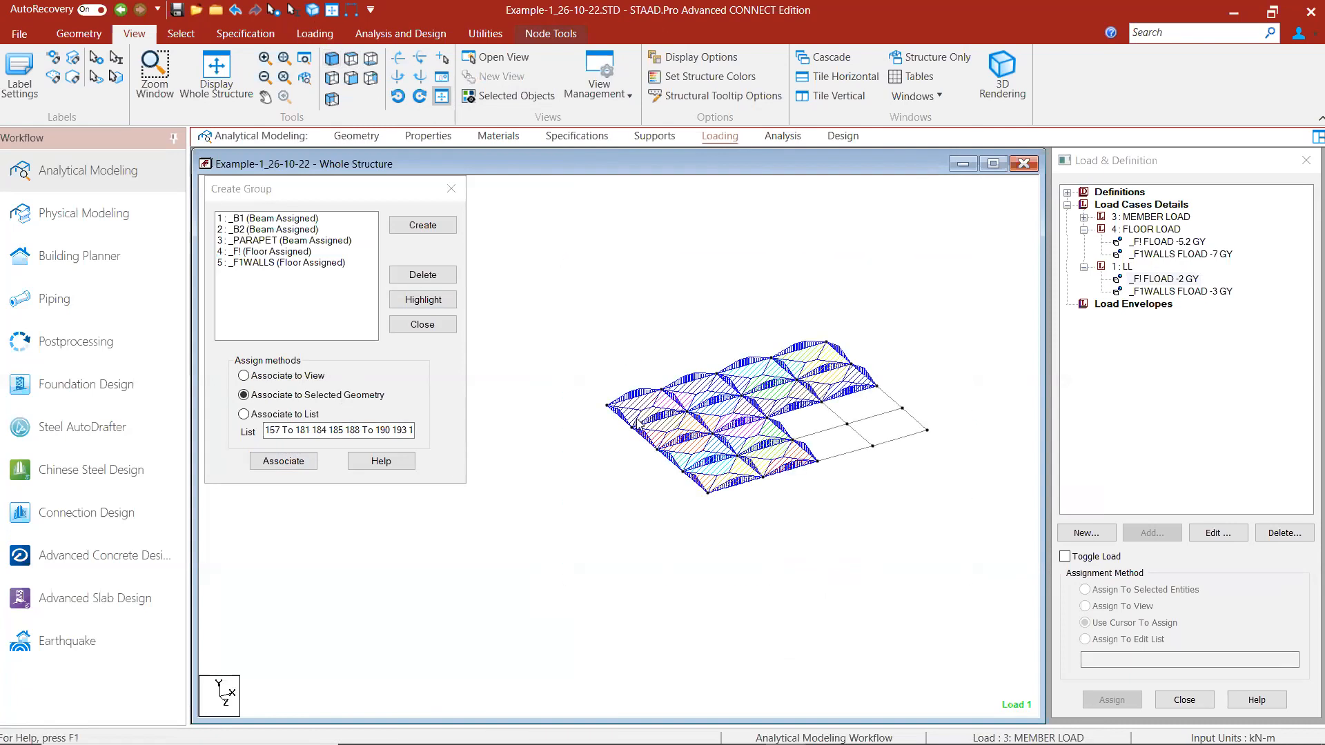
{"action": "left_click", "coordinate": [216, 73]}
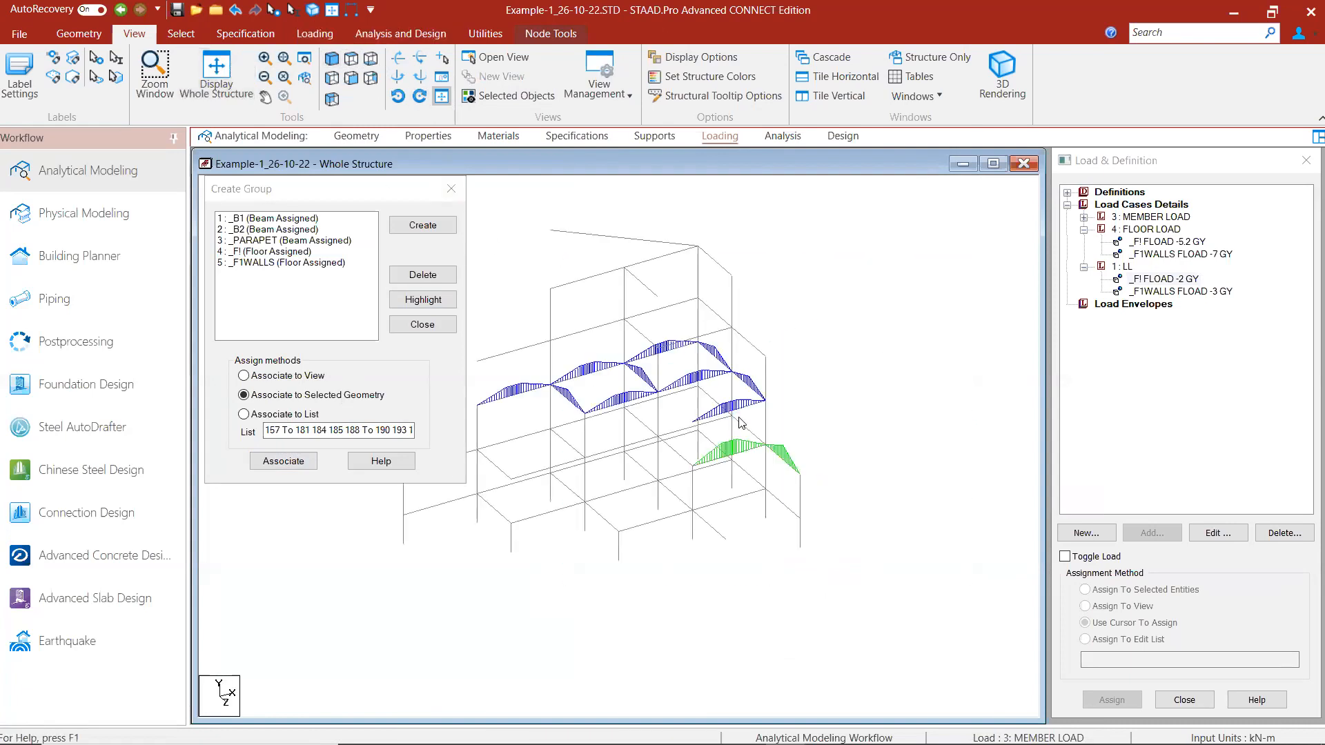
{"action": "left_click", "coordinate": [1173, 285]}
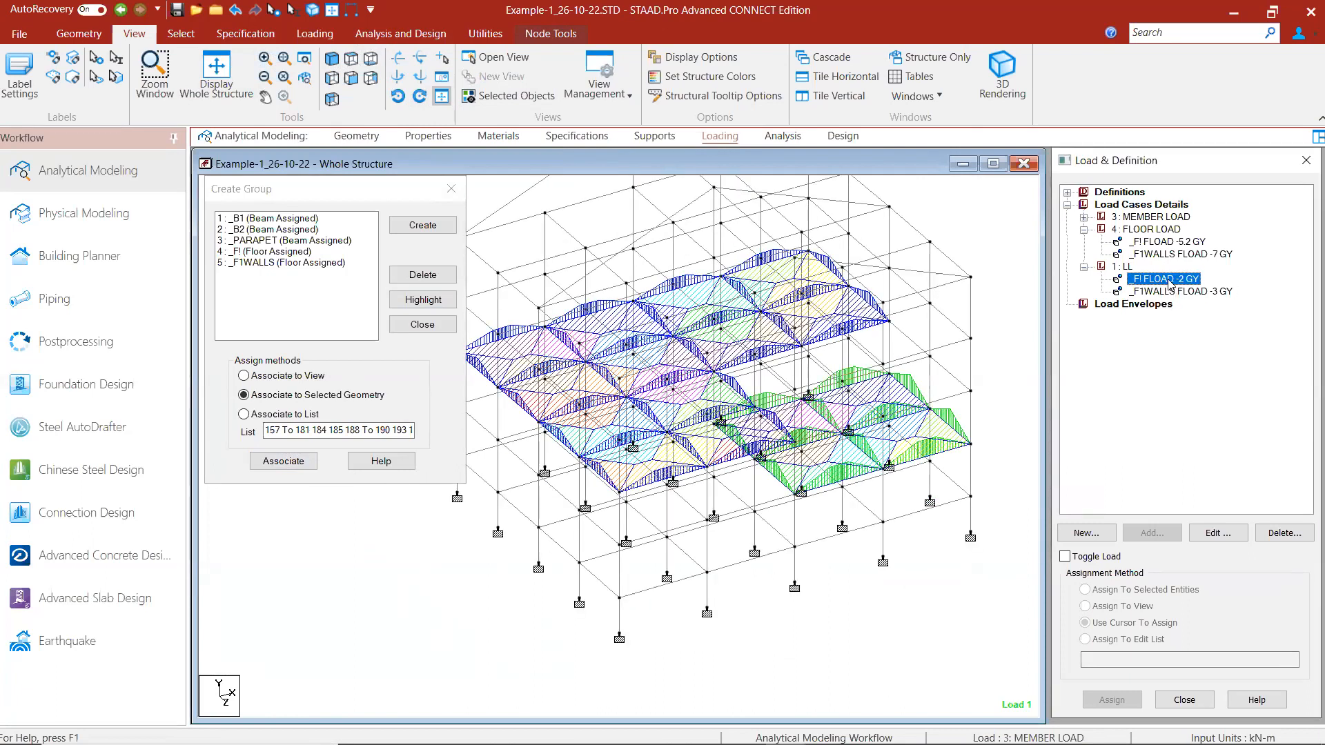
{"action": "left_click", "coordinate": [302, 252]}
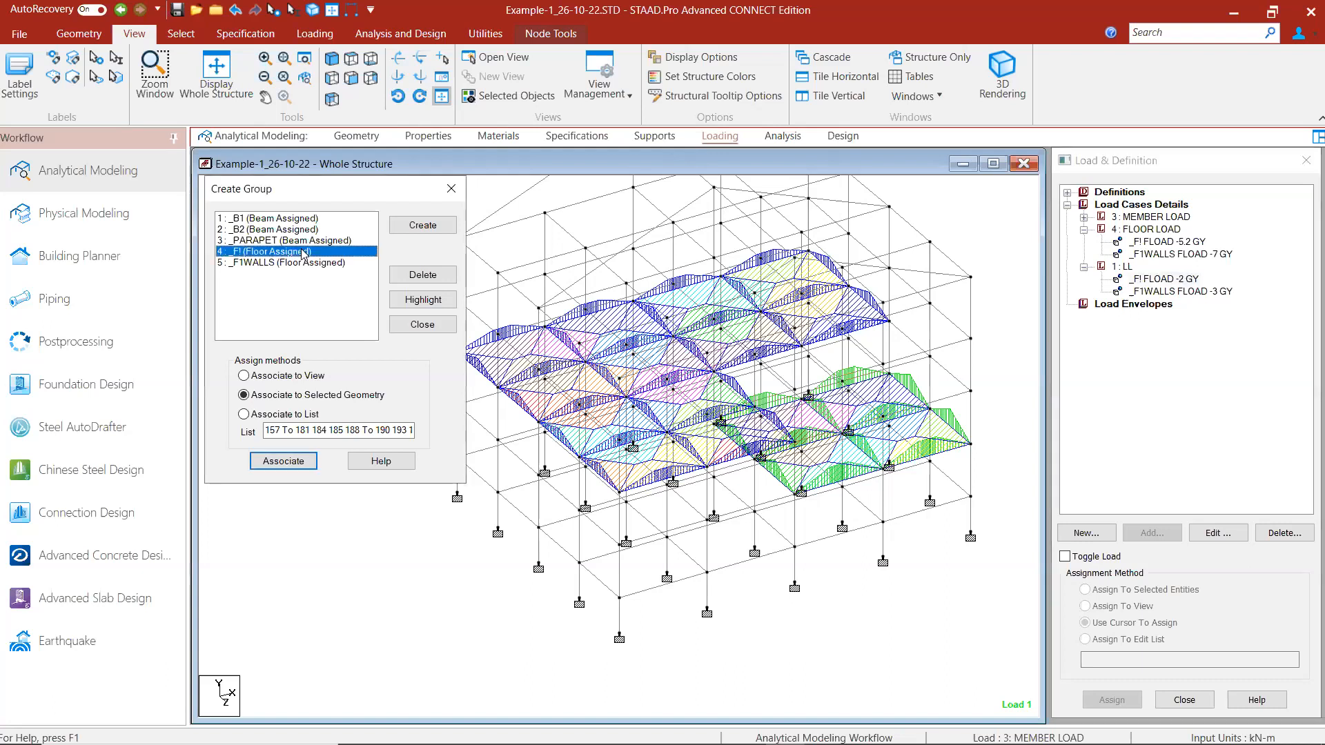
{"action": "left_click", "coordinate": [418, 305]}
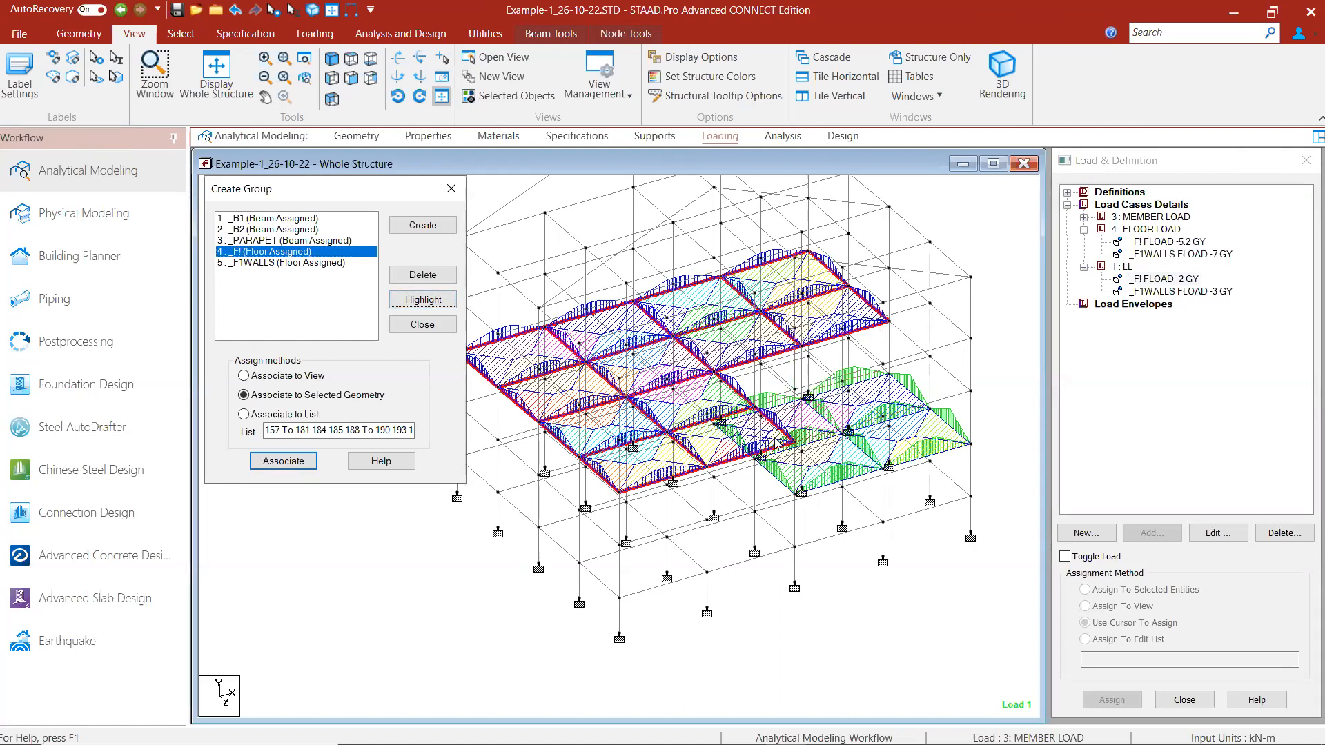
{"action": "middle_click_drag", "start_coordinate": [708, 406], "coordinate": [771, 409]}
{"action": "scroll", "coordinate": [771, 410], "scroll_direction": "down", "scroll_amount": 1}
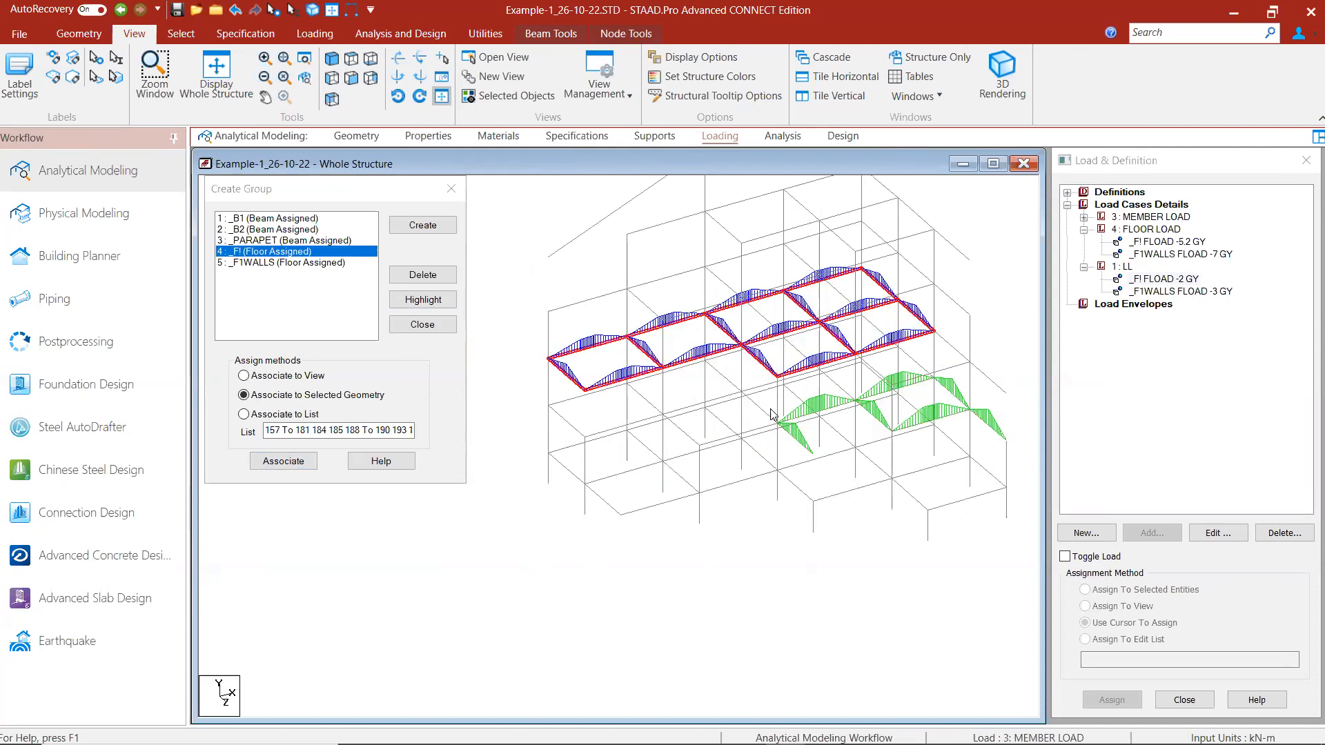
Step: Try to isolate the floor beams of the level carrying the _F1WALLS load in an isometric view
{"action": "left_click", "coordinate": [332, 79]}
{"action": "left_click", "coordinate": [970, 468]}
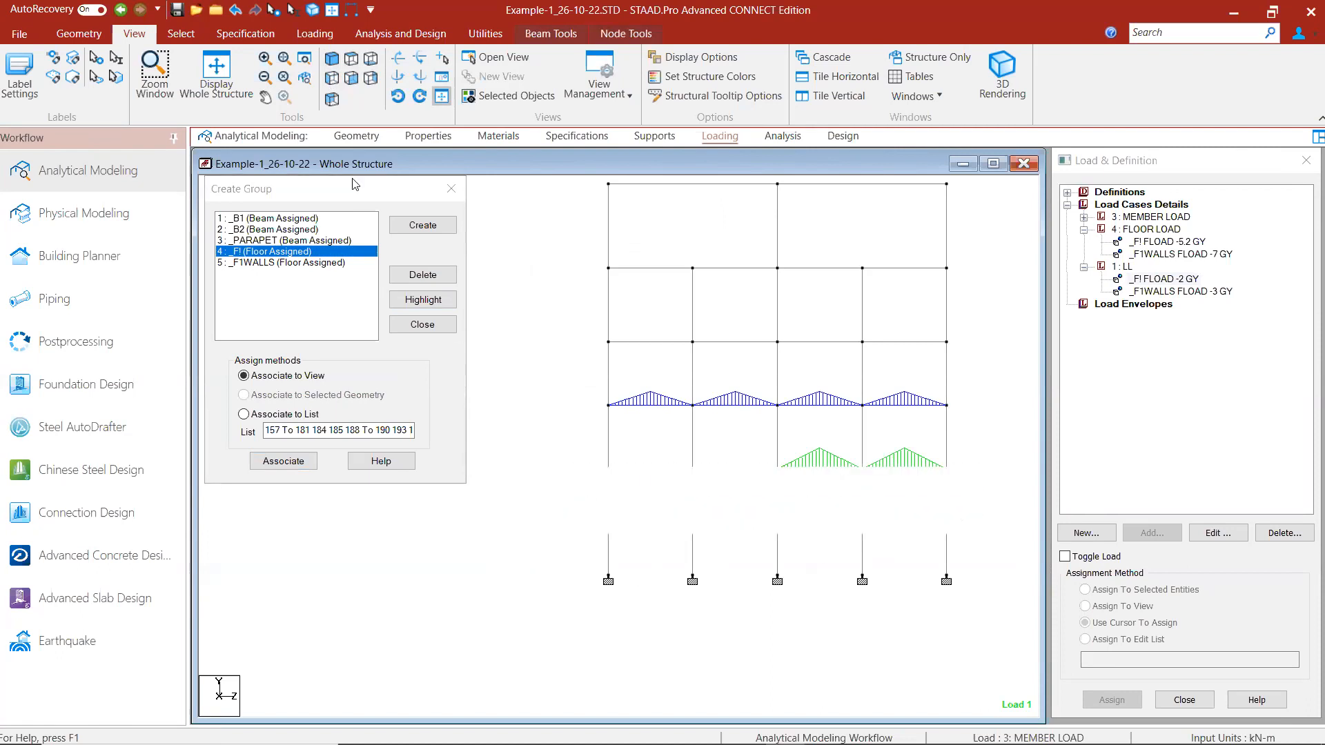
{"action": "left_click", "coordinate": [508, 101]}
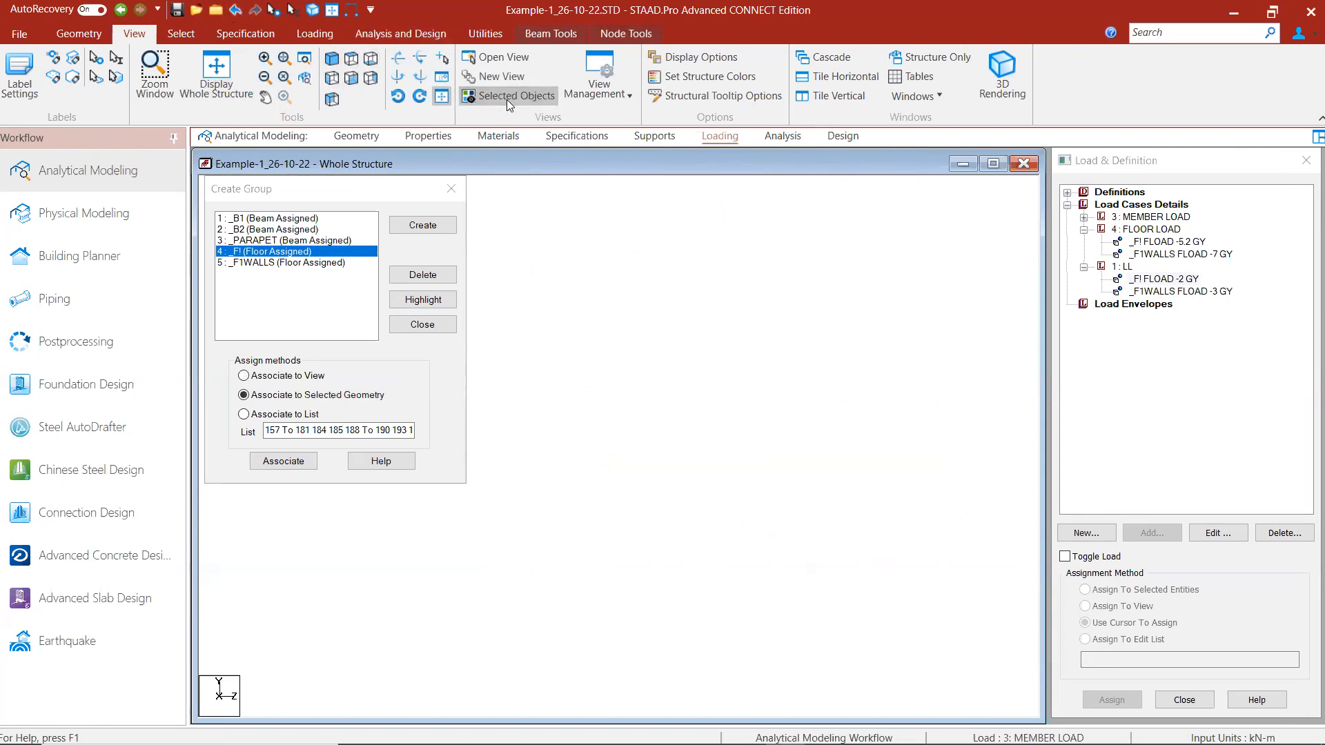
{"action": "left_click", "coordinate": [330, 61]}
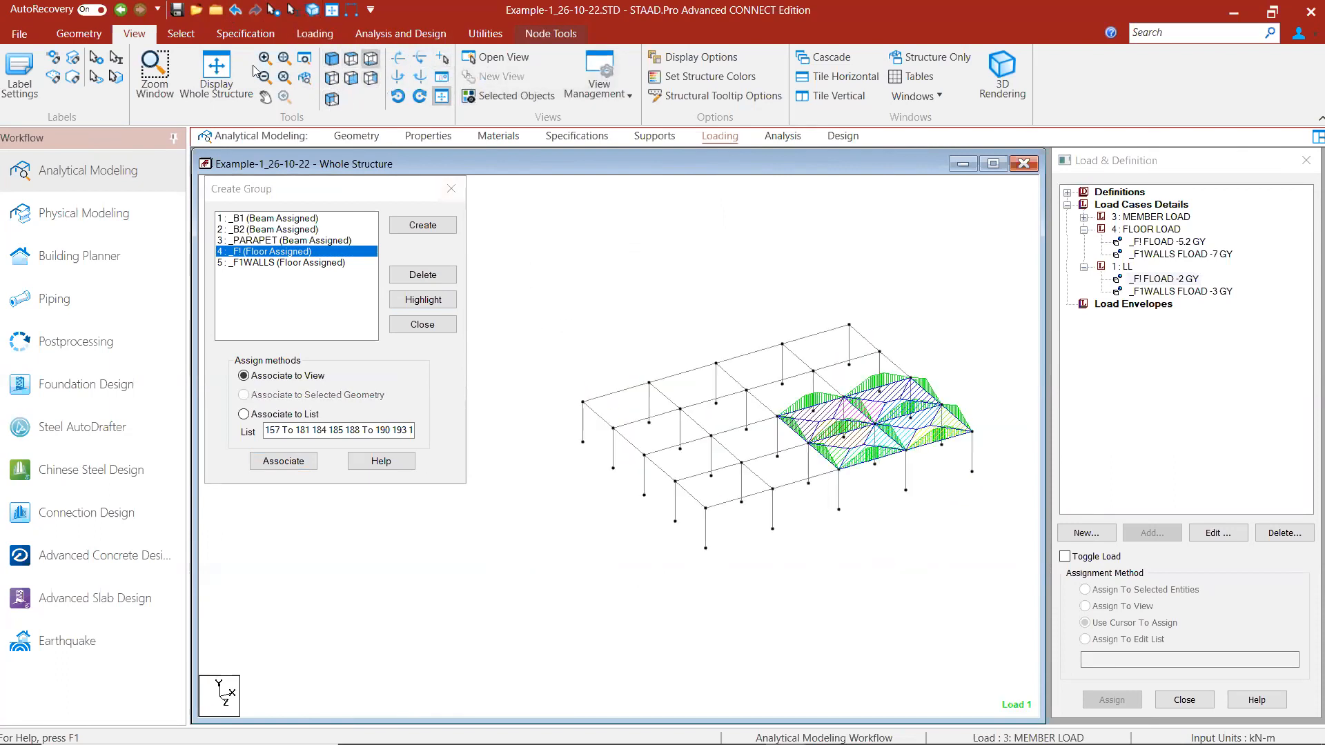
Step: Isolate only the floor beams of the level carrying the _F1WALLS load in plan and highlight the _F! group
{"action": "left_click", "coordinate": [332, 78]}
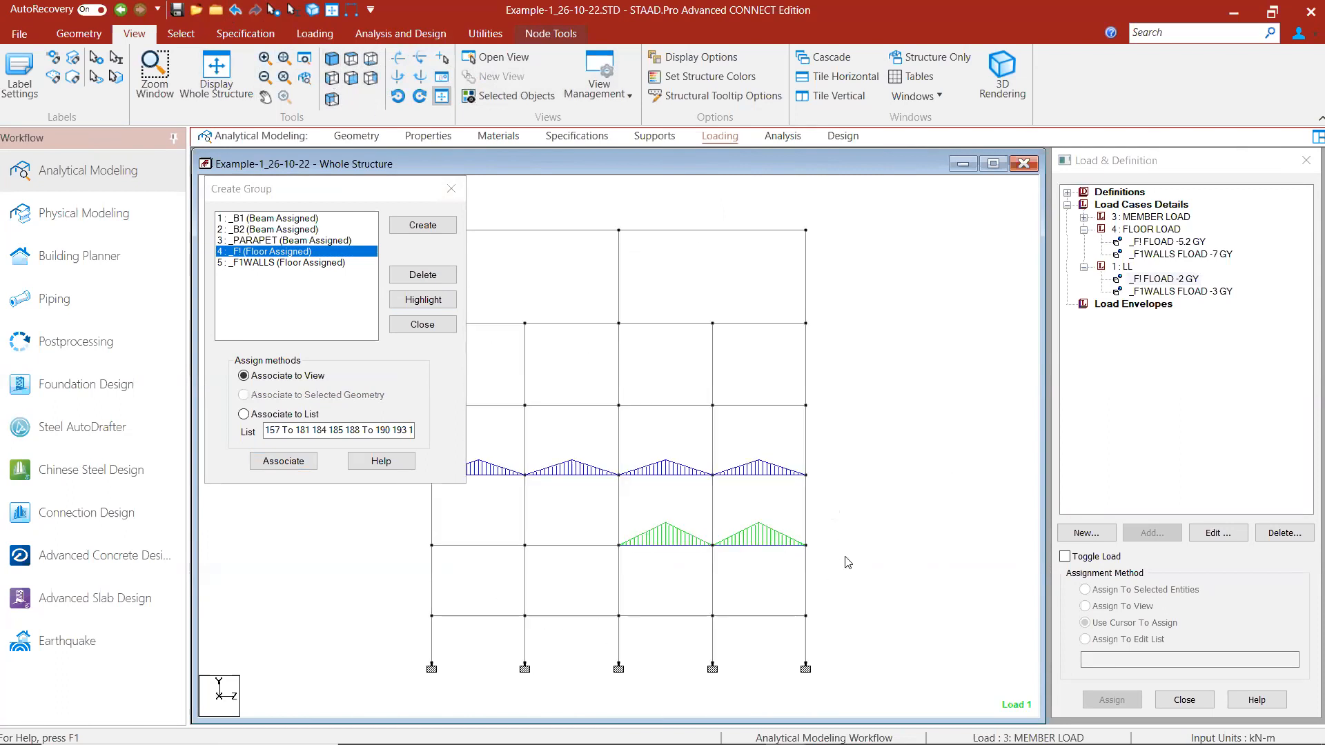
{"action": "left_click_drag", "start_coordinate": [831, 537], "coordinate": [339, 550]}
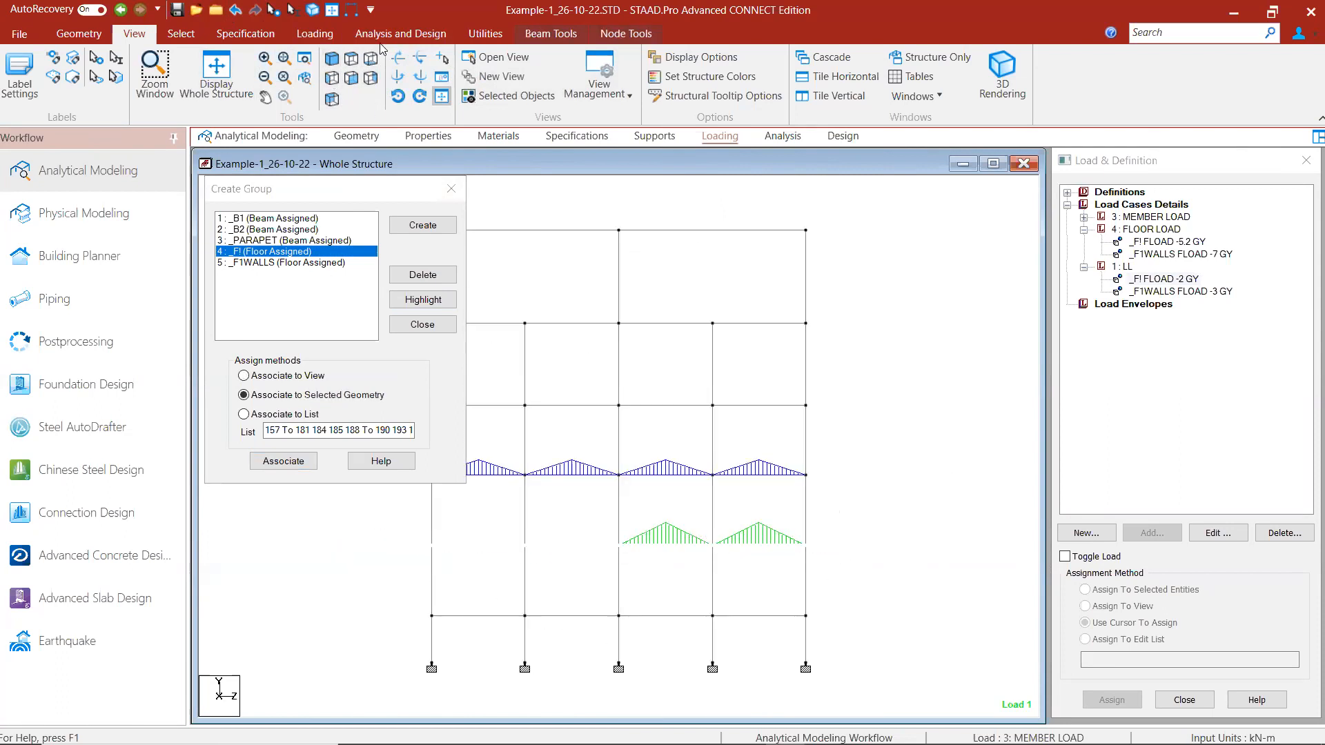
{"action": "left_click", "coordinate": [337, 68]}
{"action": "left_click", "coordinate": [335, 81]}
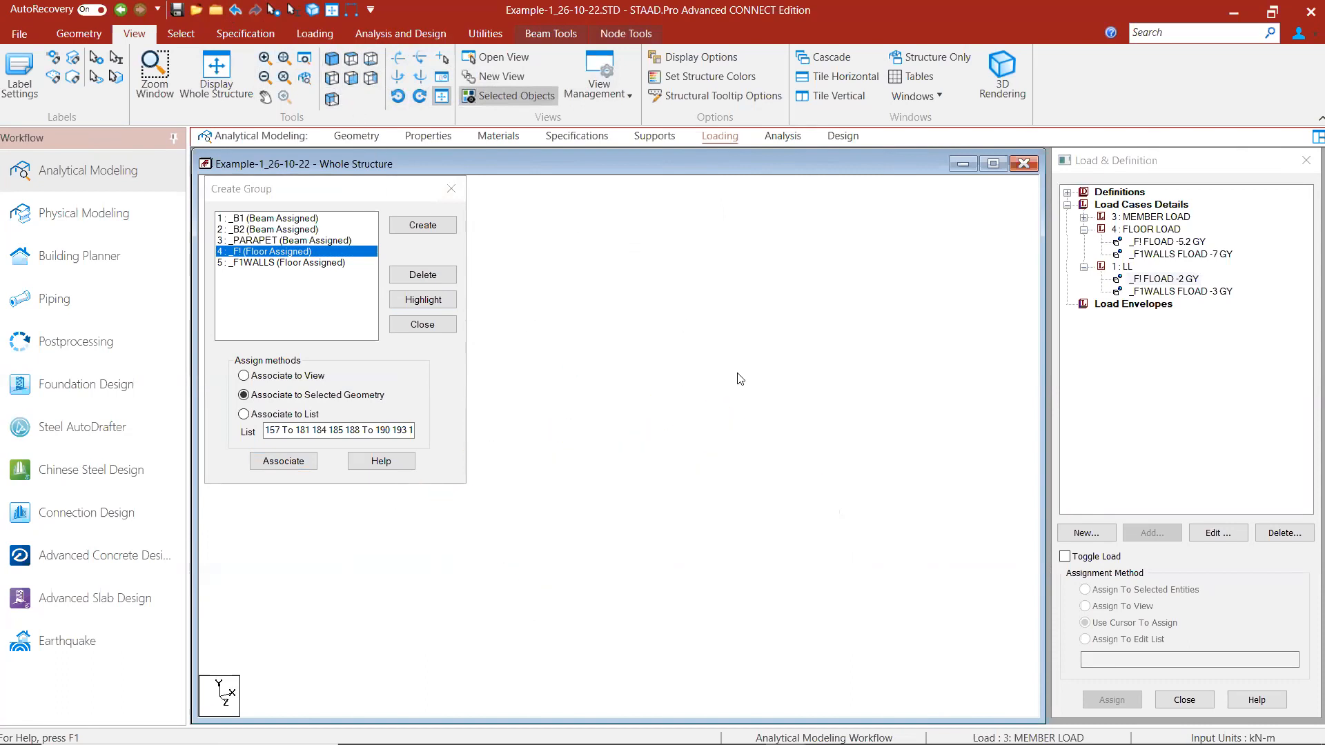
{"action": "left_click", "coordinate": [351, 58]}
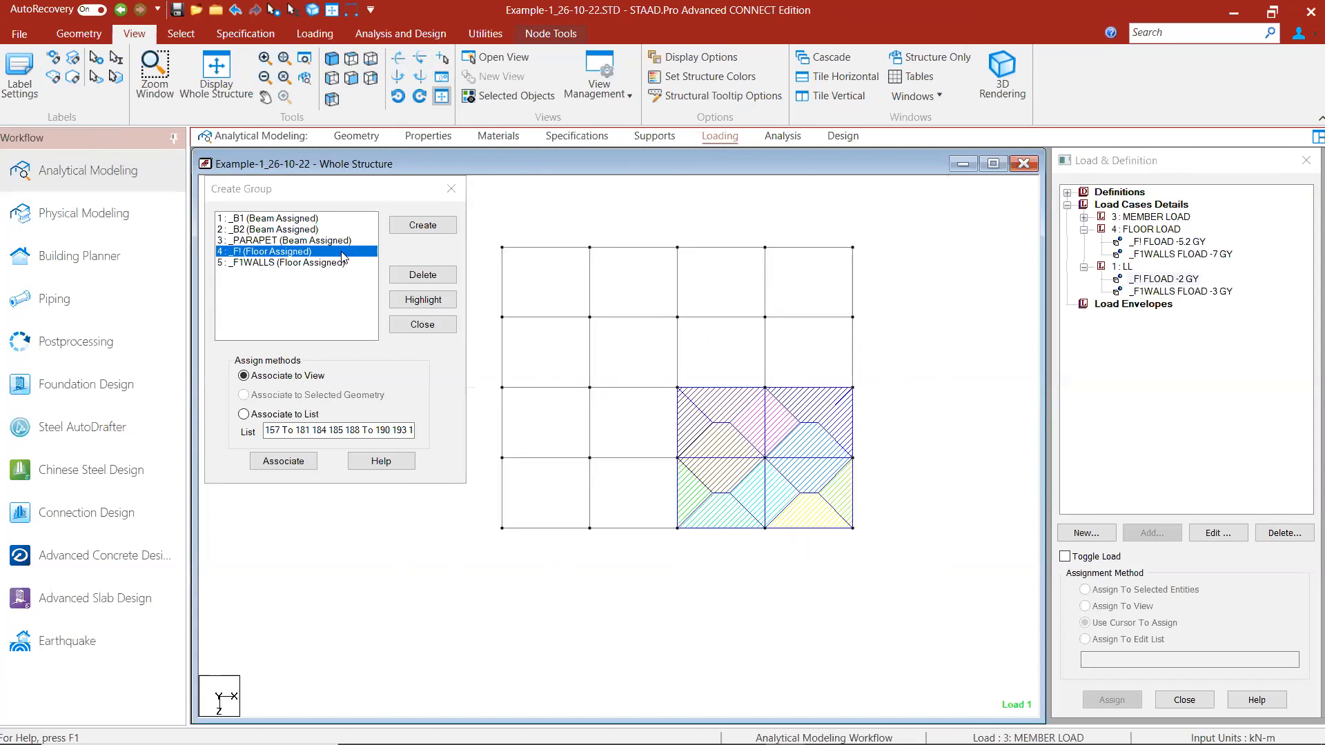
{"action": "left_click", "coordinate": [418, 304]}
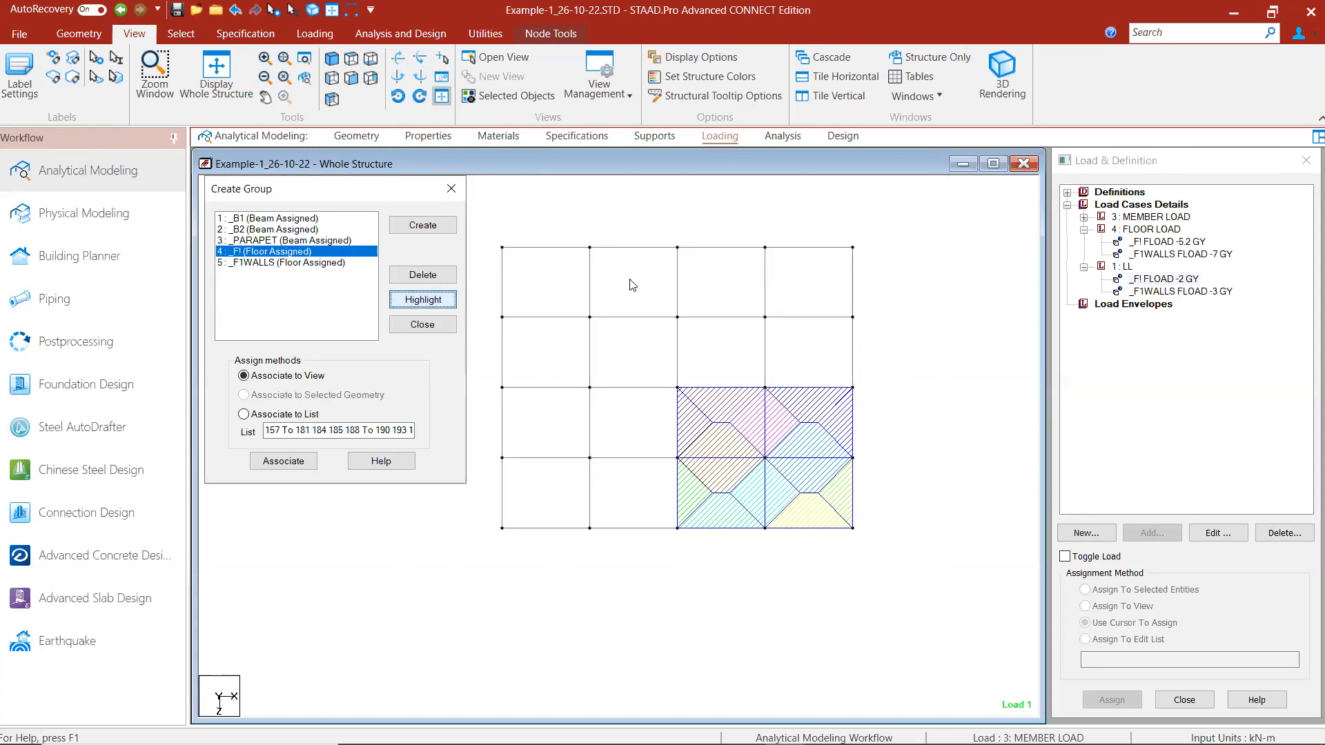
Step: Select the isolated level's beams in the L-shaped area outside the four _F1WALLS bays and associate them with the _F! group
{"action": "left_click", "coordinate": [545, 372]}
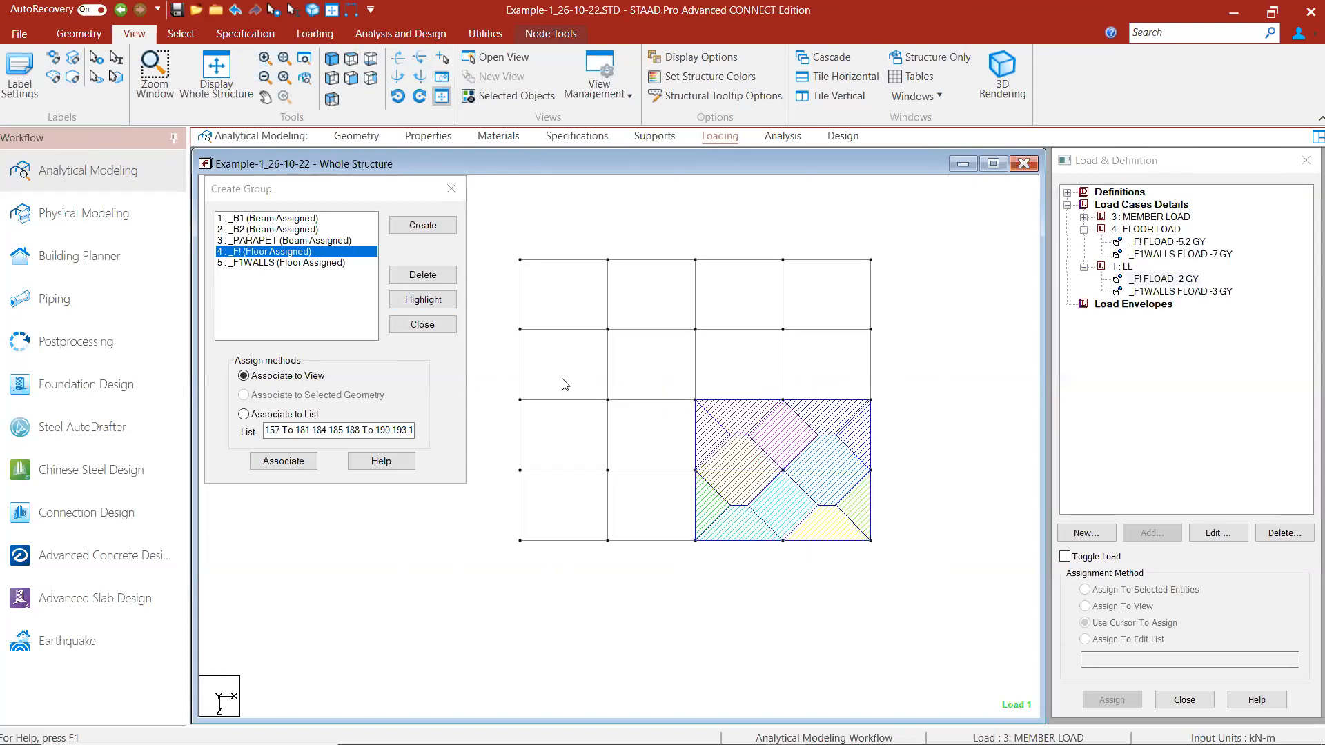
{"action": "left_click_drag", "start_coordinate": [906, 246], "coordinate": [491, 407]}
{"action": "left_click_drag", "start_coordinate": [636, 542], "coordinate": [698, 608], "text": "ctrl"}
{"action": "left_click", "coordinate": [283, 461]}
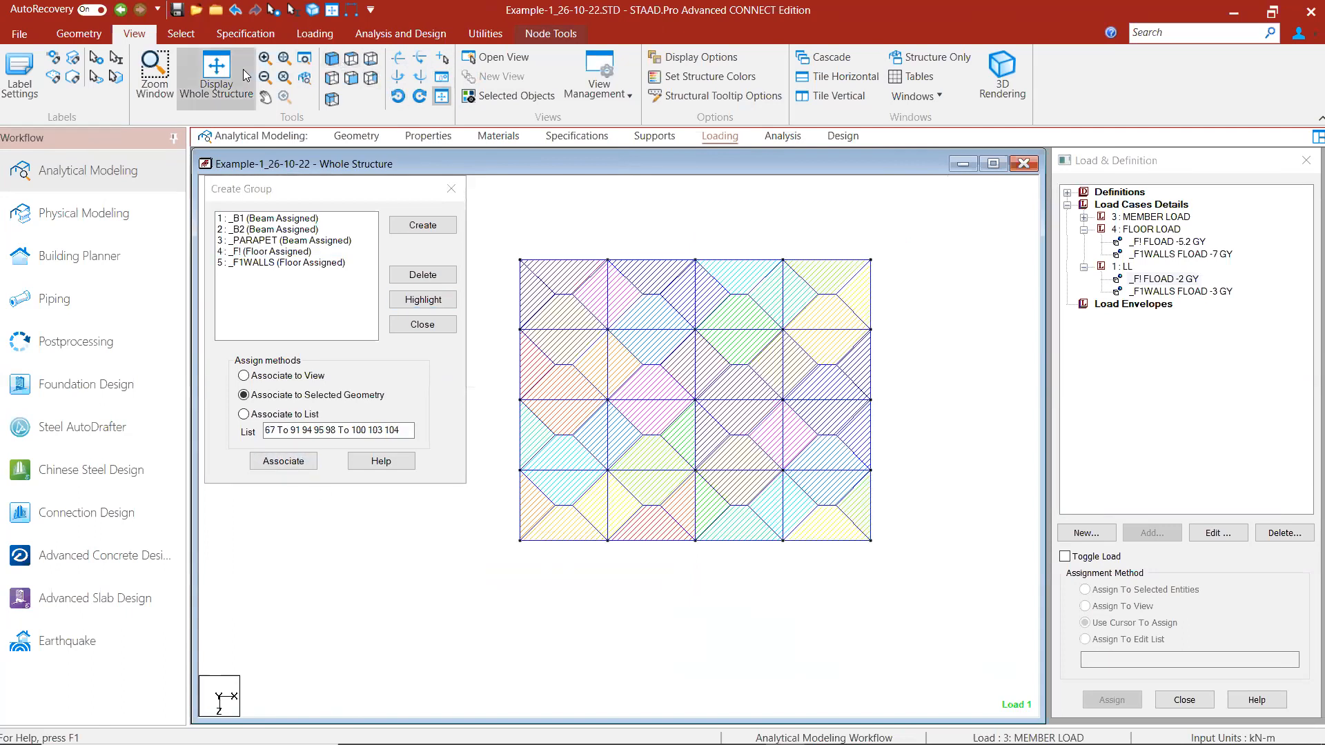
Step: Display the whole structure and compare where the _F! FLOAD -2 GY and _F1WALLS FLOAD -3 GY loads act in the LL case
{"action": "left_click", "coordinate": [208, 64]}
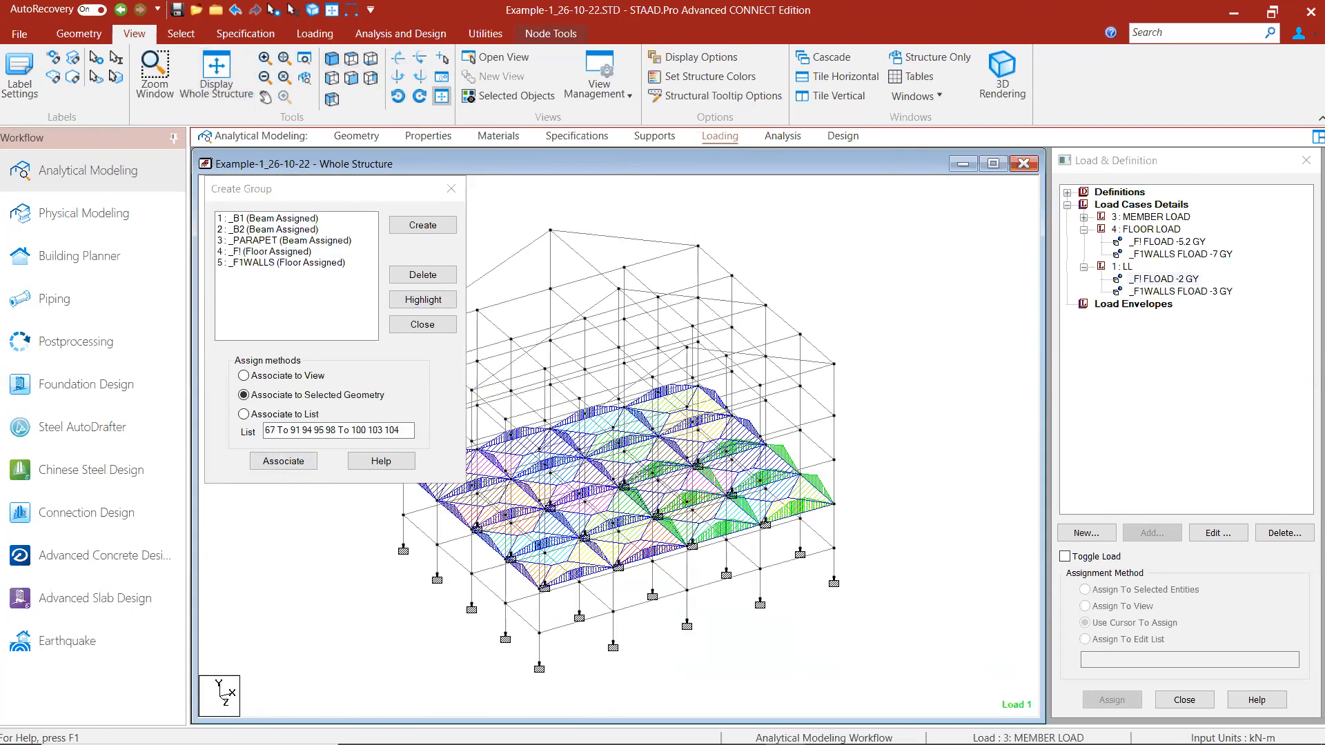
{"action": "left_click", "coordinate": [1167, 280]}
{"action": "left_click", "coordinate": [1172, 292]}
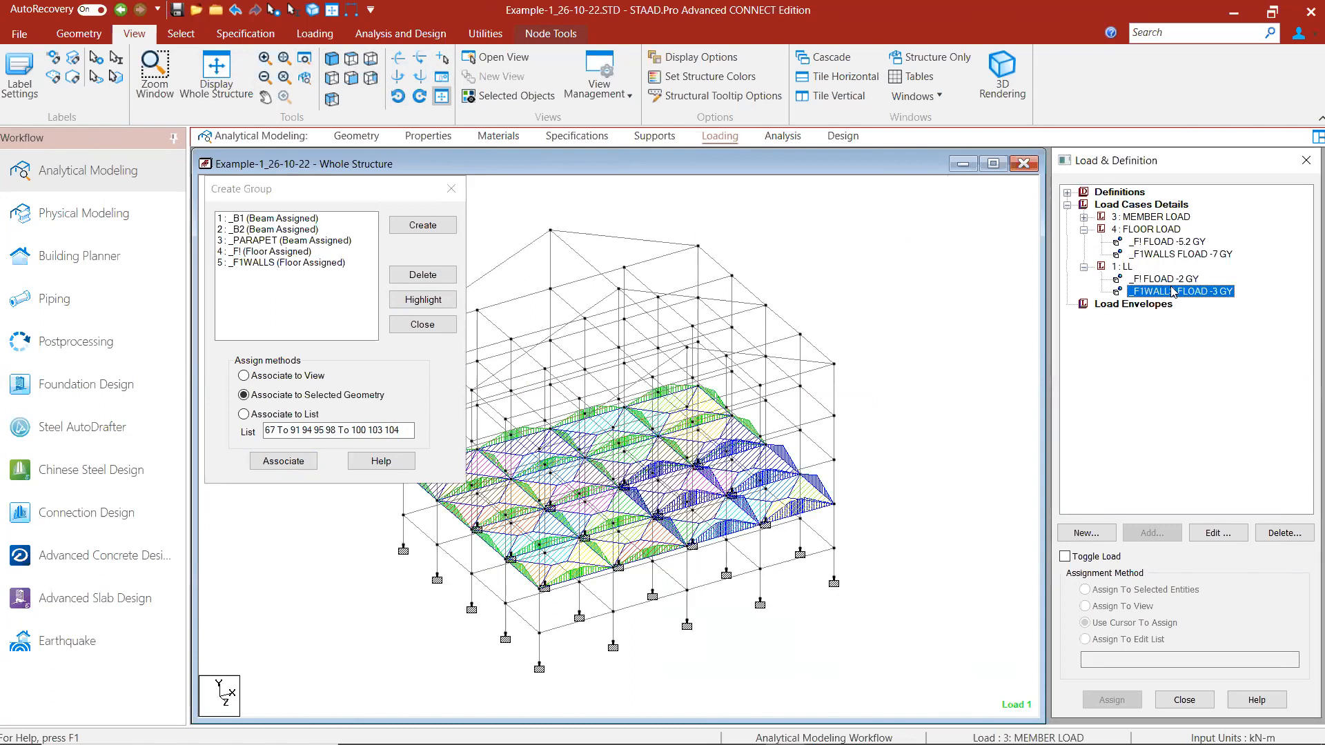
{"action": "left_click", "coordinate": [1171, 282]}
{"action": "middle_click_drag", "start_coordinate": [516, 522], "coordinate": [673, 432]}
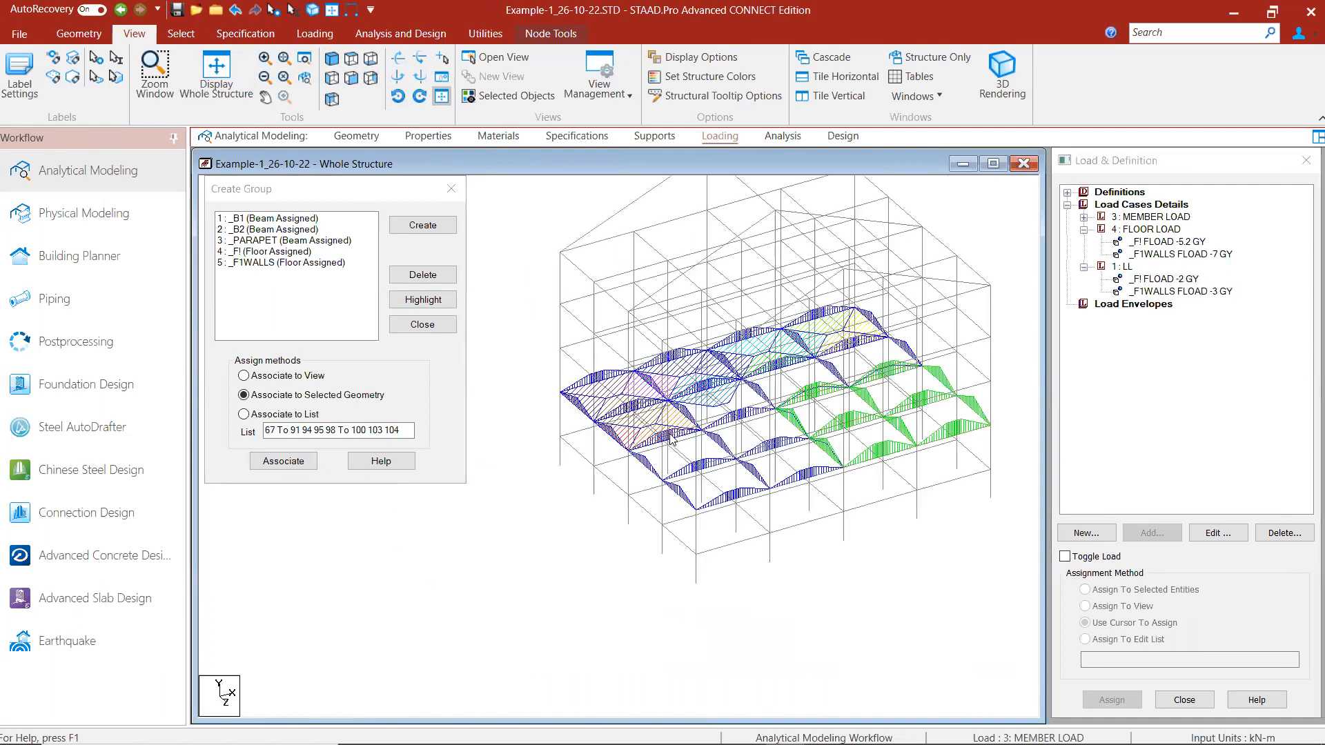
{"action": "scroll", "coordinate": [697, 276], "scroll_direction": "up", "scroll_amount": 1}
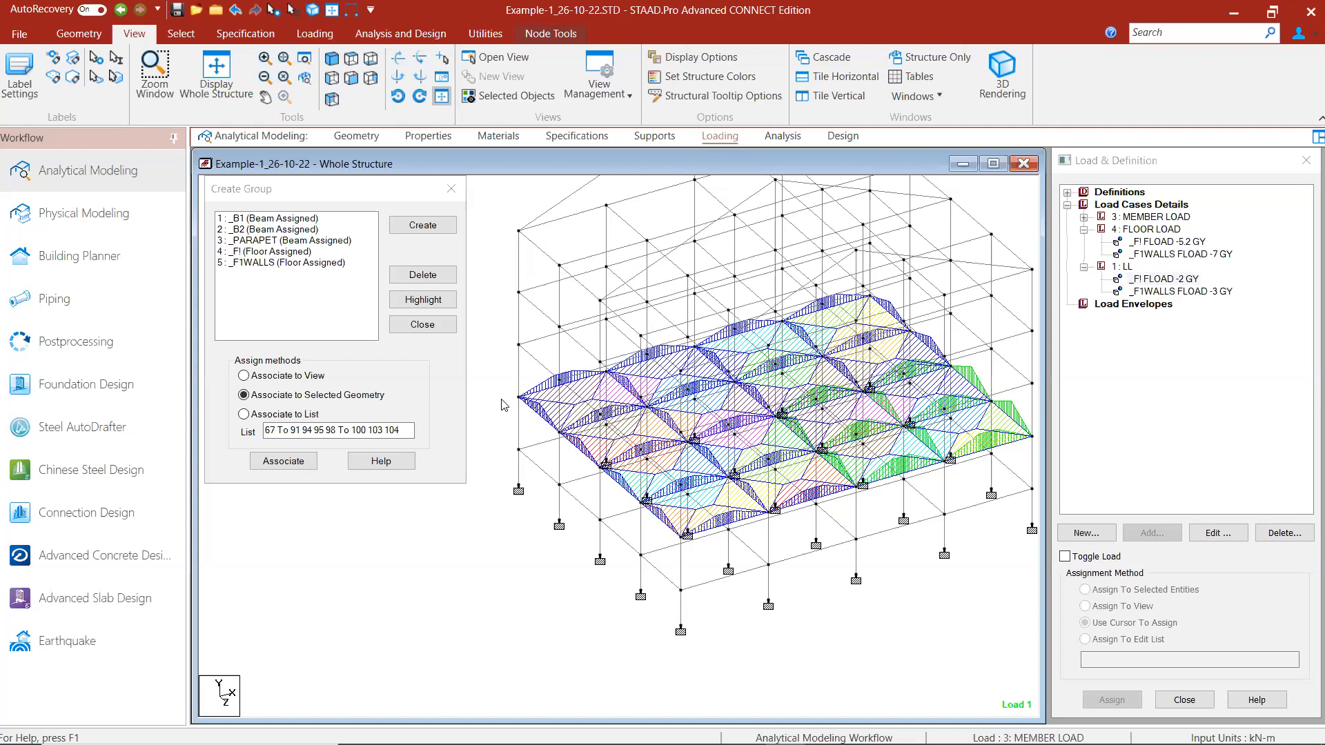
Step: Close the group creation dialog and examine the distribution of the LL case's _F! FLOAD -2 GY load on the structure
{"action": "left_click", "coordinate": [451, 188]}
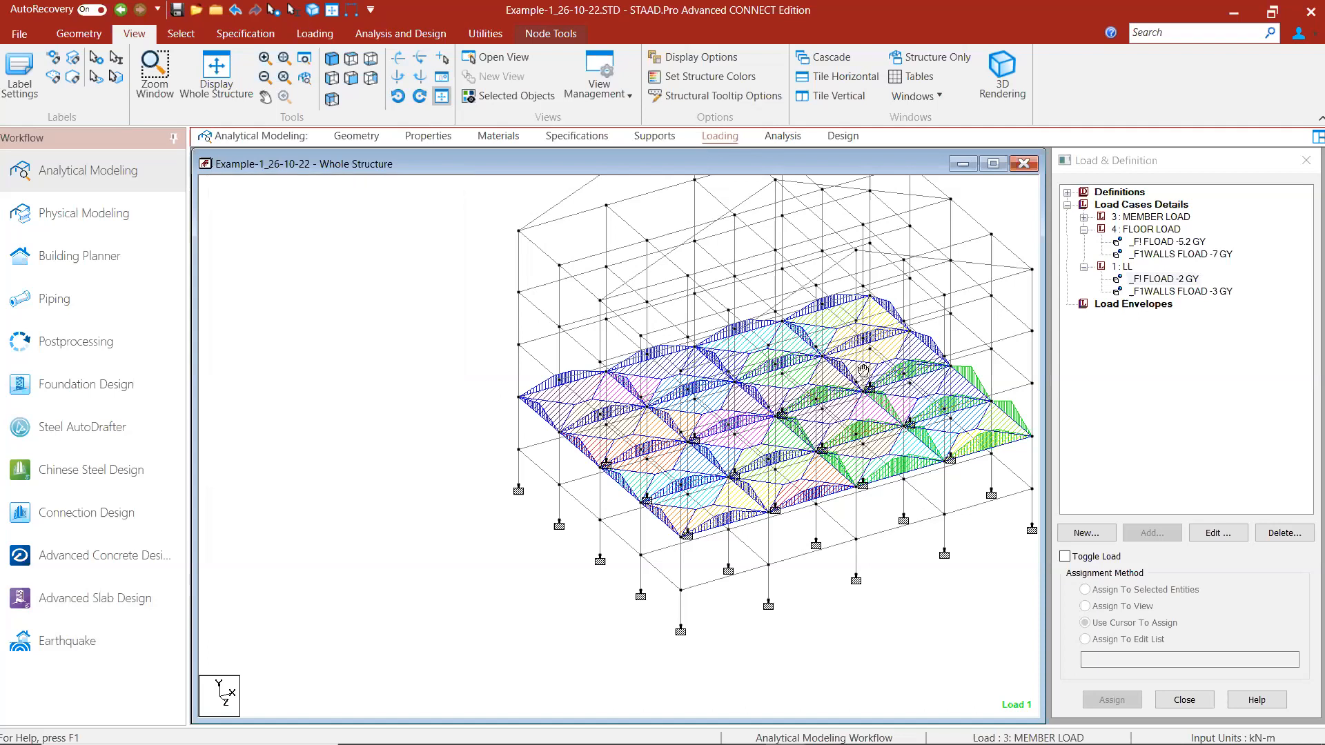
{"action": "middle_click_drag", "start_coordinate": [864, 370], "coordinate": [661, 407]}
{"action": "scroll", "coordinate": [655, 405], "scroll_direction": "down", "scroll_amount": 3}
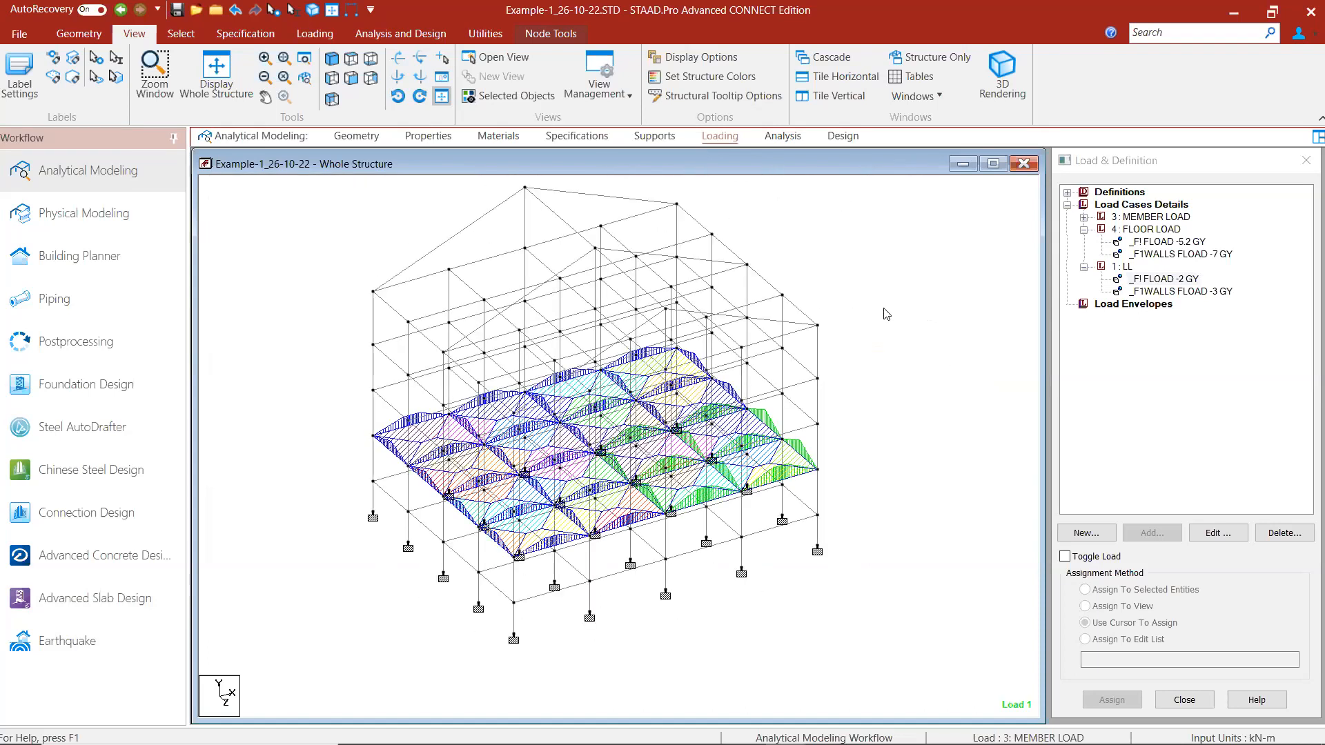
{"action": "scroll", "coordinate": [887, 314], "scroll_direction": "up", "scroll_amount": 2}
{"action": "left_click", "coordinate": [1159, 282]}
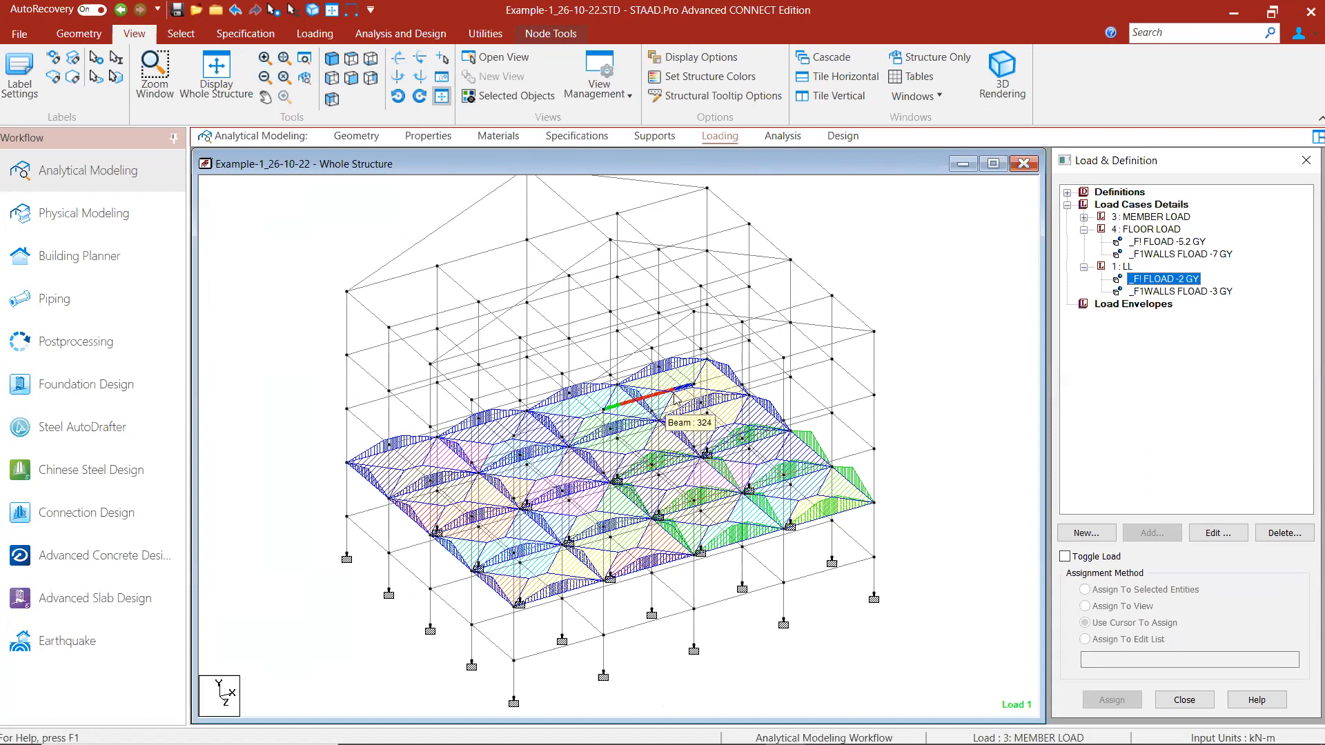
{"action": "middle_click_drag", "start_coordinate": [741, 405], "coordinate": [731, 409]}
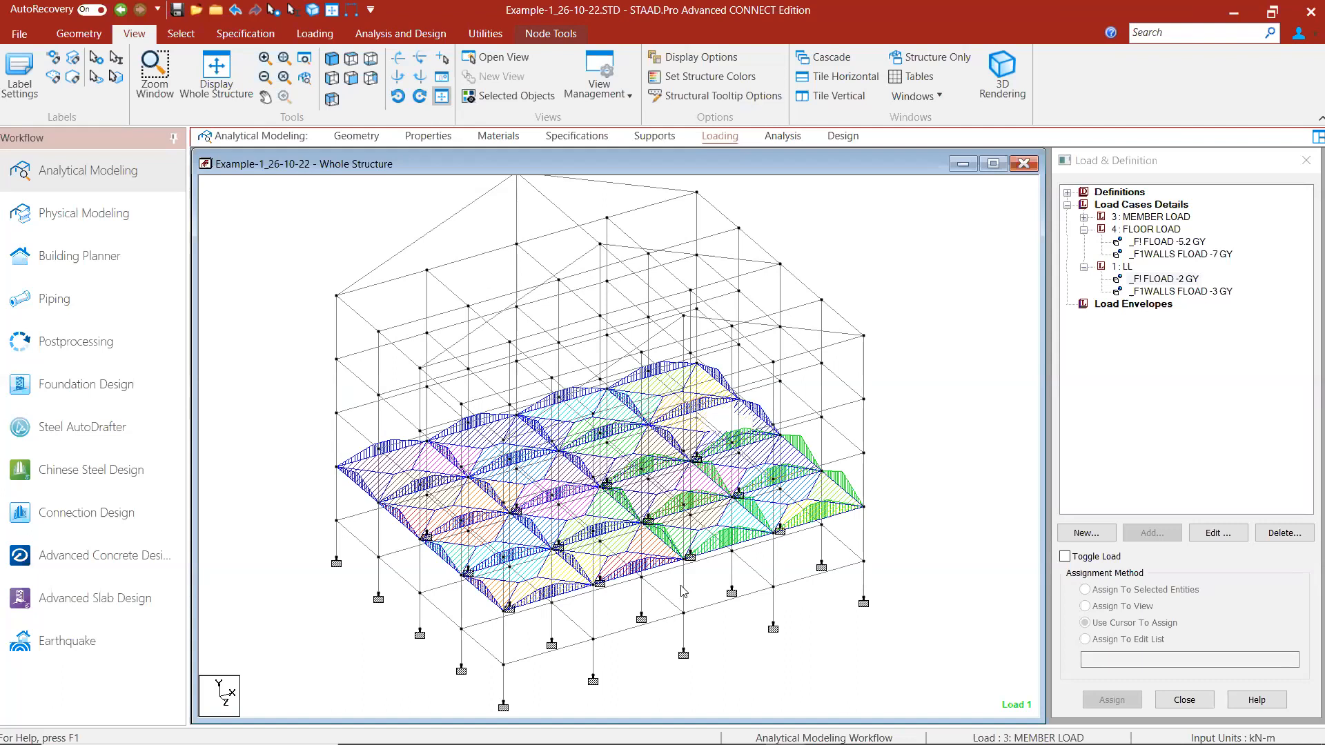
Step: Switch to the PowerPoint presenter view and bring the slide show to the Questions & Answers slide
{"action": "mouse_move", "coordinate": [743, 728]}
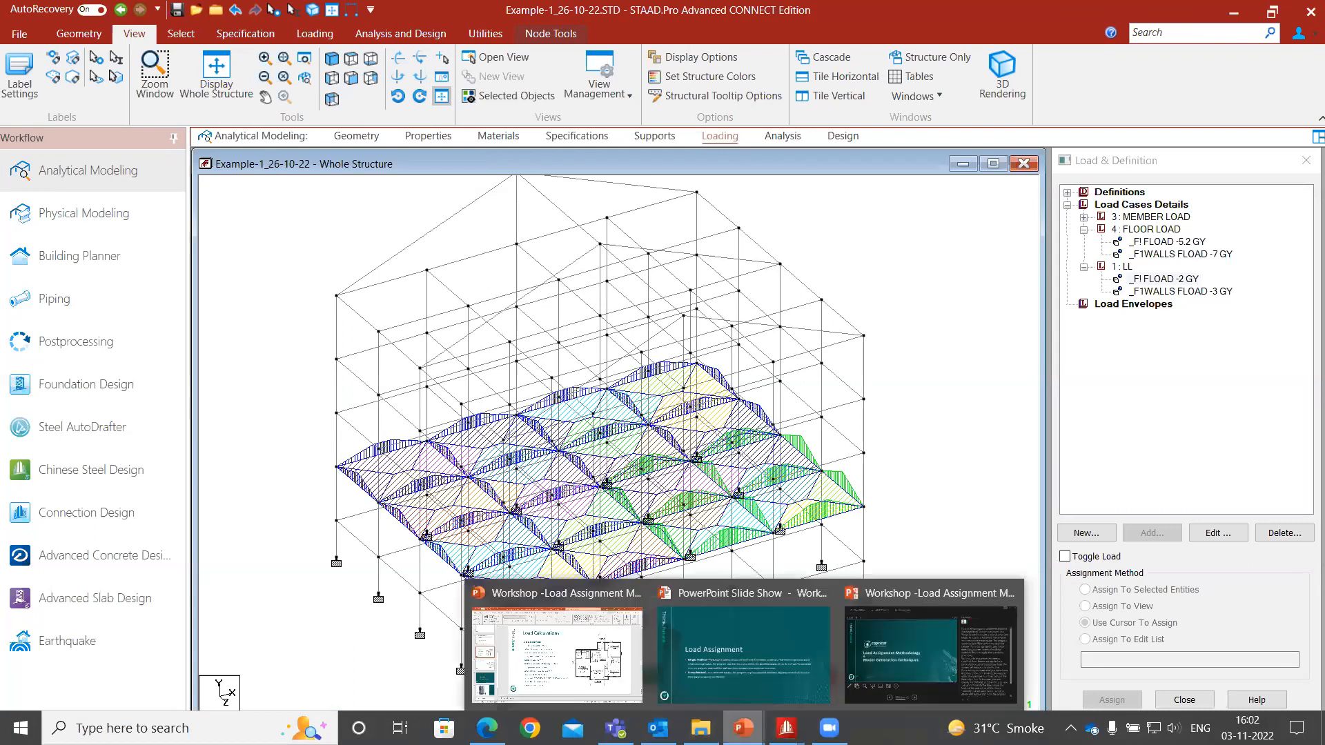
{"action": "left_click", "coordinate": [595, 644]}
{"action": "scroll", "coordinate": [730, 577], "scroll_direction": "down", "scroll_amount": 1}
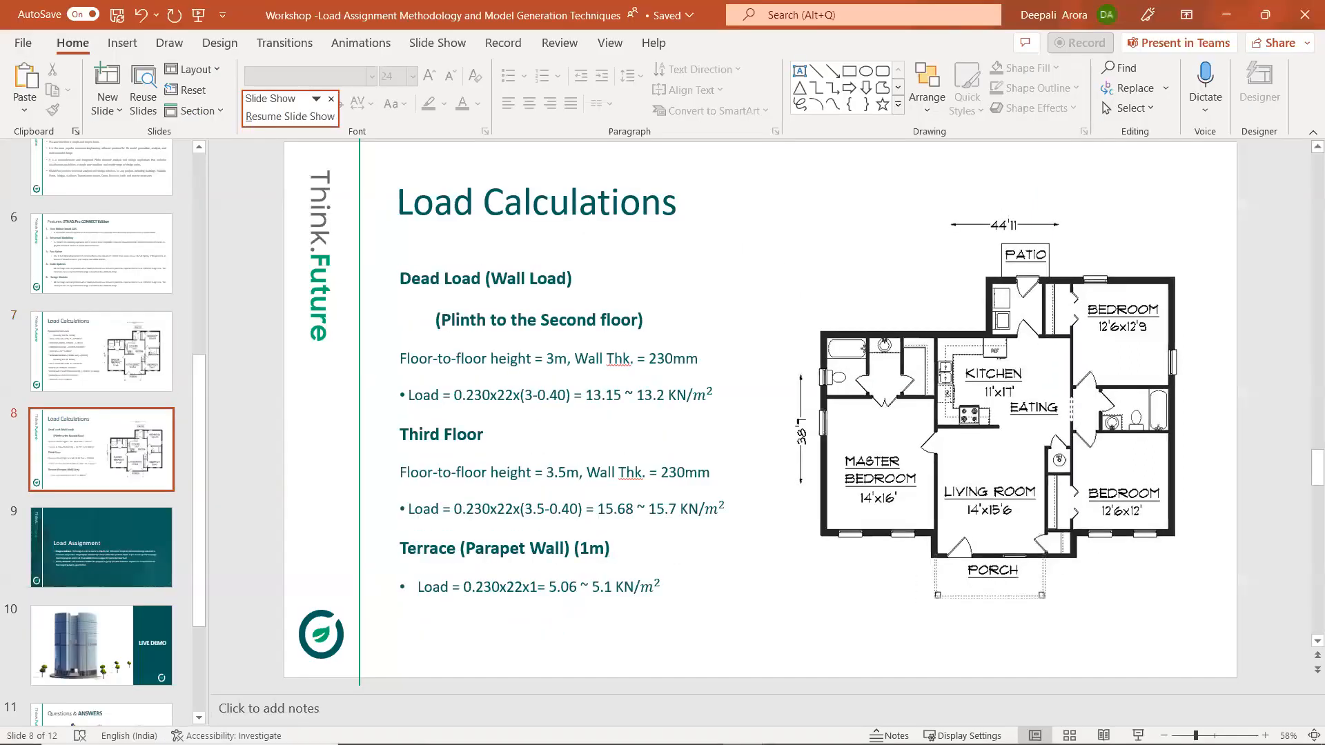
{"action": "mouse_move", "coordinate": [744, 728]}
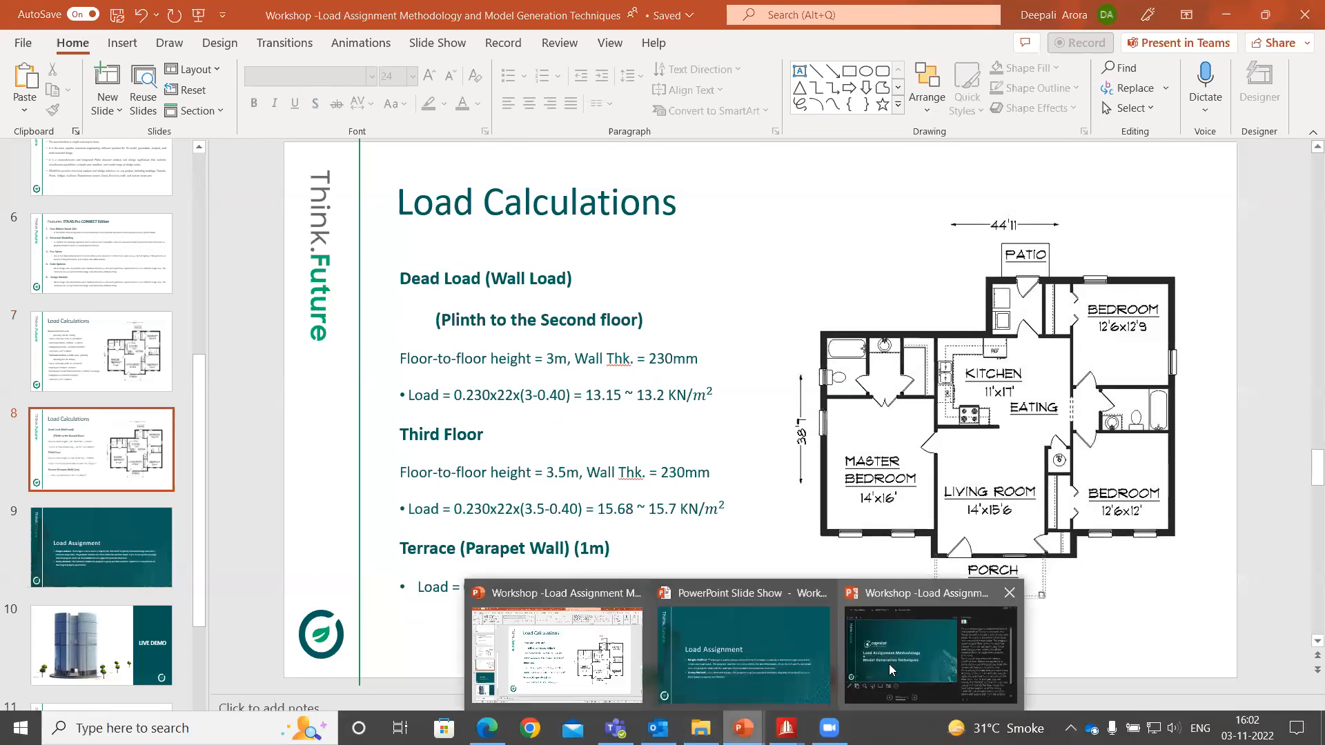
{"action": "left_click", "coordinate": [889, 664]}
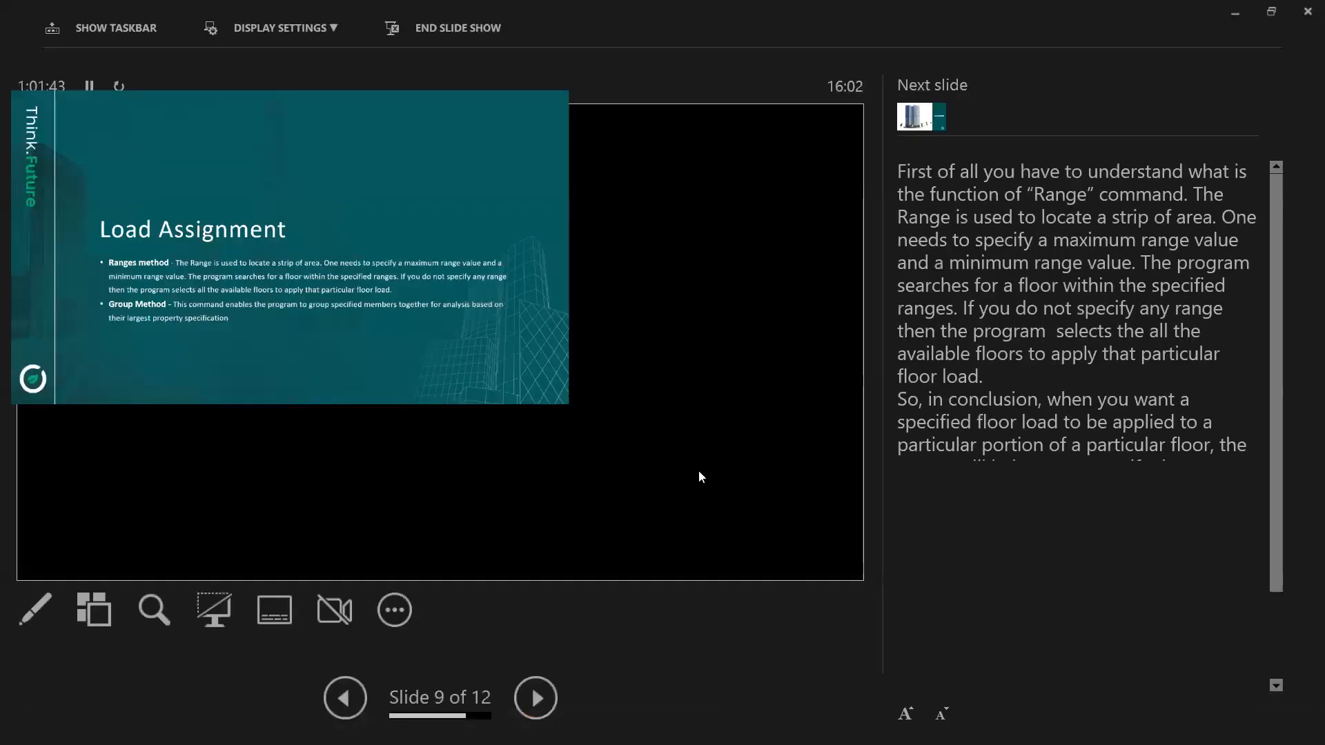
{"action": "left_click", "coordinate": [689, 451]}
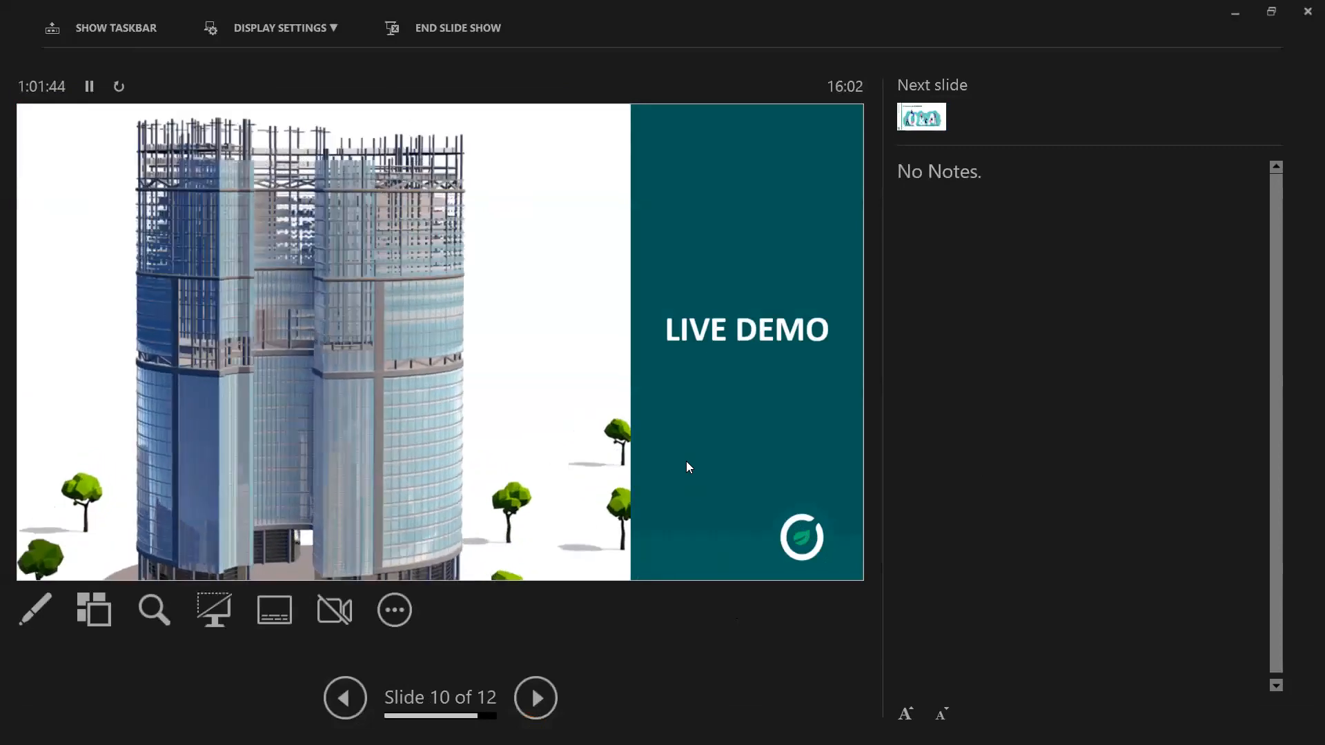
{"action": "left_click", "coordinate": [686, 461]}
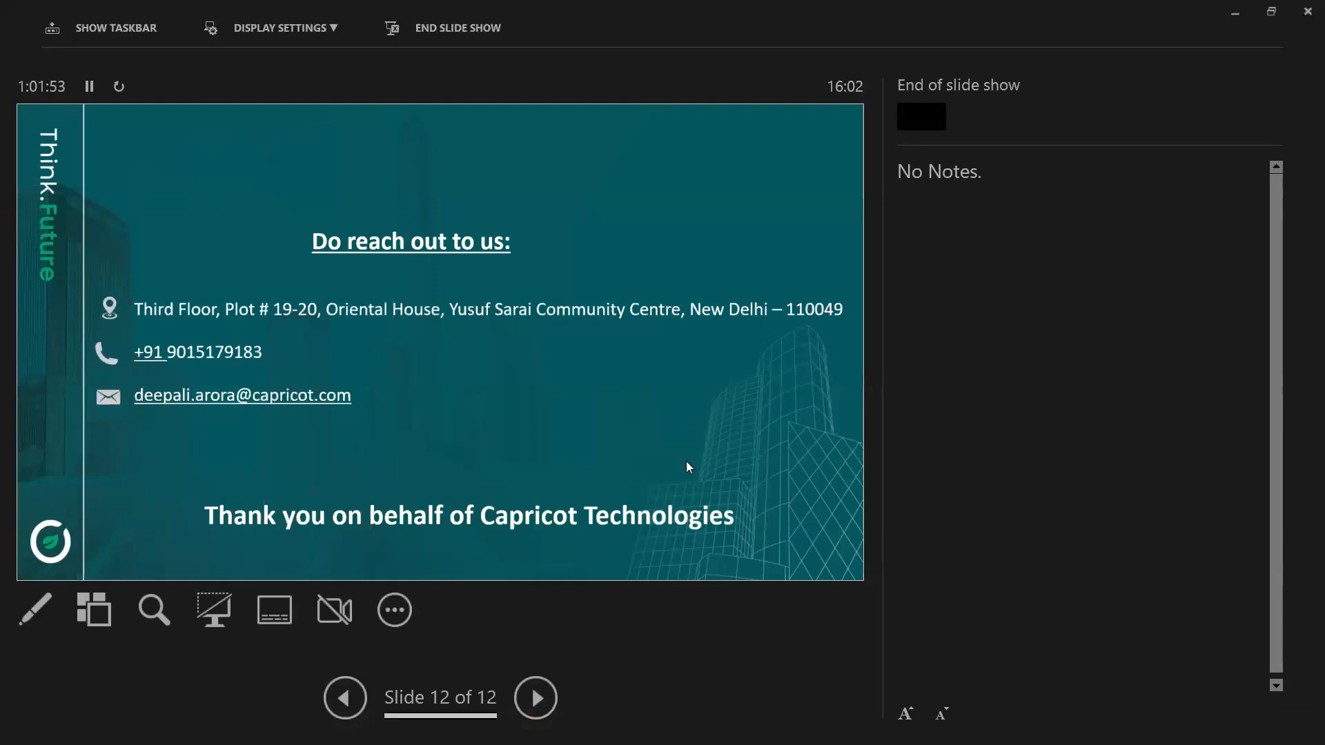
{"action": "key", "text": "Left"}
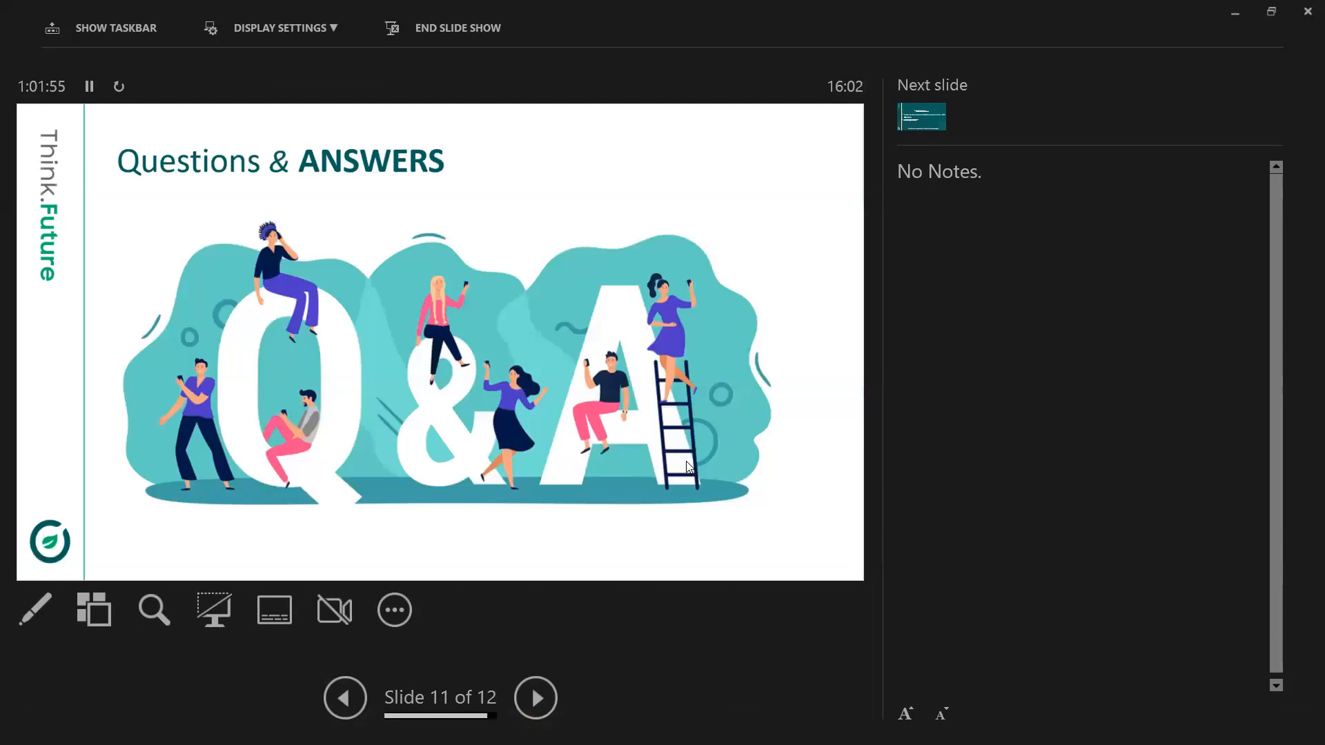